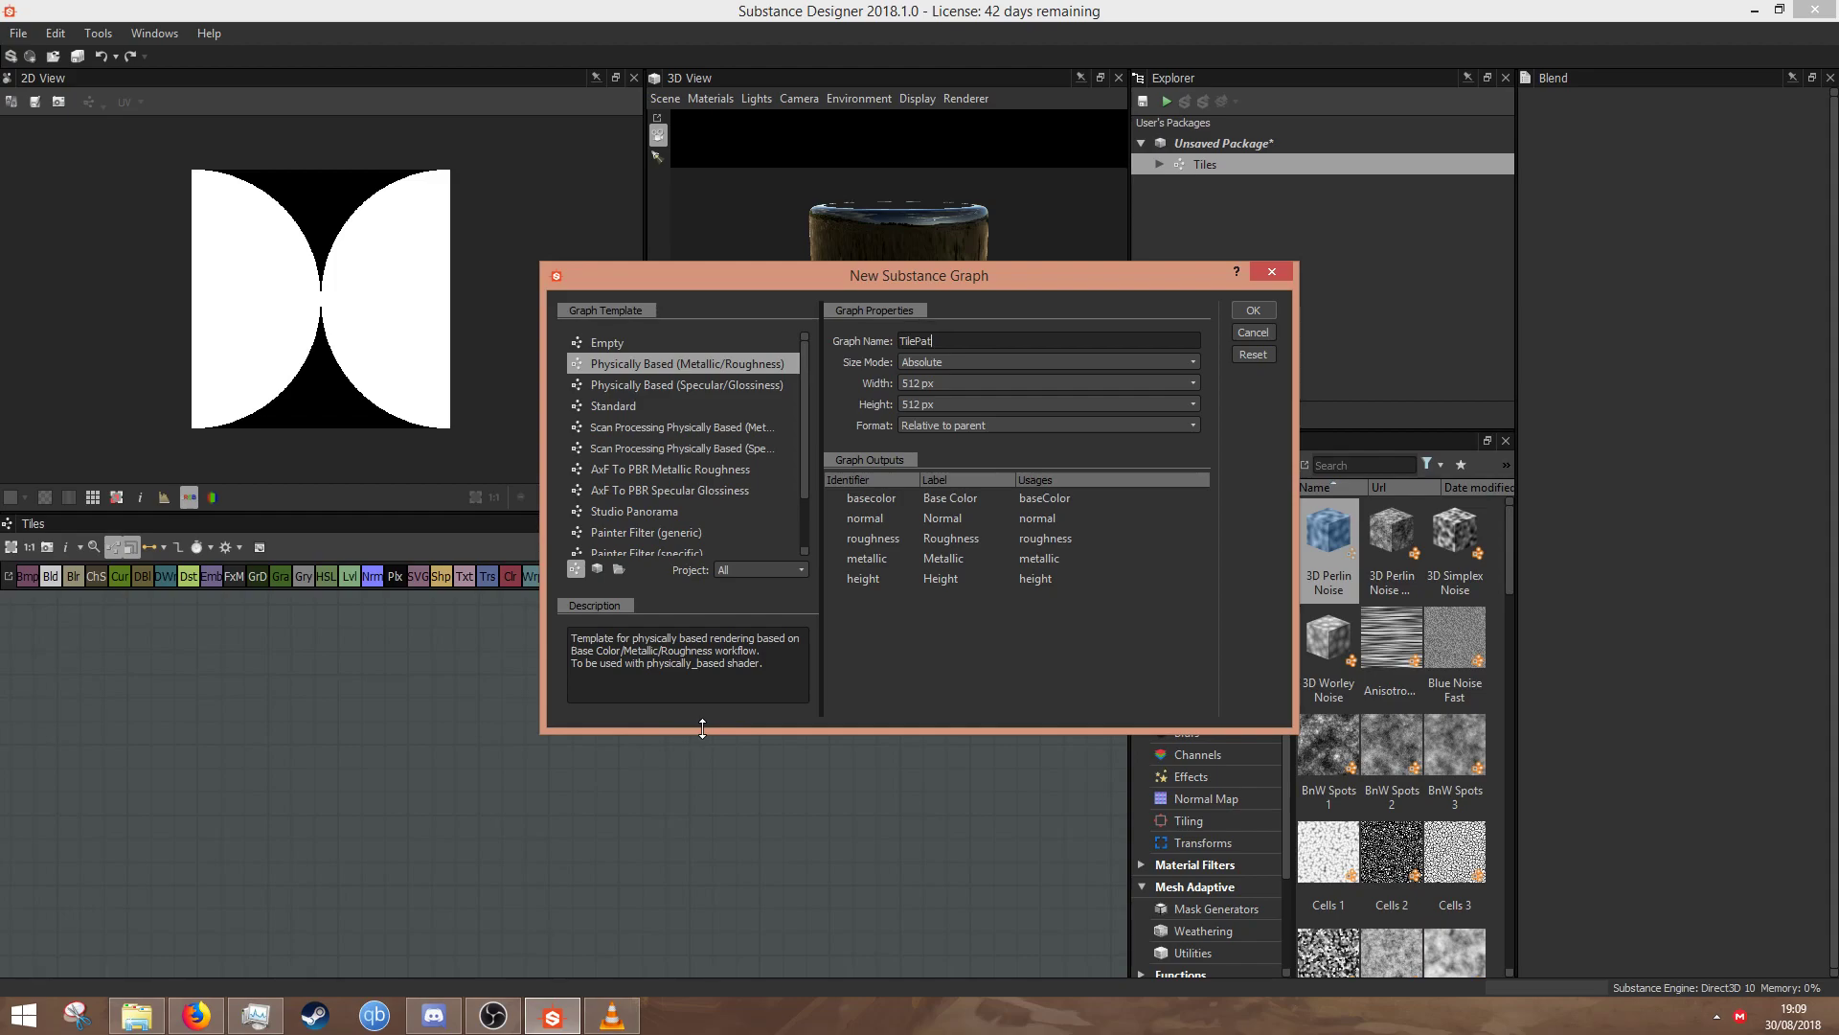
- Create the TilePattern graph from the Physically Based (Metallic/Roughness) template and add a Tile Generator node away from the outputs
key("Return")
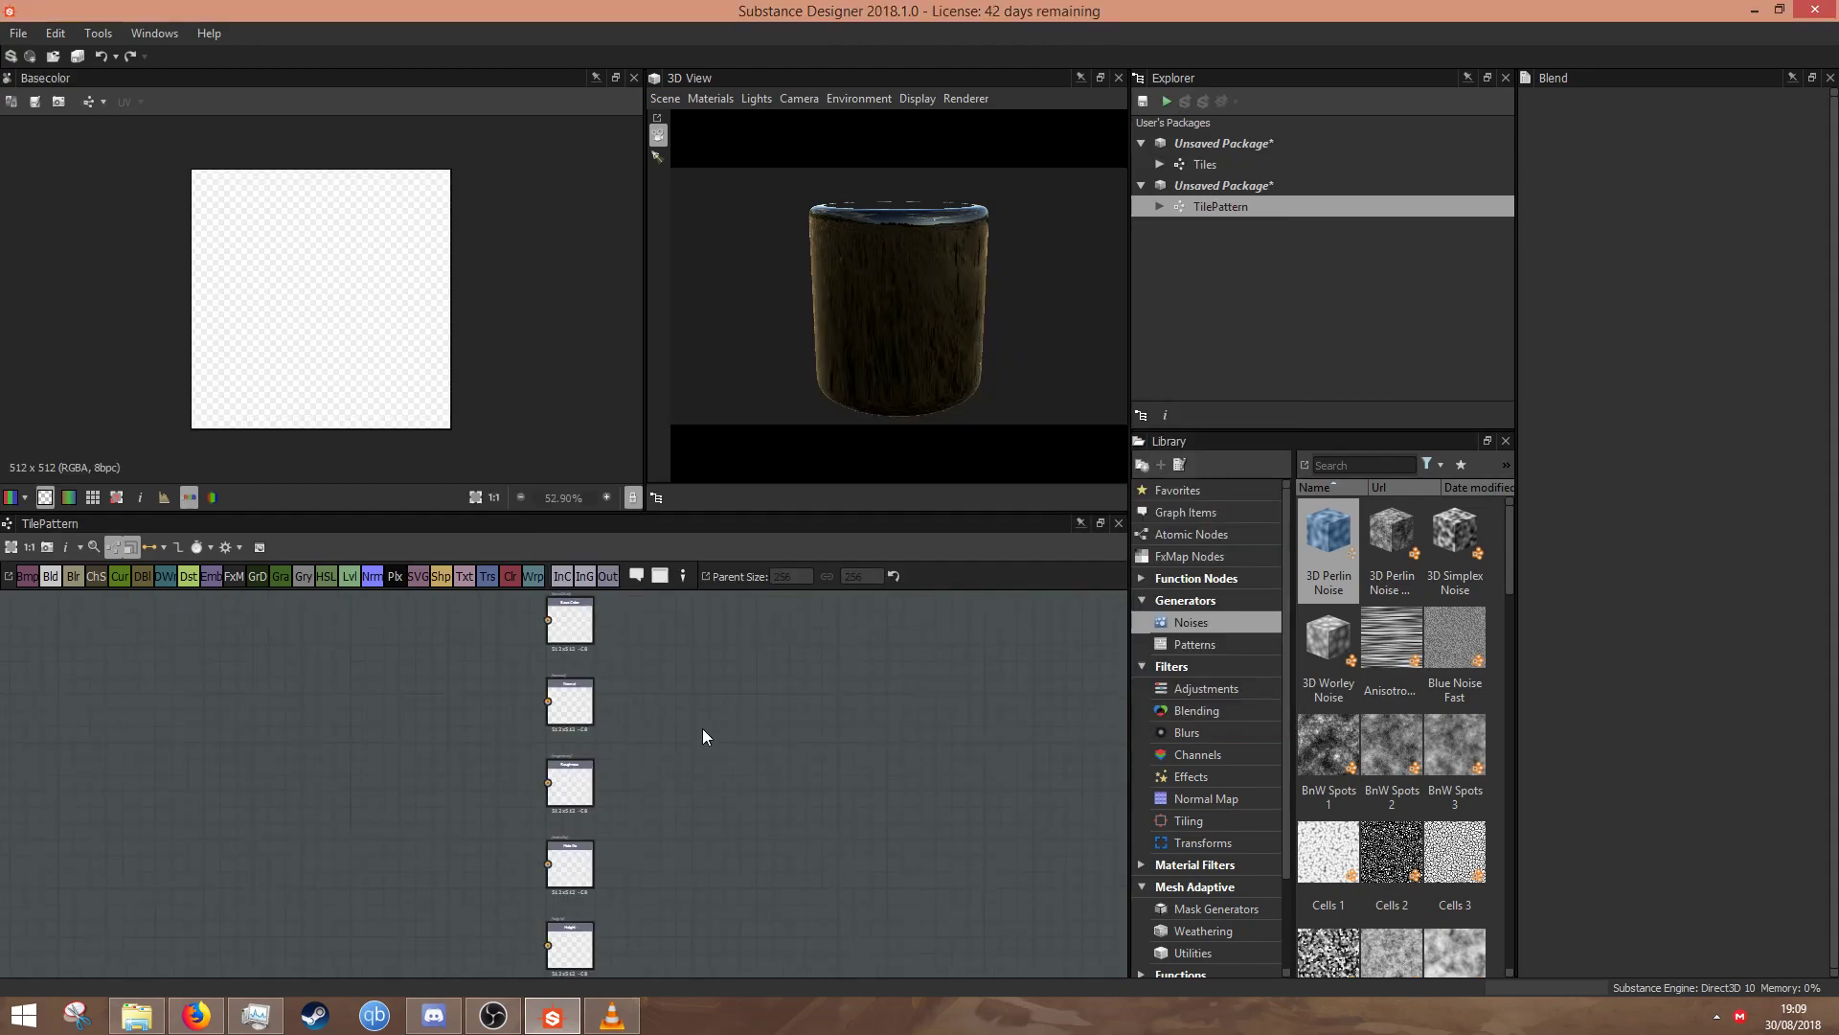
middle_click_drag(324, 785, 495, 899)
key("space")
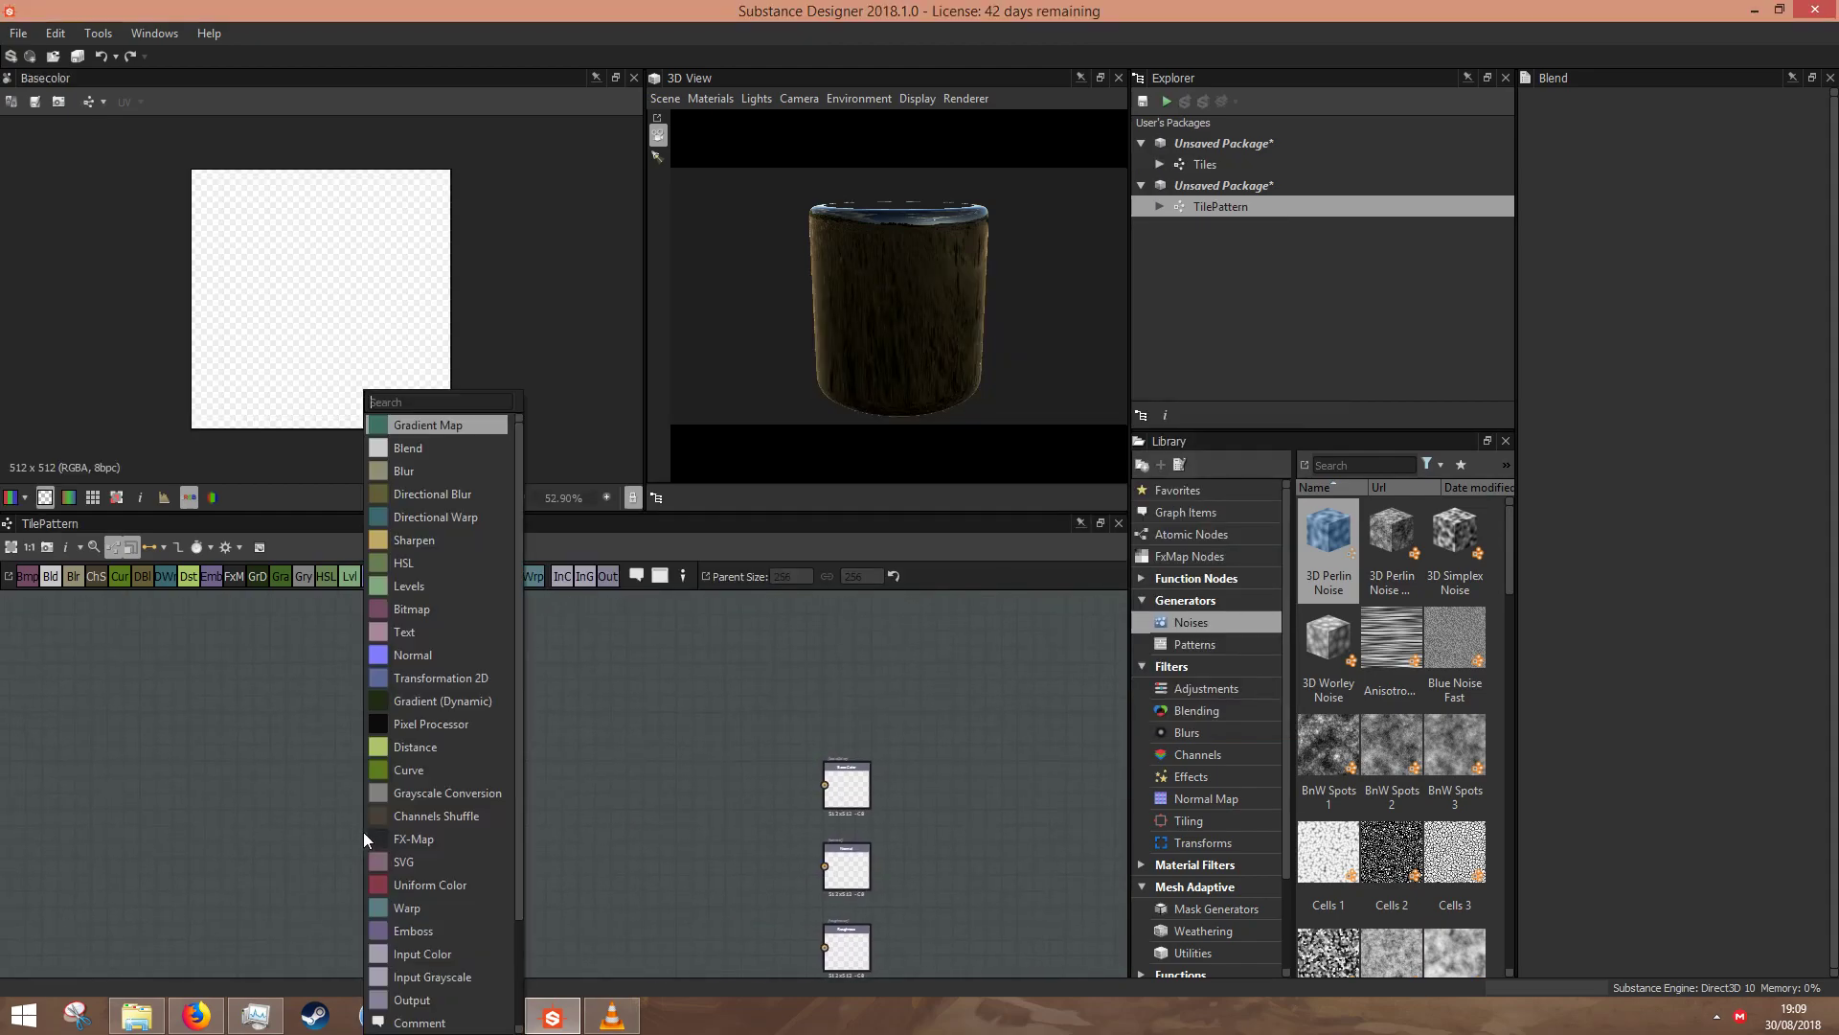
type("tile gen")
key("Return")
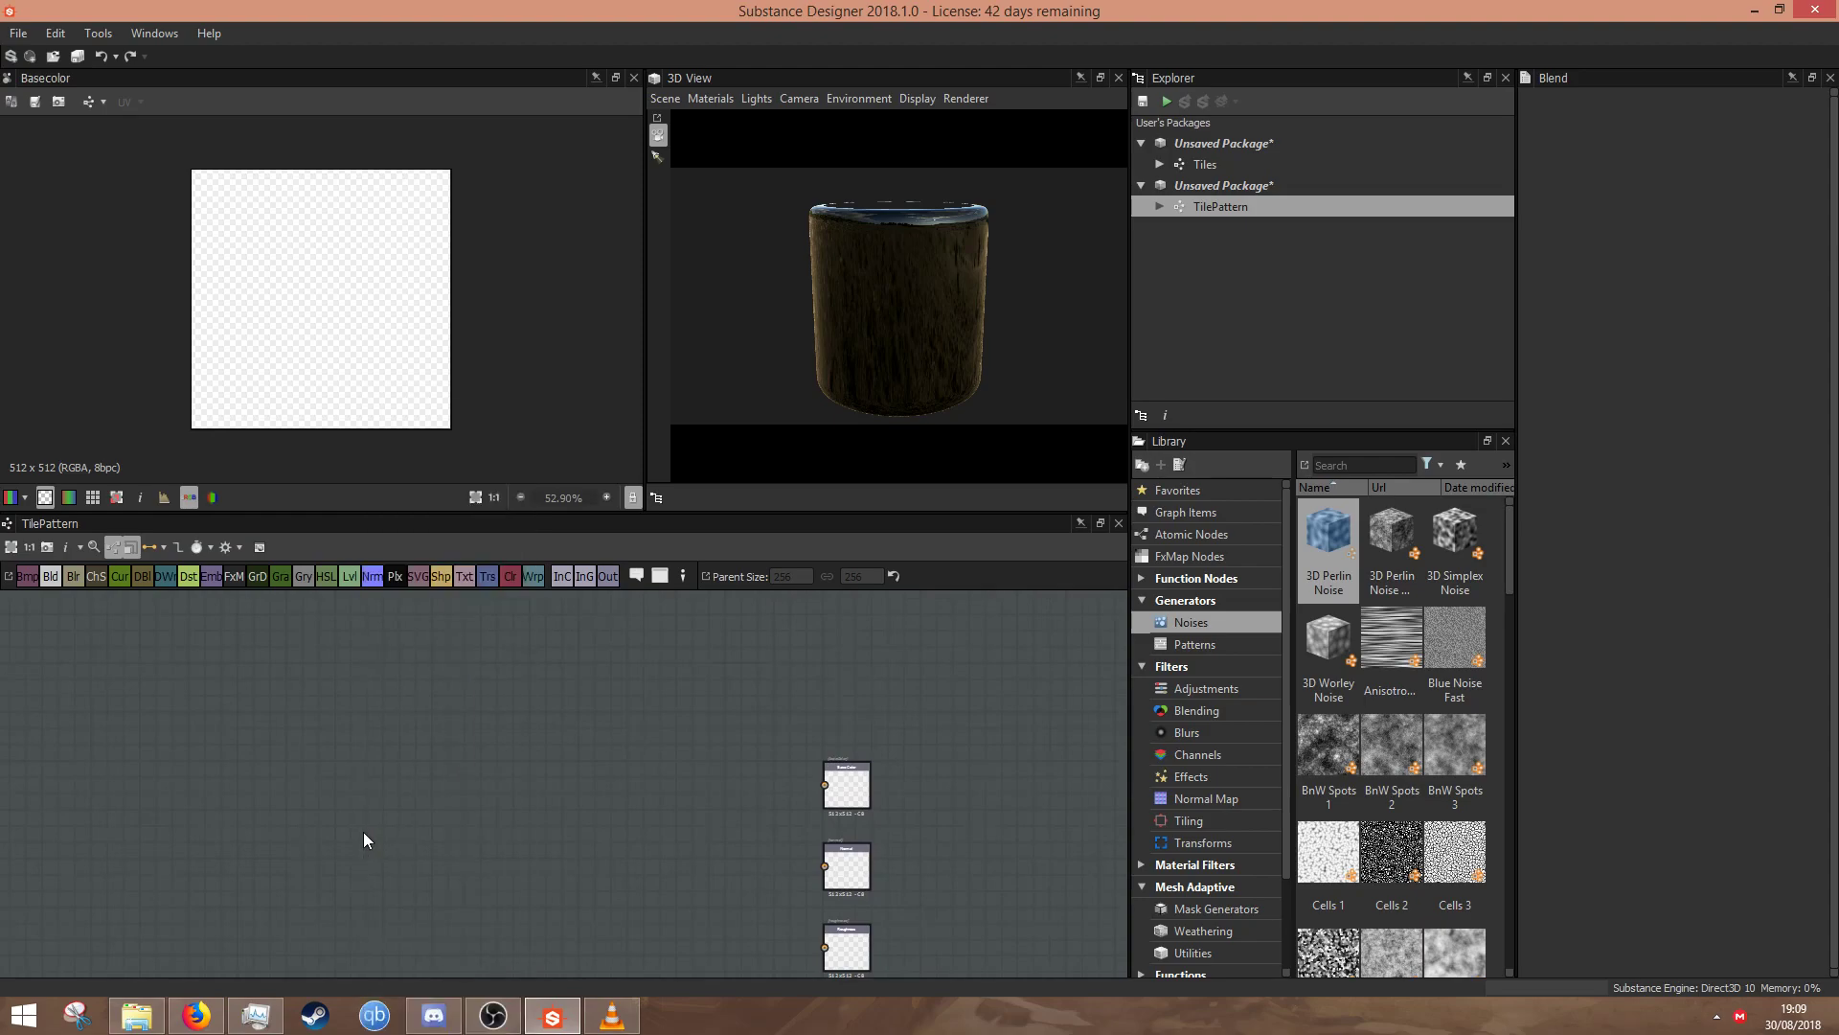
scroll(384, 801, "up", 3)
scroll(350, 331, "up", 5)
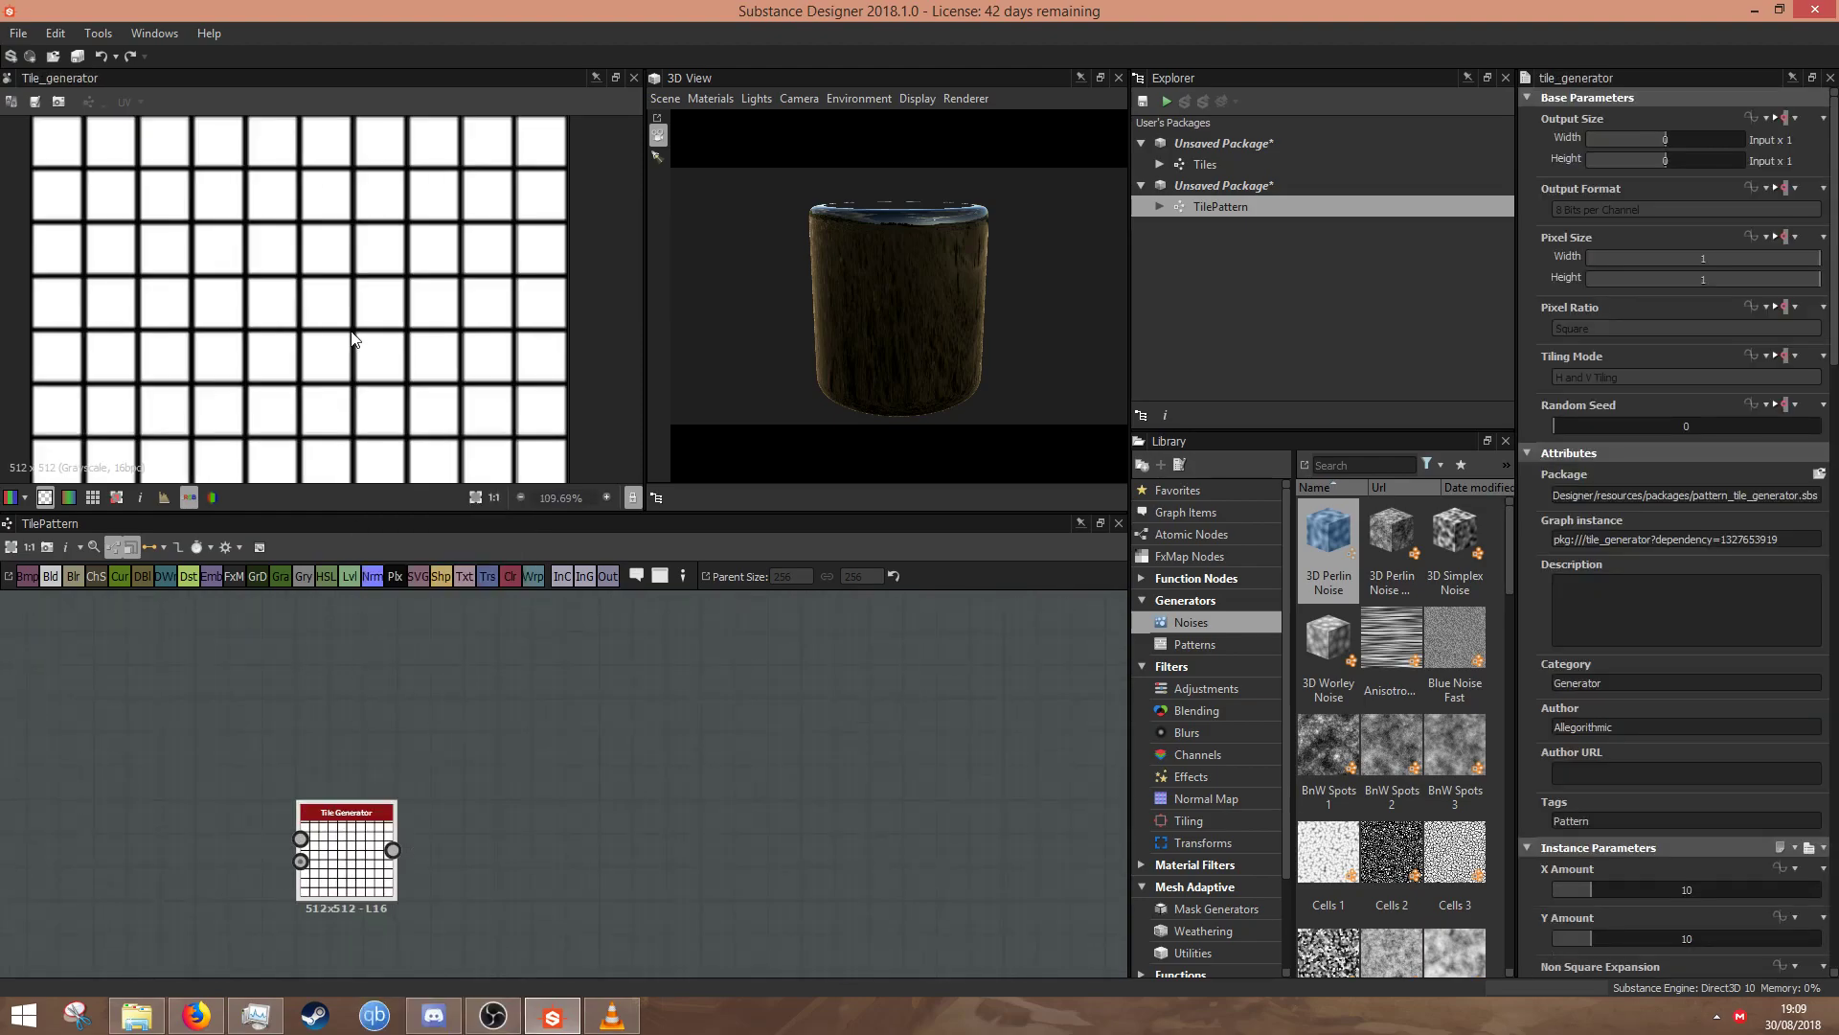
- Set the Tile Generator's Pattern Specific value to 0 and its Scale to 0.94
scroll(1645, 730, "down", 8)
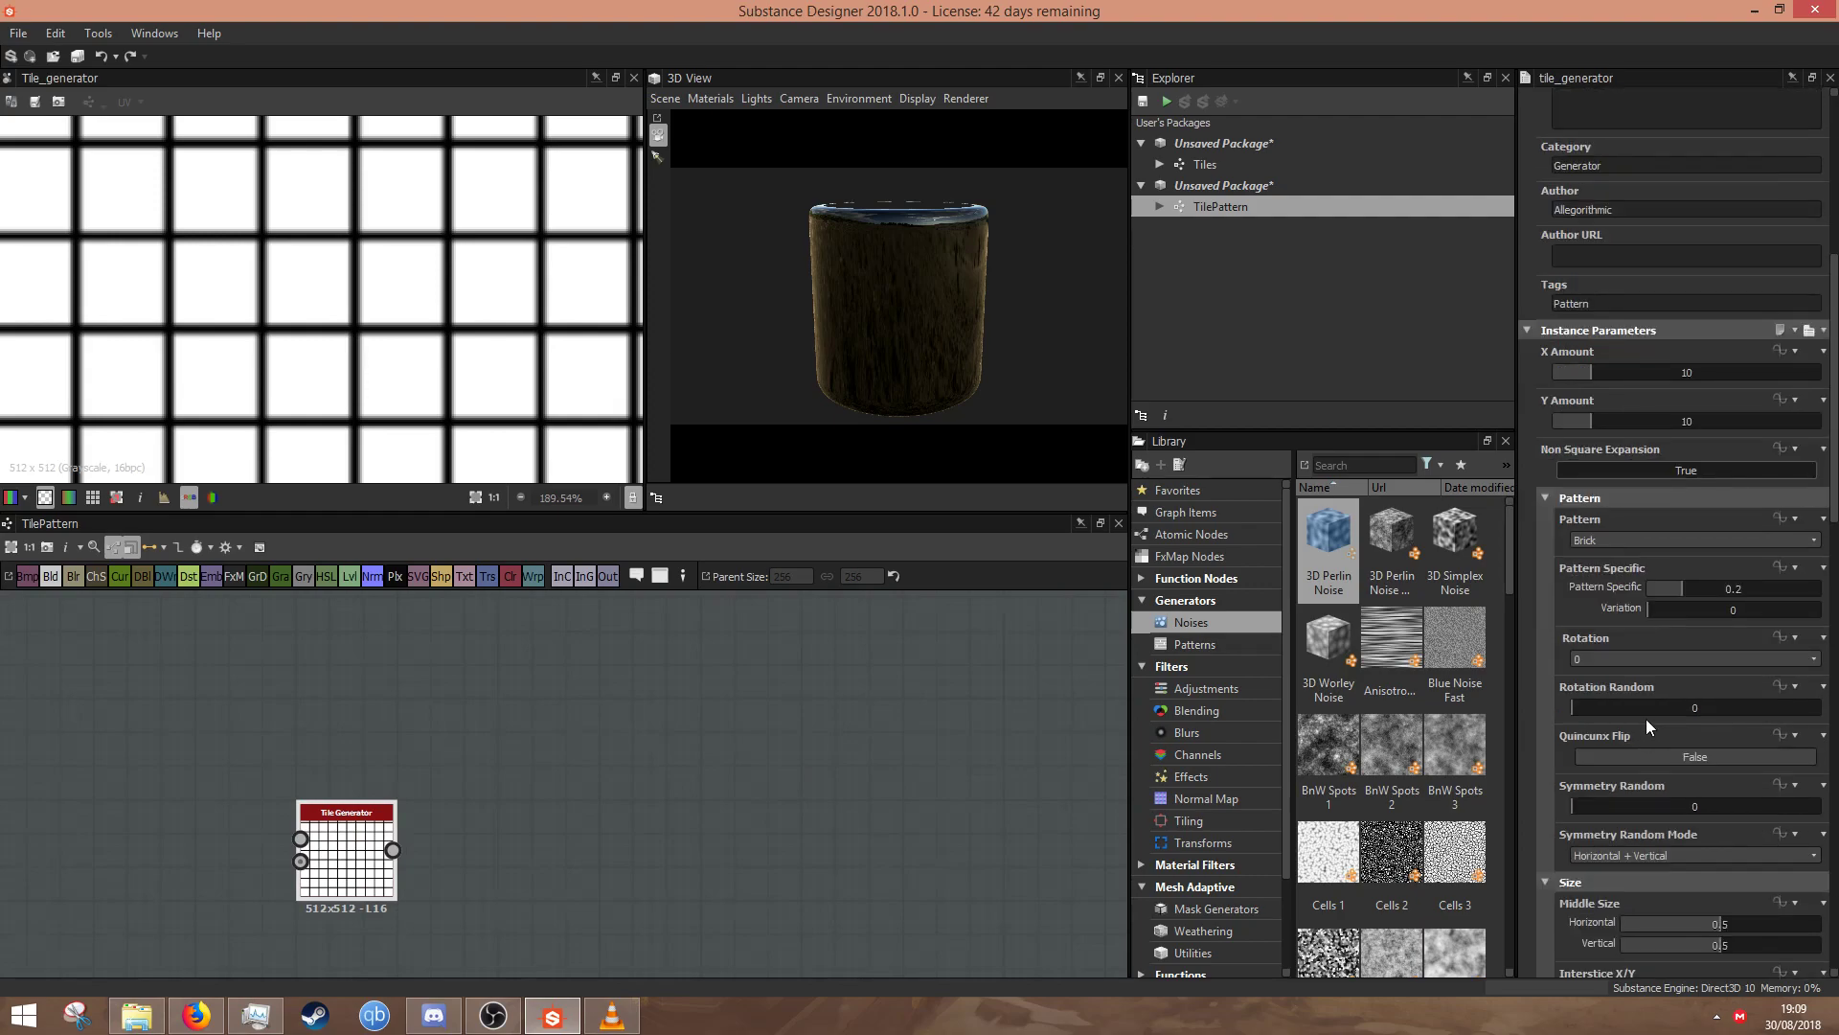
scroll(574, 398, "up", 7)
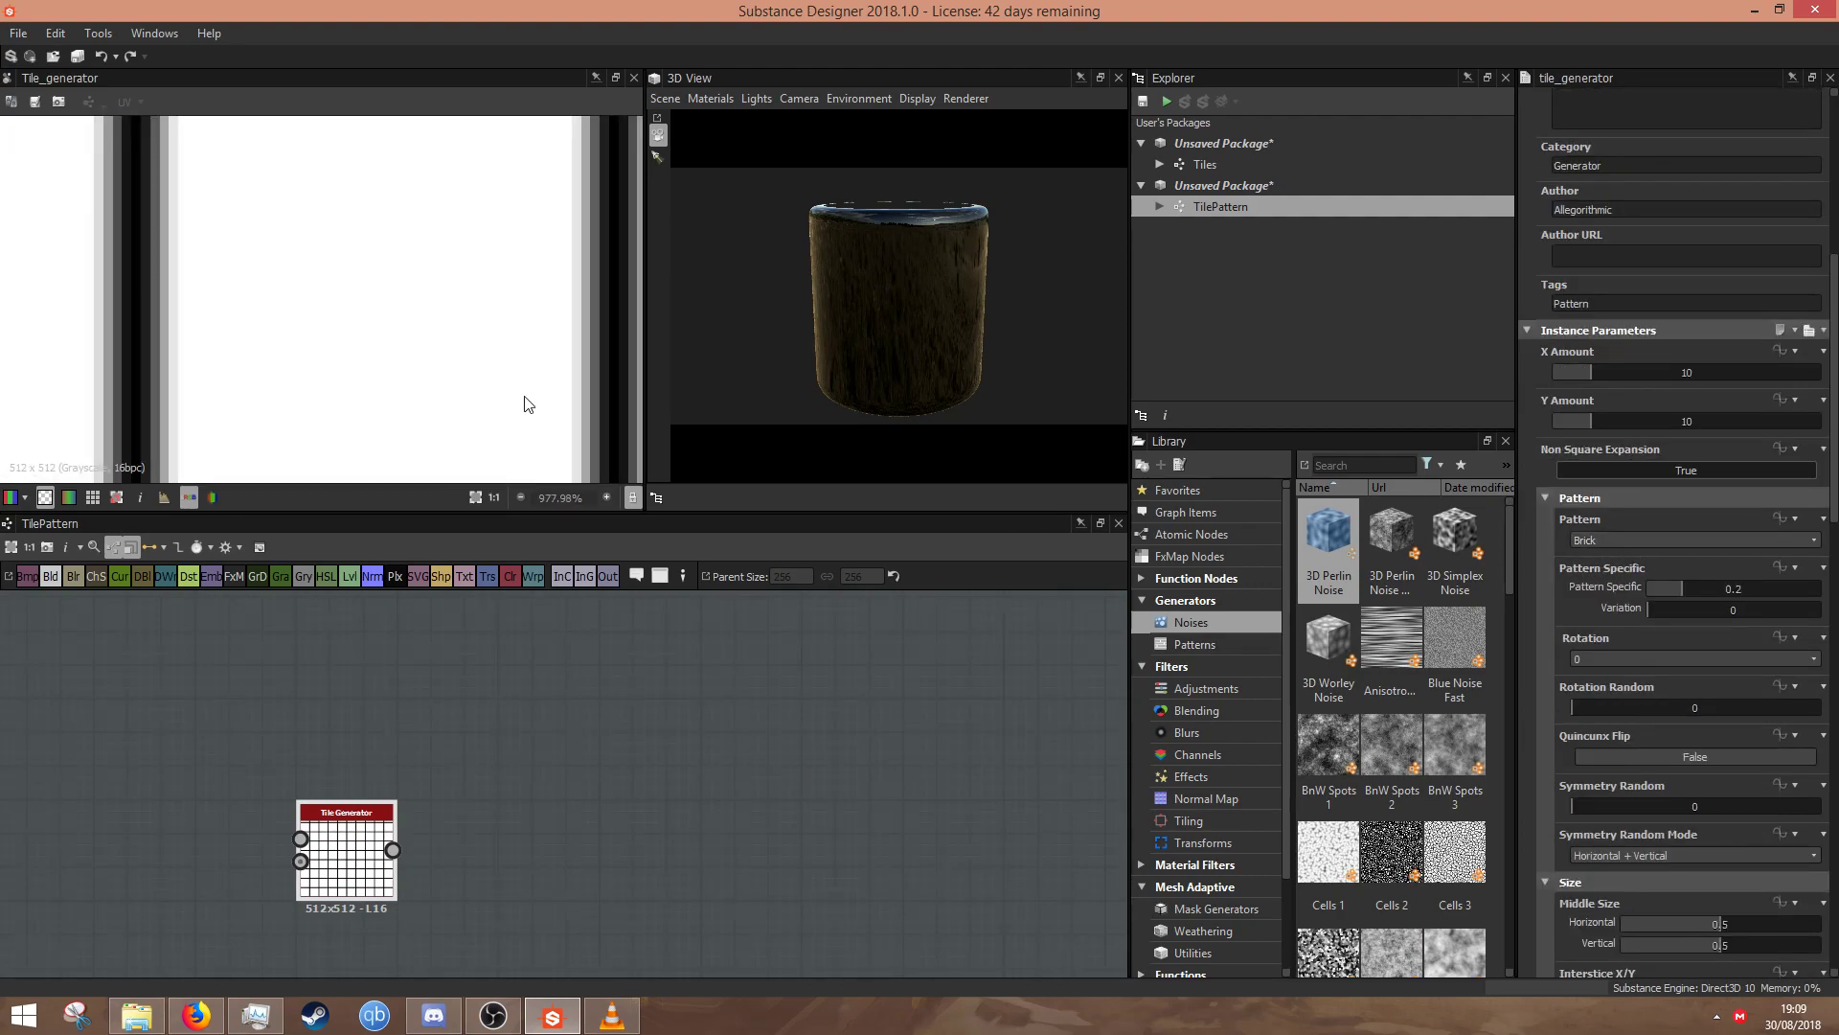
left_click_drag(1680, 583, 1617, 594)
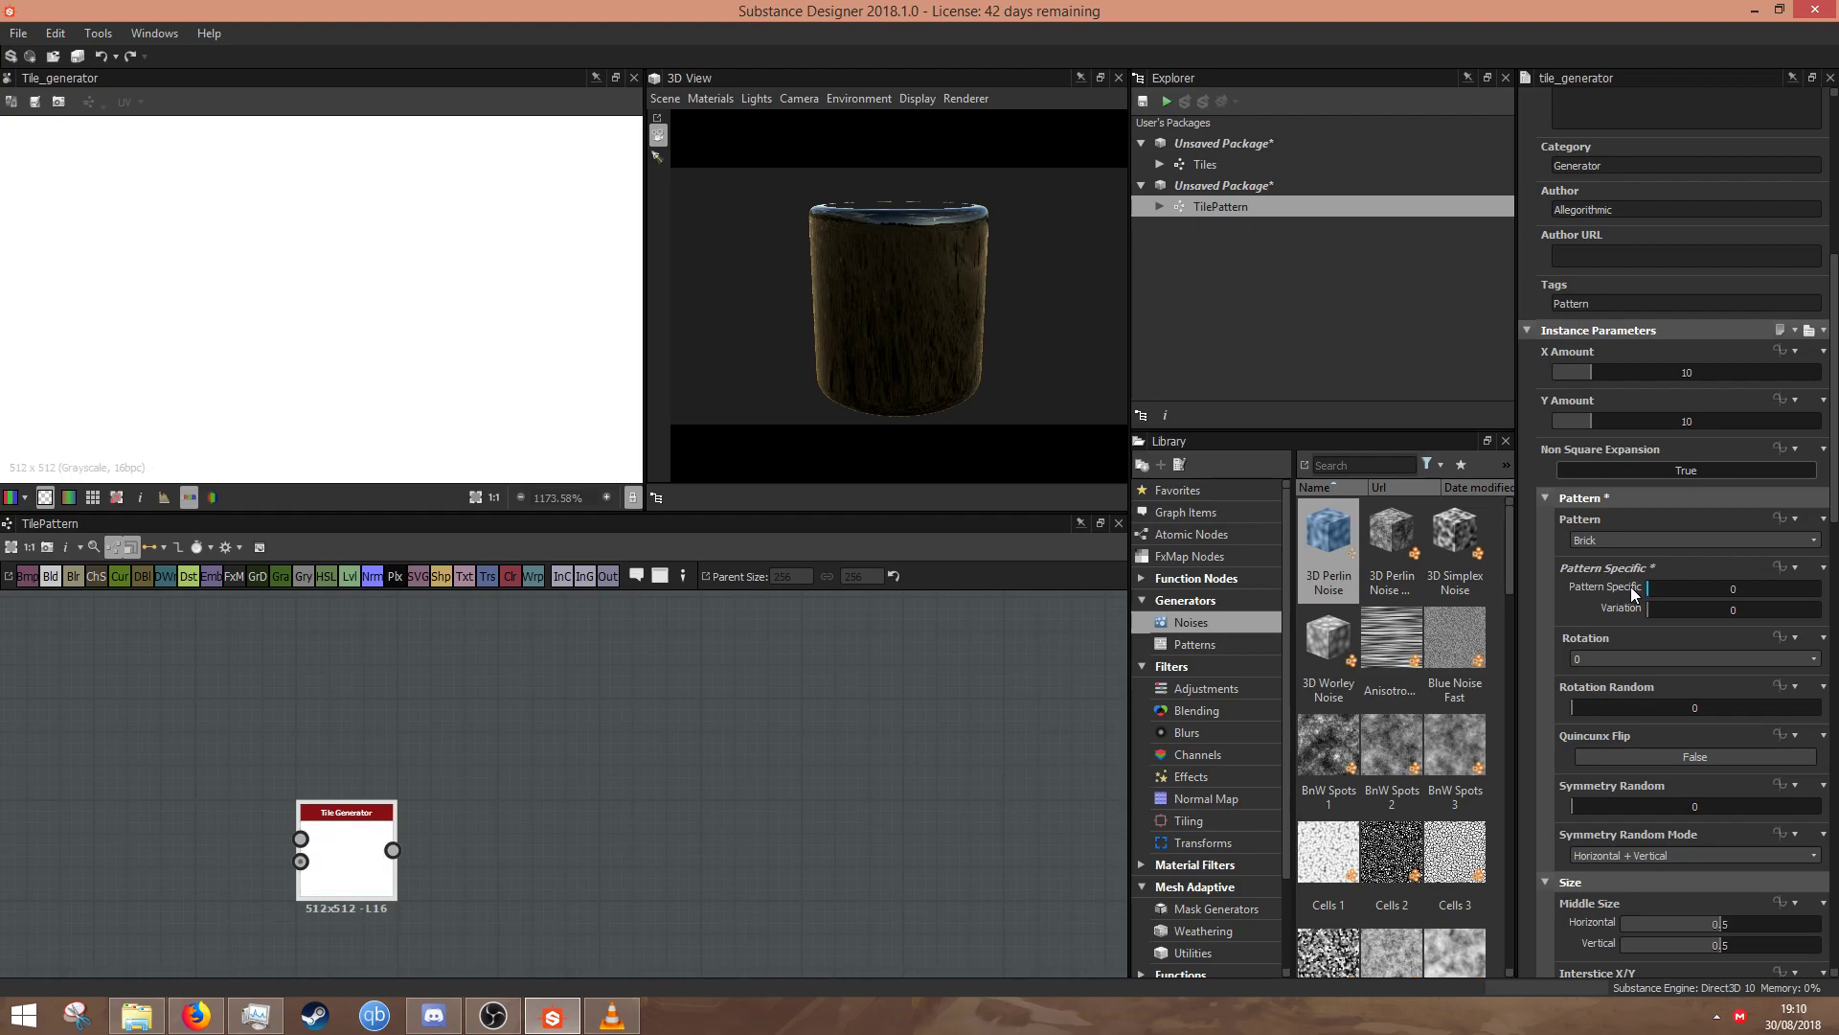
scroll(436, 346, "down", 5)
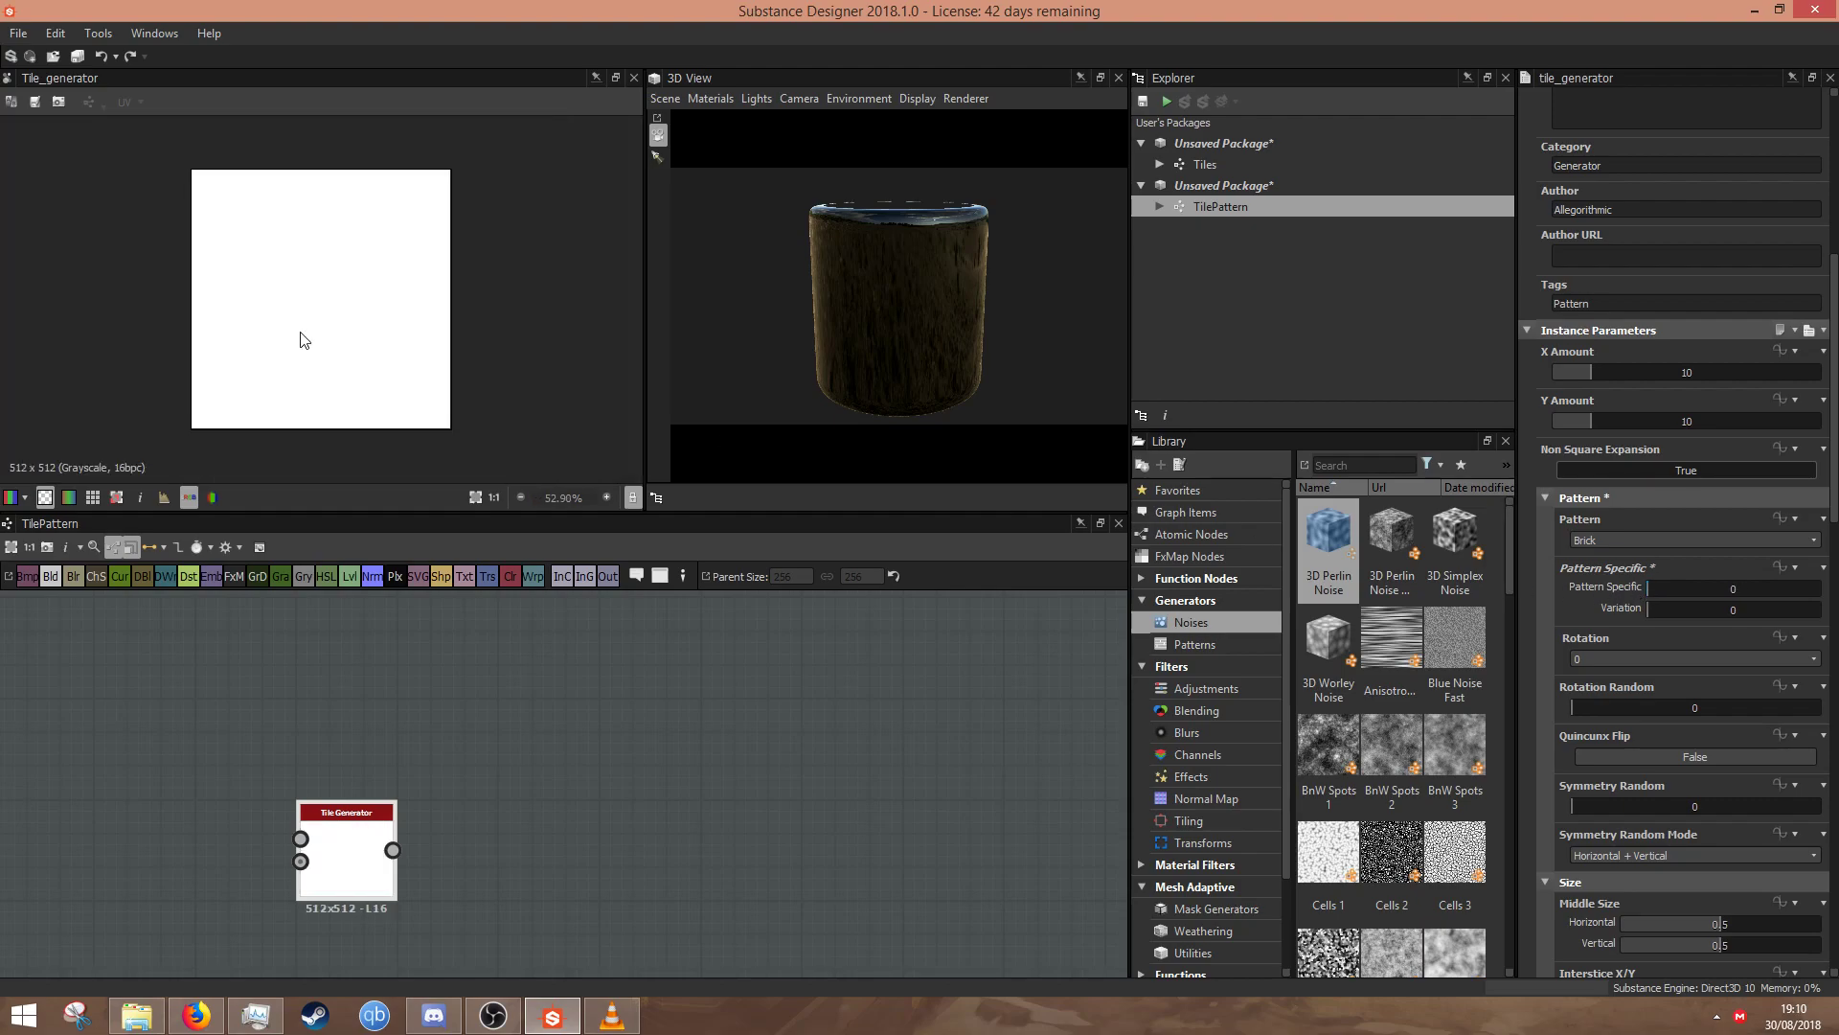
scroll(1693, 893, "down", 5)
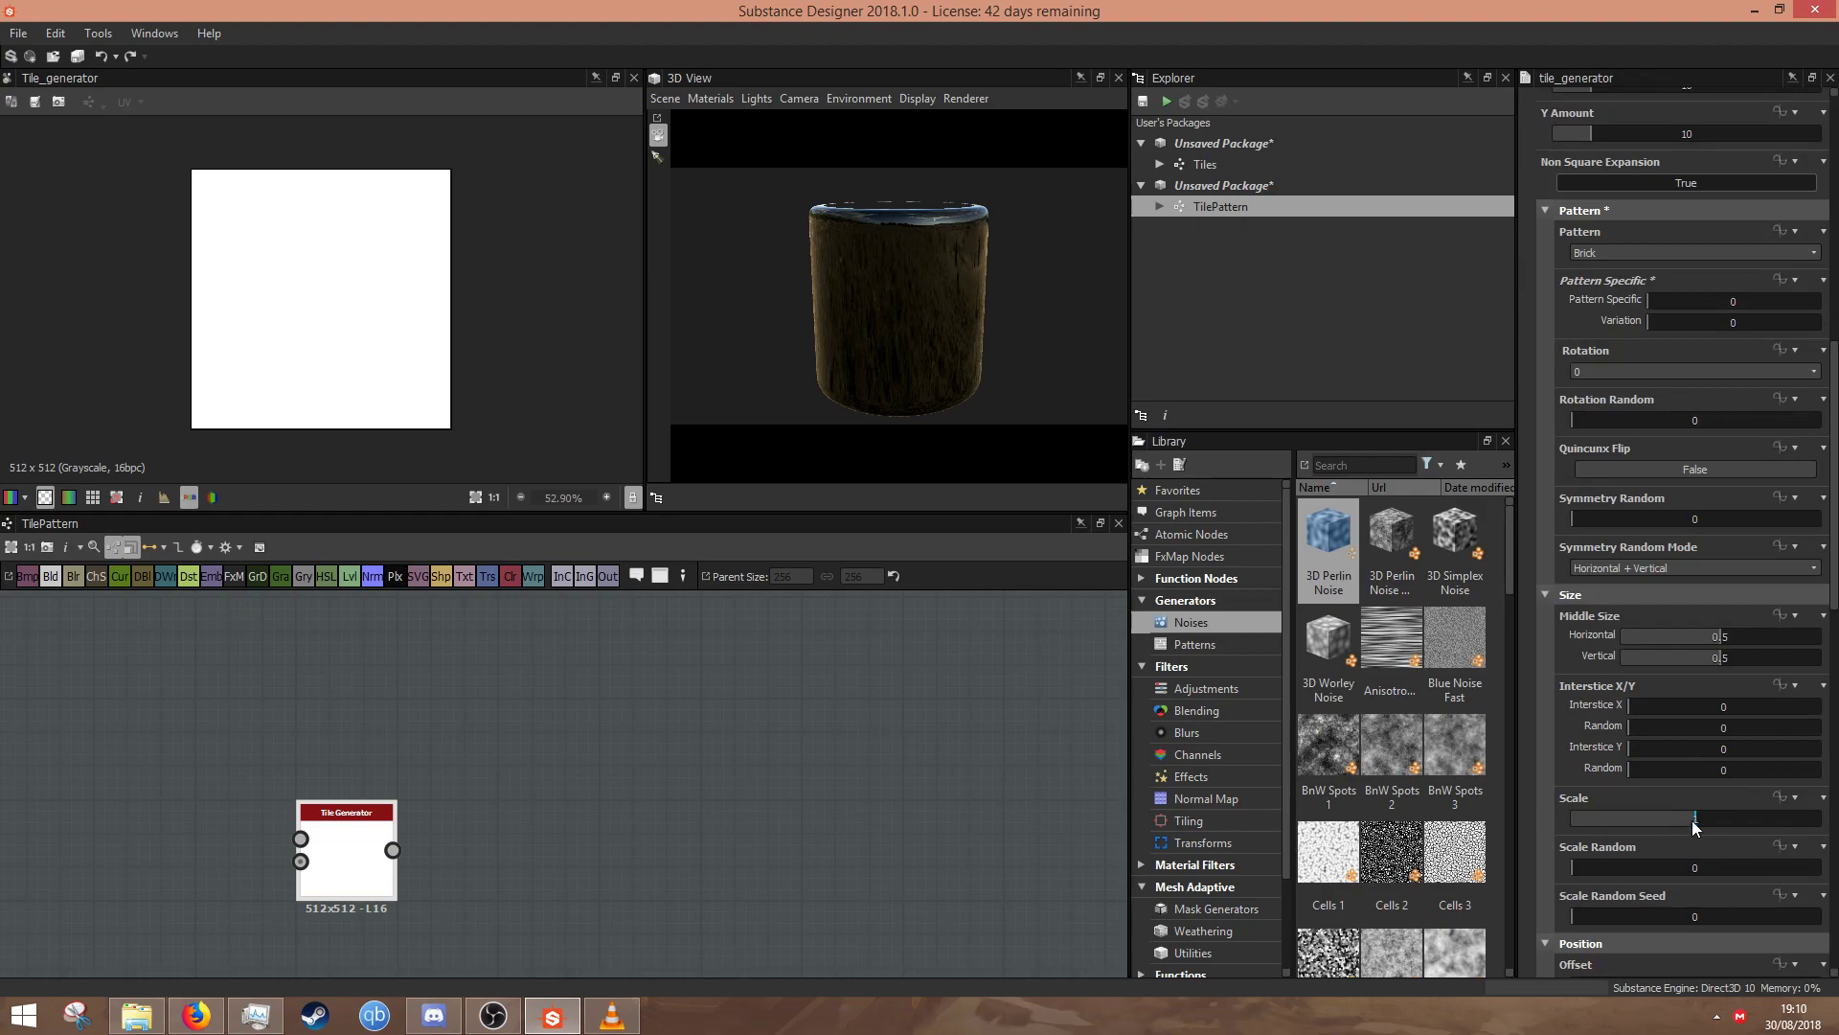
left_click_drag(1693, 819, 1691, 826)
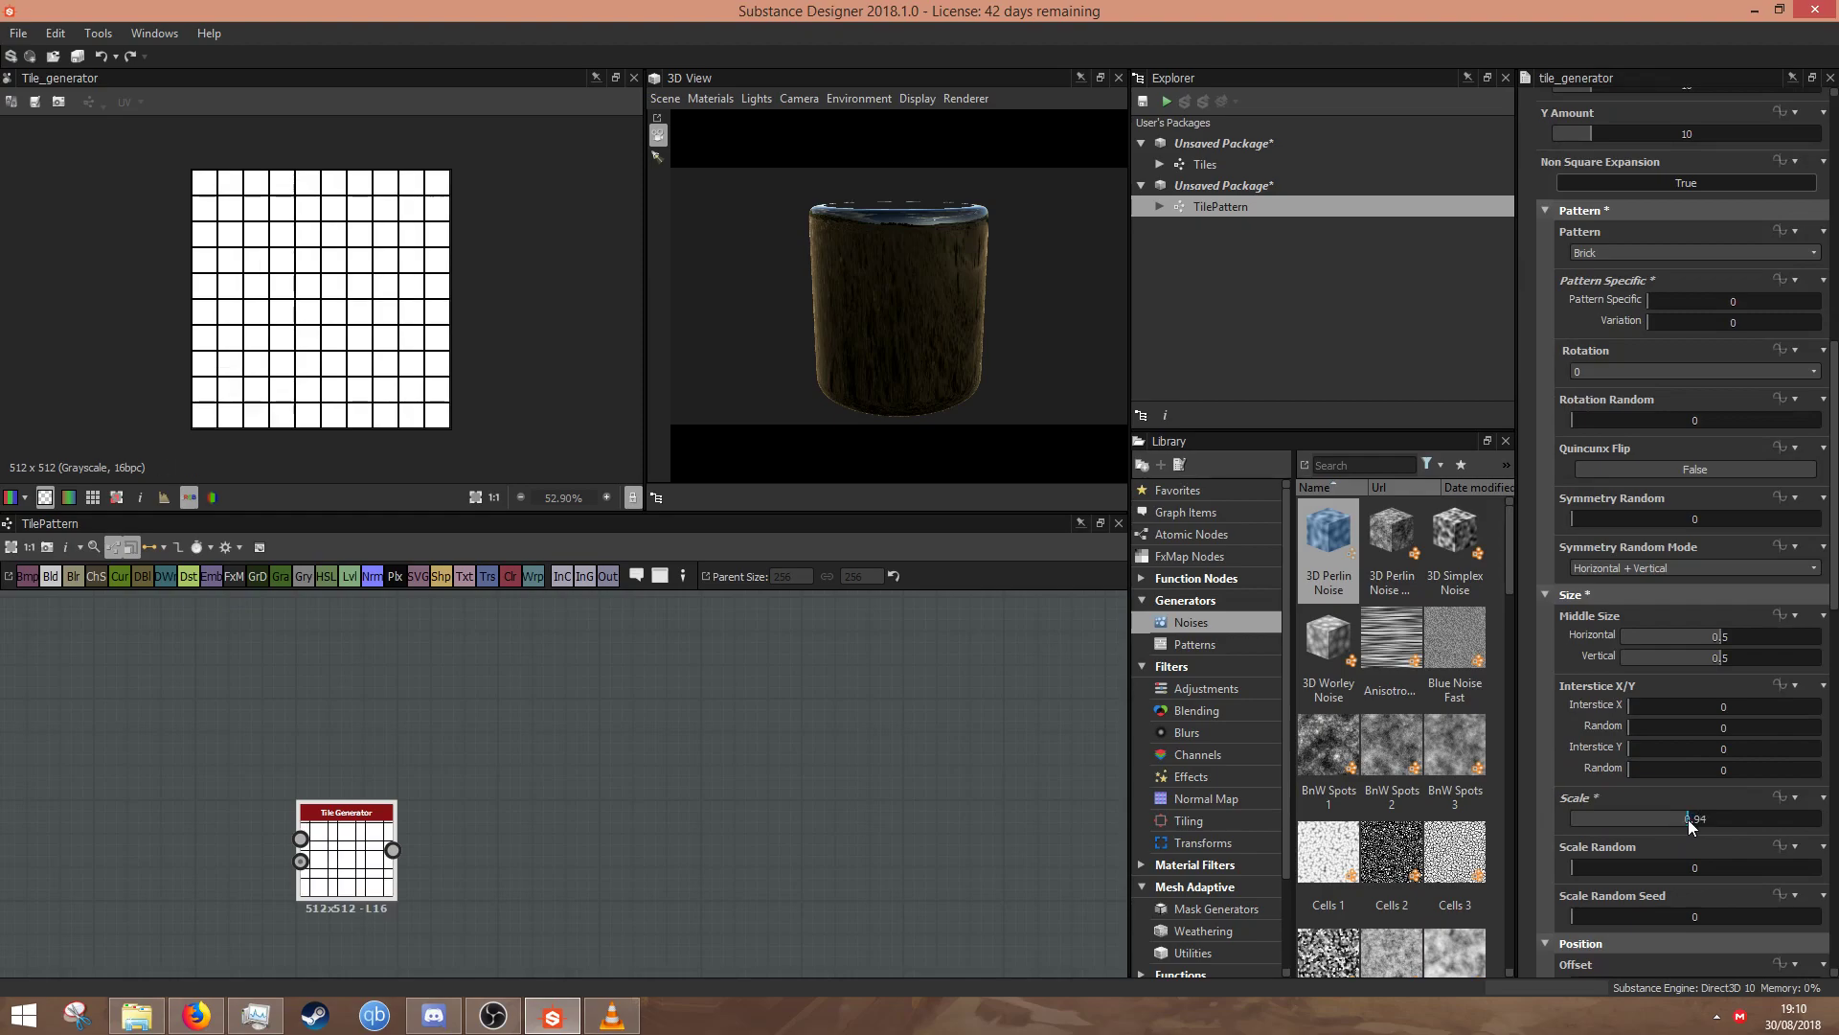
- Set the Tile Generator's X Amount and Y Amount to 8 and its position Offset to 0.5
scroll(1722, 640, "up", 6)
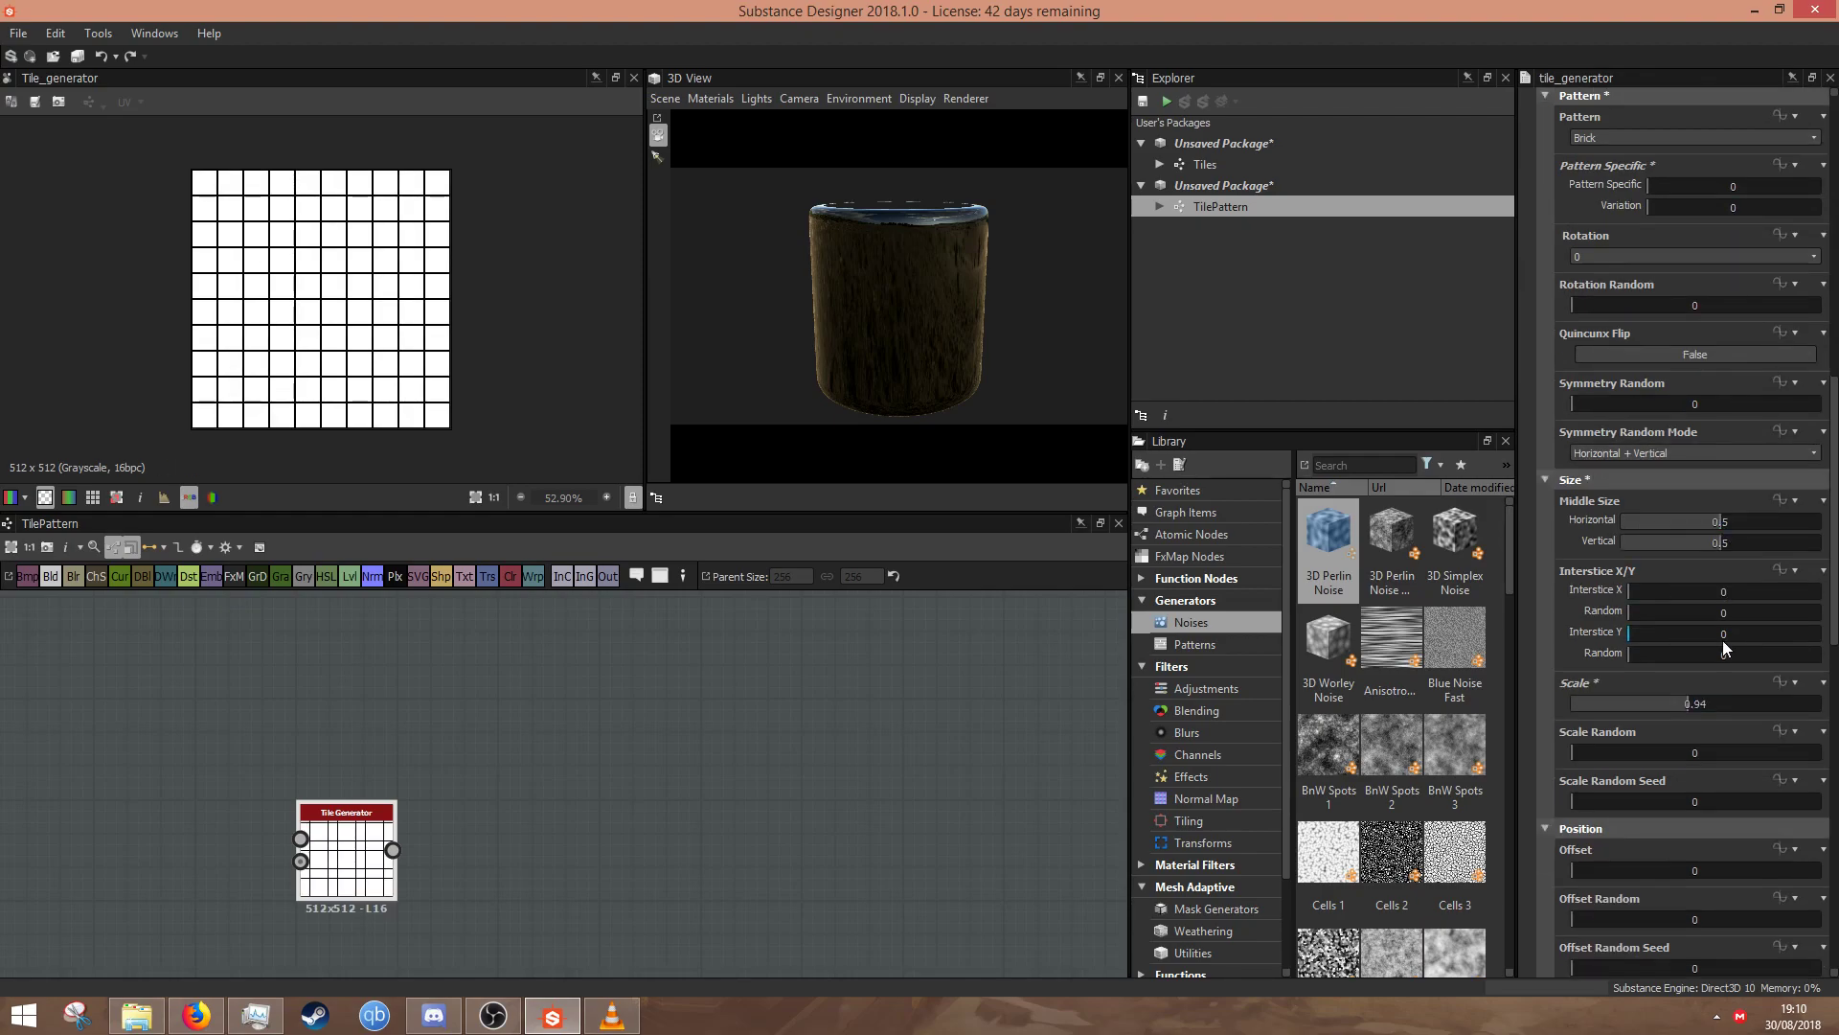
left_click_drag(1584, 429, 1583, 479)
scroll(1692, 525, "down", 14)
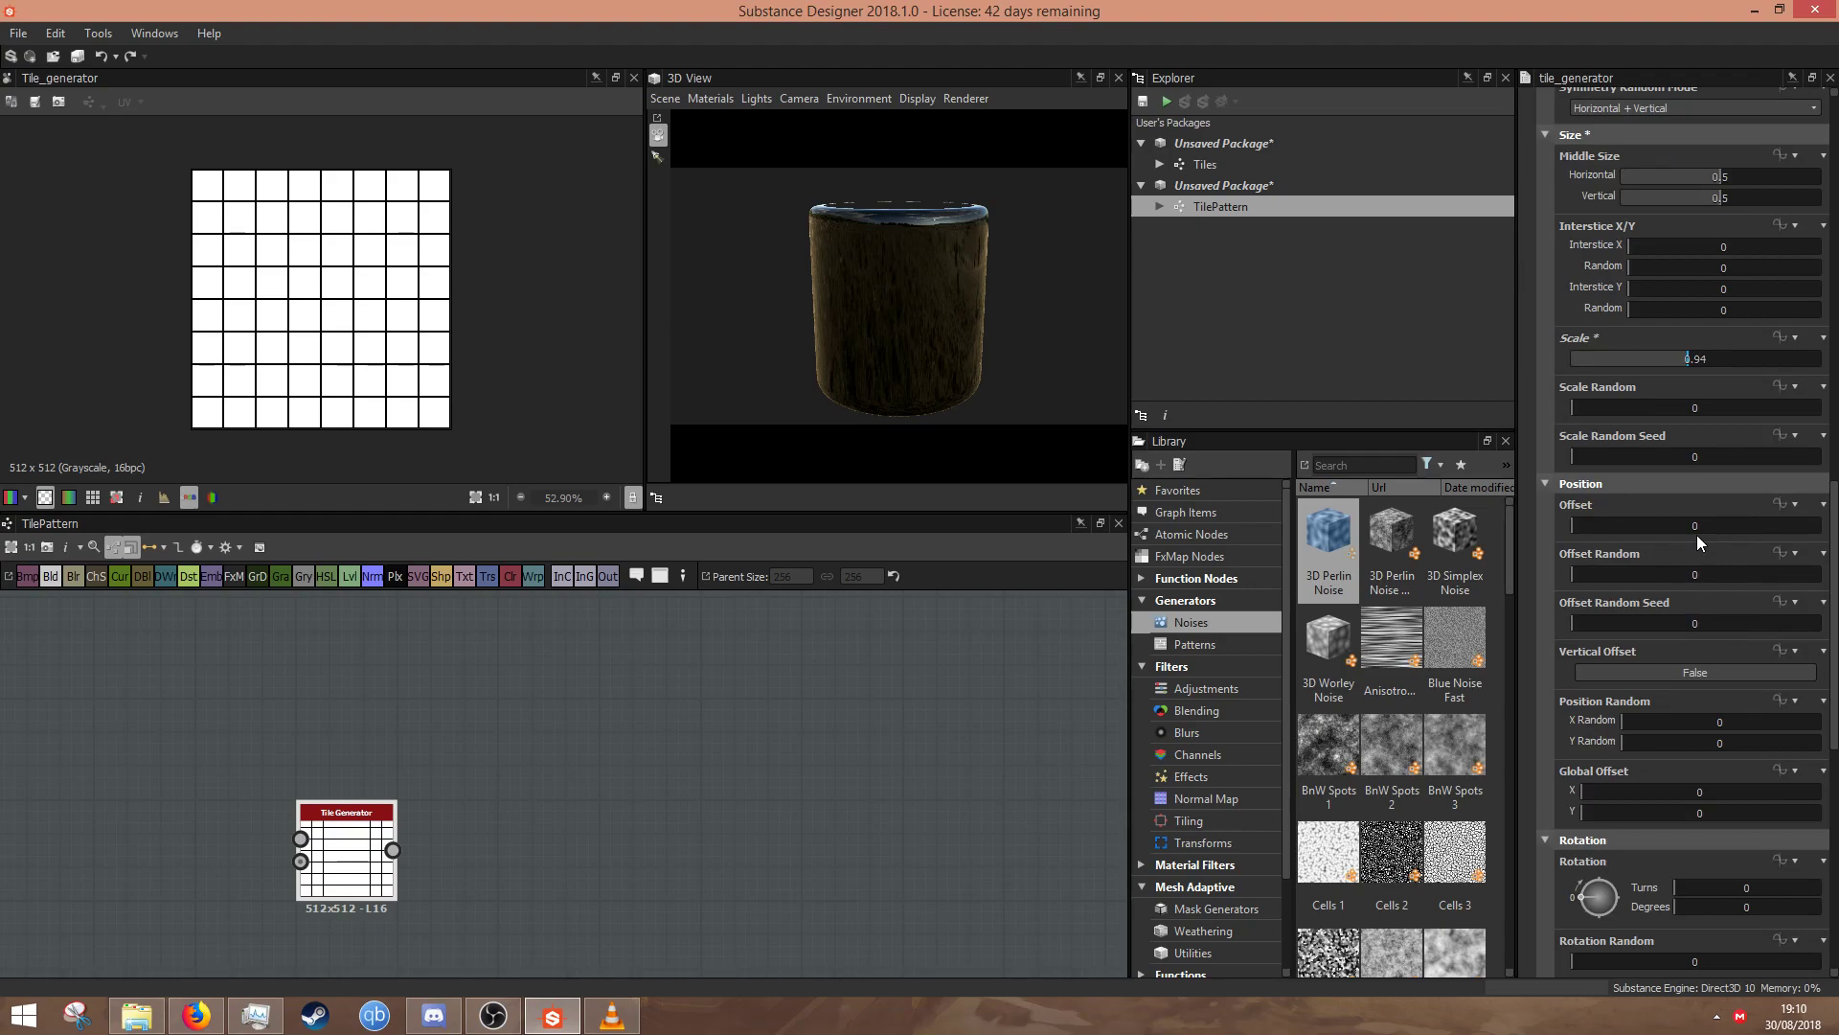
left_click_drag(1586, 526, 1696, 531)
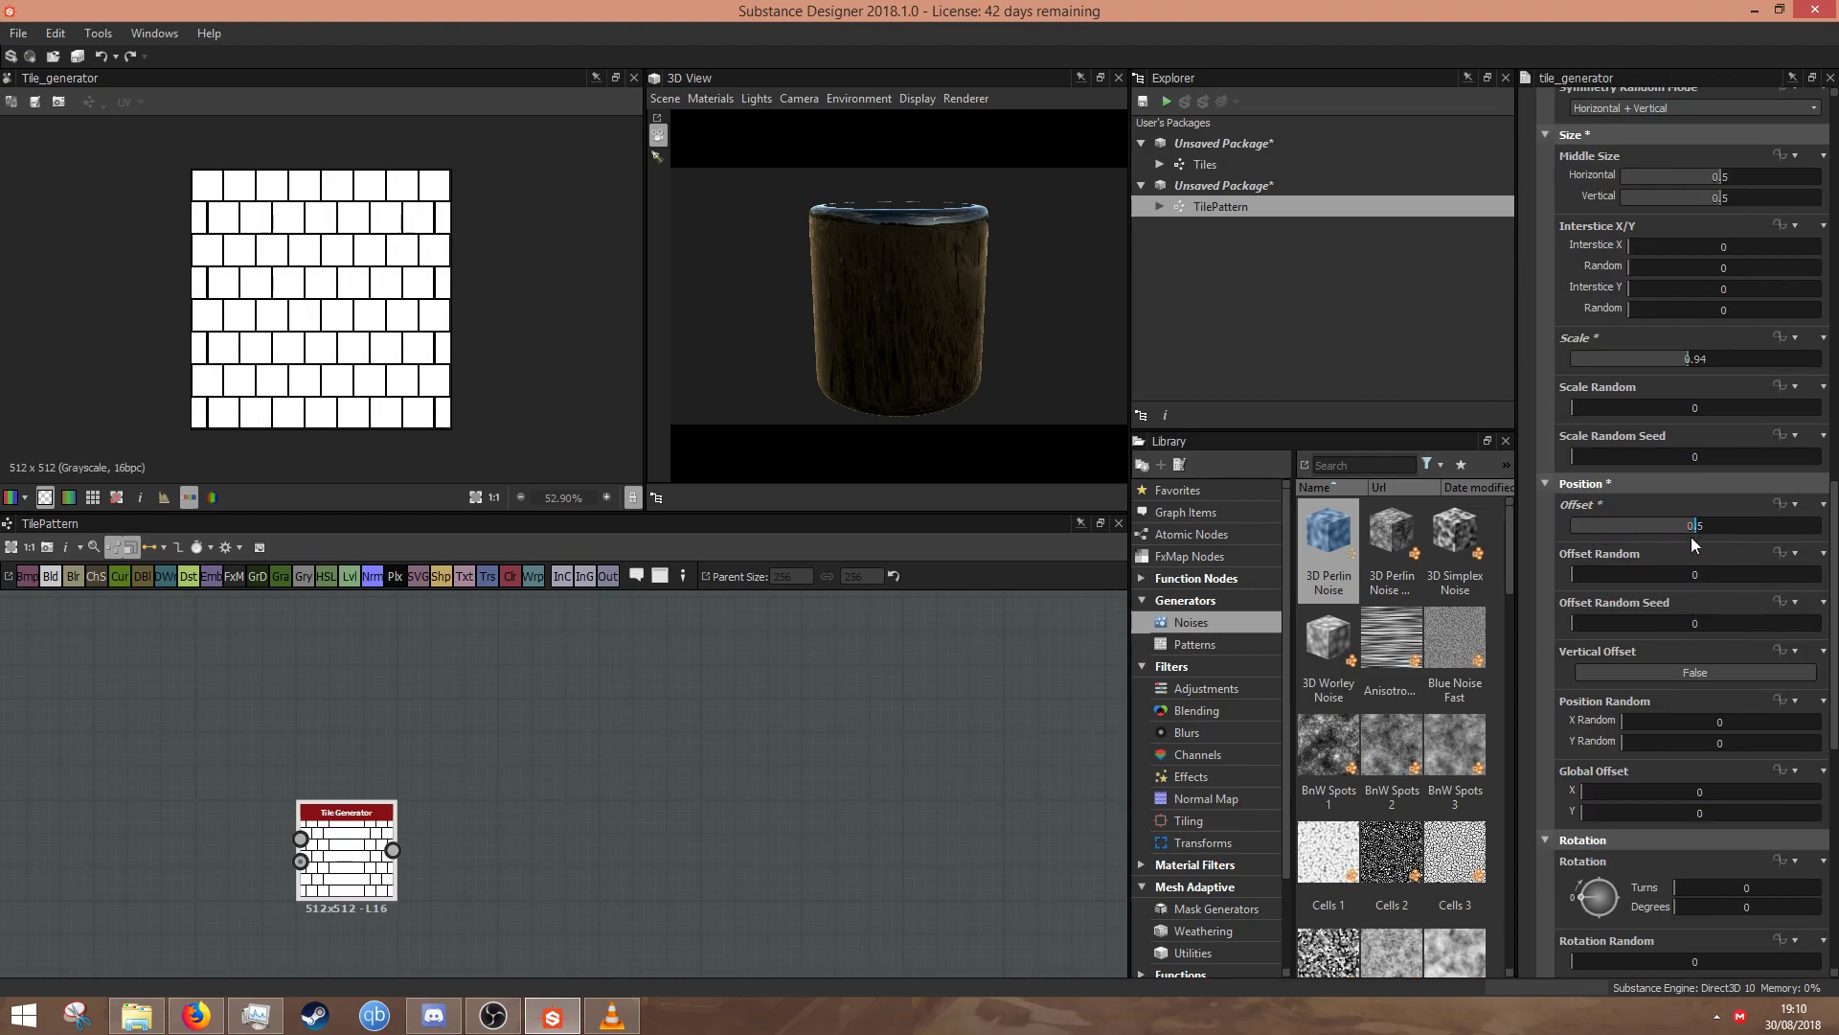
scroll(278, 399, "up", 4)
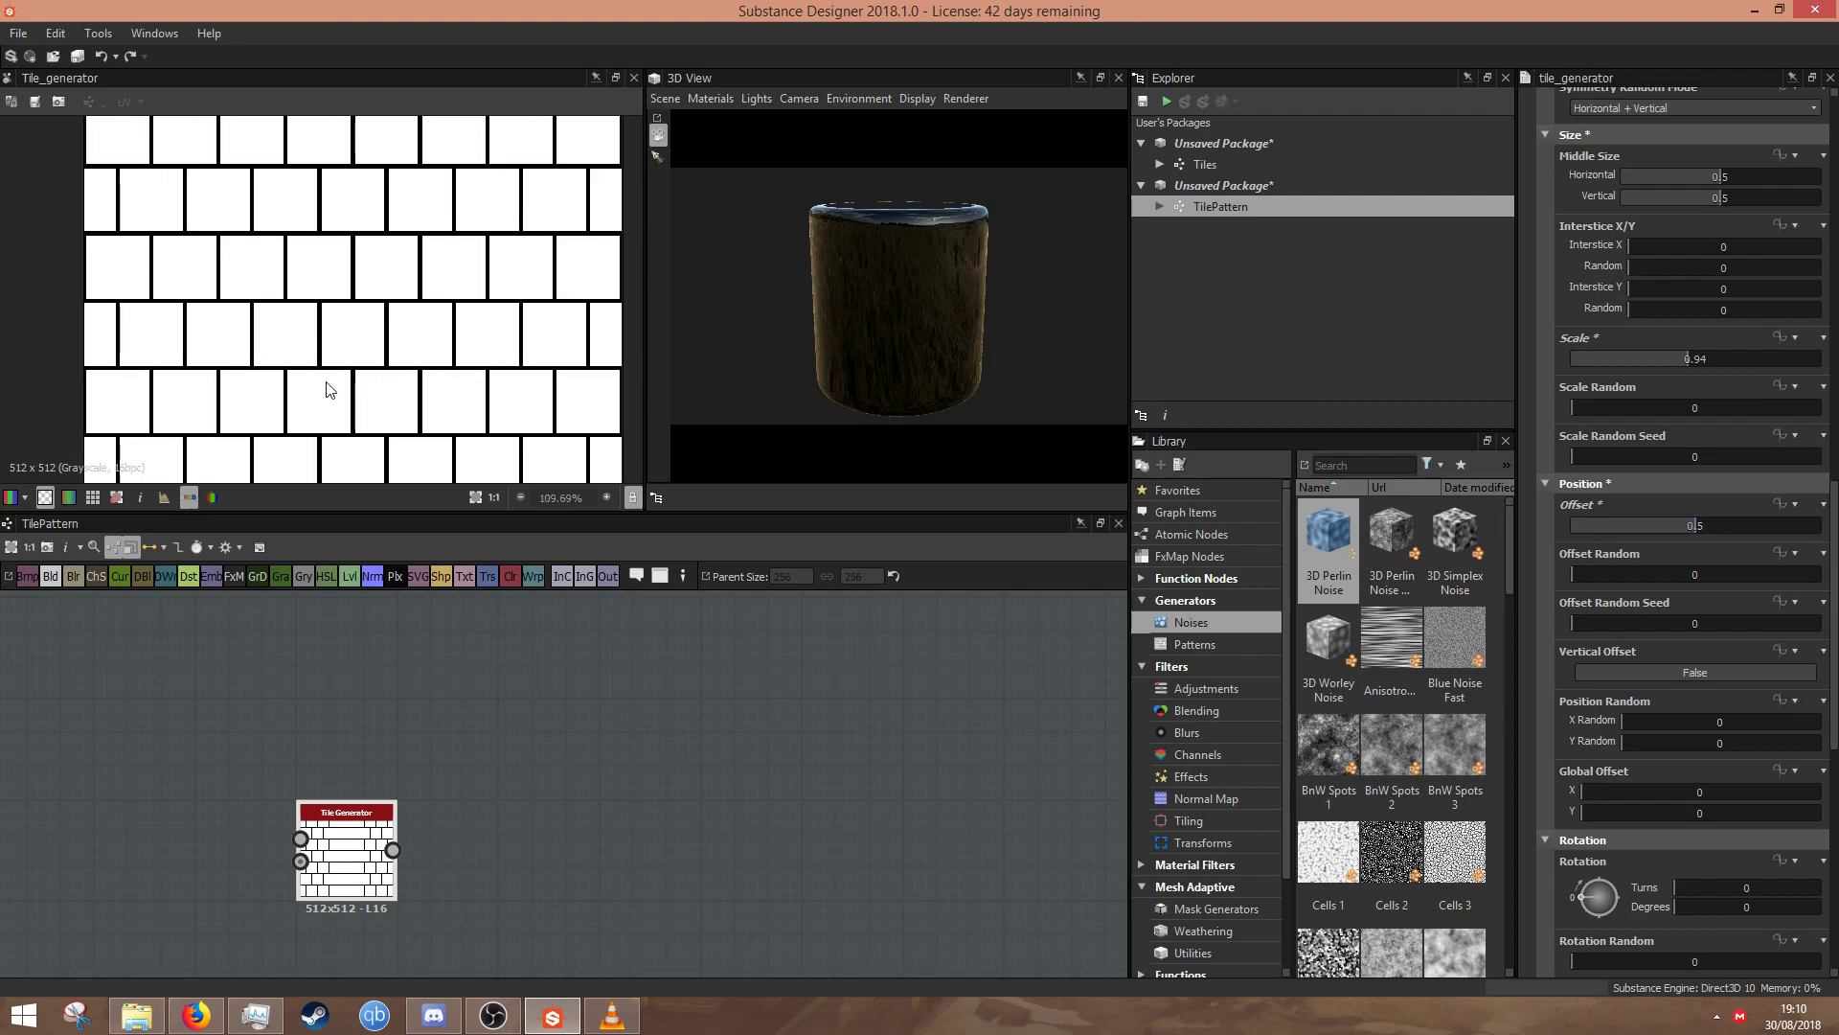
- Add a Cartesian To Polar Grayscale node fed by the Tile Generator and compare the two nodes' previews
right_click(703, 825)
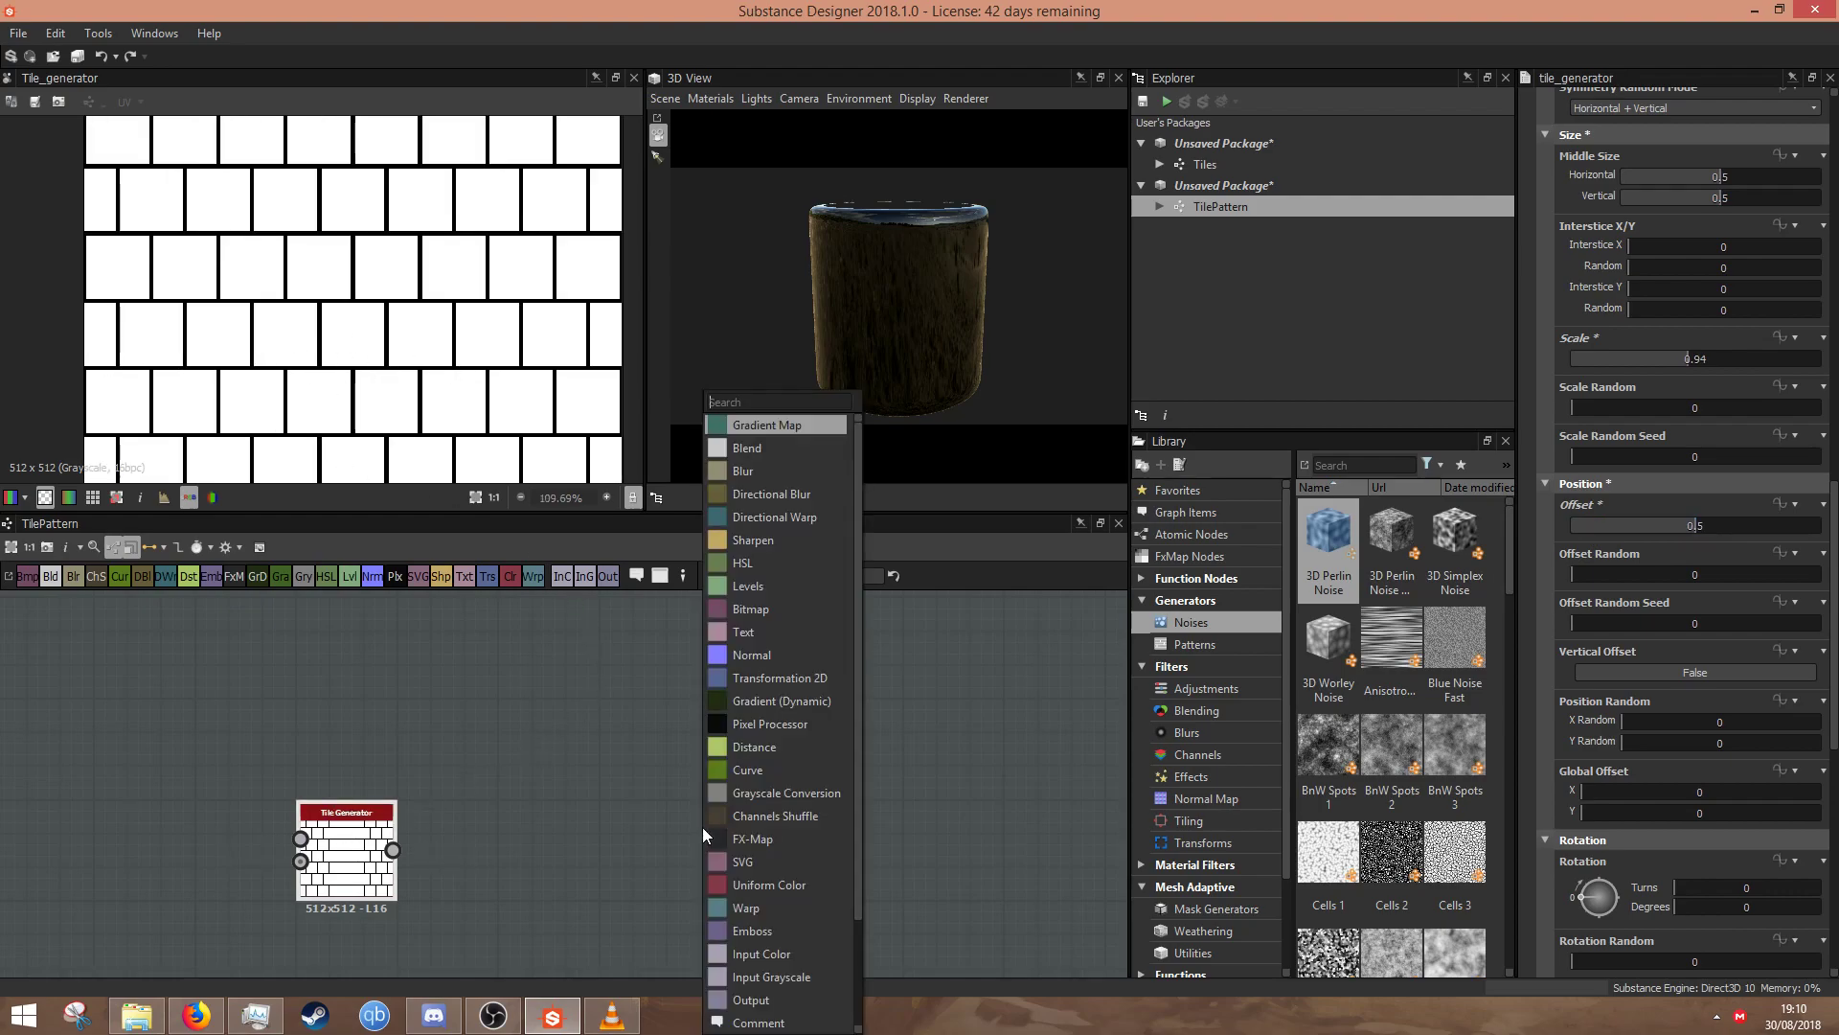
type("carte")
key("Down")
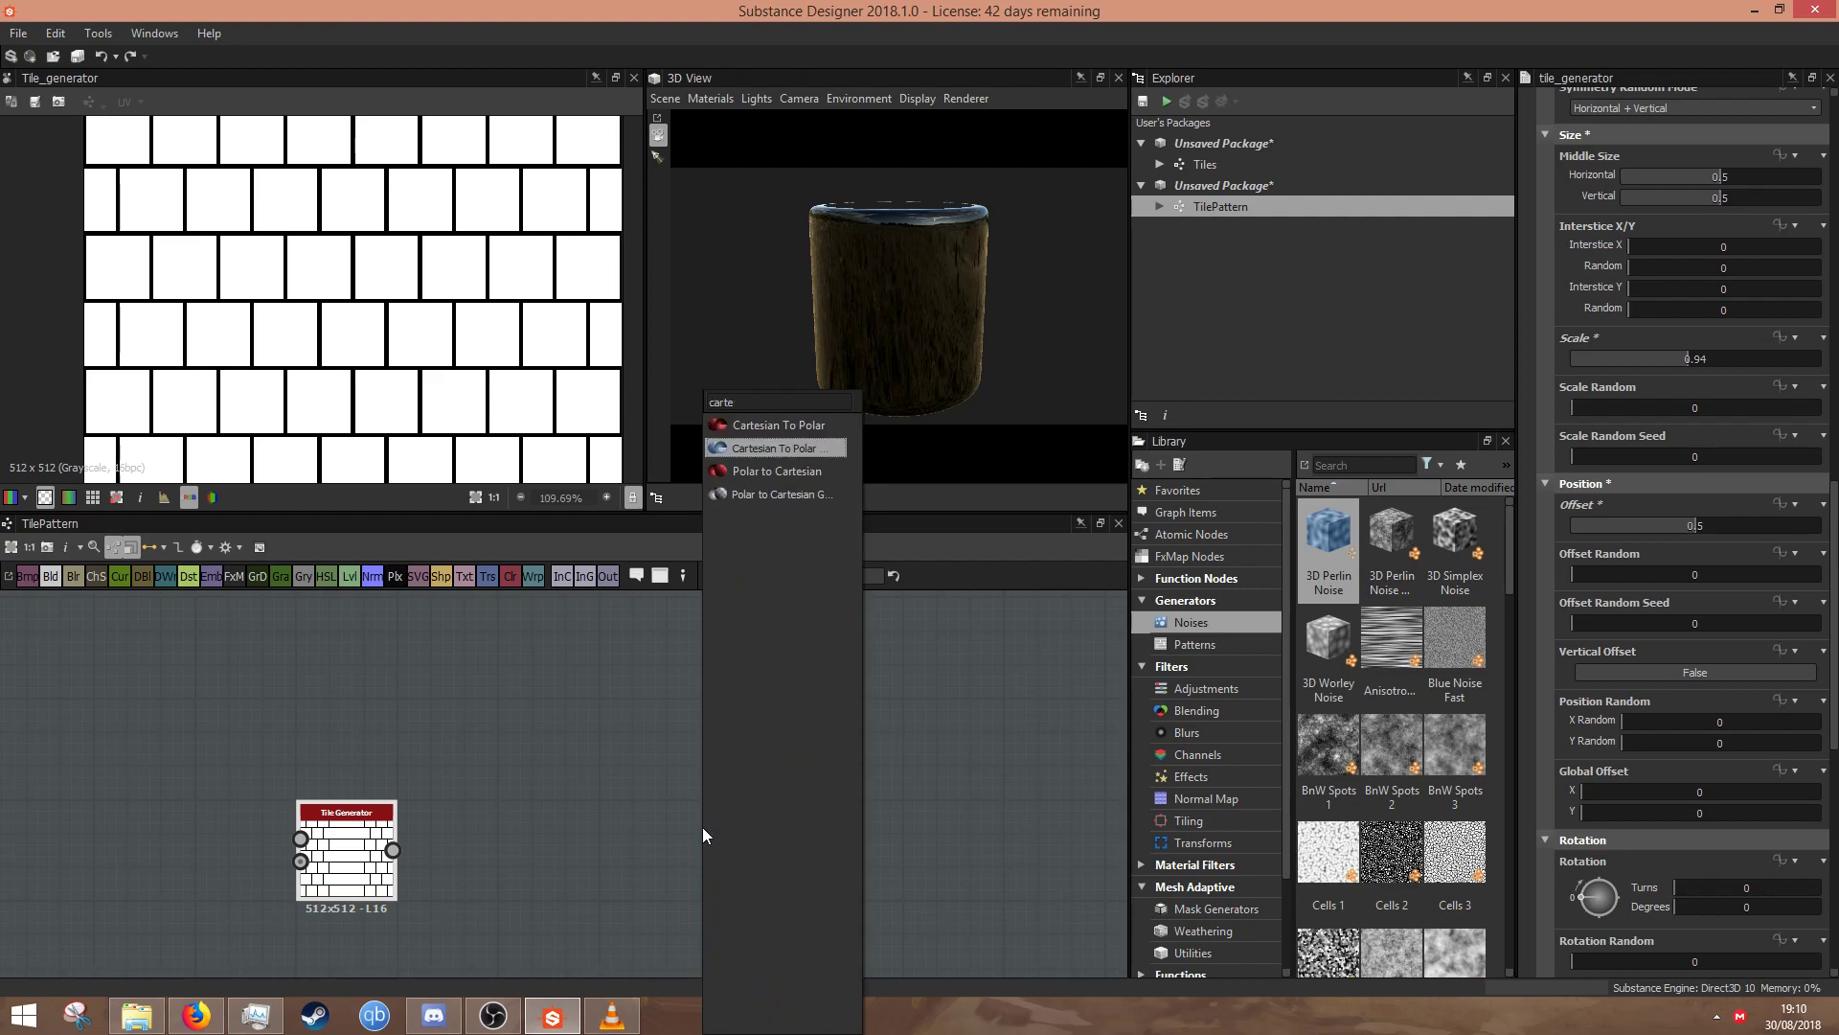
key("Return")
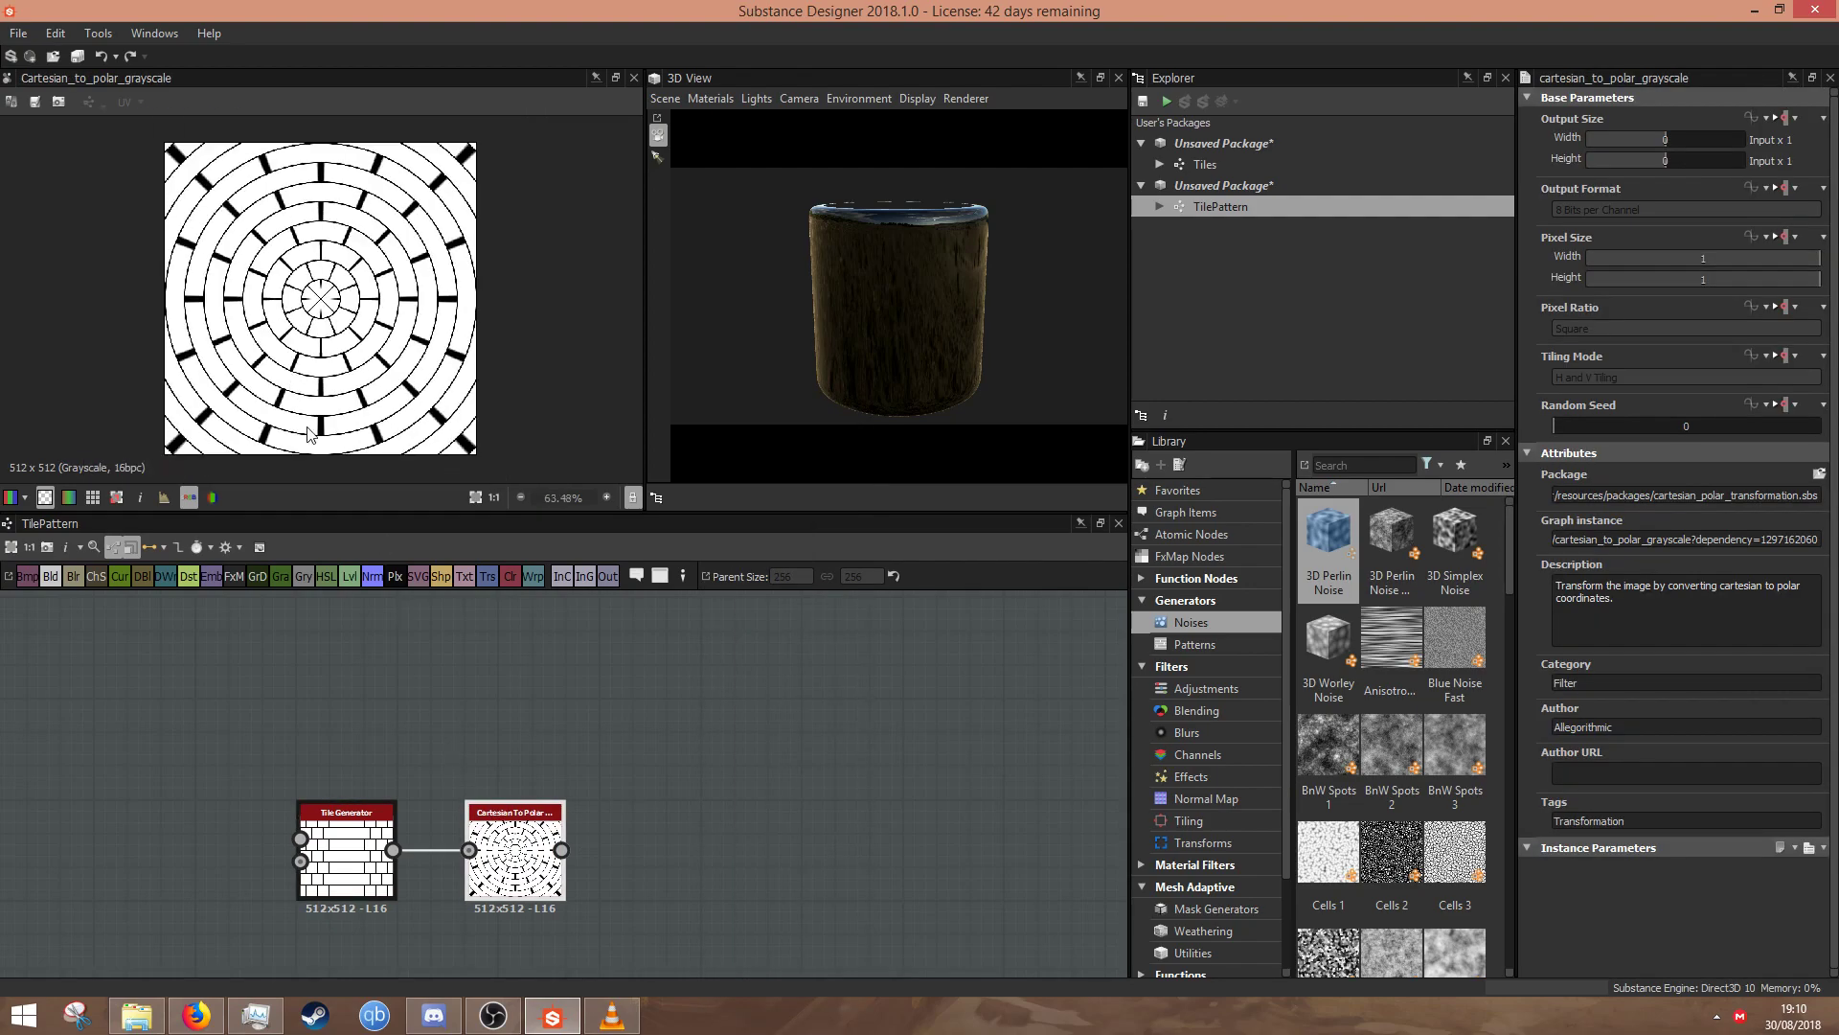
double_click(342, 838)
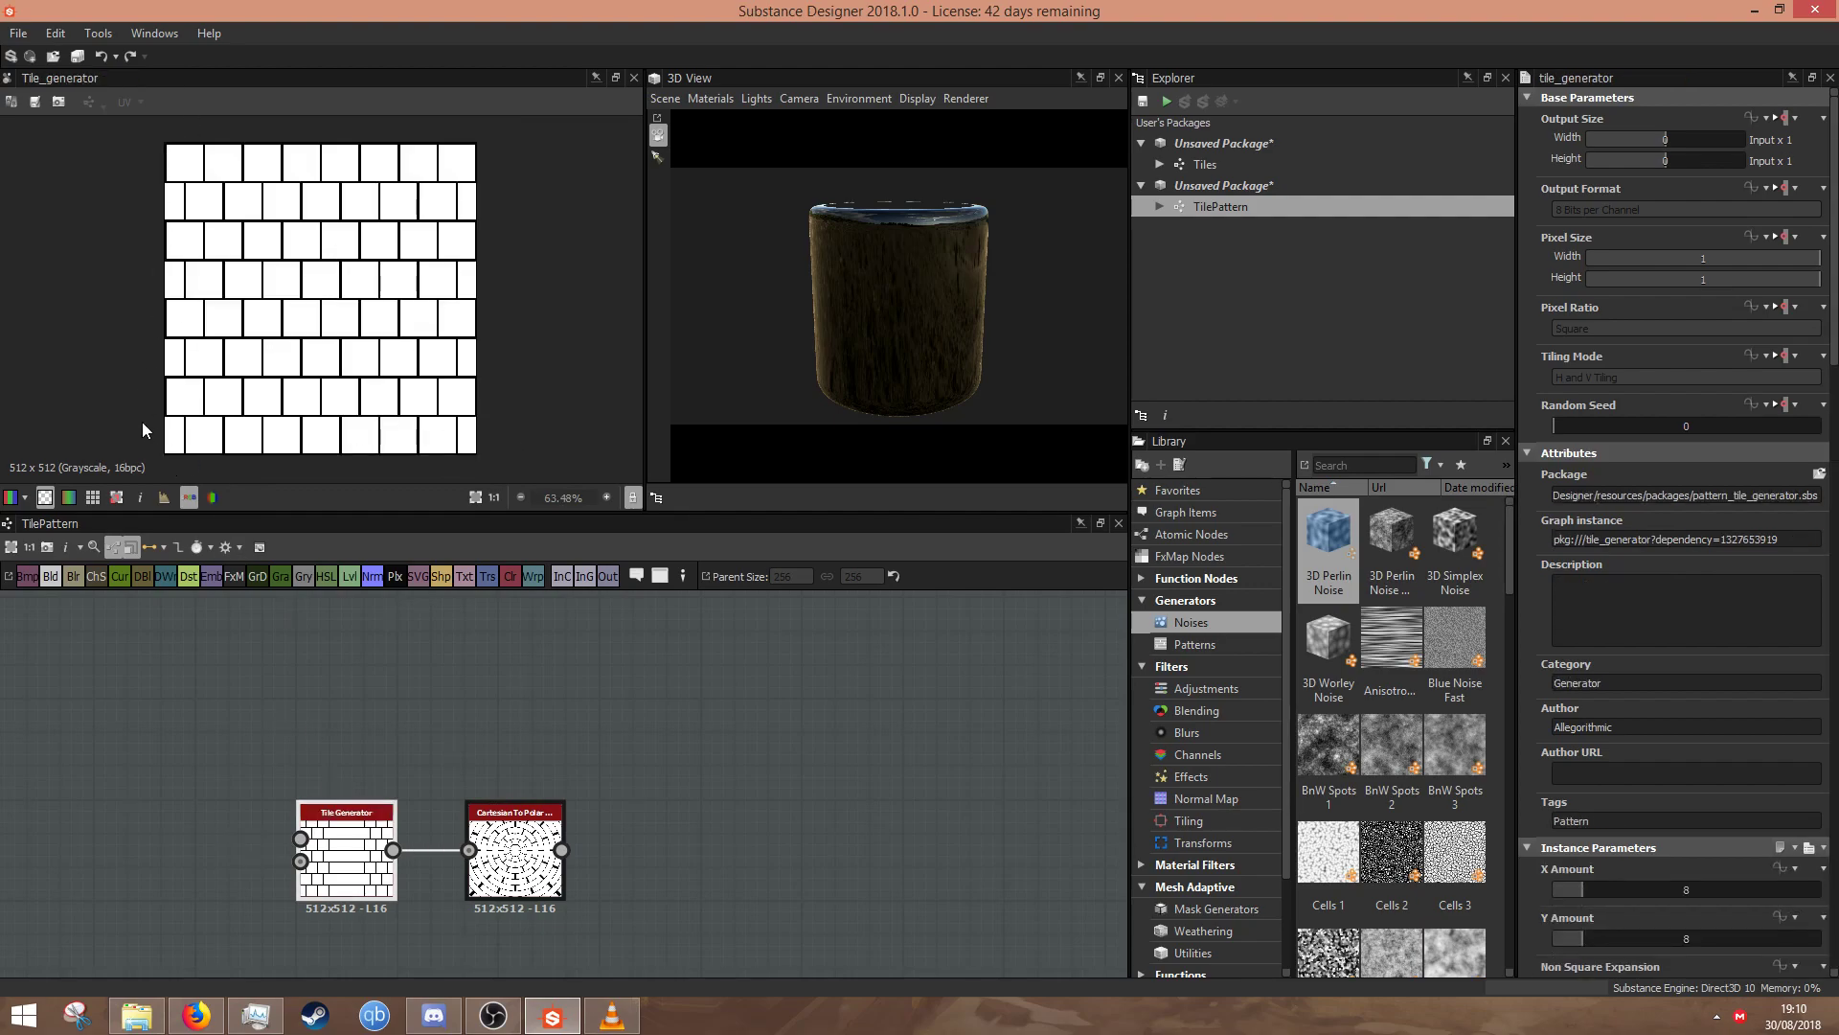
double_click(479, 801)
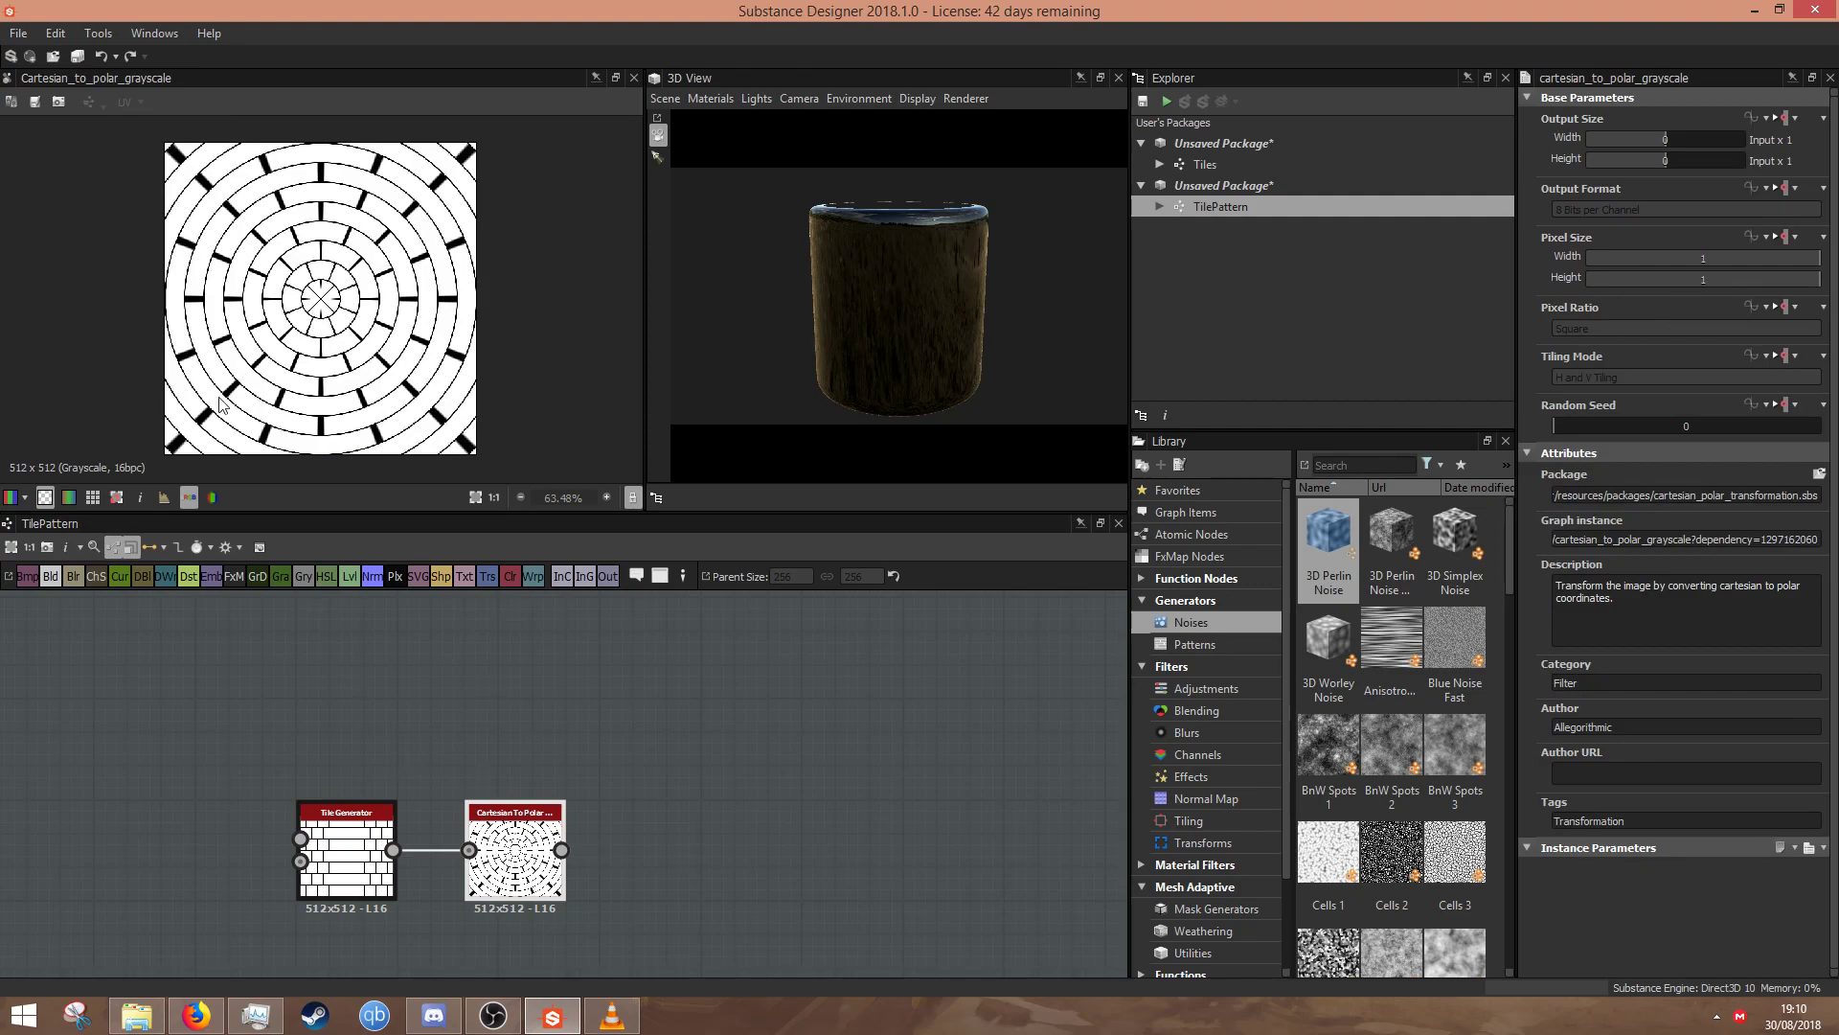
- Add a Shape node below the Tile Generator and set its Pattern to Disc
middle_click_drag(523, 887, 548, 682)
left_click(477, 772)
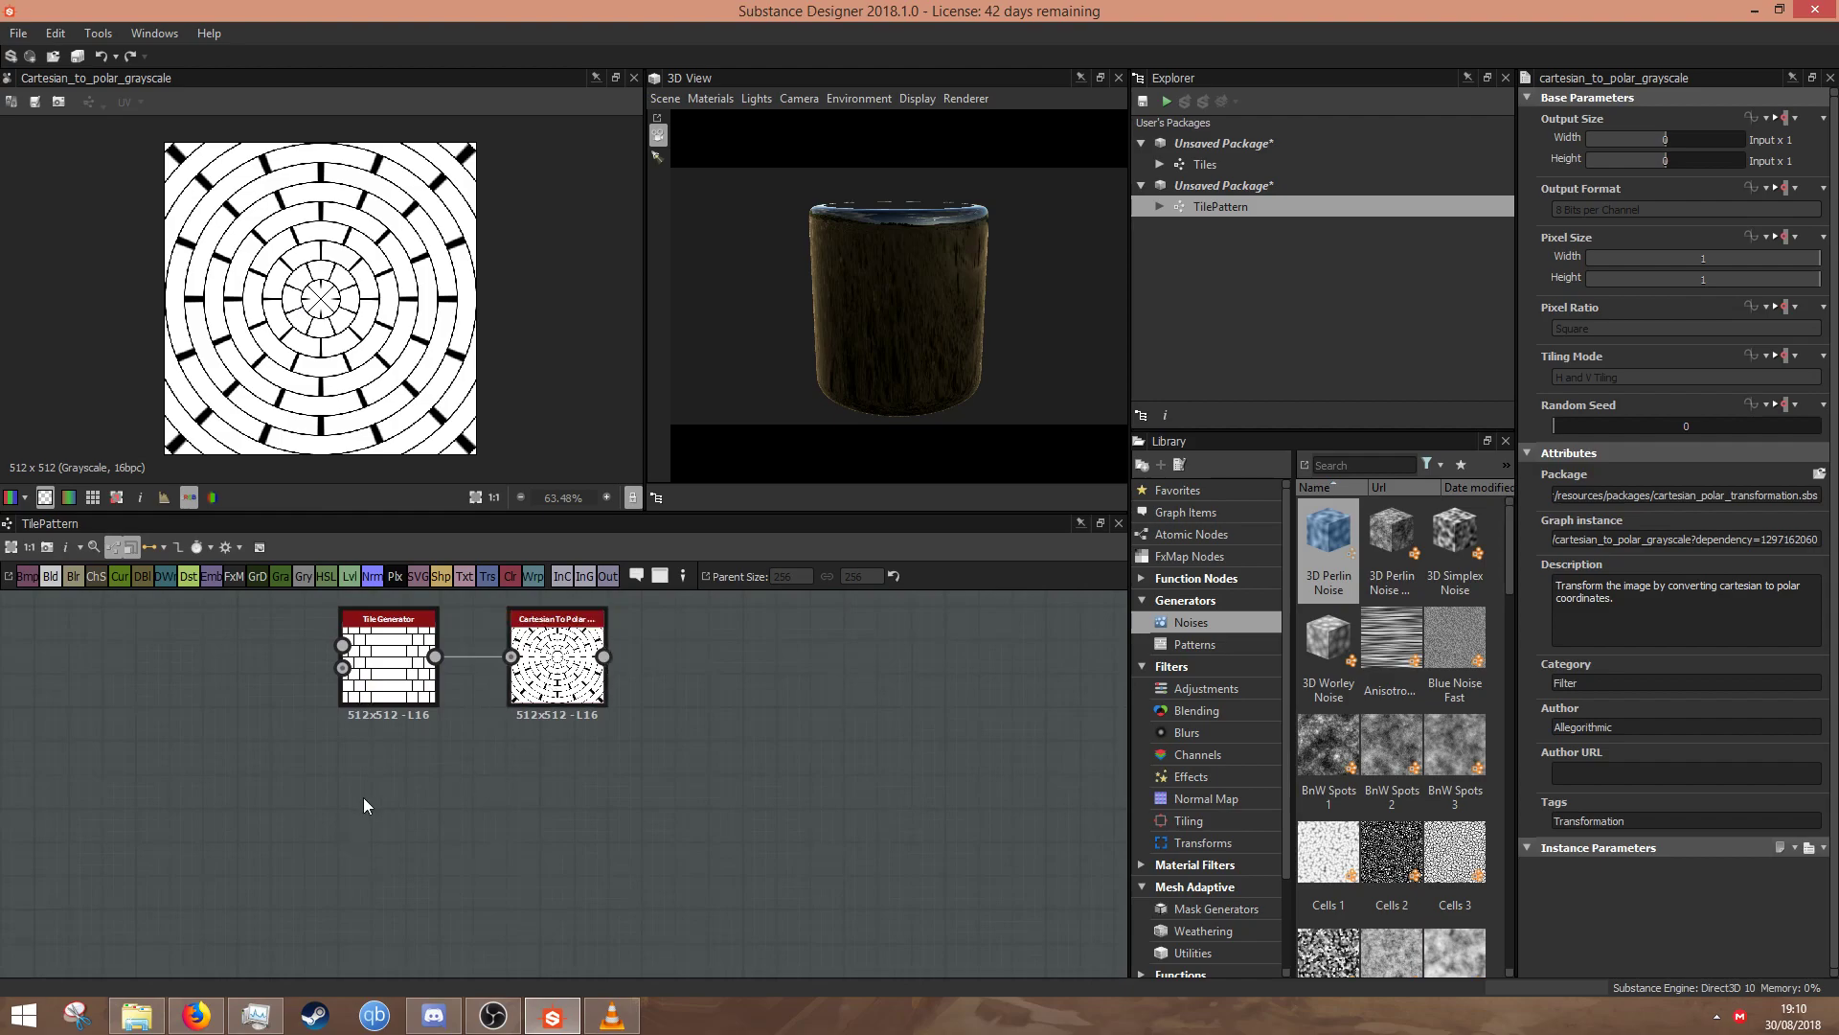
key("space")
type("sha")
left_click(440, 452)
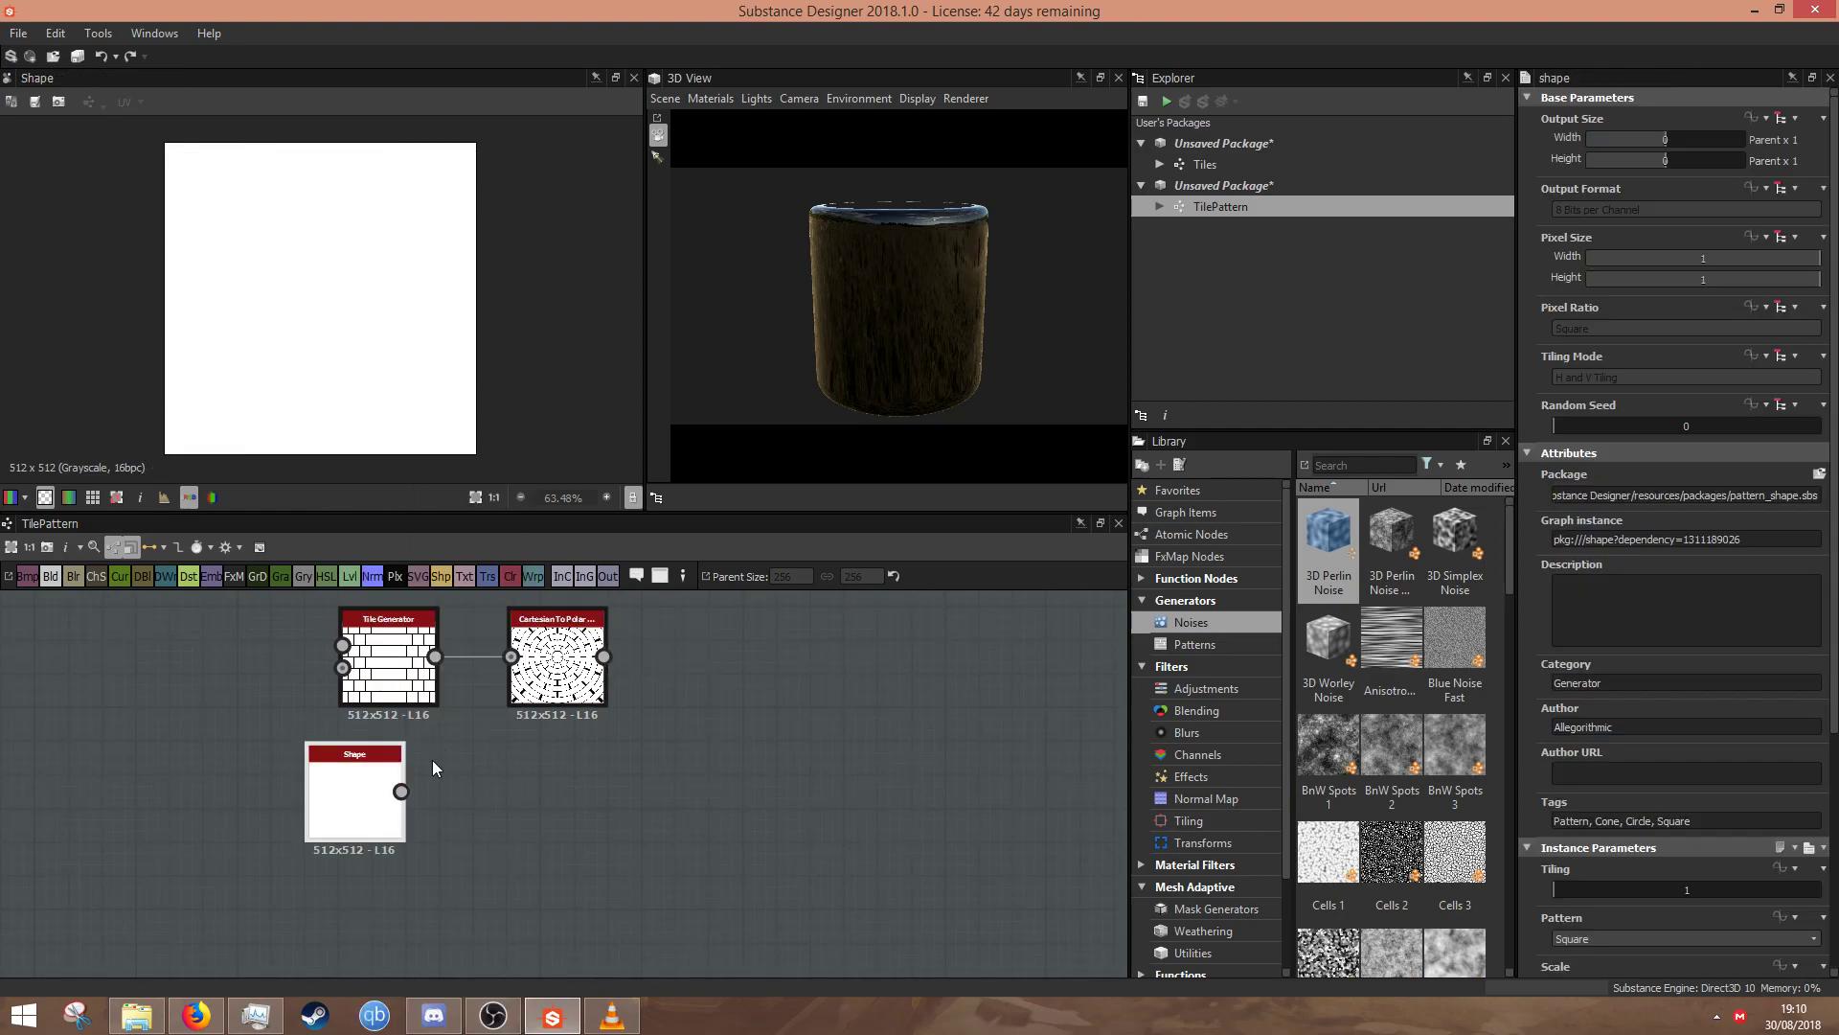
scroll(1625, 894, "down", 1)
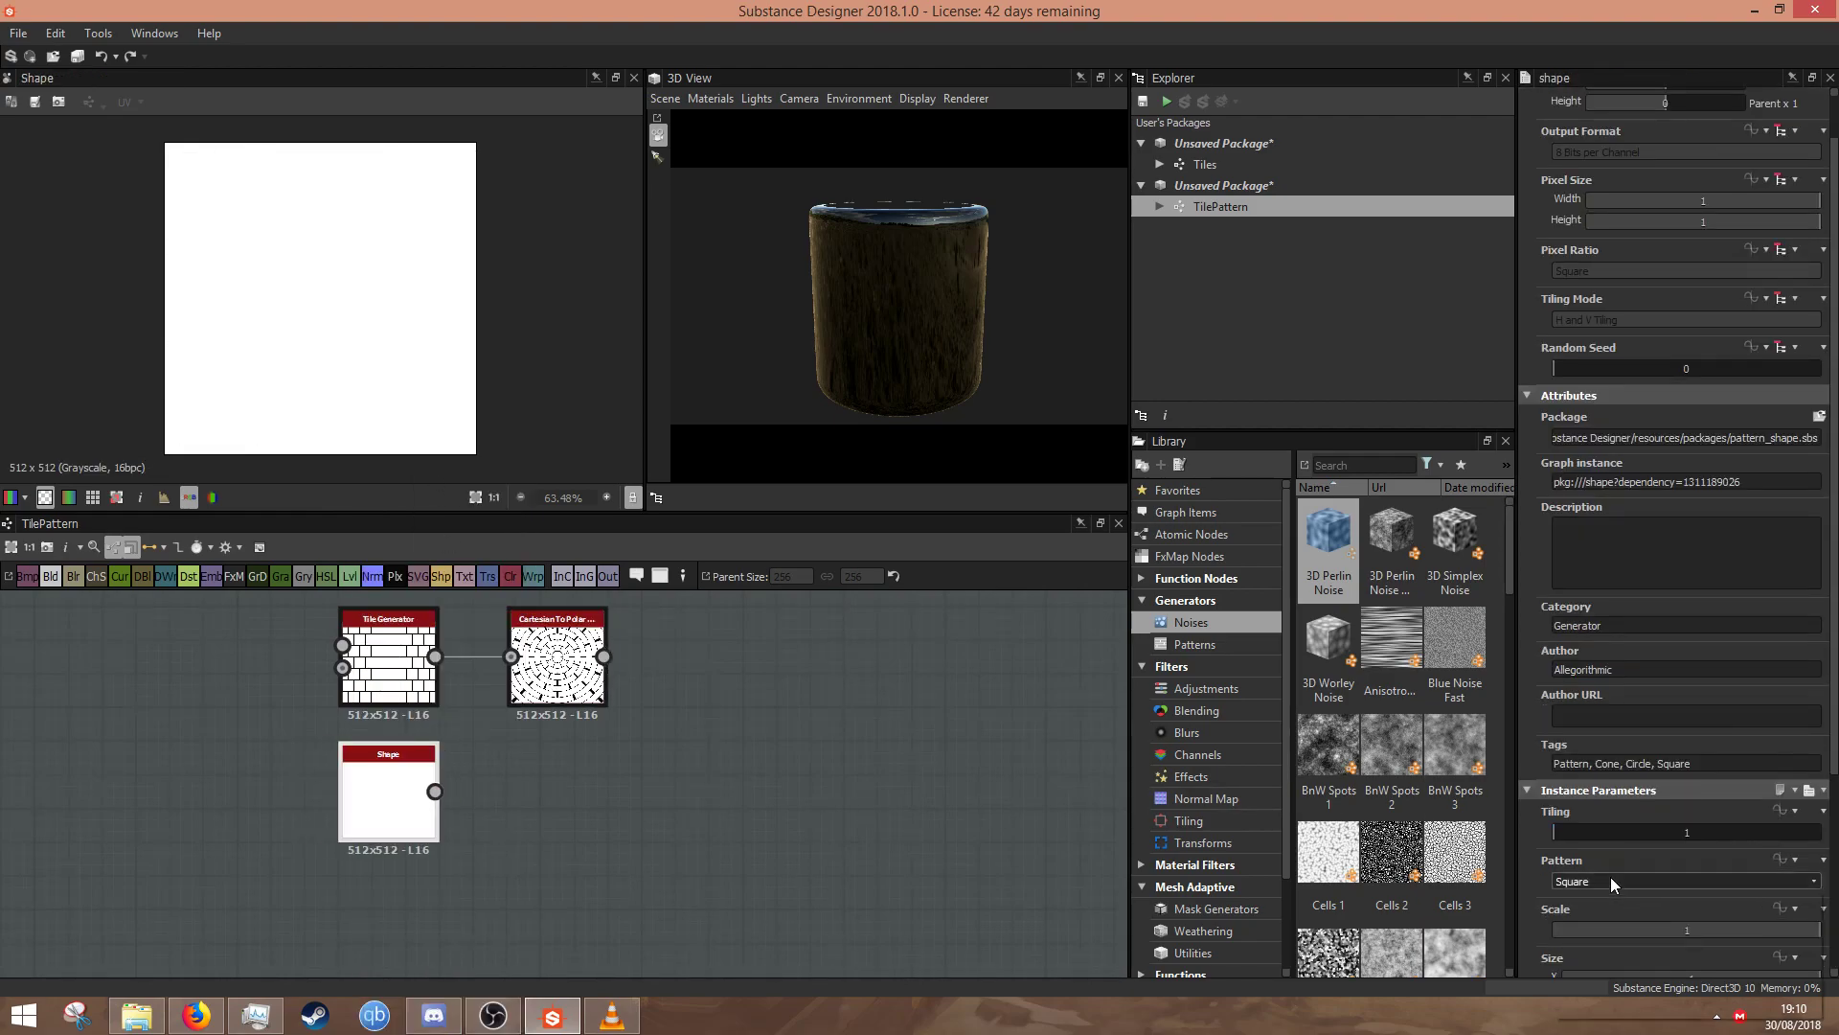
left_click(1629, 881)
left_click(1590, 912)
left_click(964, 869)
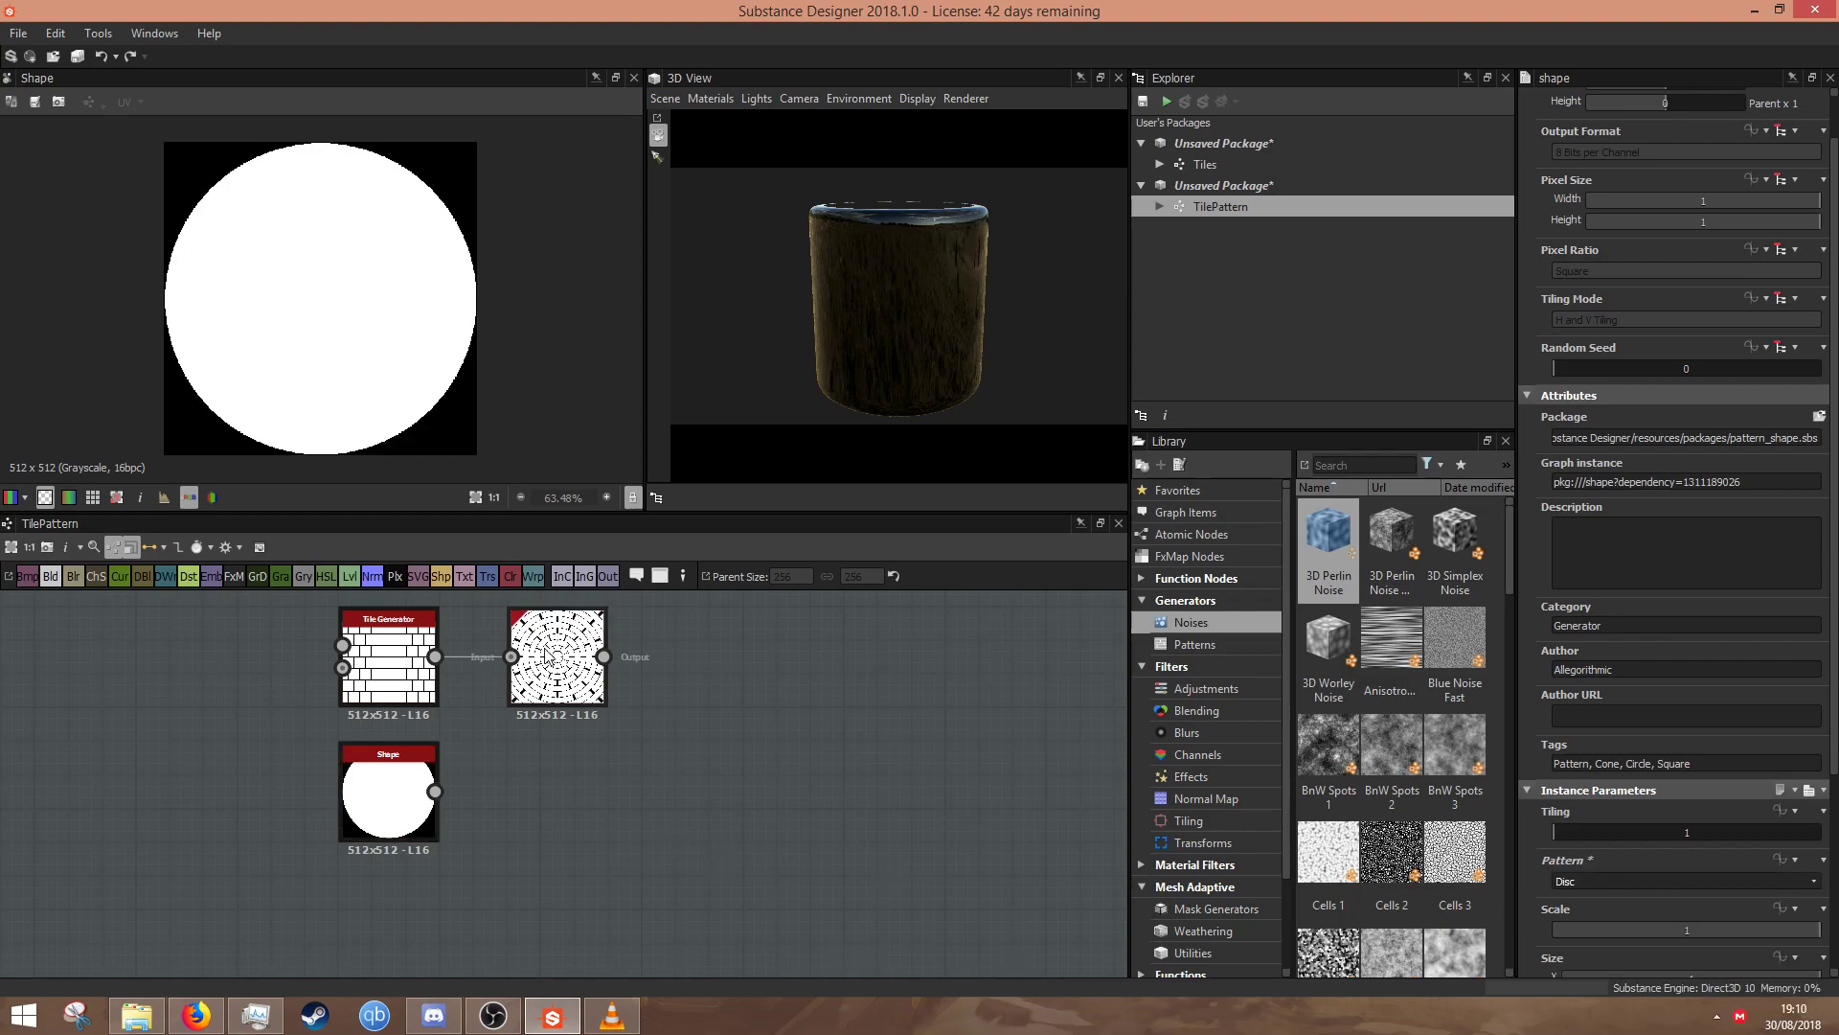
- Add a Blend node with the polar tiles as its foreground and the disc Shape as its opacity mask
left_click(544, 651)
key("space")
type("b")
left_click(638, 421)
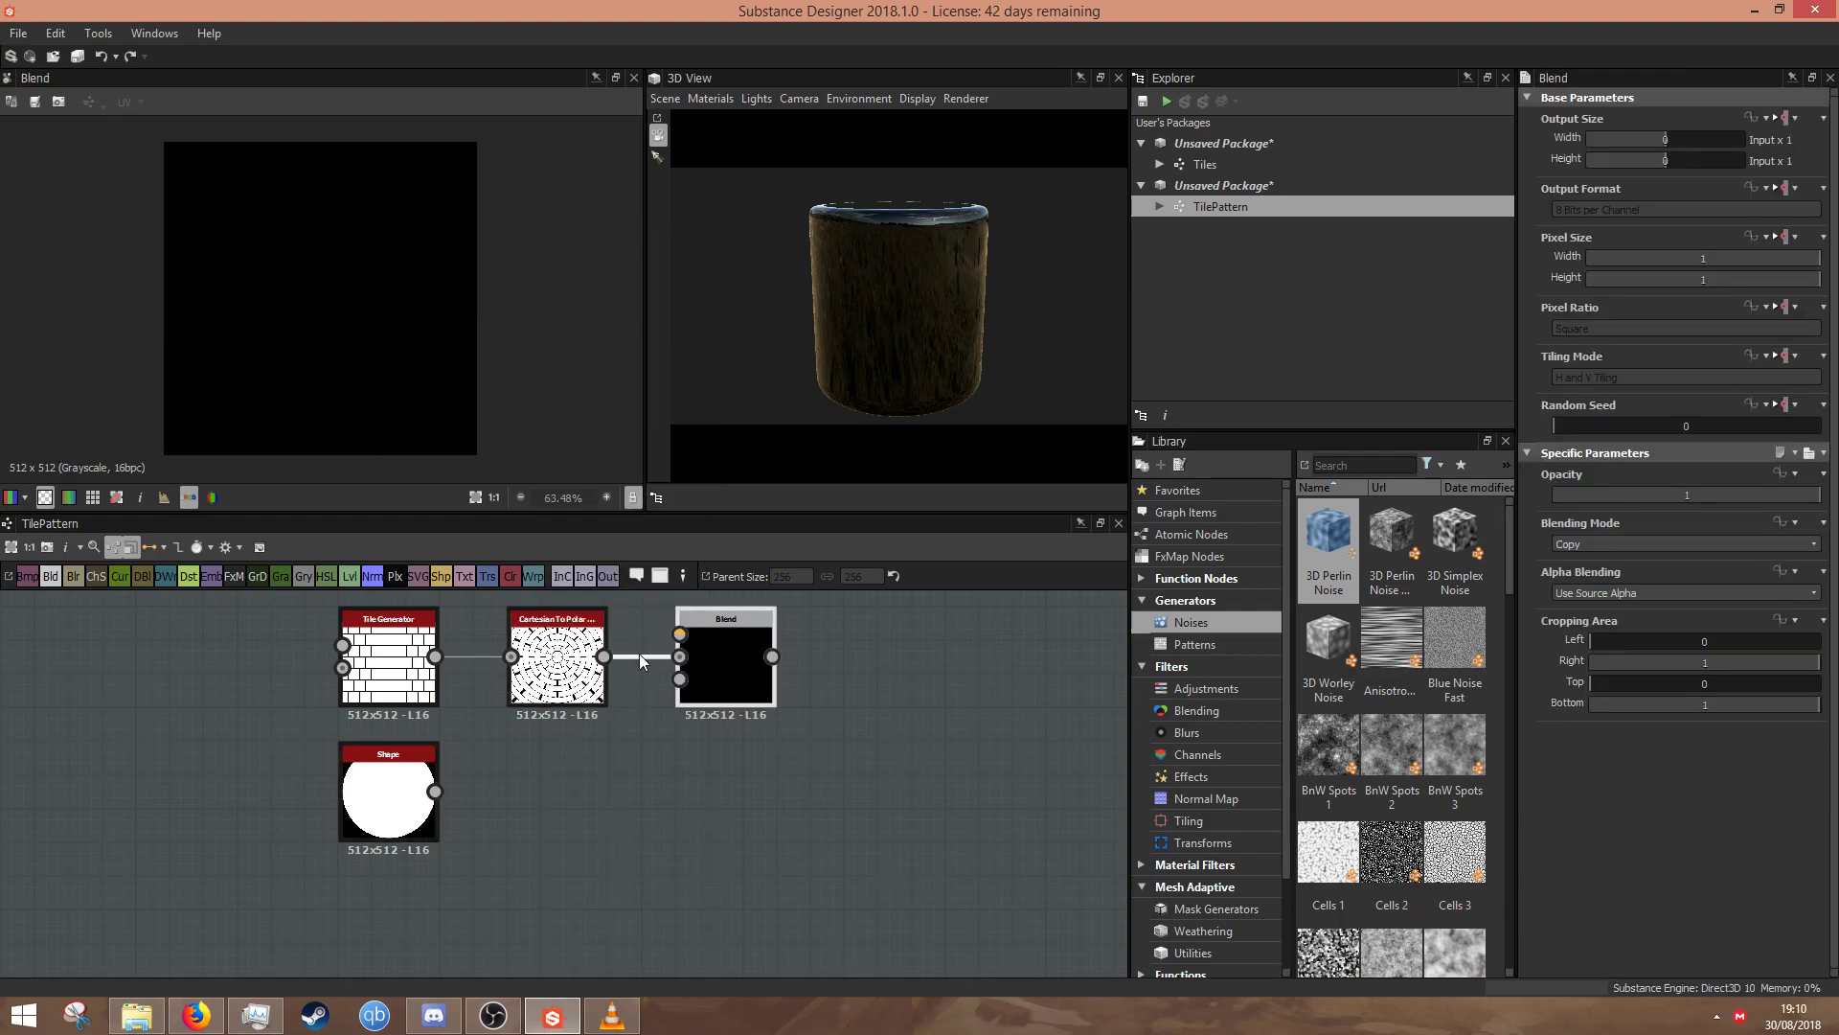
left_click_drag(653, 736, 680, 634)
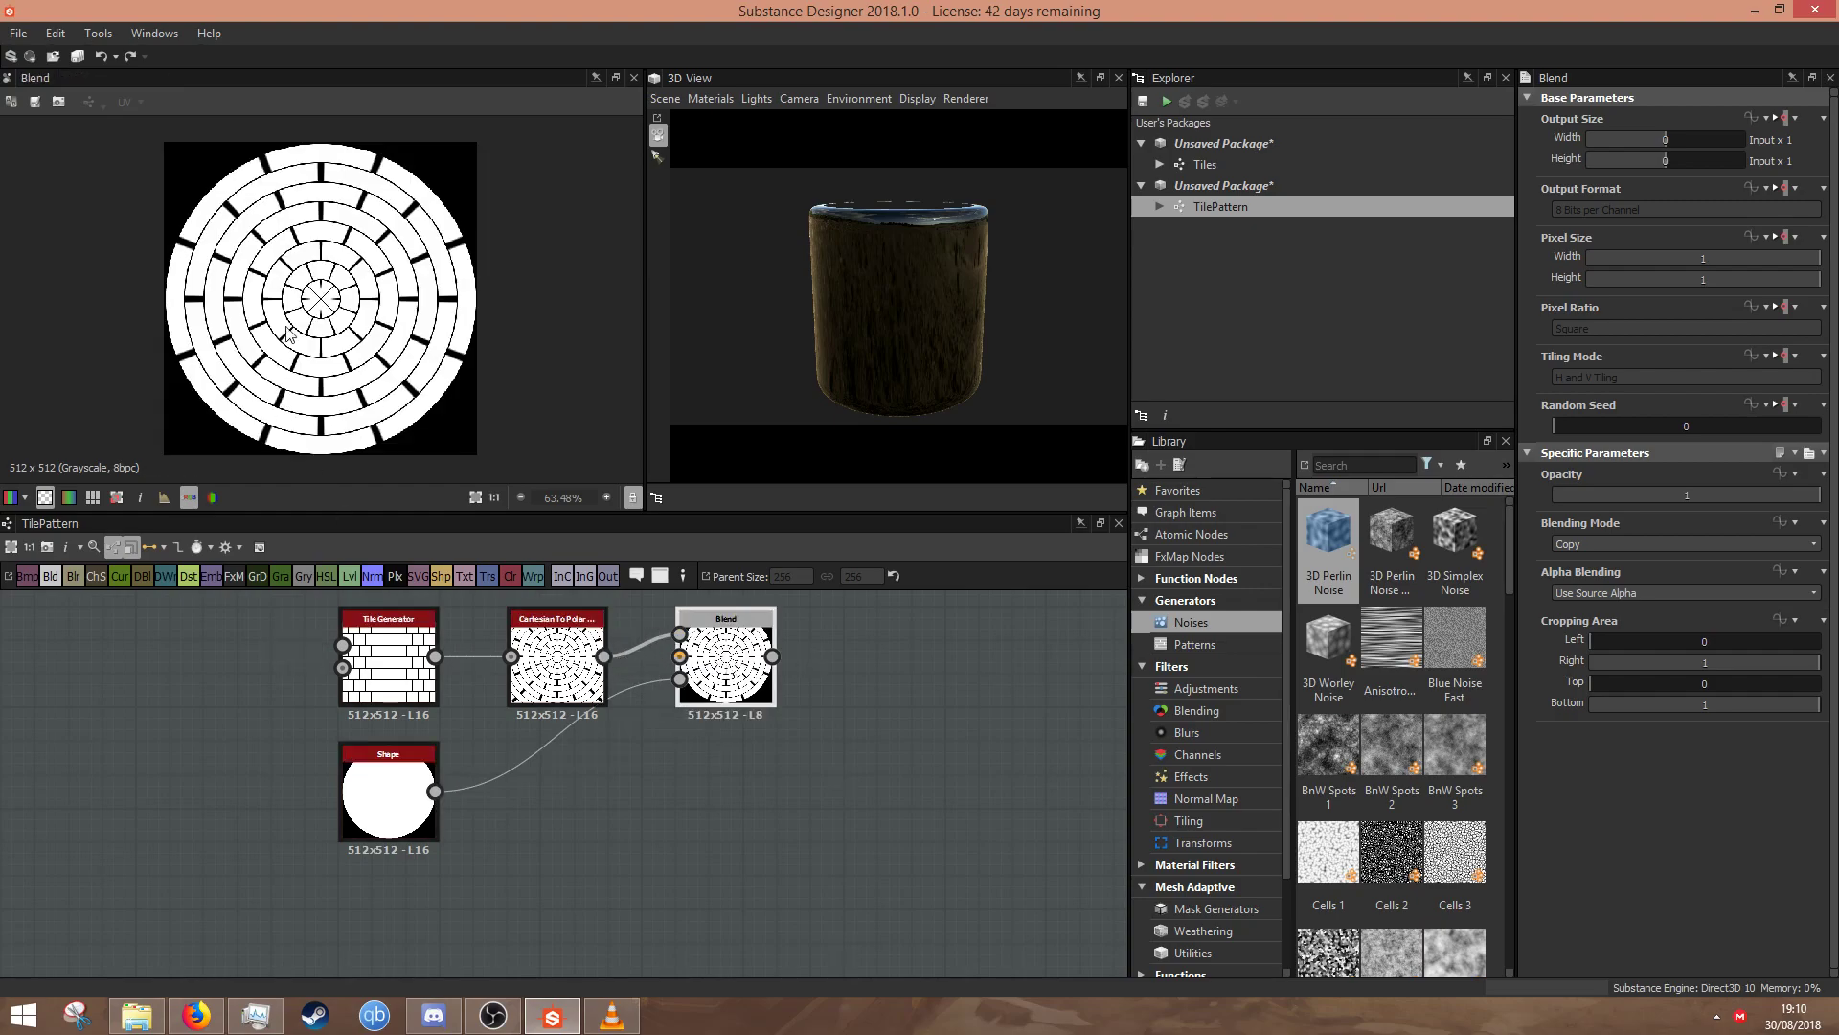
- Add a Transformation 2D node fed by the disc Shape and set its X Offset to -0.5
middle_click_drag(622, 872, 594, 797)
key("space")
left_click(664, 422)
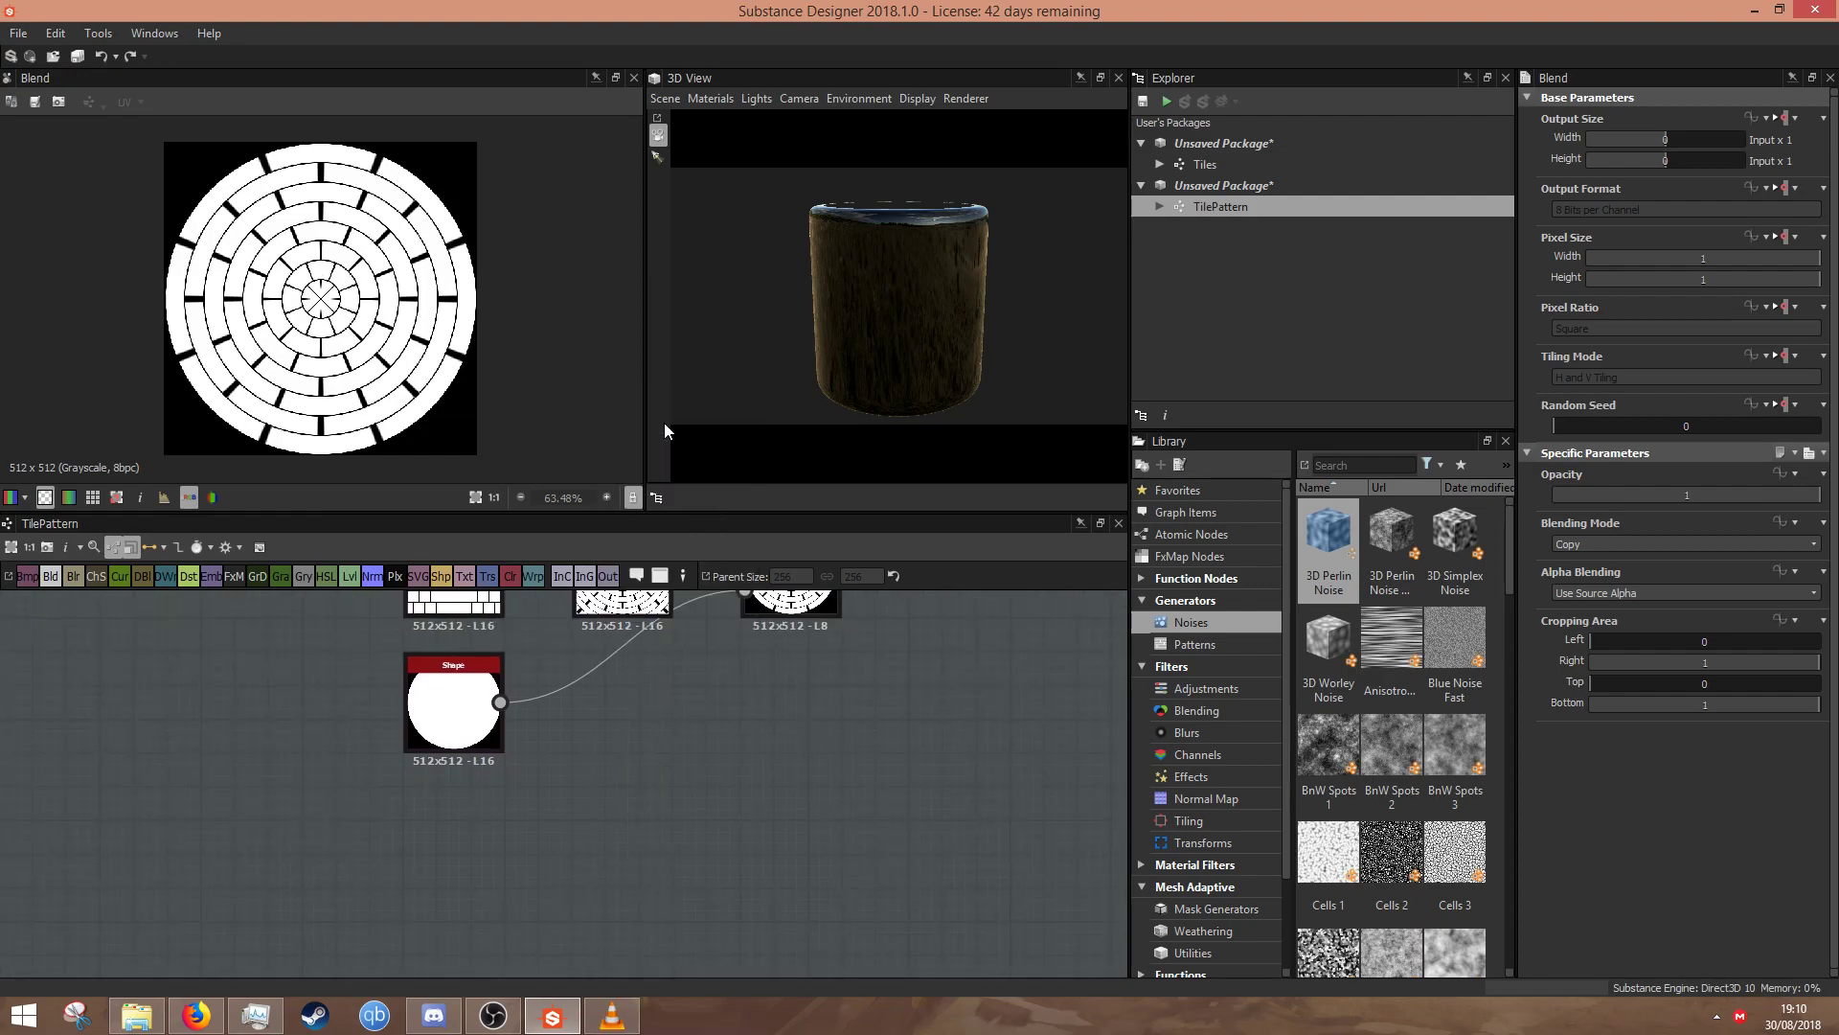
left_click_drag(499, 703, 542, 802)
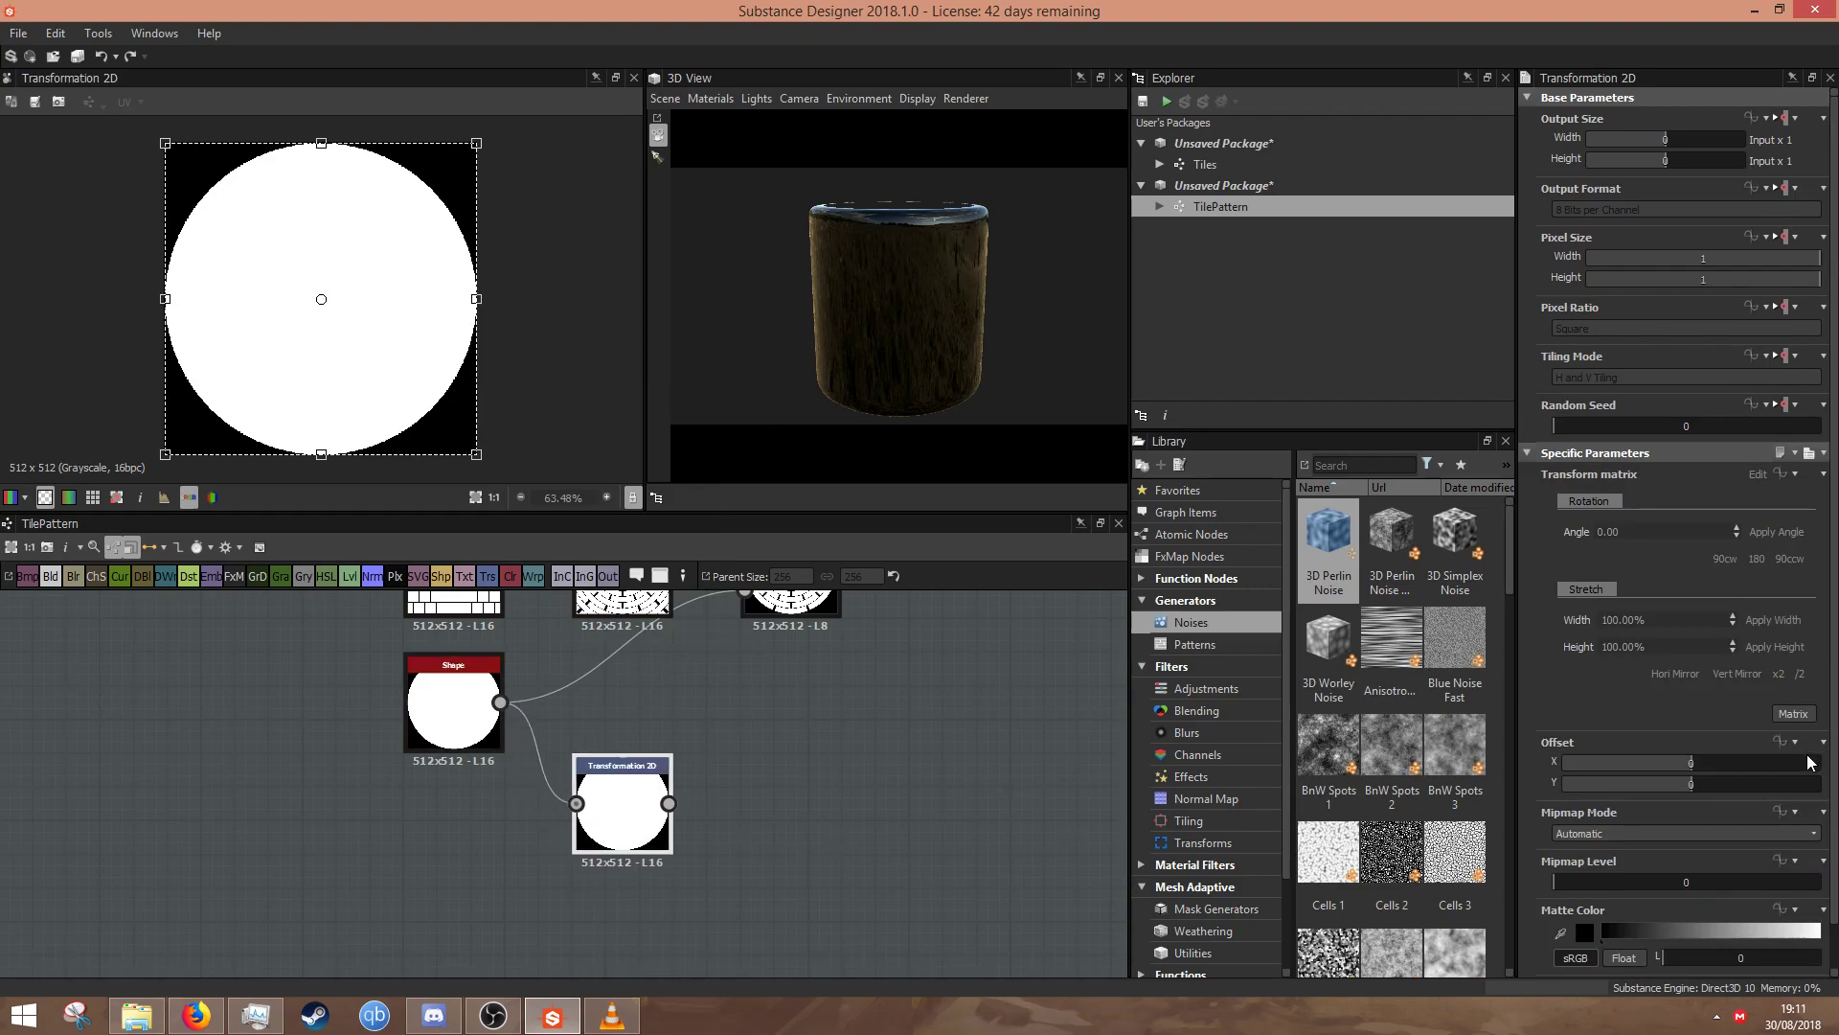
left_click_drag(1692, 764, 1546, 785)
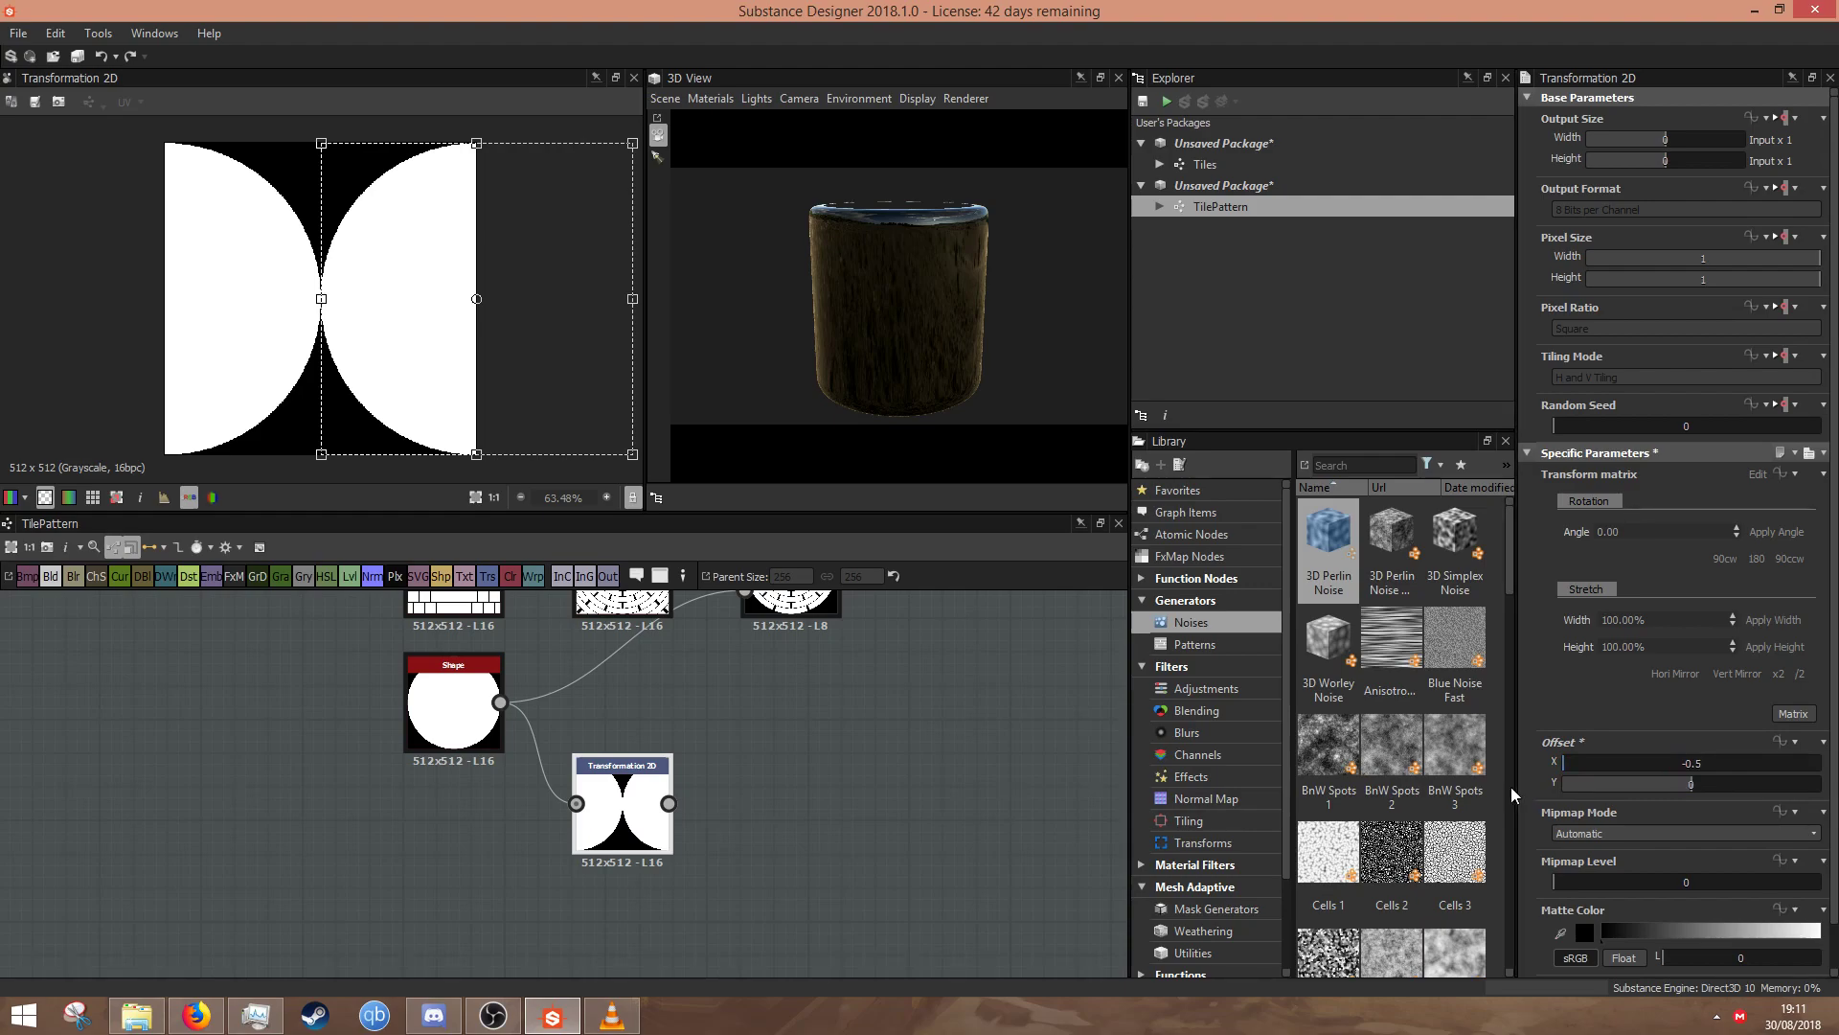
- Shrink the offset disc slightly in height and override the Transformation 2D node's Tiling Mode with Horizontal Tiling
left_click_drag(476, 451, 476, 428)
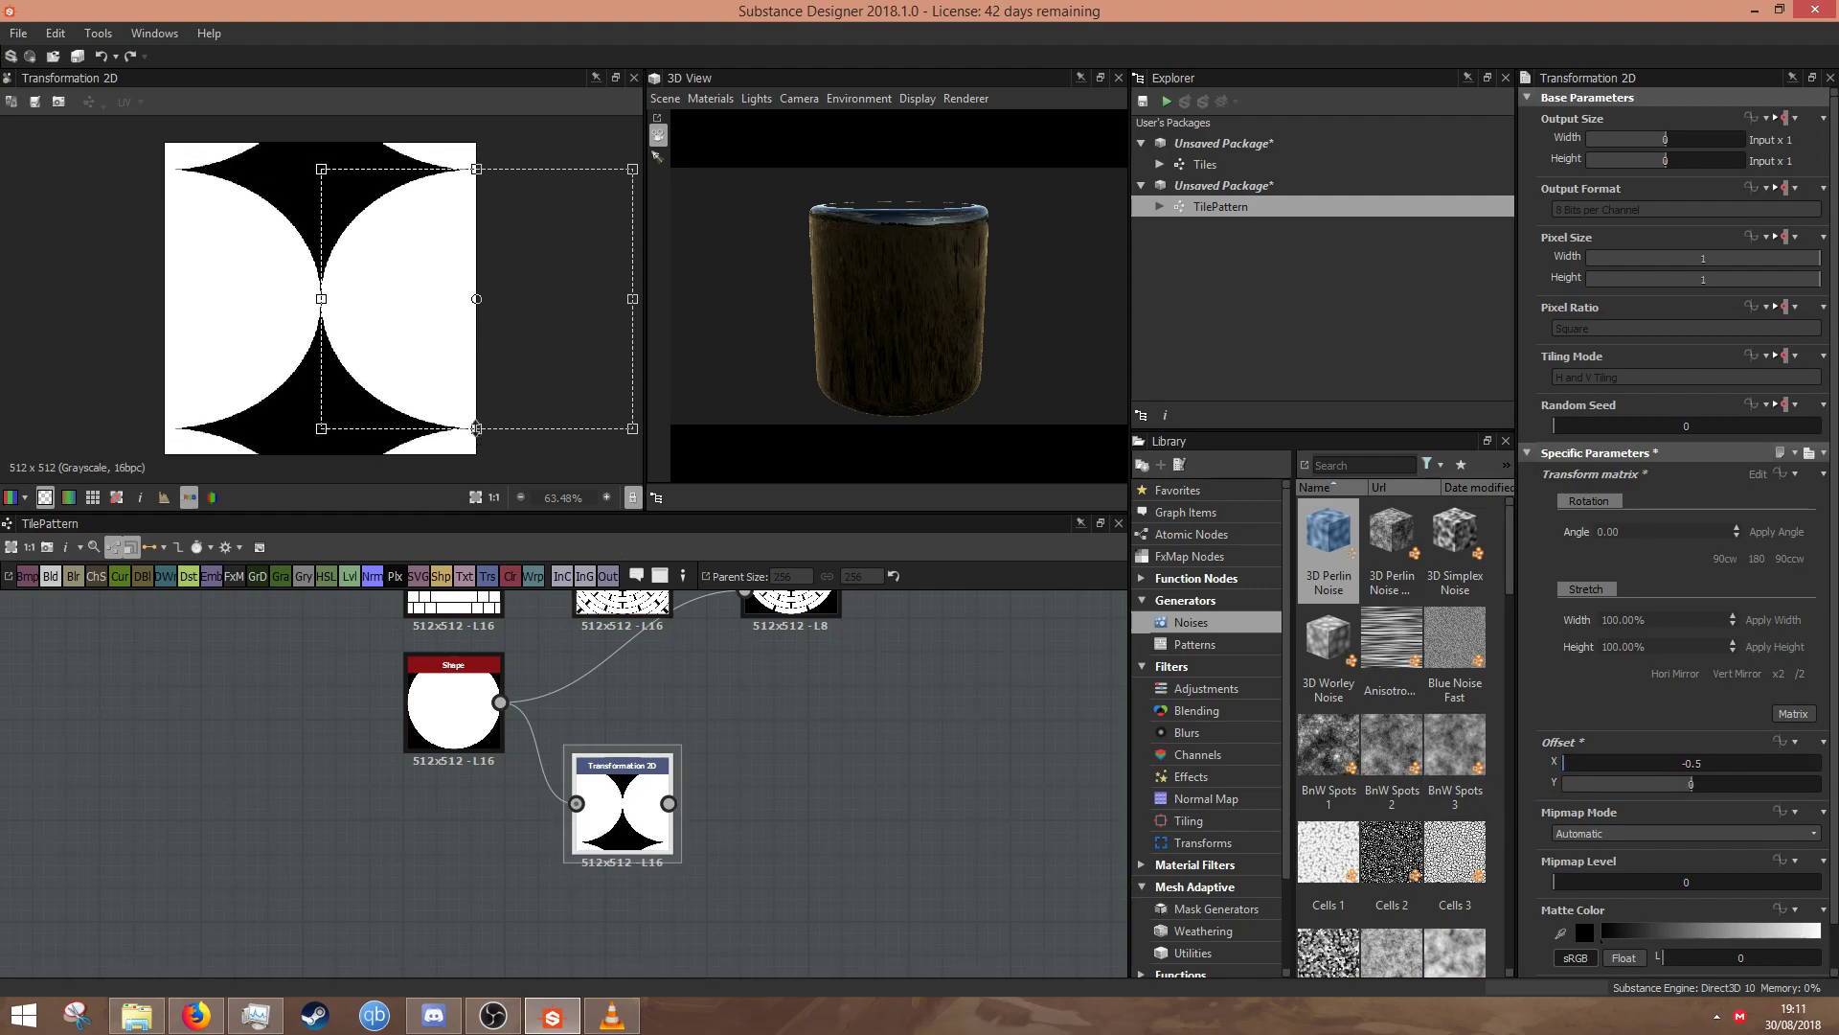
left_click(1797, 360)
left_click(1753, 425)
left_click(1656, 379)
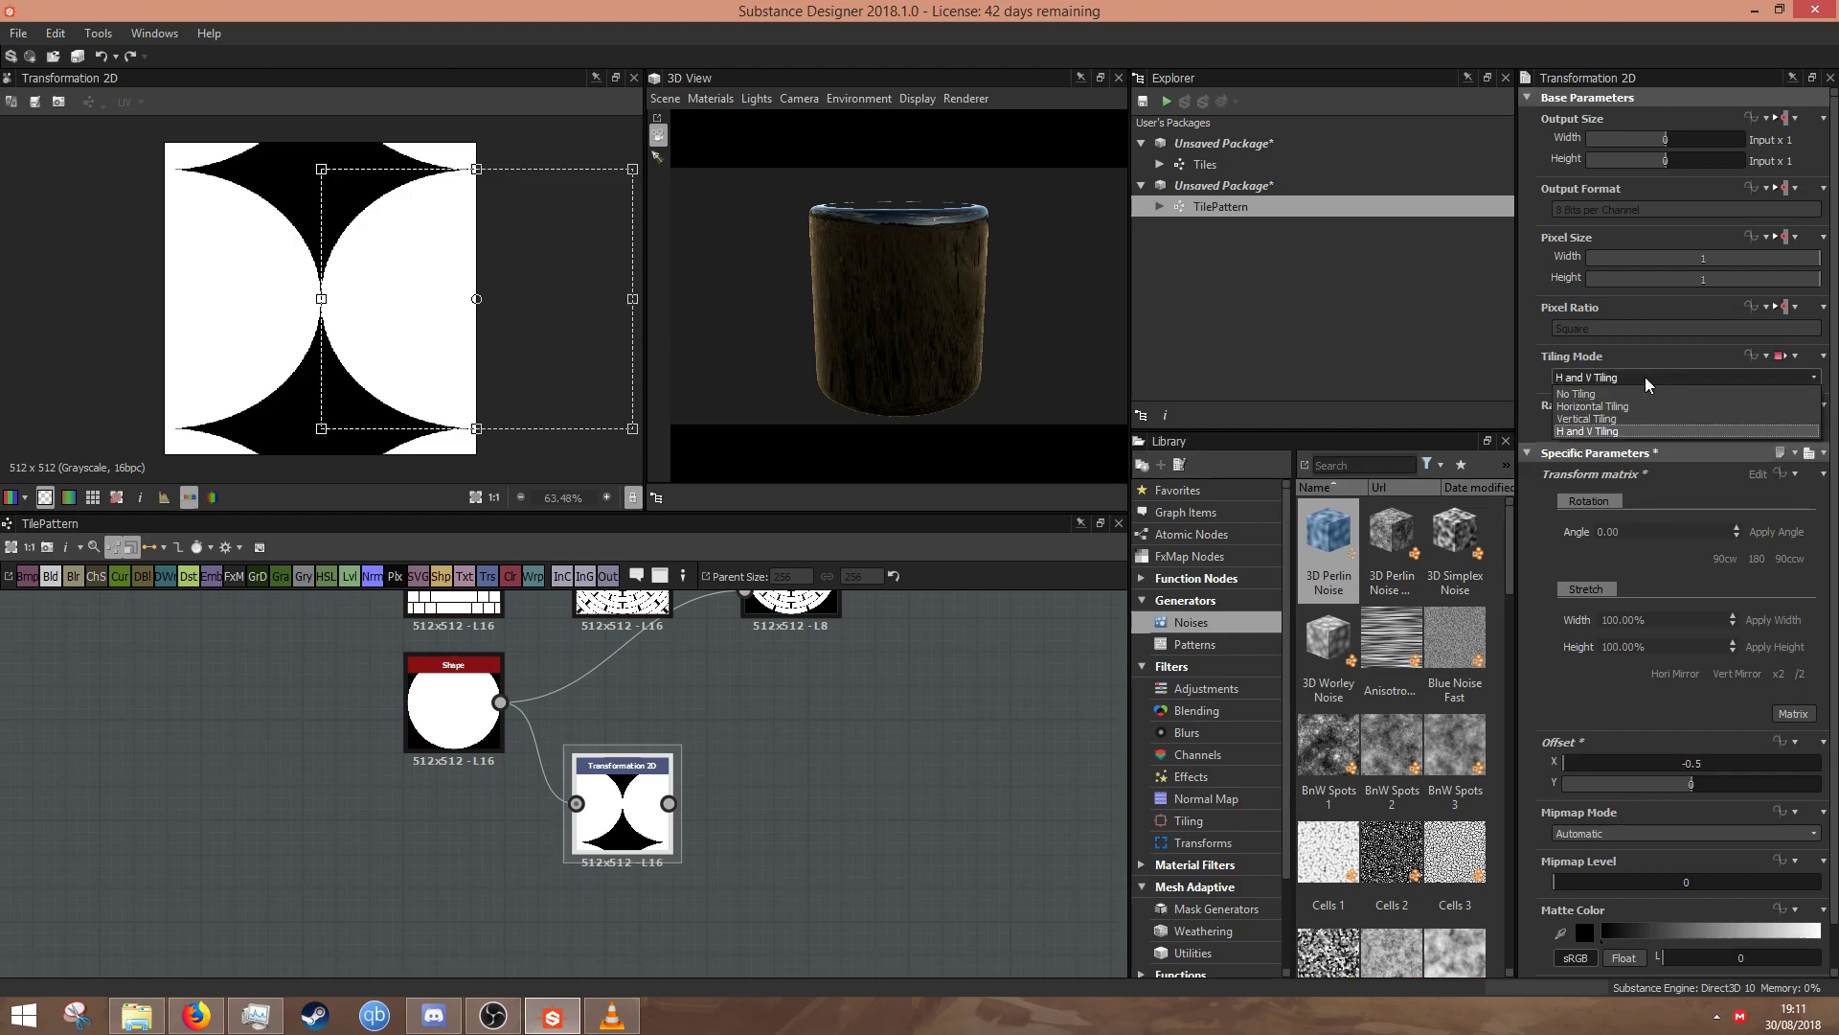
left_click(1596, 407)
- Duplicate the disc Shape node below the original and set the copy's Pattern to Square
middle_click_drag(730, 890, 911, 813)
left_click(641, 922)
left_click(661, 646)
key("ctrl+d")
left_click(627, 883)
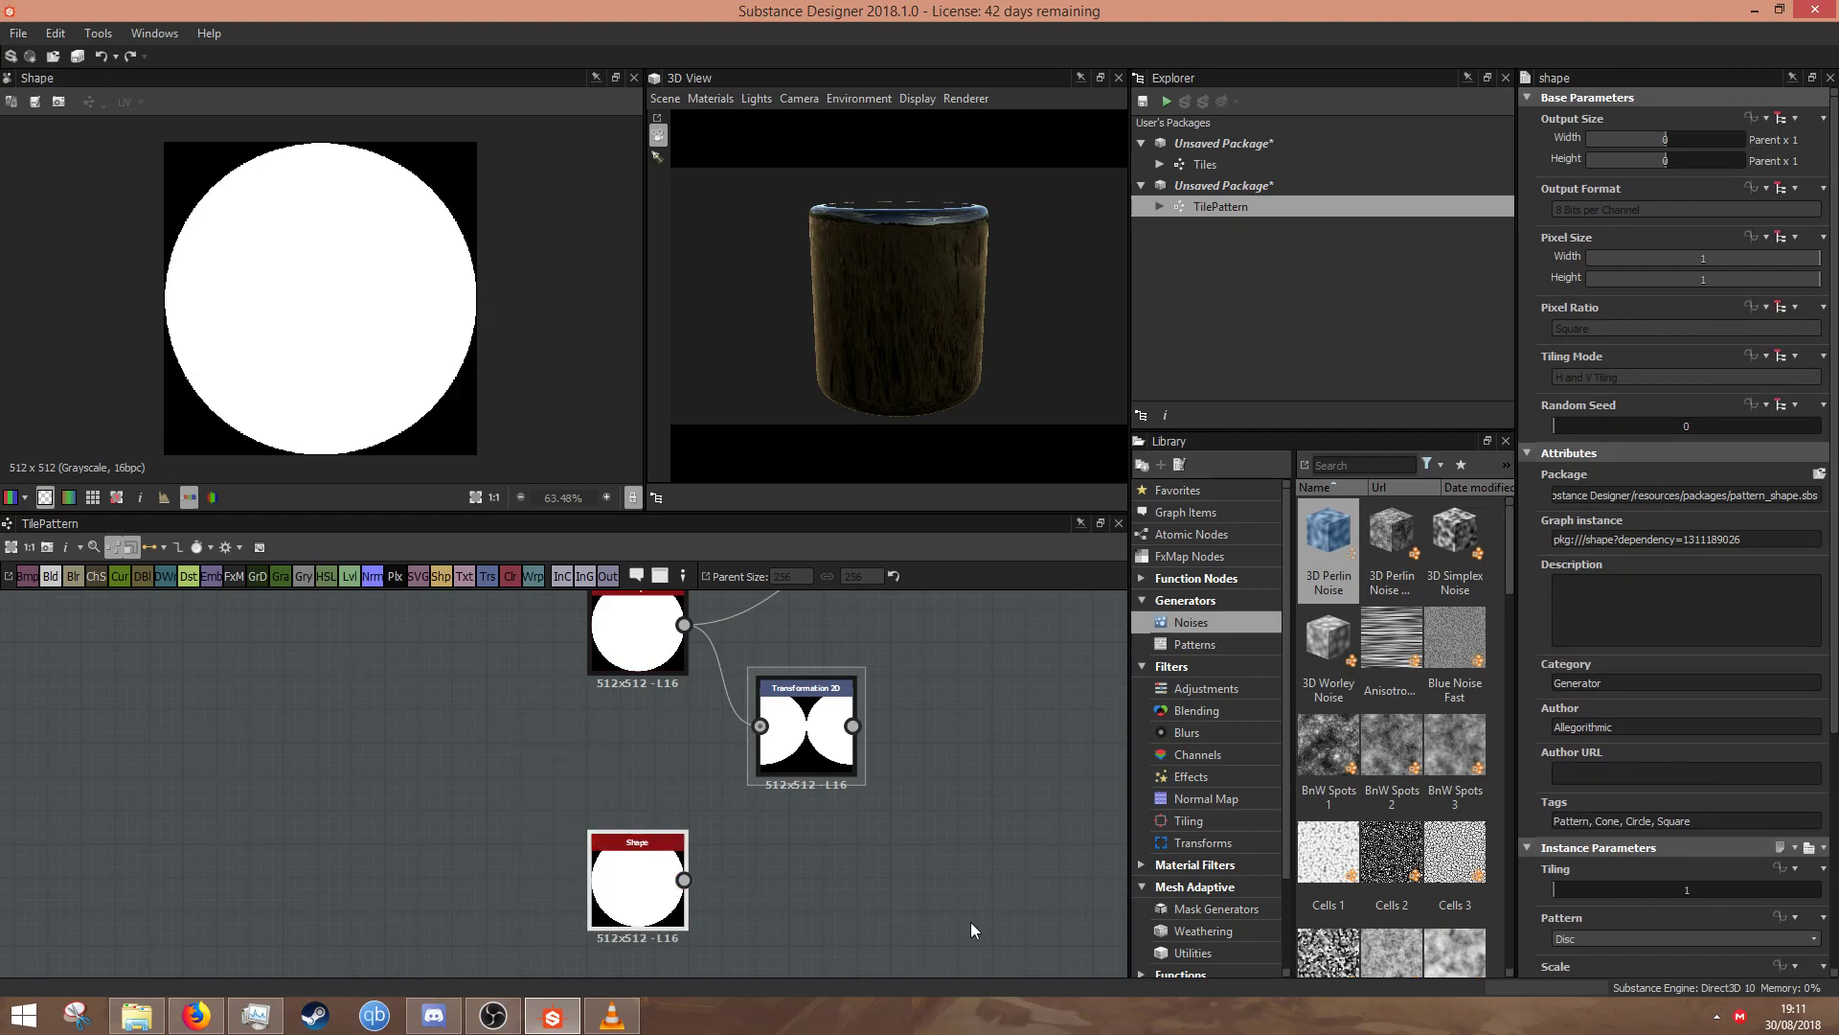
left_click(1609, 929)
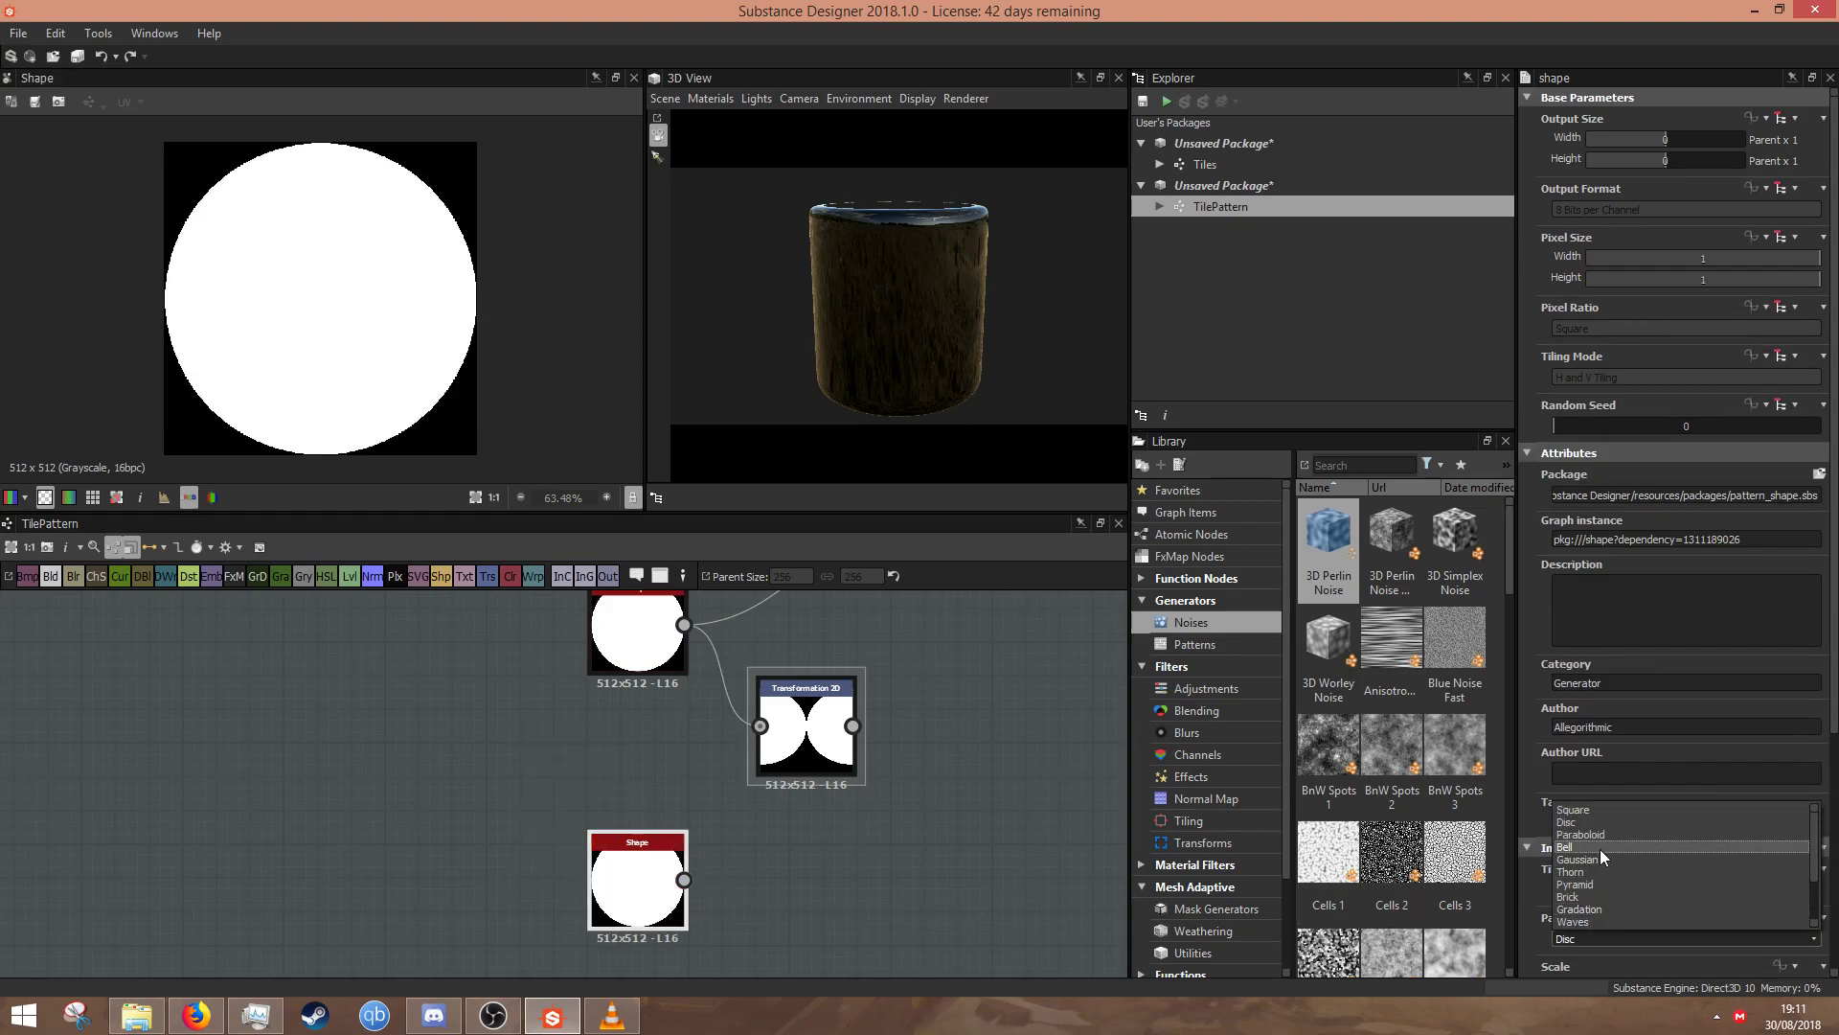
left_click(1604, 916)
left_click(1601, 939)
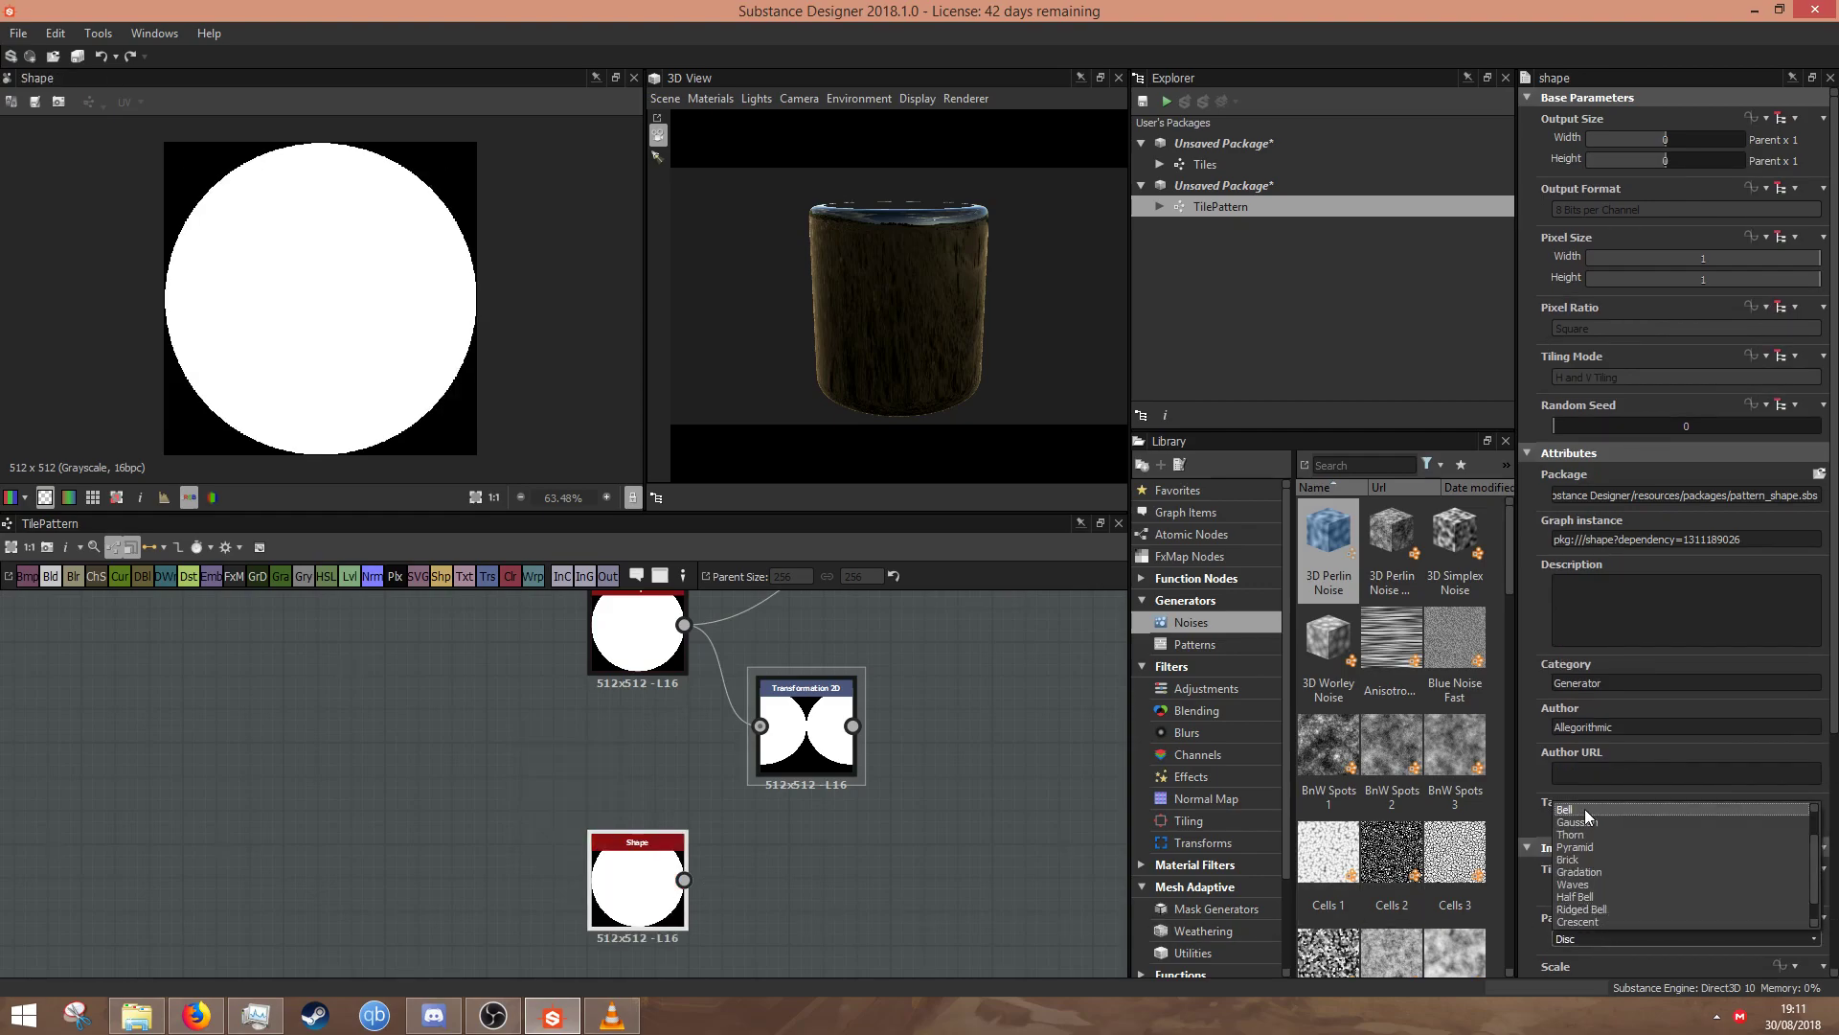
left_click(1579, 807)
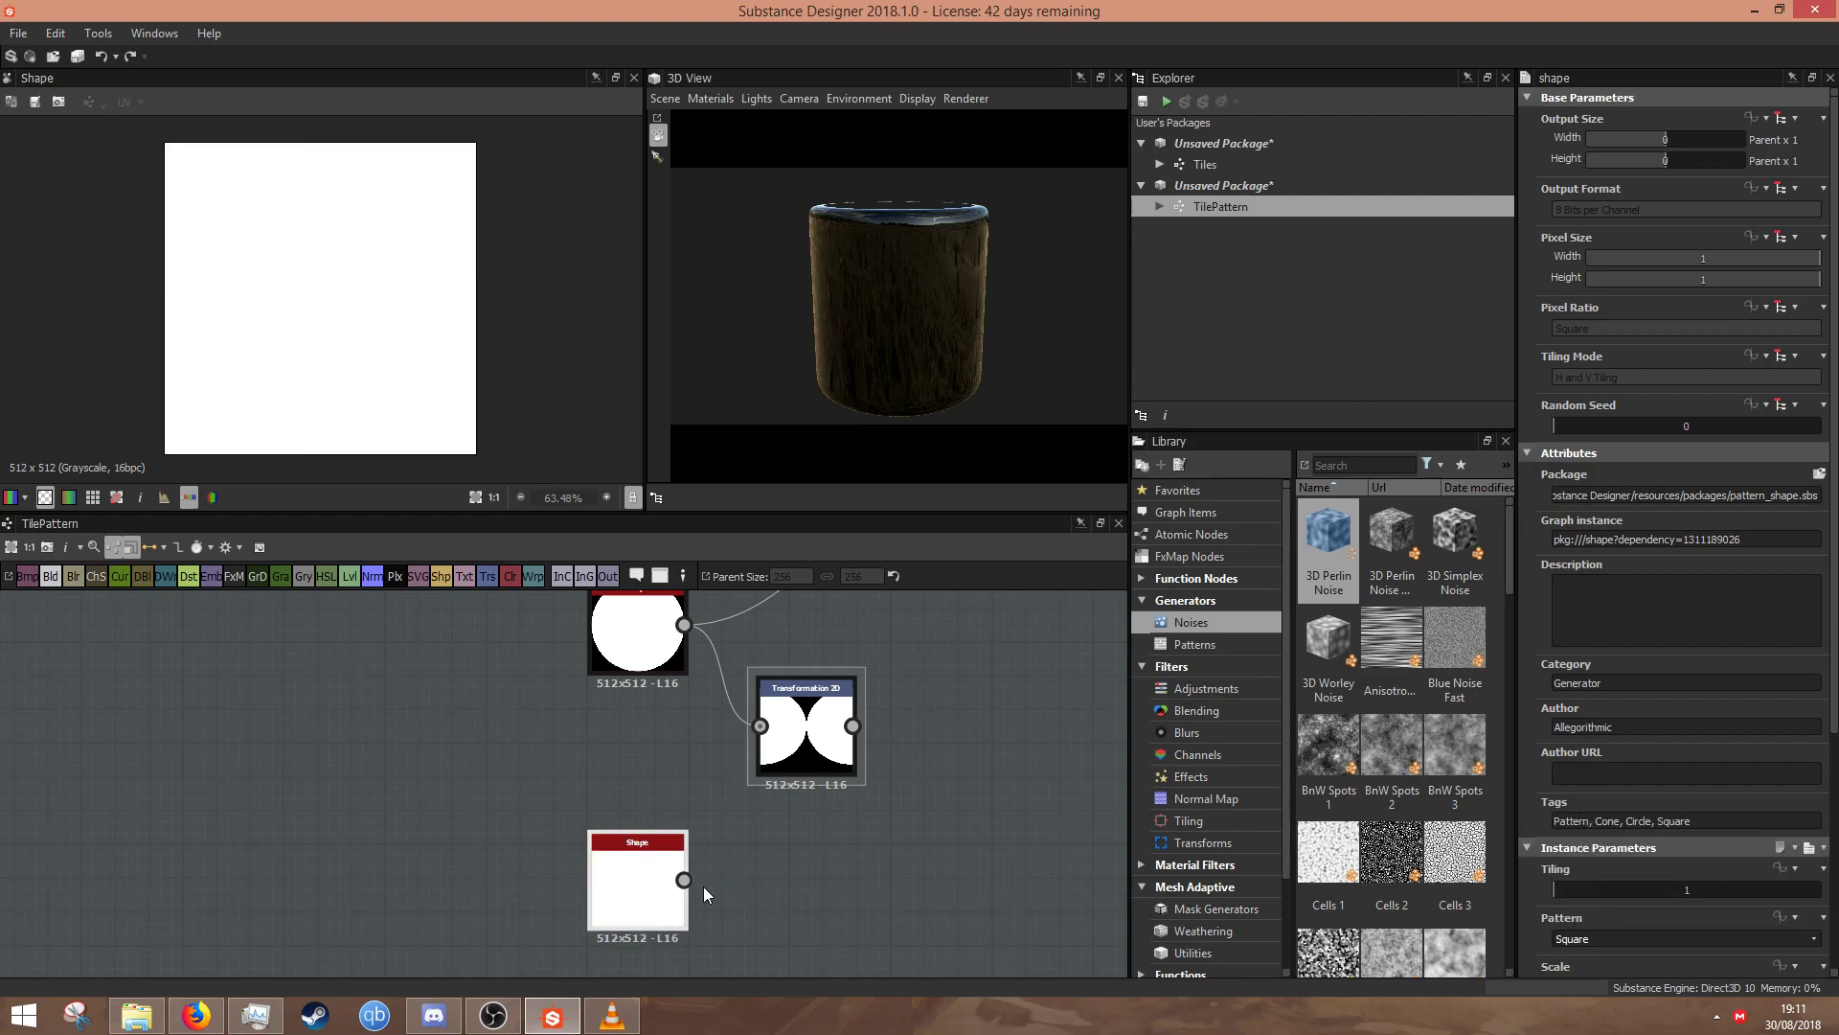
- Add a Transformation 2D node fed by the square Shape node
key("space")
type("tr")
left_click(772, 425)
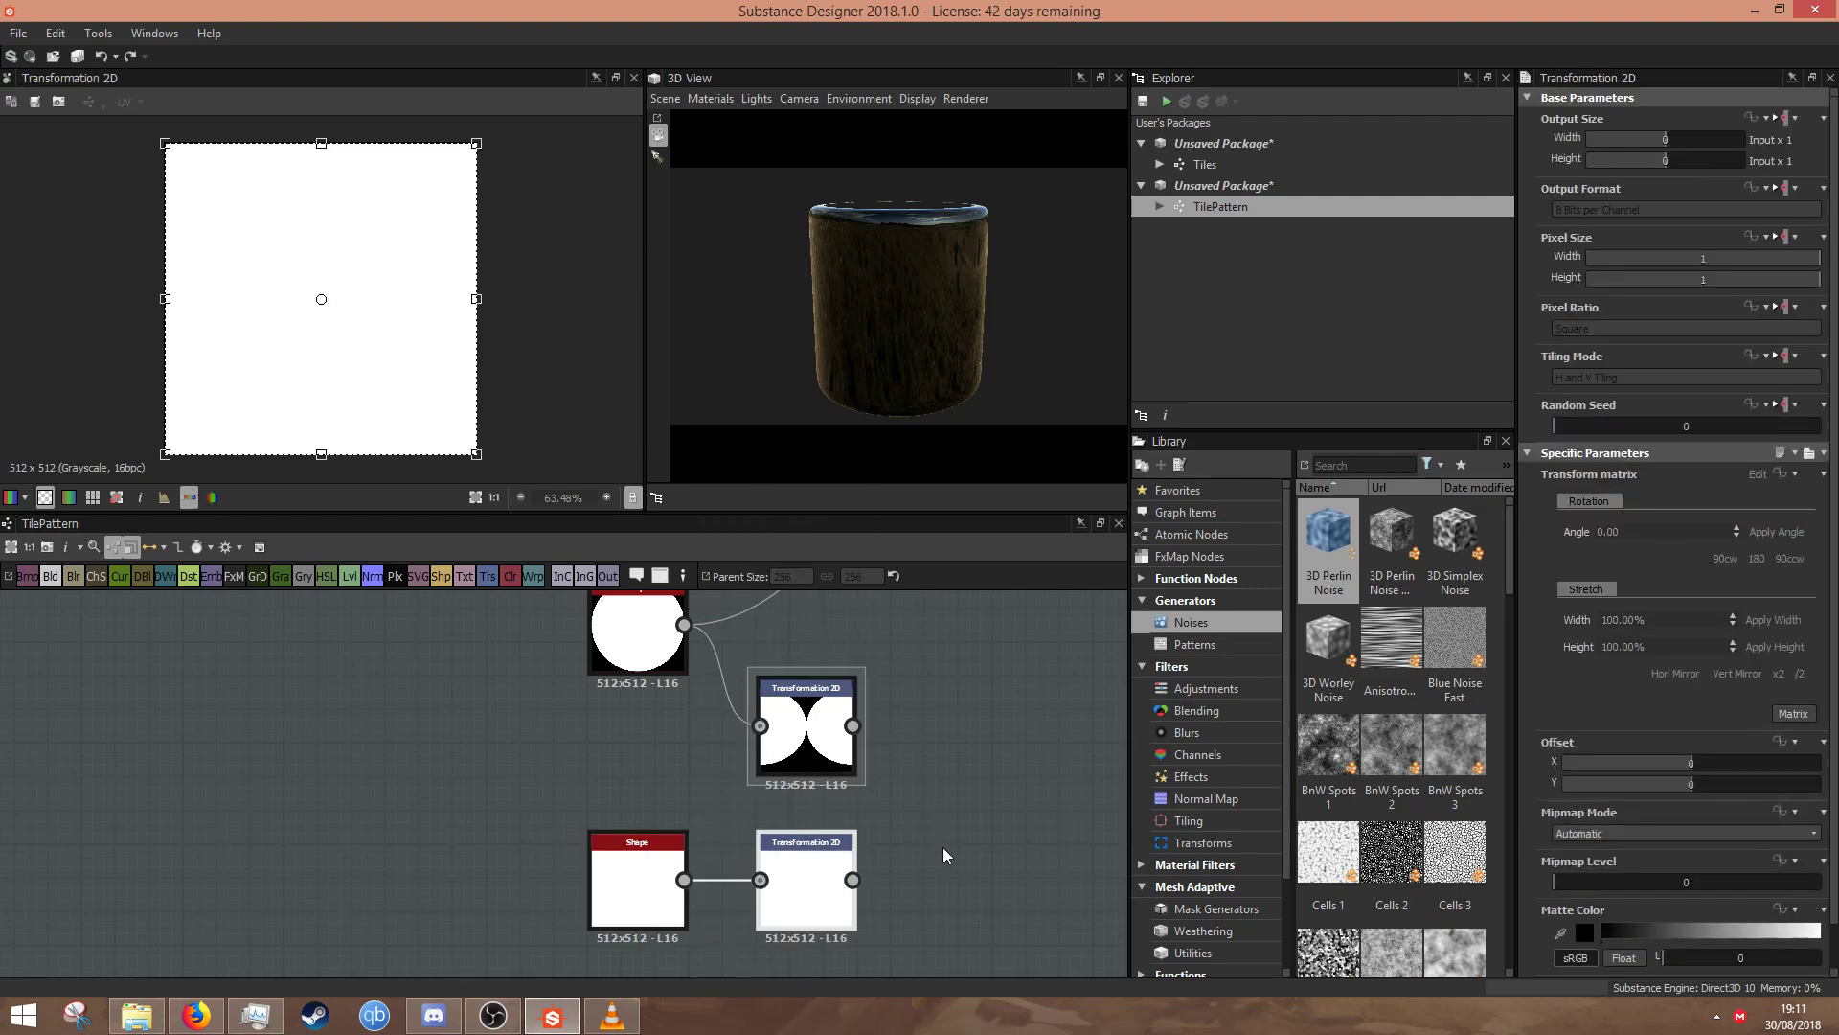
- Set the square's Transformation 2D Y Offset to 0.5 and override its Tiling Mode with No Tiling
middle_click_drag(943, 843, 809, 797)
left_click_drag(1691, 784, 1821, 783)
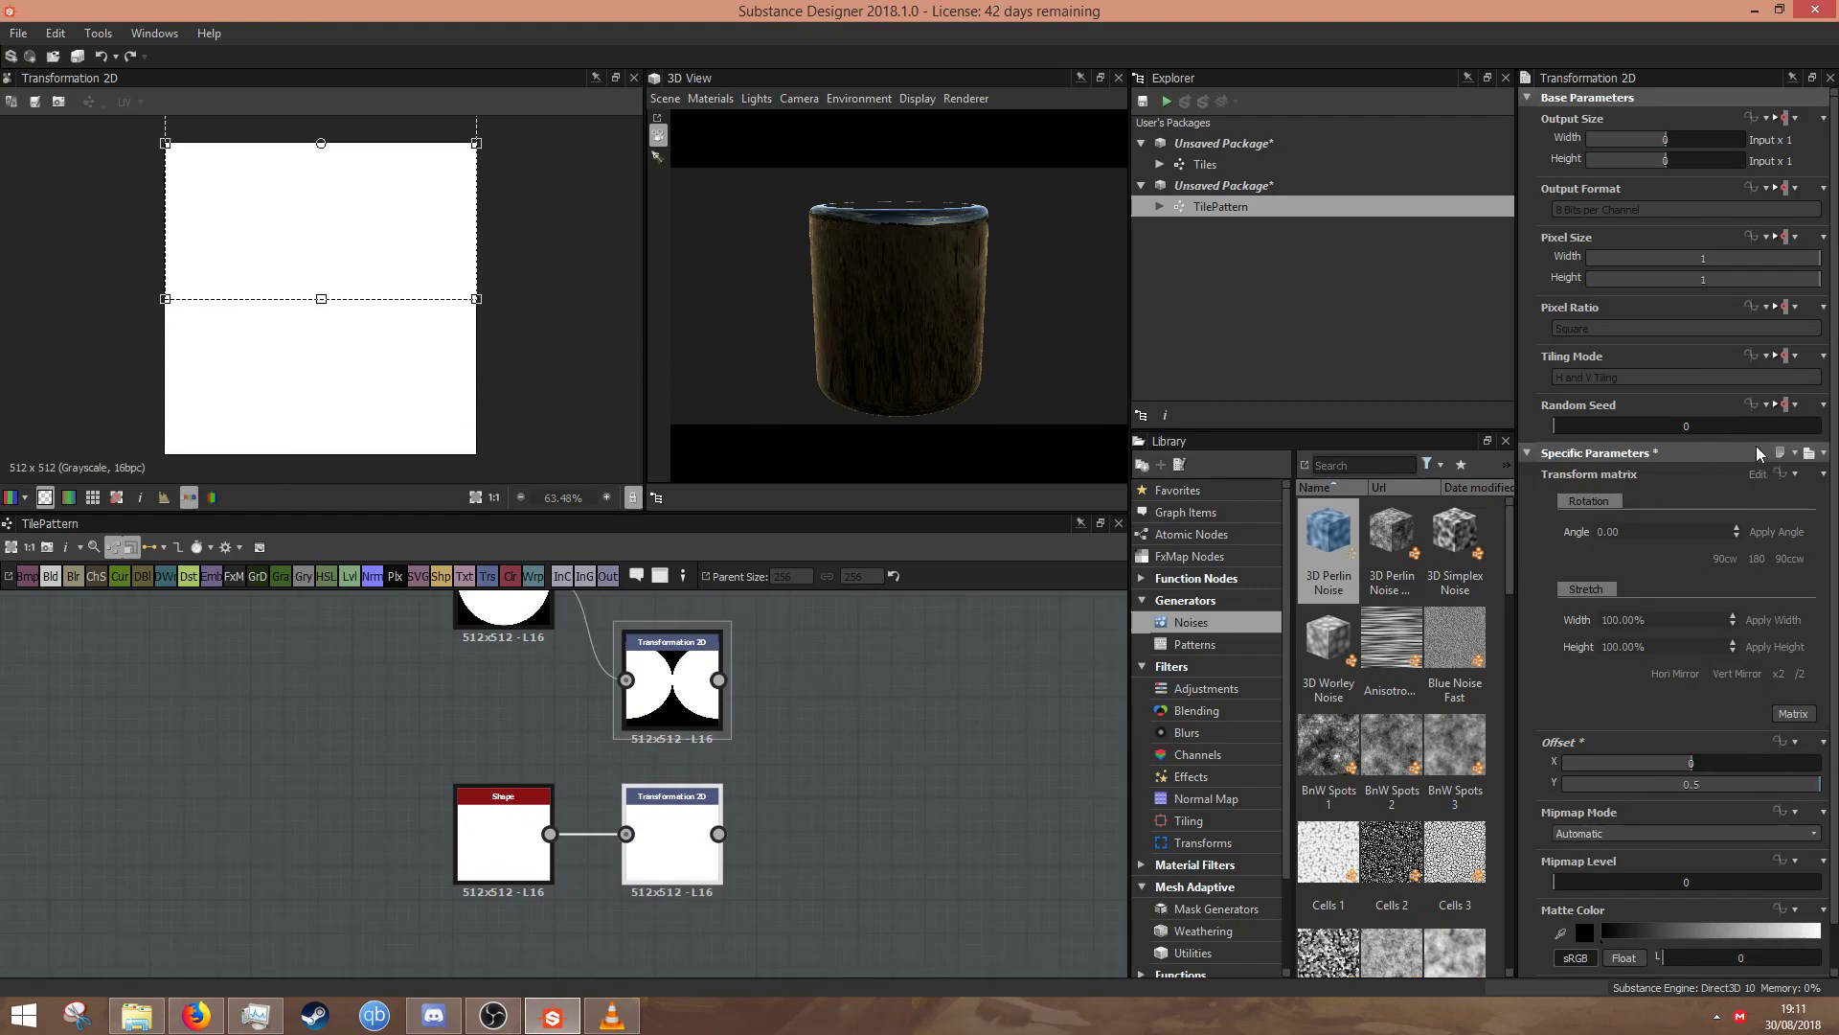
left_click(1786, 356)
left_click(1772, 427)
left_click(1629, 377)
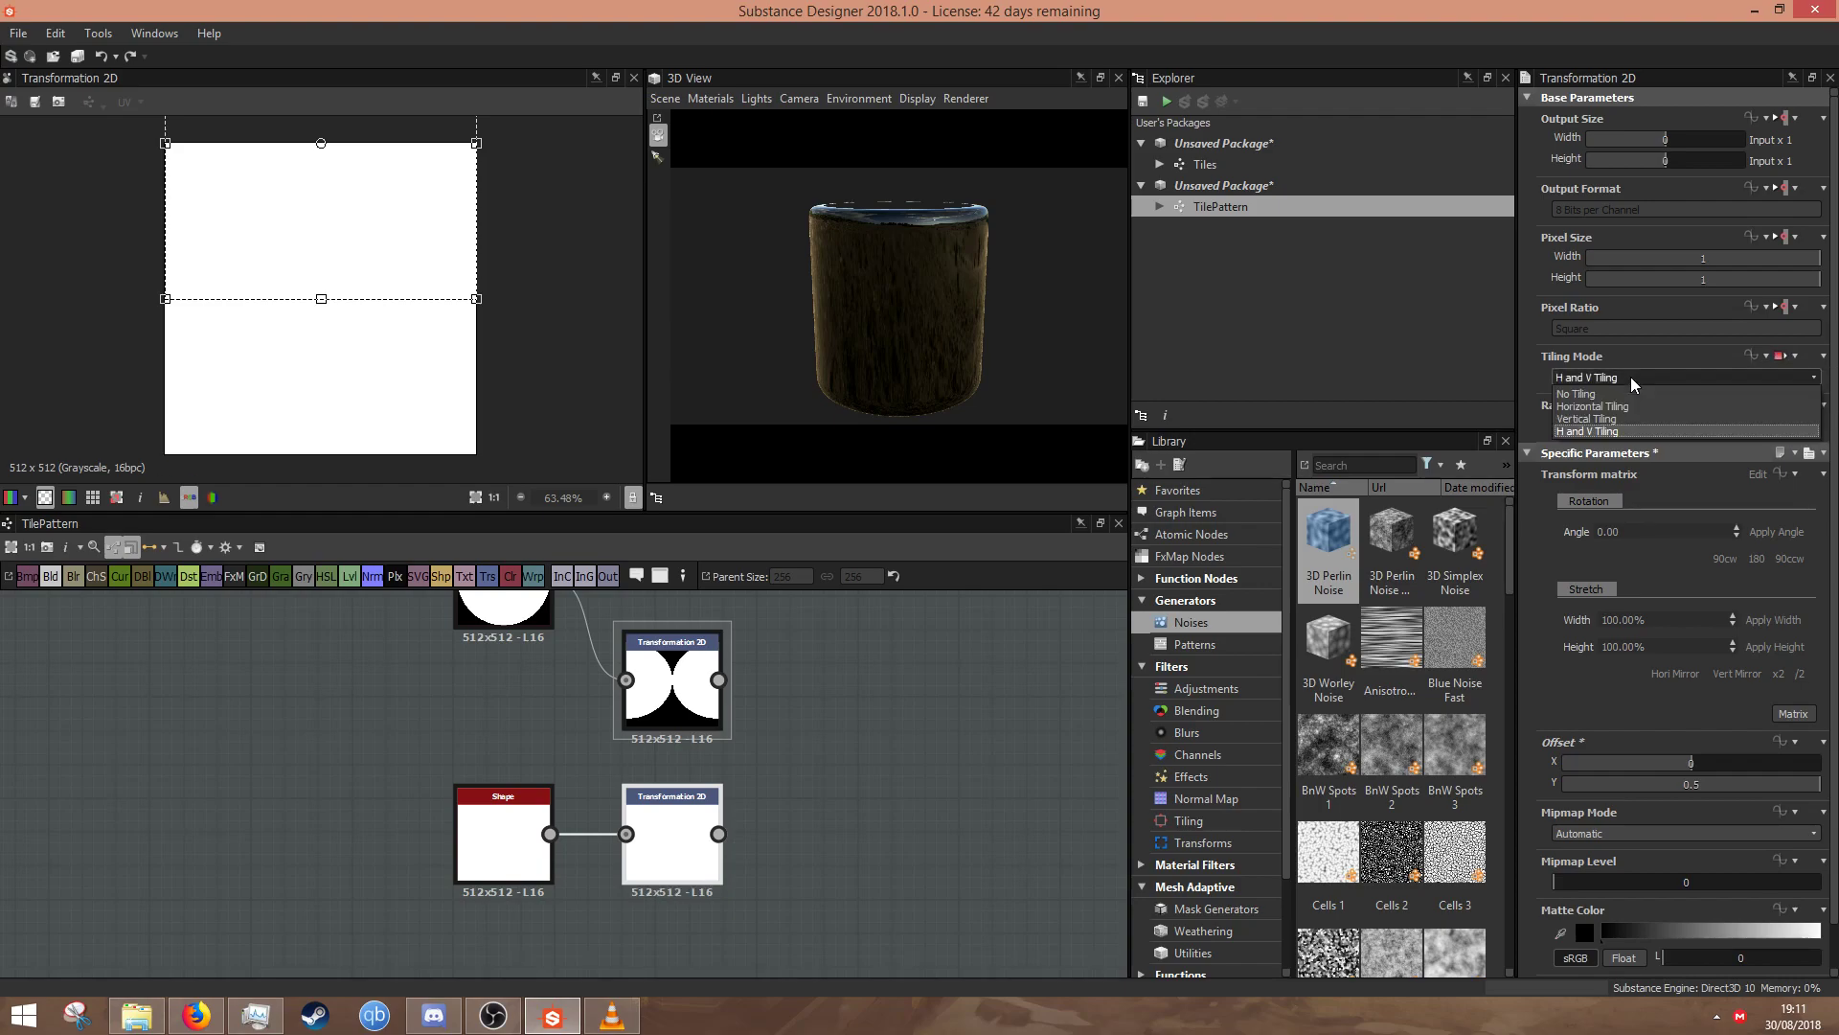
left_click(1583, 394)
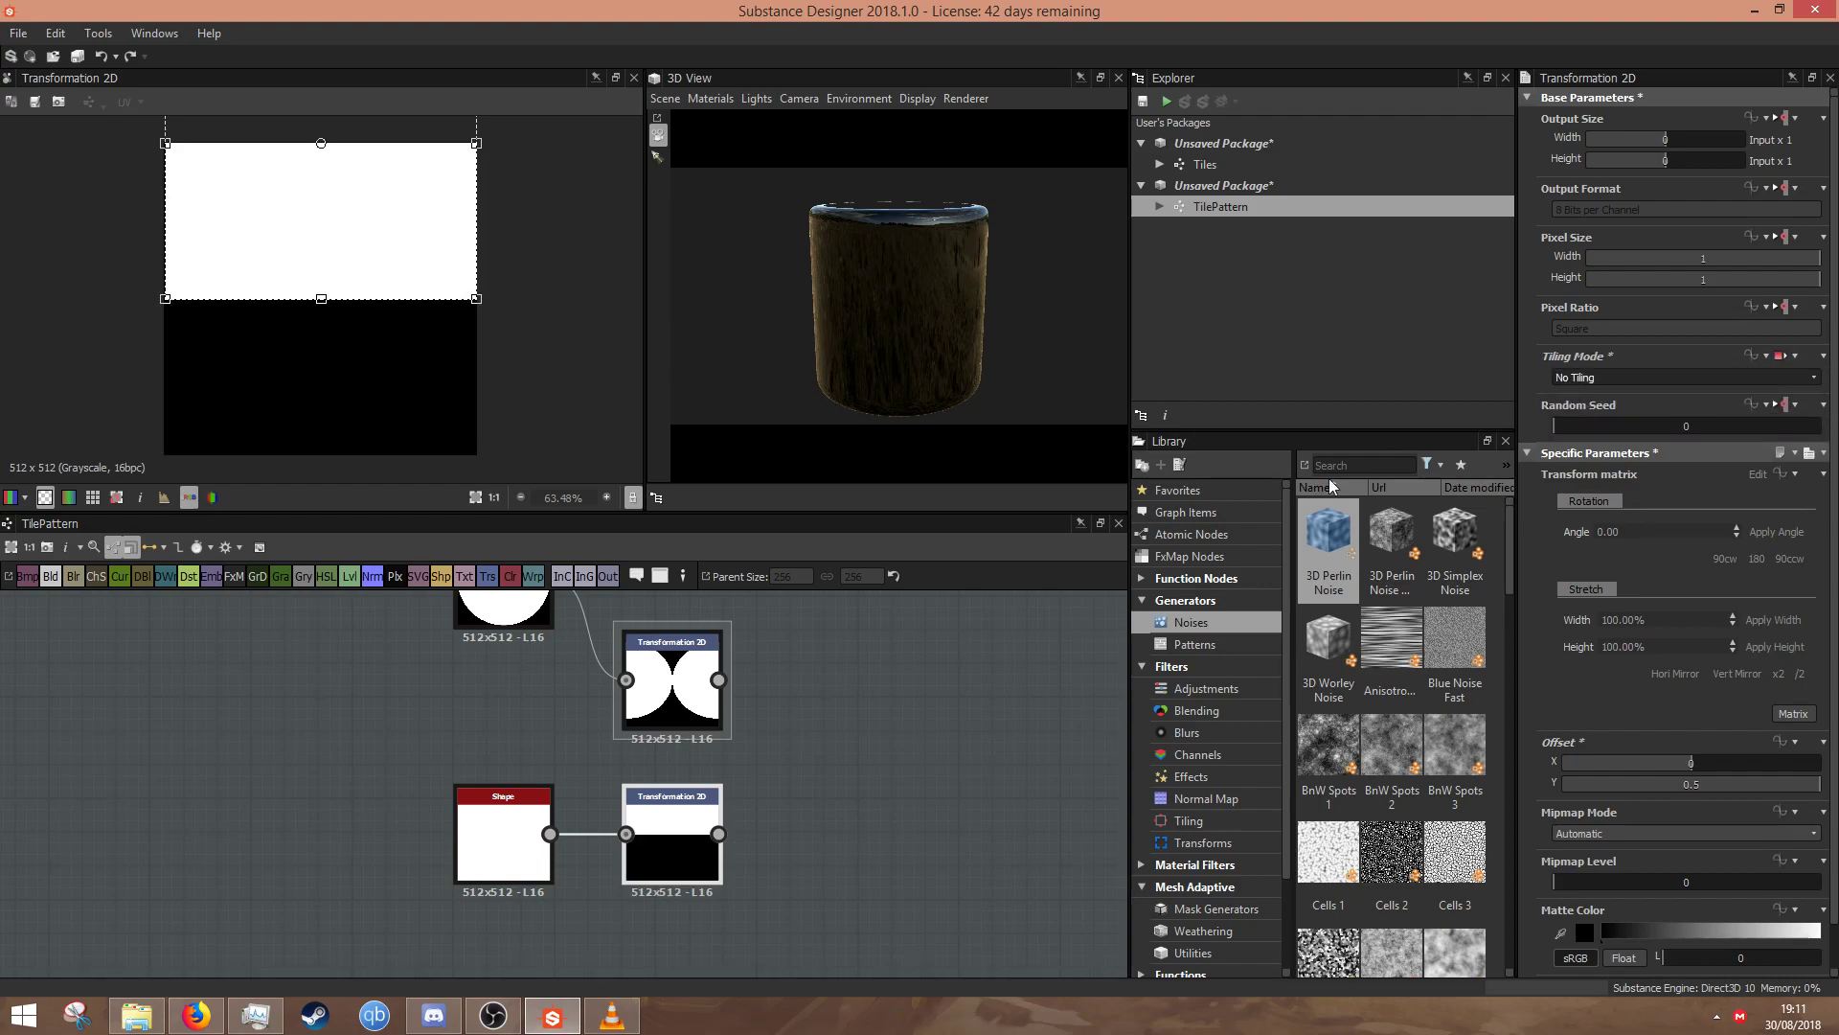
- Add a Blend node with the offset disc as background and transformed square as foreground, using the Max (Lighten) Blending Mode
left_click(899, 825)
middle_click_drag(837, 724, 805, 830)
left_click(631, 791)
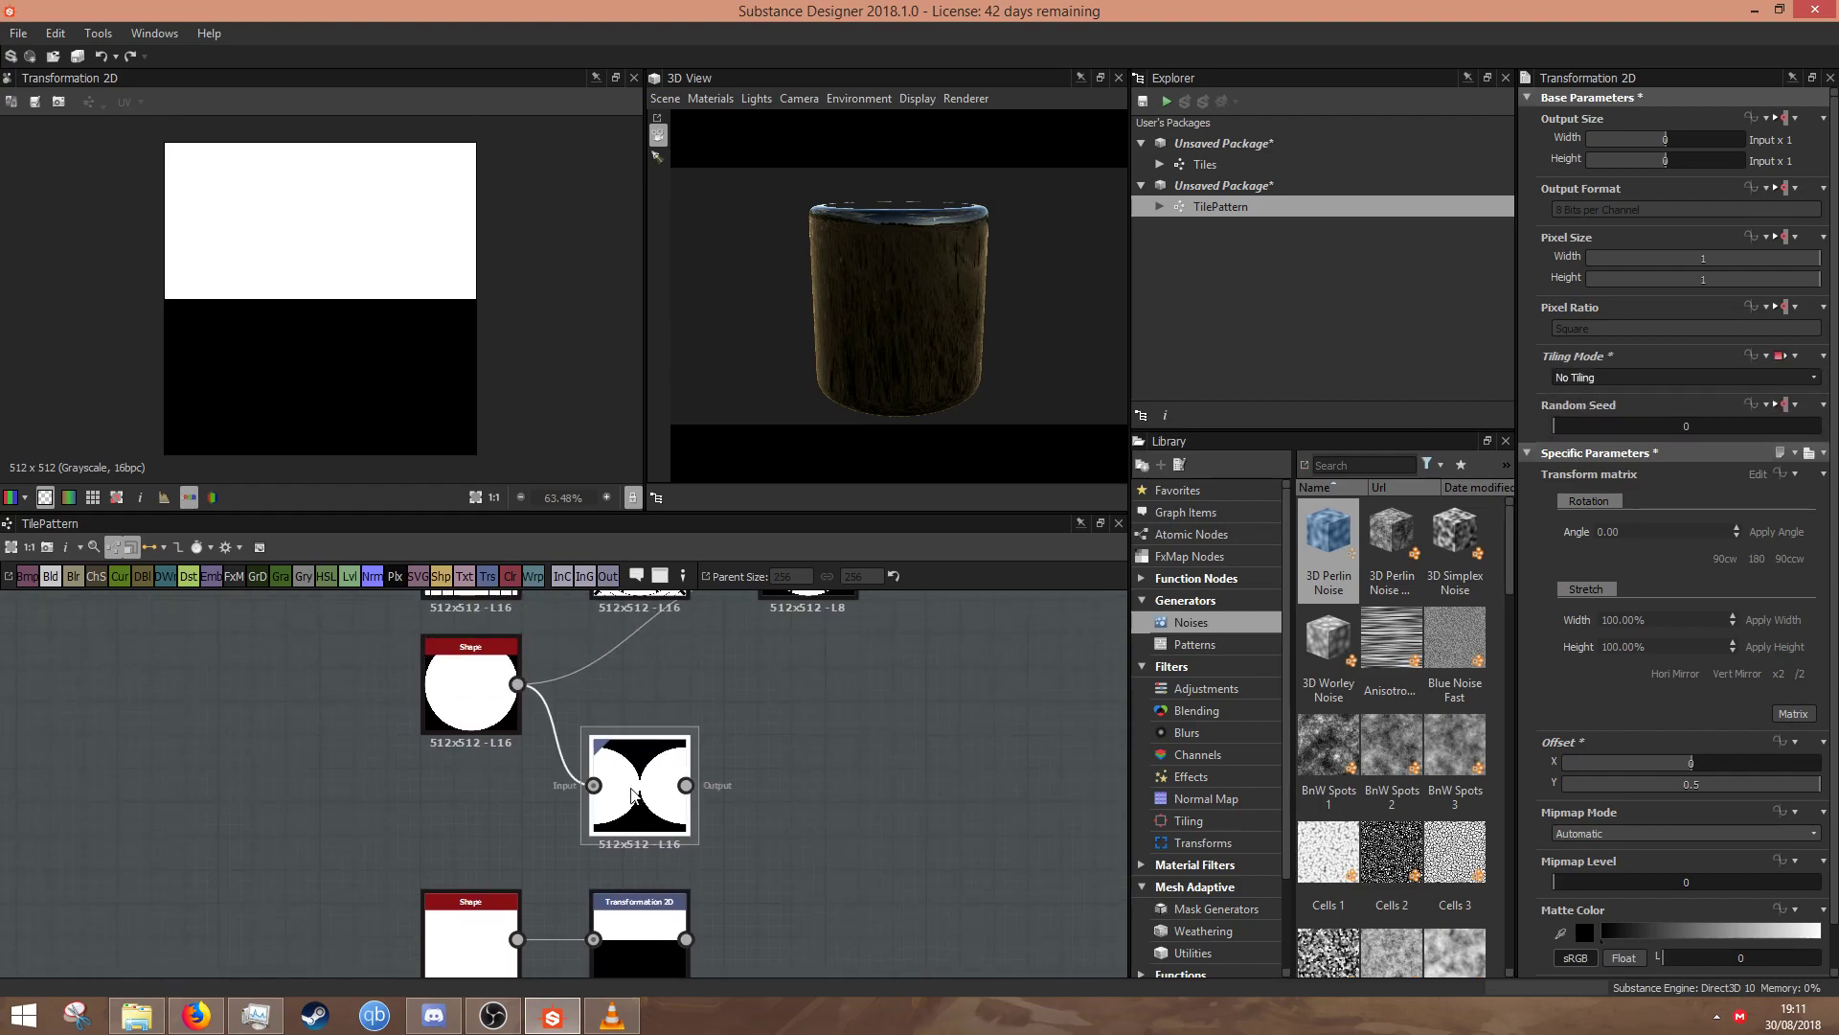
key("space")
type("b")
left_click(670, 431)
middle_click_drag(734, 956, 760, 804)
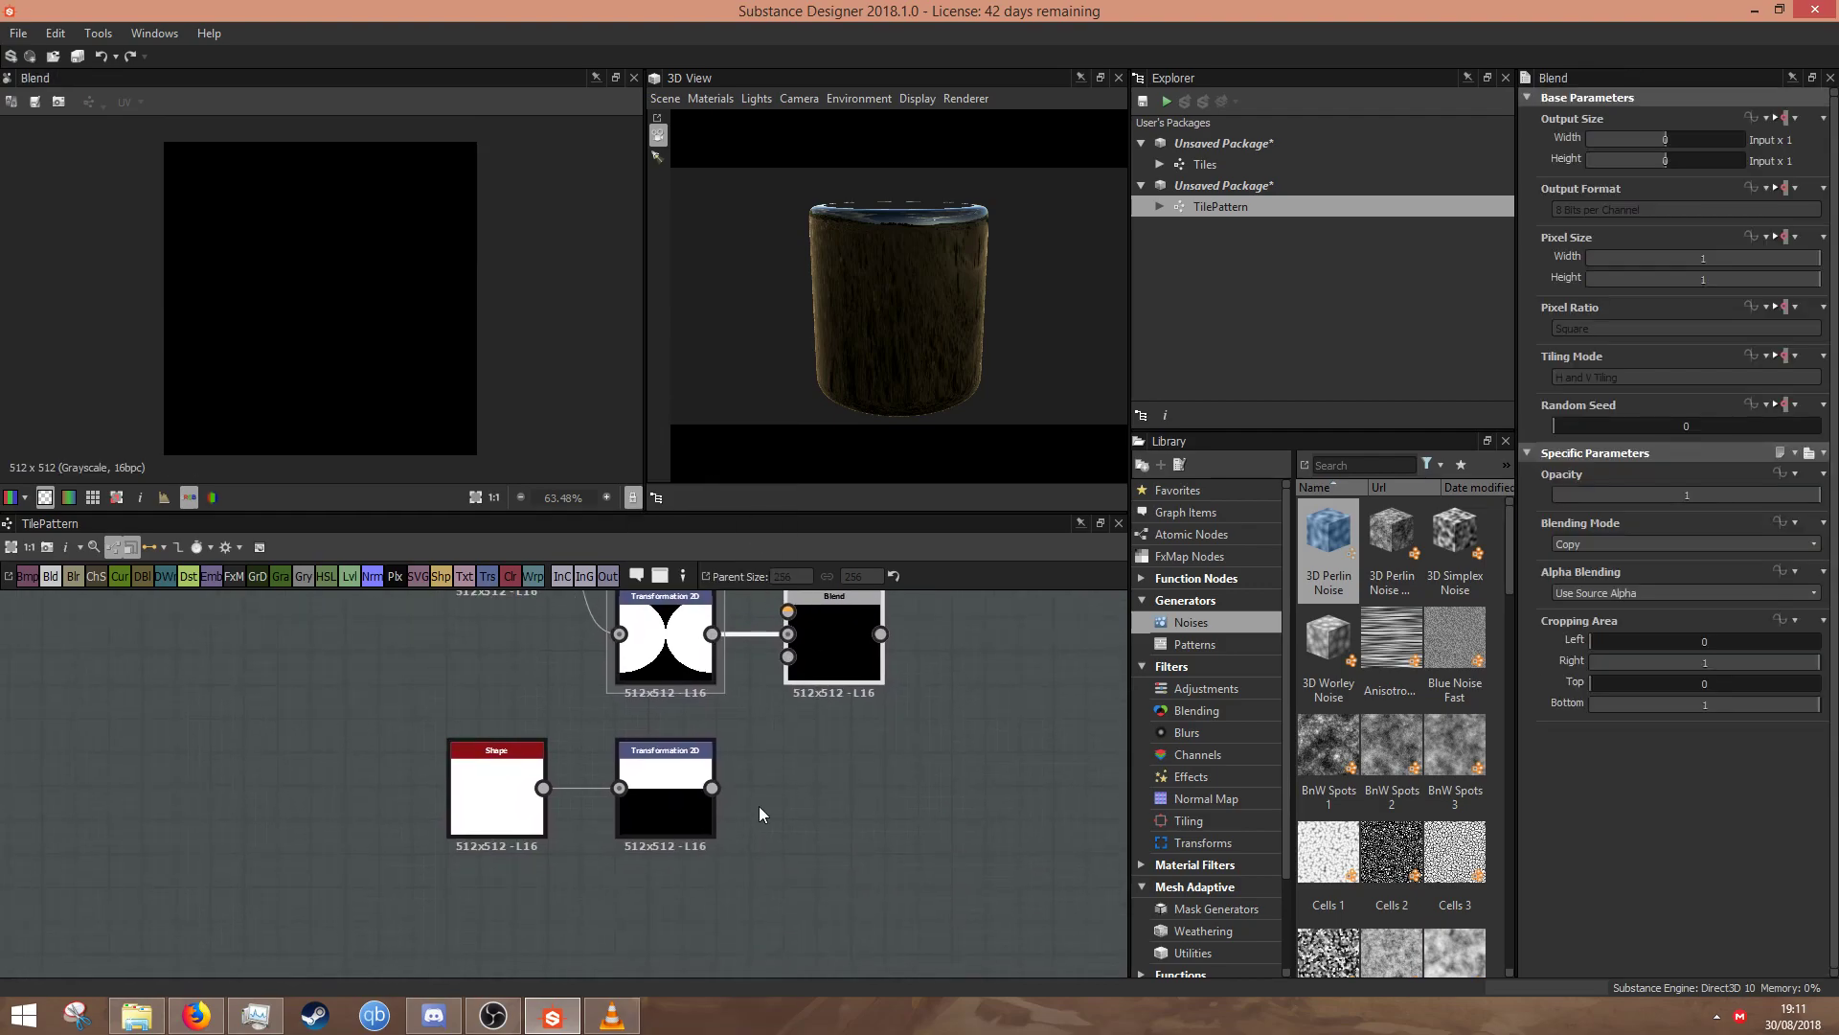
left_click_drag(714, 789, 787, 611)
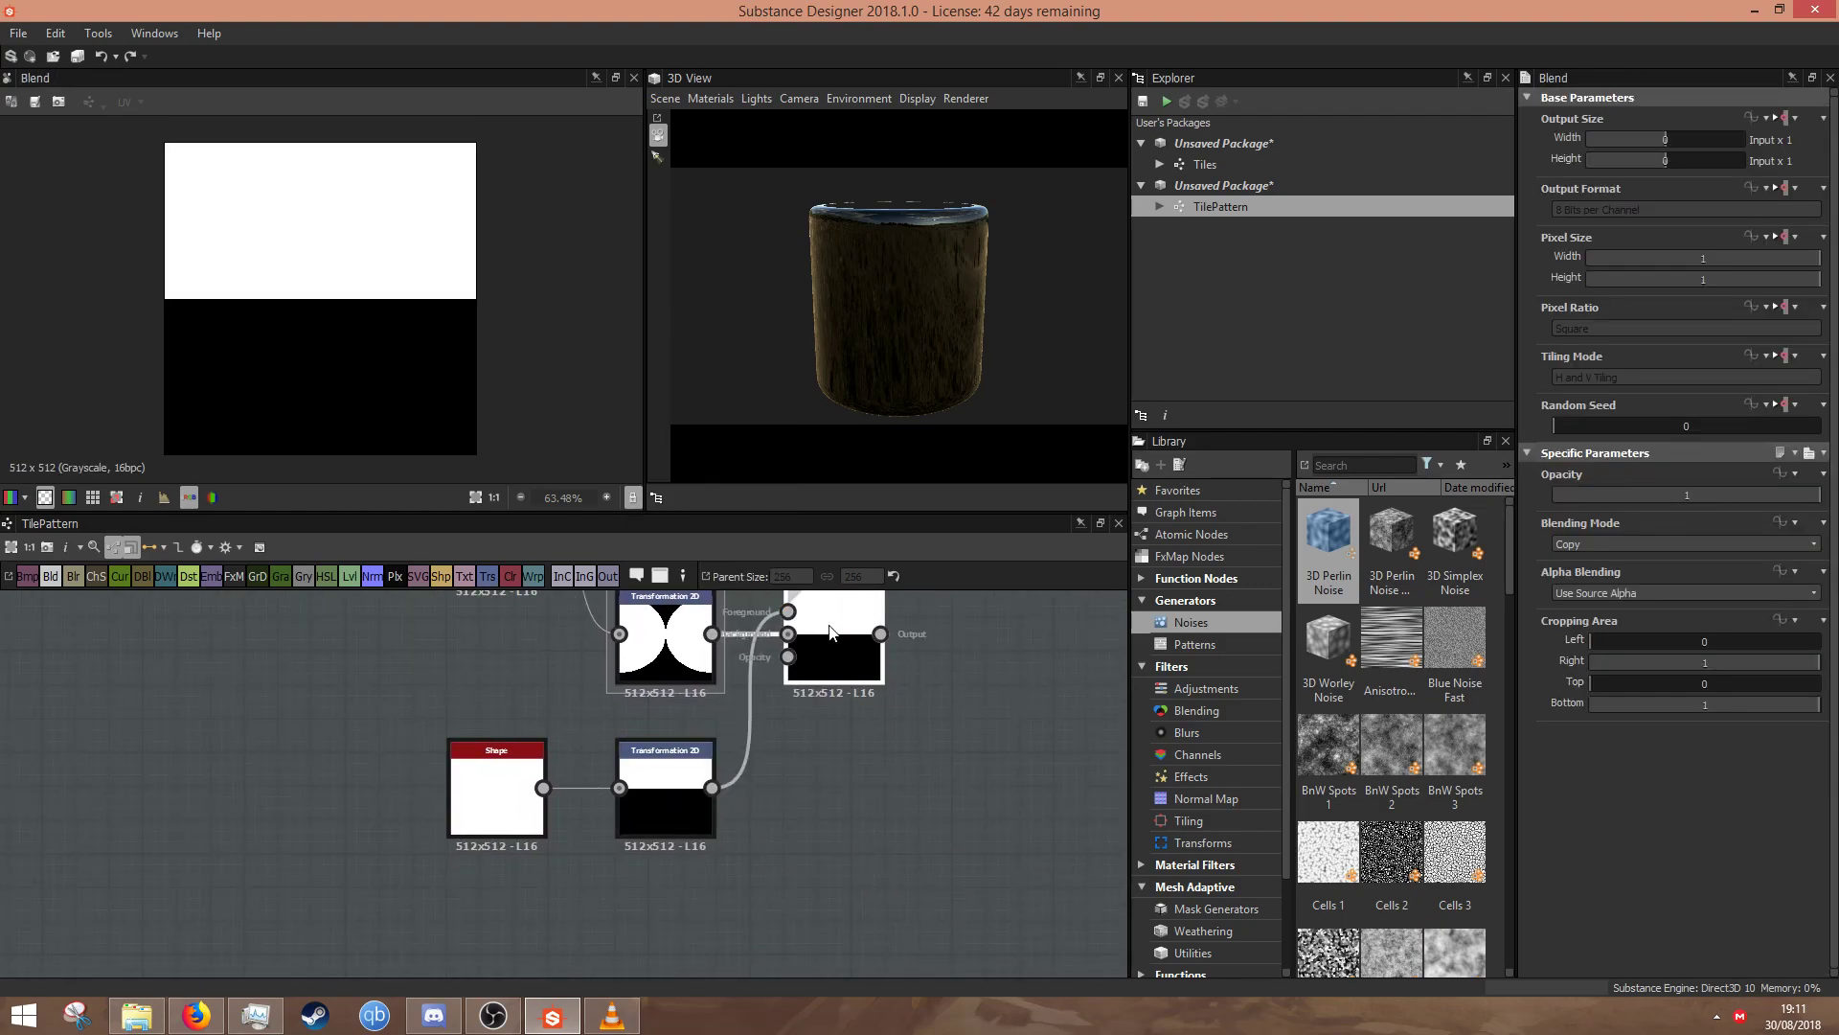
left_click(1567, 543)
left_click(1600, 625)
middle_click_drag(876, 713, 744, 857)
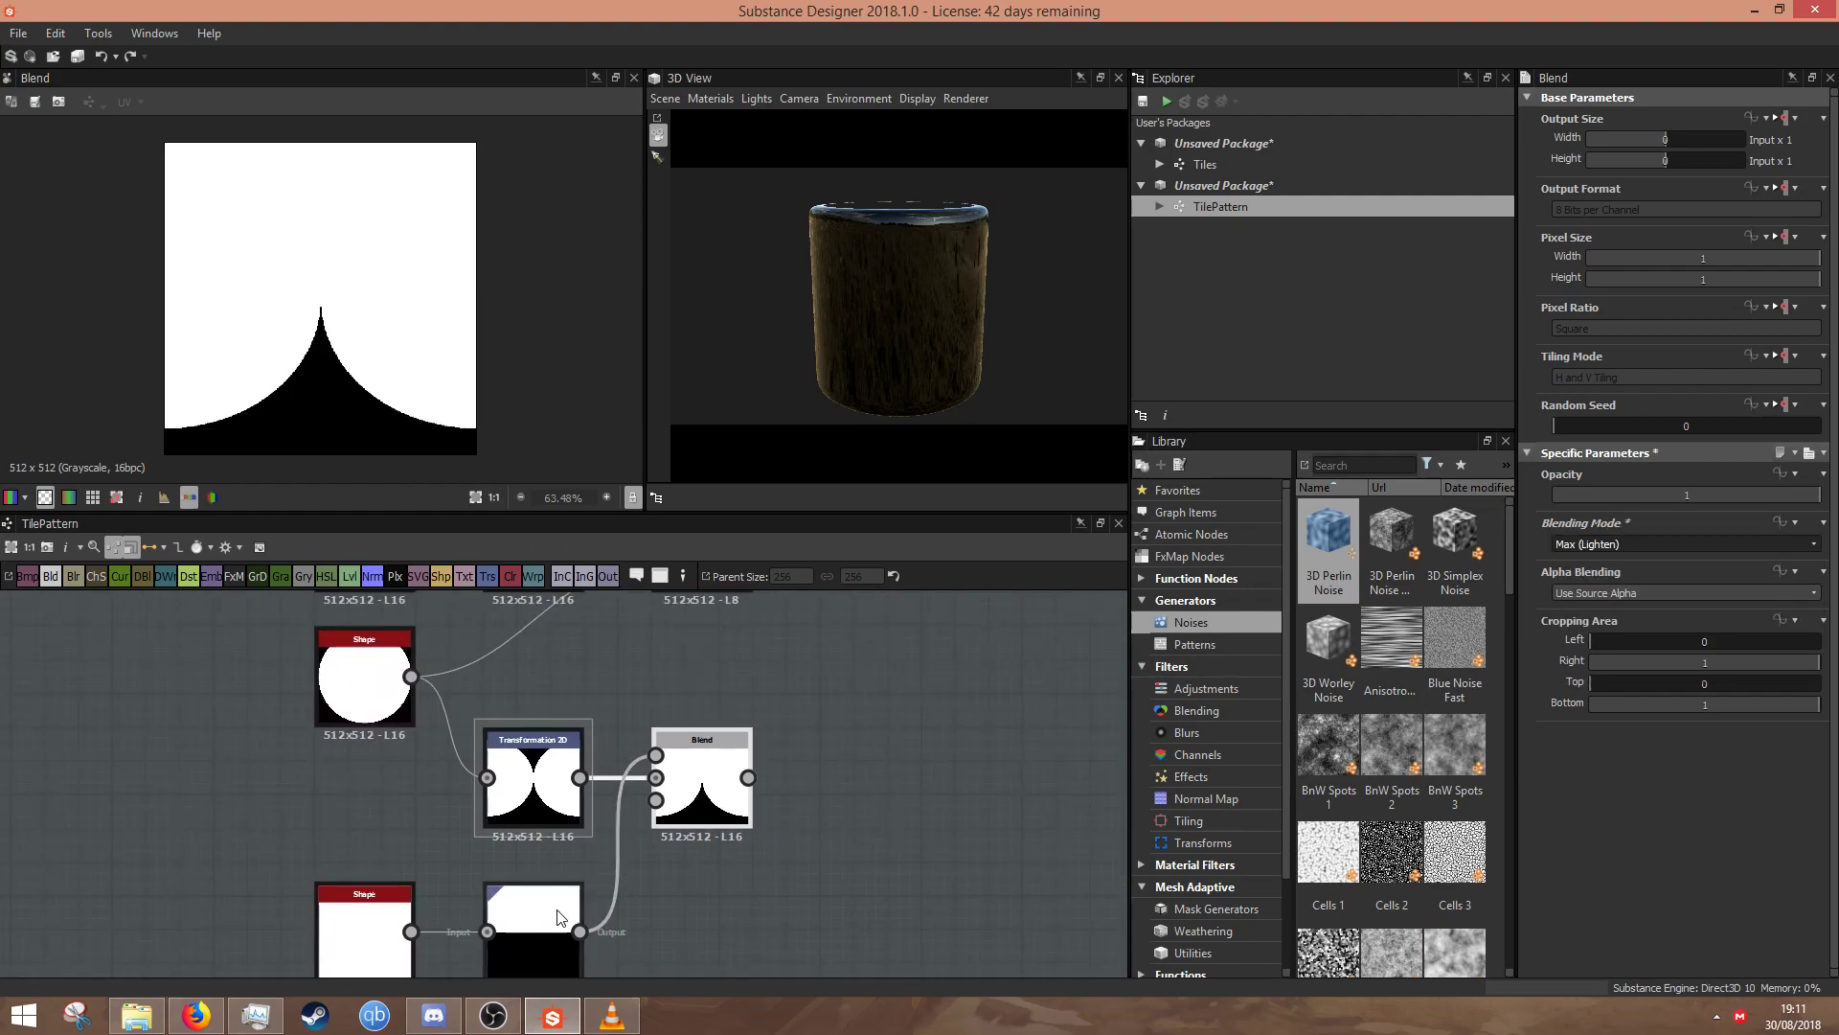
- Add a Blend node fed by the circular tile Blend and connect the disc-and-square Blend to its Opacity input
middle_click_drag(826, 745, 585, 748)
left_click(542, 634)
key("space")
type("b")
left_click(629, 428)
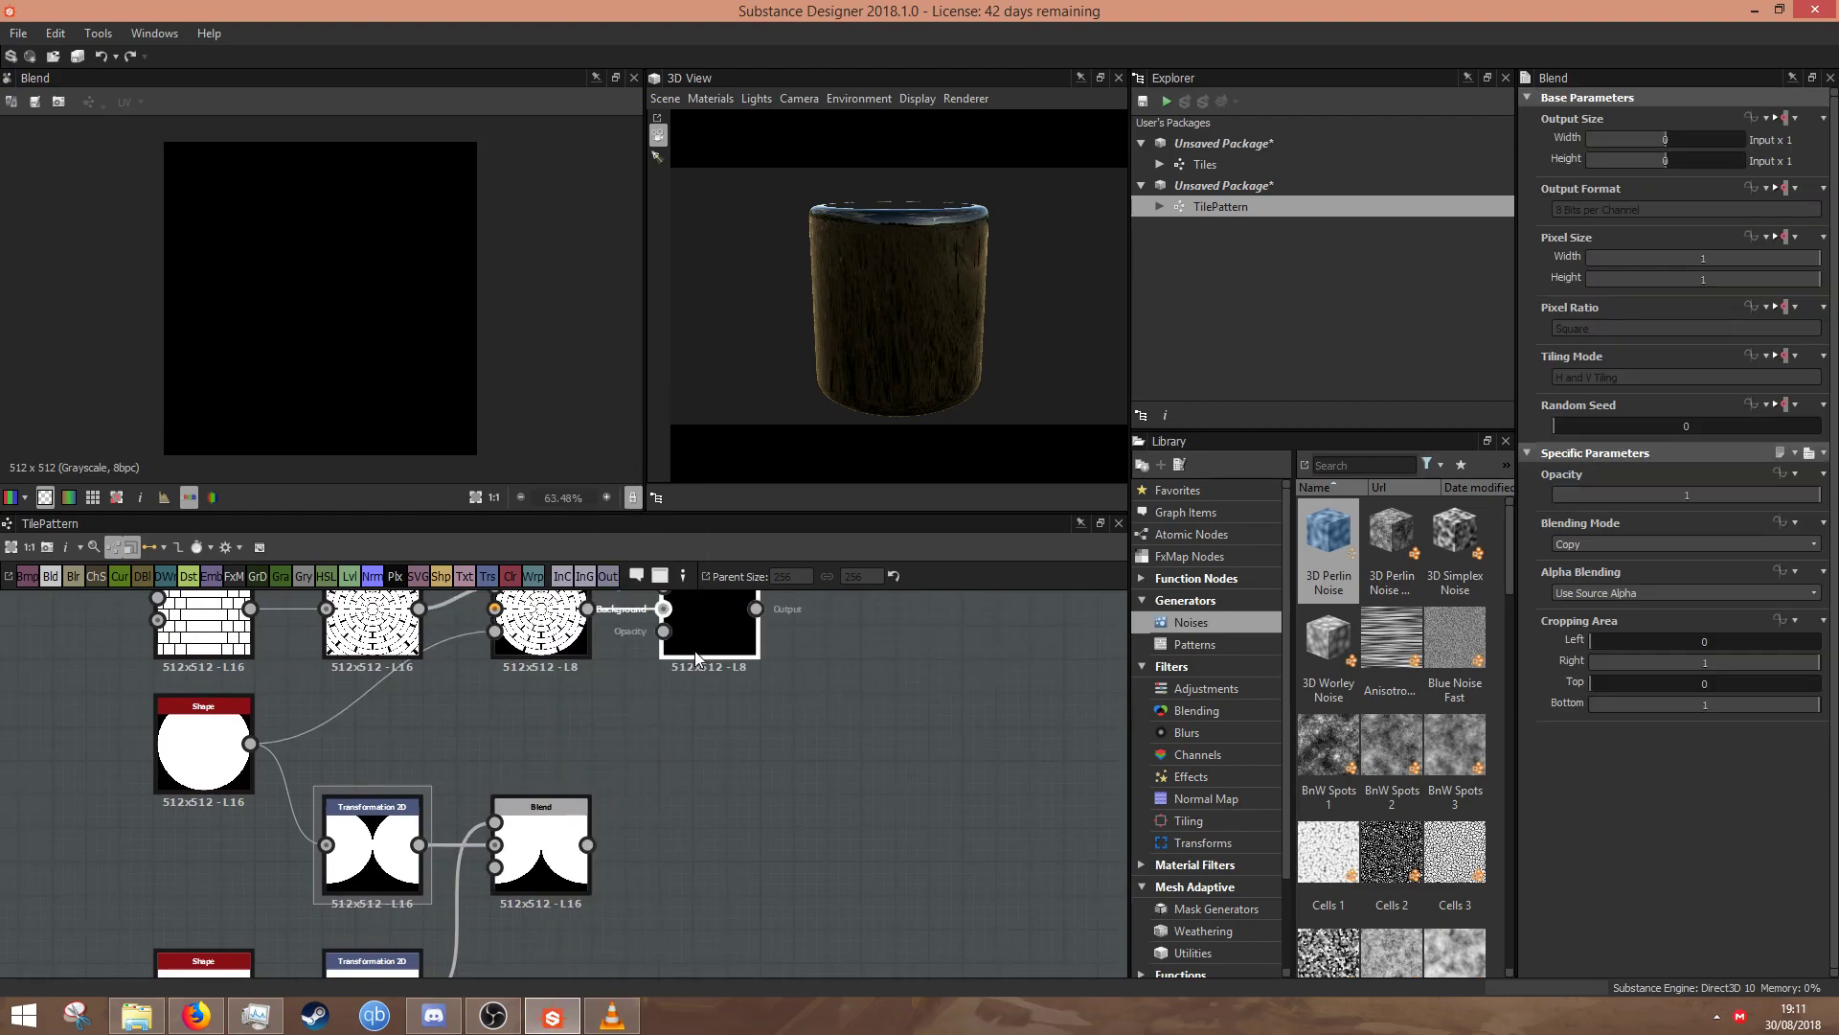
middle_click_drag(655, 758, 730, 820)
left_click_drag(662, 920, 739, 684)
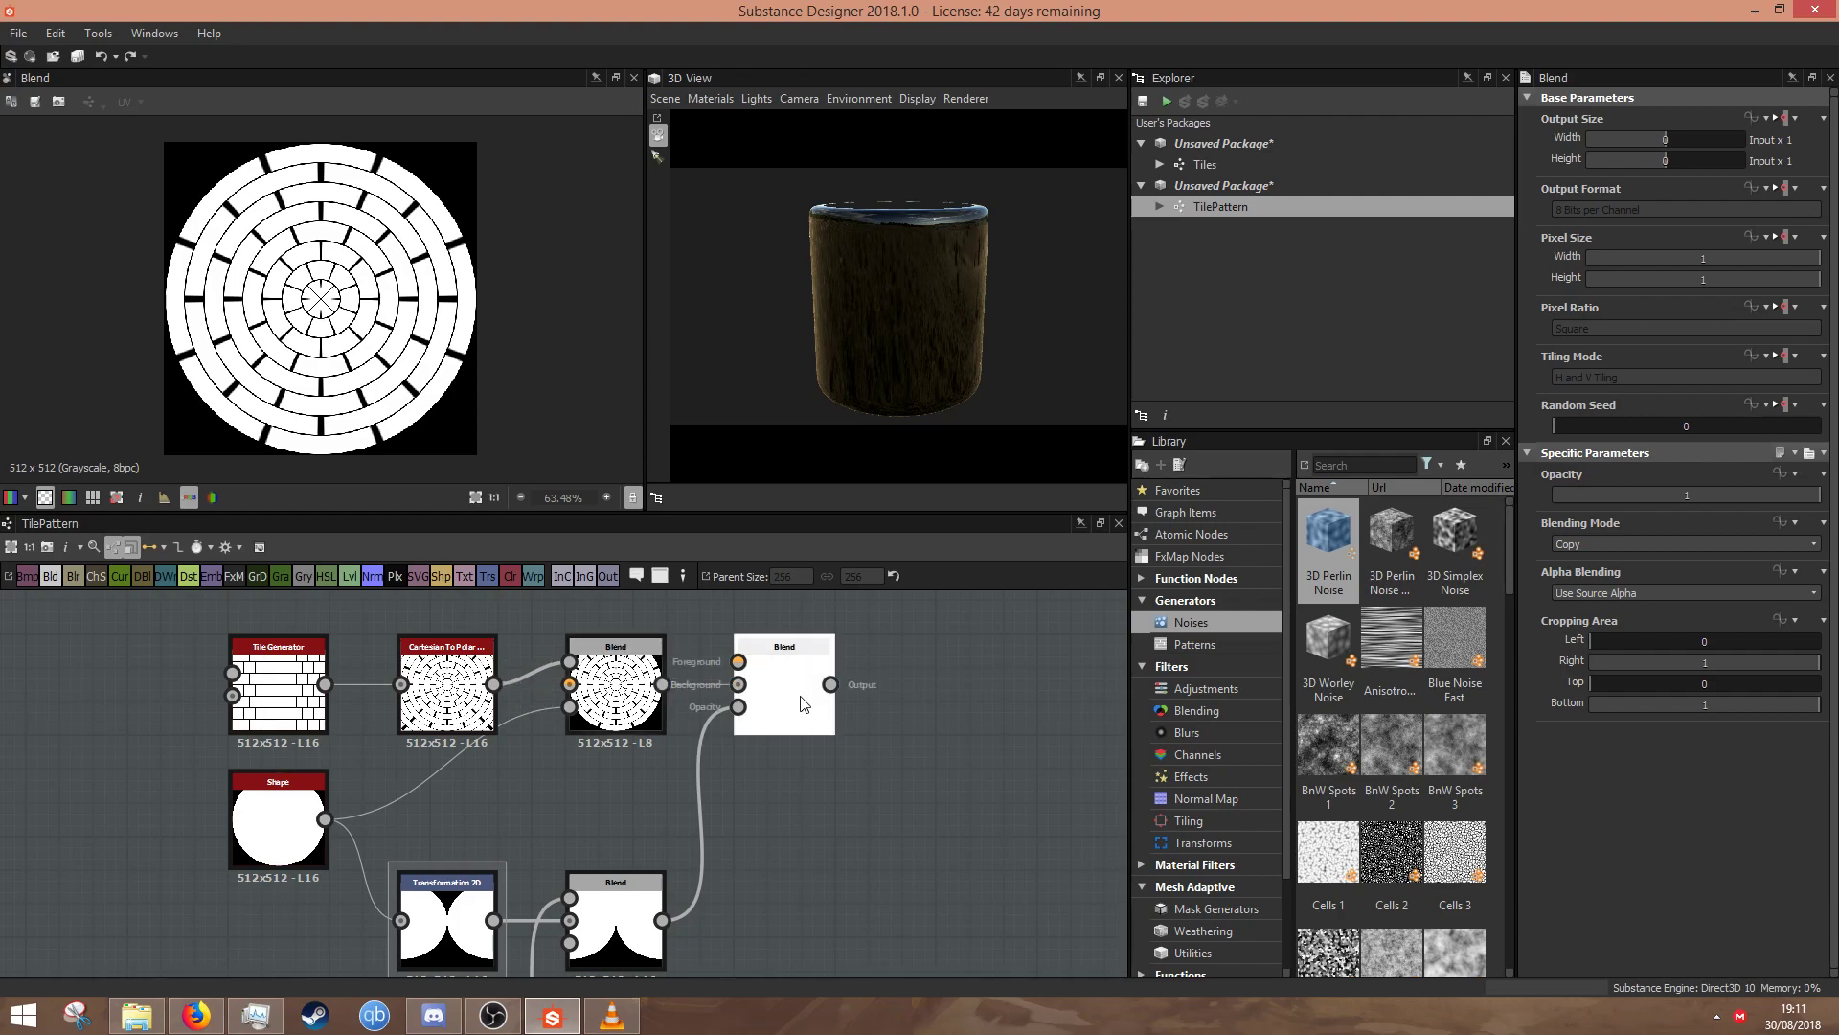
scroll(287, 291, "down", 3)
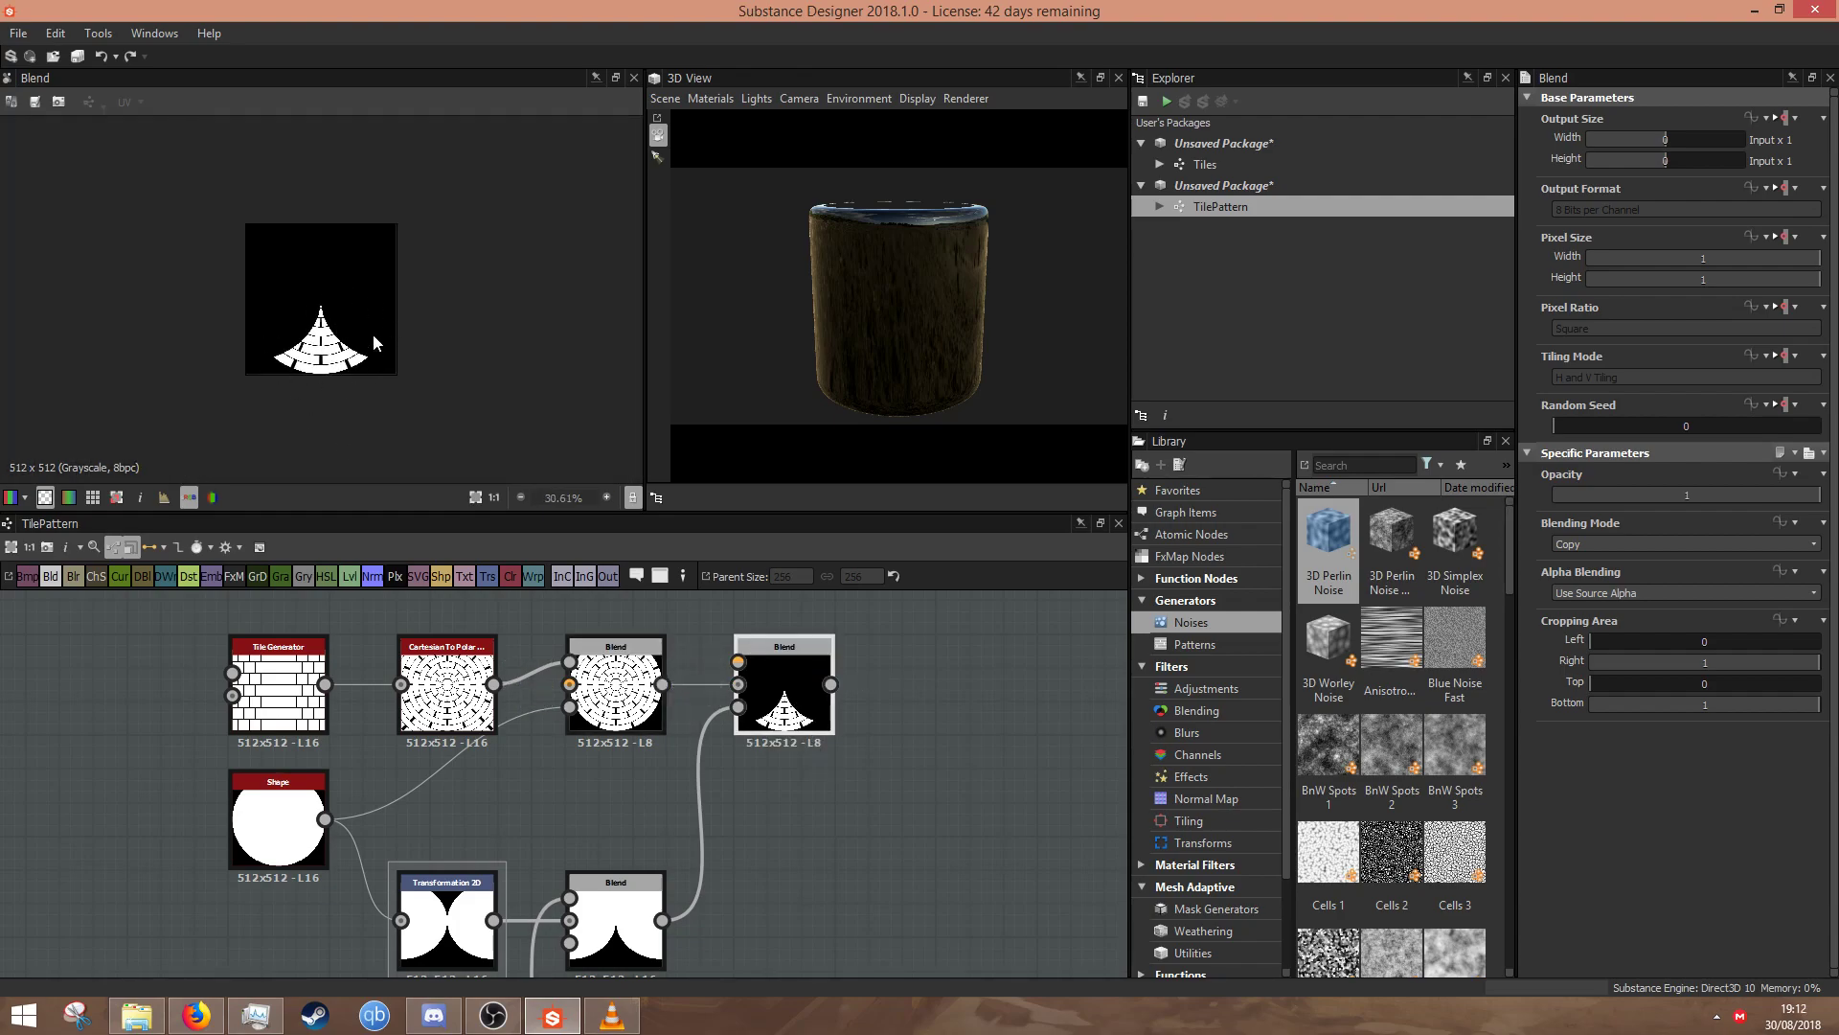
- Set the Y Offset of the square's Transformation 2D node to 0.43 to trim the fan's tip
middle_click_drag(928, 670, 889, 555)
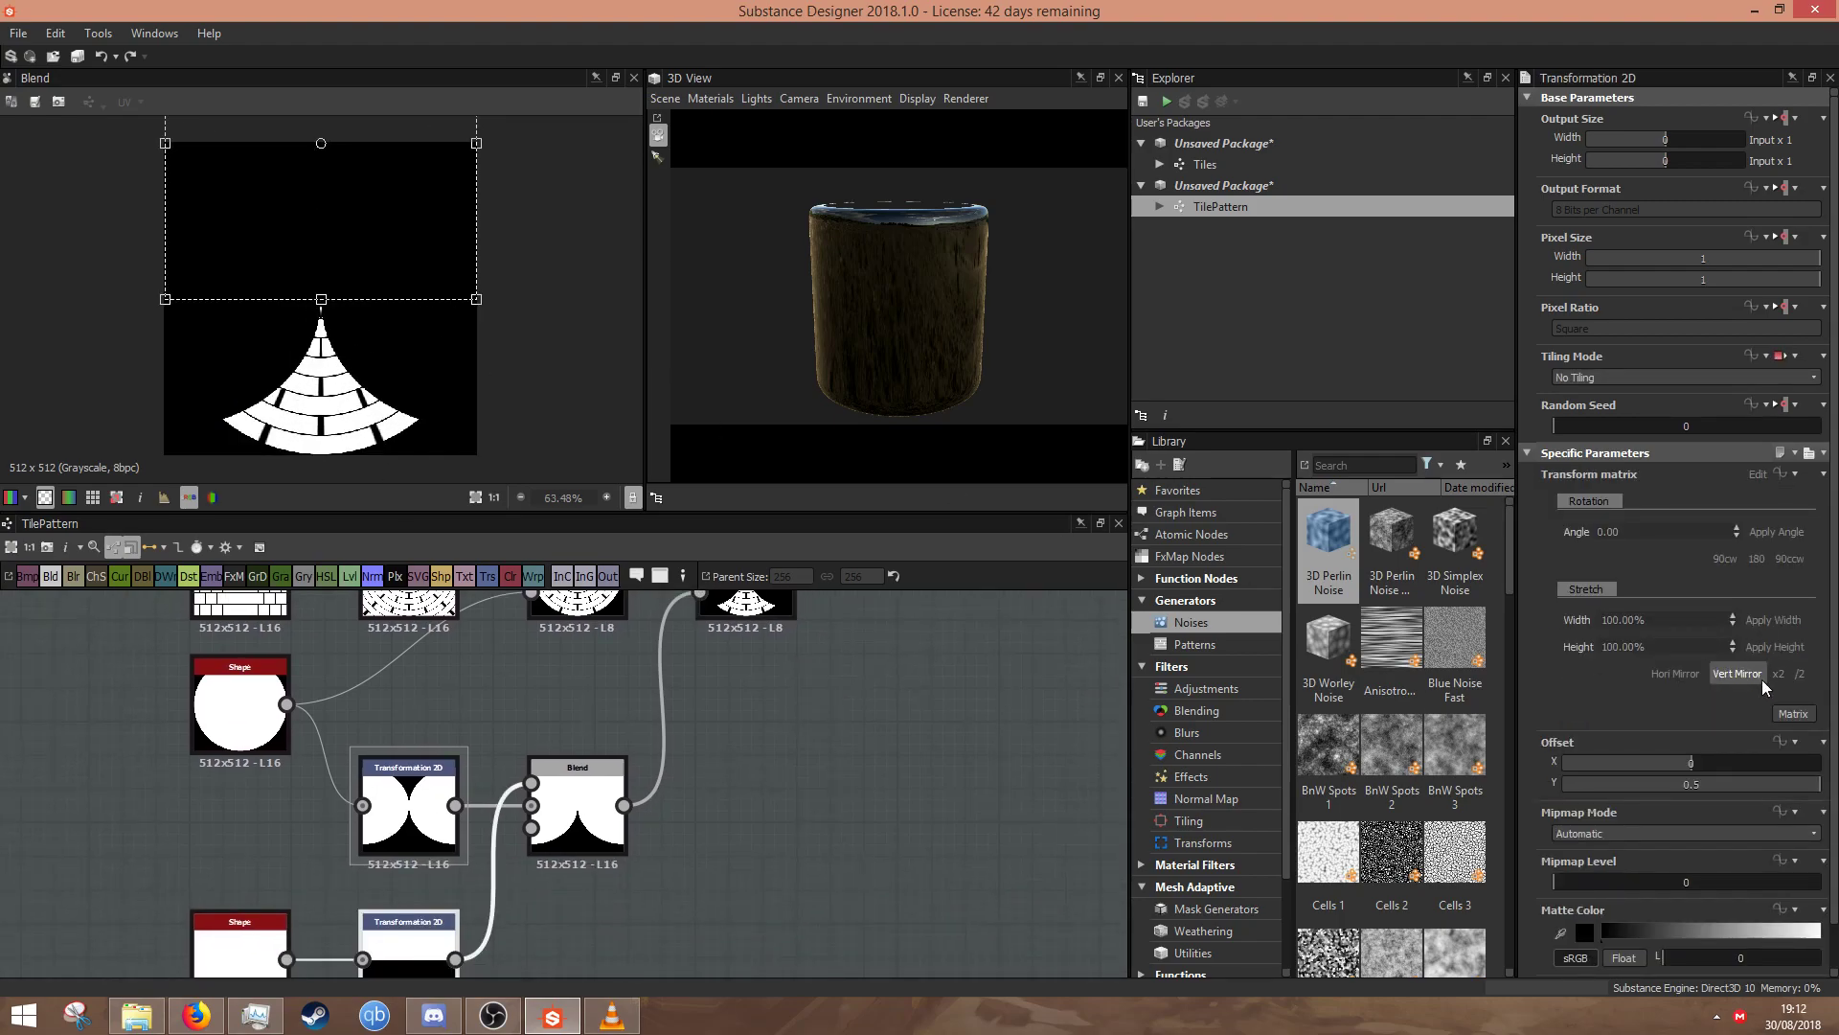
left_click_drag(1816, 791, 1802, 790)
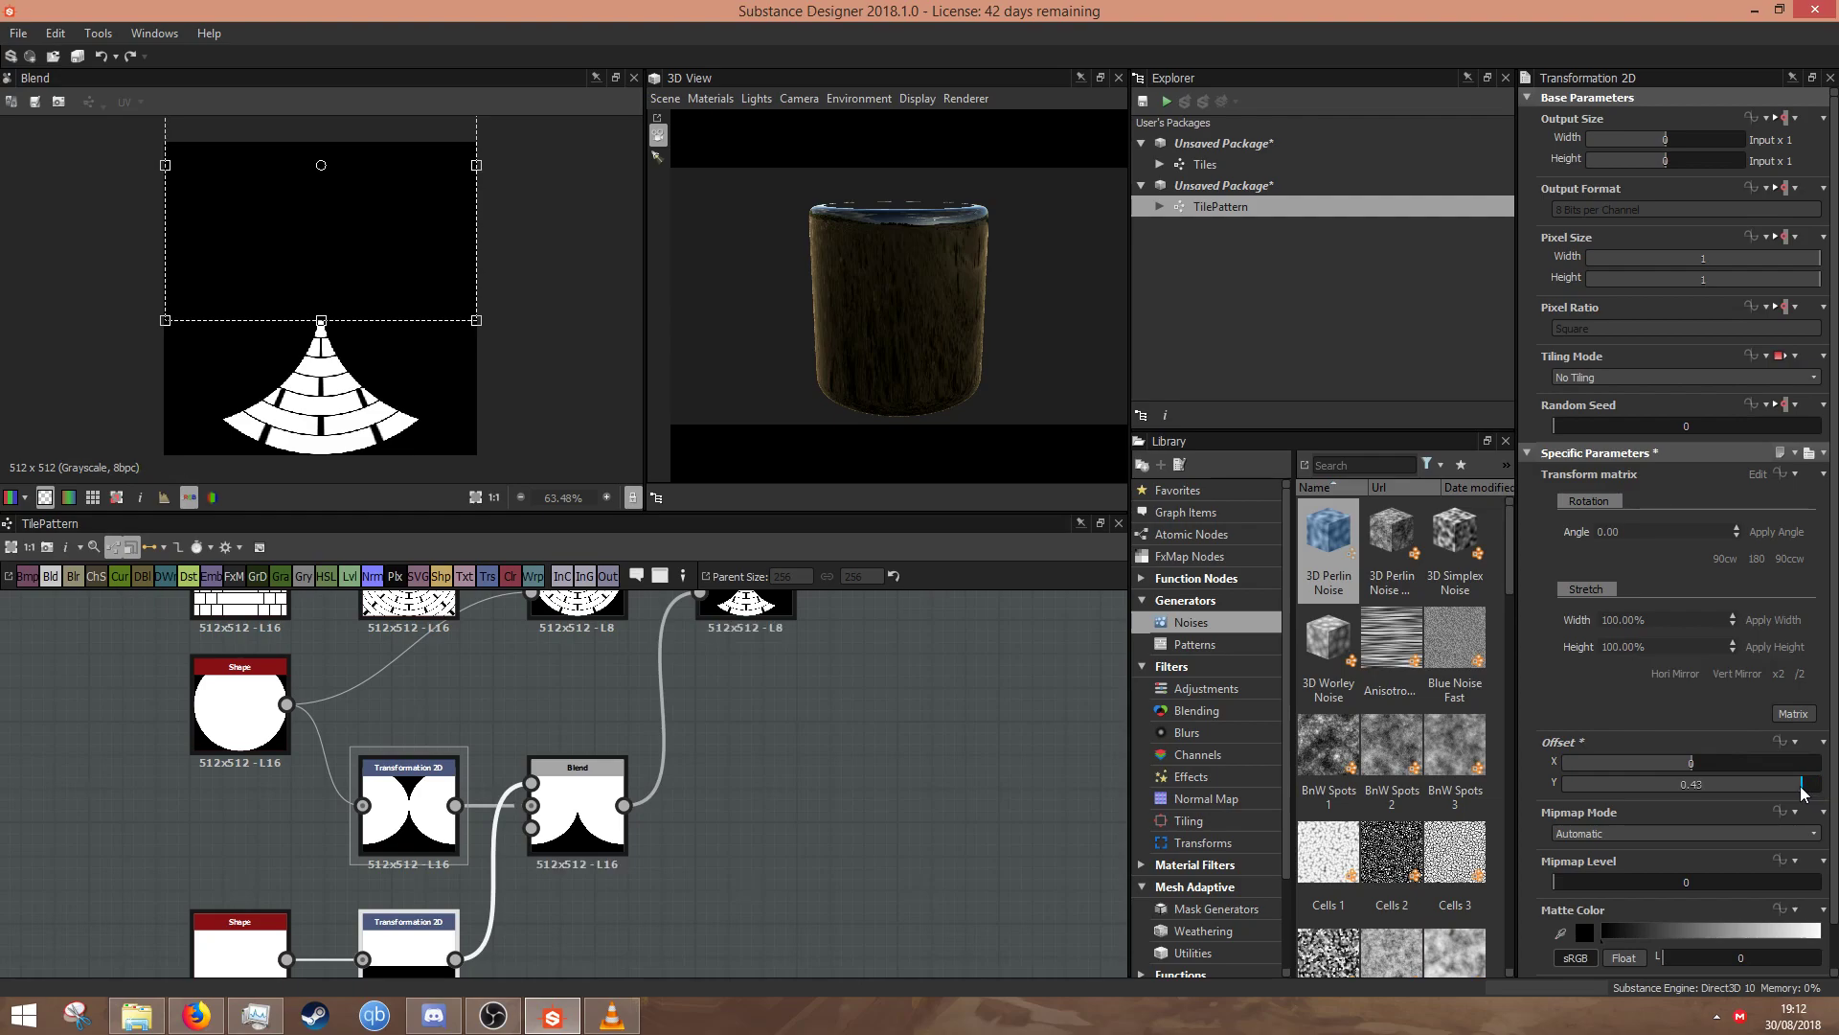
scroll(219, 359, "up", 1)
left_click(865, 700)
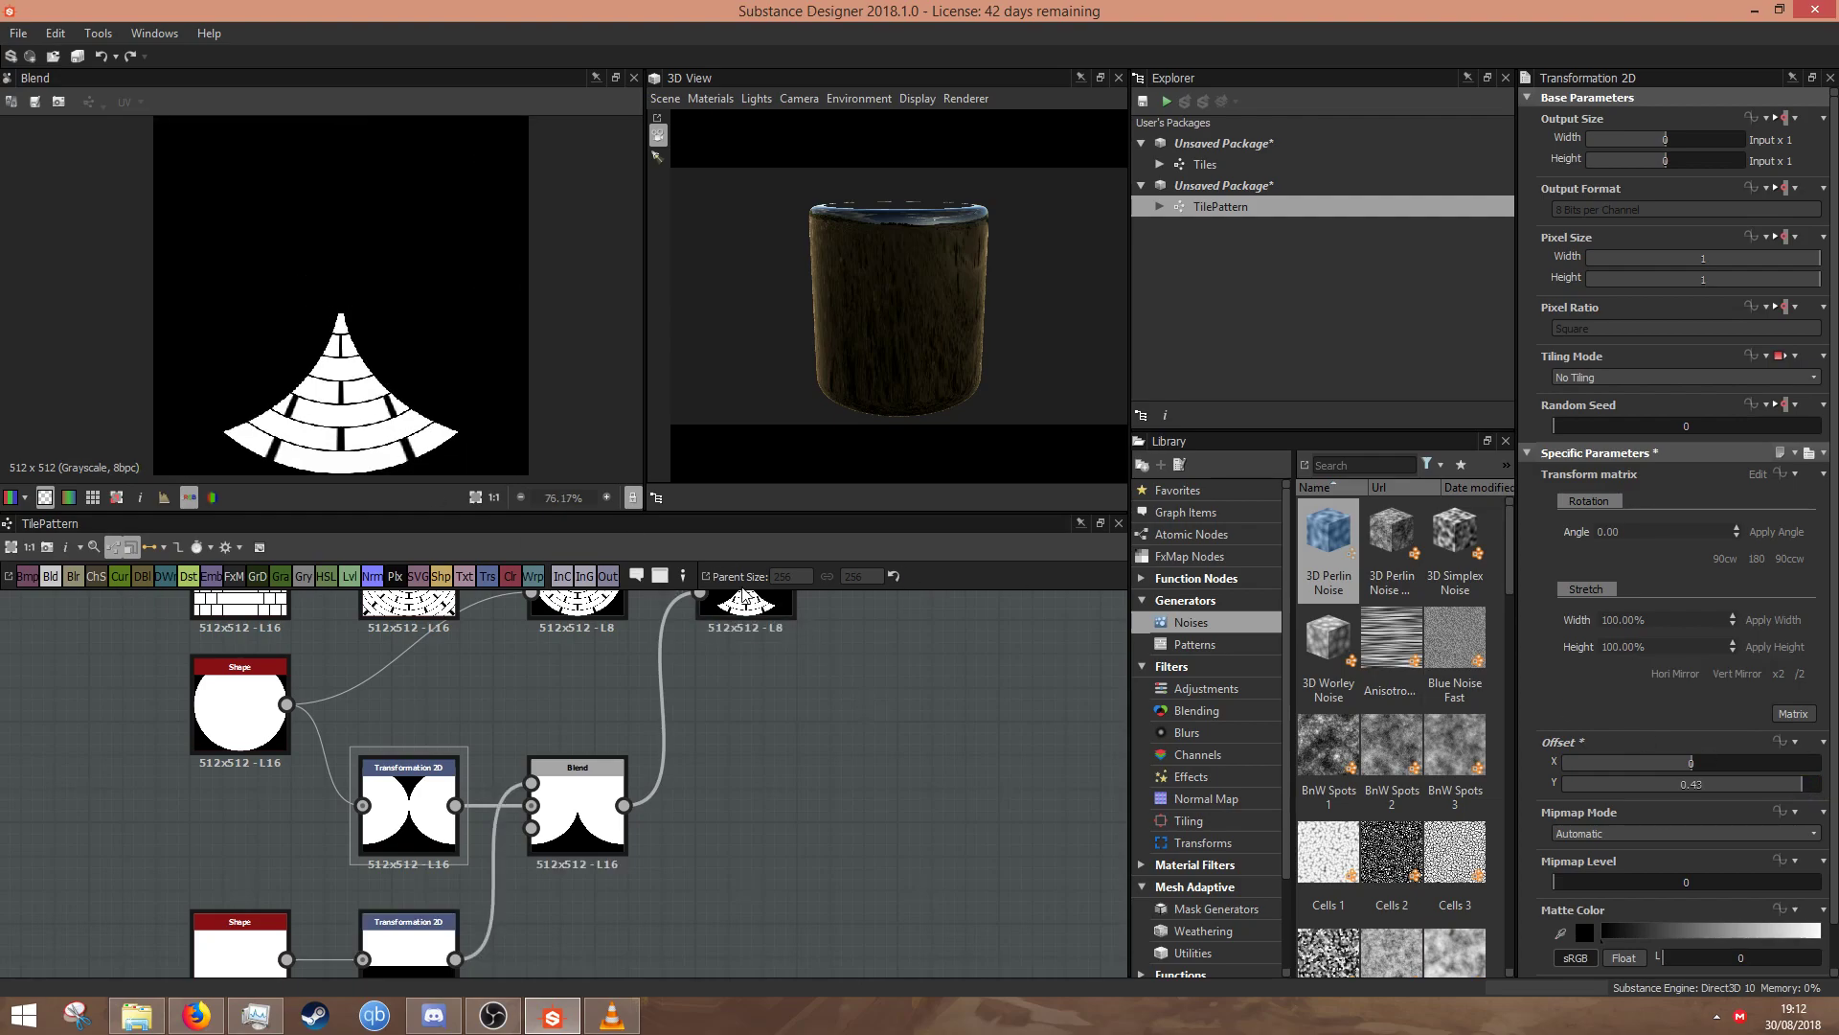
scroll(298, 311, "up", 1)
scroll(895, 677, "down", 2)
- Add a Transformation 2D node fed by the fan-shaped tile Blend and set its Y Offset to 0.5
middle_click_drag(862, 706, 984, 830)
middle_click_drag(951, 764, 489, 769)
left_click(593, 699)
left_click(490, 770)
scroll(491, 769, "up", 1)
scroll(490, 770, "up", 3)
scroll(330, 369, "down", 2)
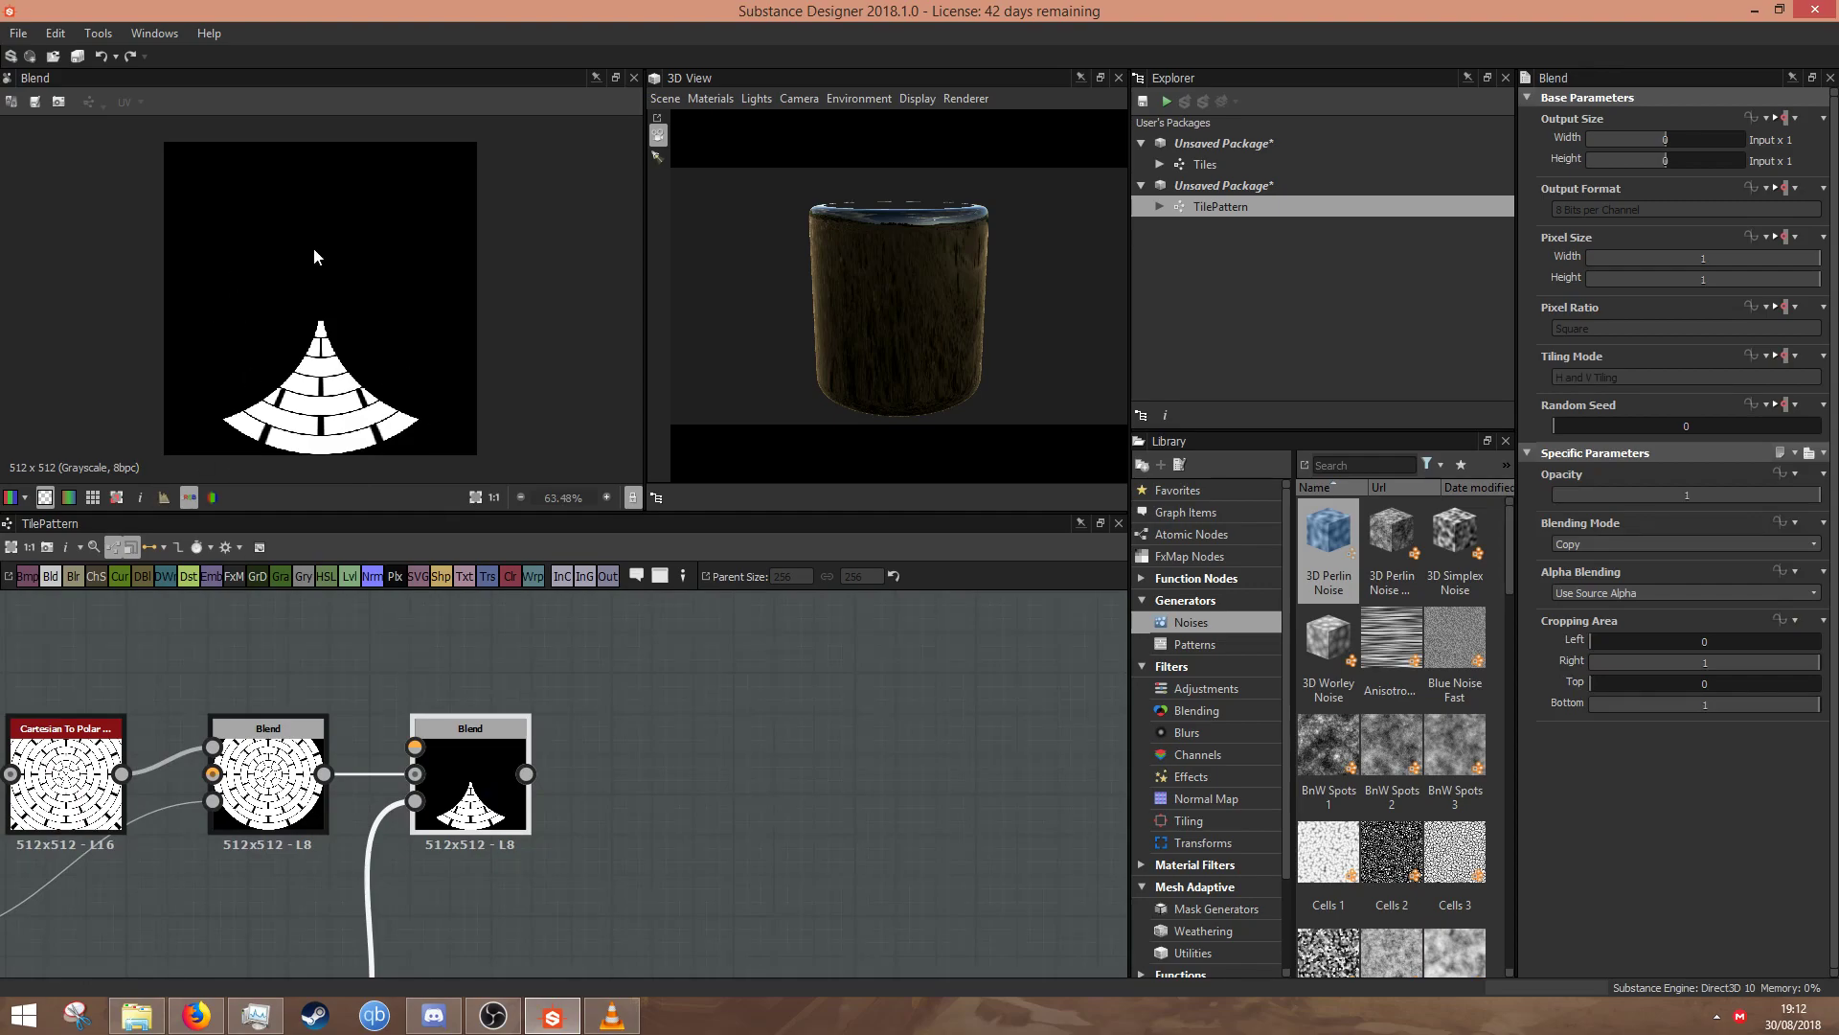
scroll(515, 757, "up", 2)
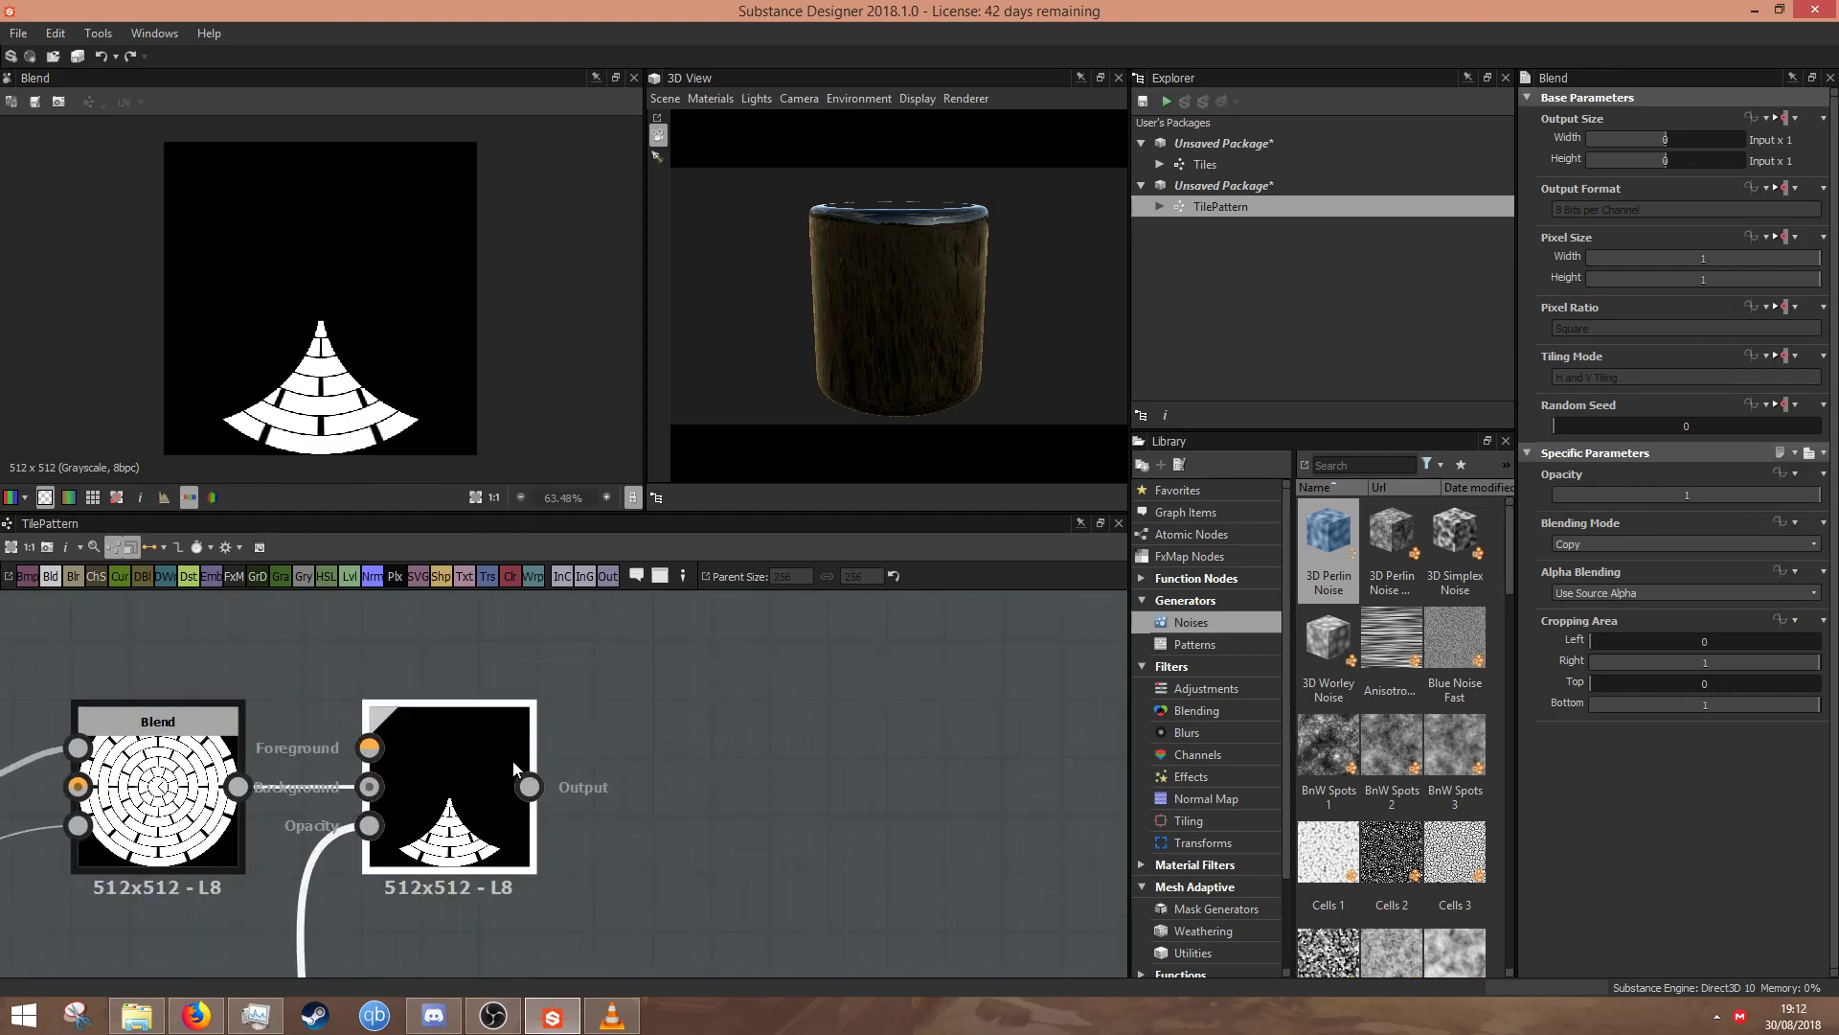
key("space")
type("t")
left_click(588, 447)
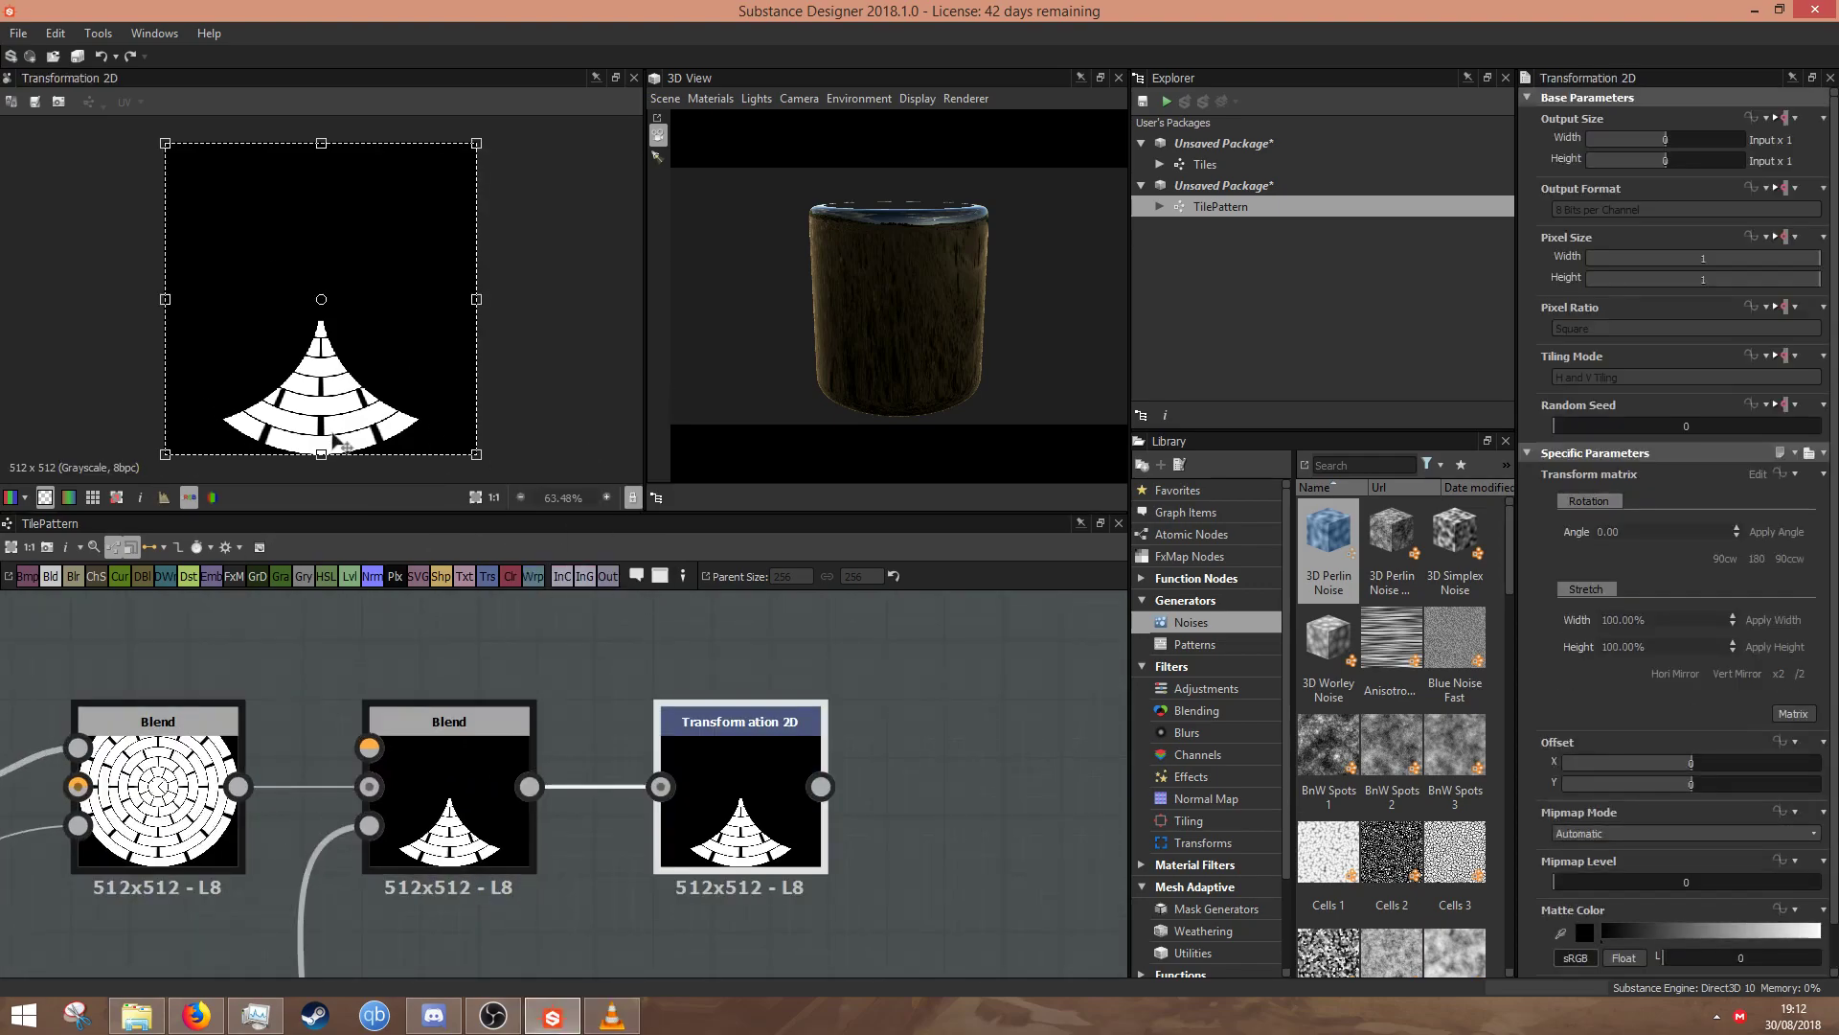
left_click_drag(1694, 785, 1829, 793)
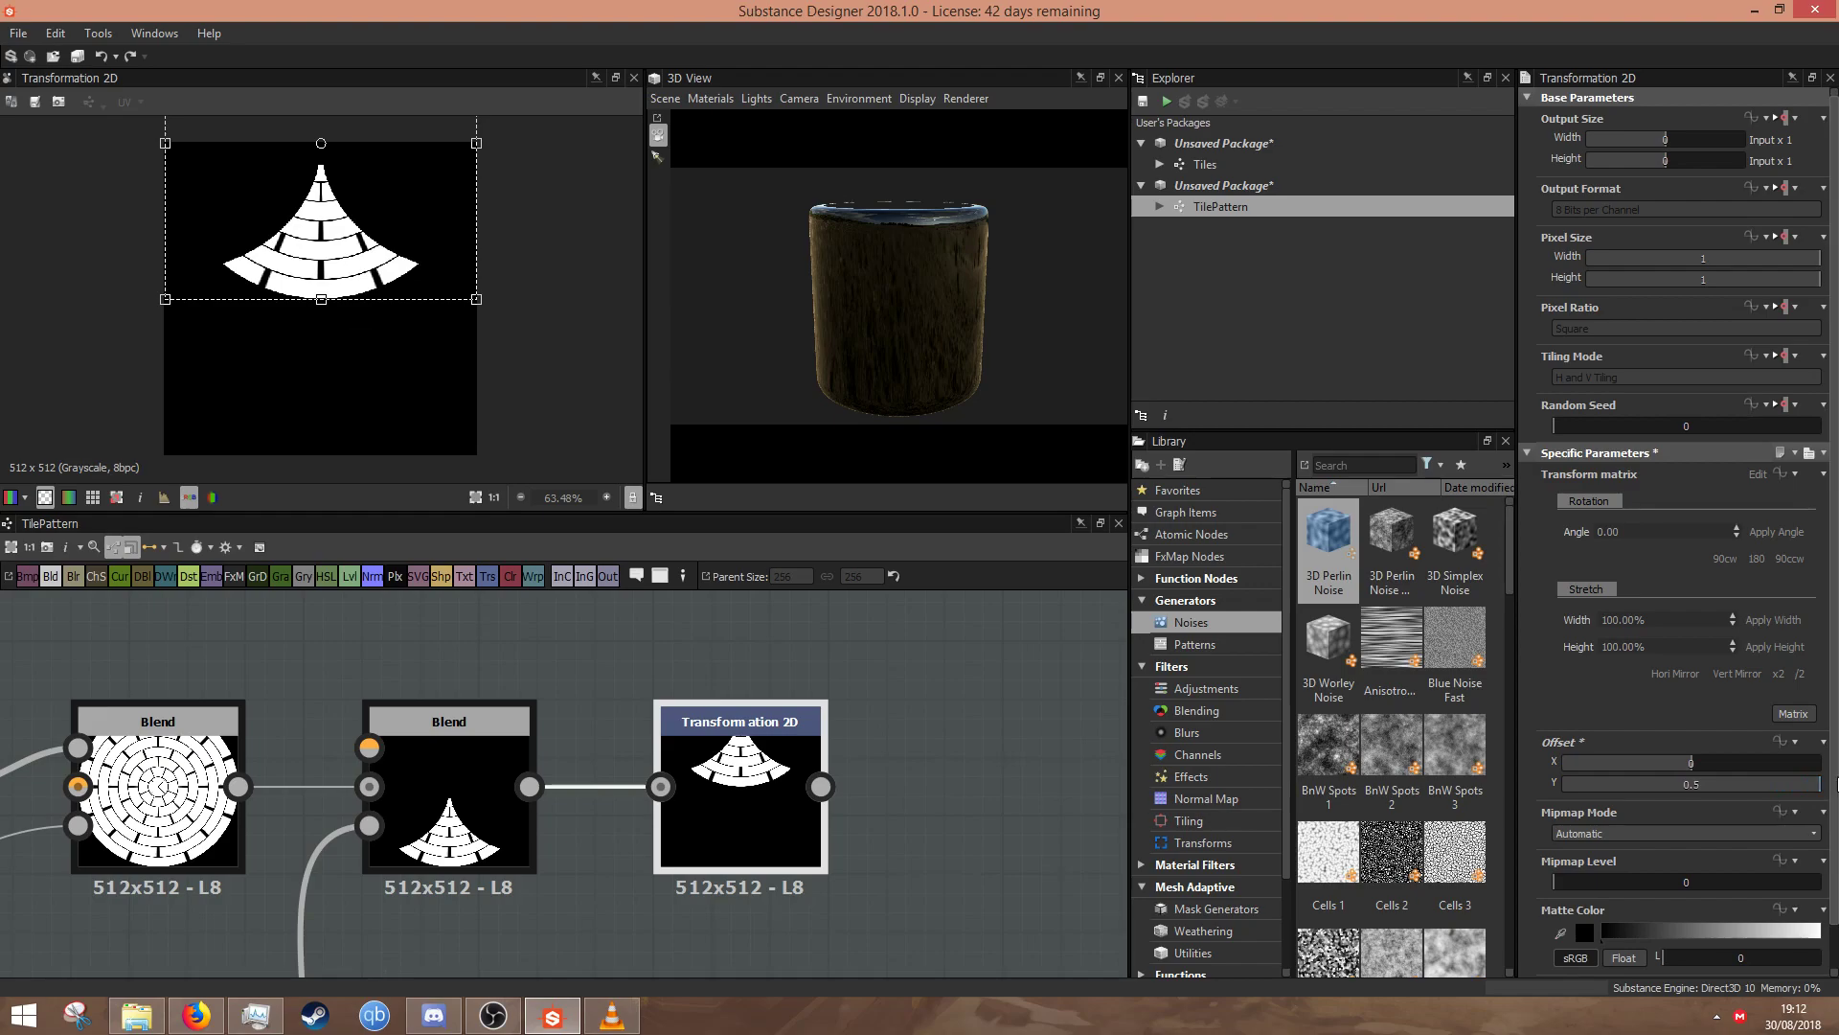
- Move the fan's Transformation 2D node below the main row of Blend nodes
left_click(955, 831)
left_click_drag(762, 842, 651, 973)
middle_click_drag(784, 683, 755, 424)
left_click_drag(561, 721, 506, 839)
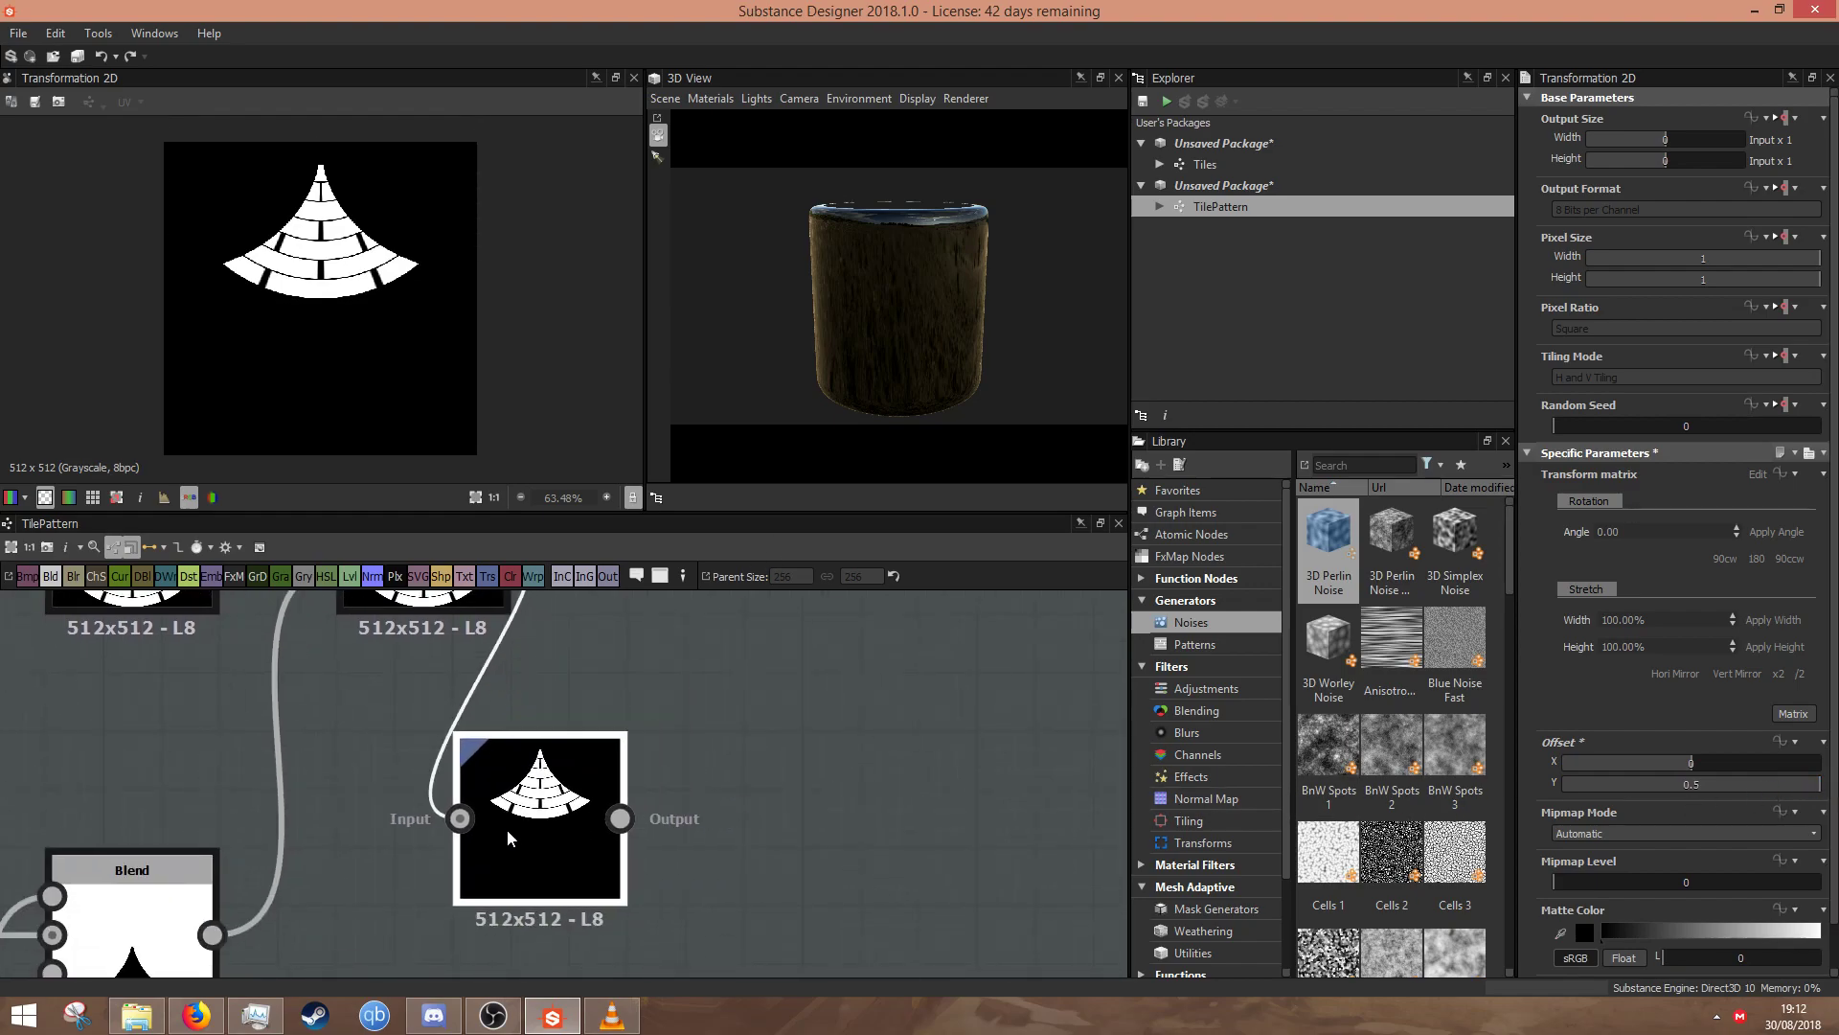
middle_click_drag(720, 765, 669, 867)
- Add a Blend node fed by the fan-shaped tile Blend and space it apart from the Transformation 2D node
left_click(376, 673)
middle_click_drag(670, 655, 642, 773)
key("space")
type("b")
left_click(715, 431)
middle_click_drag(485, 814, 617, 693)
left_click_drag(596, 669, 552, 961)
scroll(830, 785, "down", 3)
left_click_drag(832, 733, 913, 735)
left_click_drag(733, 867, 777, 867)
- Connect the offset fan's Transformation 2D to the new Blend's Foreground and set its Blending Mode to Max (Lighten)
left_click(661, 759)
double_click(808, 885)
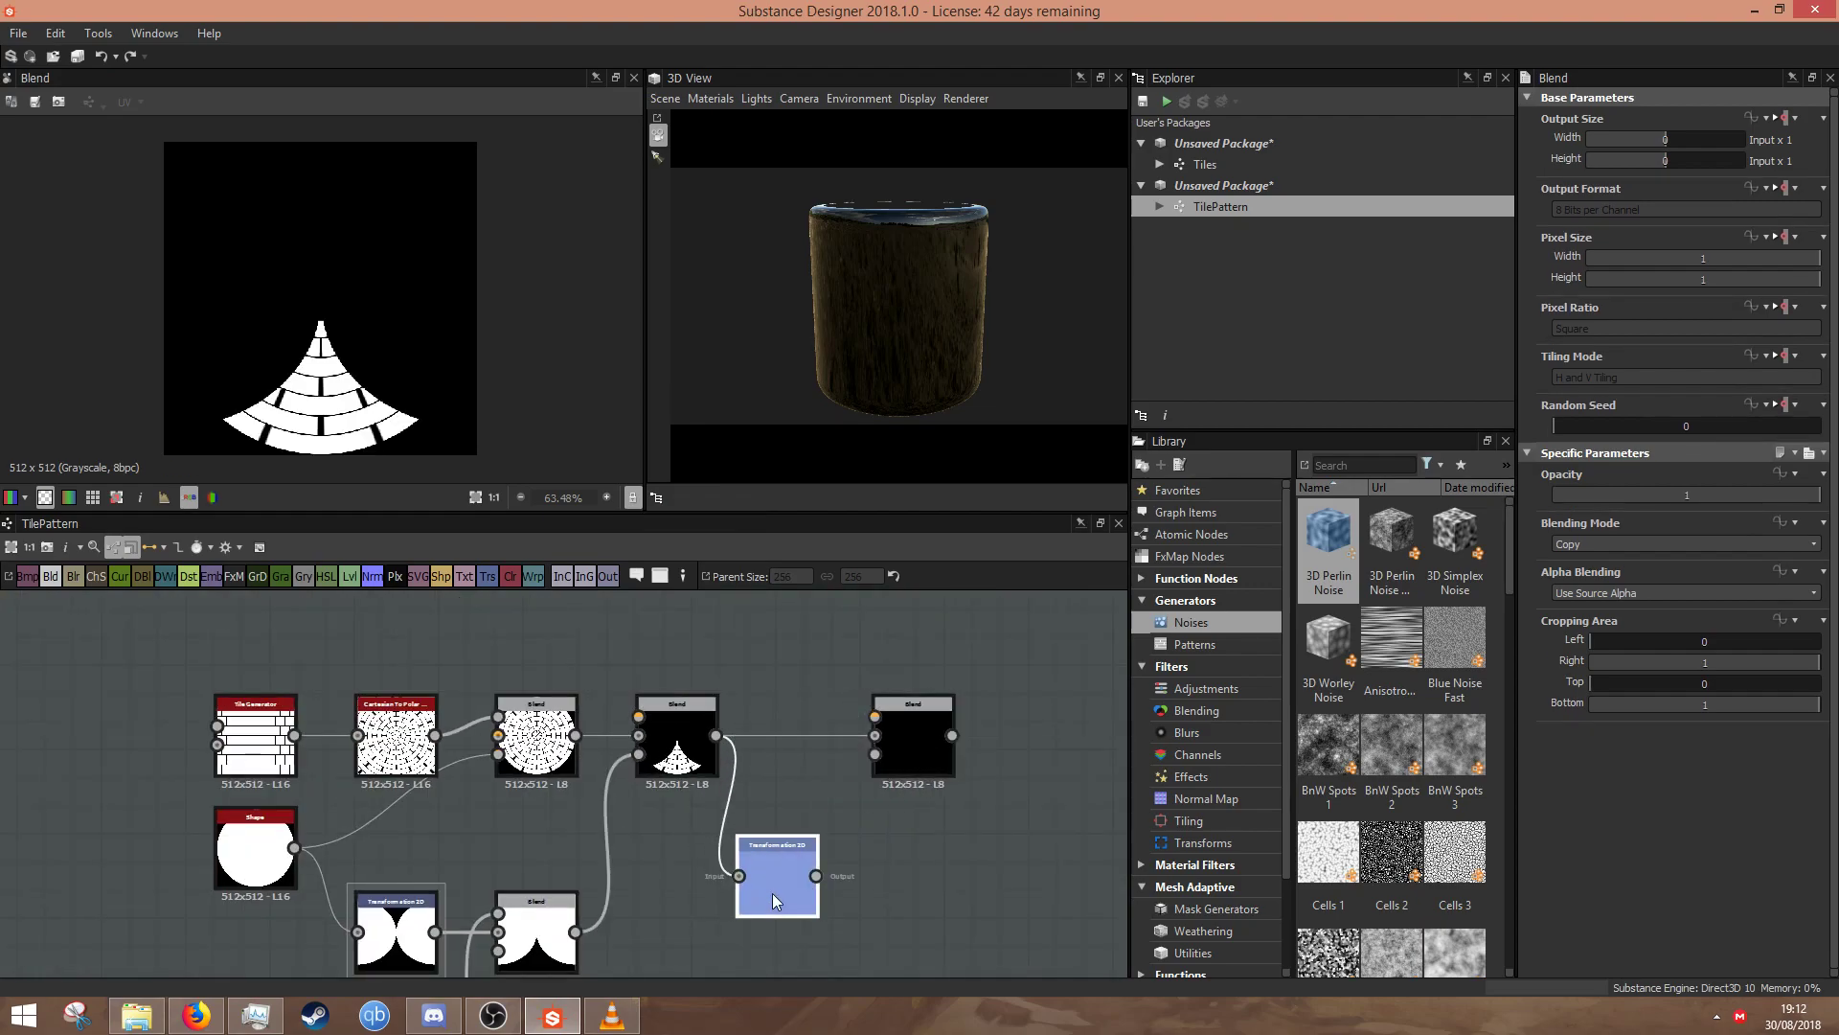
left_click_drag(816, 876, 874, 717)
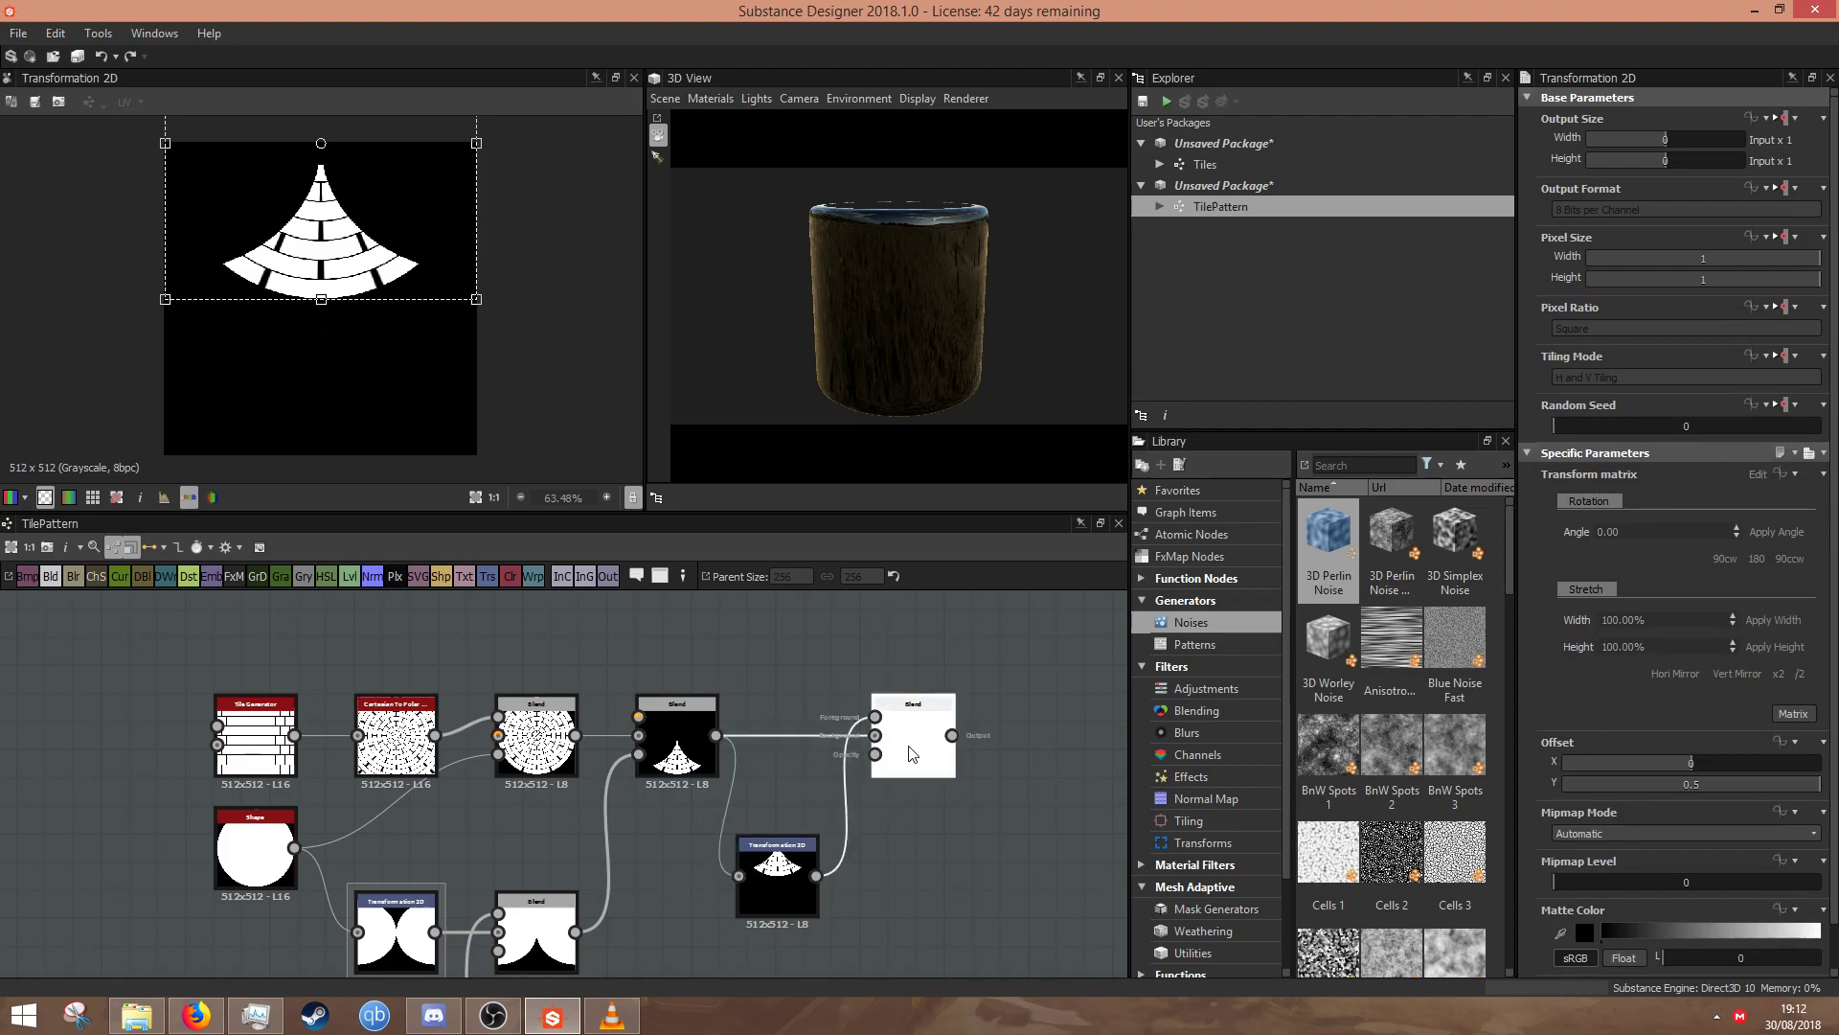
double_click(914, 740)
left_click(1613, 544)
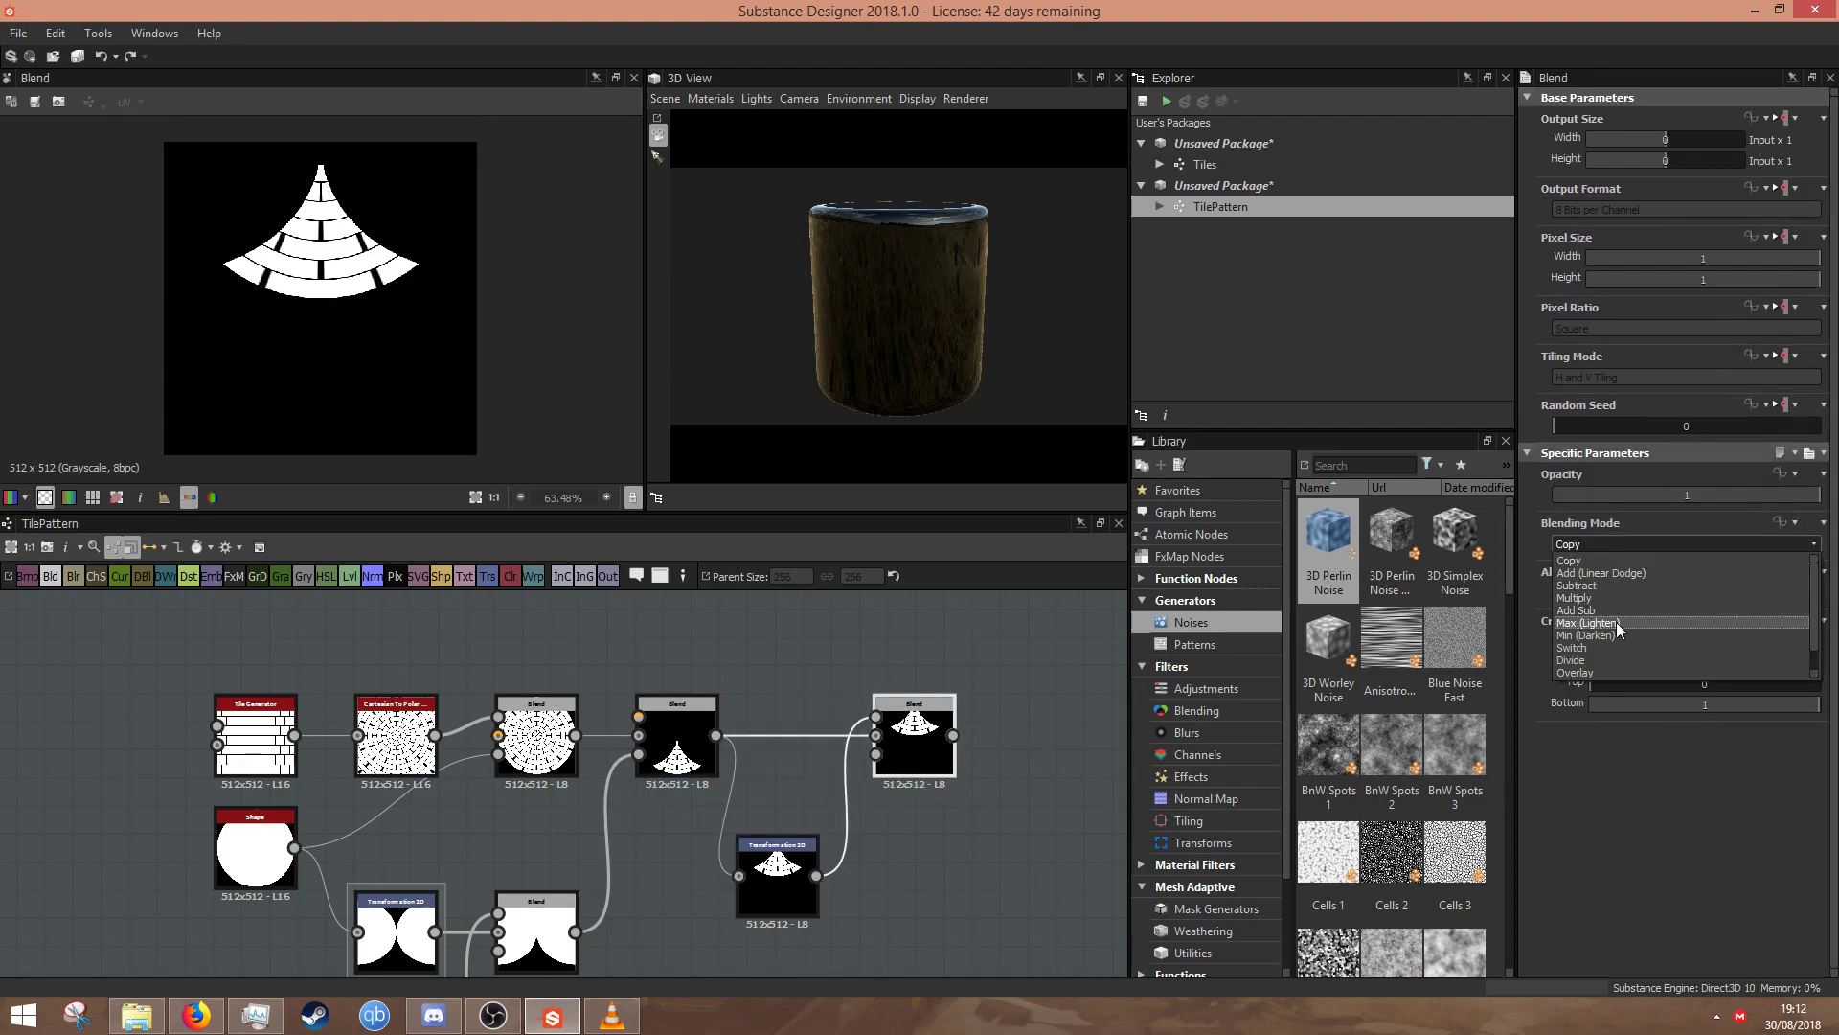
left_click(1591, 623)
scroll(266, 330, "down", 3)
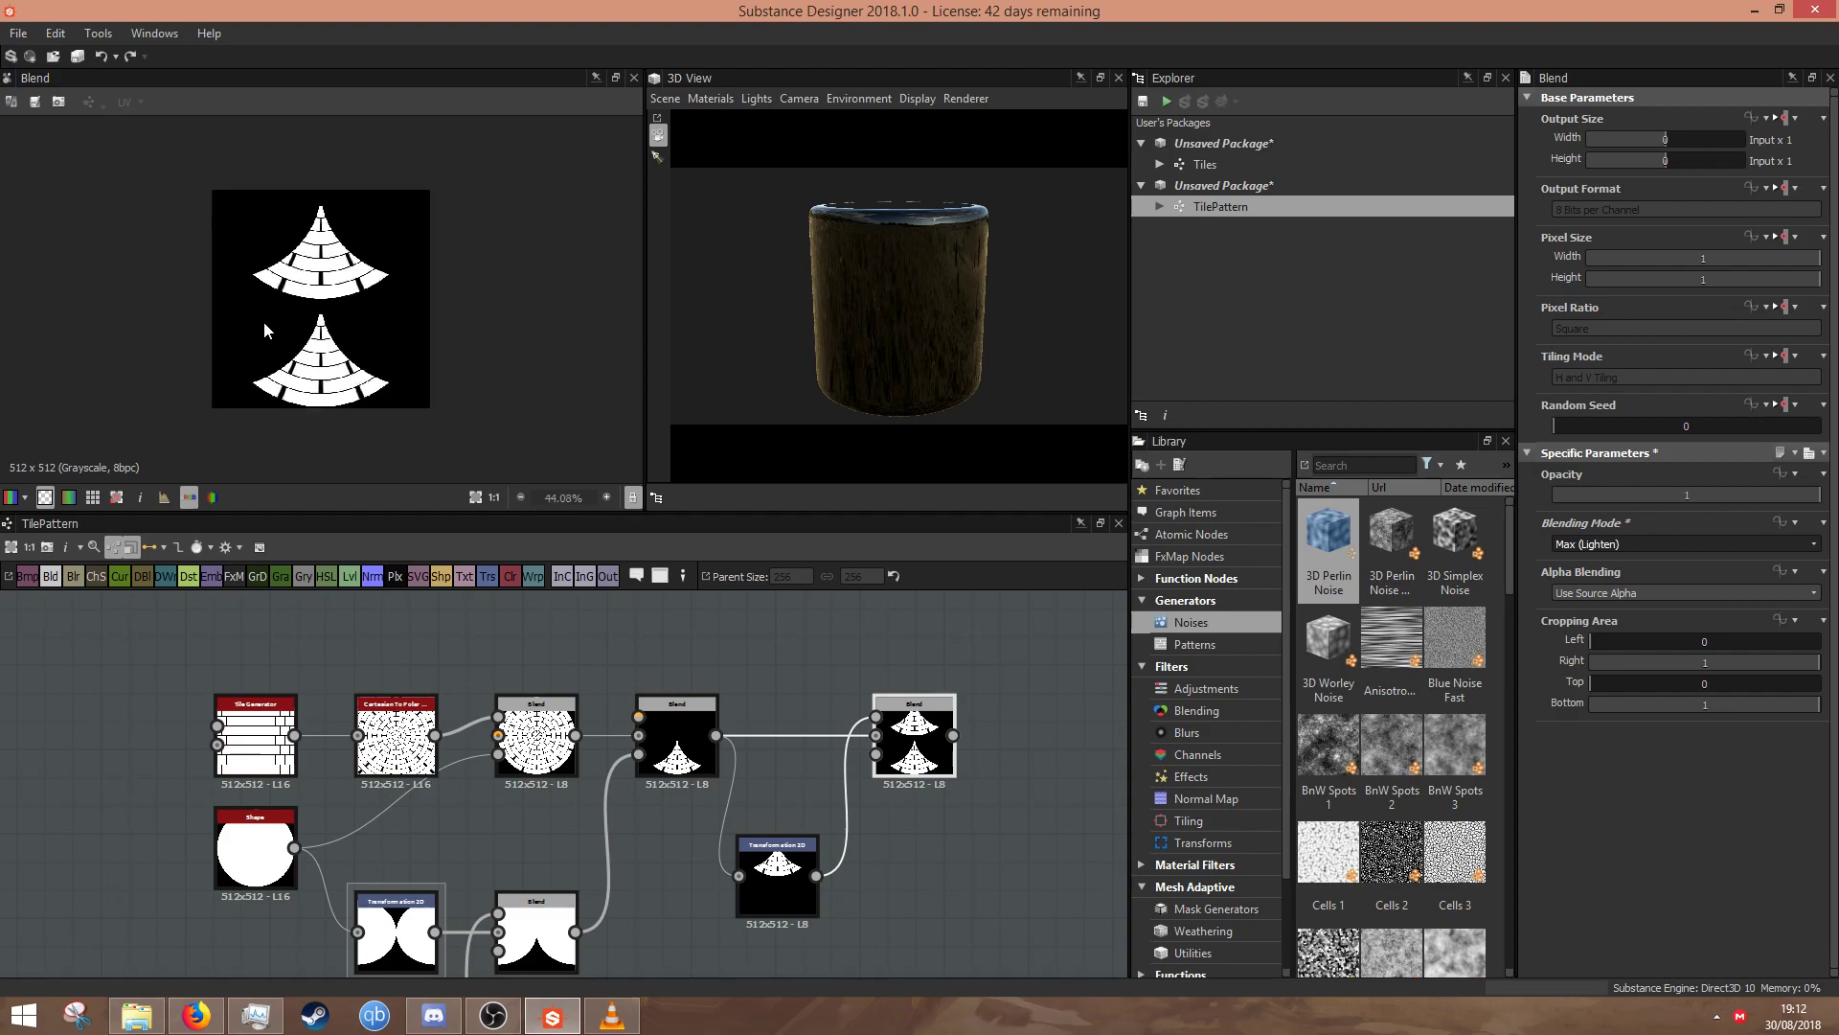
scroll(265, 330, "up", 3)
- Add a Transformation 2D node fed by the stacked-fans Blend, set its X Offset to 0.5 and place it below
middle_click_drag(923, 758, 725, 682)
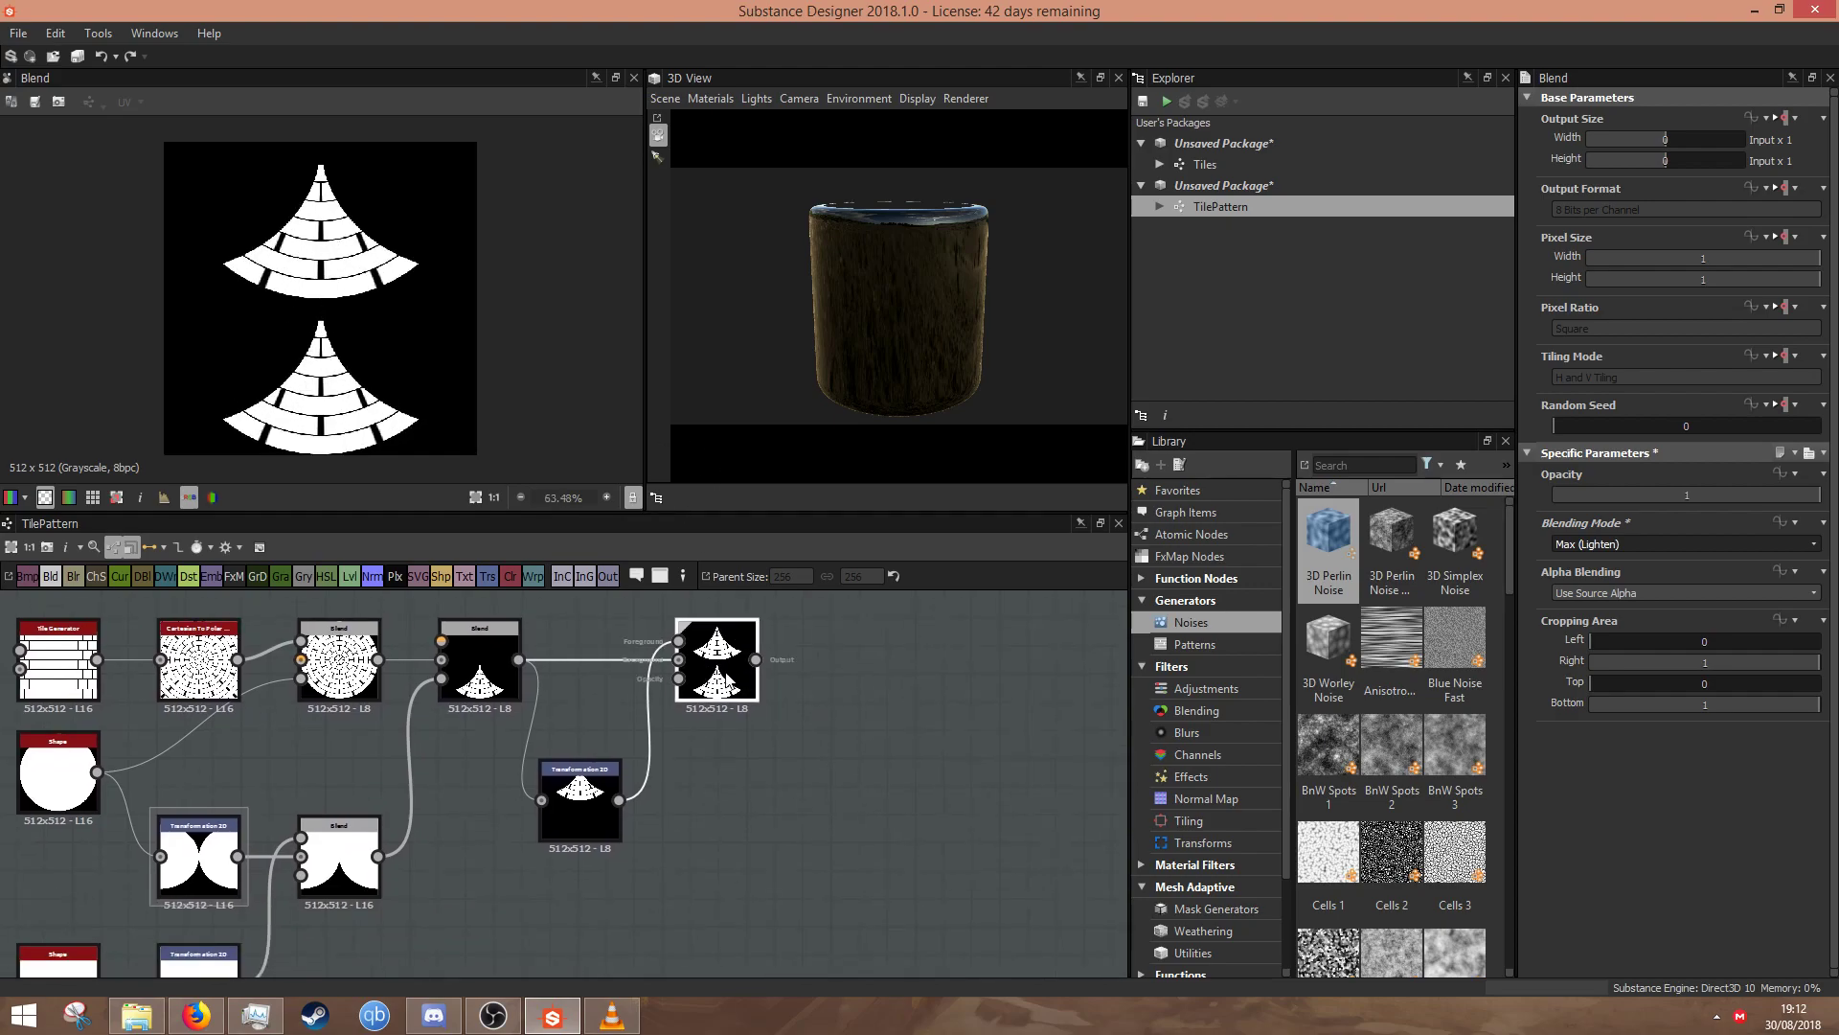
key("space")
type("t")
left_click(820, 454)
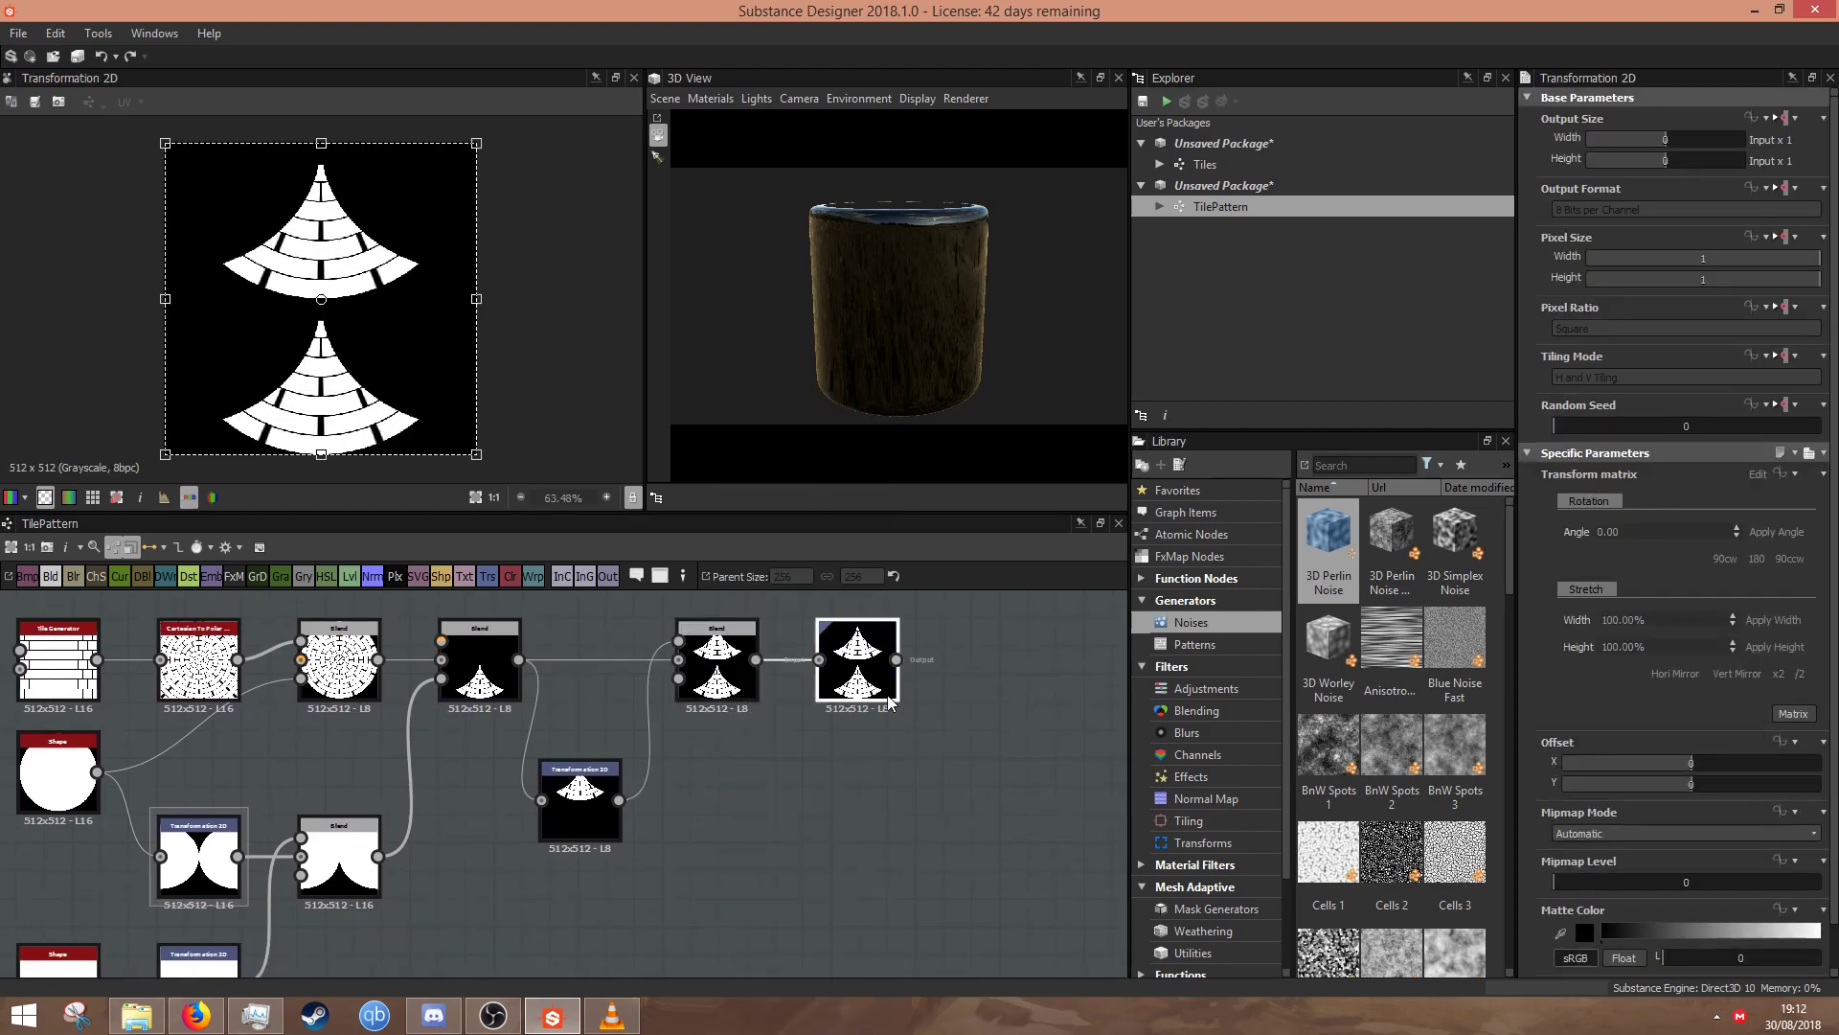
left_click_drag(1691, 767, 1820, 768)
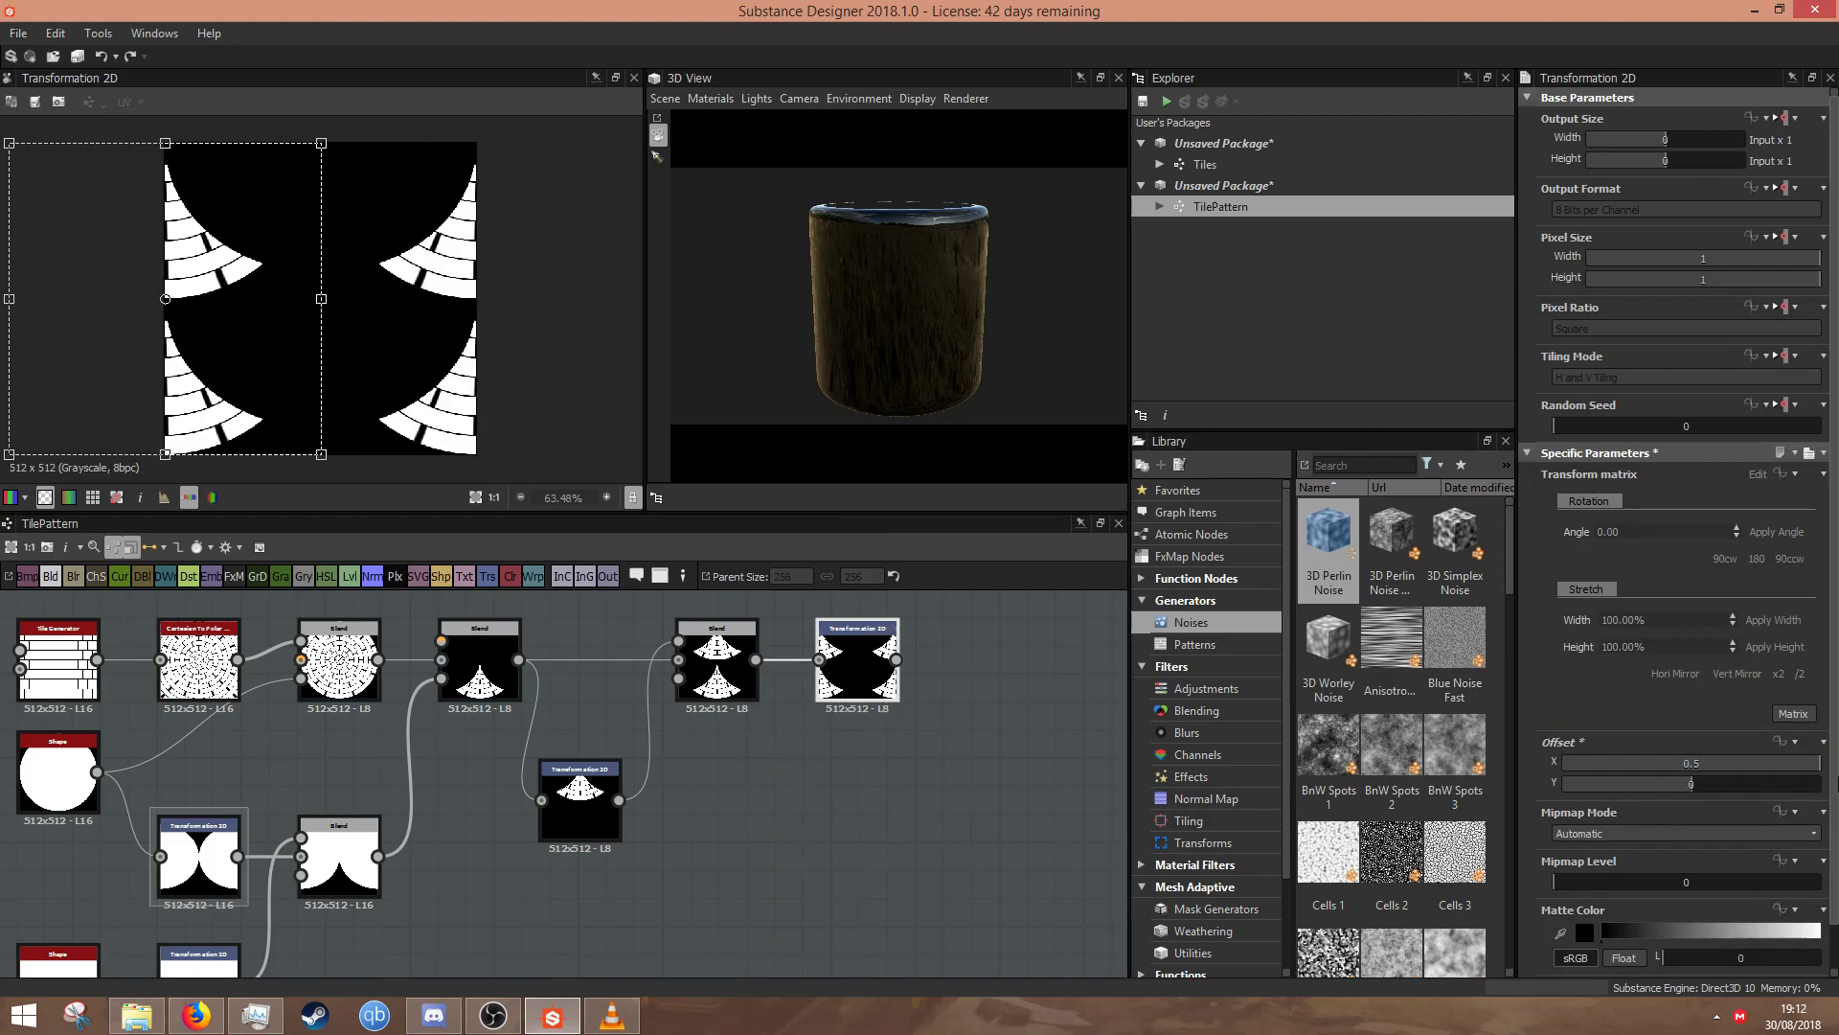
left_click_drag(852, 678, 728, 817)
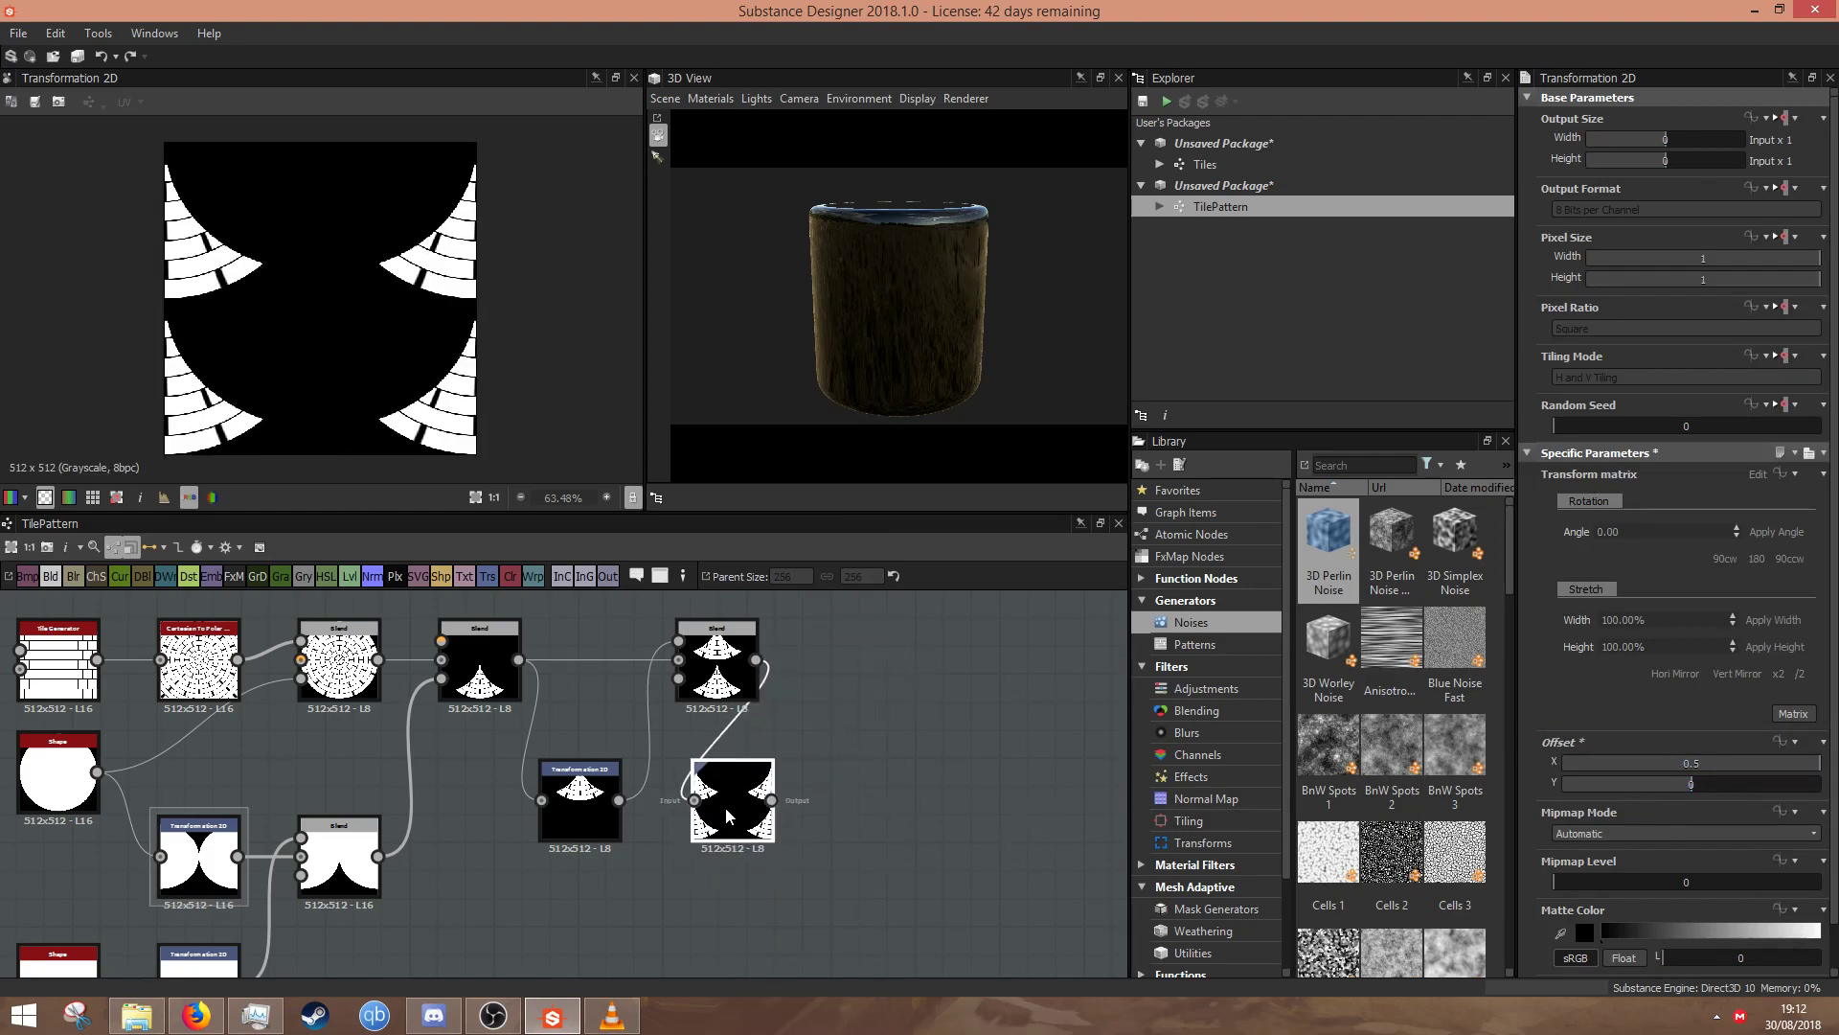
- Add a Blend node combining the stacked fans with their horizontally offset copy and set its Blending Mode to Max (Lighten)
left_click(876, 667)
key("space")
type("b")
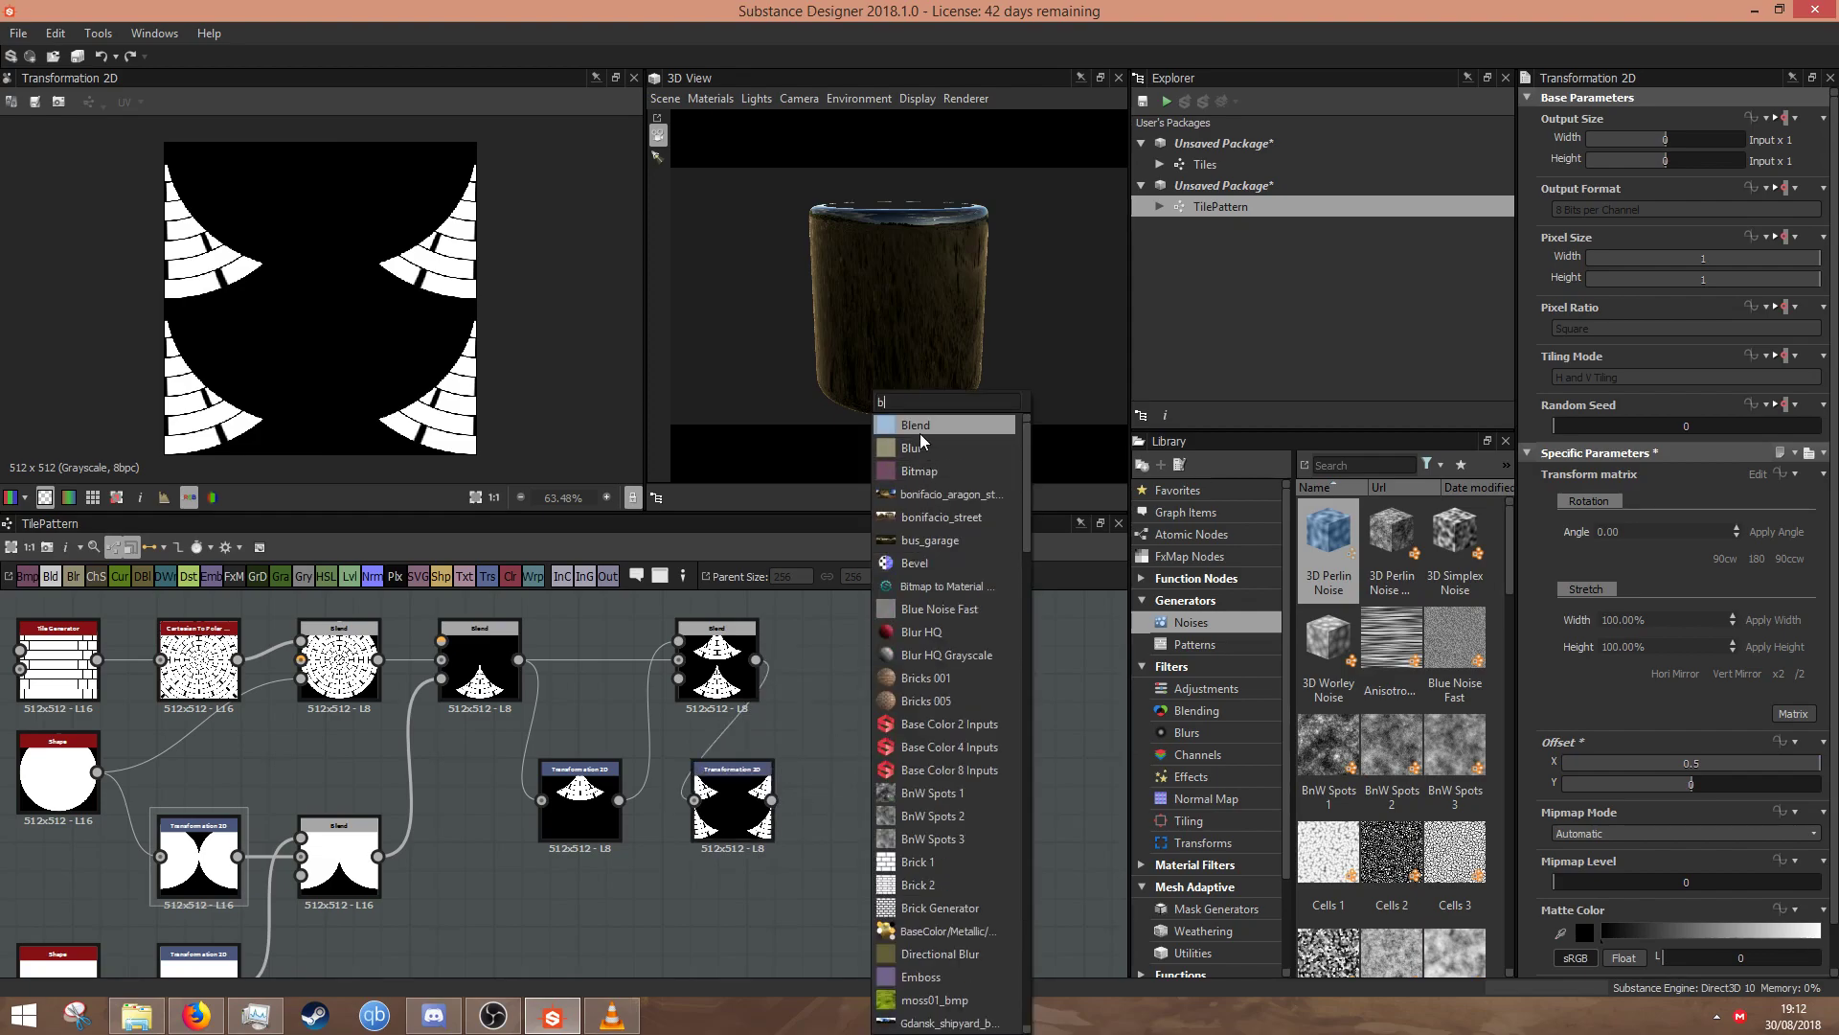
left_click(921, 429)
left_click_drag(822, 676, 836, 641)
left_click(1636, 544)
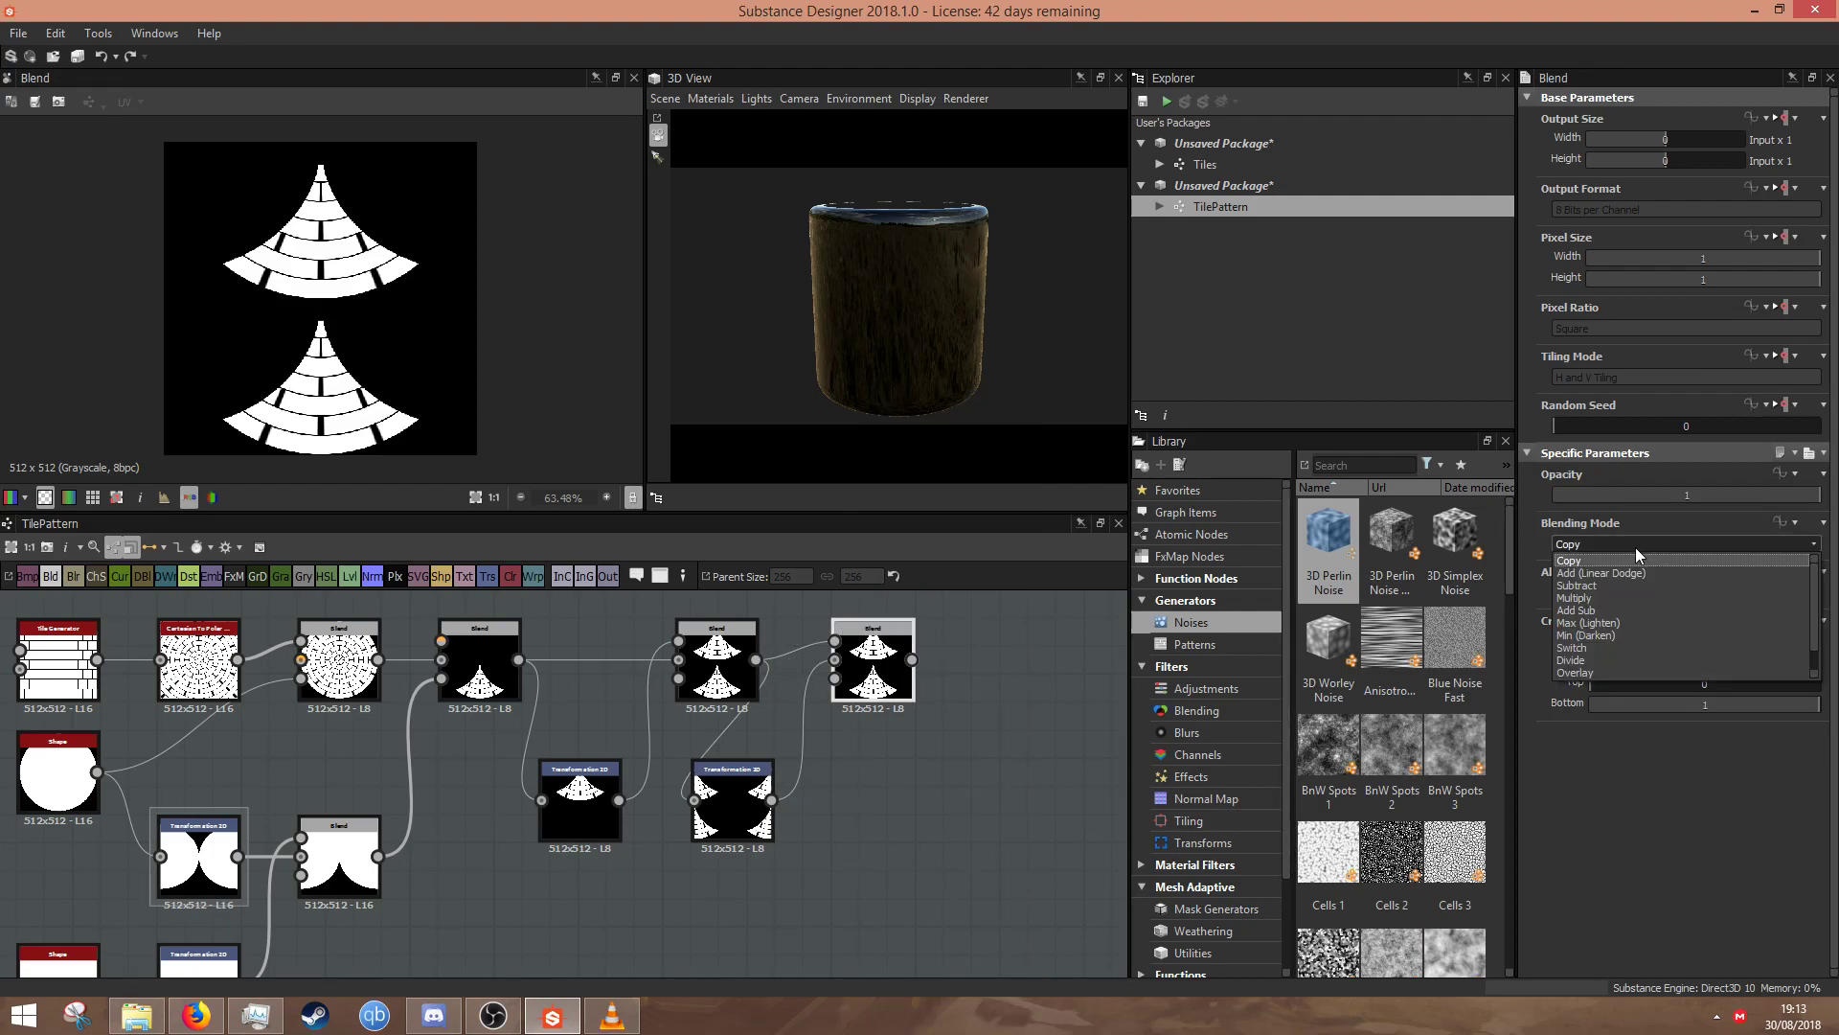
left_click(1615, 618)
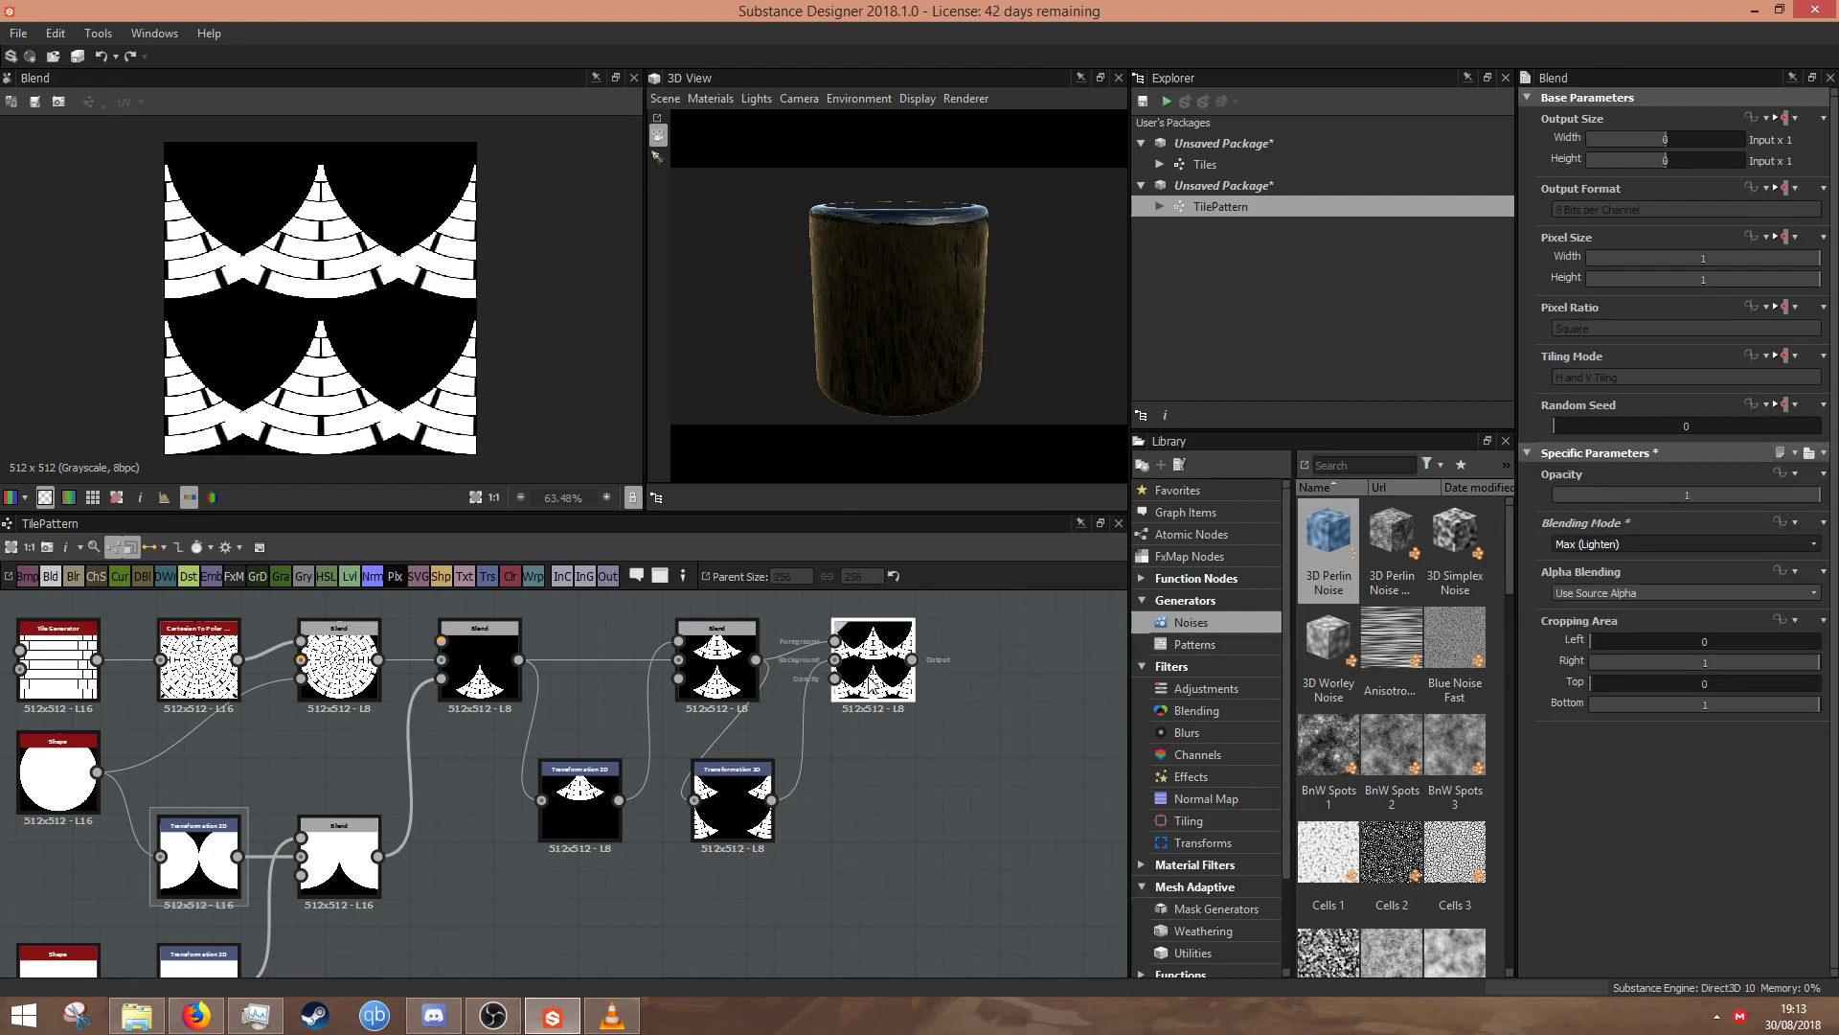
- Set the Y Offset of the horizontally offset fans' Transformation 2D node to 0.25 and preview the final Blend
left_click(744, 814)
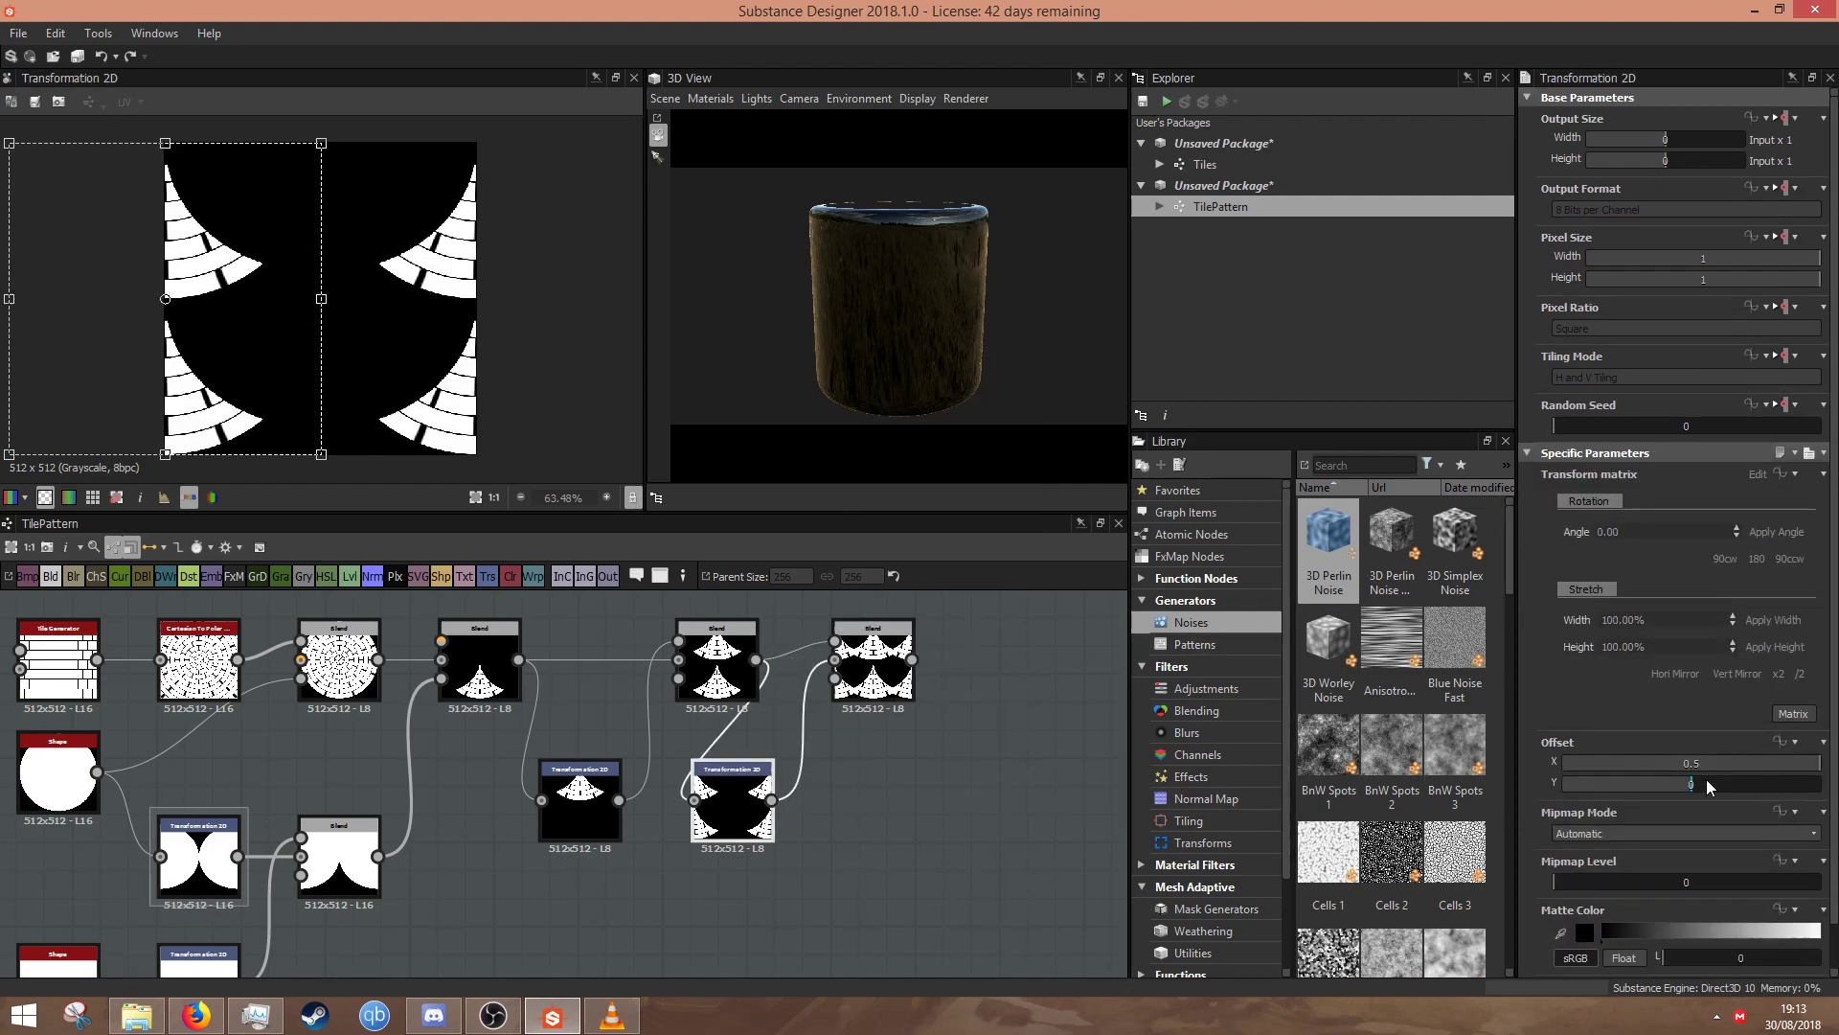
left_click_drag(1705, 784, 1759, 782)
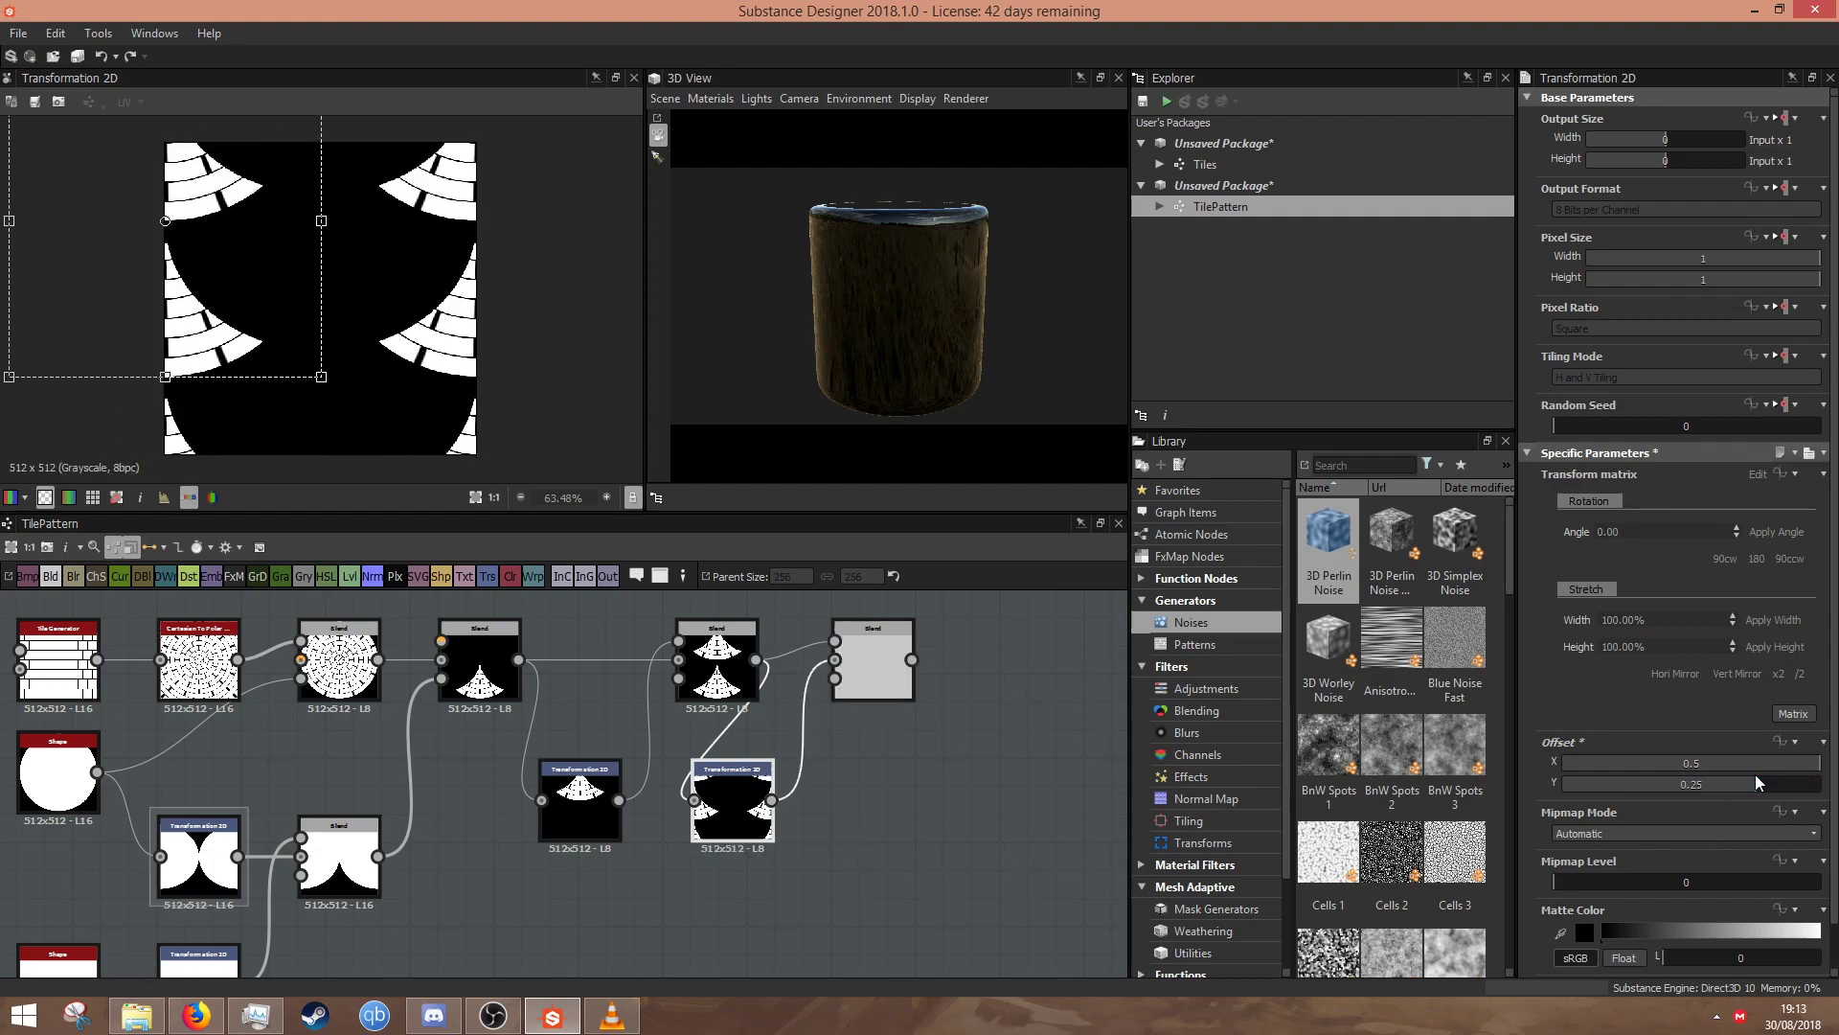
left_click(883, 698)
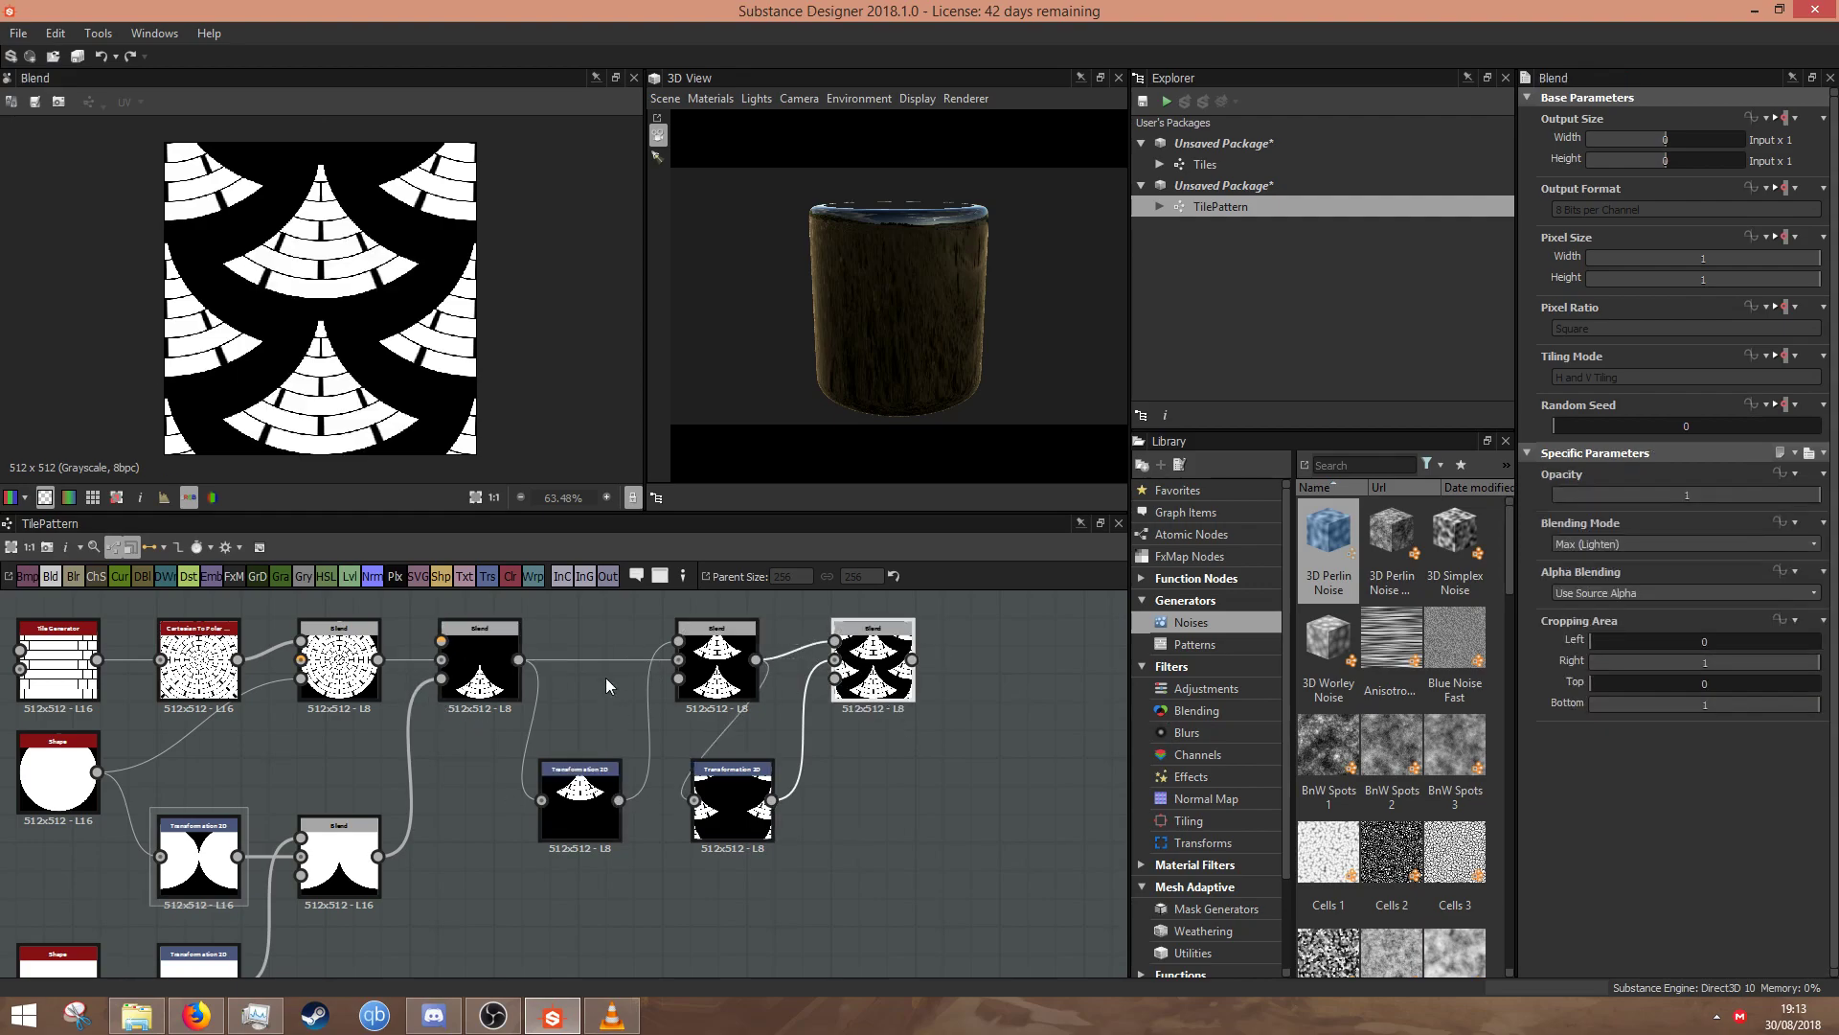
- Move the last two Blend nodes and their Transformation 2D nodes away from the fan Blend to make room
left_click_drag(595, 637, 905, 819)
left_click_drag(574, 809, 754, 810)
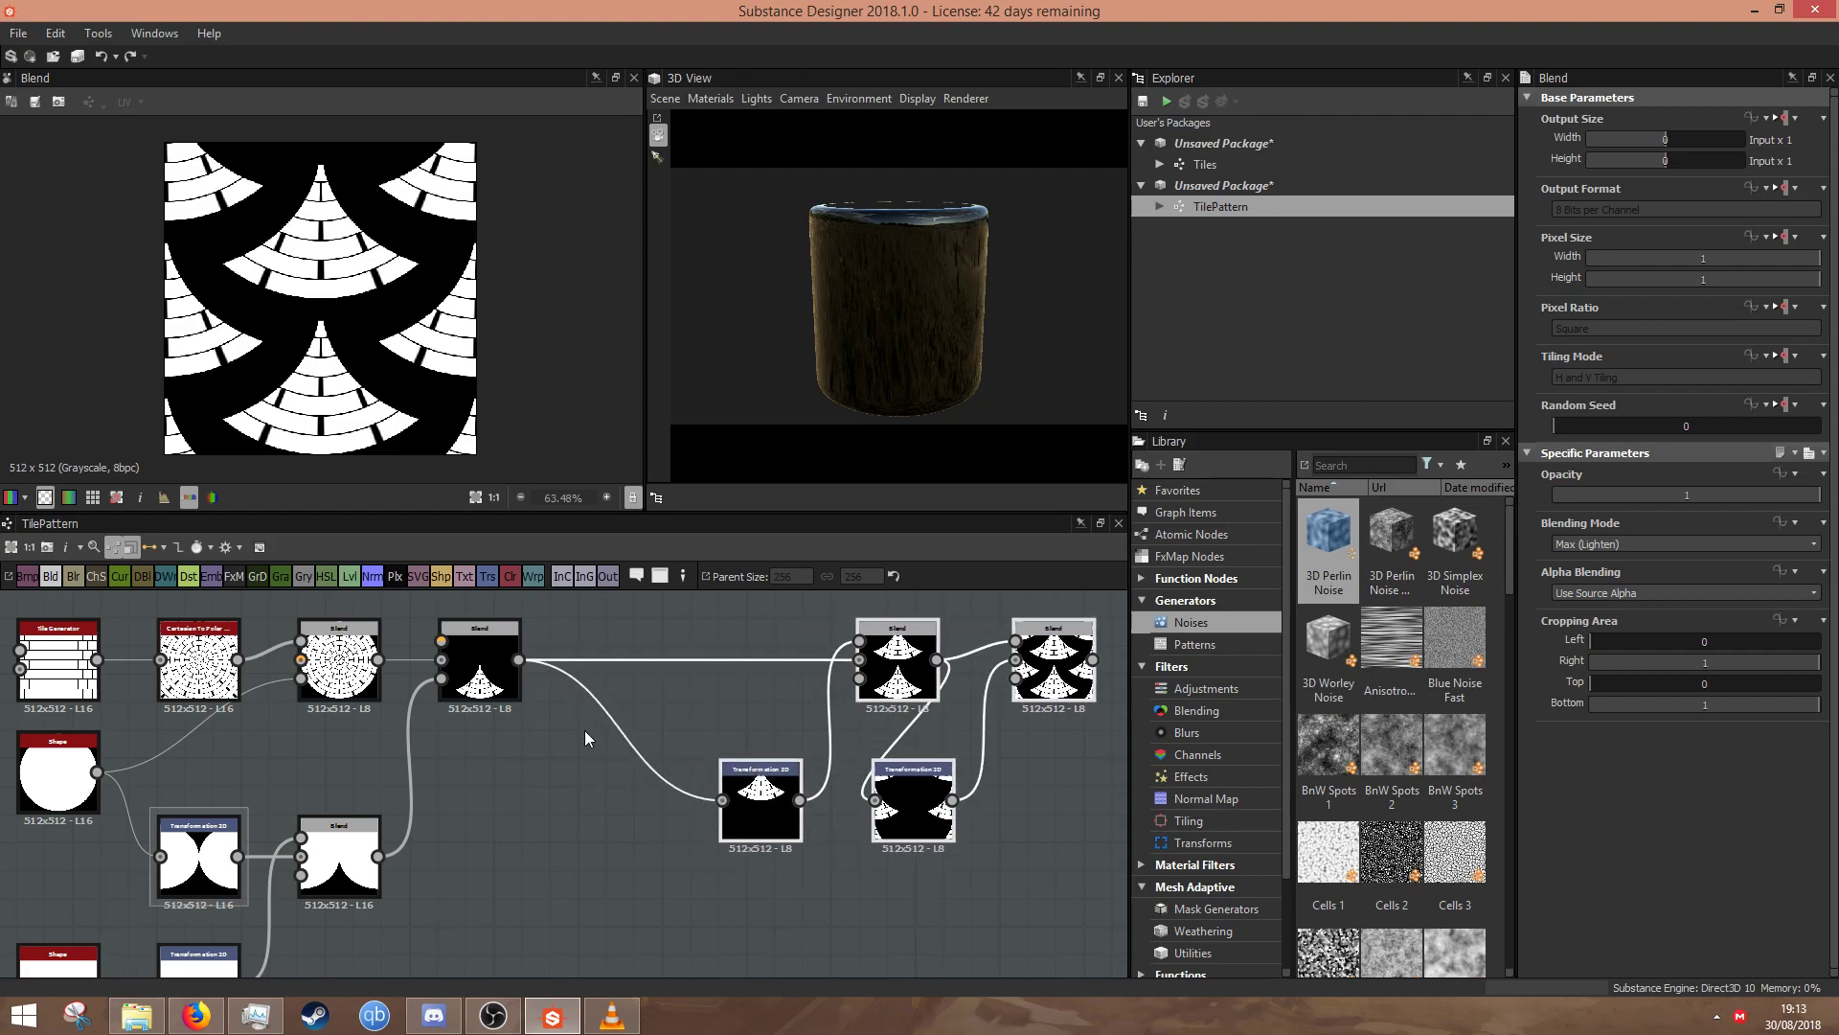
scroll(258, 355, "down", 3)
scroll(258, 355, "up", 3)
- Insert a Transformation 2D node directly after the fan-shaped tile Blend, ahead of the stacking nodes
left_click(479, 670)
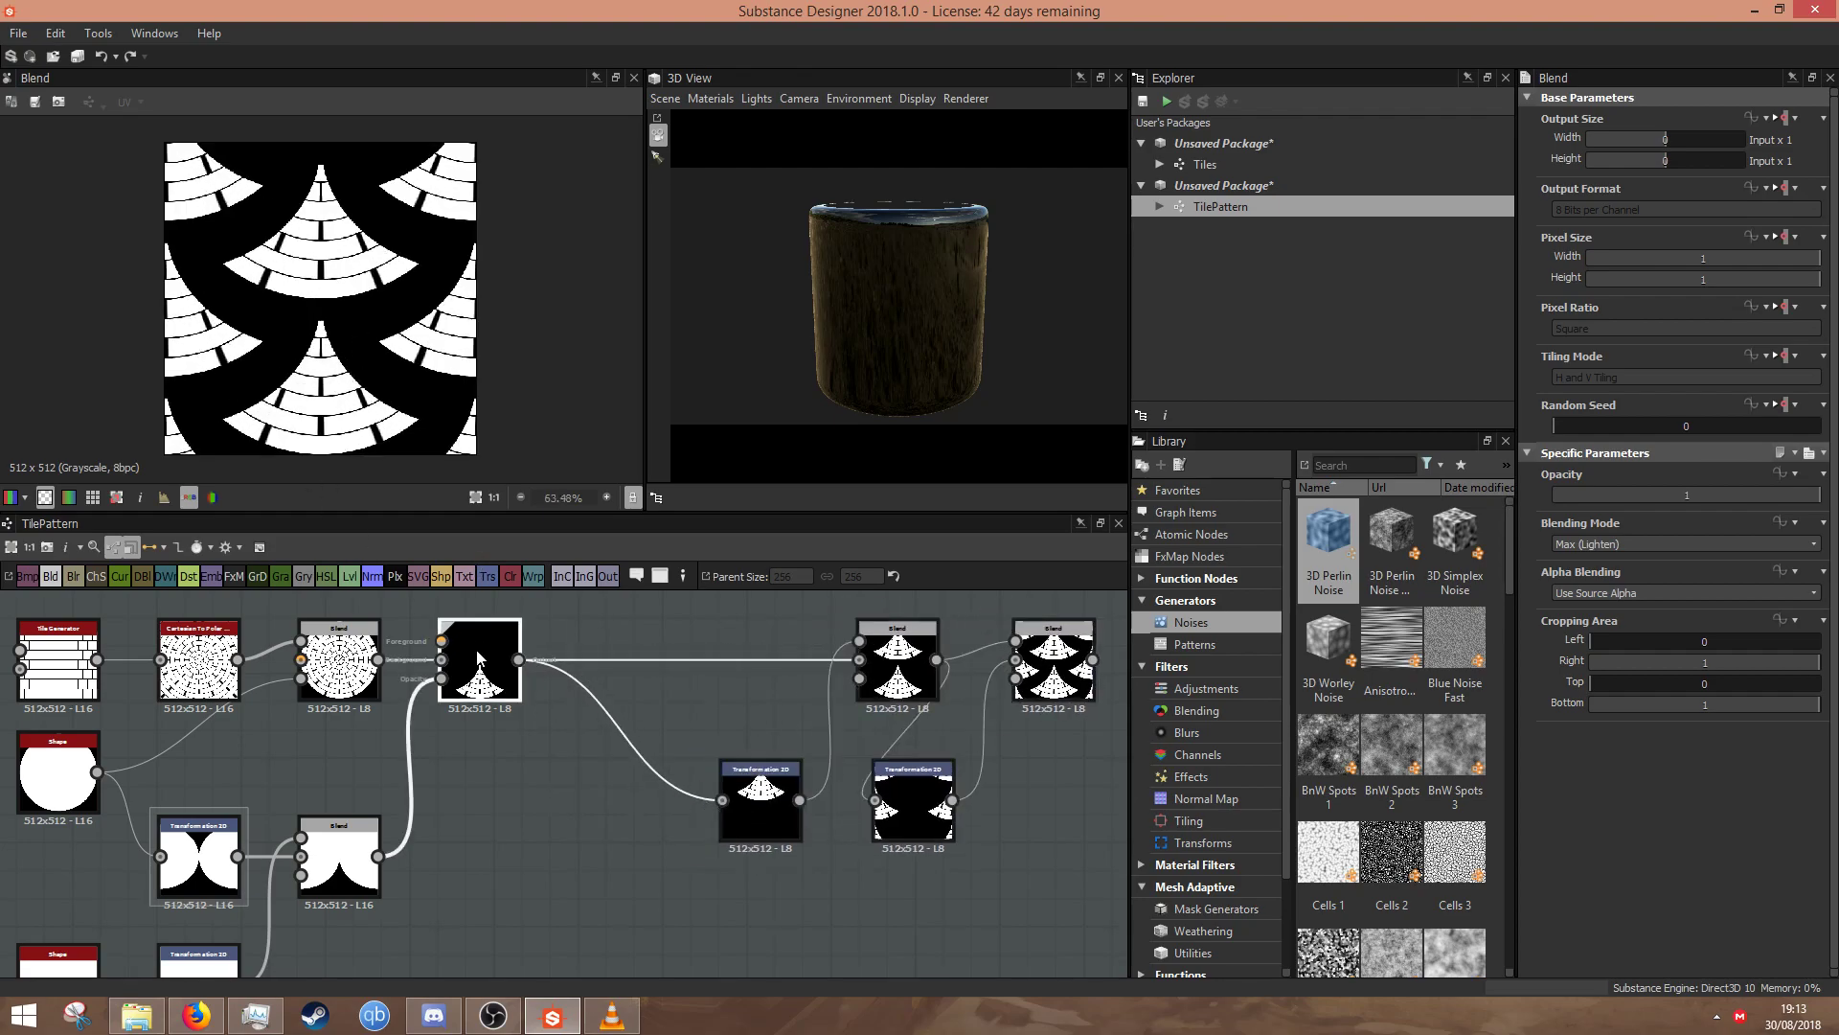
key("space")
type("t")
left_click(565, 448)
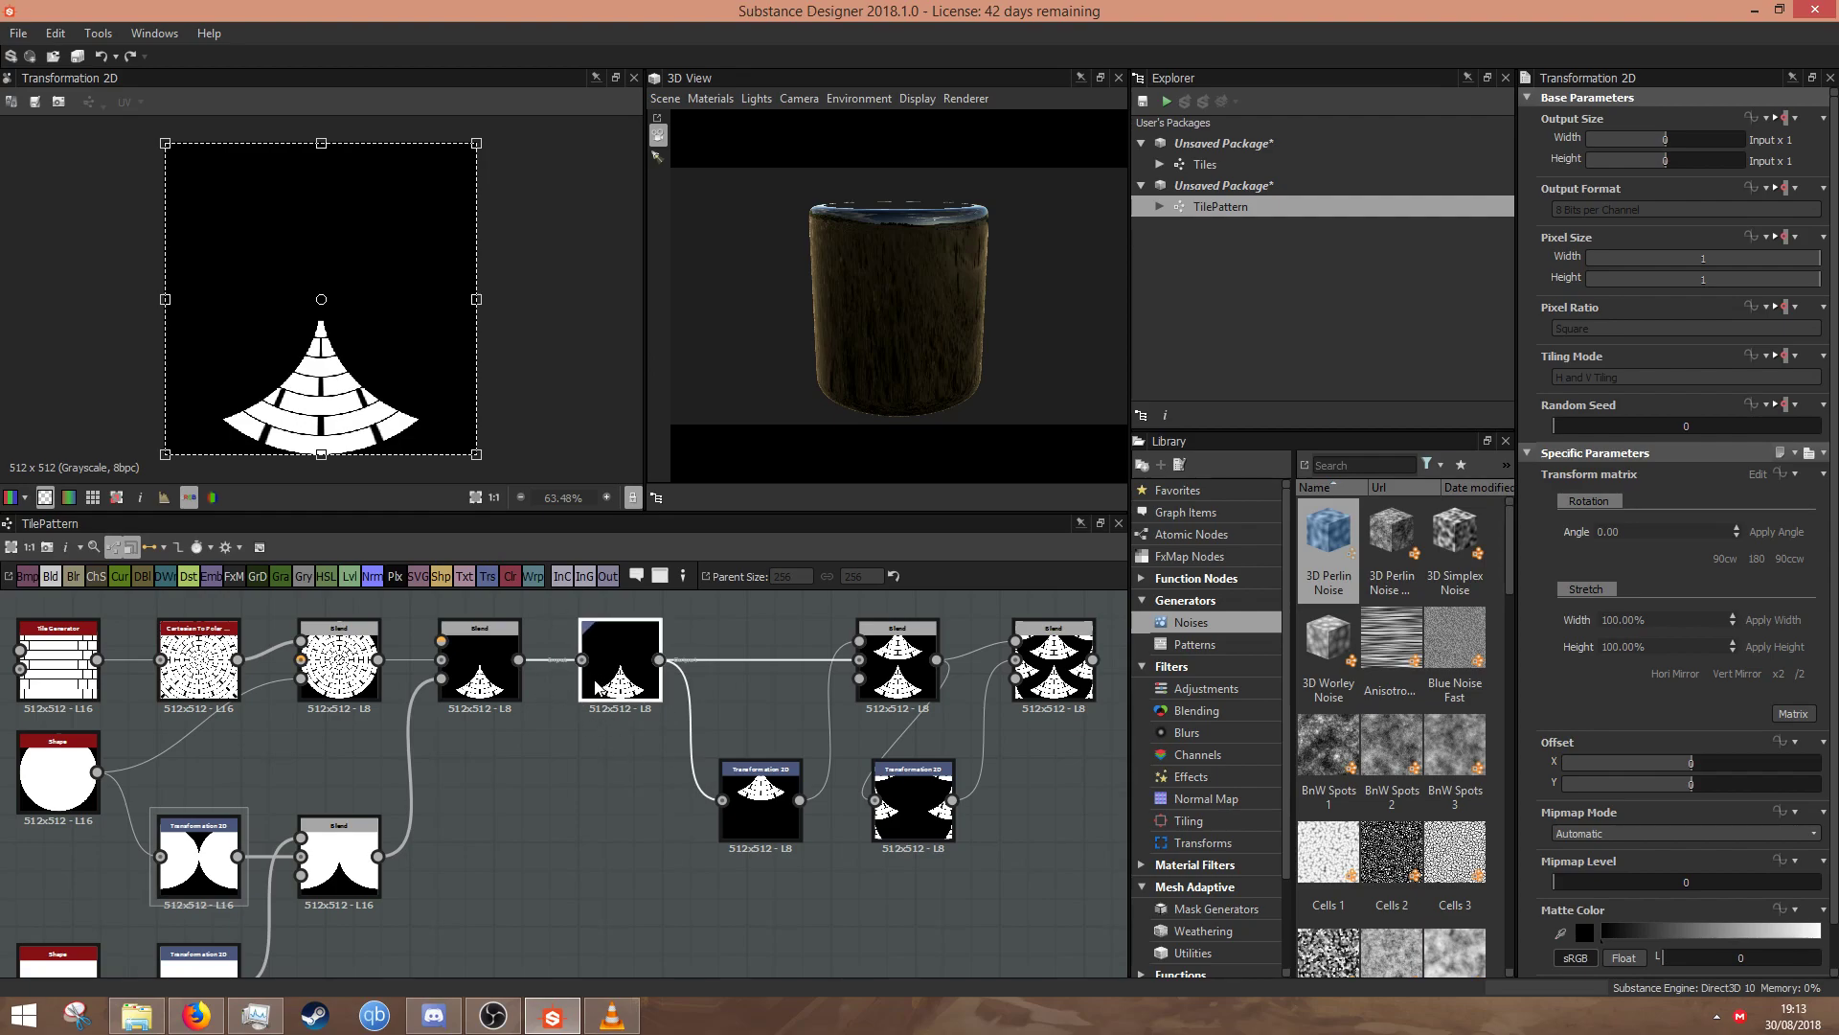
- Raise the fan to a Y Offset of about 0.24 in the inserted Transformation 2D node, enlarge it, and preview the final Blend
left_click_drag(1693, 784, 1790, 789)
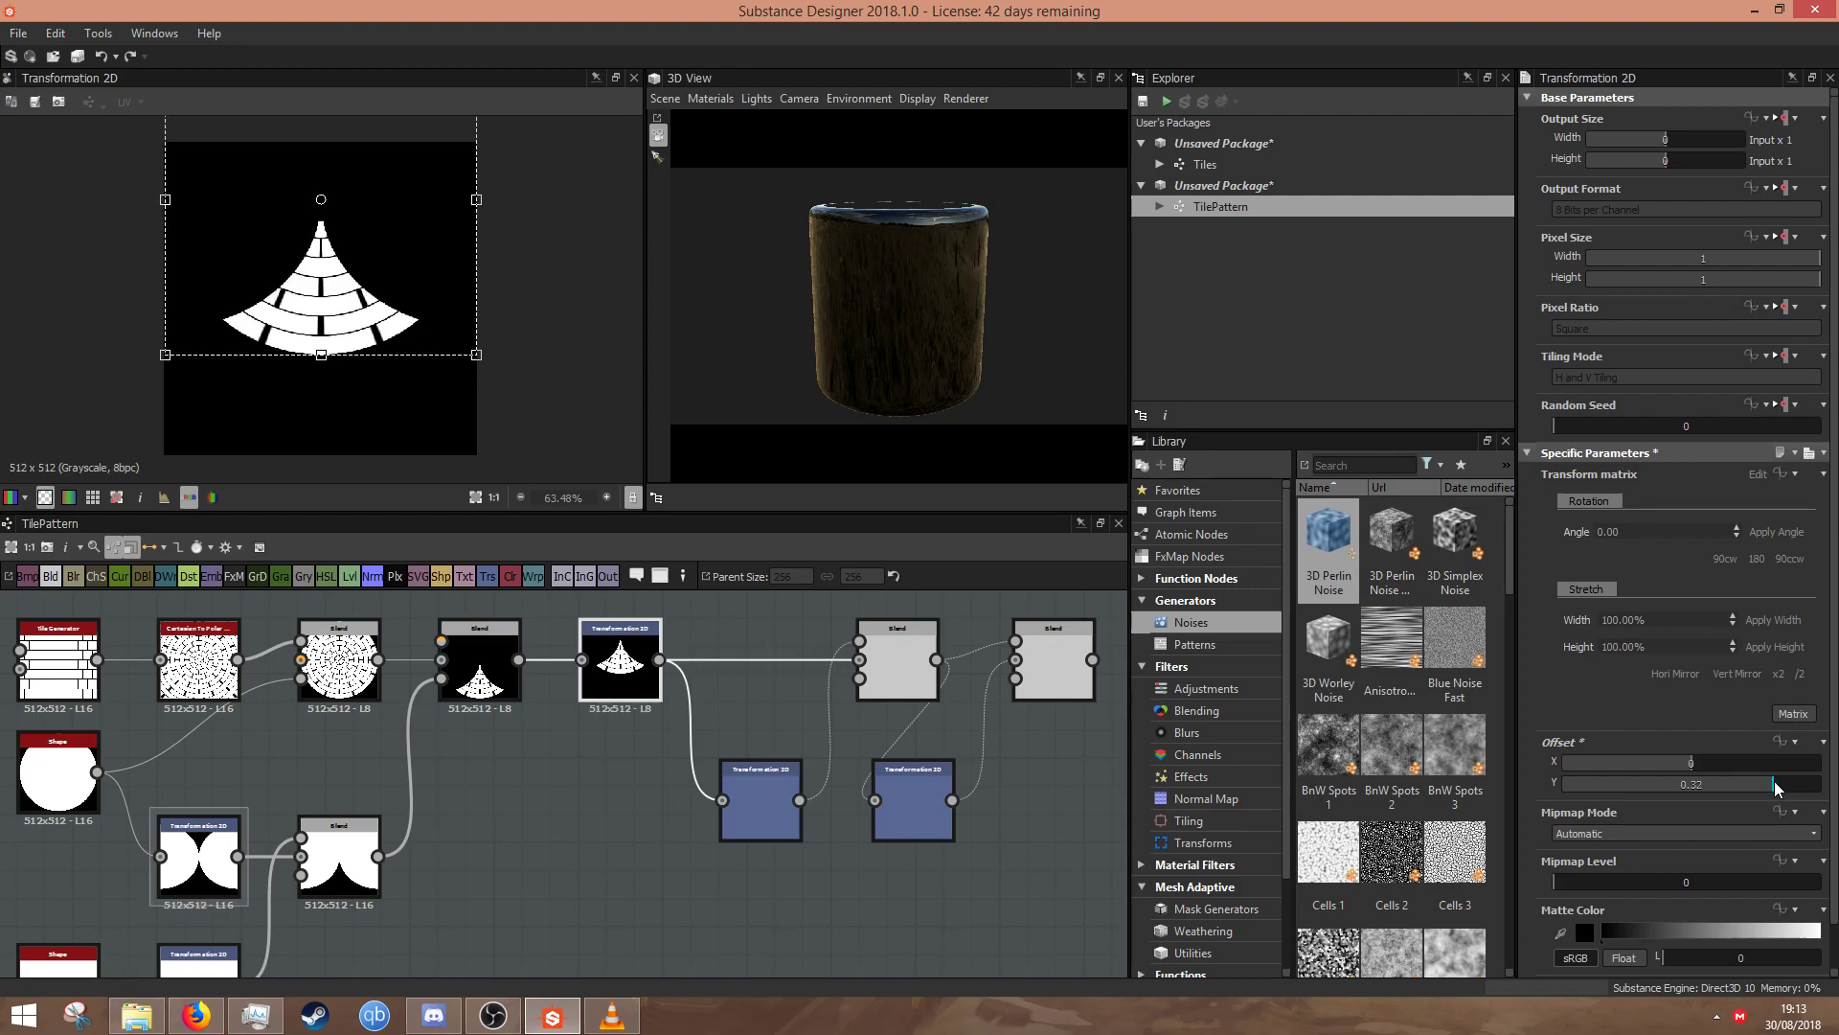
left_click_drag(478, 356, 527, 381)
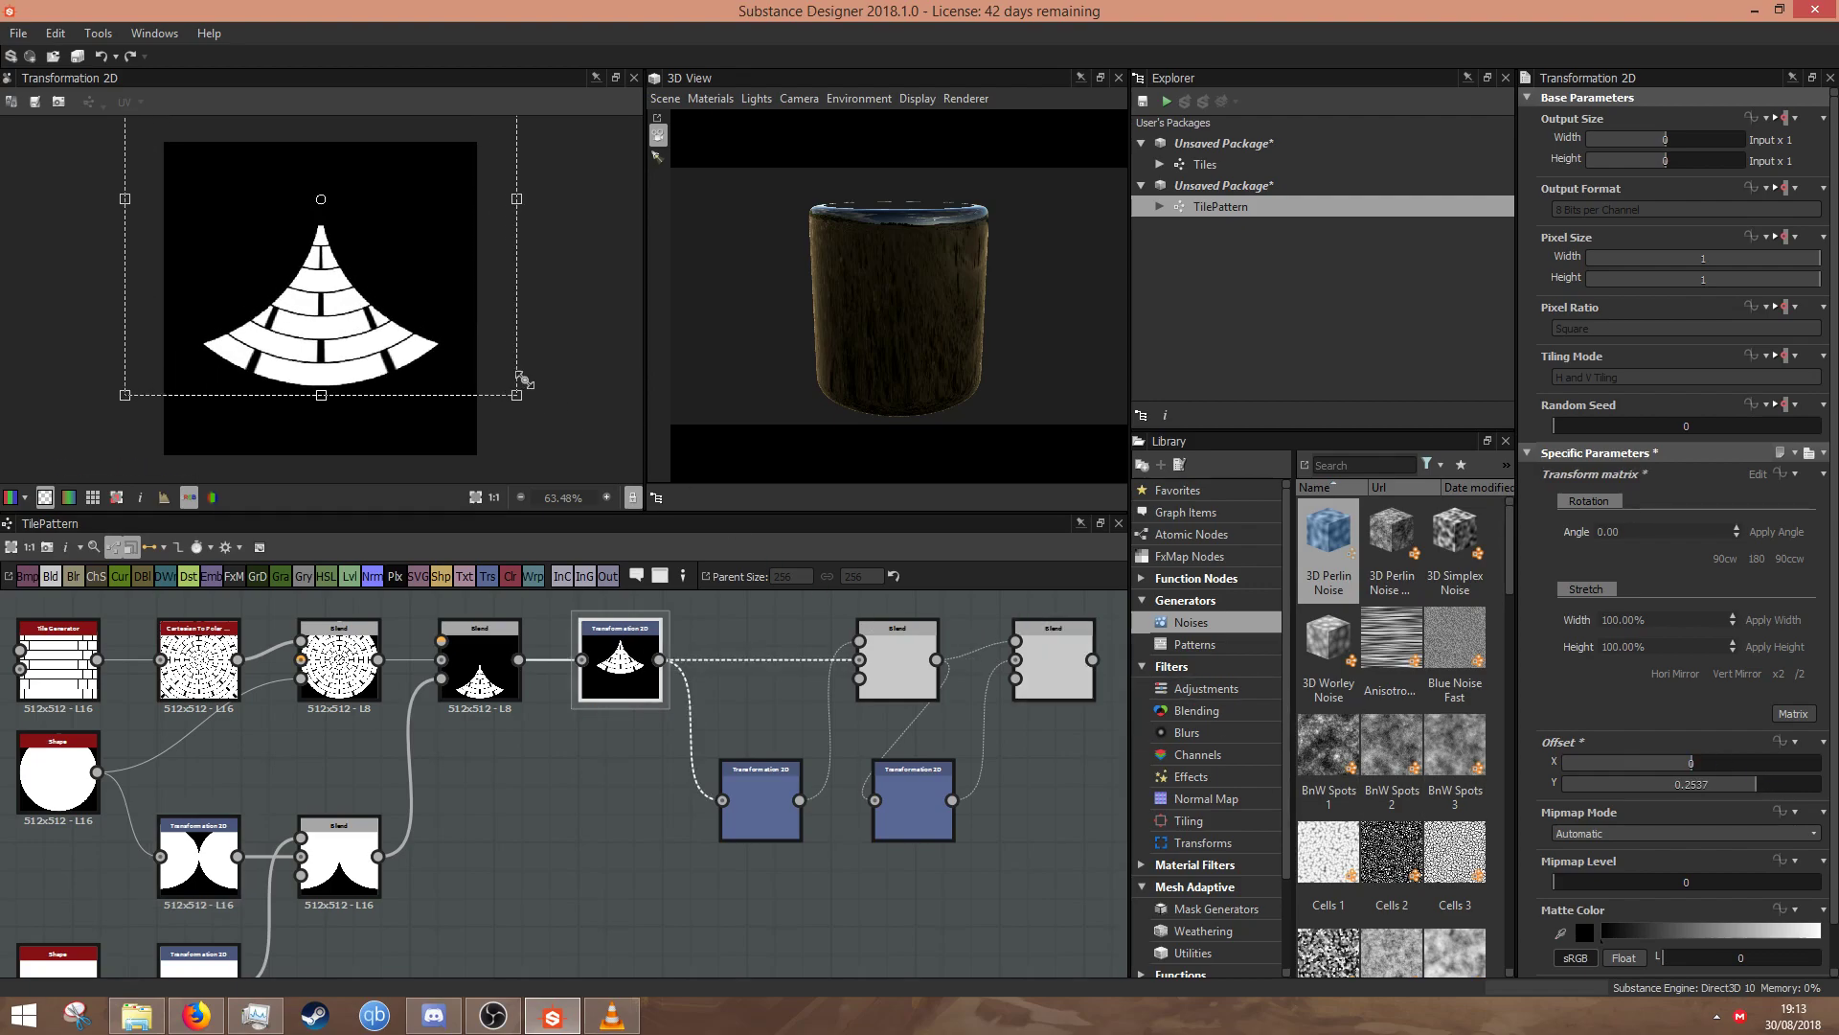
double_click(1069, 652)
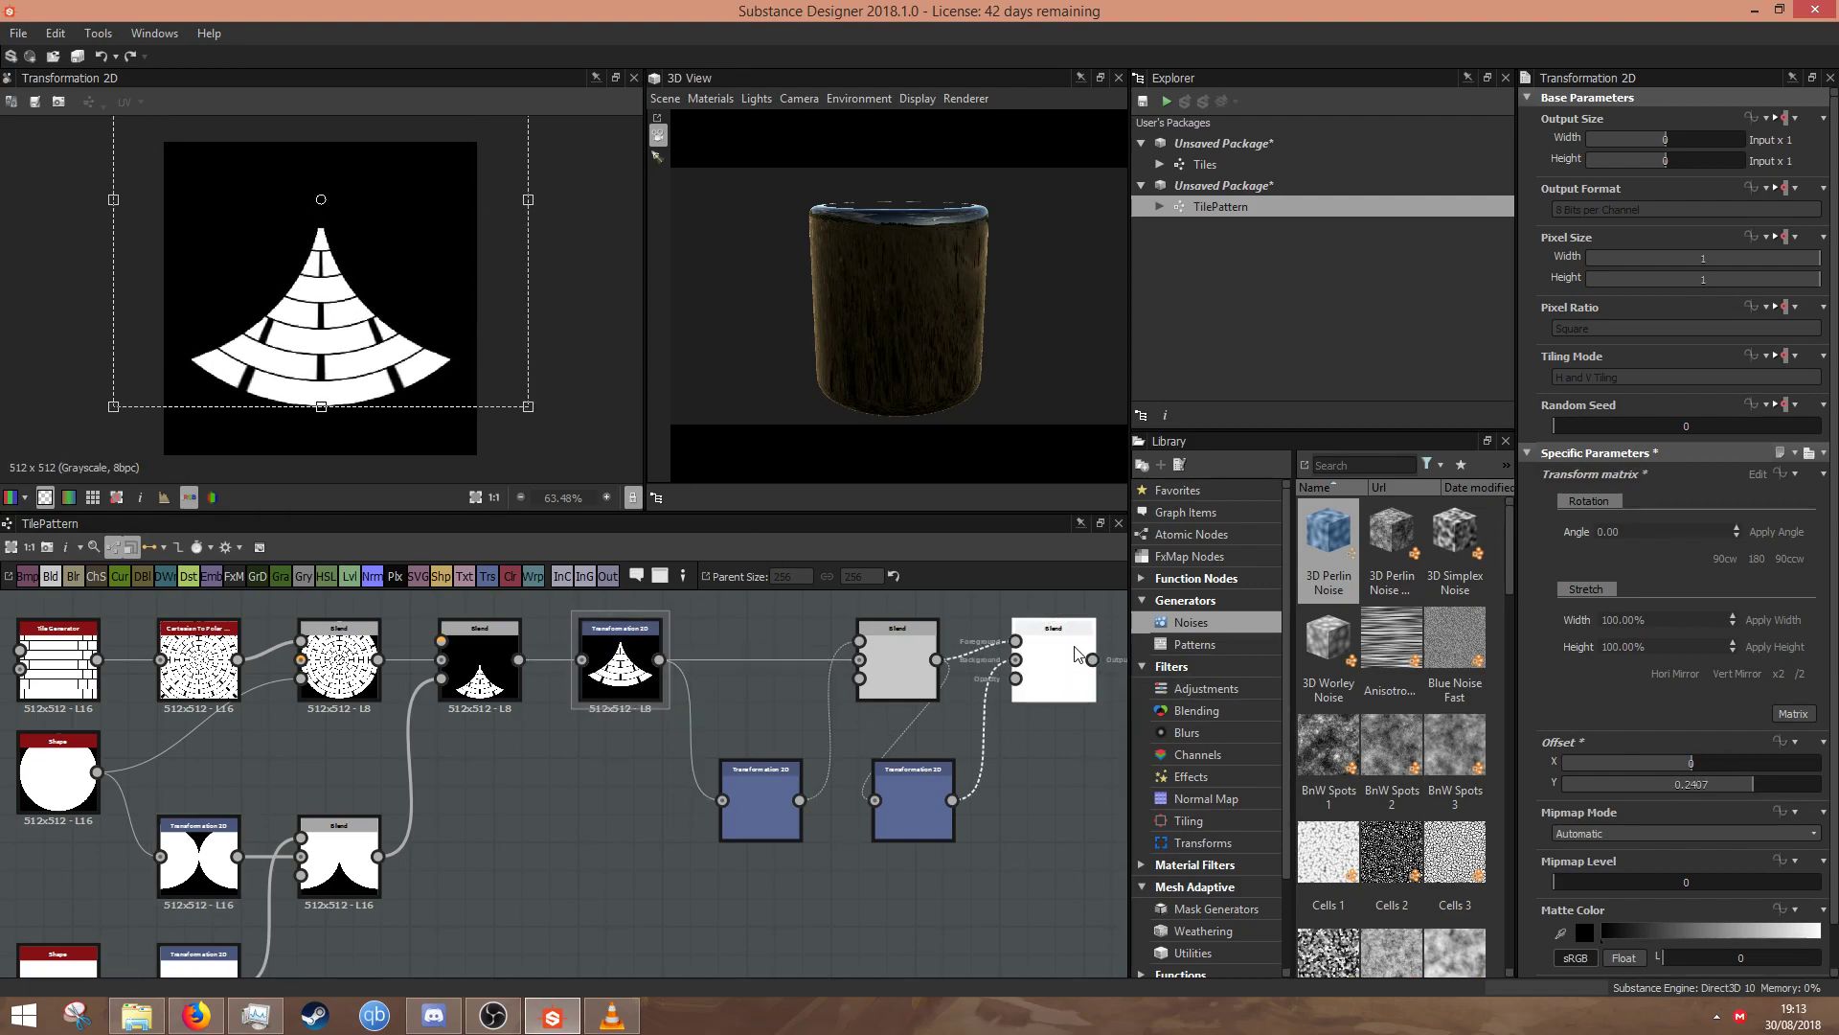
left_click(621, 661)
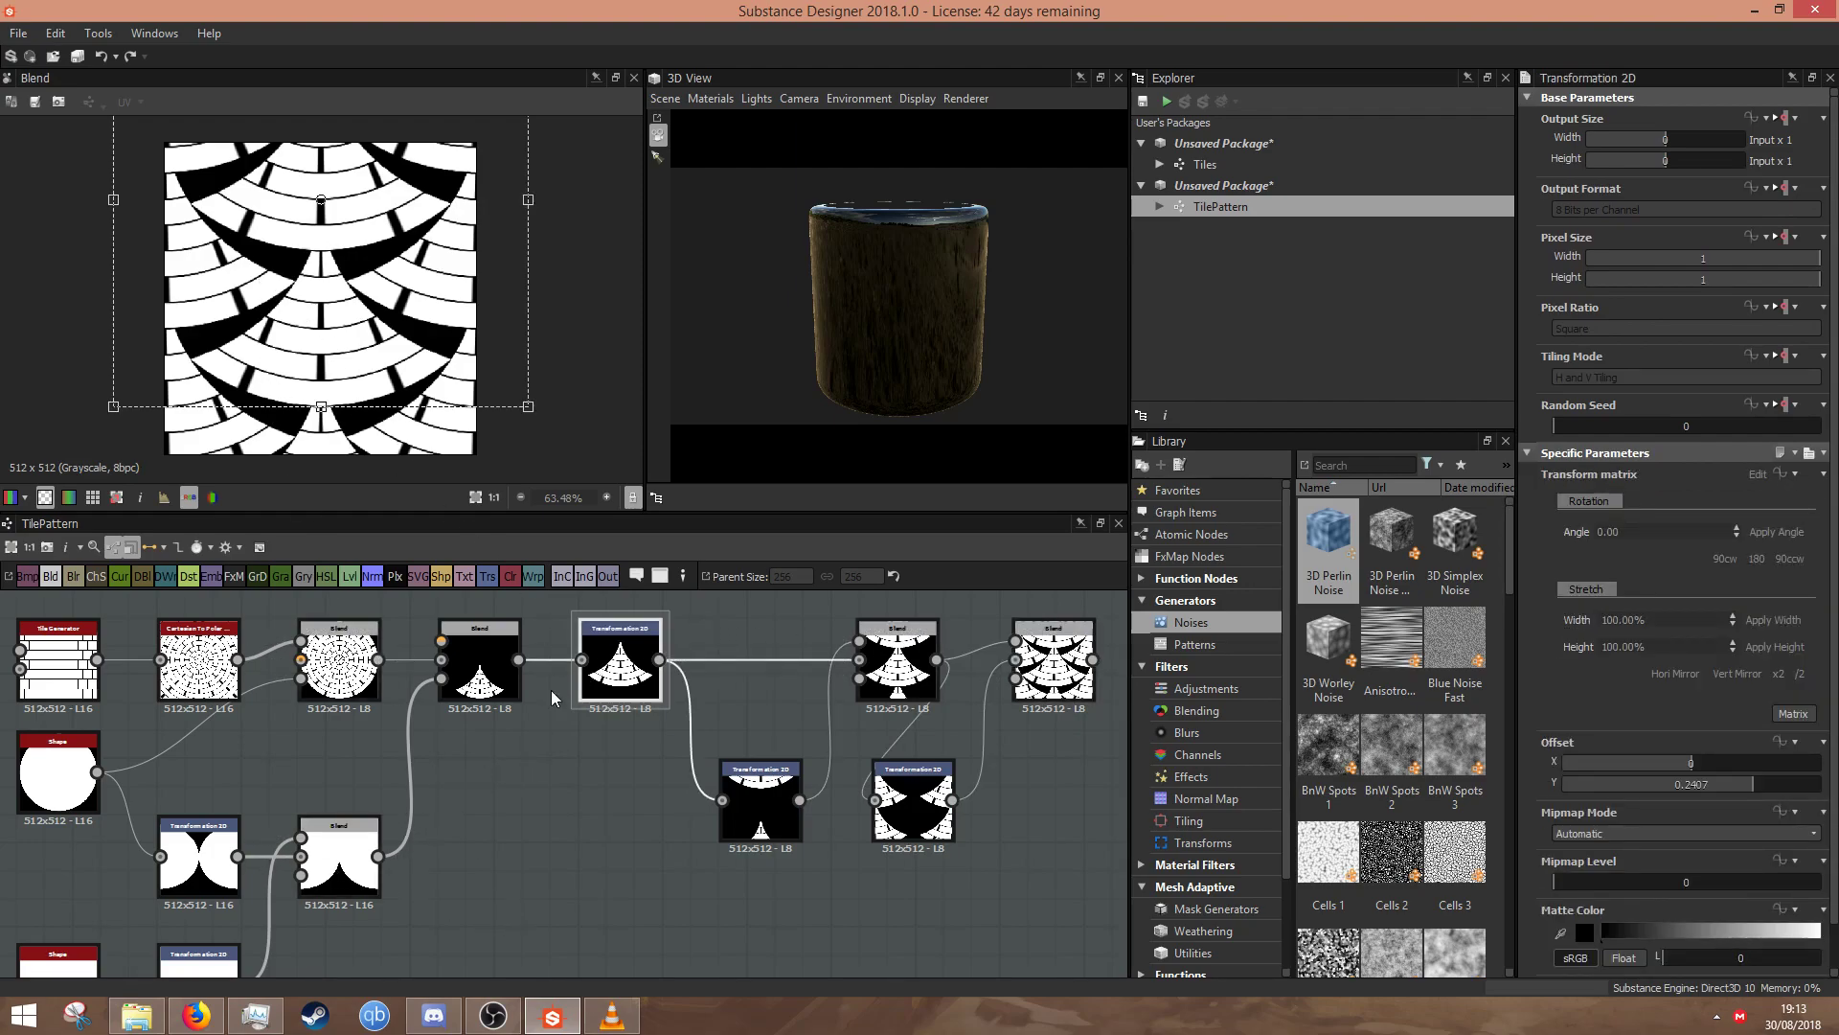
scroll(387, 351, "down", 4)
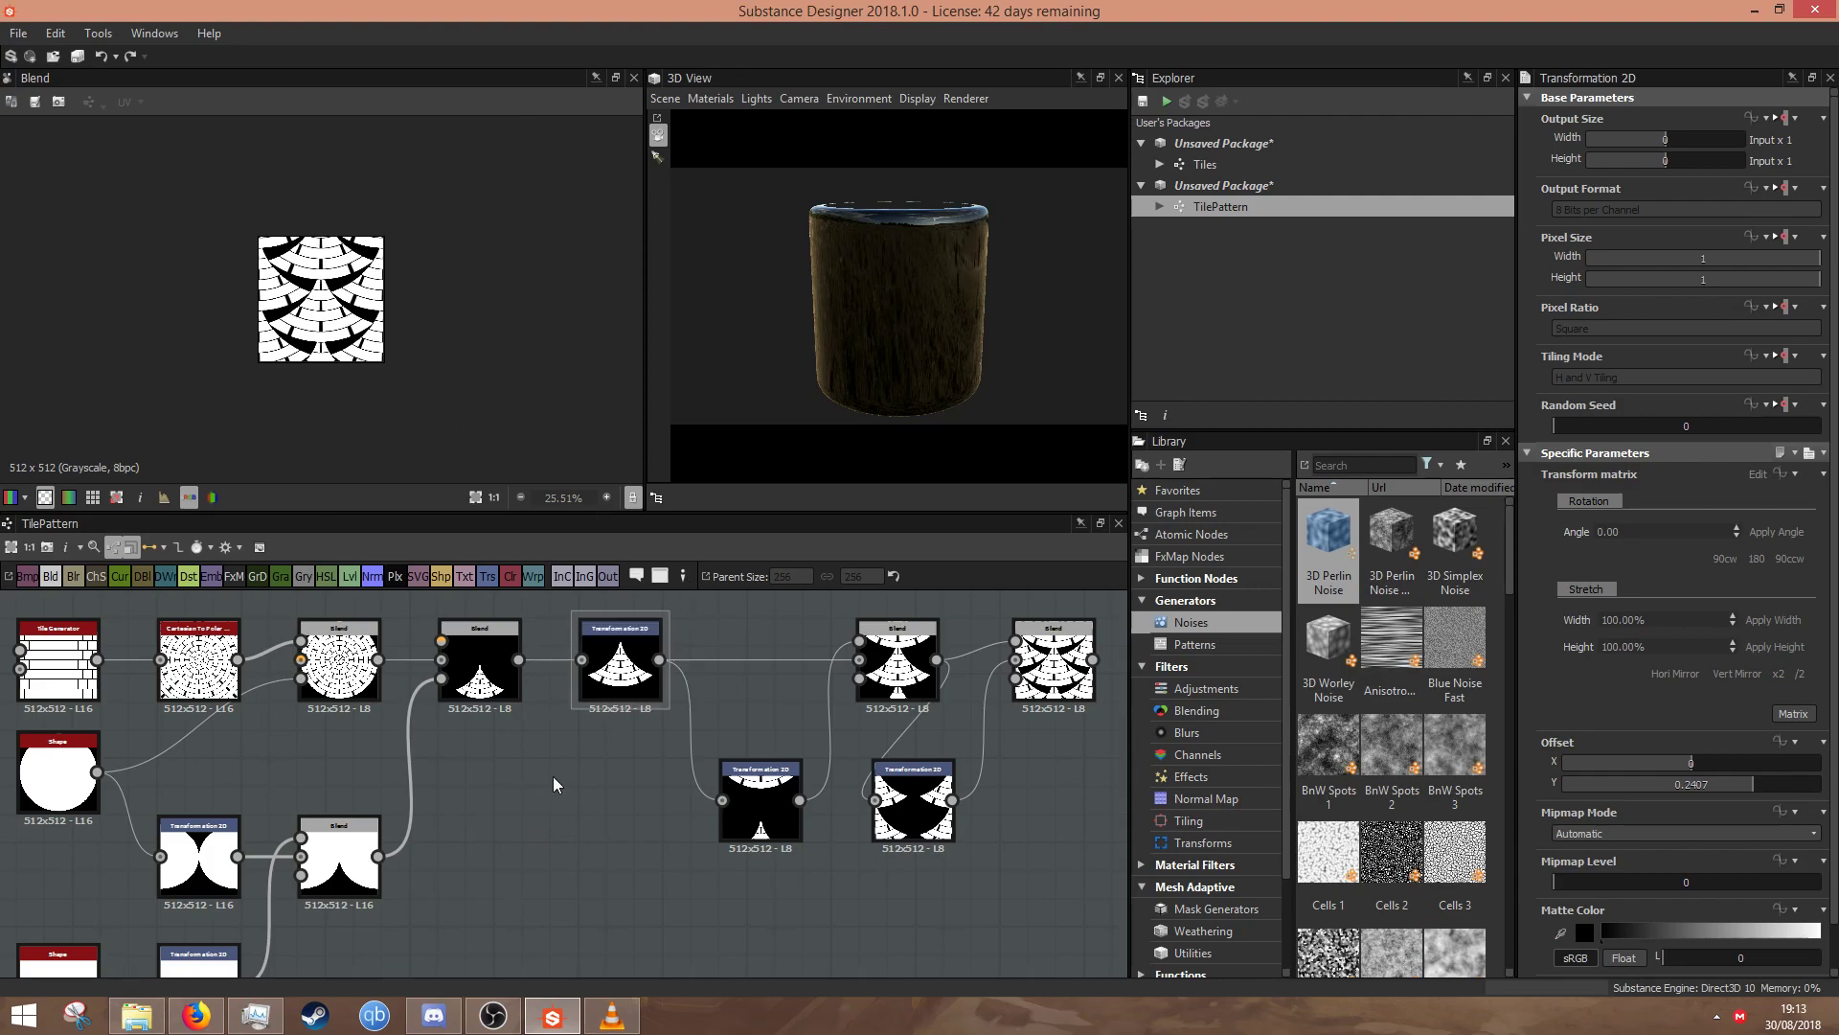
- Check the paired-circle mask's Transformation 2D output, and bring the final Blend back into the 2D preview
middle_click_drag(517, 911, 676, 819)
double_click(356, 767)
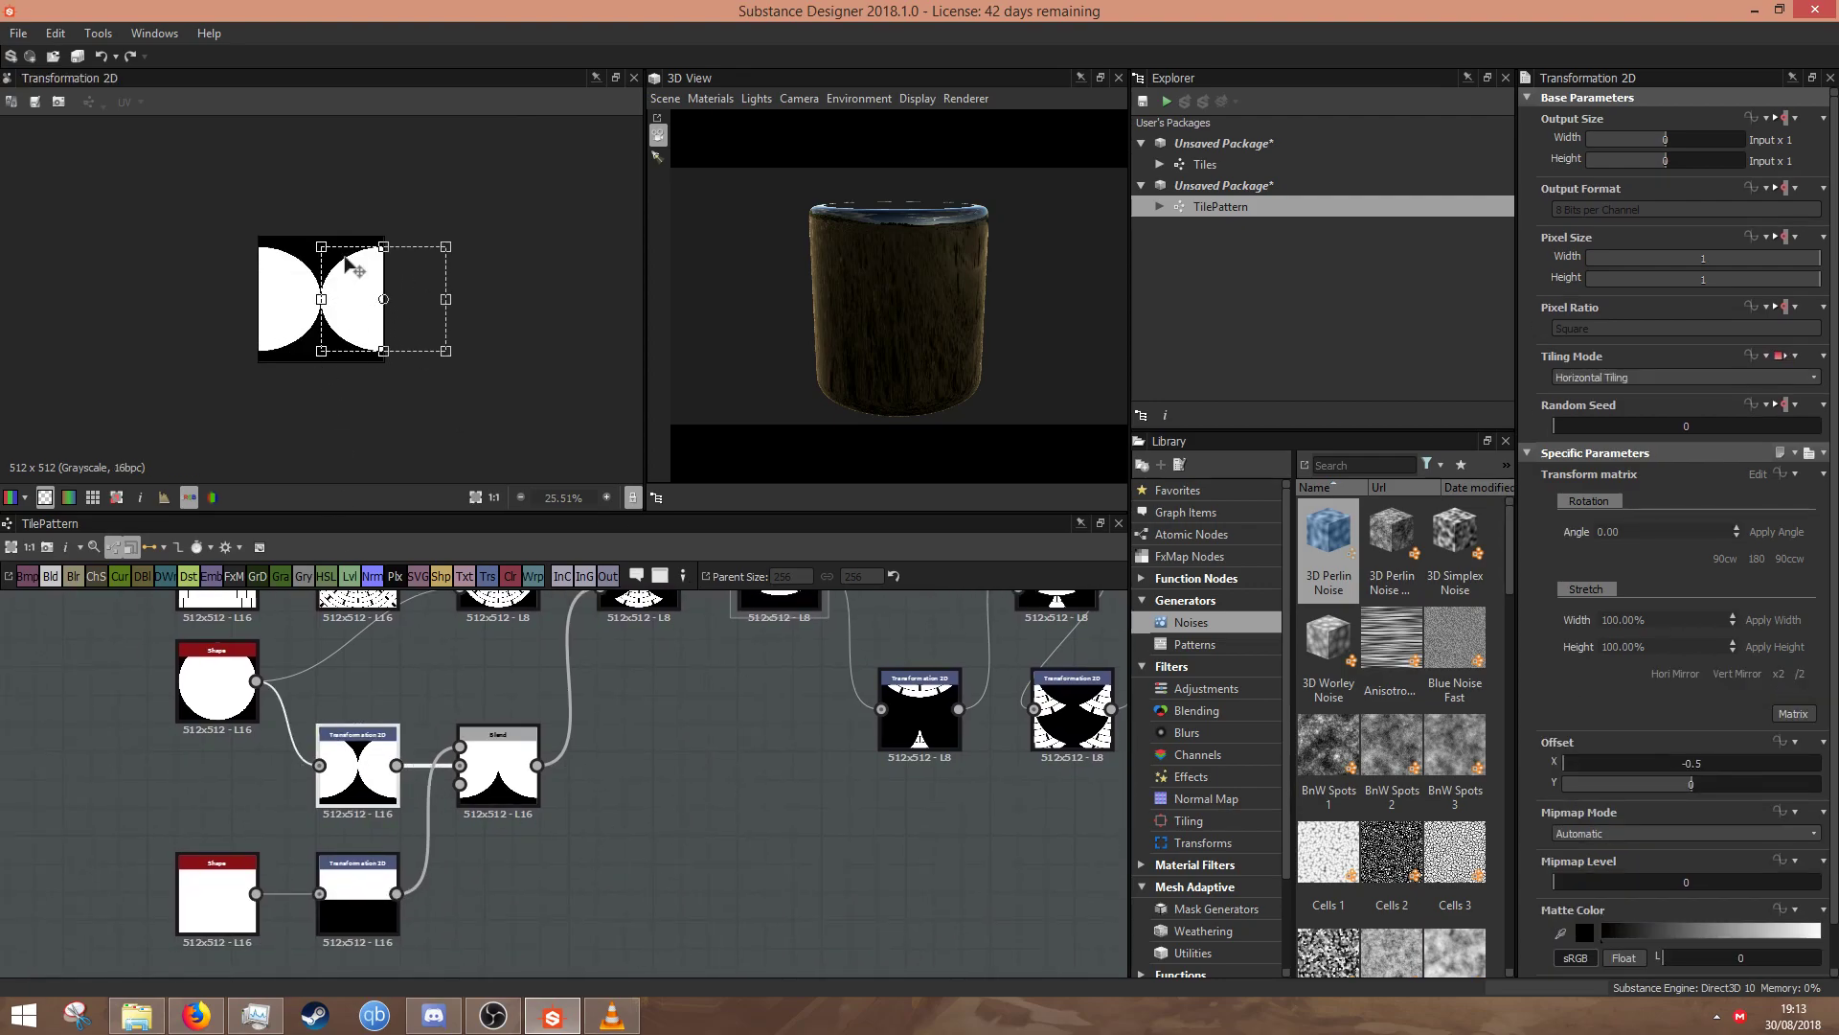
middle_click_drag(596, 707, 607, 784)
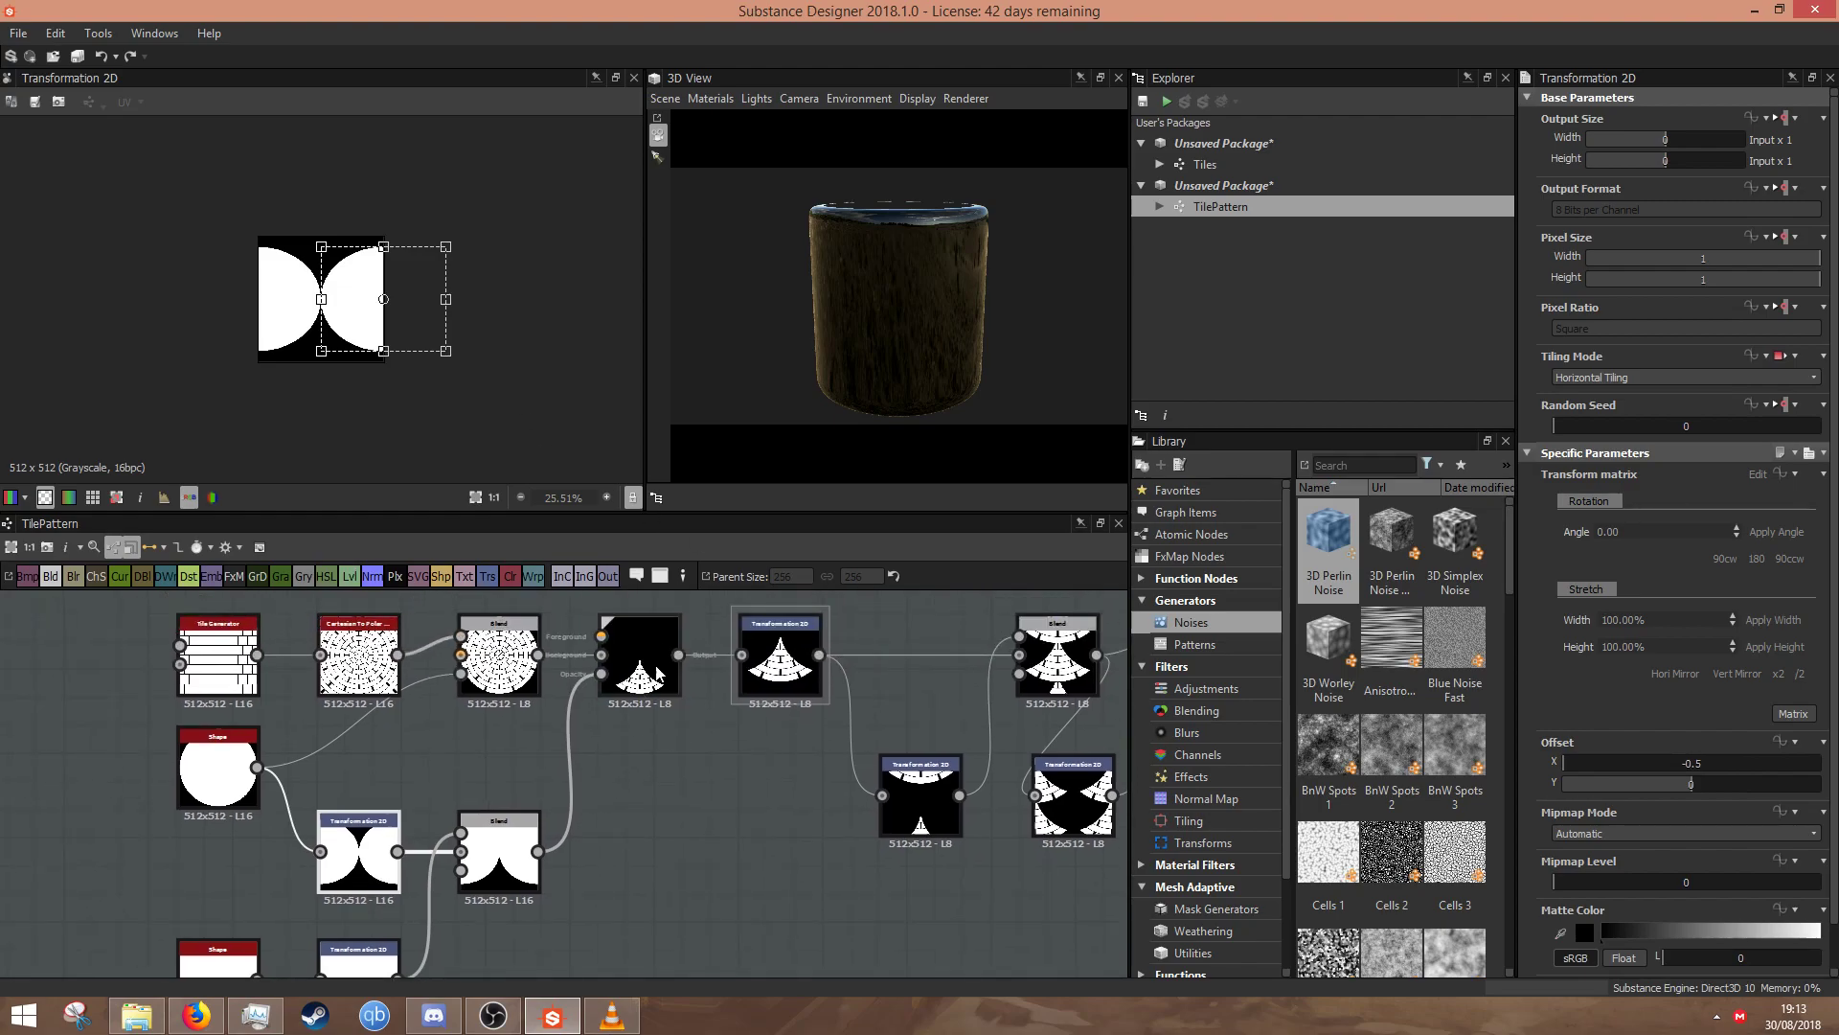
middle_click_drag(905, 750, 641, 768)
double_click(948, 670)
middle_click_drag(414, 771, 747, 740)
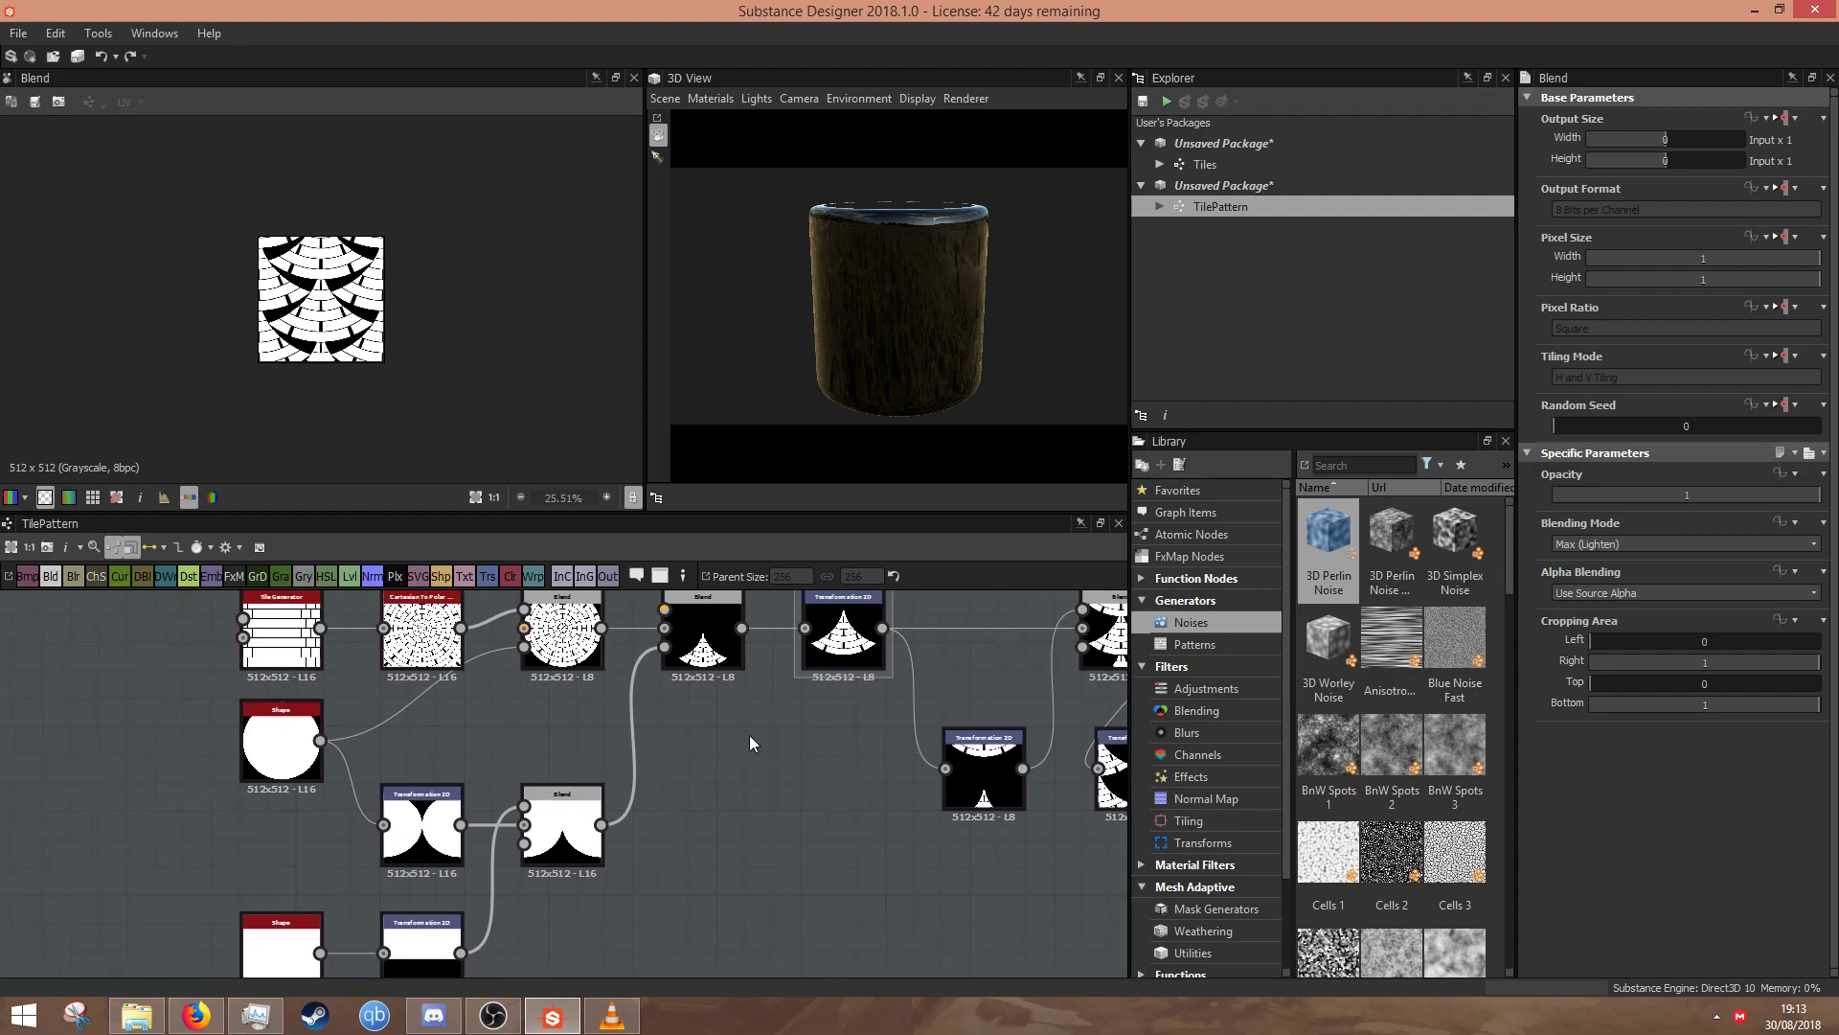
- Reduce the height of the paired circles in their Transformation 2D node, keeping the X Offset at -0.5 and the final Blend in preview
double_click(422, 824)
scroll(359, 353, "up", 2)
scroll(360, 352, "up", 2)
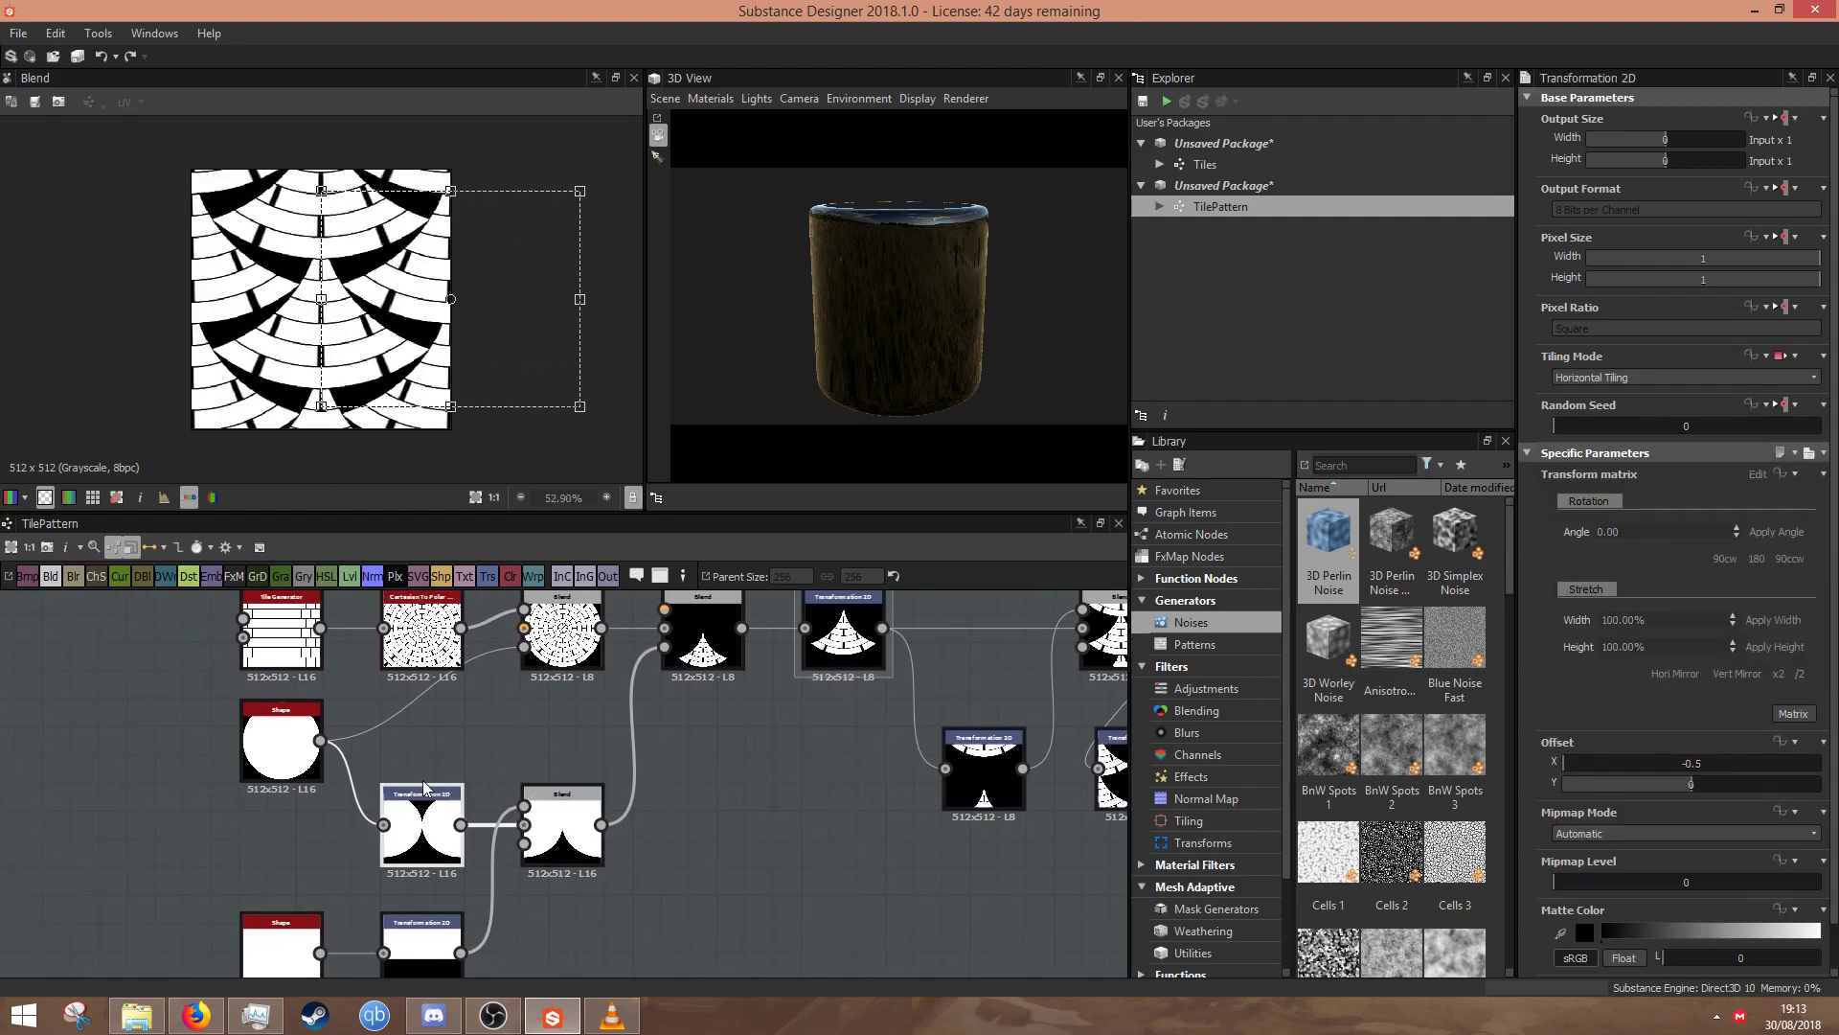
scroll(430, 343, "up", 2)
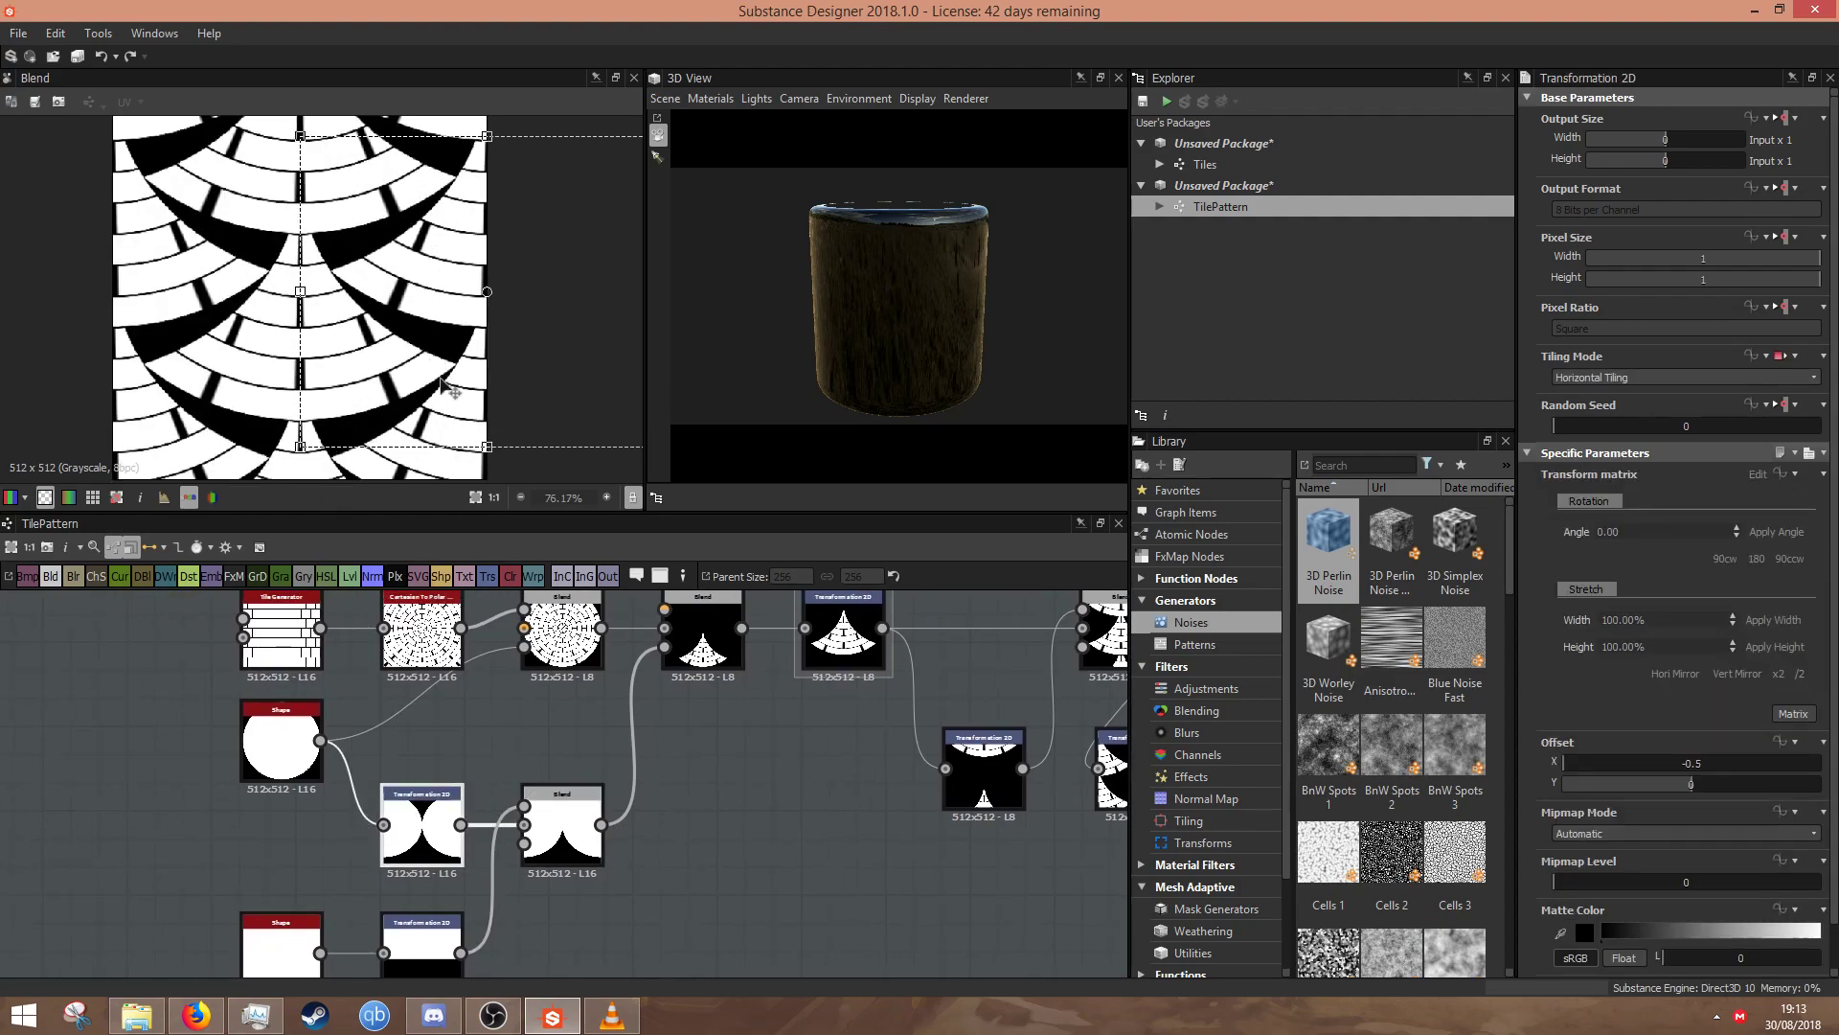
left_click_drag(487, 446, 483, 430)
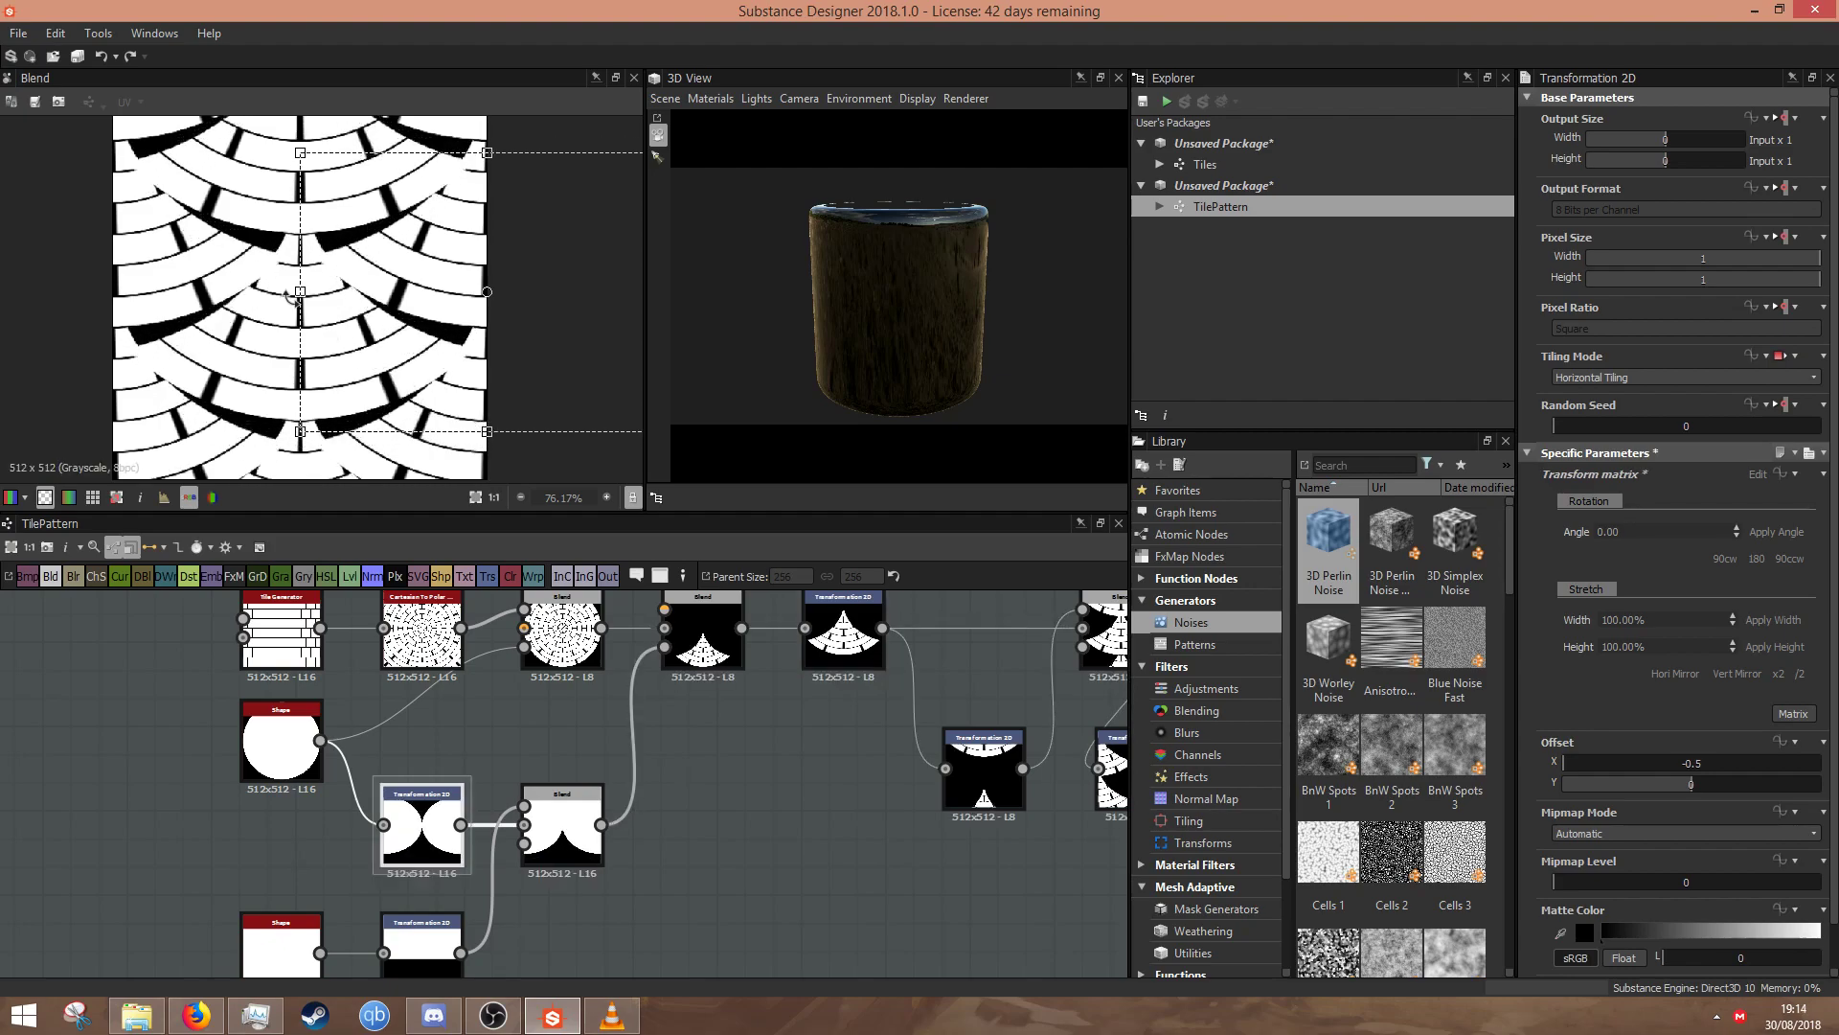
left_click_drag(303, 293, 287, 289)
scroll(431, 319, "down", 2)
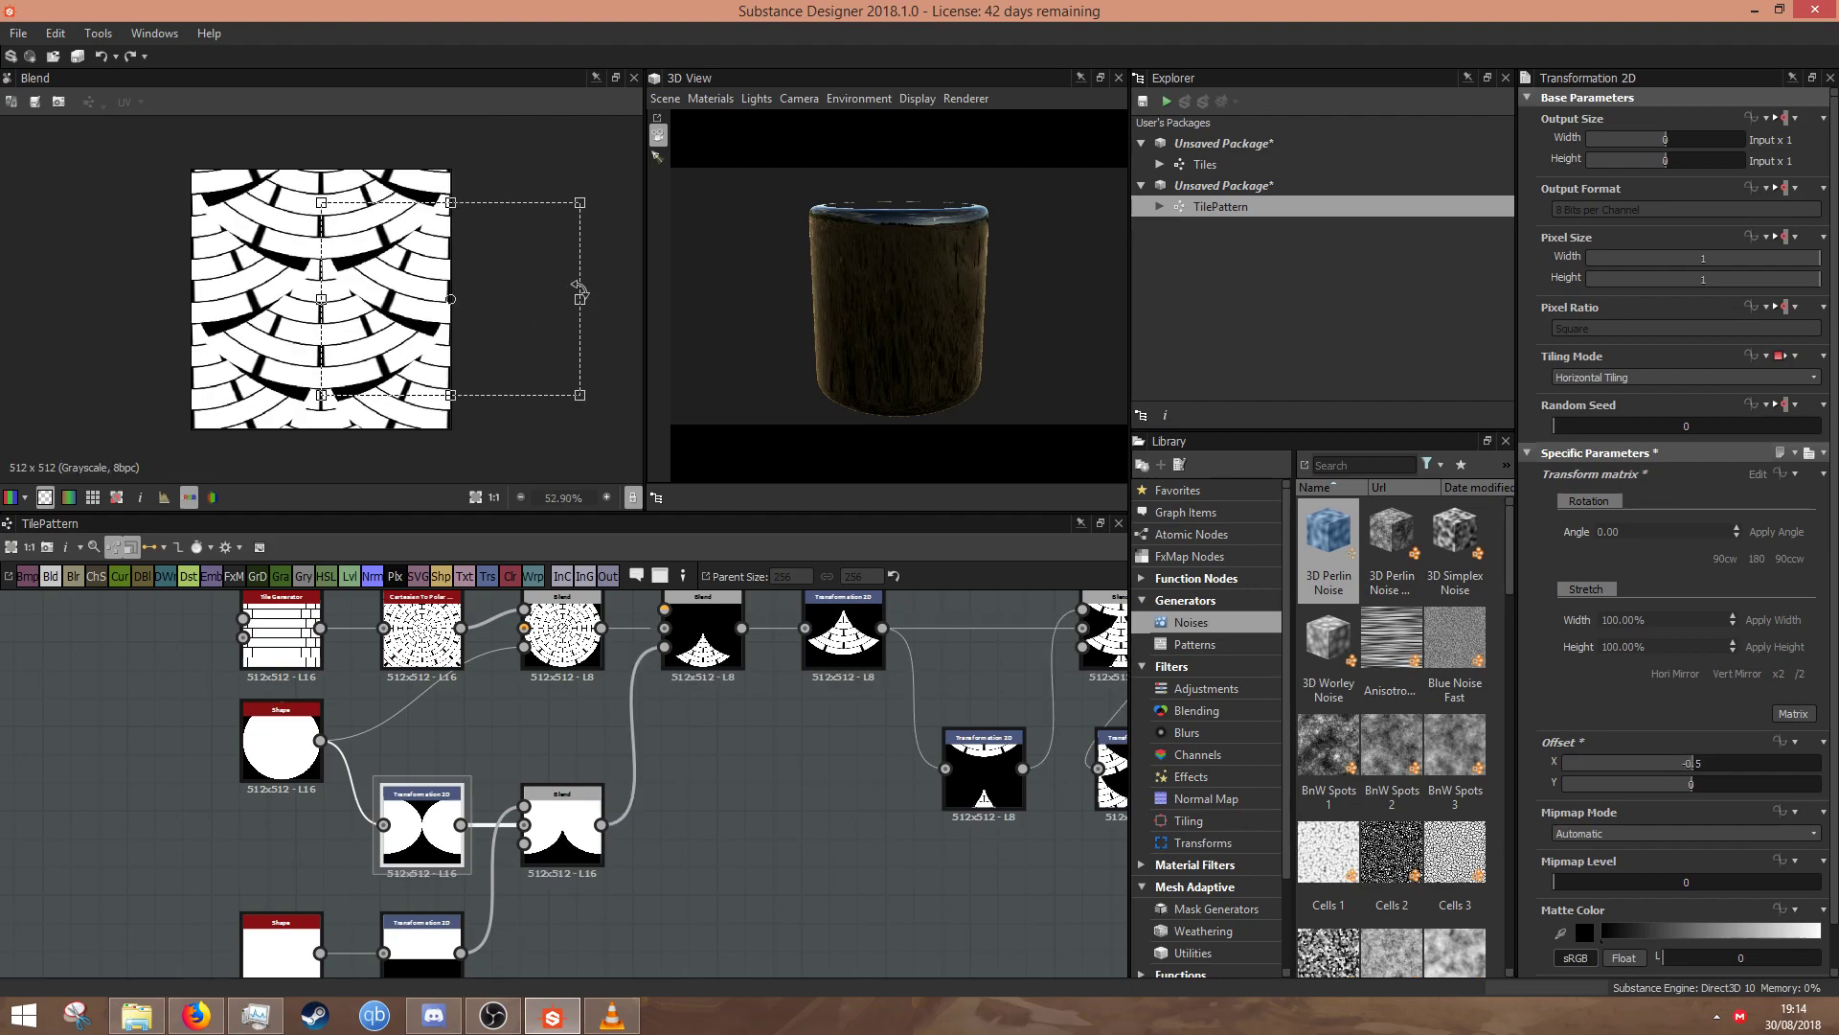
mouse_move(579, 299)
left_mouse_down()
mouse_move(542, 299)
mouse_move(580, 299)
left_mouse_up()
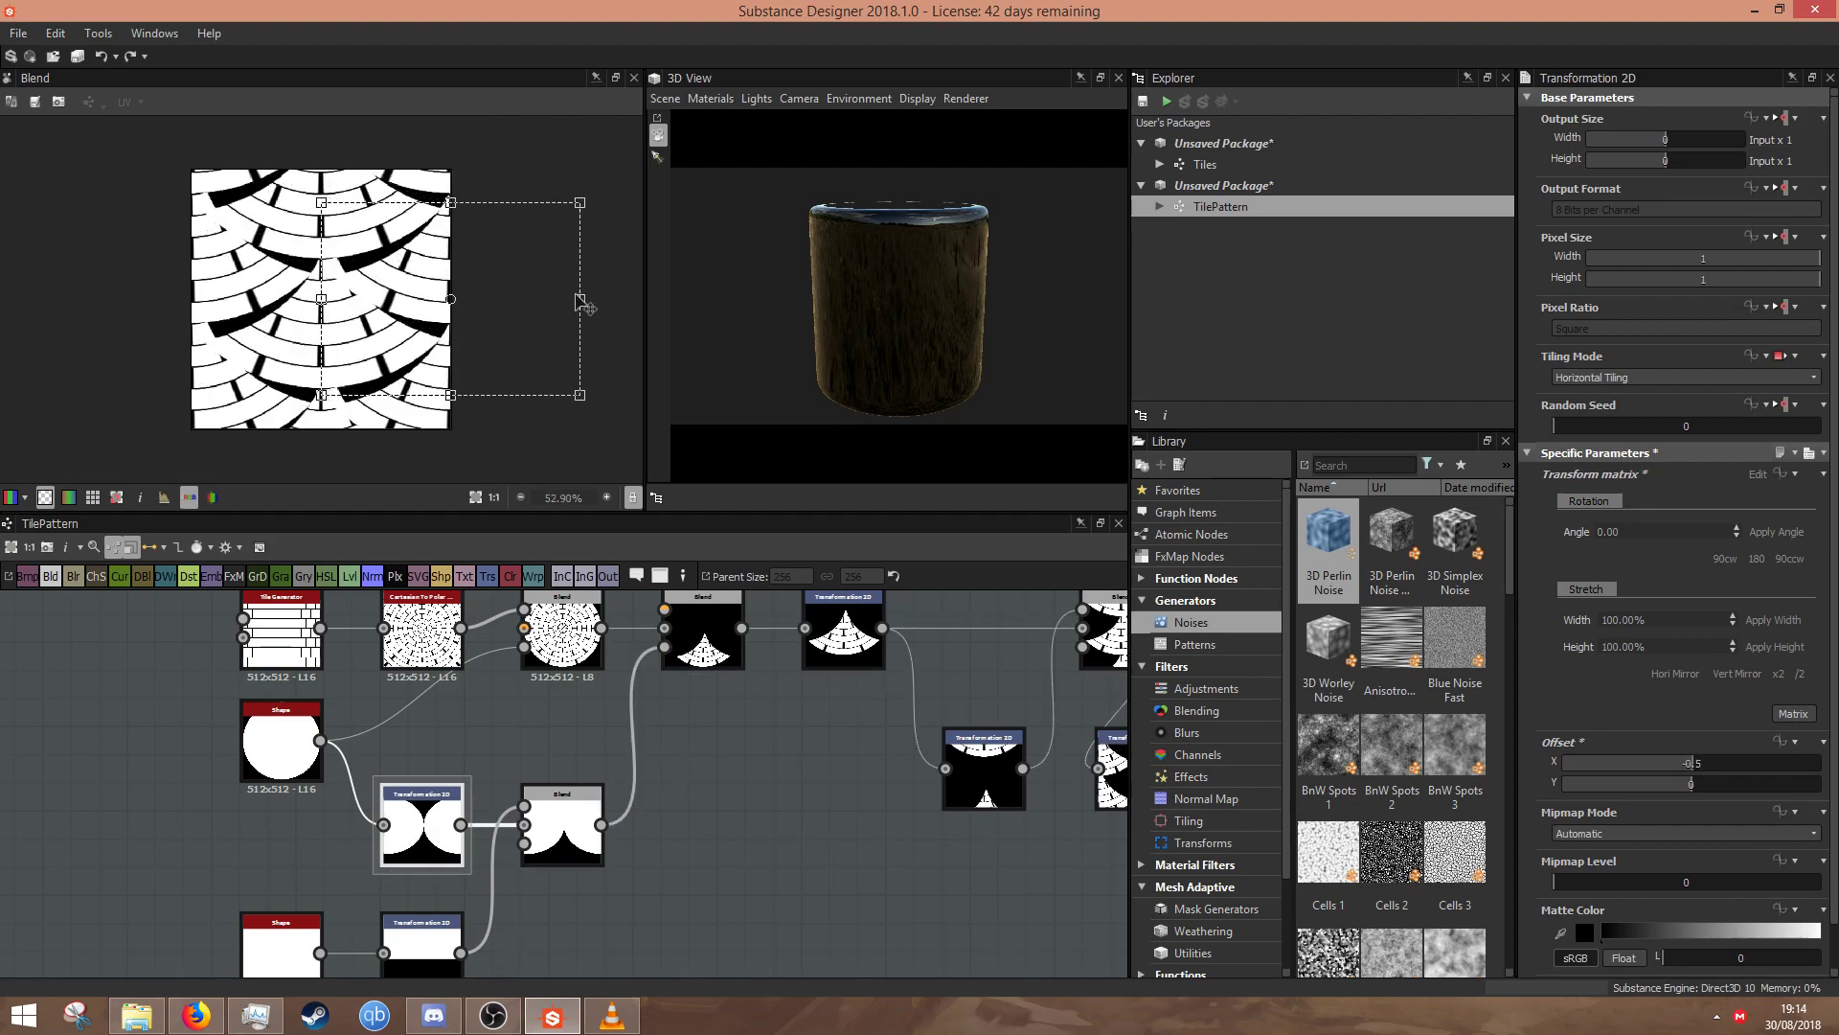
- Narrow the fan and stretch it taller in its Transformation 2D node, bringing its Y Offset to about 0.207
middle_click_drag(819, 714, 709, 780)
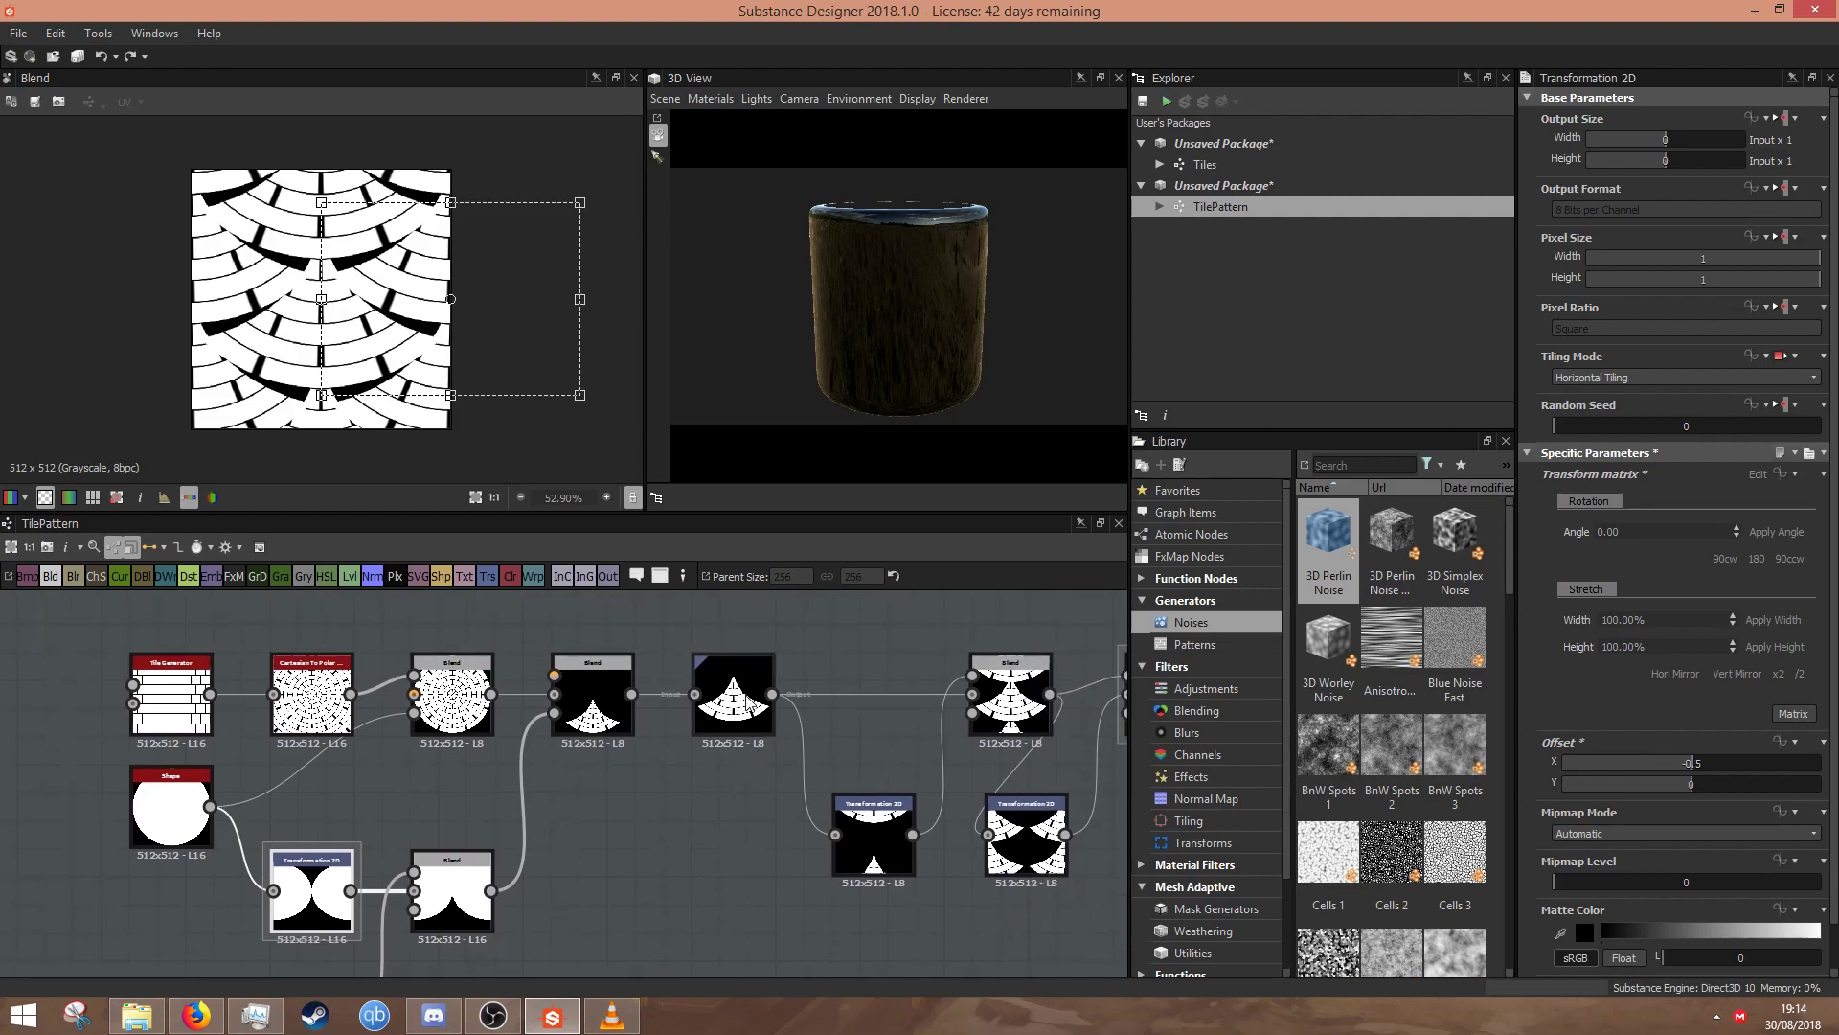
left_click(743, 704)
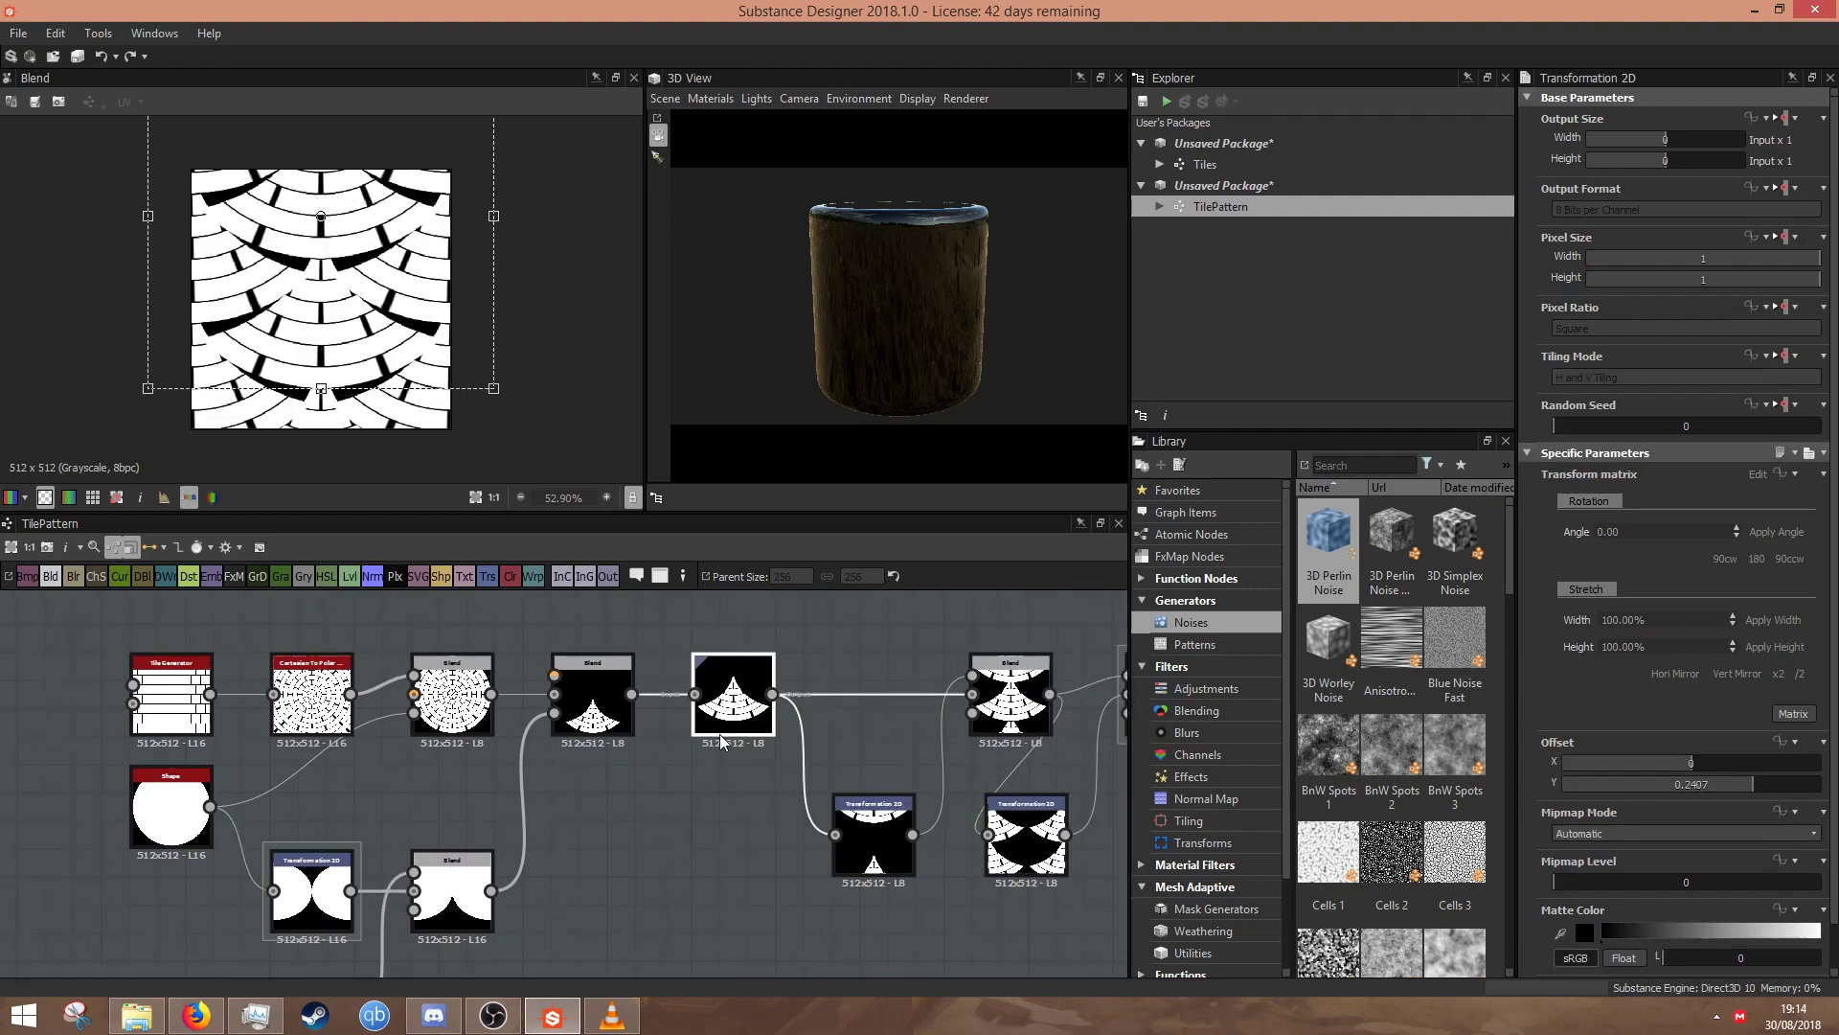
left_click_drag(494, 216, 476, 217)
left_click_drag(322, 388, 309, 416)
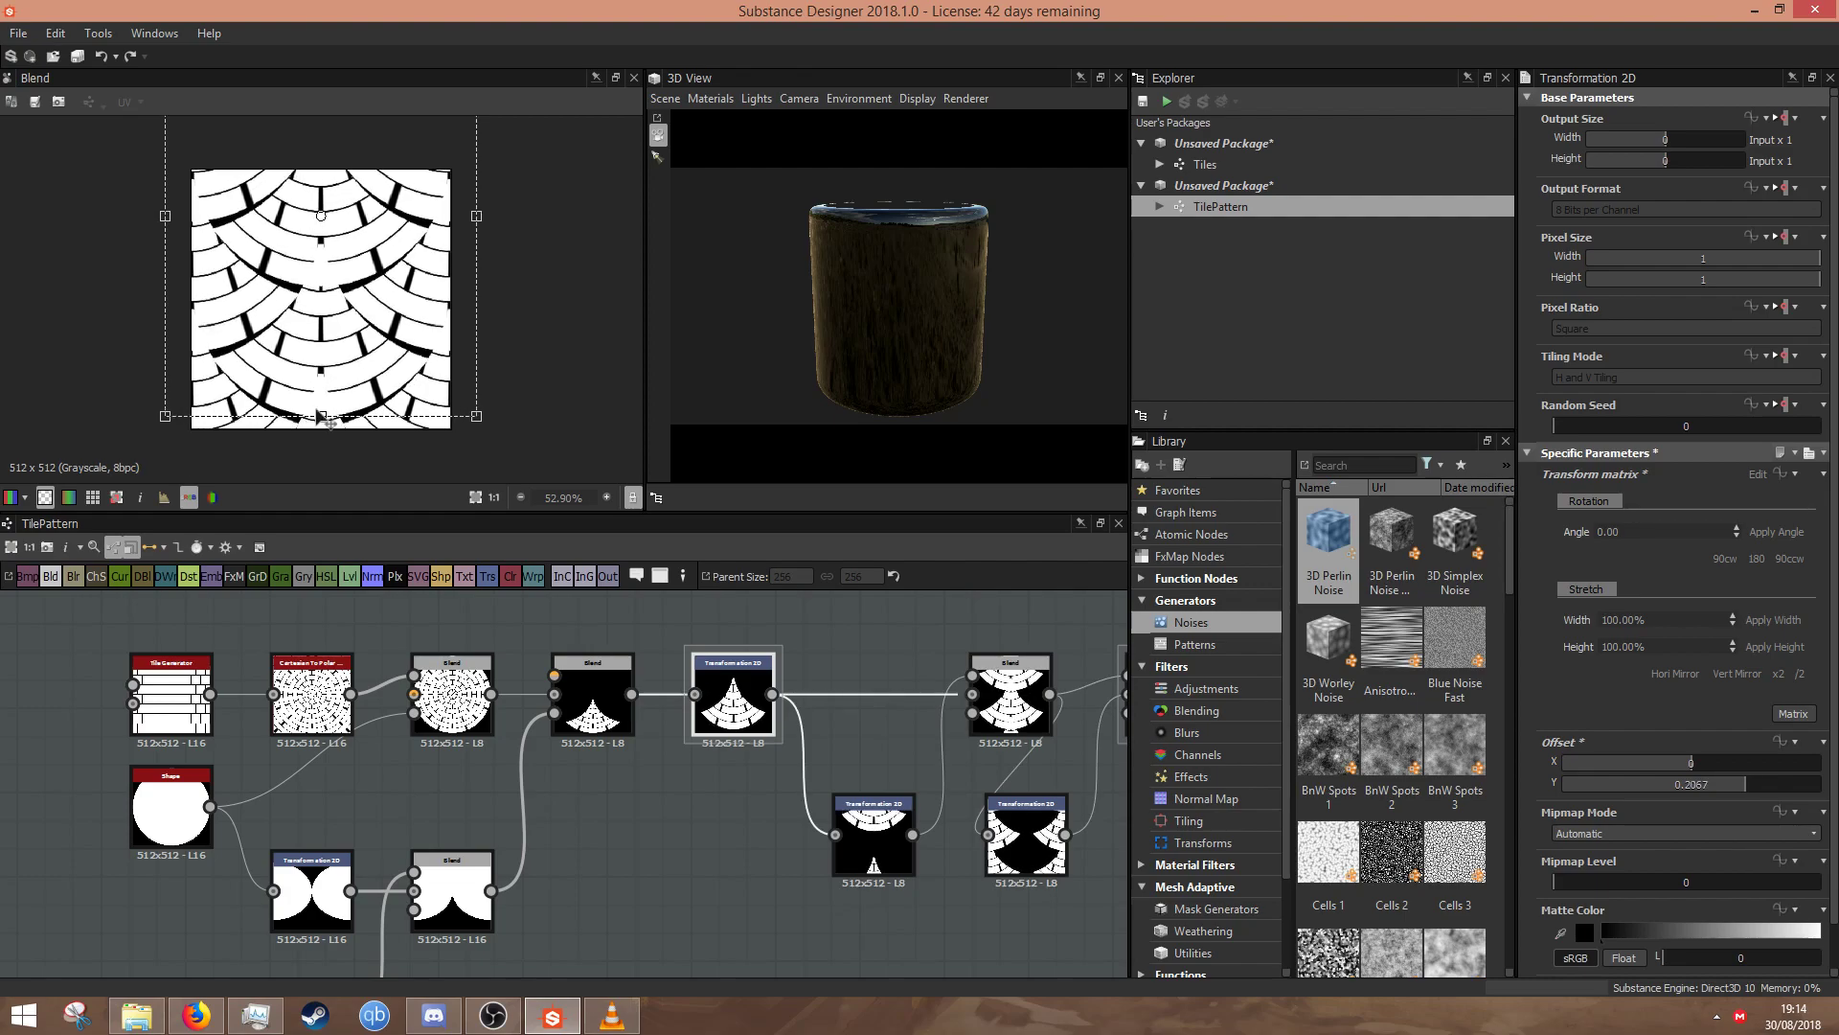
left_click_drag(476, 215, 470, 215)
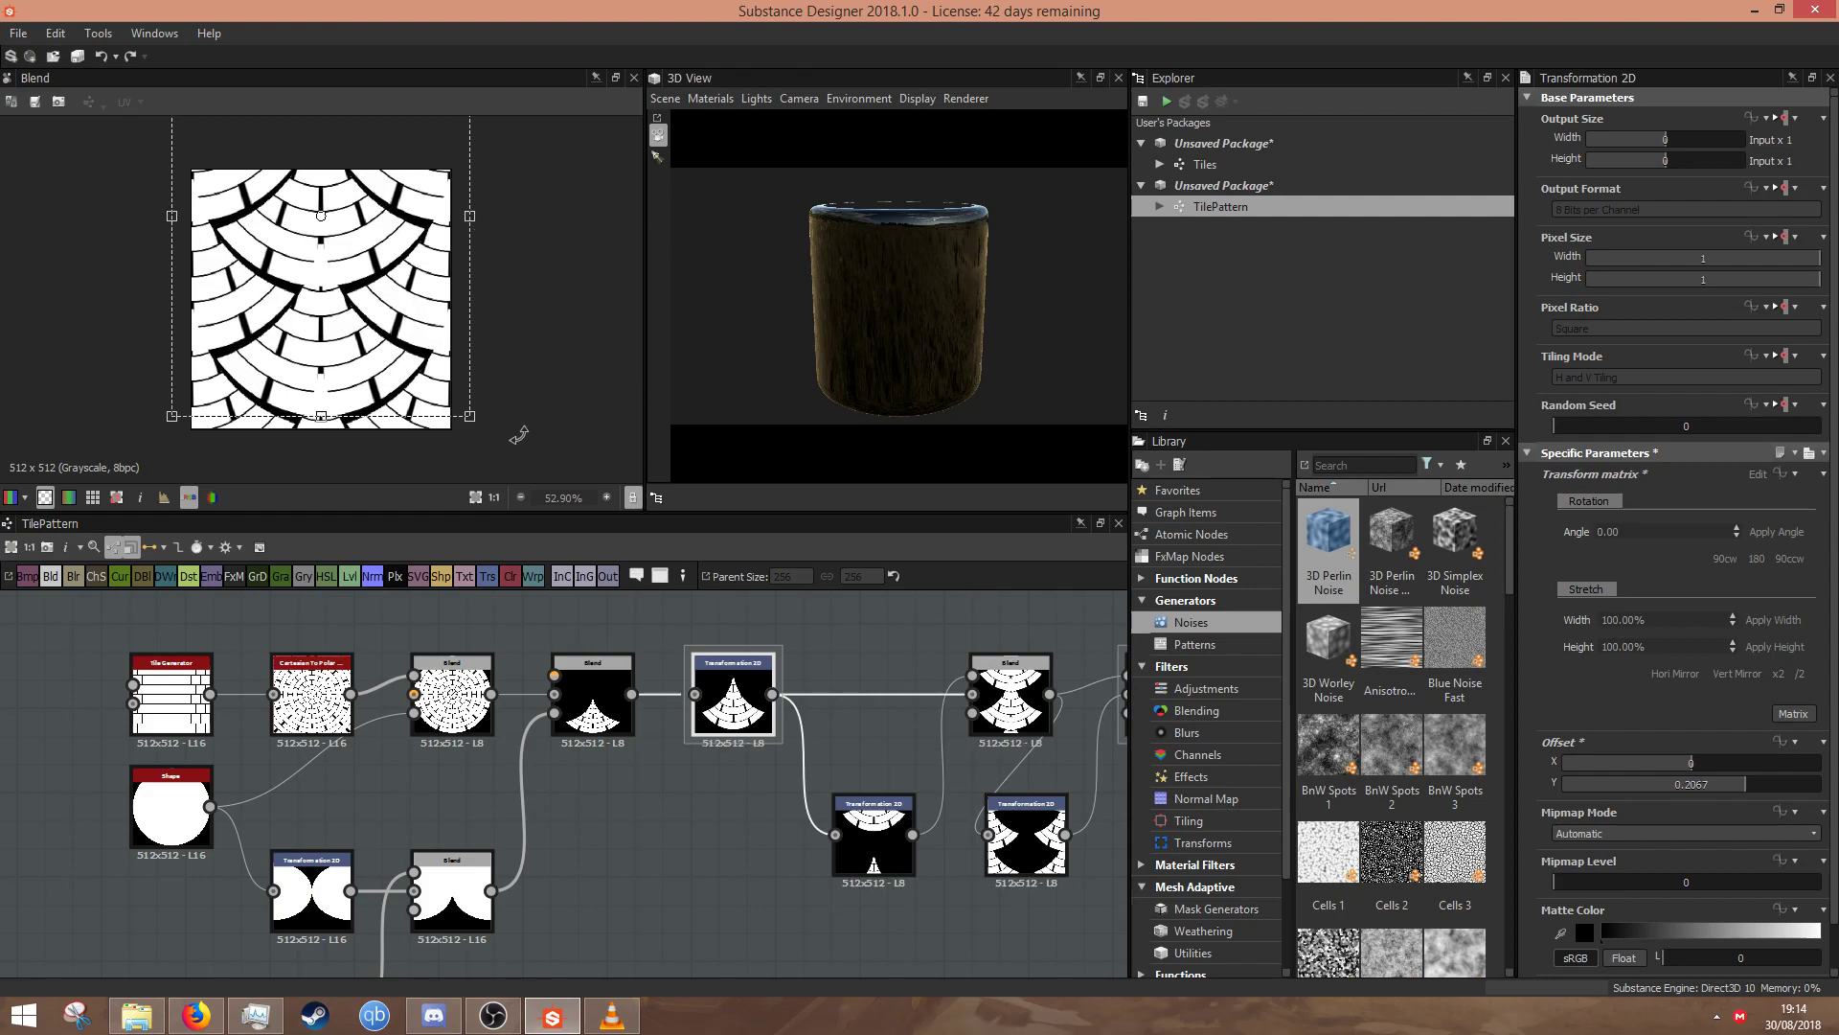
scroll(303, 245, "up", 3)
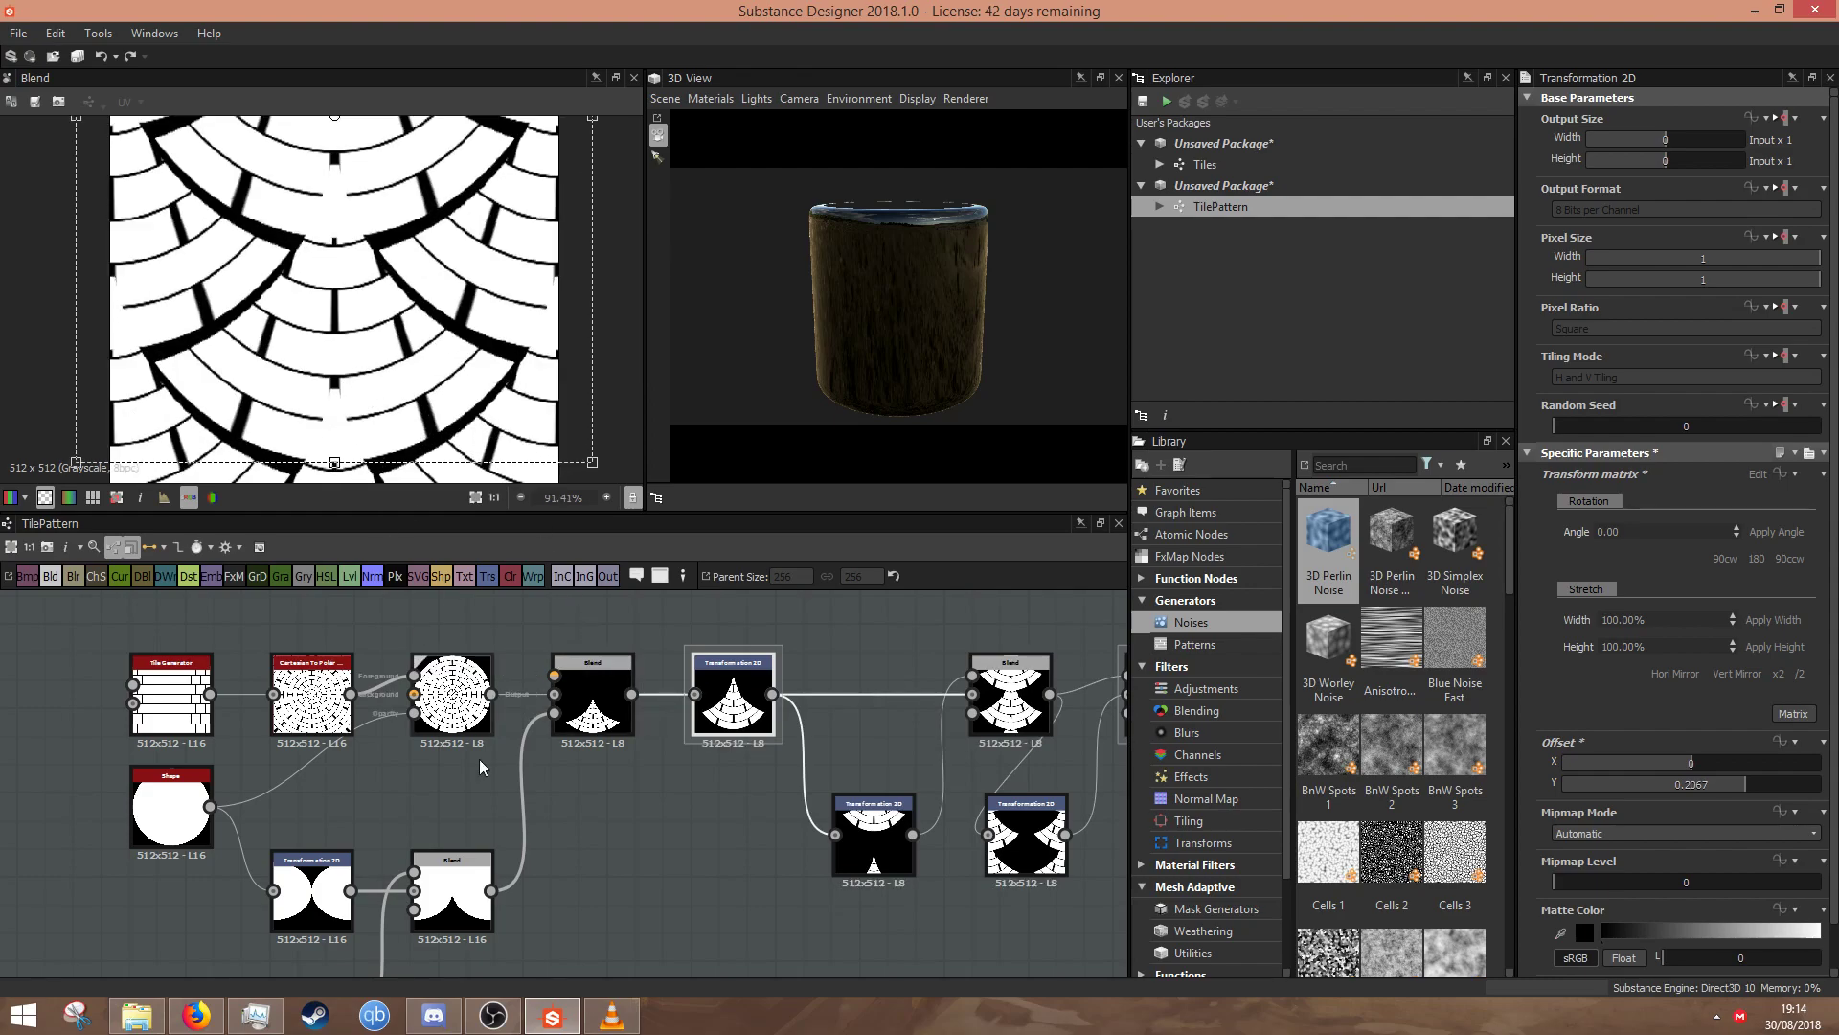
- Extend the square mask's lower edge further down in its Transformation 2D node to trim the fan's tip less steeply
middle_click_drag(587, 858, 652, 526)
left_click(376, 671)
scroll(337, 340, "down", 2)
middle_click_drag(453, 611, 508, 649)
left_click_drag(326, 333, 303, 354)
left_click(645, 747)
scroll(324, 331, "down", 2)
scroll(324, 330, "up", 3)
- Check the fan joints of the final Blend up close and fine-tune the square mask's lower edge, bringing its Y Offset to 0.3302
middle_click_drag(708, 698, 366, 950)
left_click(944, 651)
scroll(413, 339, "down", 8)
scroll(413, 340, "up", 3)
scroll(417, 341, "up", 10)
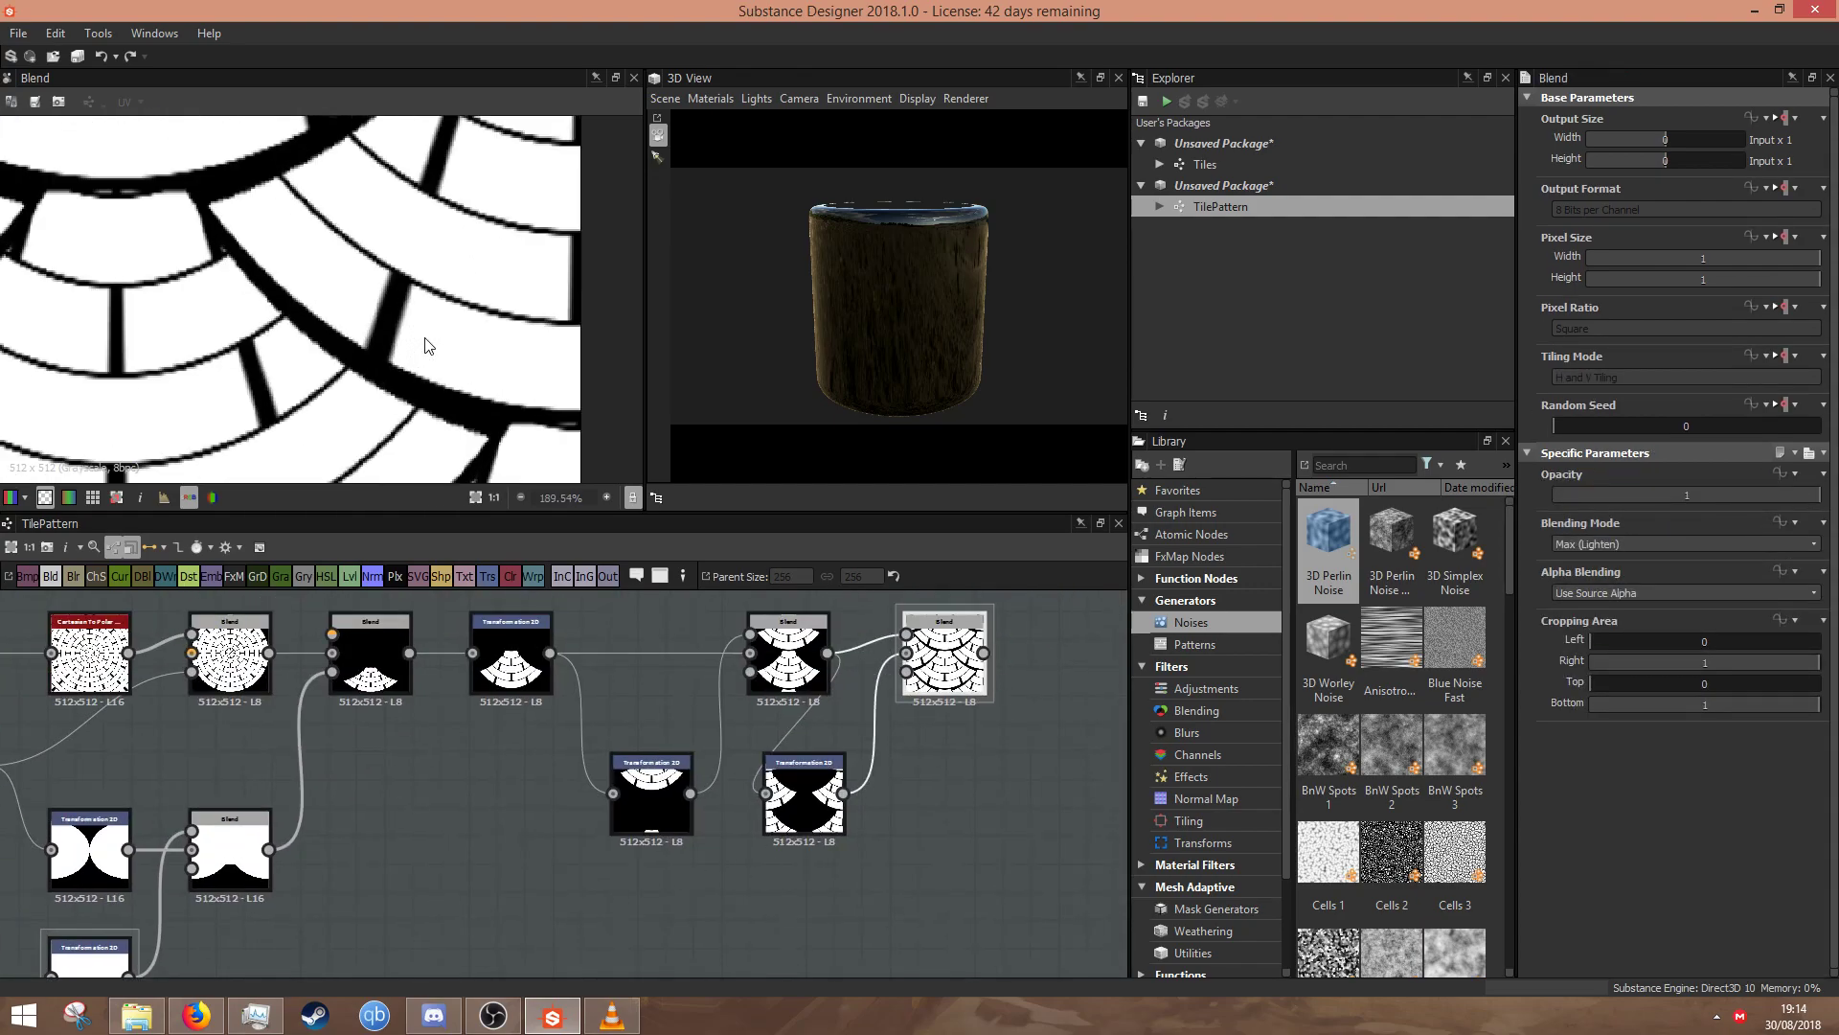
middle_click_drag(380, 822, 610, 616)
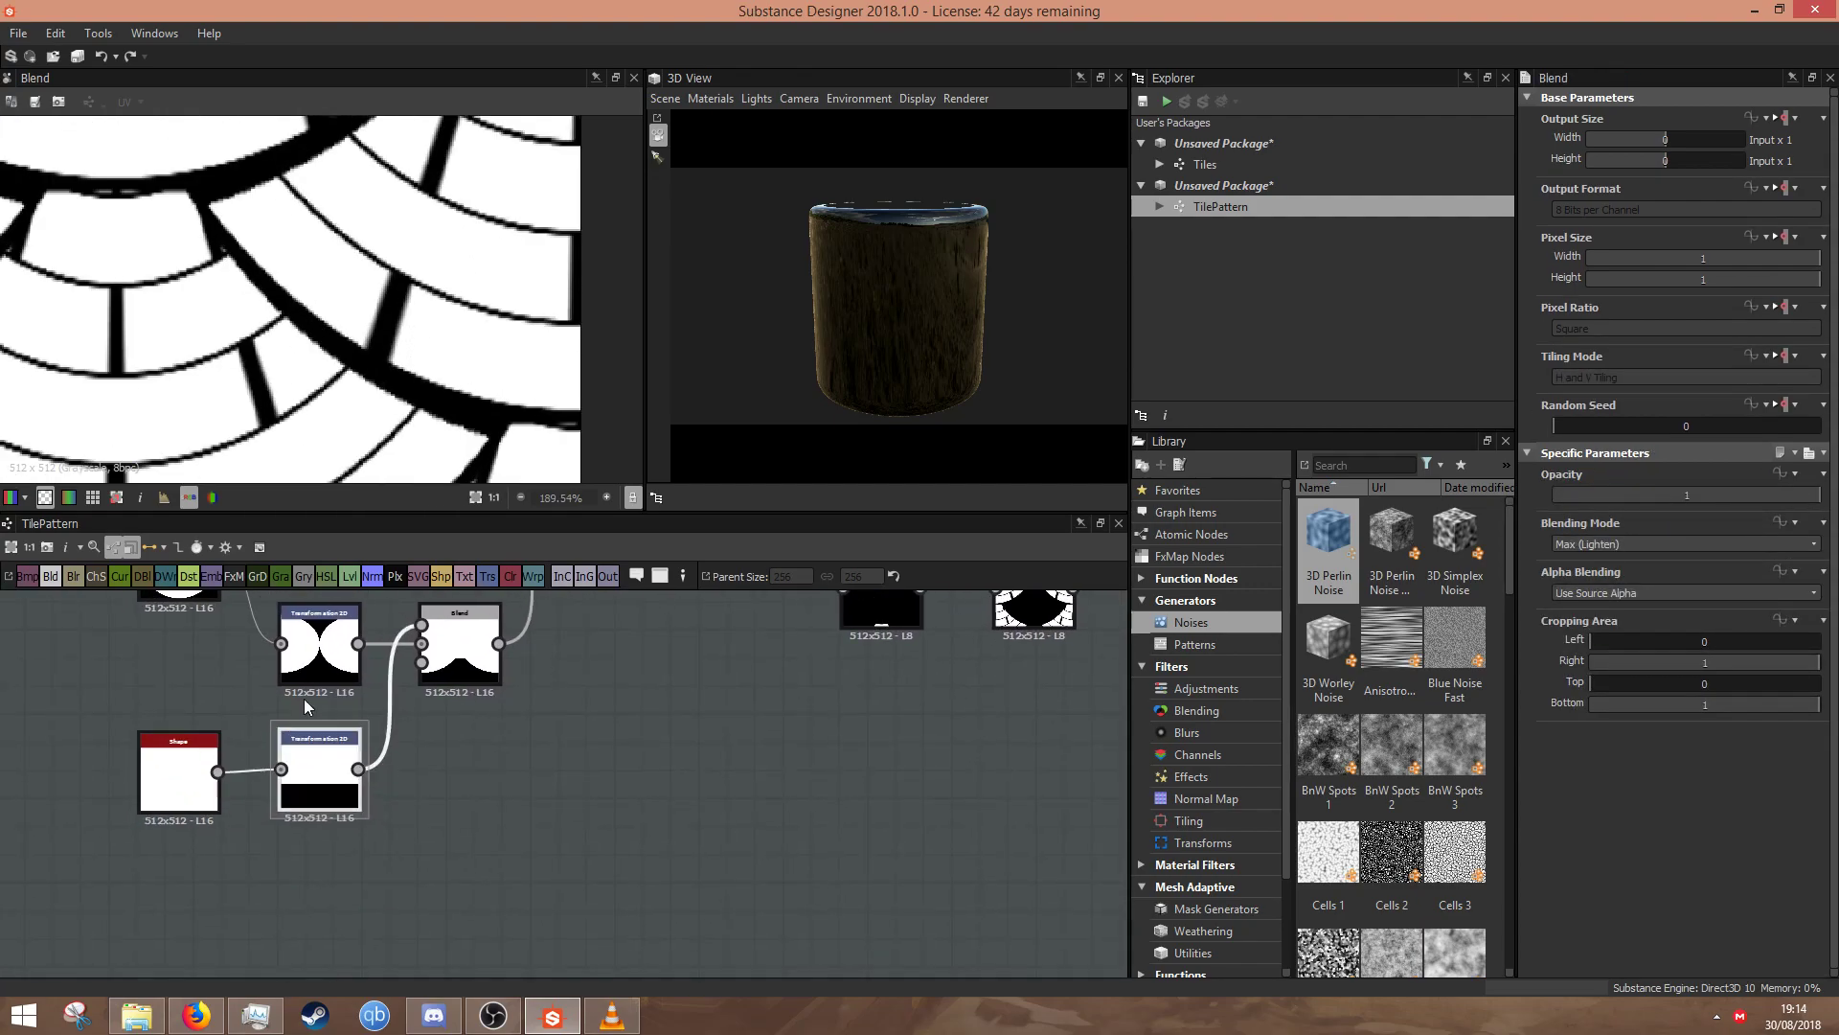
middle_click_drag(207, 371, 386, 439)
left_click(308, 764)
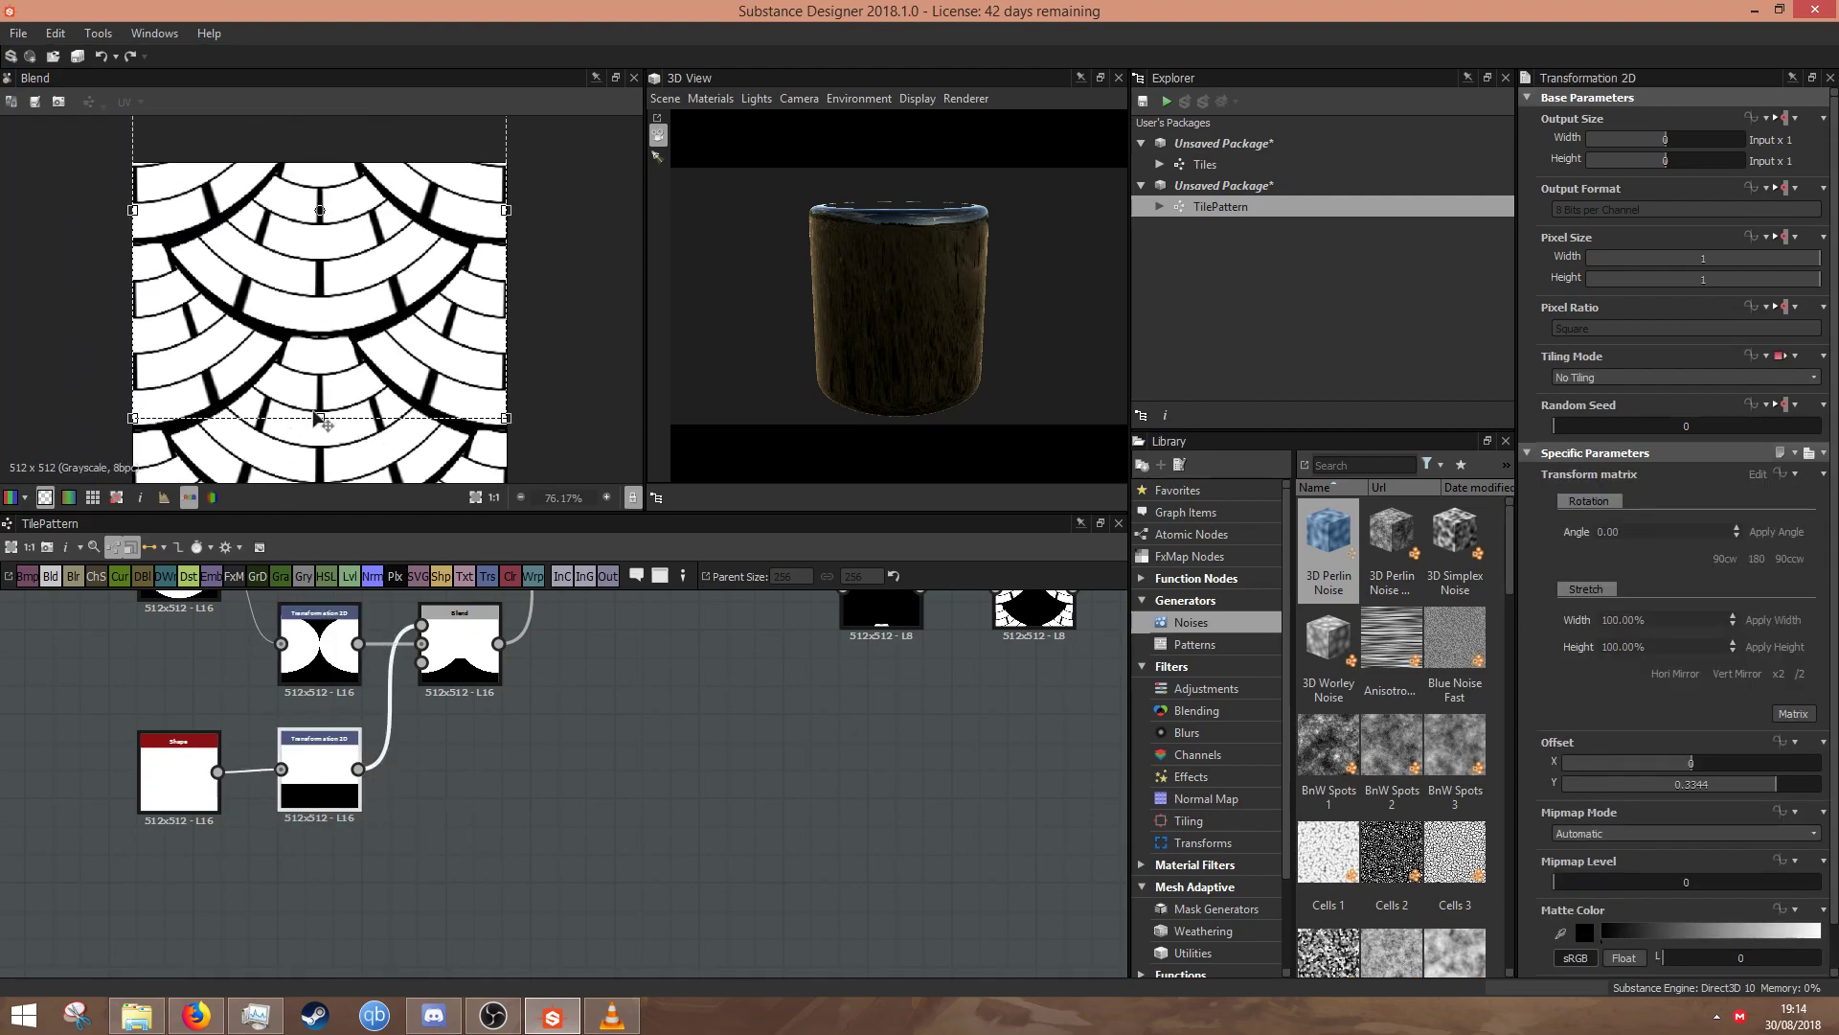
left_click_drag(319, 422, 315, 419)
- Review the final Blend's fish-scale pattern and the layout of the whole node chain
middle_click_drag(621, 713, 216, 859)
middle_click_drag(801, 734, 650, 855)
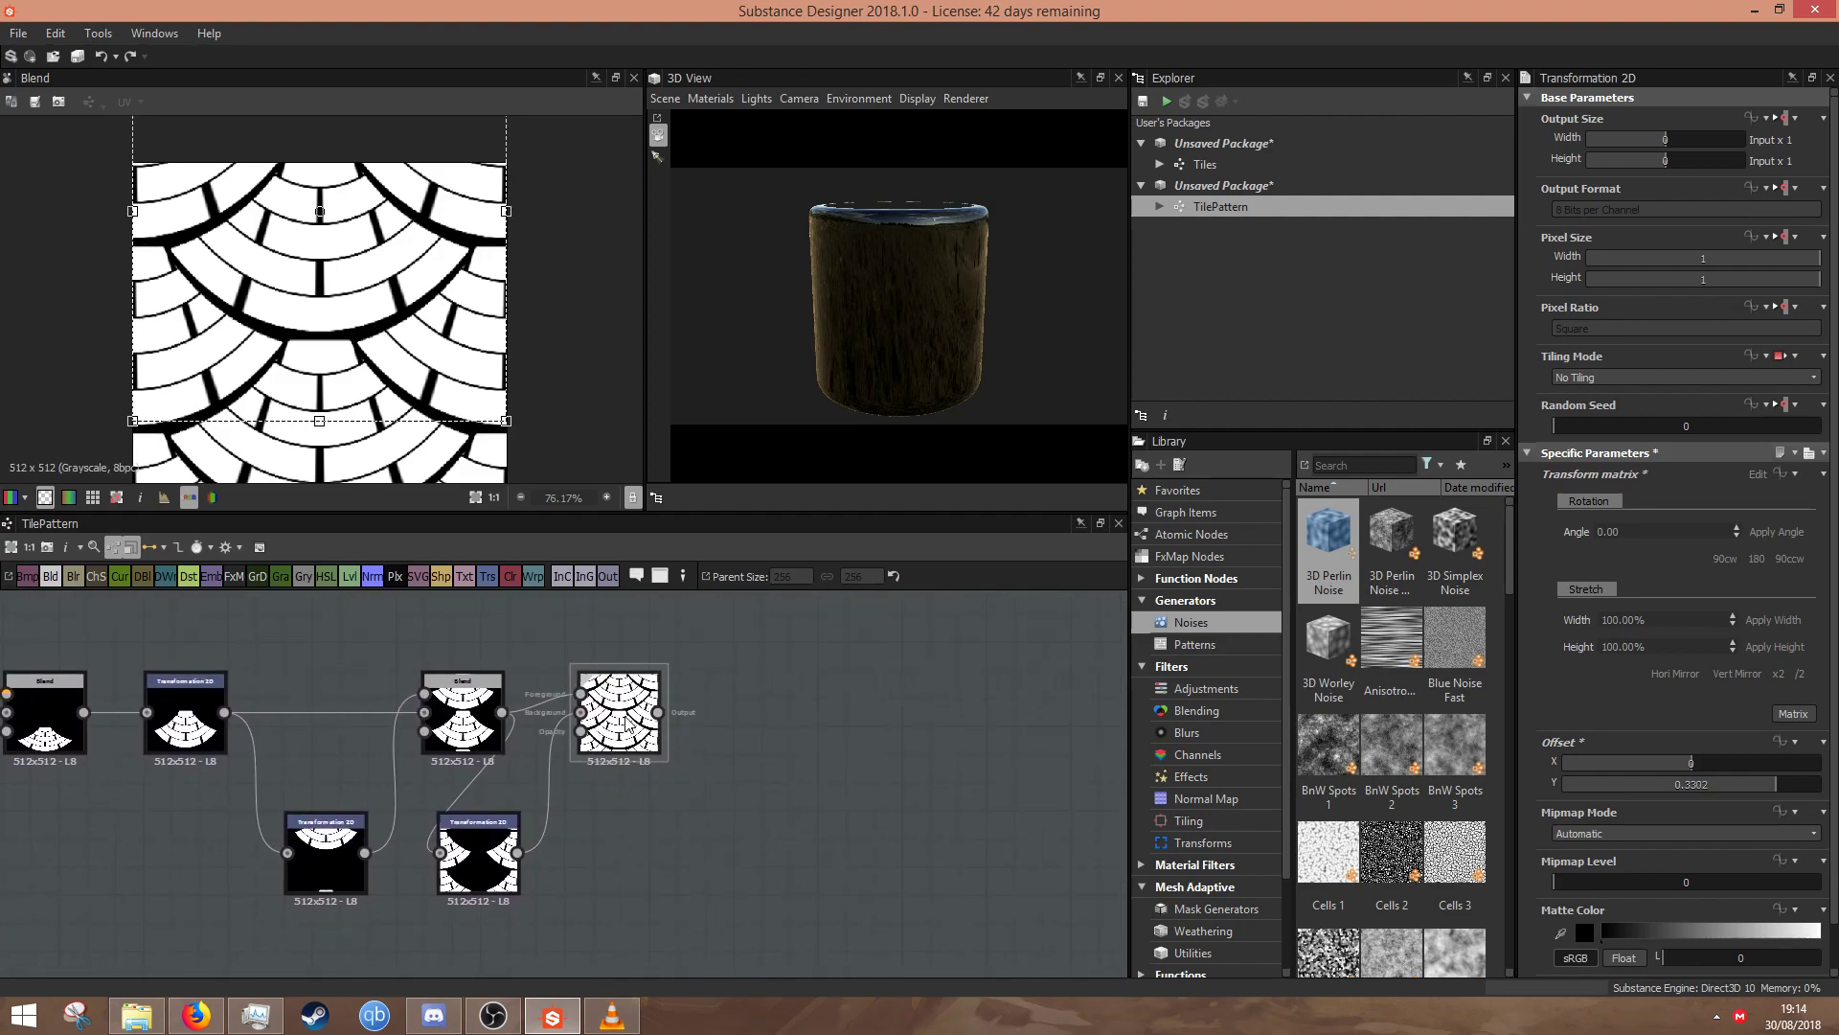
left_click(620, 713)
scroll(322, 266, "down", 5)
middle_click_drag(250, 736, 629, 602)
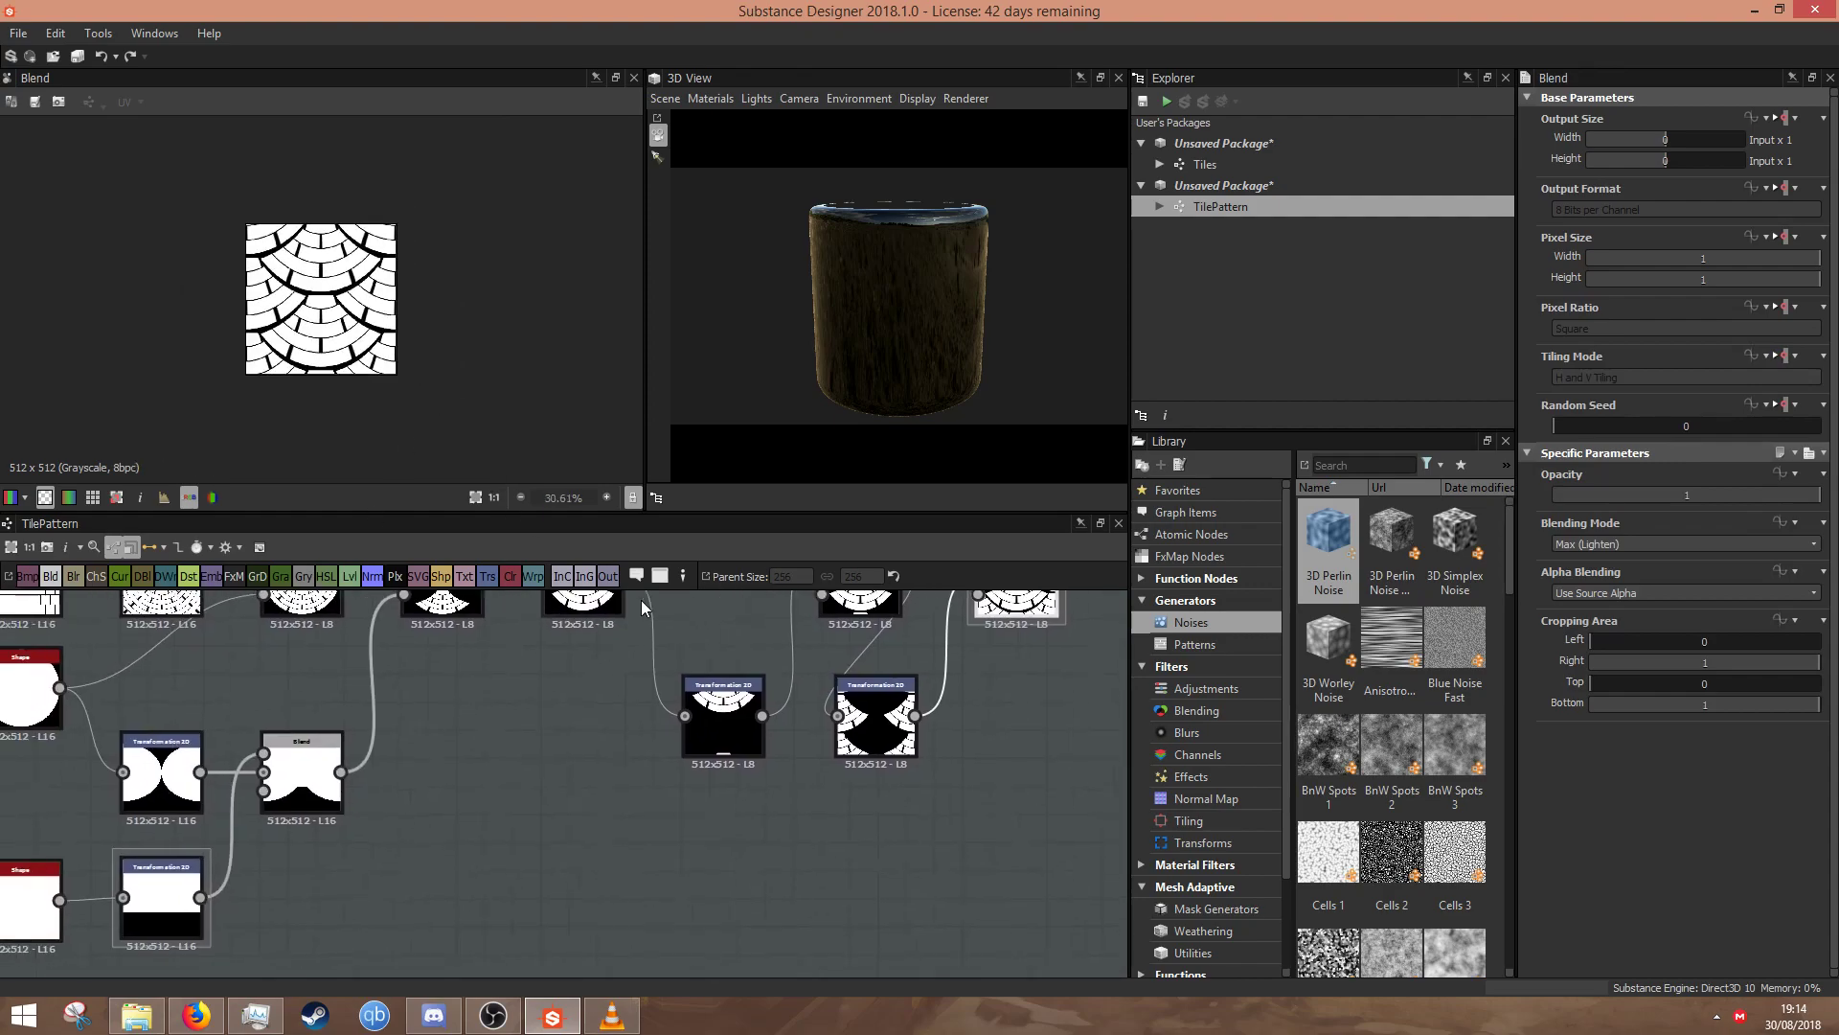
scroll(629, 601, "down", 3)
middle_click_drag(506, 641, 573, 749)
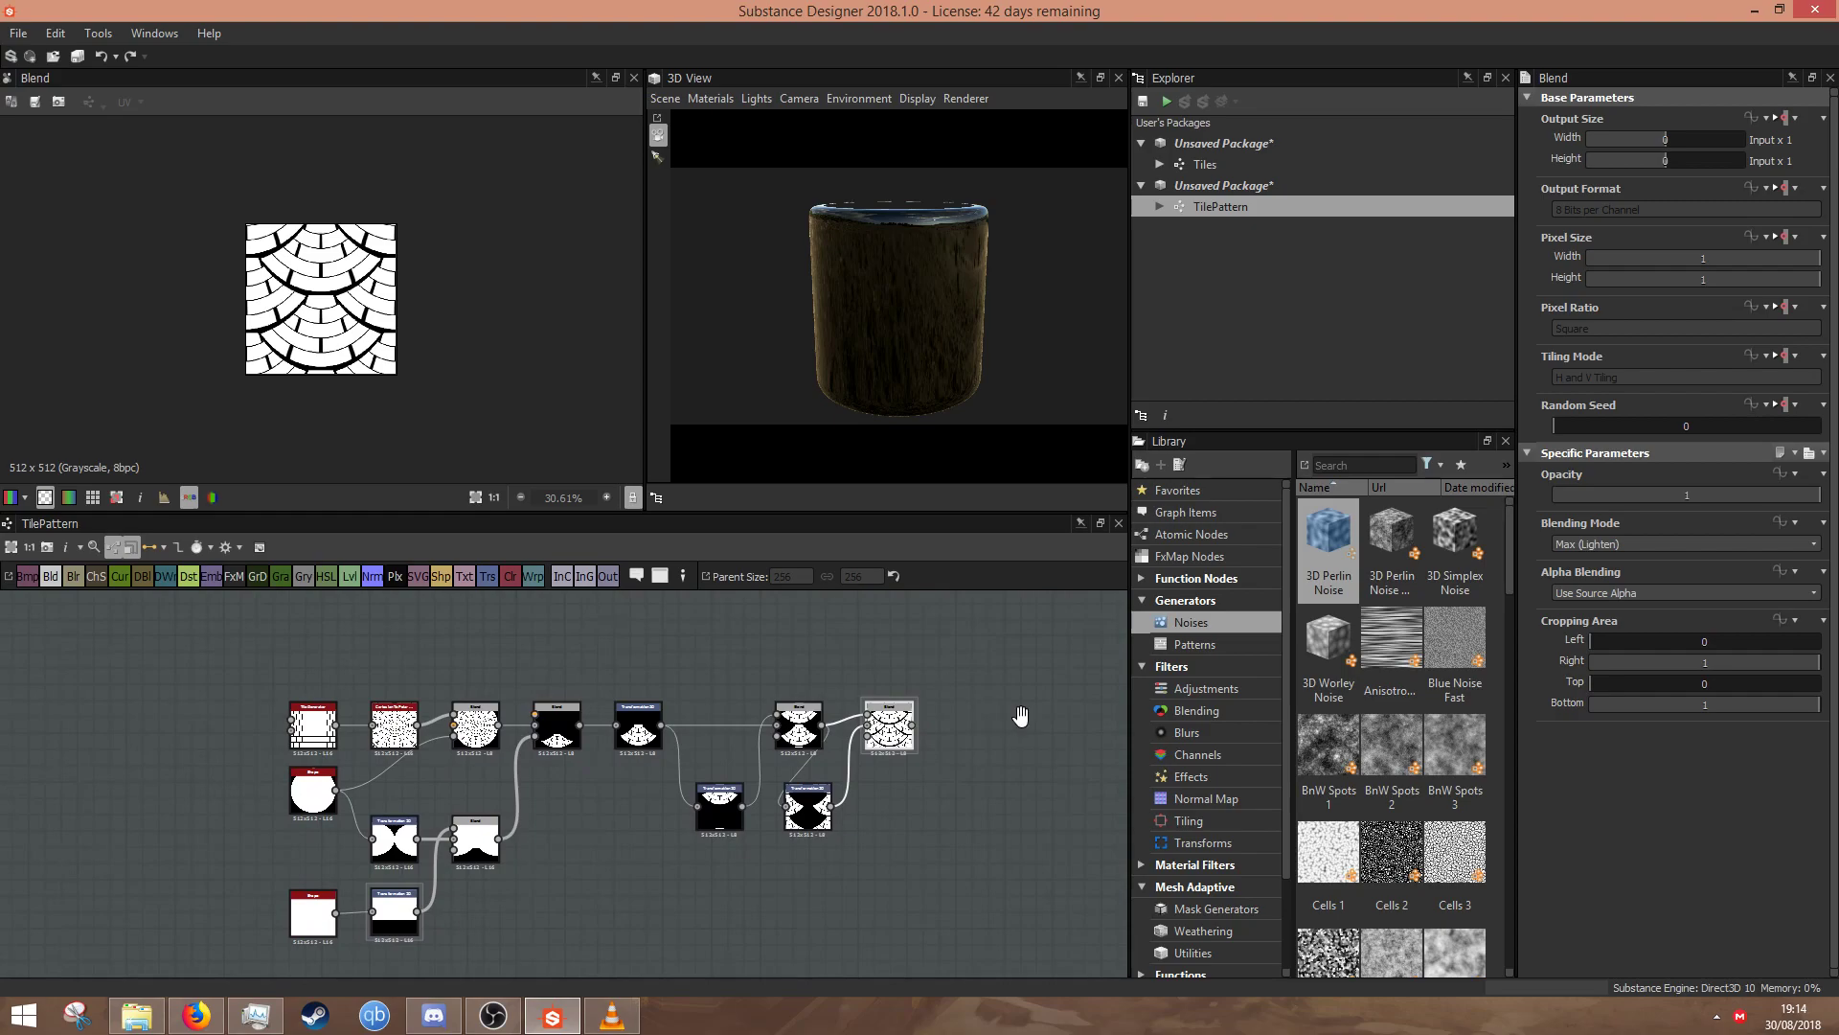
middle_click_drag(1021, 716, 844, 737)
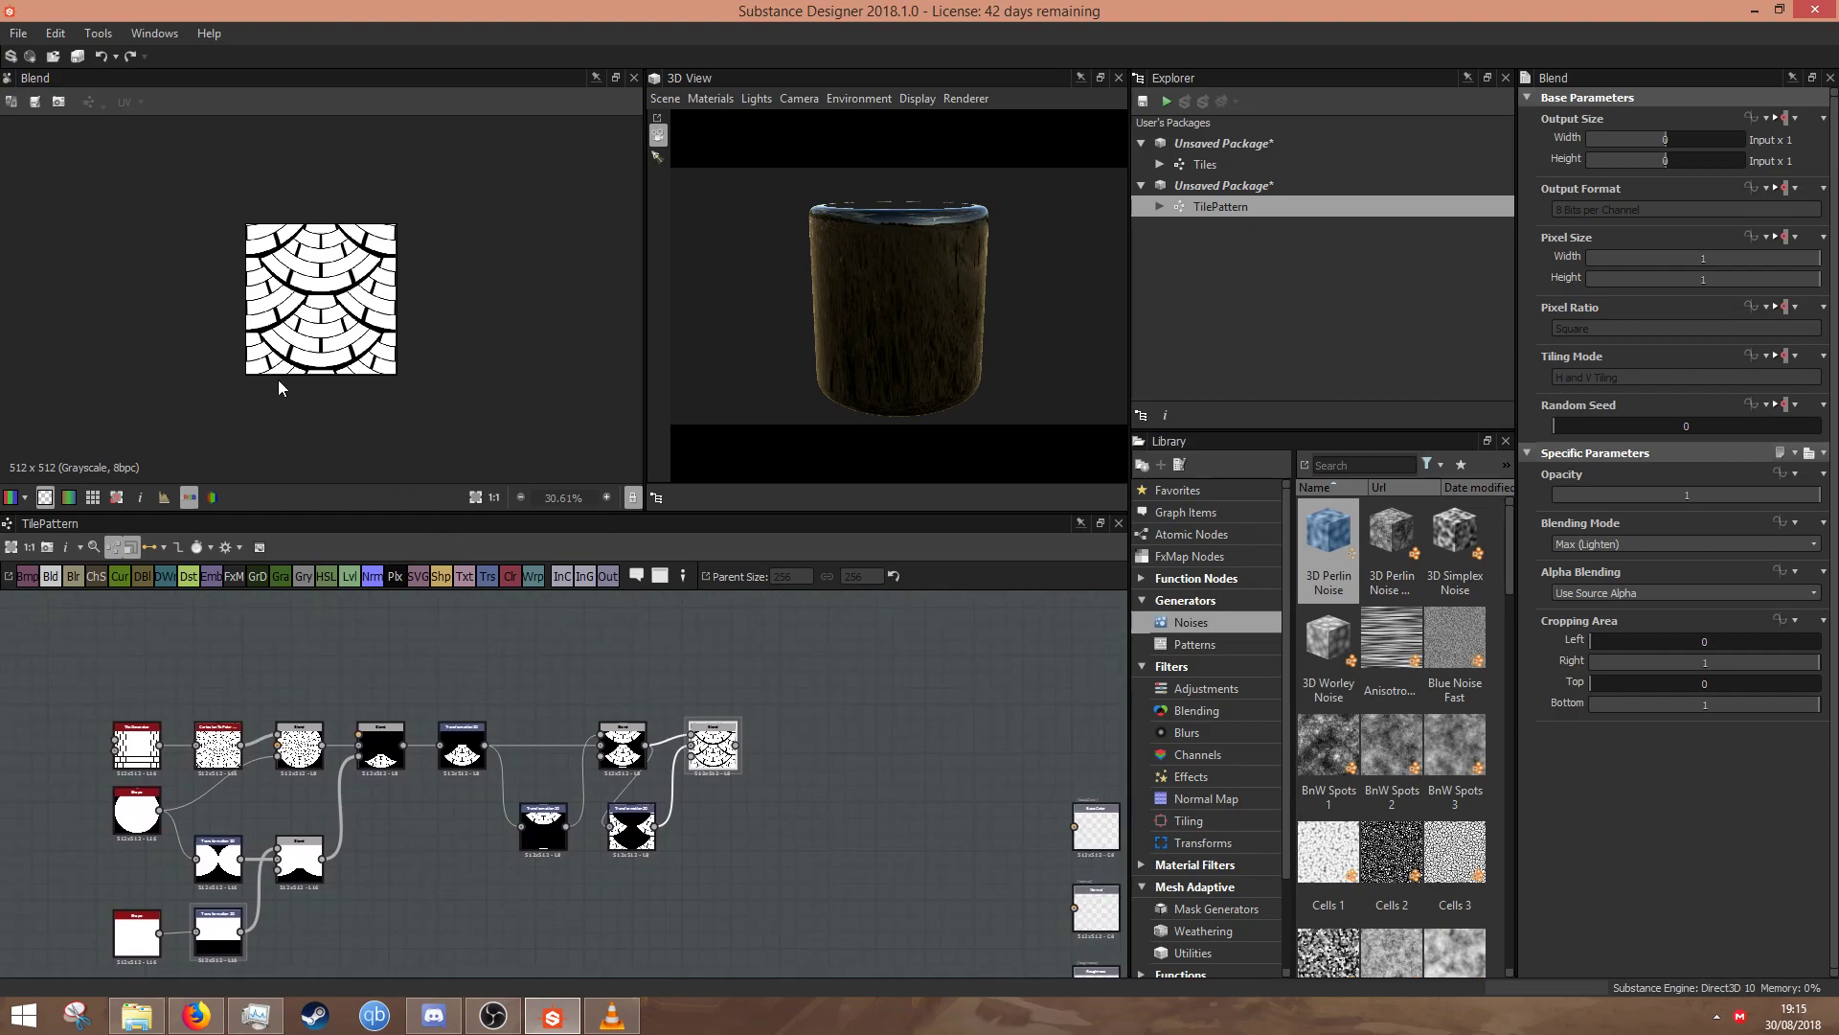
scroll(695, 743, "down", 4)
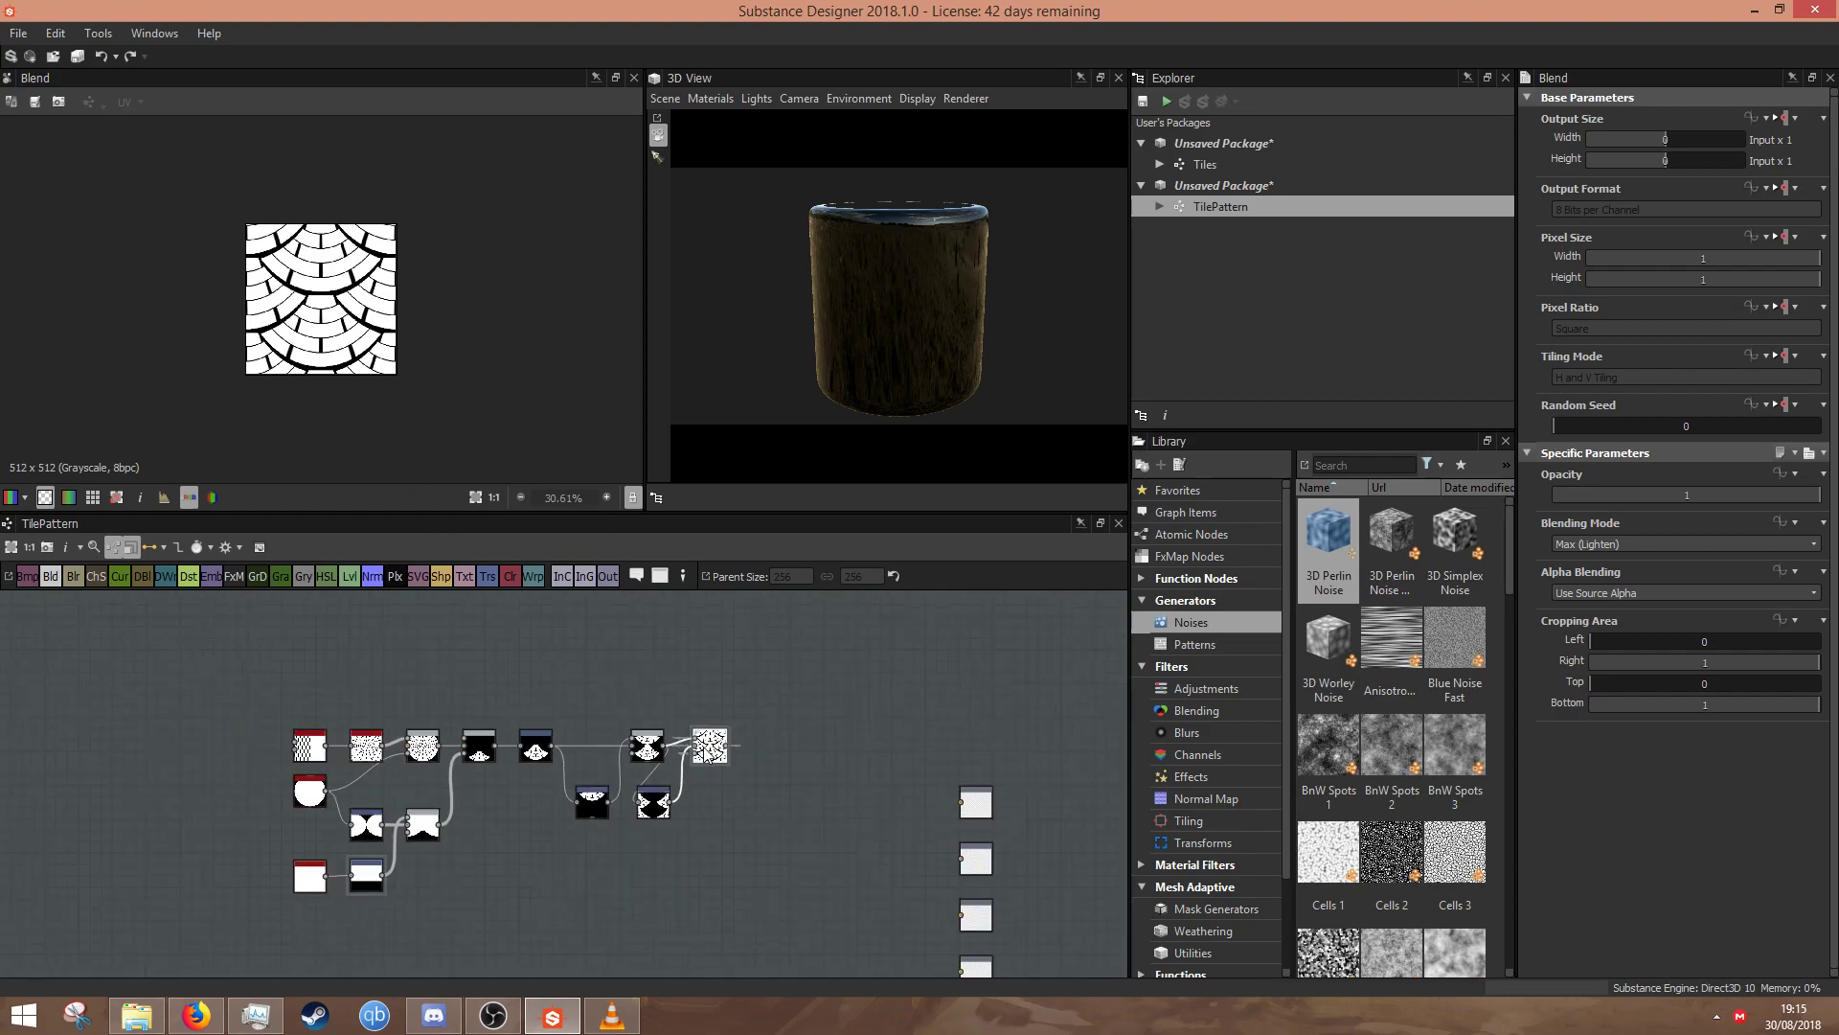
- Add a Flood Fill node after the final Blend and examine its output in the 2D preview
left_click_drag(702, 748, 499, 762)
left_click(595, 739)
scroll(464, 755, "up", 5)
middle_click_drag(695, 756, 510, 767)
scroll(533, 774, "up", 3)
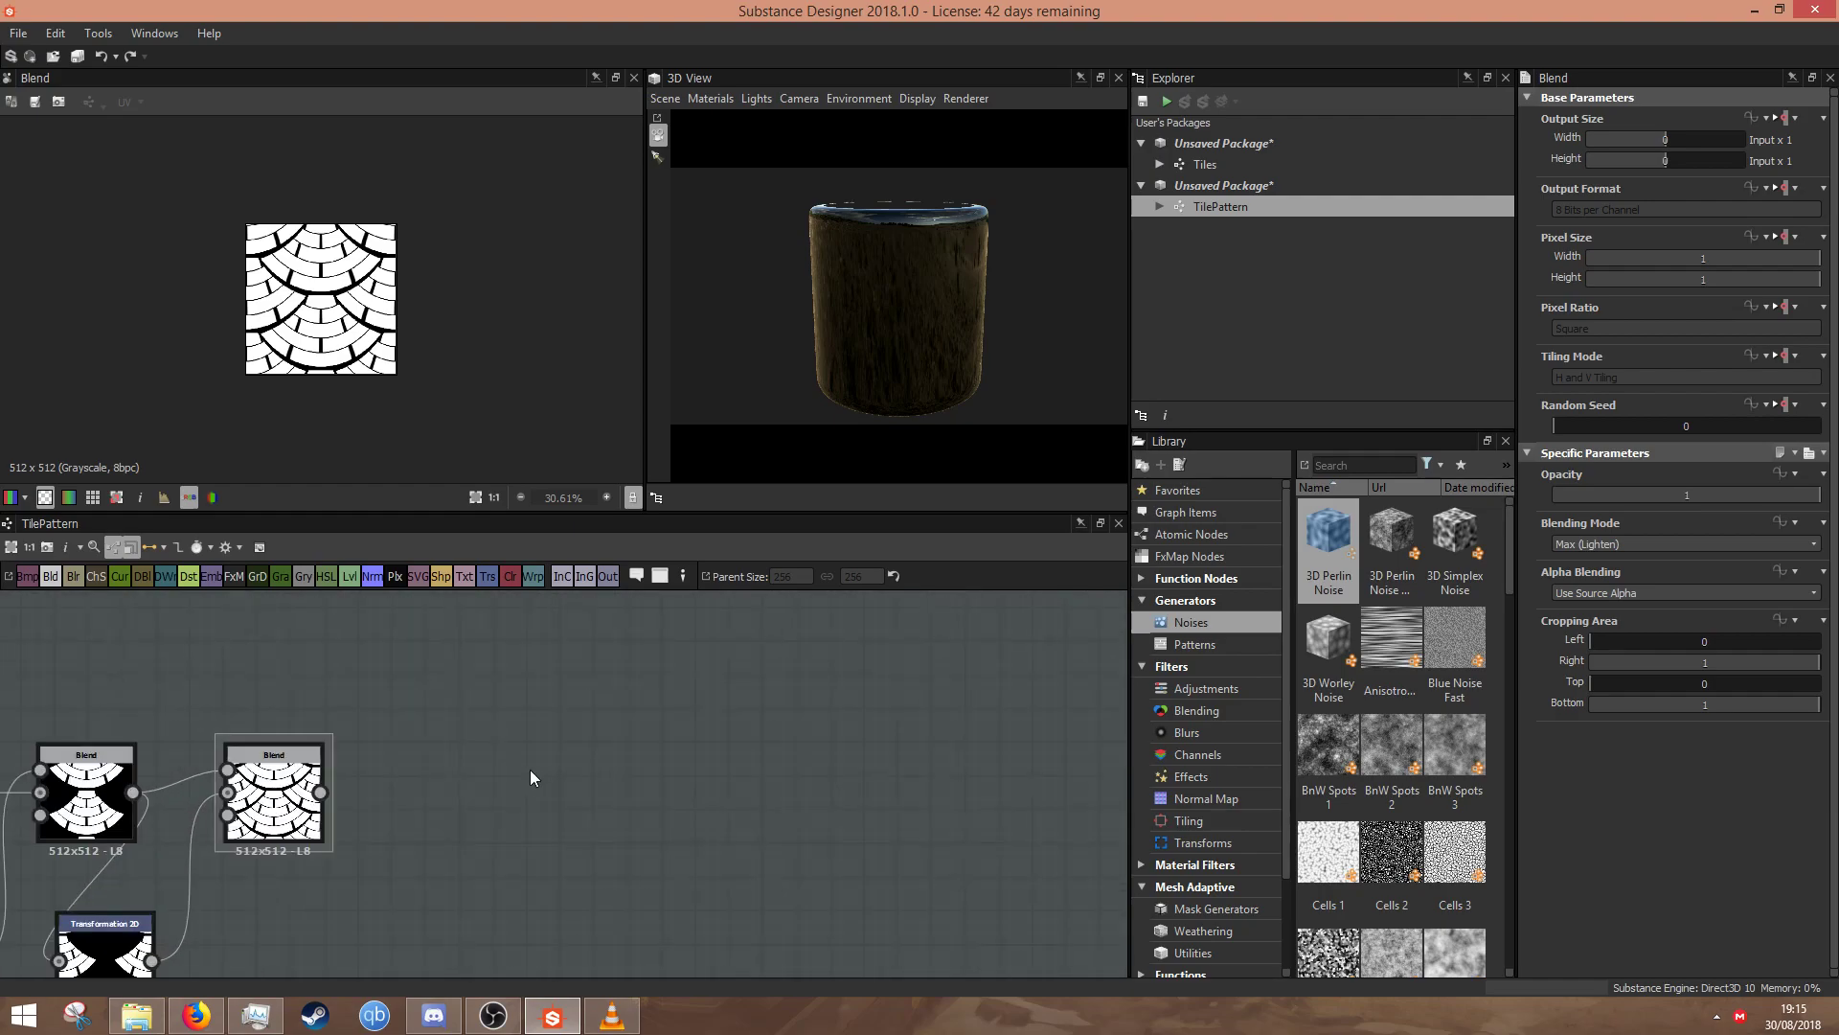
left_click(247, 801)
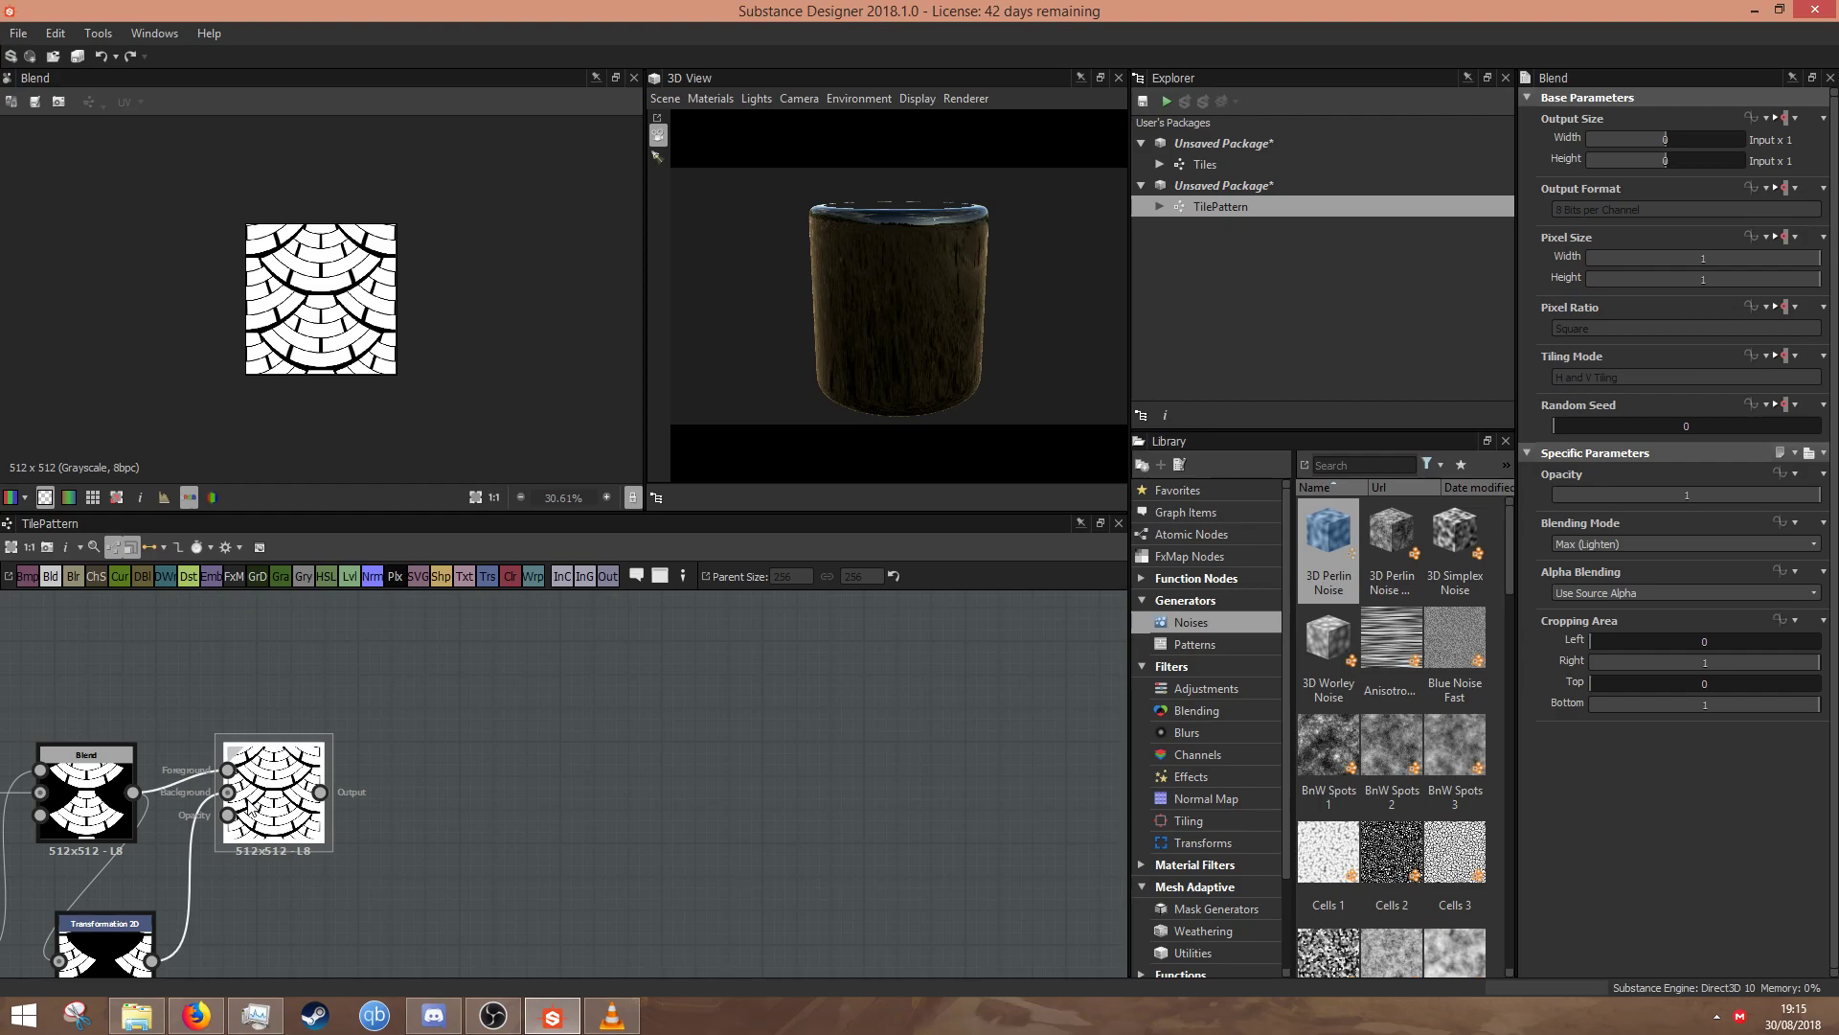
key("space")
type("fl")
key("Return")
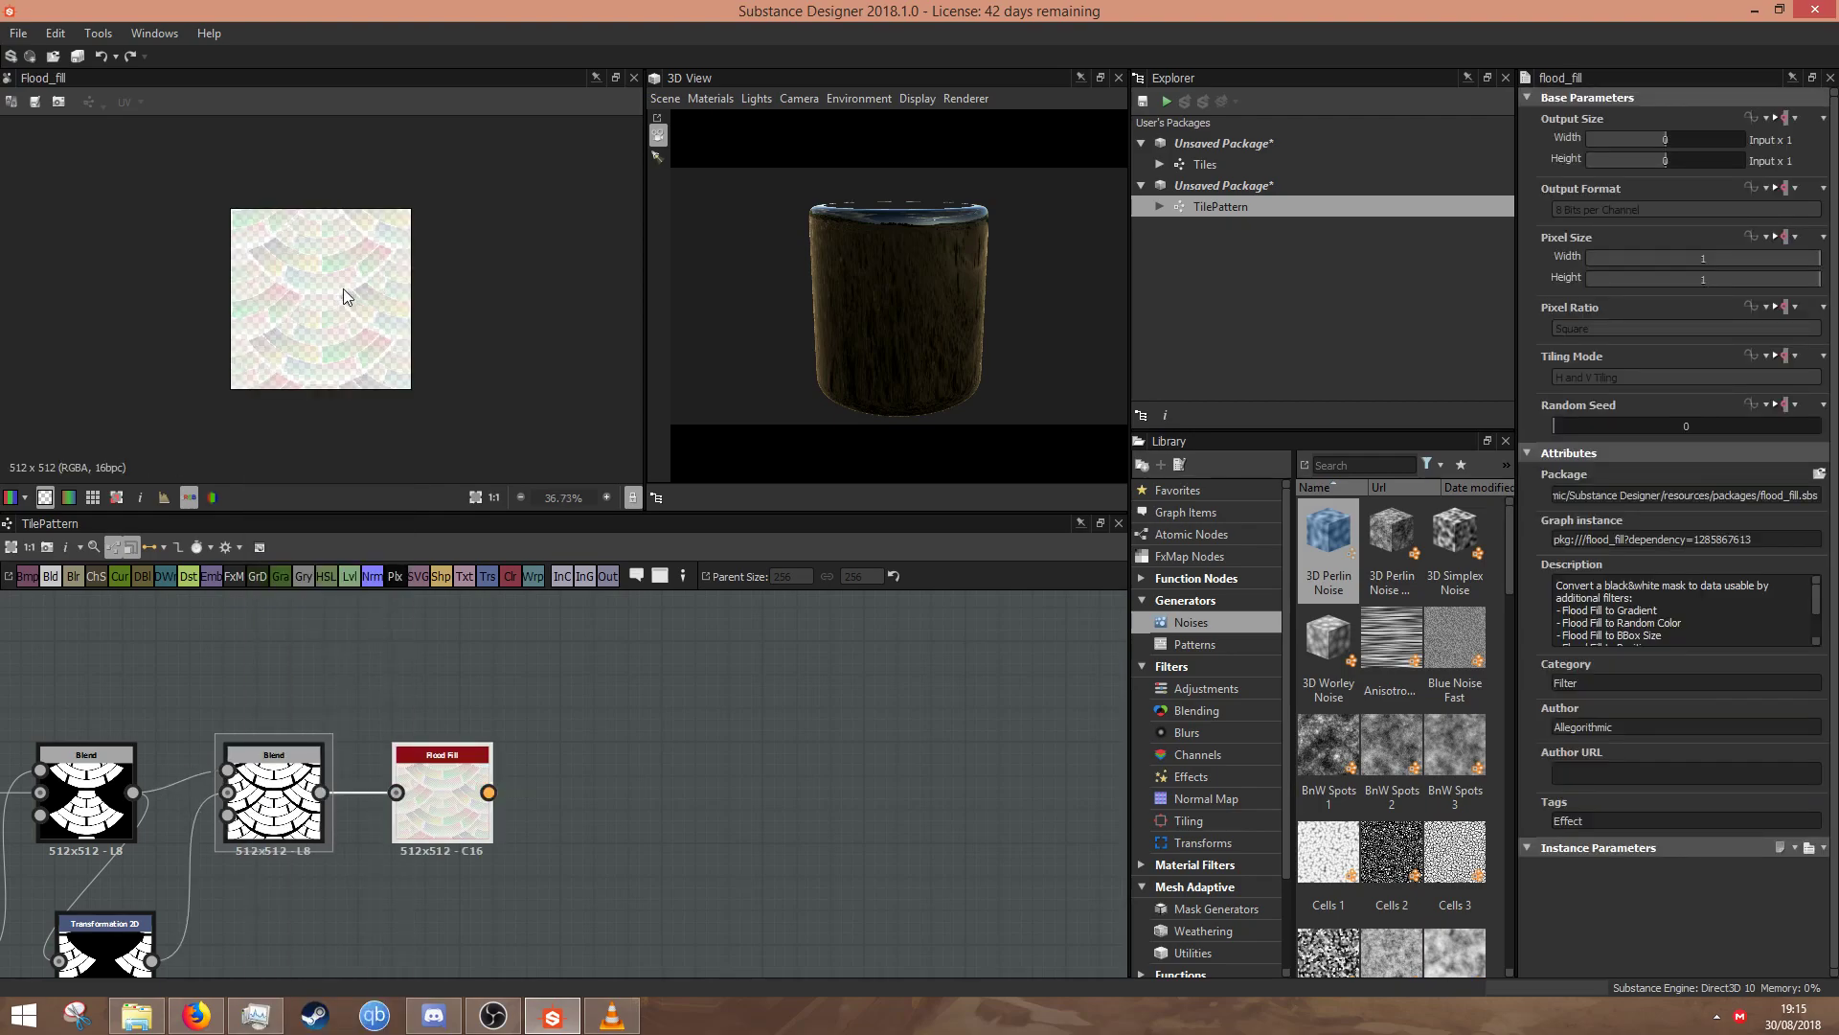
scroll(316, 316, "up", 5)
scroll(315, 382, "down", 2)
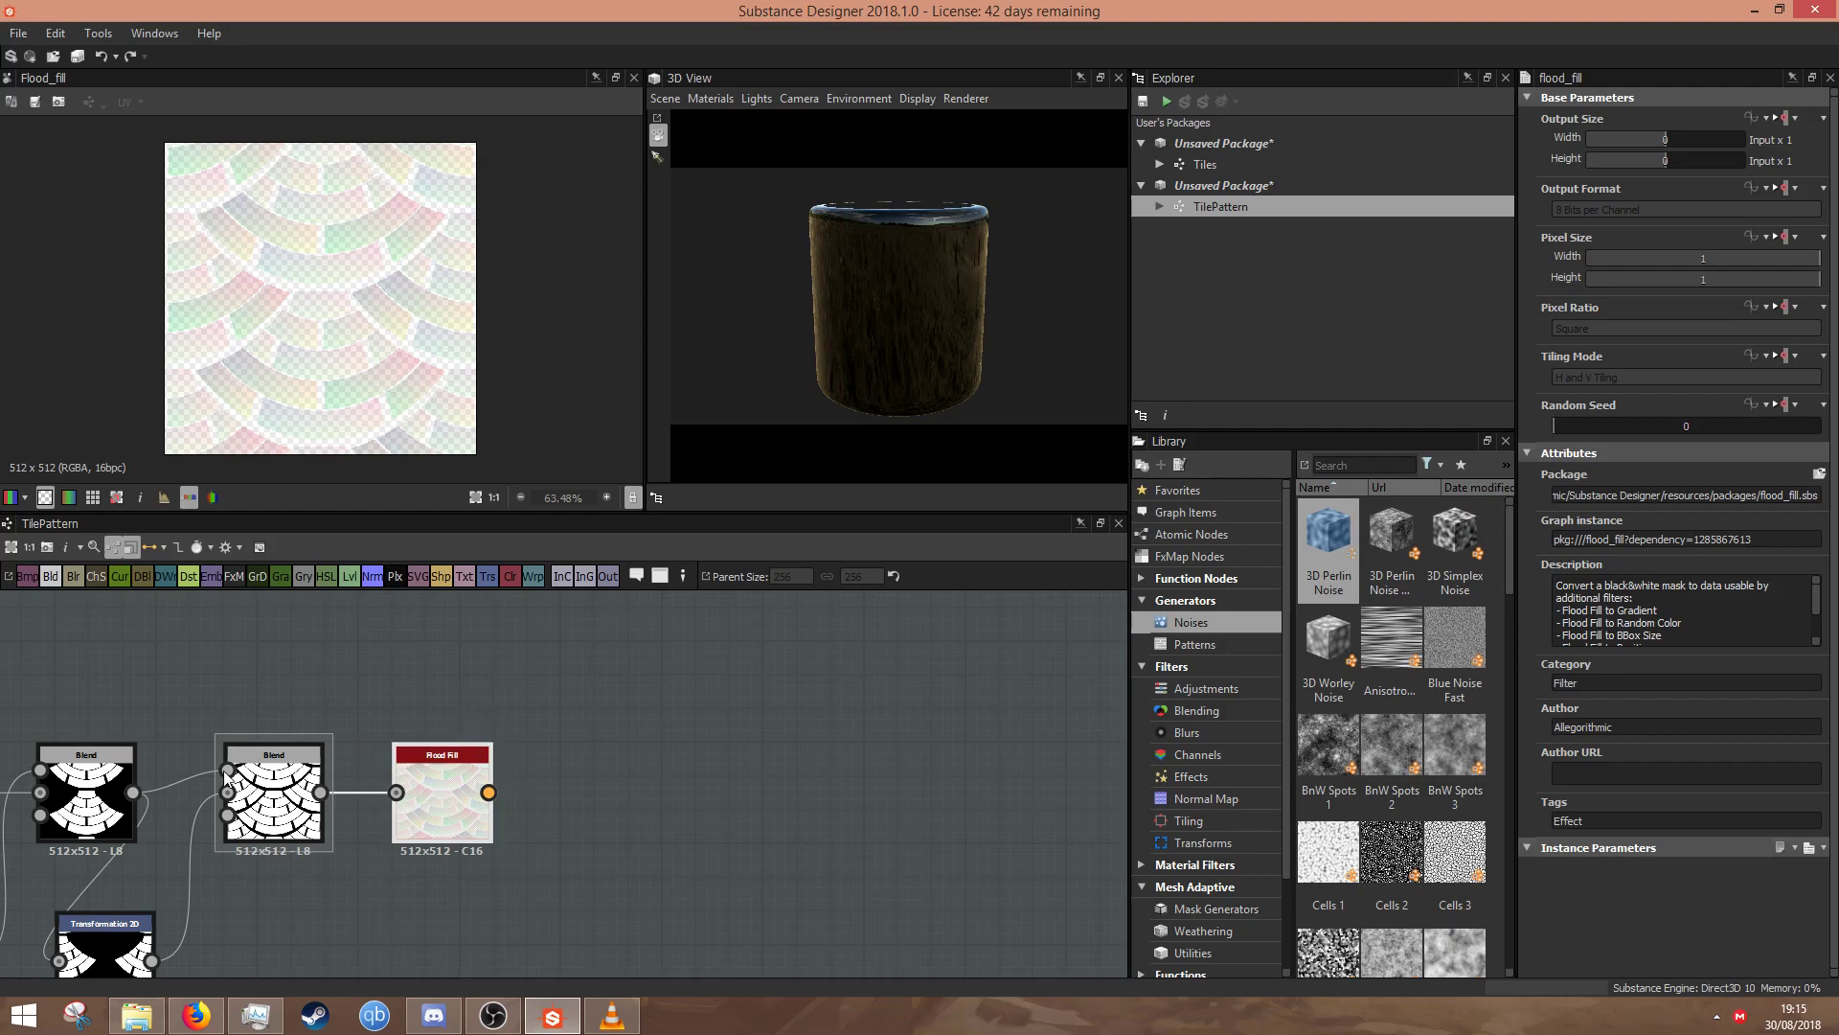
- Preview the final Blend again, examine the gaps between its tiles up close, and select the Flood Fill node
double_click(281, 801)
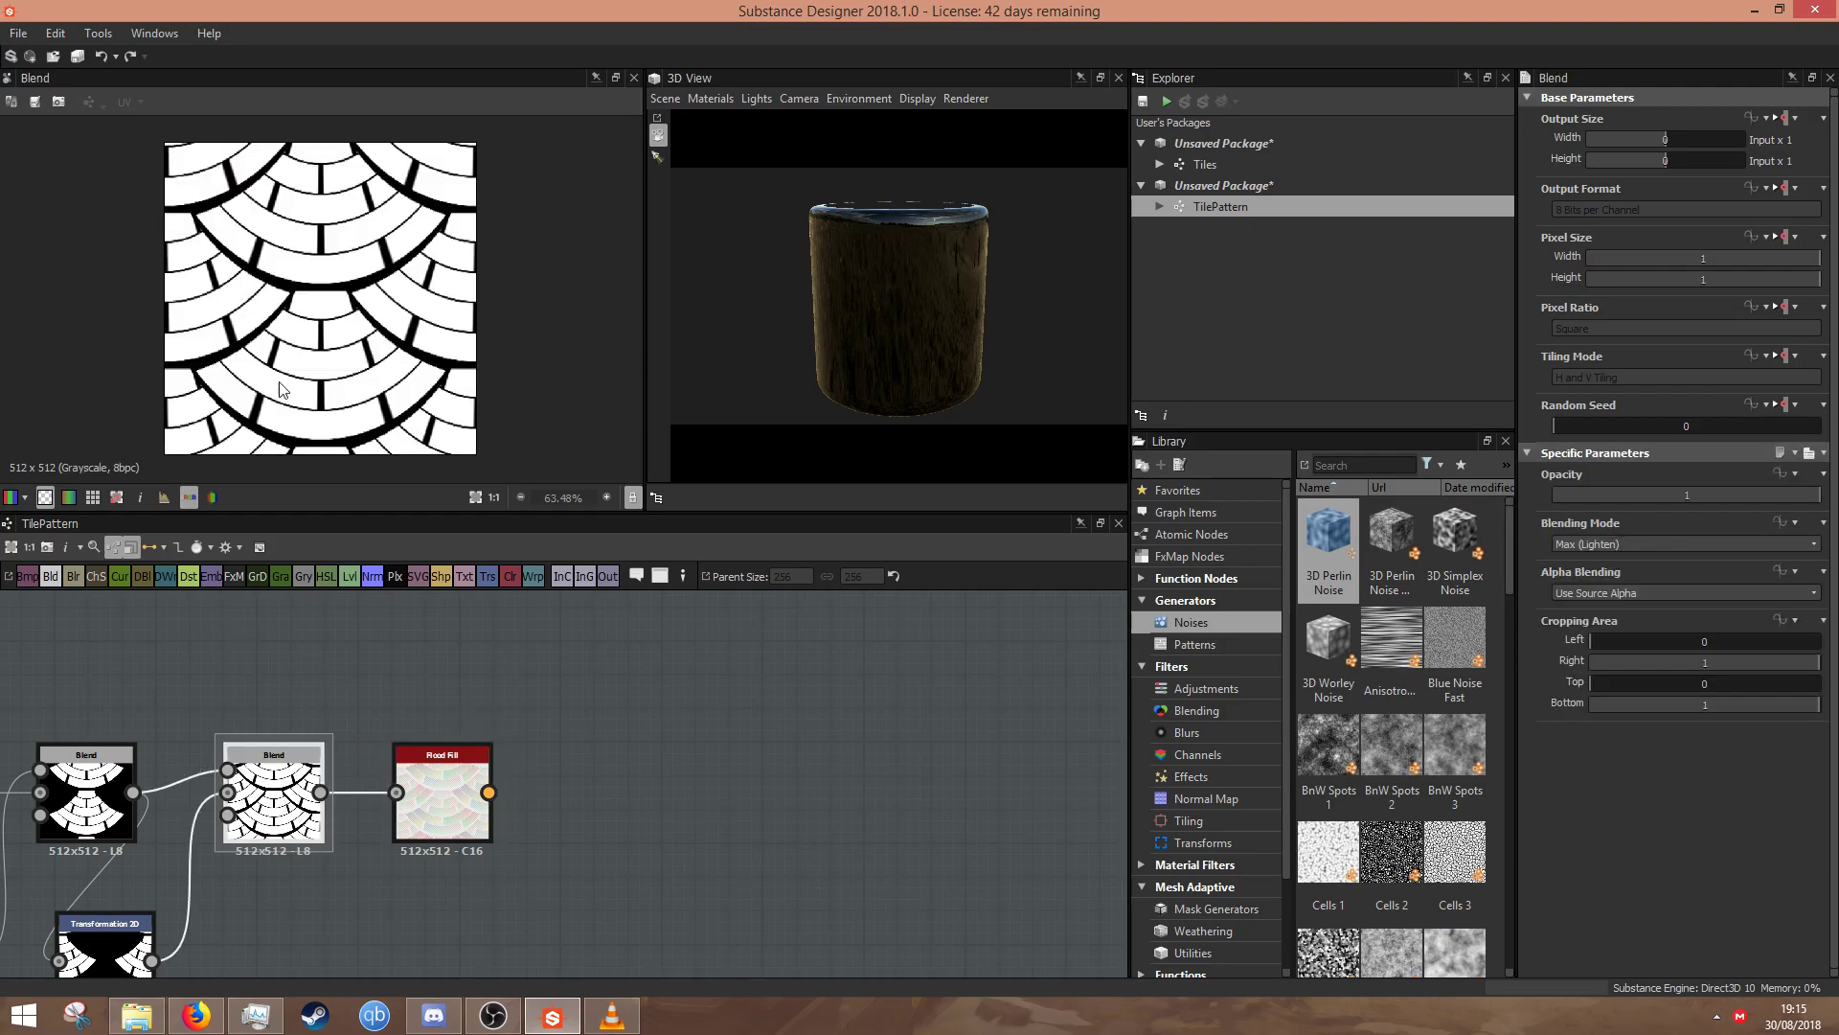
scroll(281, 389, "up", 5)
scroll(406, 395, "up", 3)
scroll(297, 364, "down", 6)
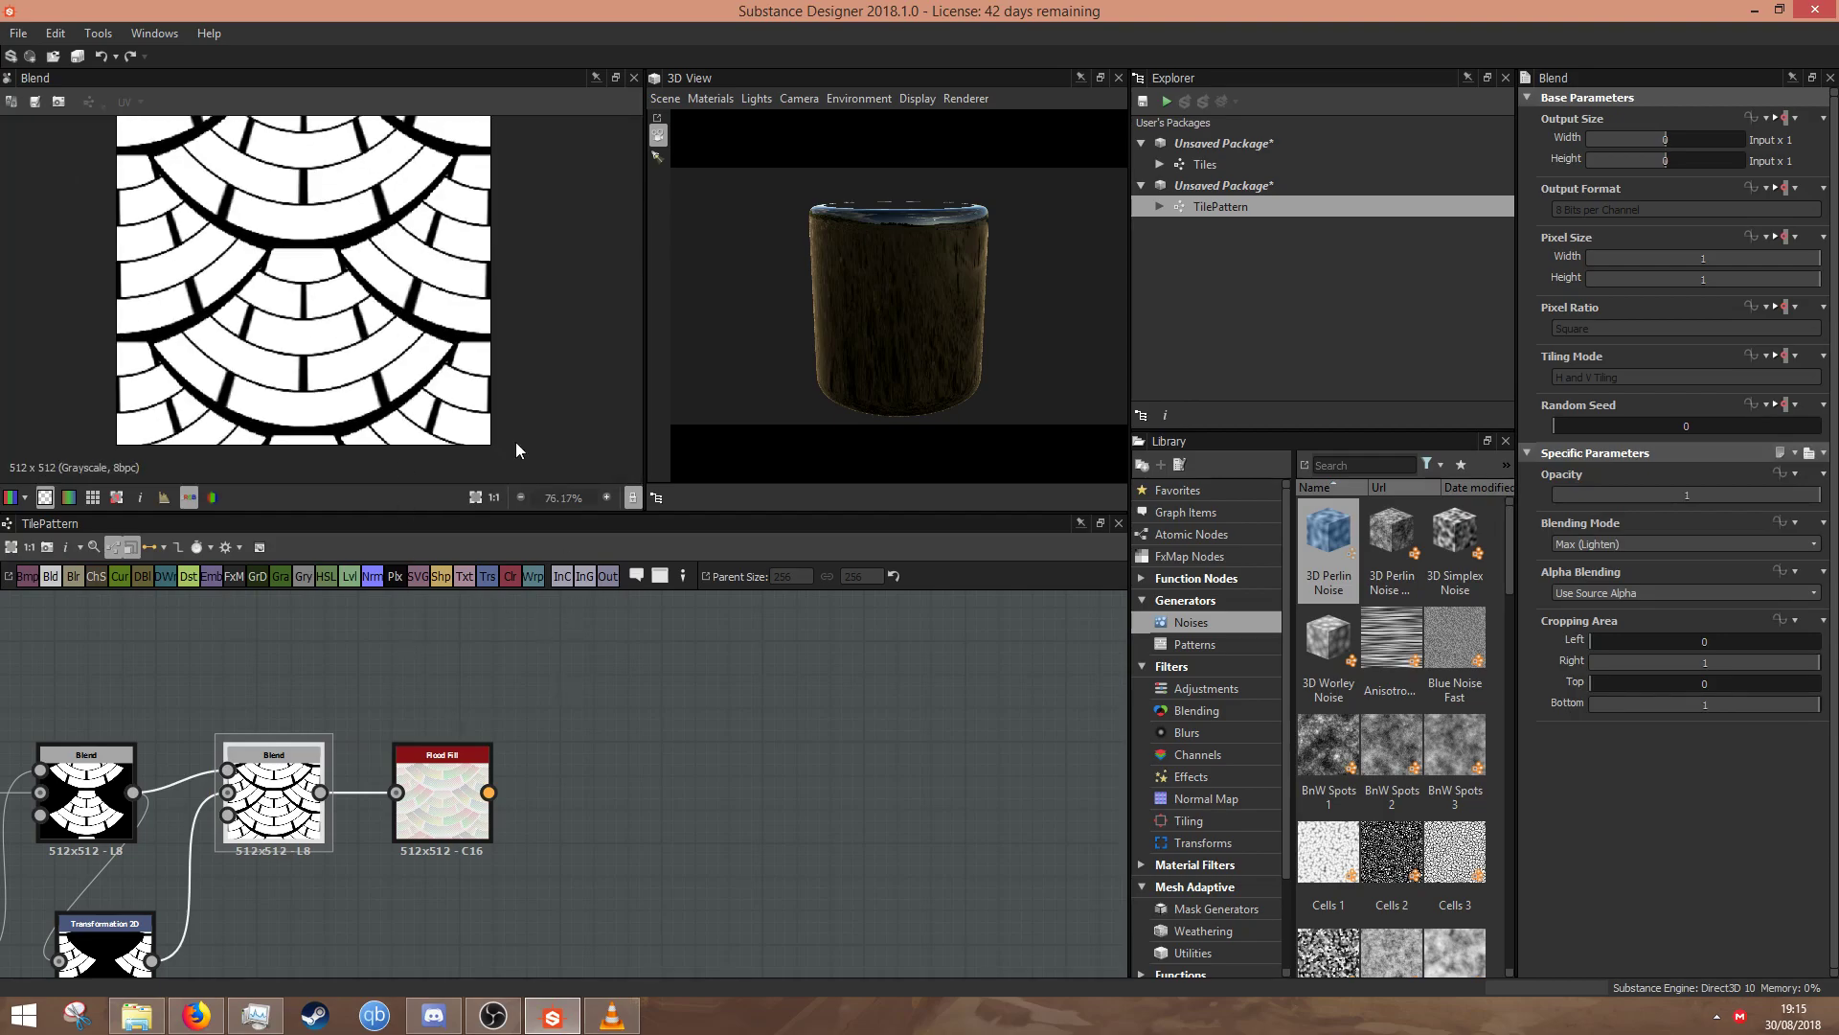
scroll(328, 255, "up", 4)
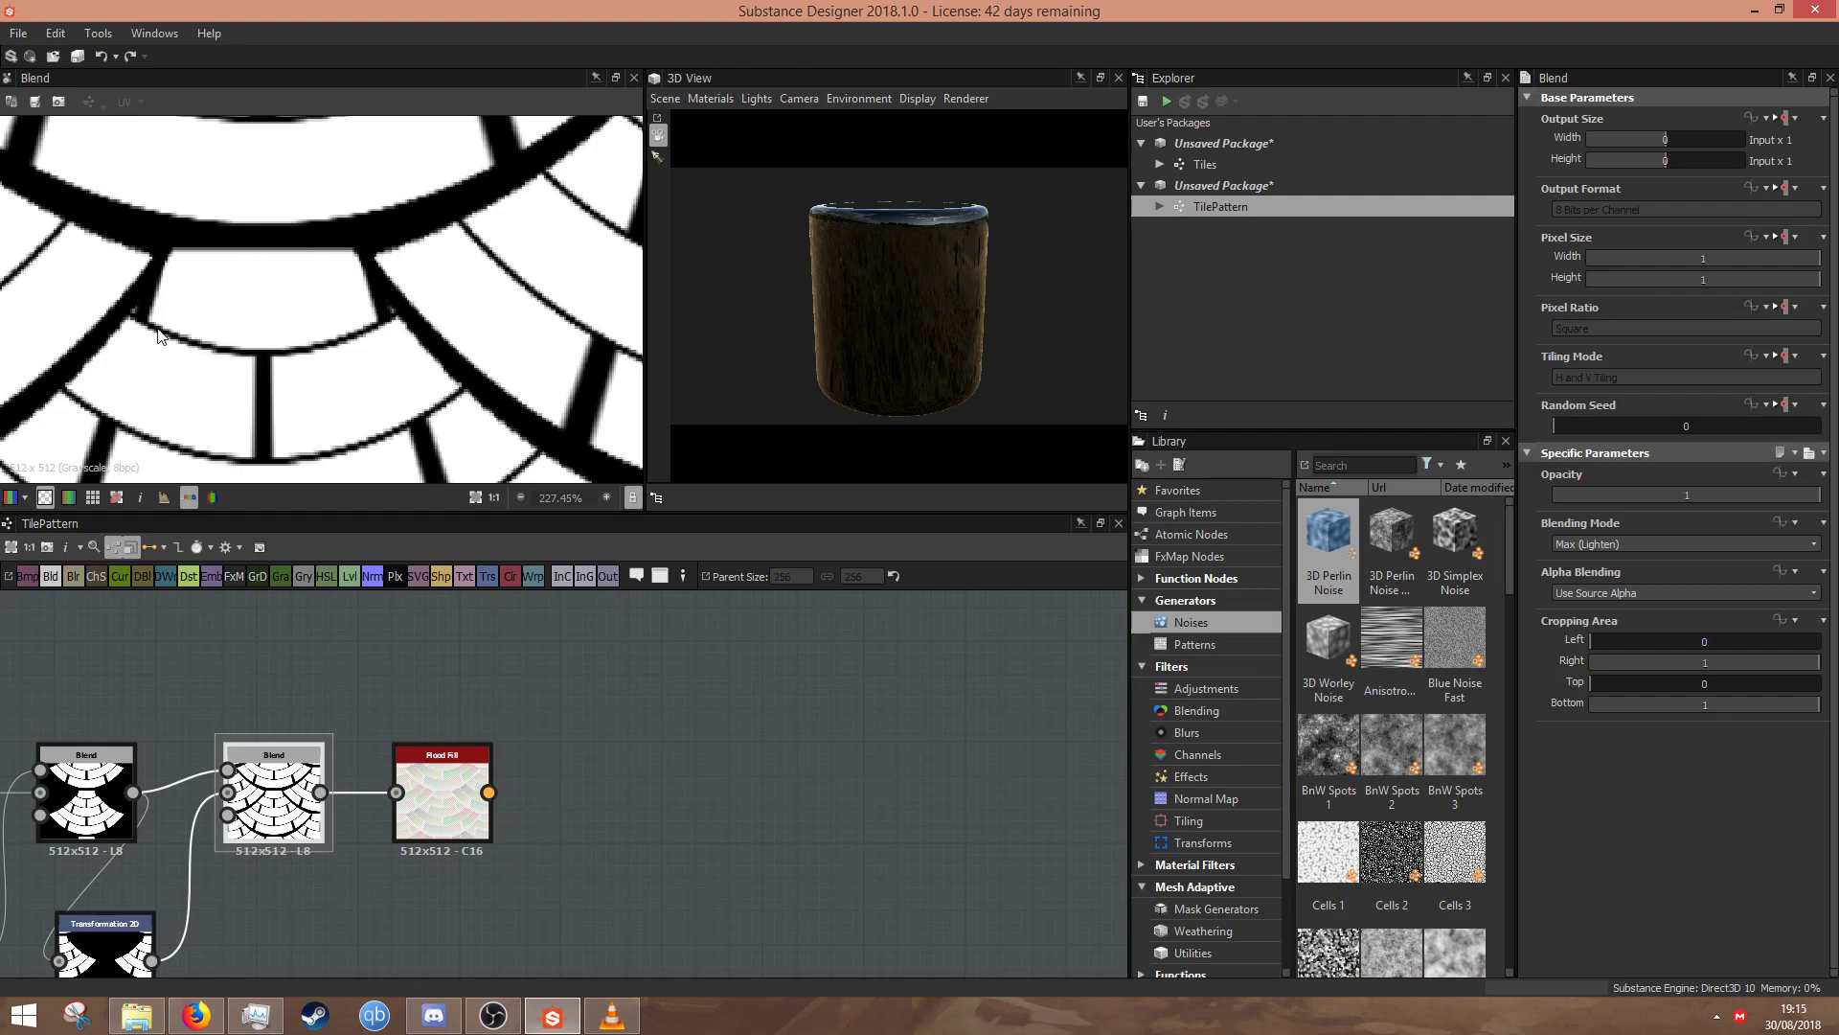
scroll(156, 337, "down", 5)
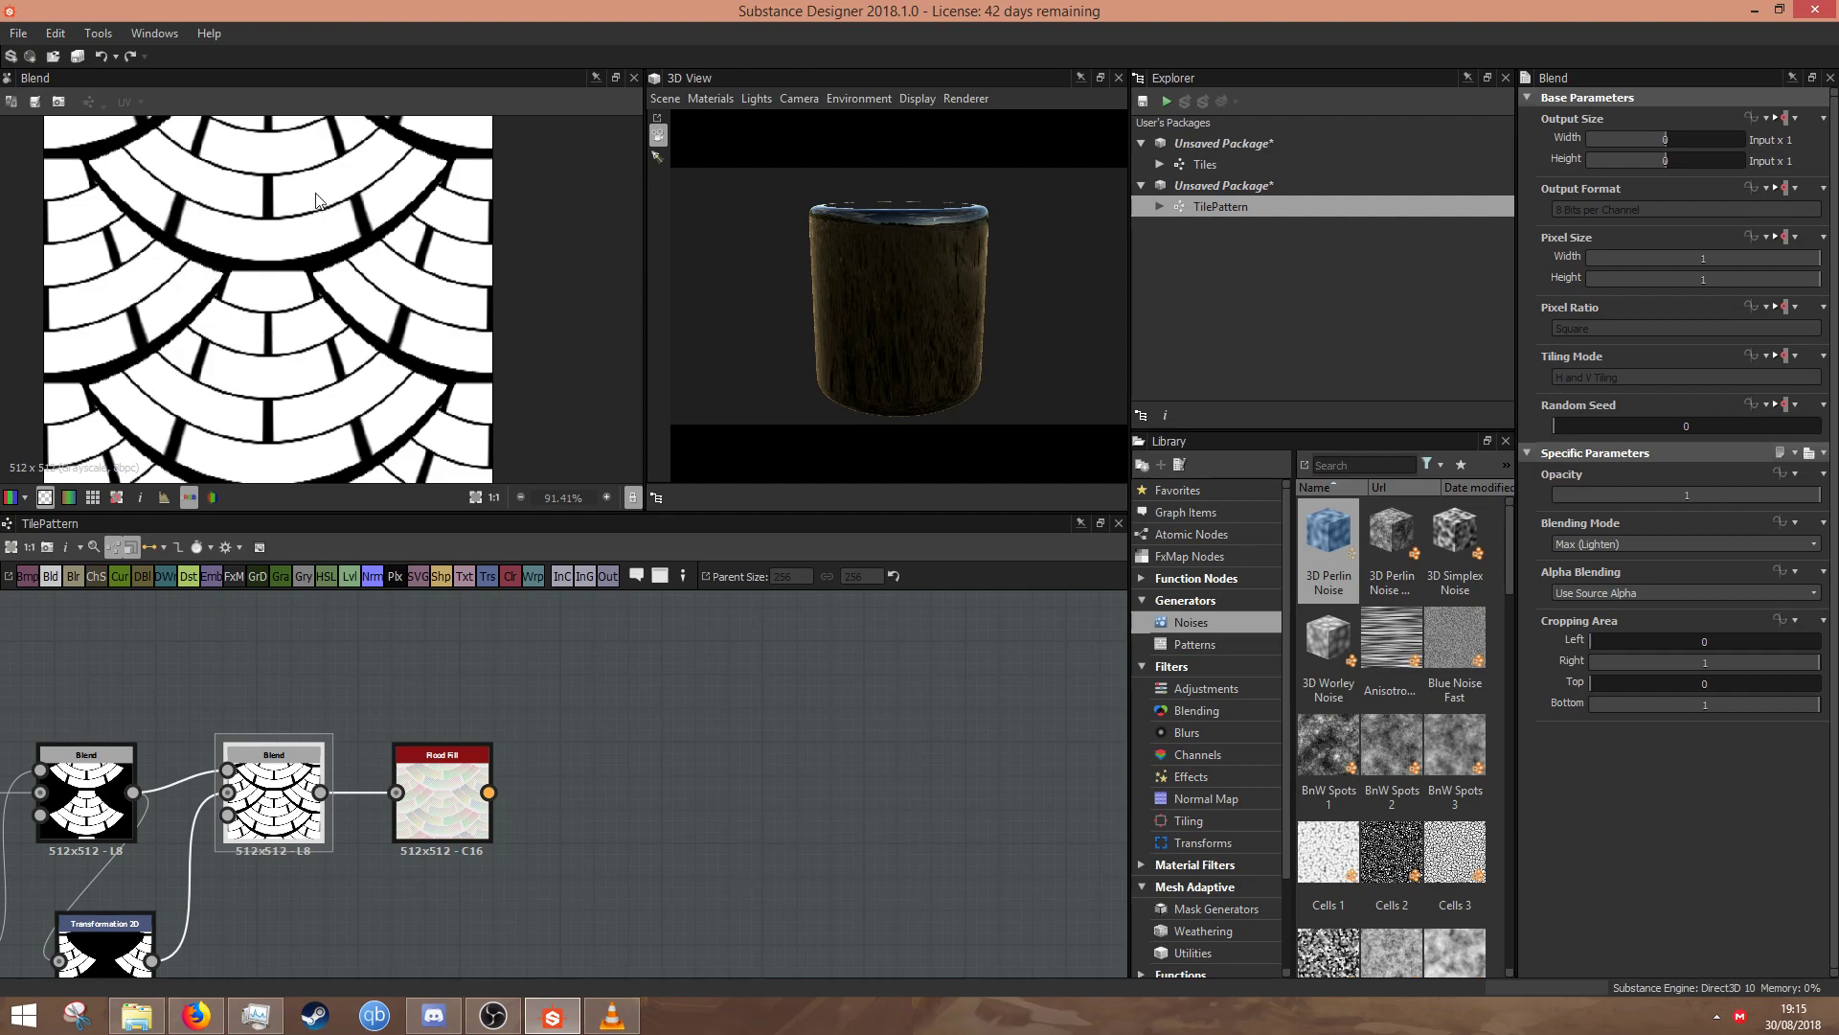
left_click(439, 756)
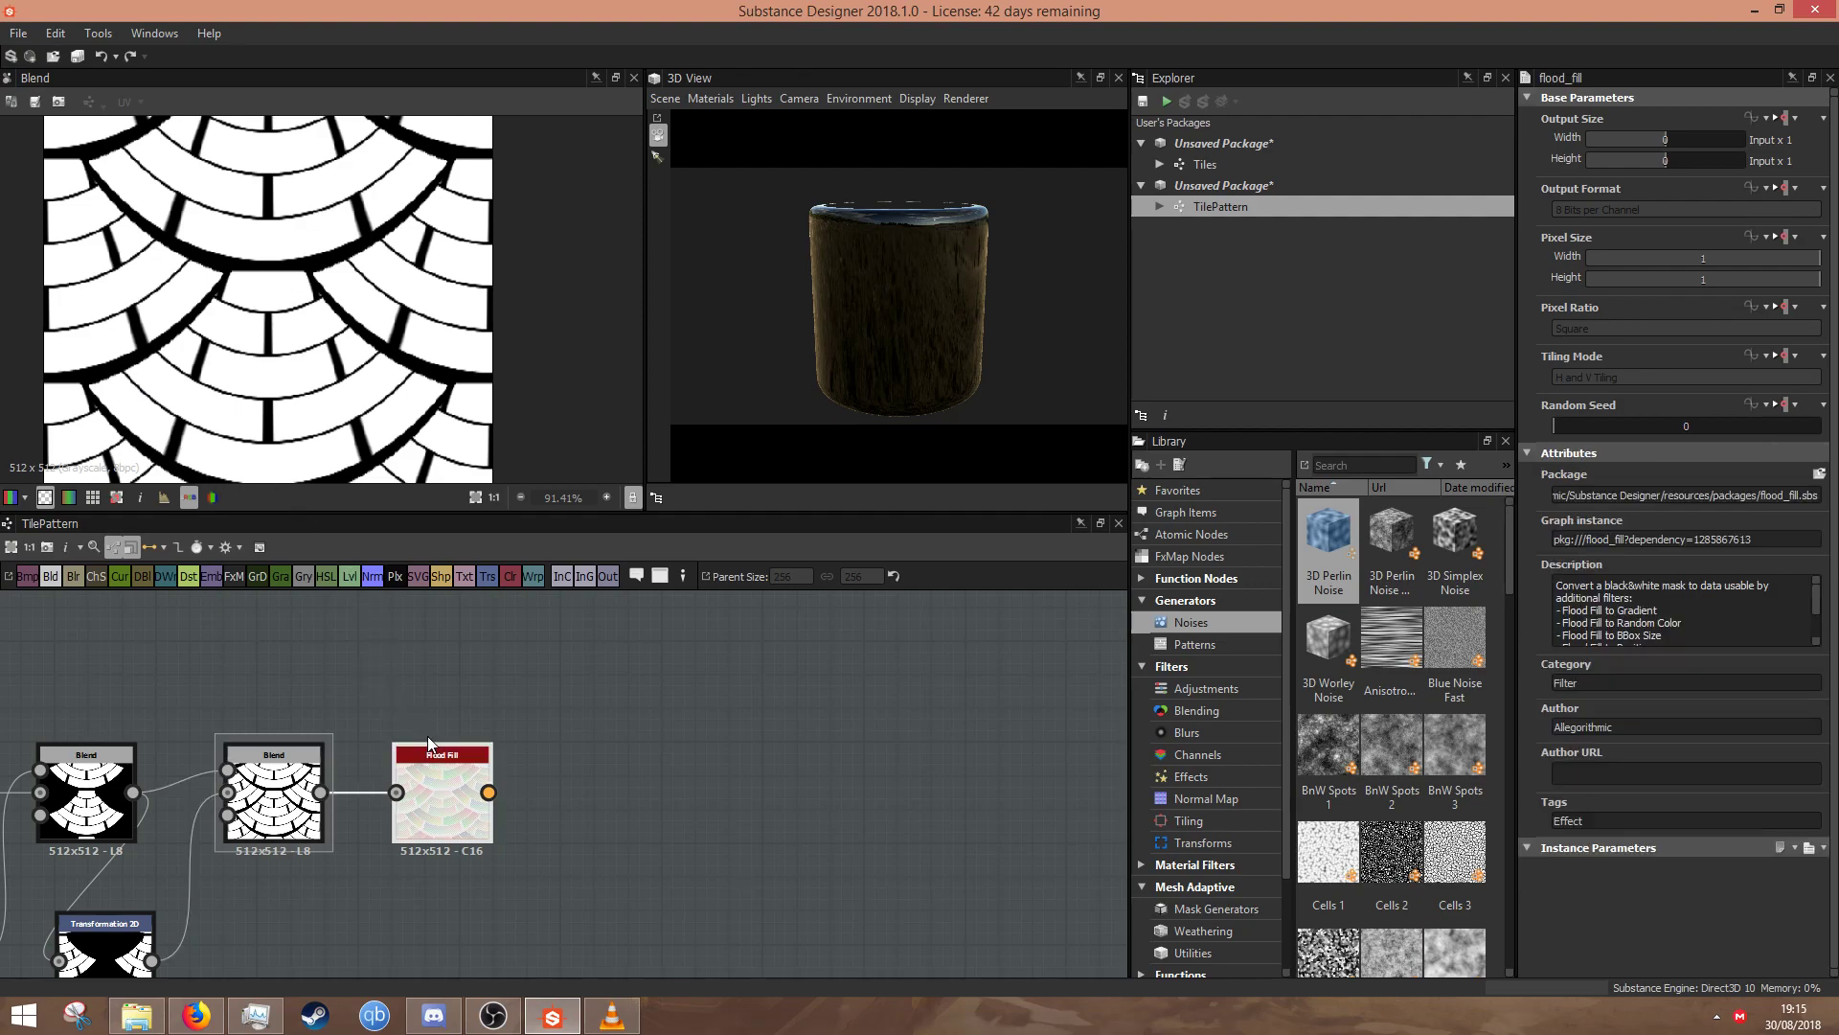
- Add a Flood Fill to Gradient node after the Flood Fill and set its Angle Variation to 0.39
key("space")
type("flood")
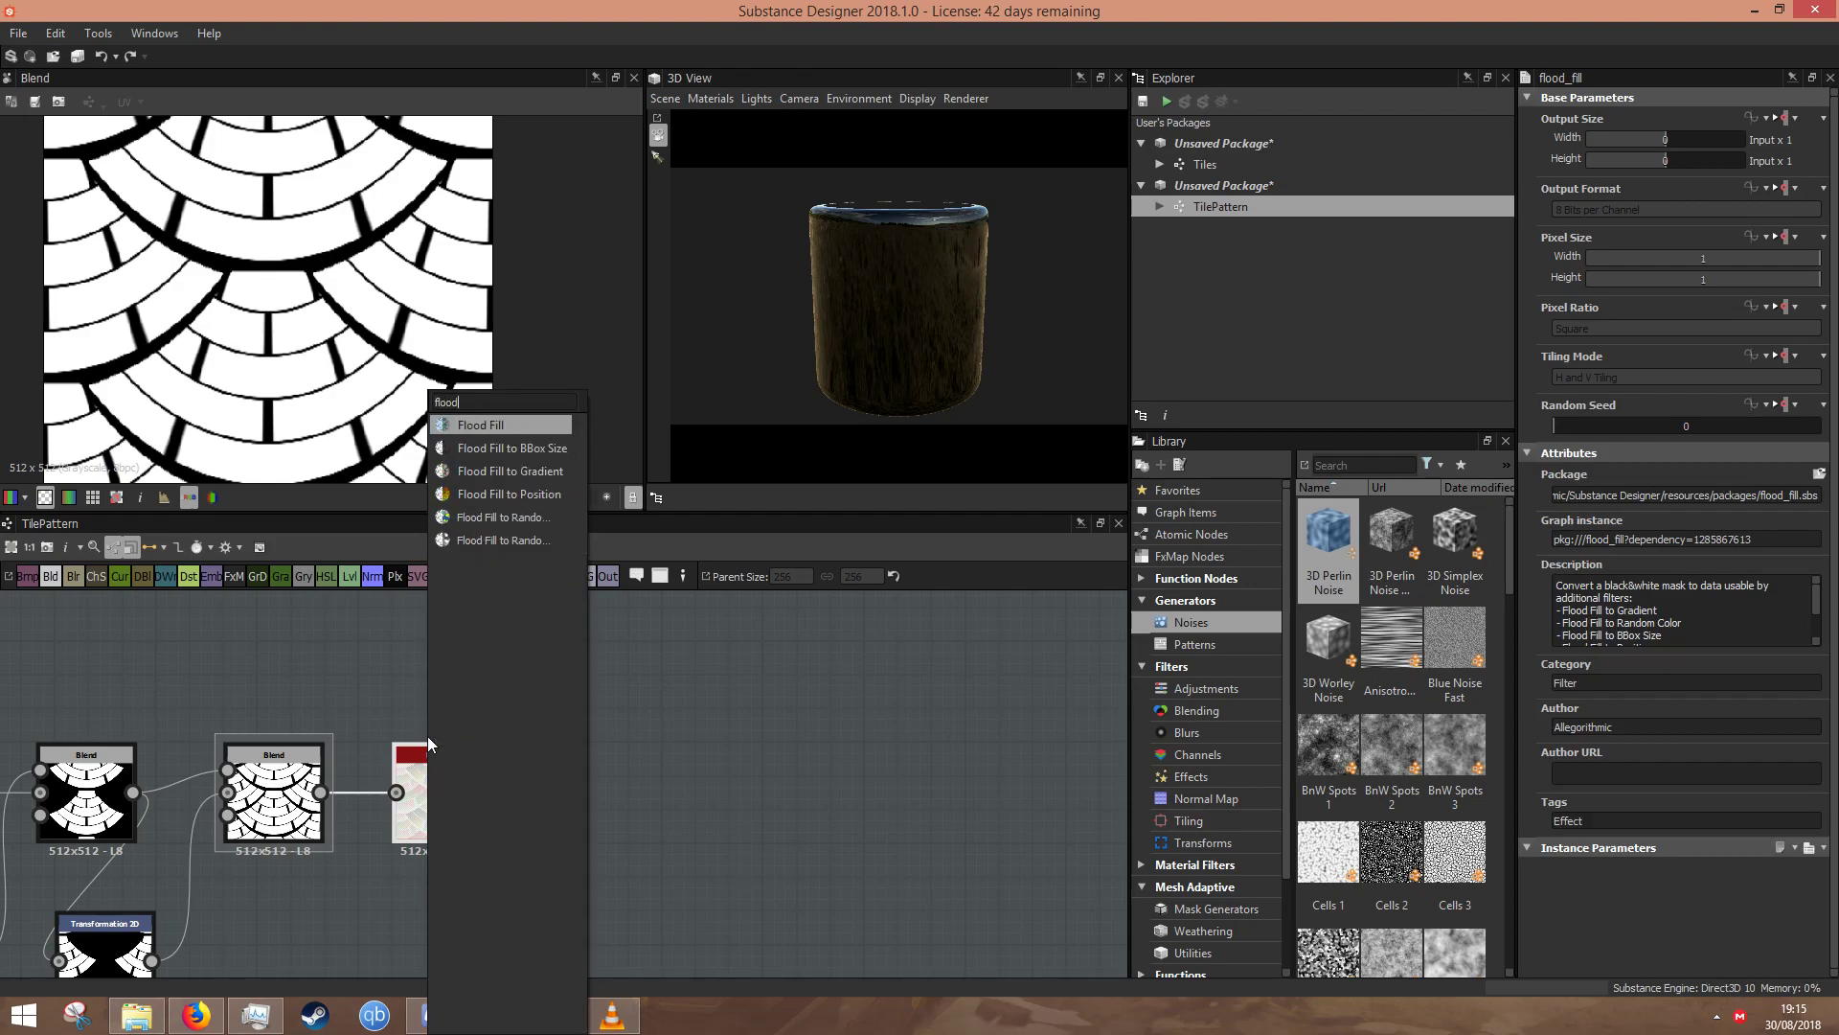
left_click(519, 473)
scroll(387, 360, "down", 1)
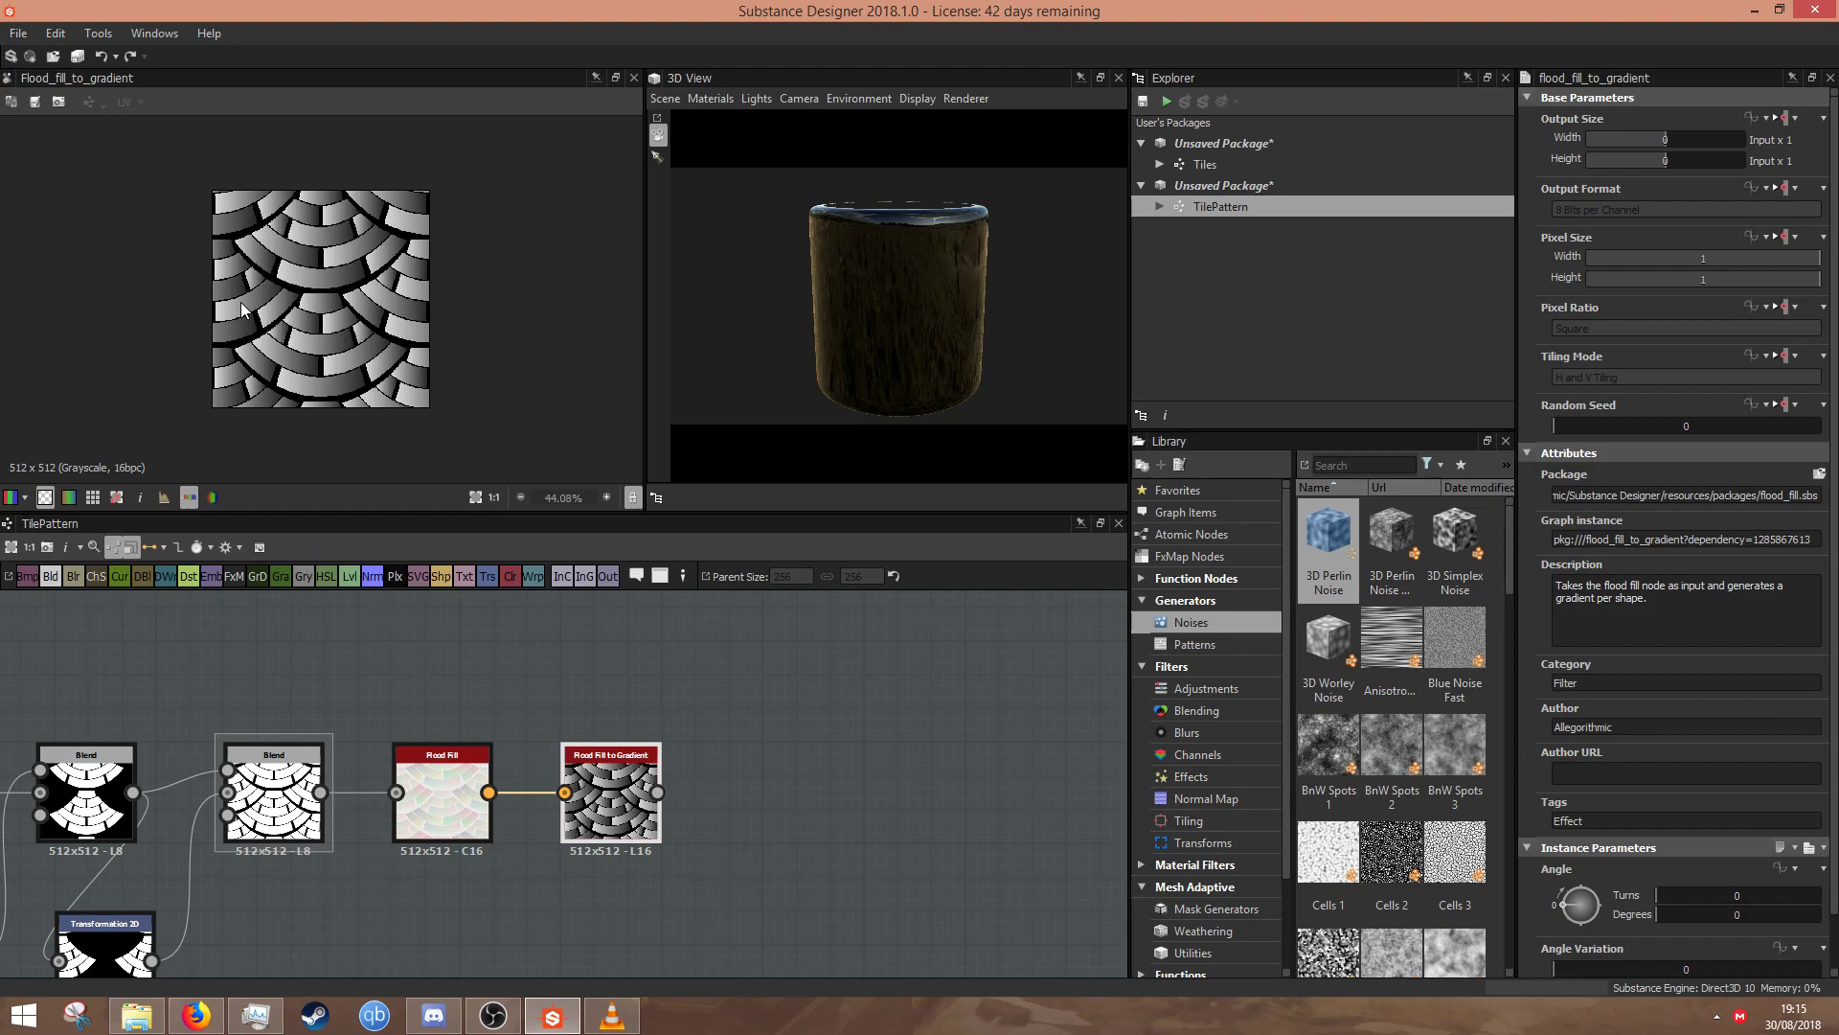
scroll(1711, 762, "down", 1)
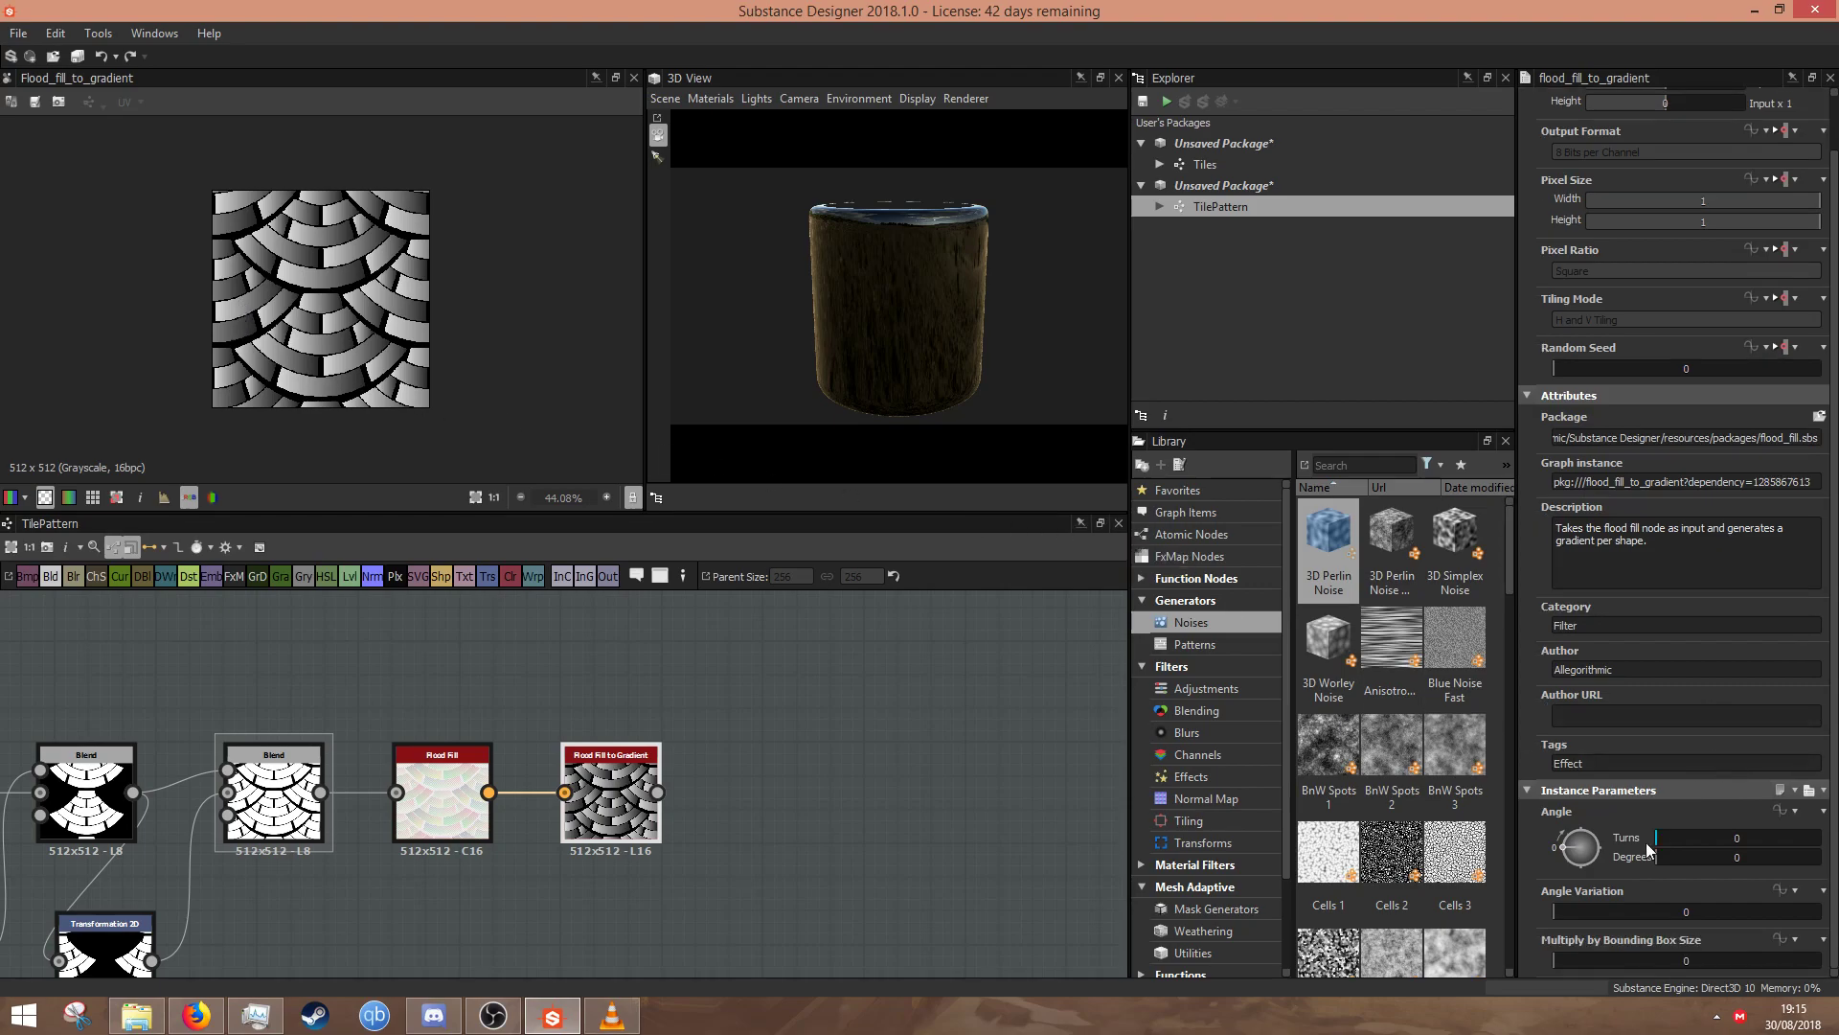
left_click_drag(1562, 911, 1656, 916)
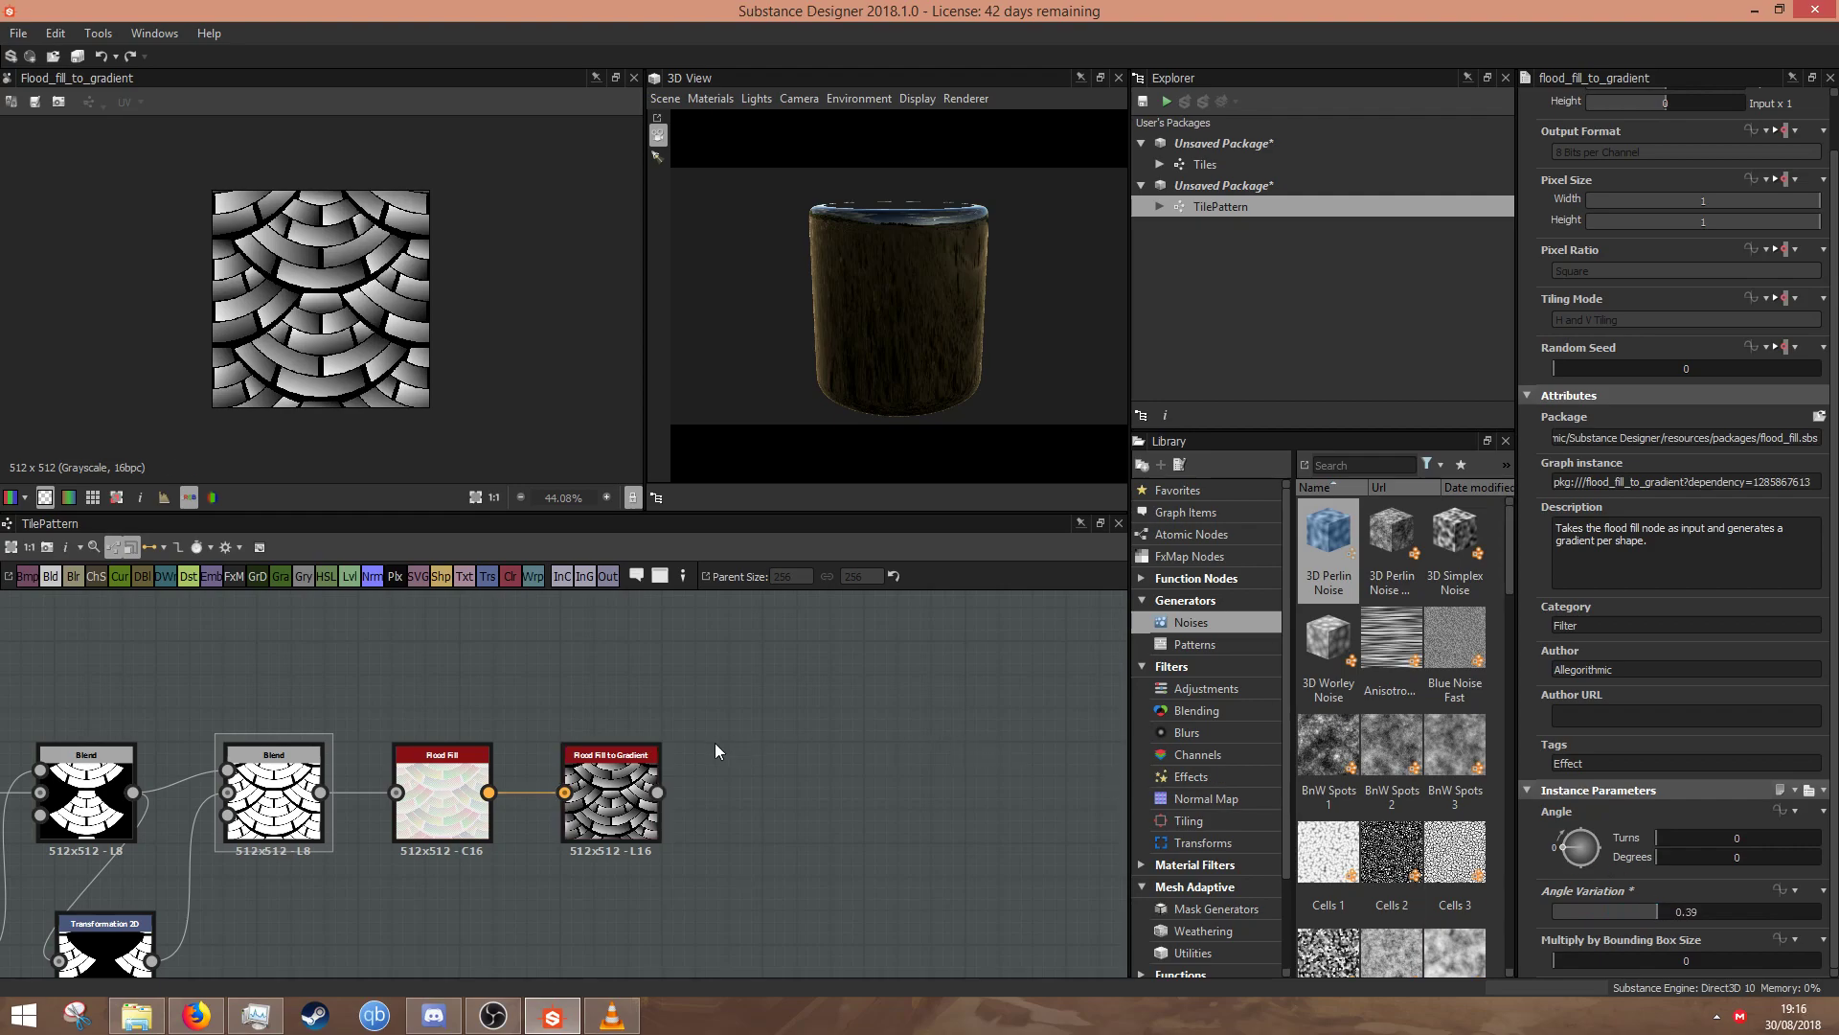
- Duplicate the Flood Fill to Gradient node above the original, fed by the same Flood Fill, and set its Angle to 90 degrees
scroll(757, 792, "down", 3)
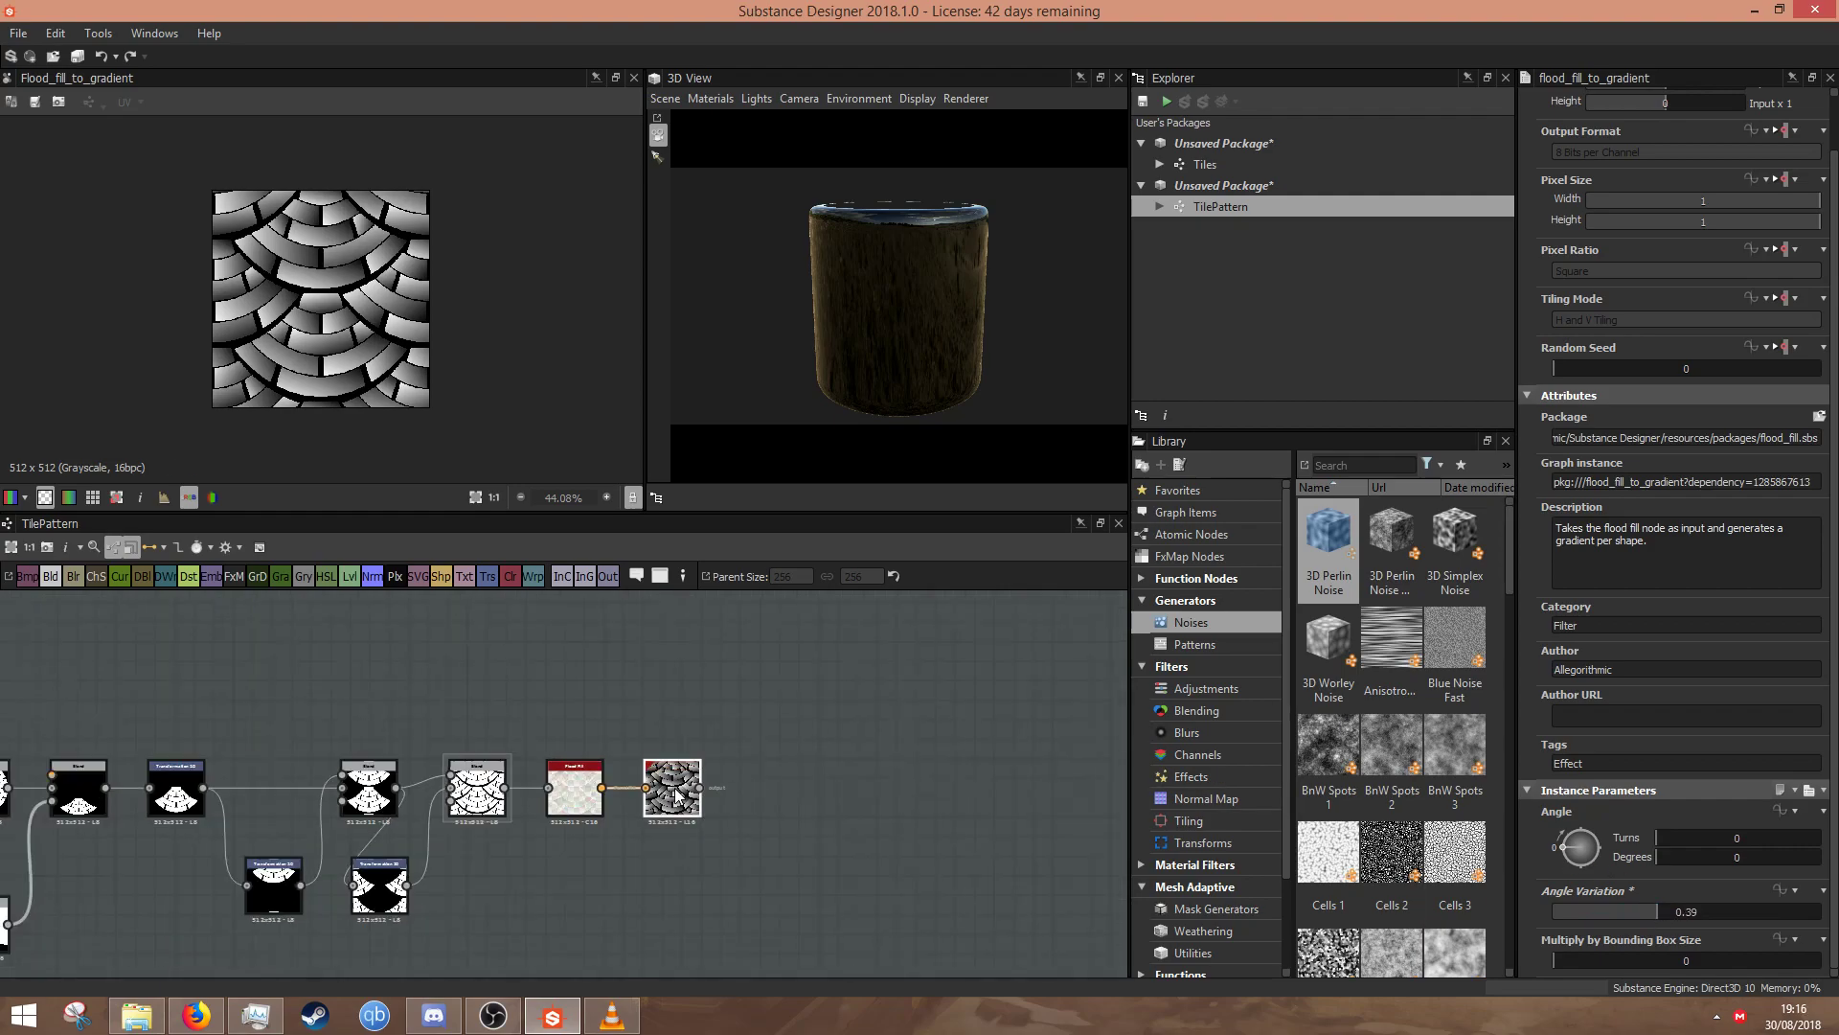
left_click_drag(677, 793, 675, 739)
key("ctrl+d")
left_click_drag(568, 783, 673, 669)
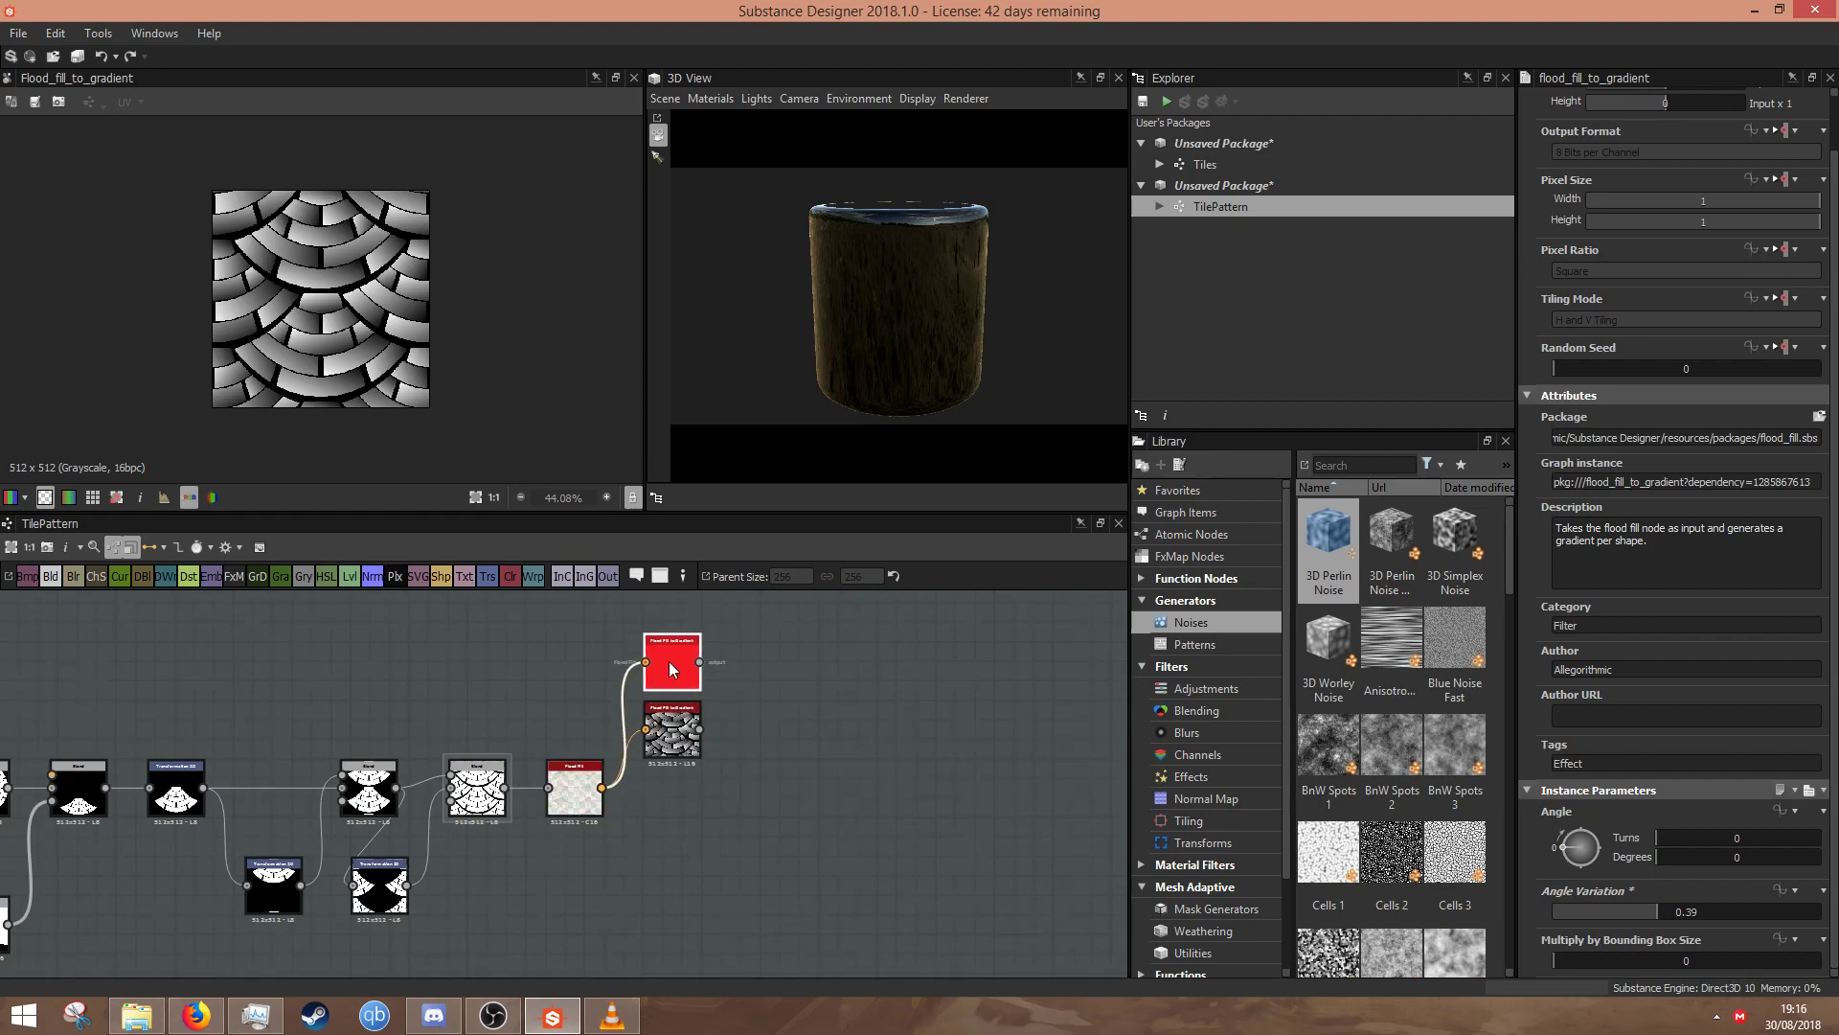
double_click(669, 662)
scroll(311, 332, "up", 1)
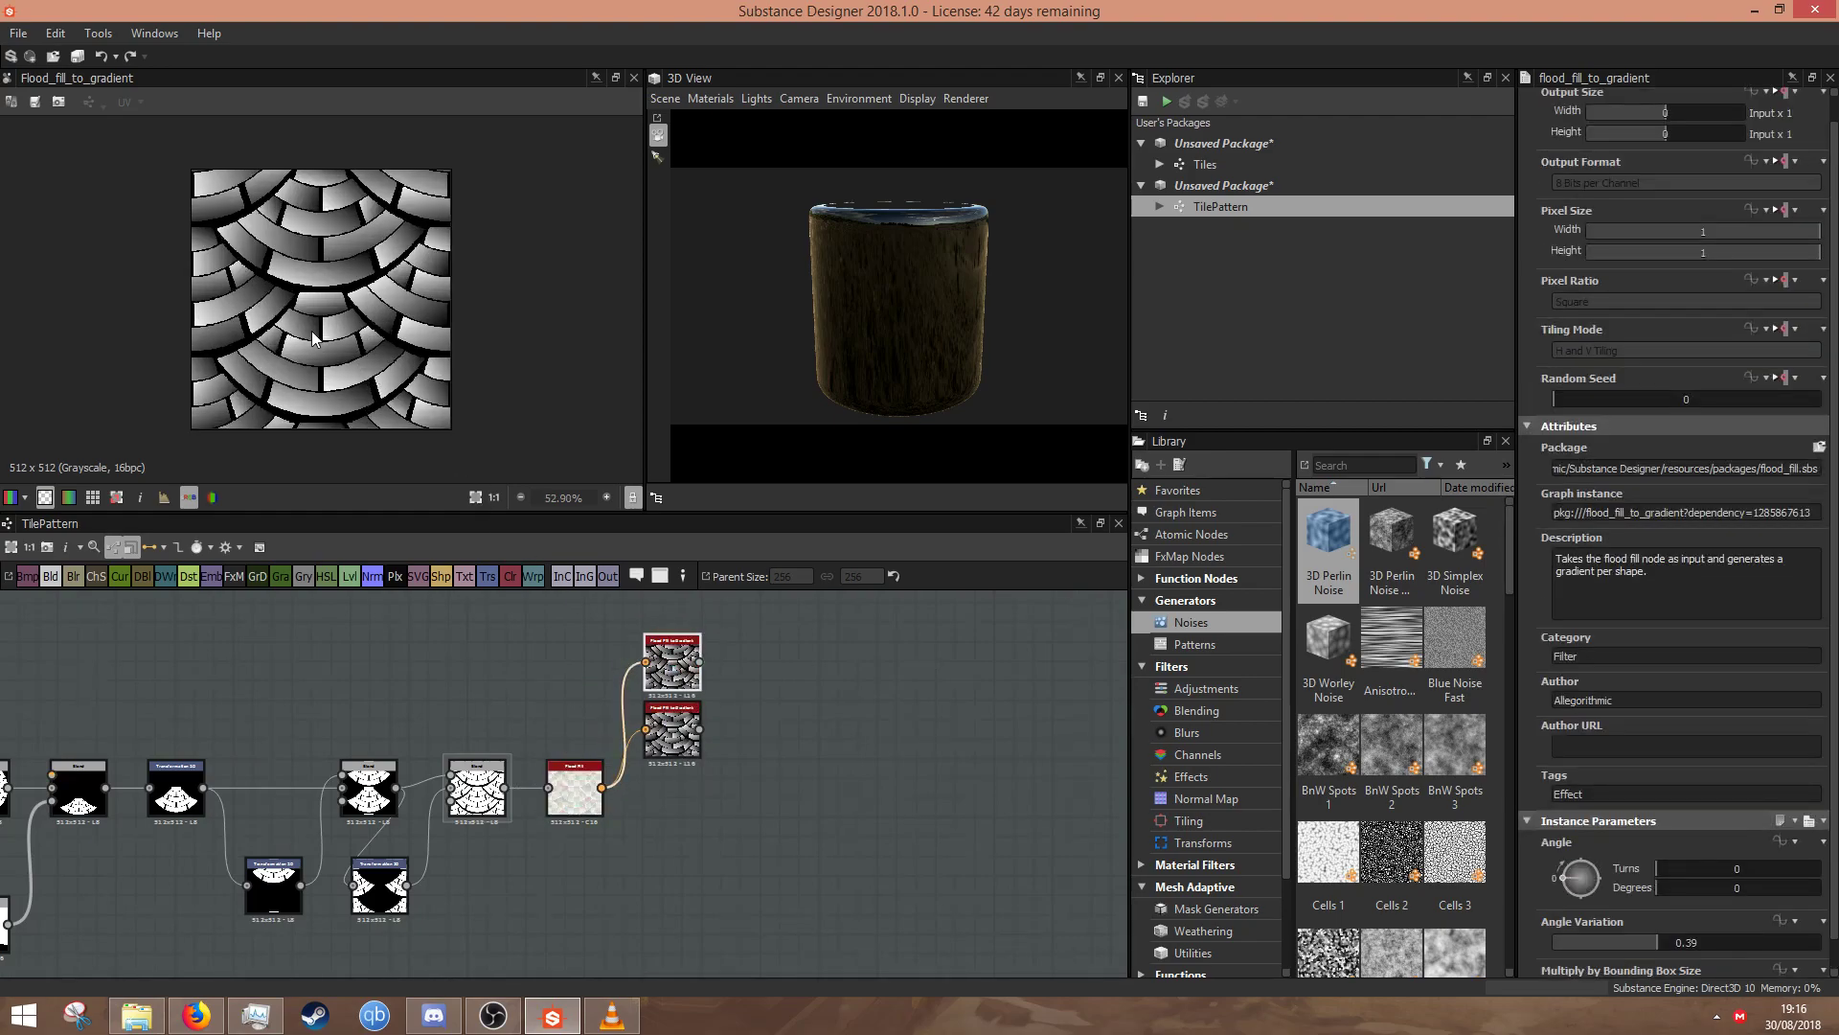
left_click(657, 730)
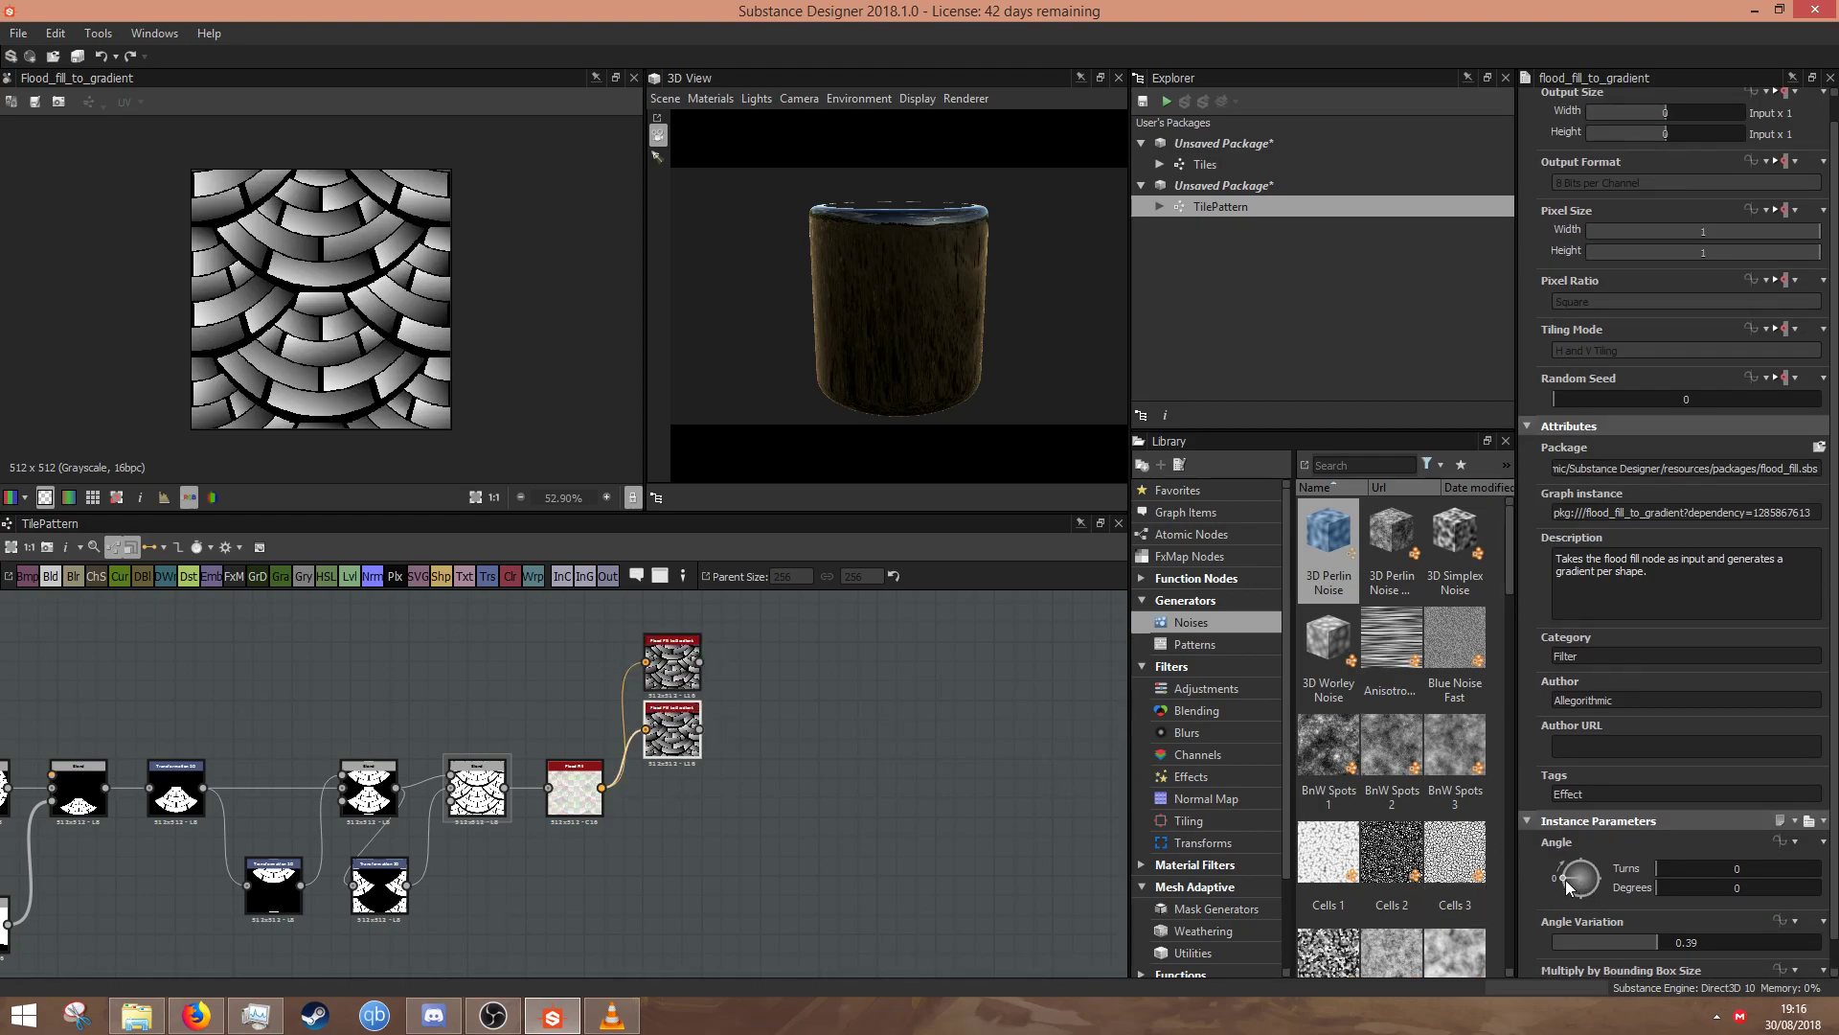
left_click(679, 685)
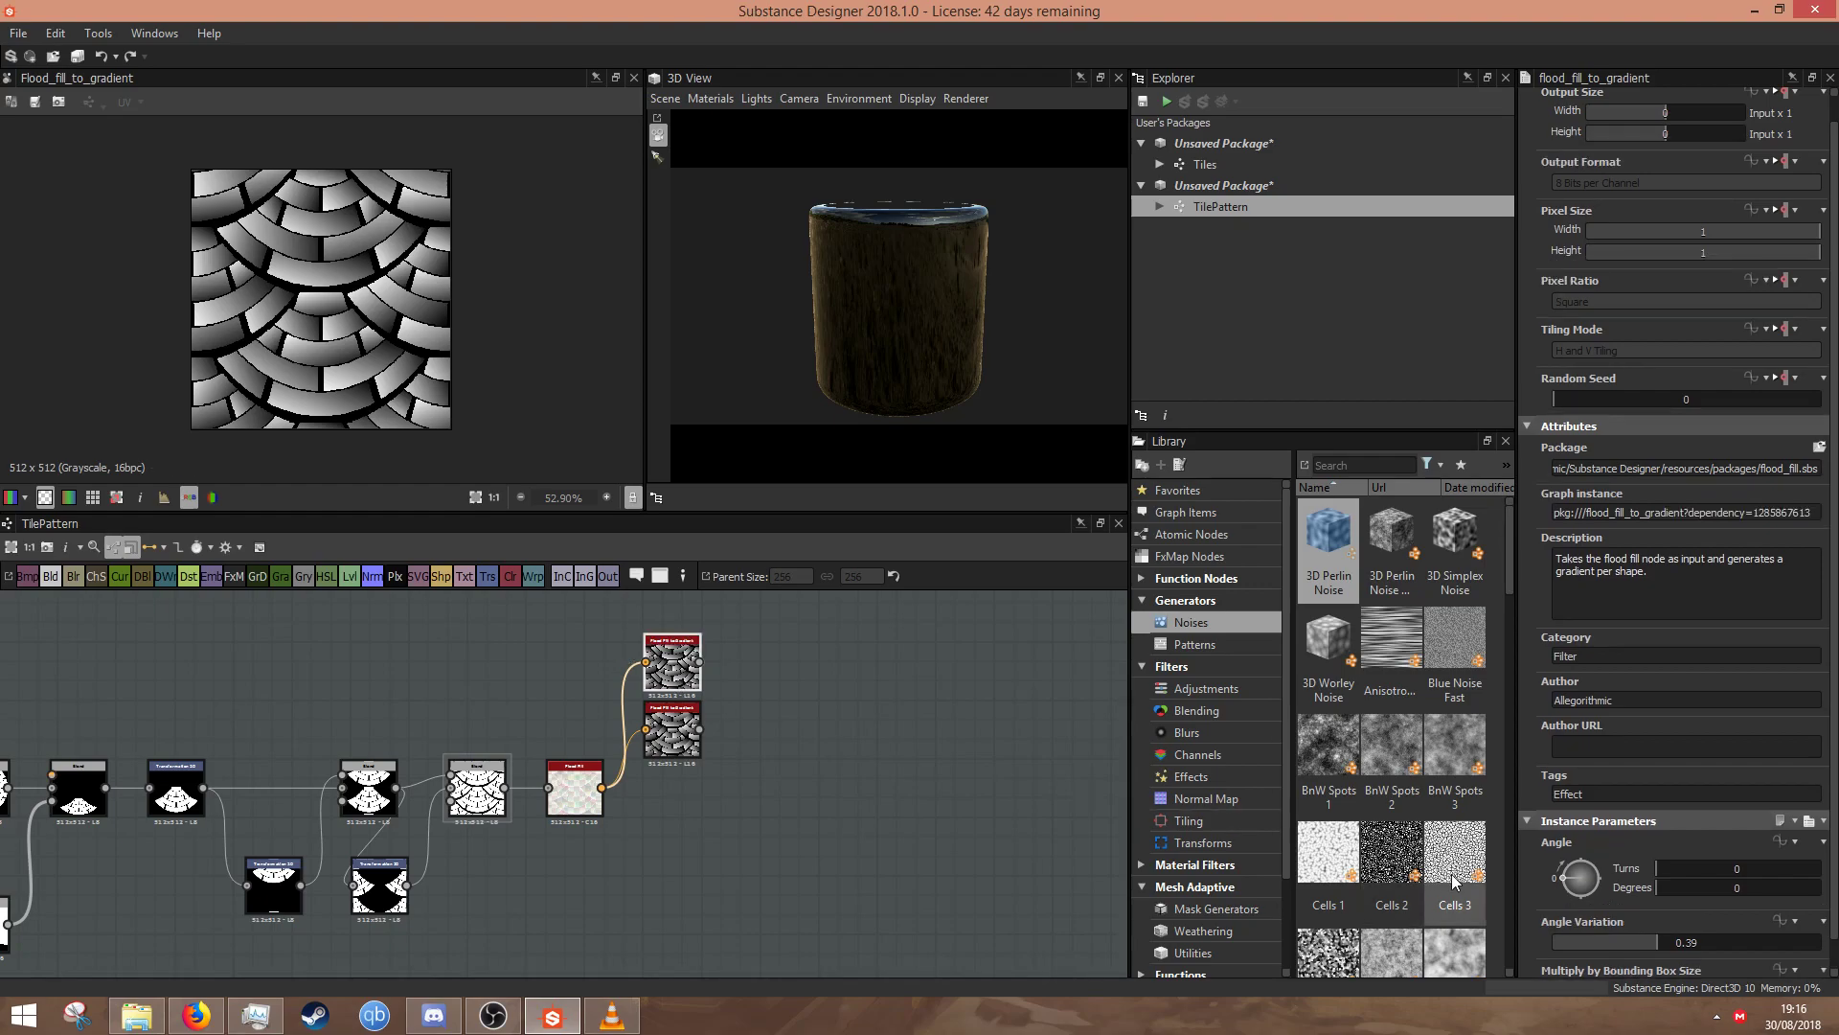
left_click(1572, 879)
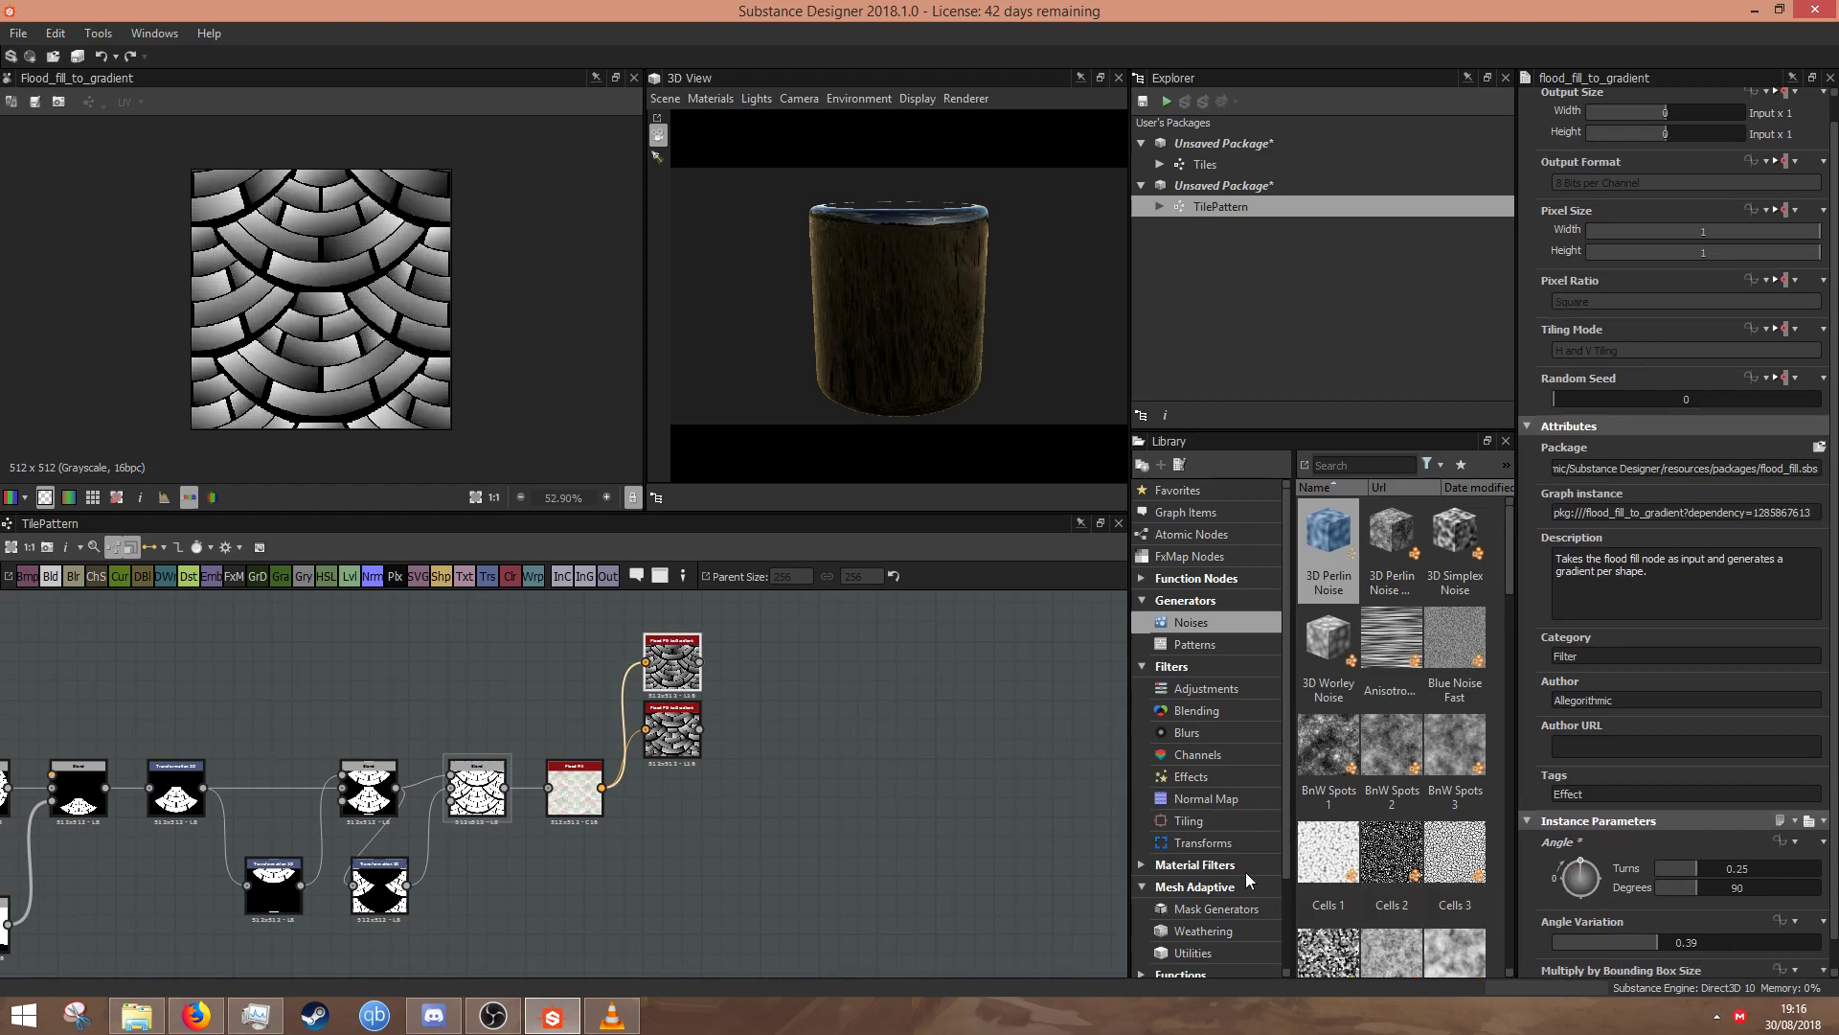
- Stack a third Flood Fill to Gradient copy above the other two and set its Angle to 180 degrees
middle_click_drag(840, 733, 878, 860)
left_click(718, 794)
key("ctrl+d")
left_click_drag(566, 776, 705, 721)
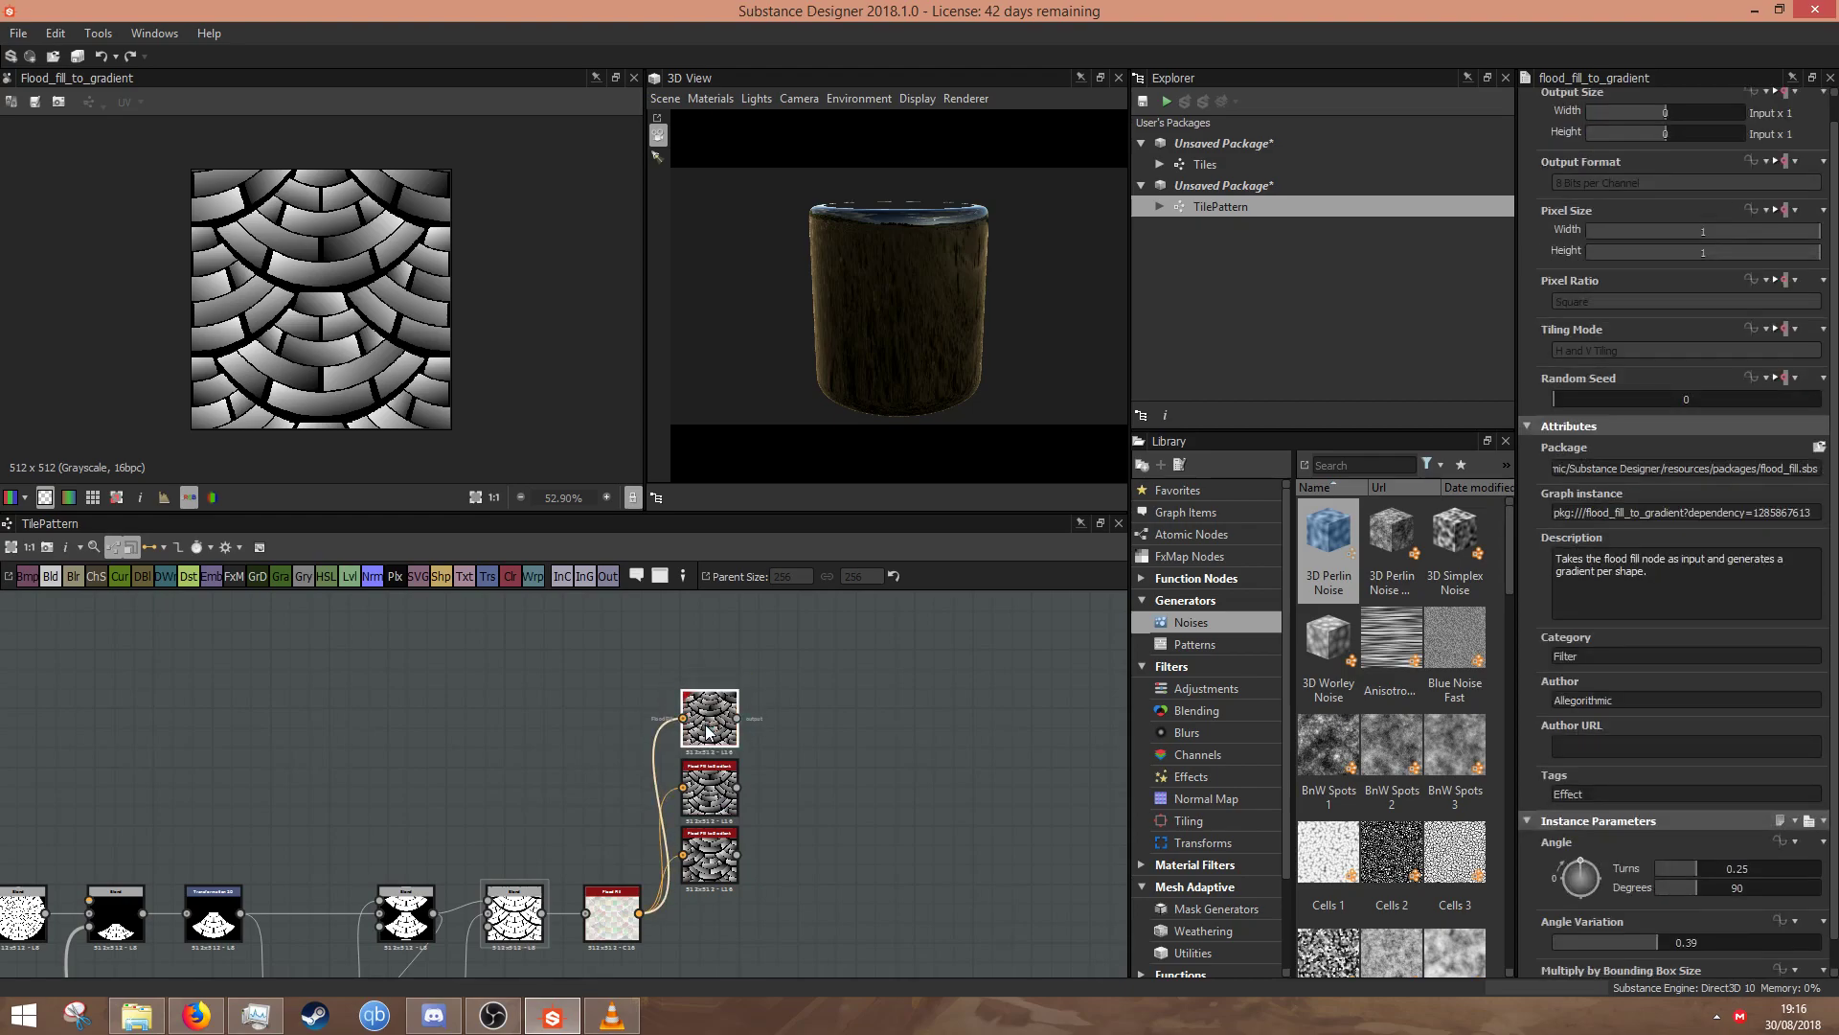
left_click_drag(1585, 872, 1608, 880)
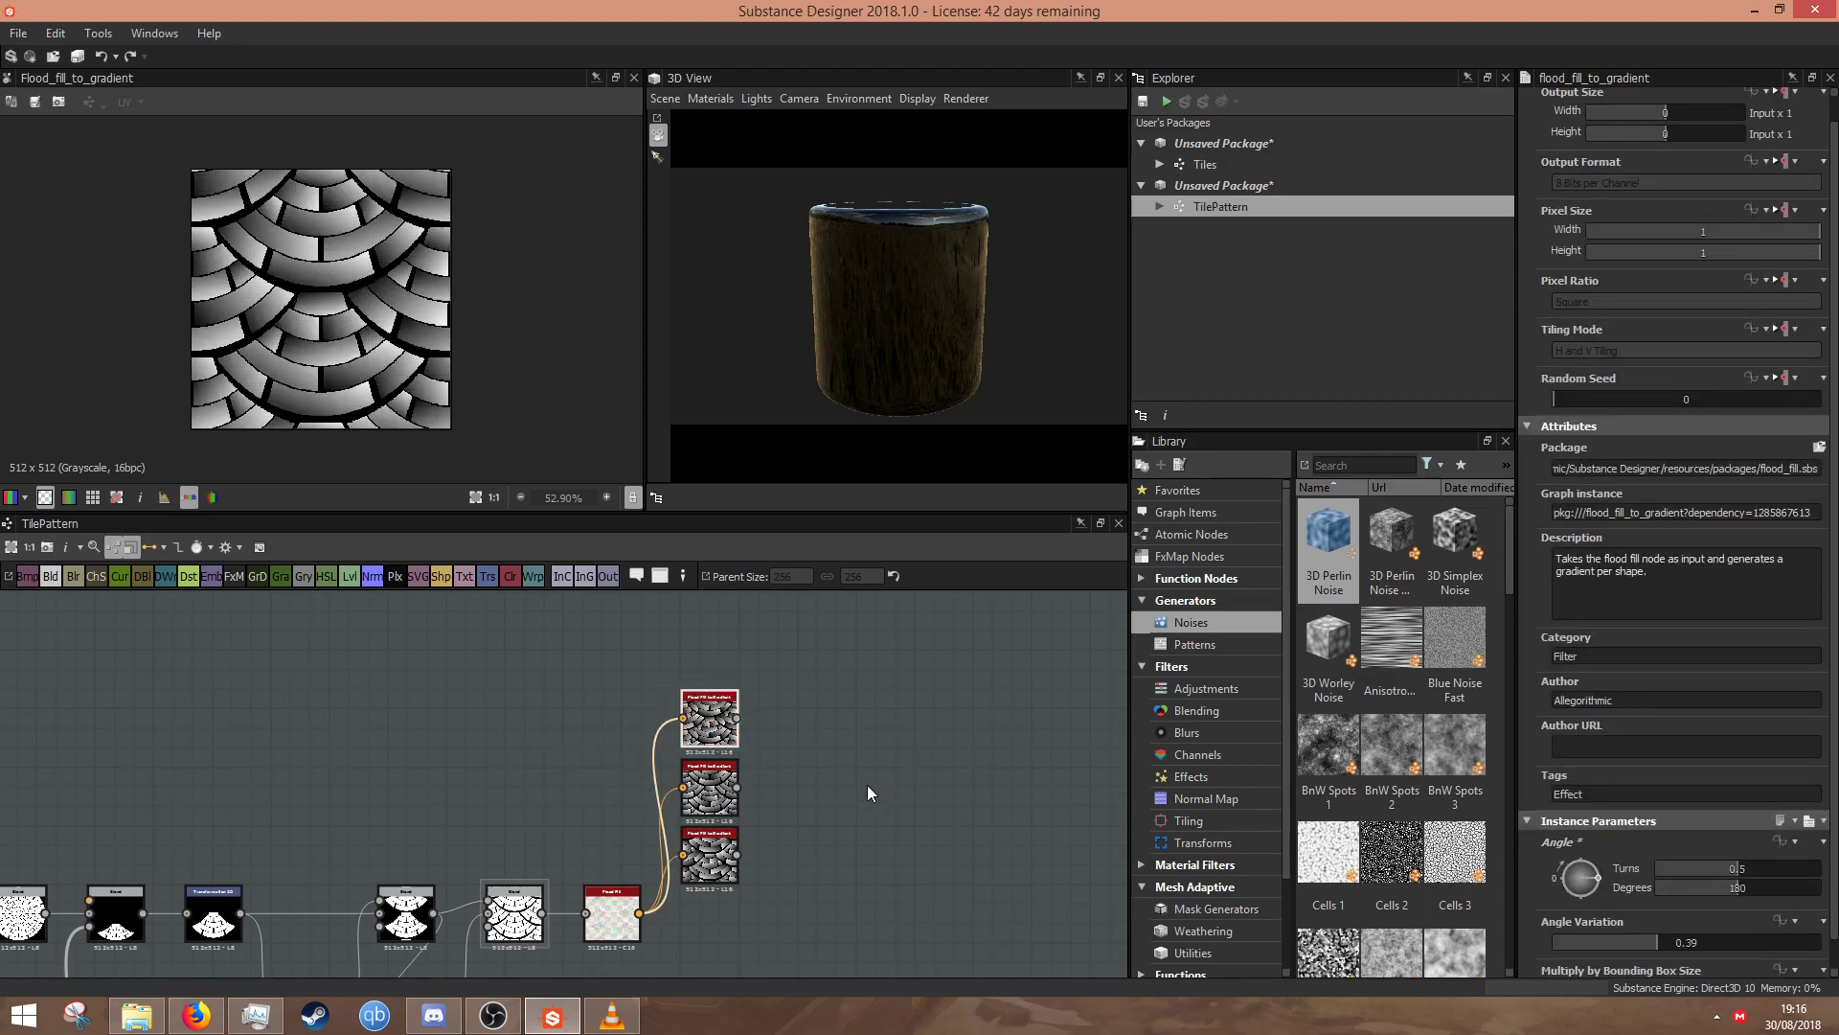
- Add a fourth Flood Fill to Gradient copy at the head of the stack with its Angle set to 270 degrees
left_click_drag(562, 781, 710, 649)
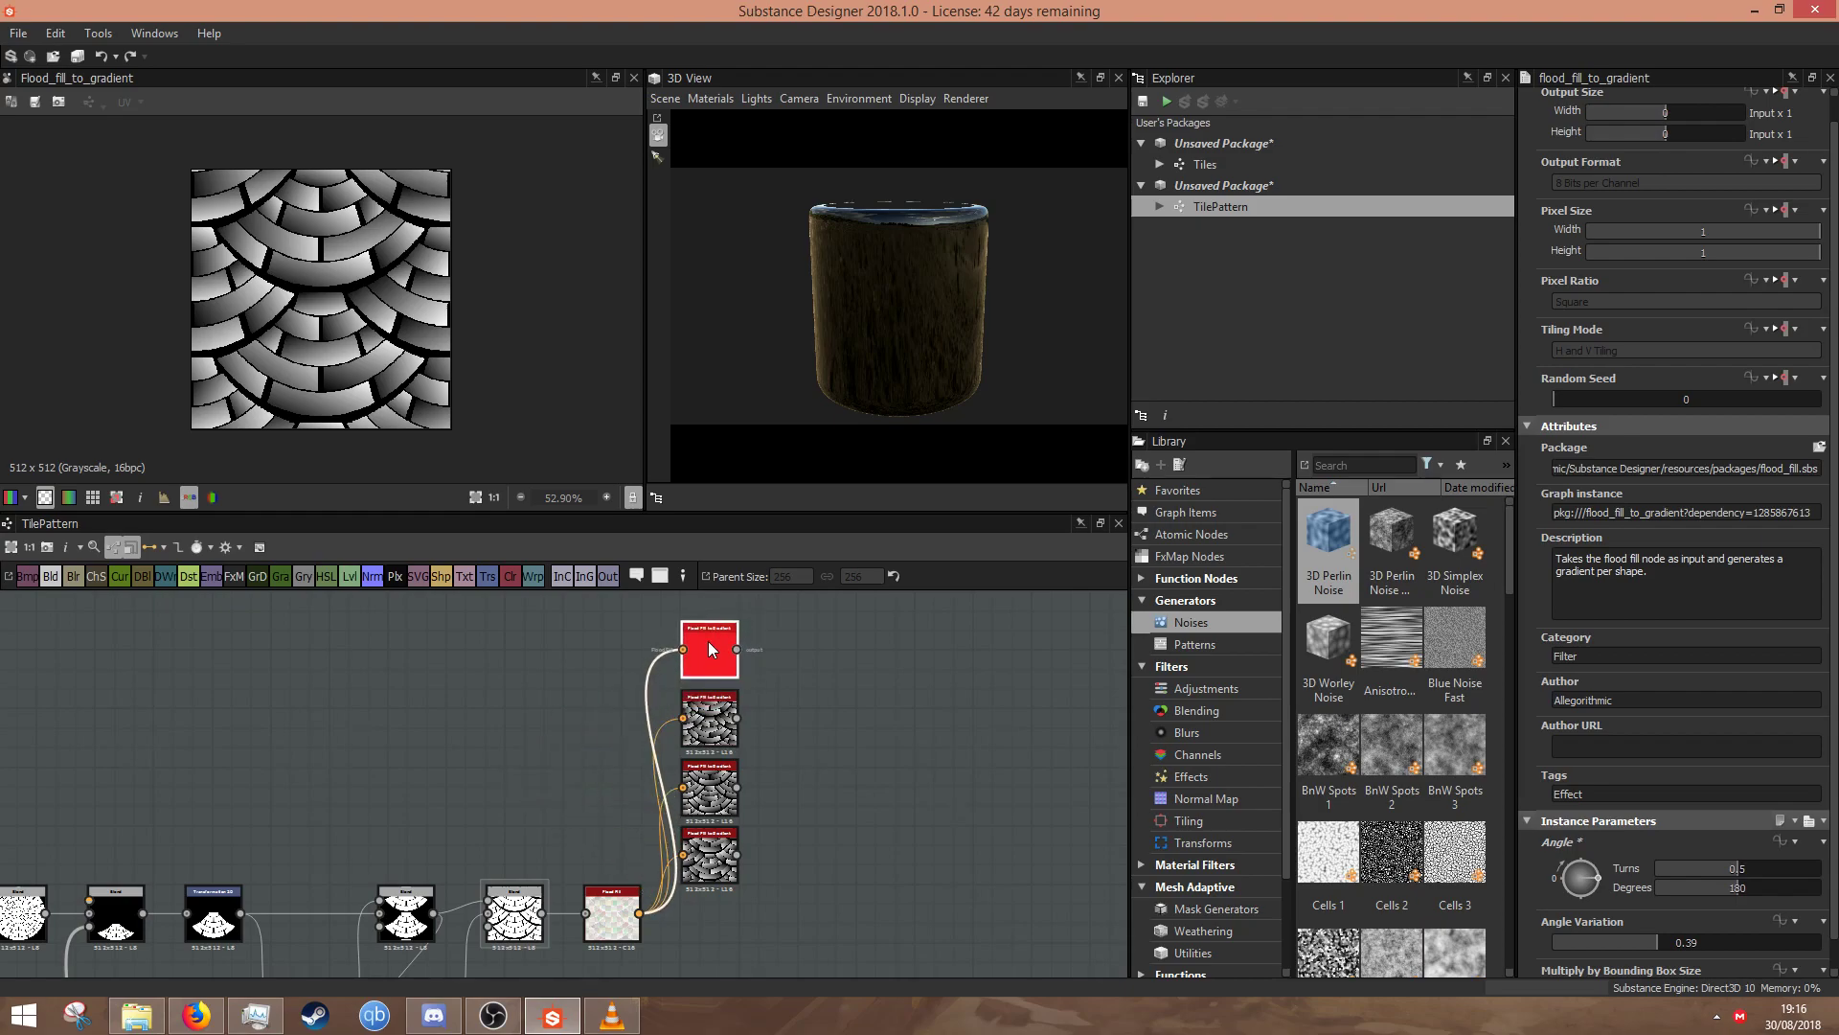
left_click_drag(1594, 878, 1581, 897)
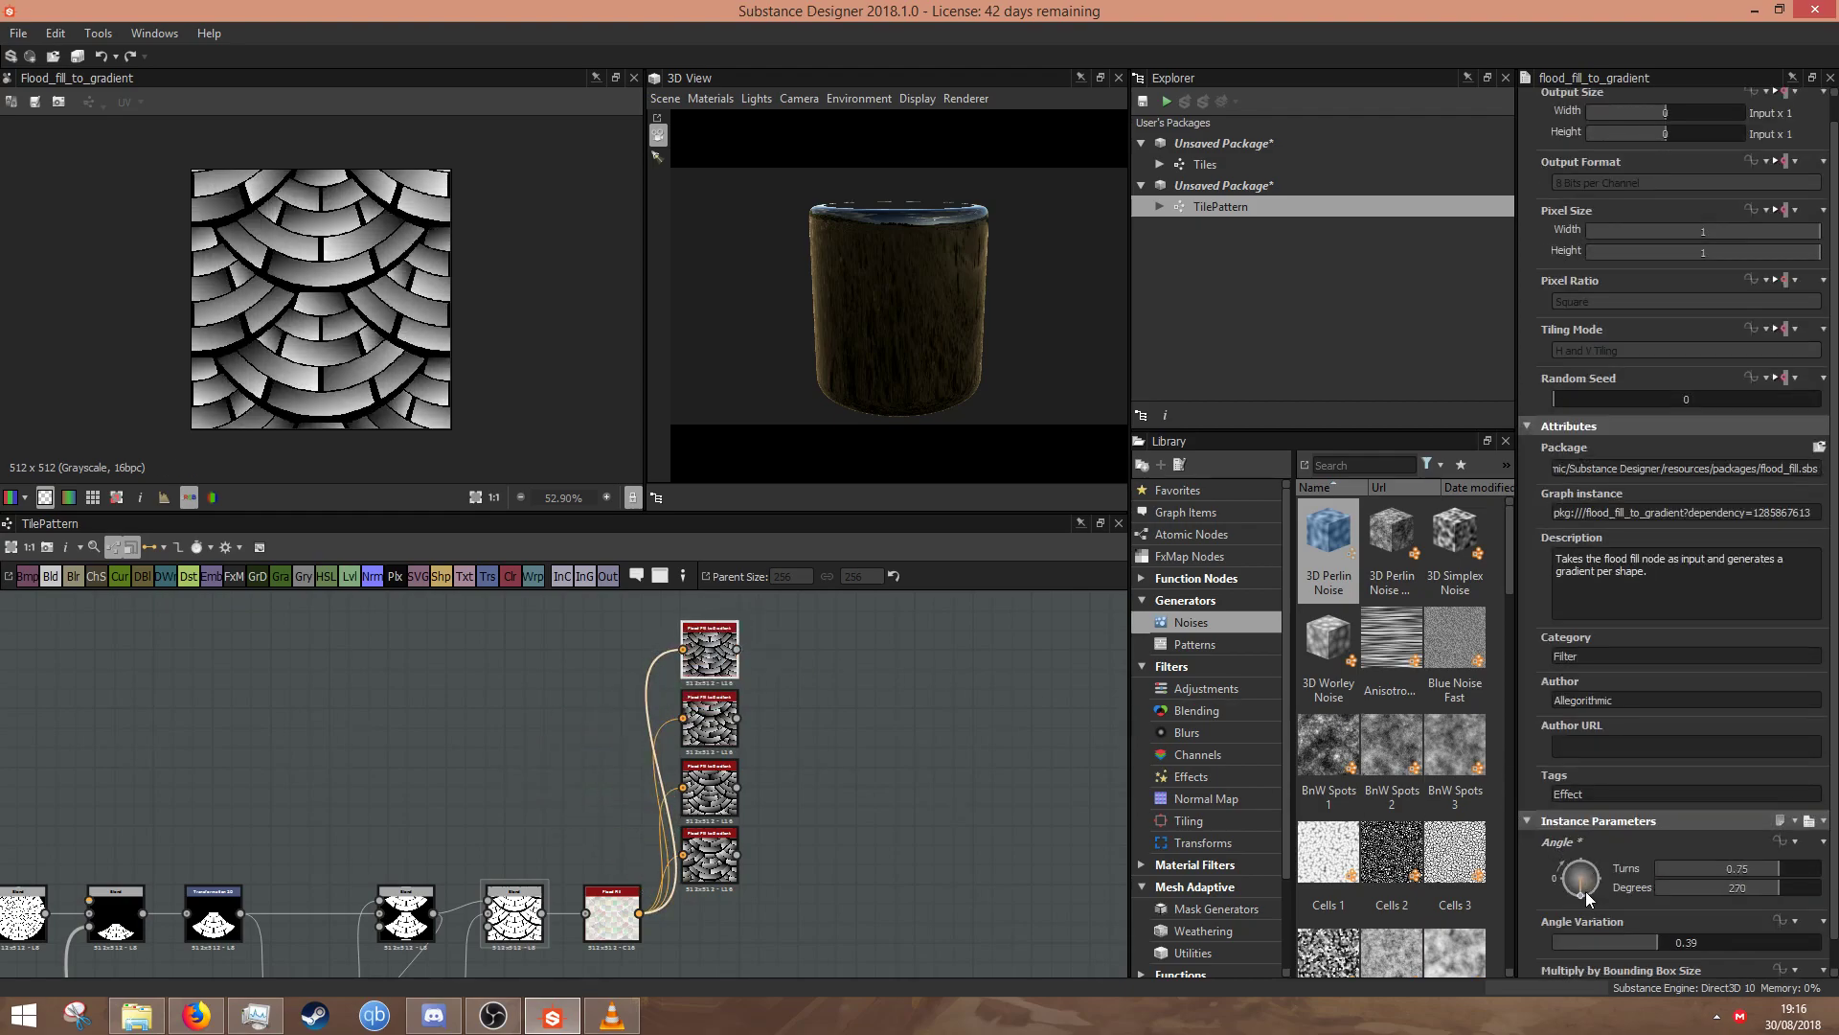
left_click(702, 738)
left_click(717, 875)
- Combine the 270-degree and 180-degree gradients in a new Blend node set to Min (Darken) and inspect the shading up close
left_click(702, 651)
scroll(807, 678, "up", 4)
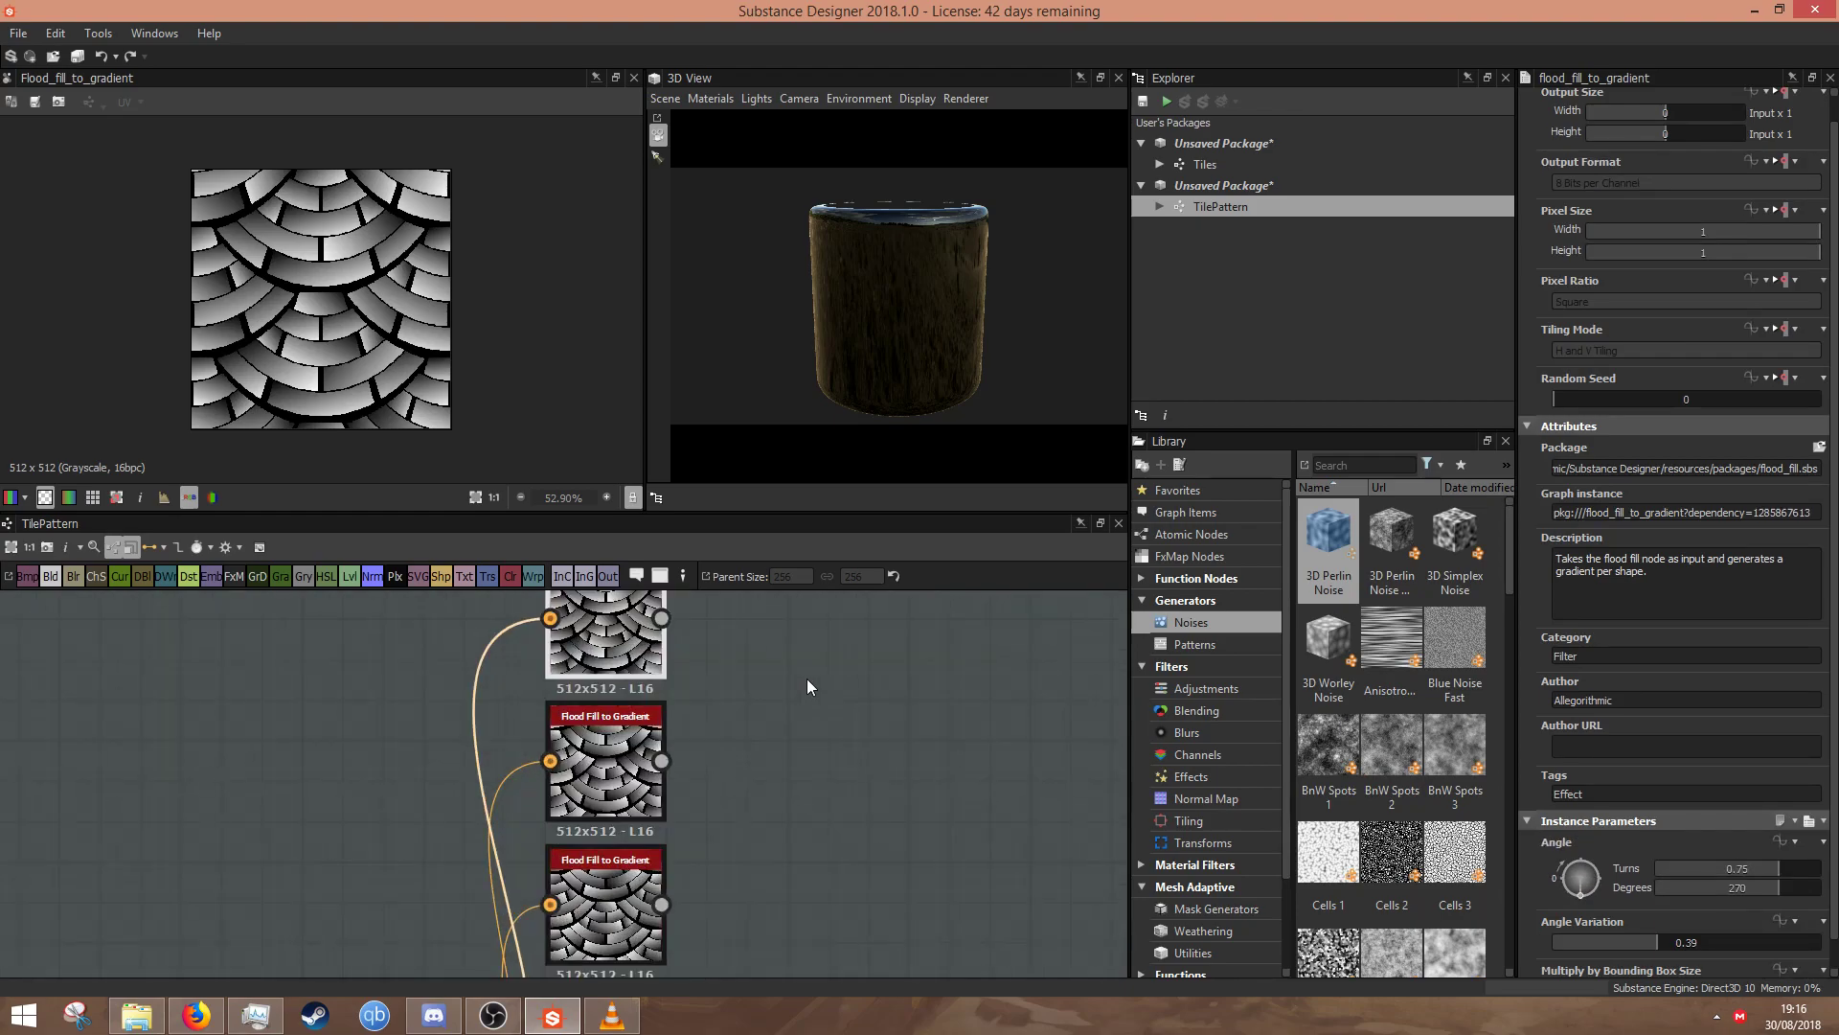
key("space")
type("b")
left_click(861, 436)
middle_click_drag(733, 747, 760, 877)
left_click_drag(690, 891, 779, 722)
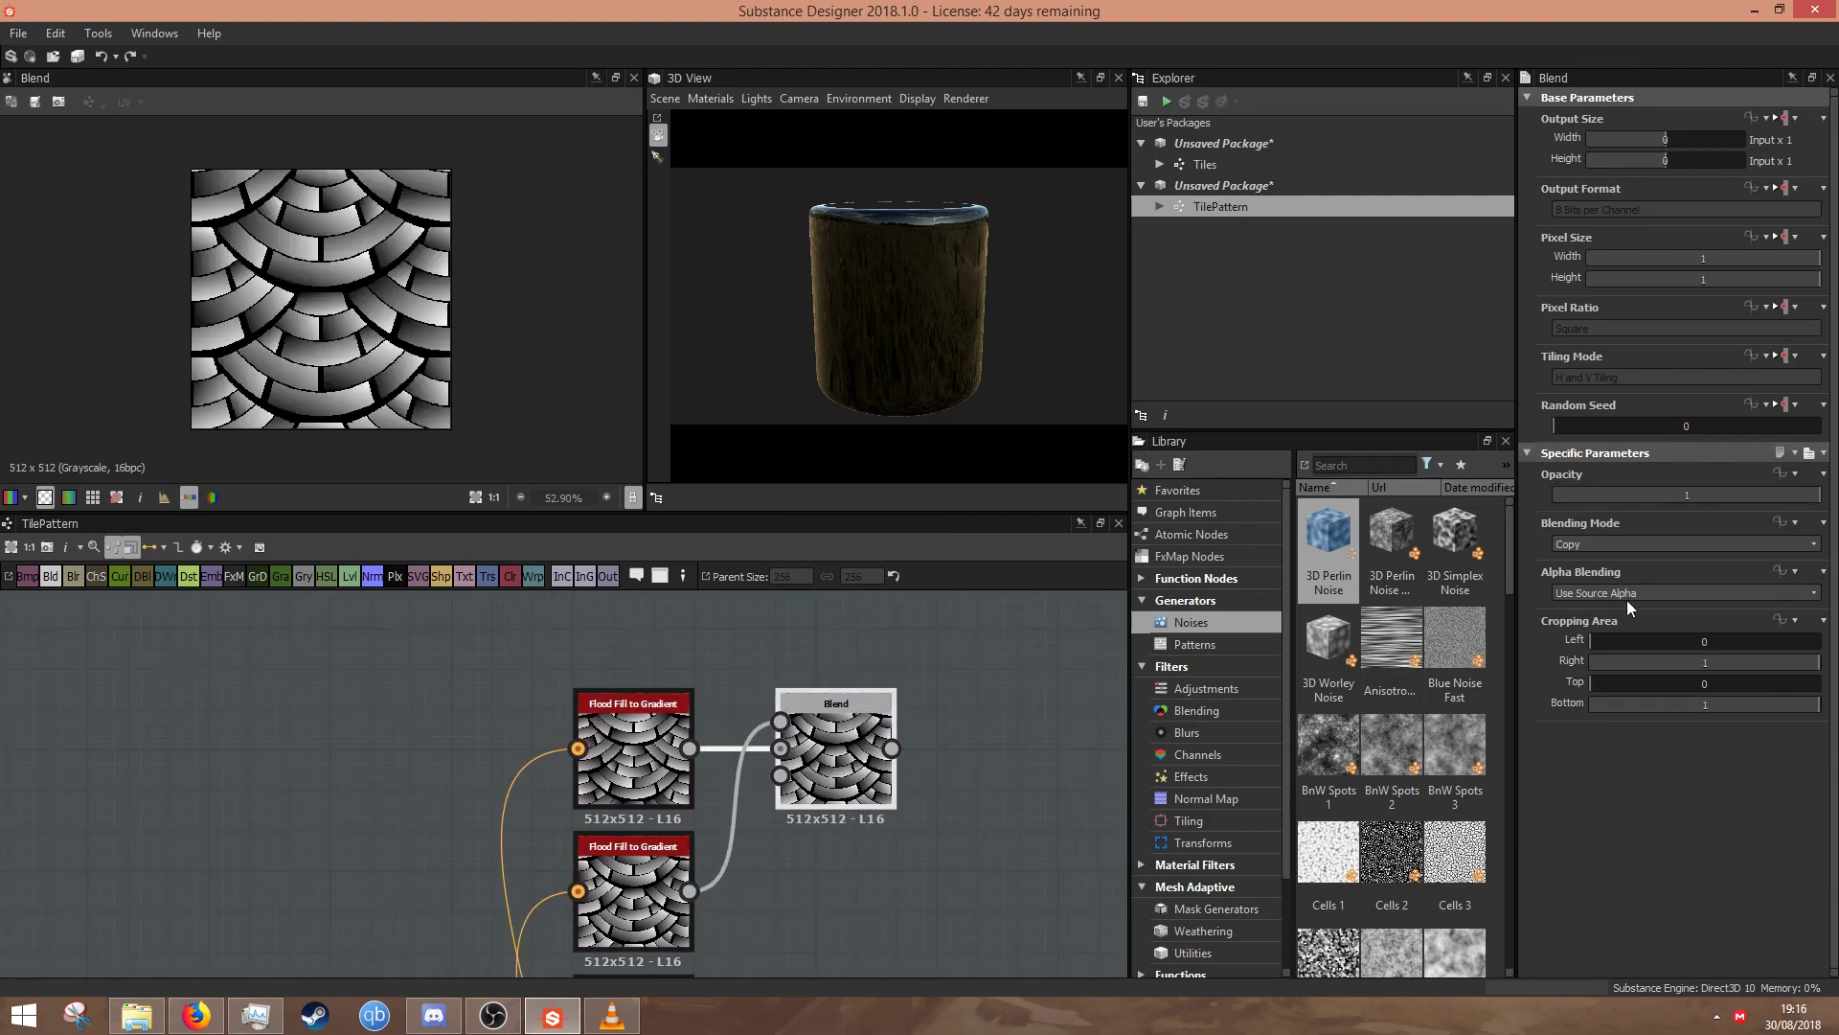
left_click(1612, 543)
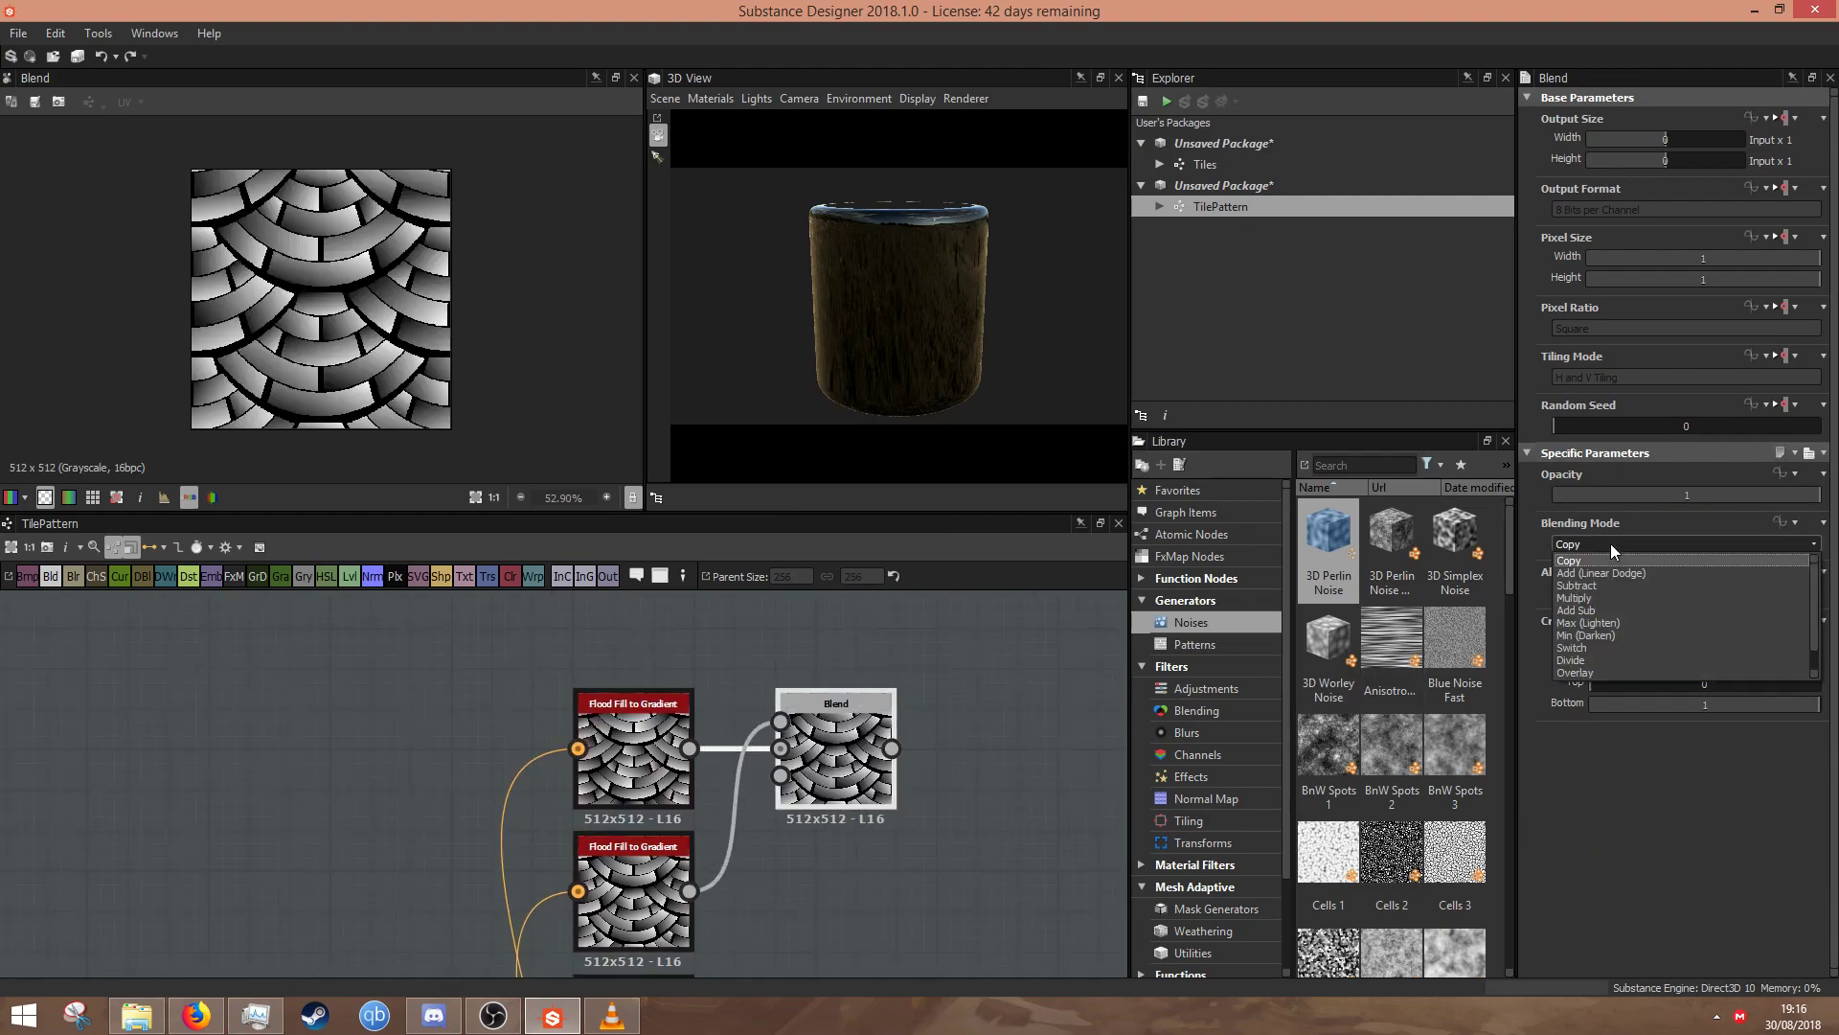
left_click(1608, 635)
scroll(297, 329, "up", 6)
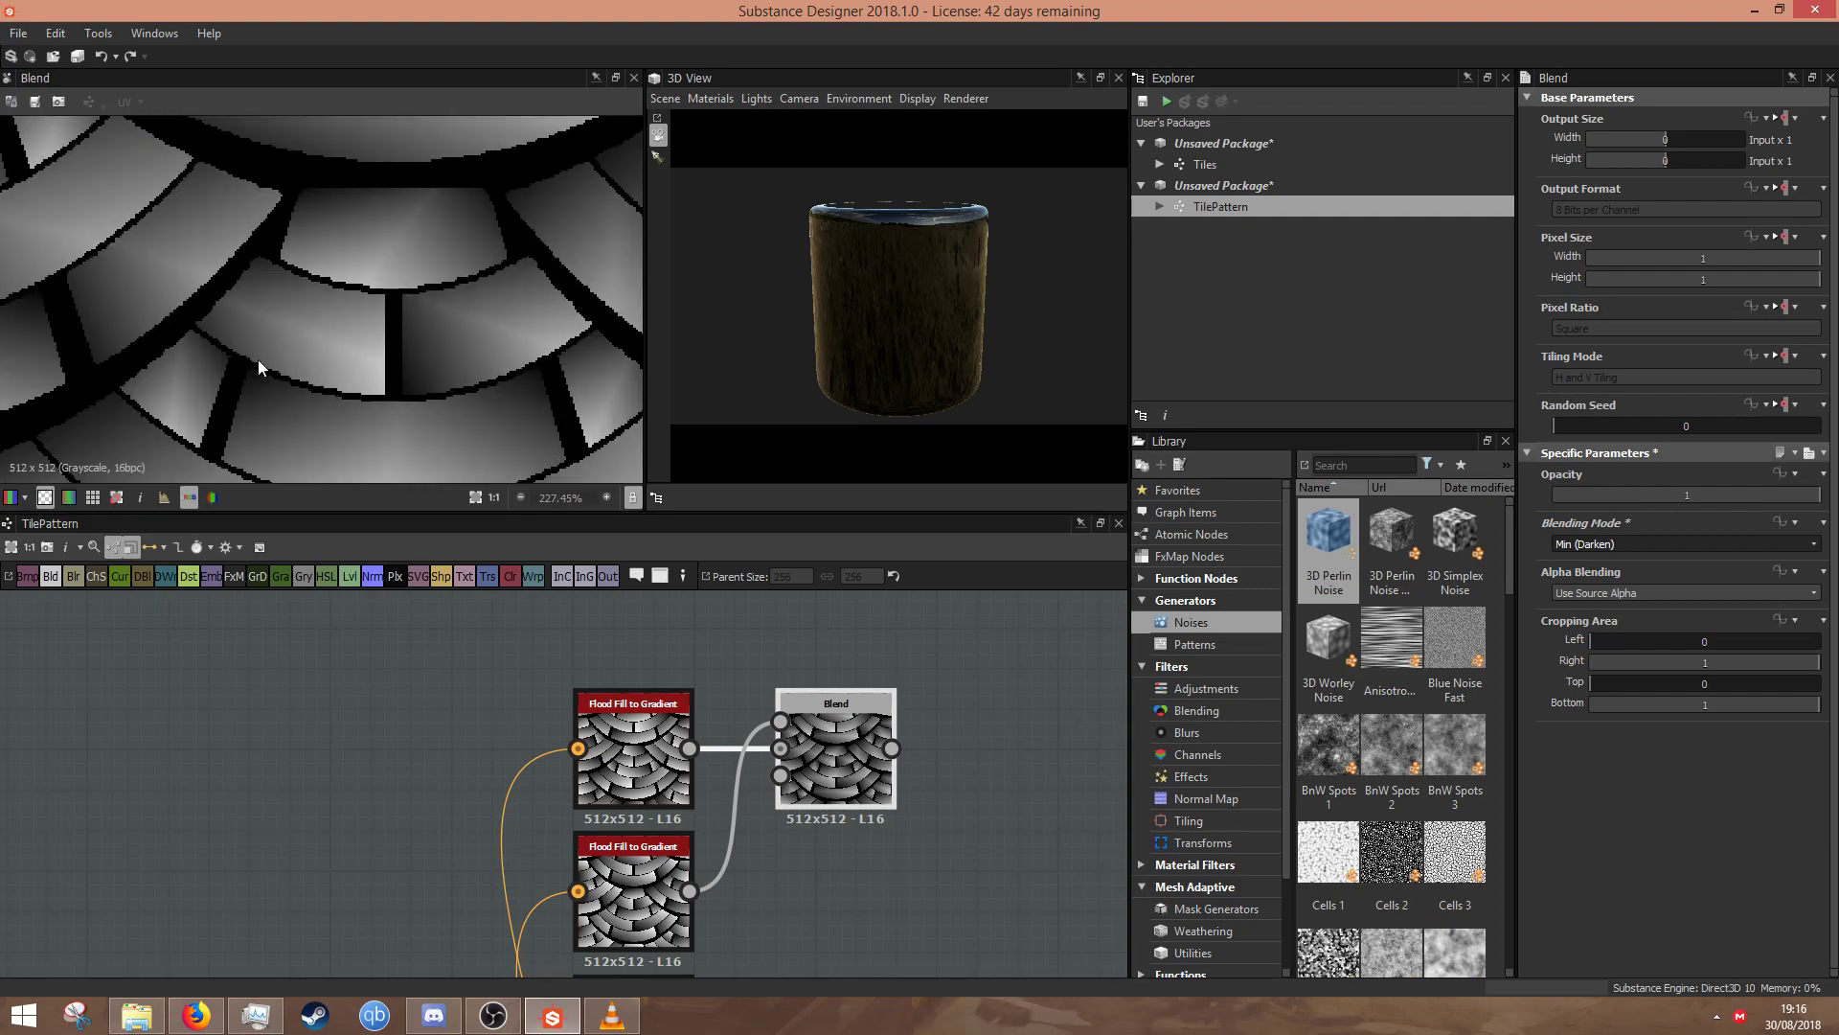
scroll(263, 313, "down", 4)
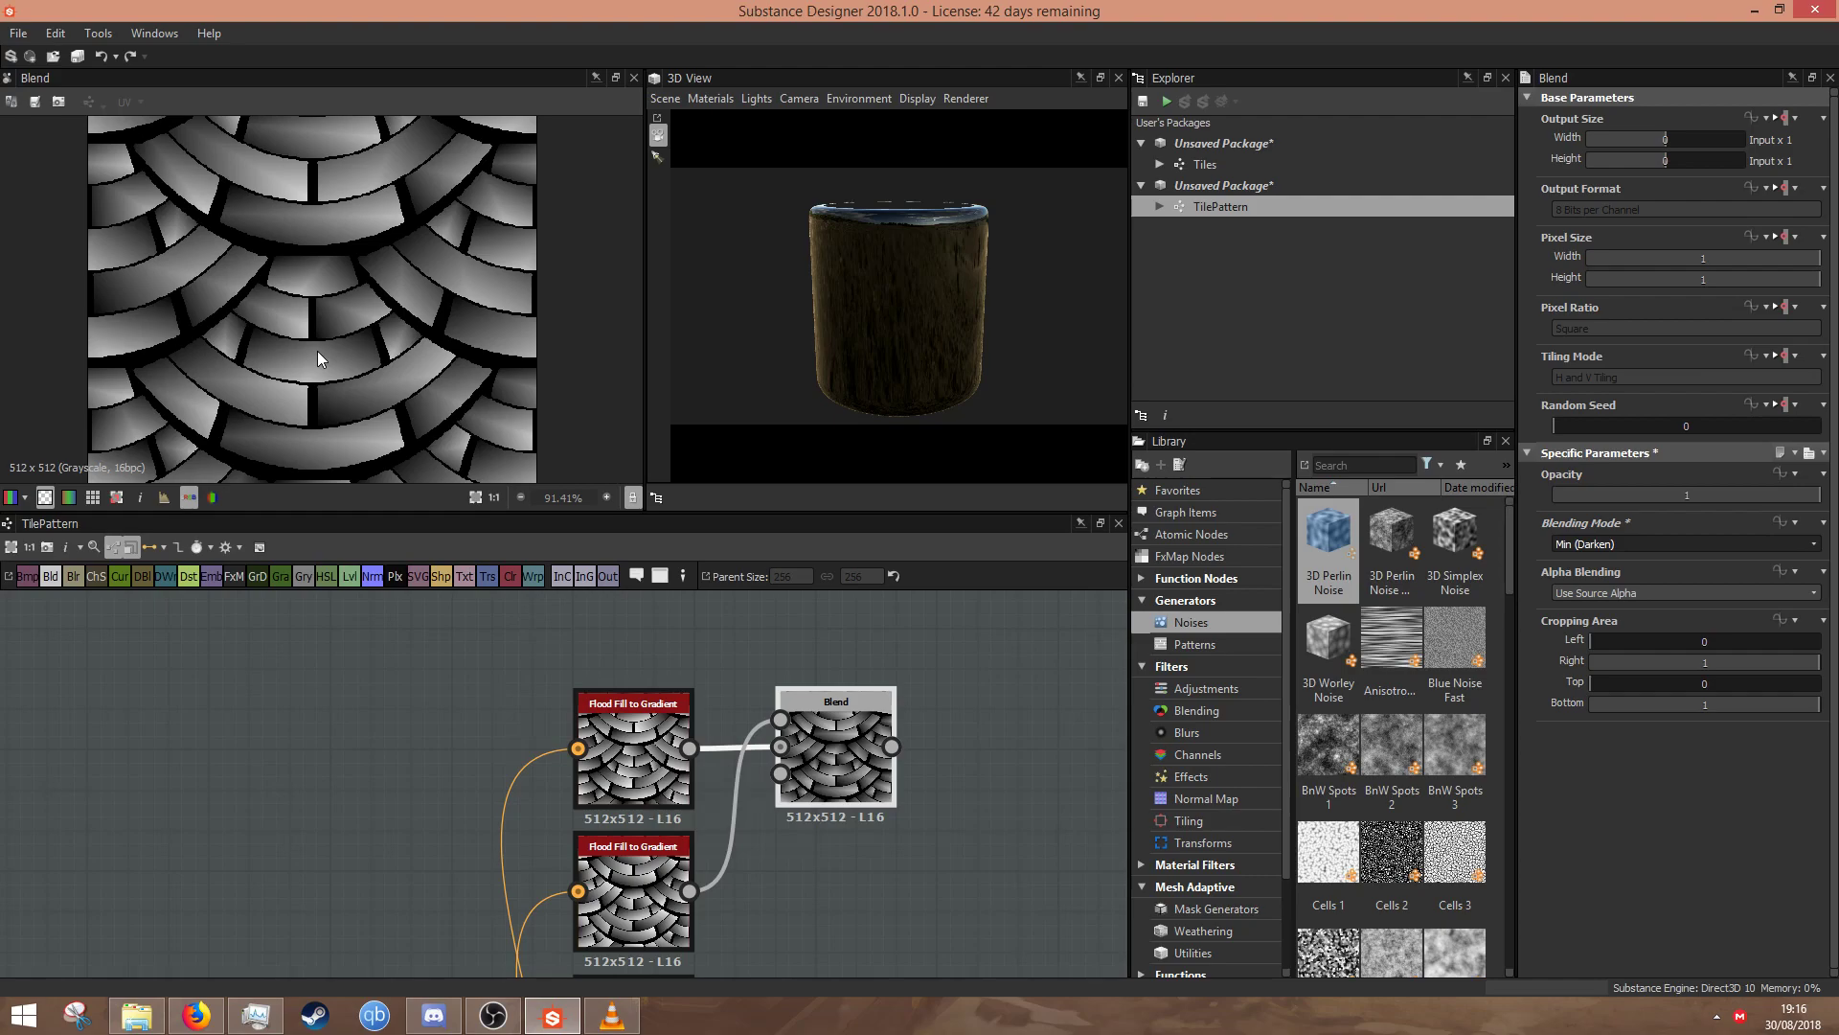
- Add a second Blend after the first, feed the 90-degree gradient into it and set its Blending Mode to Min (Darken)
middle_click_drag(846, 800, 740, 607)
middle_click_drag(814, 665, 726, 899)
key("space")
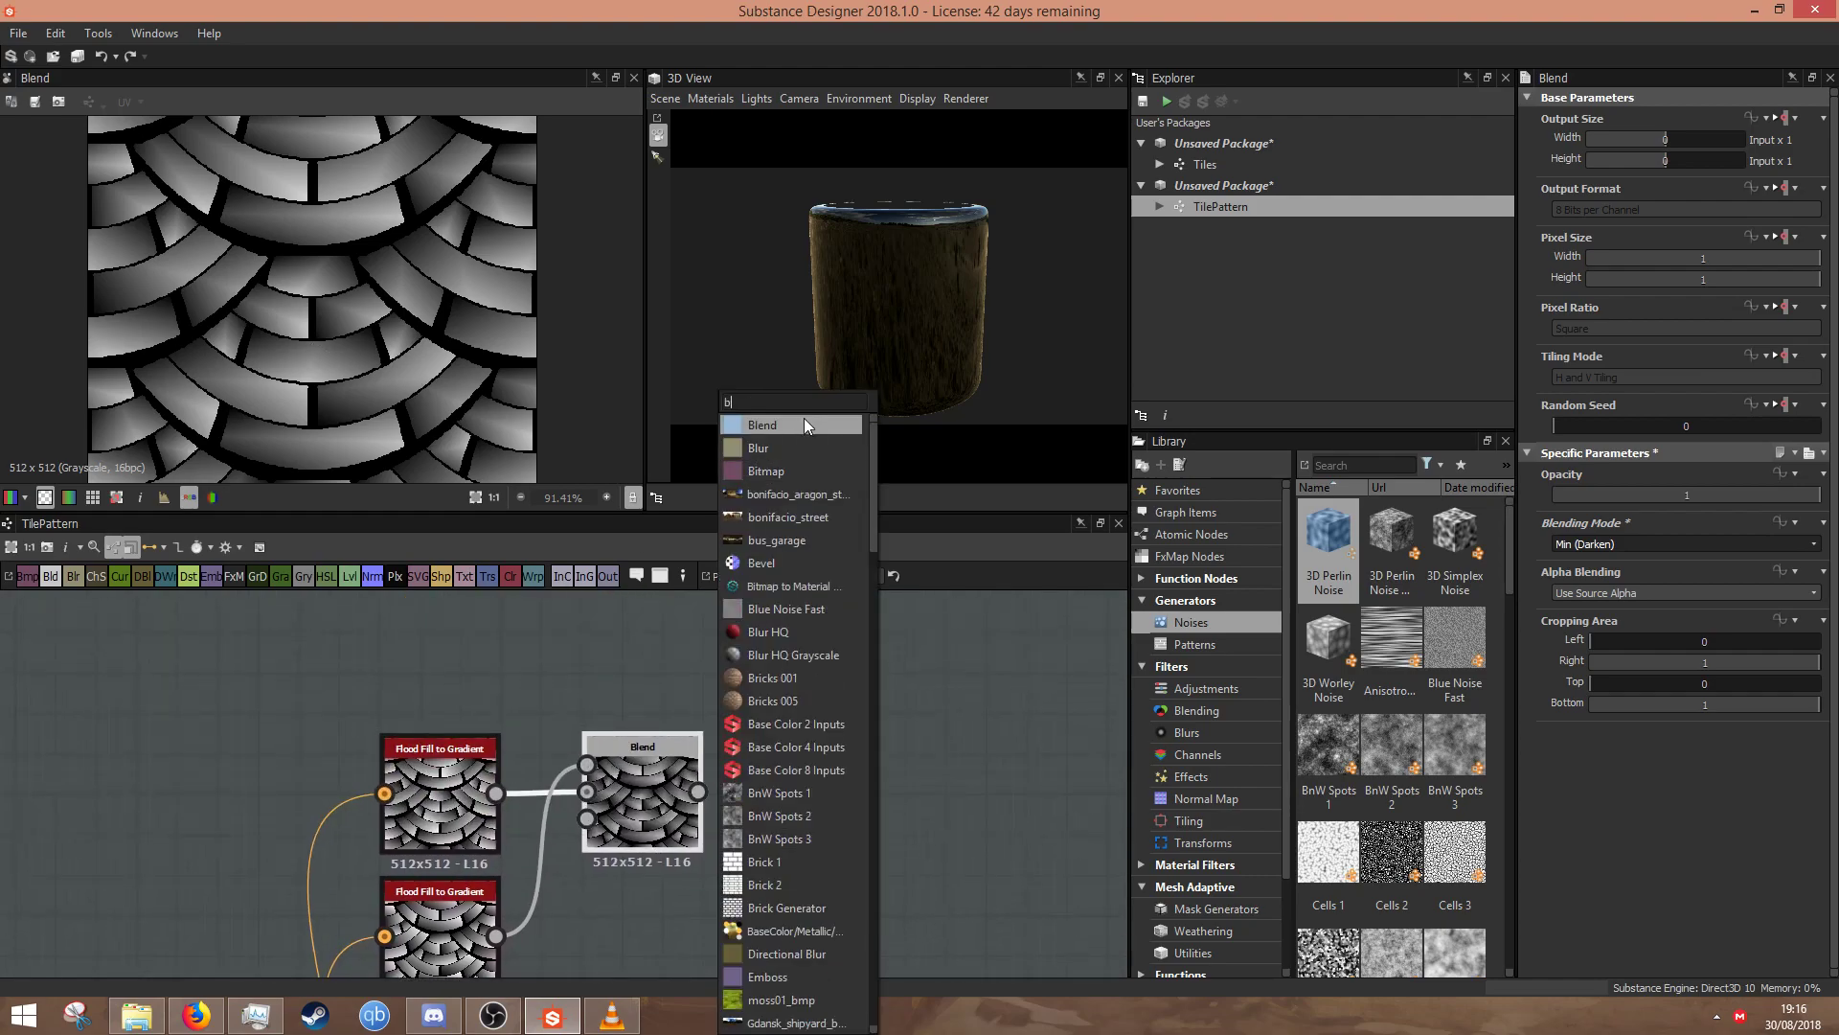
left_click(805, 422)
scroll(862, 594, "down", 3)
left_click_drag(627, 850, 797, 671)
left_click(1630, 546)
left_click(1602, 636)
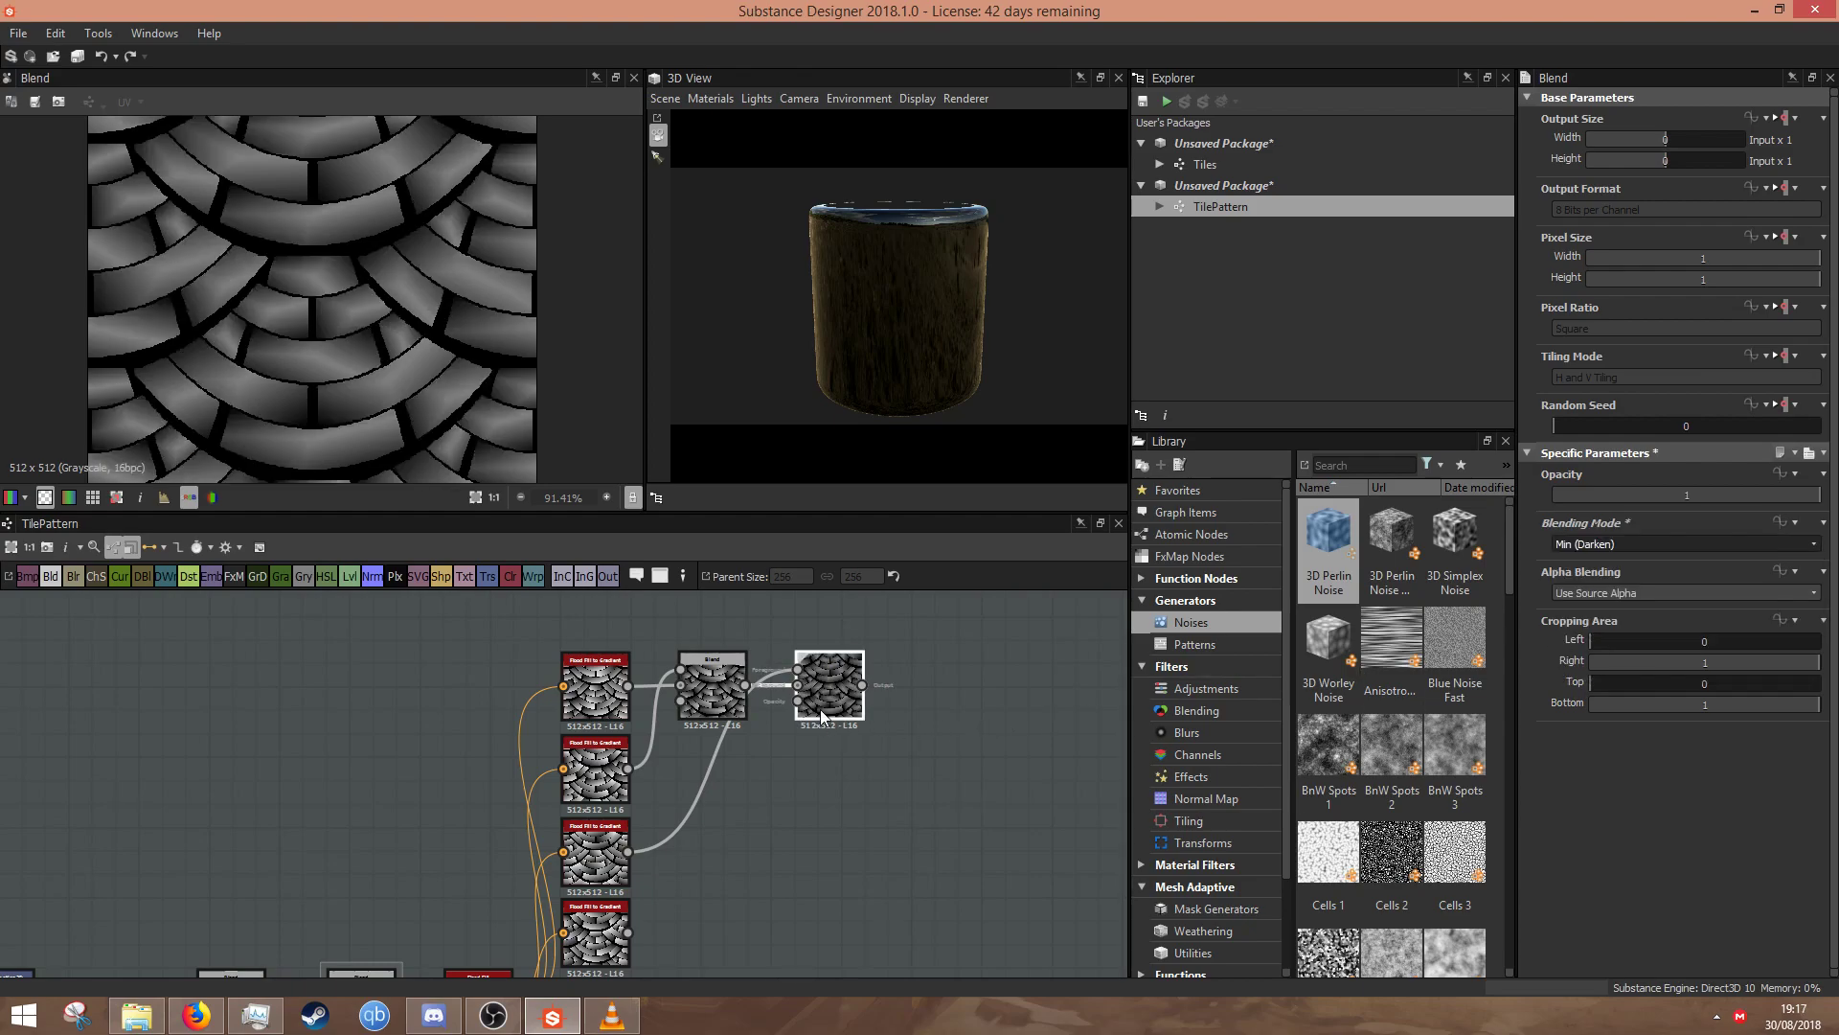
- Add a third Blend that brings in the 0-degree gradient, set it to Min (Darken) and inspect the combined tile shading
key("space")
type("b")
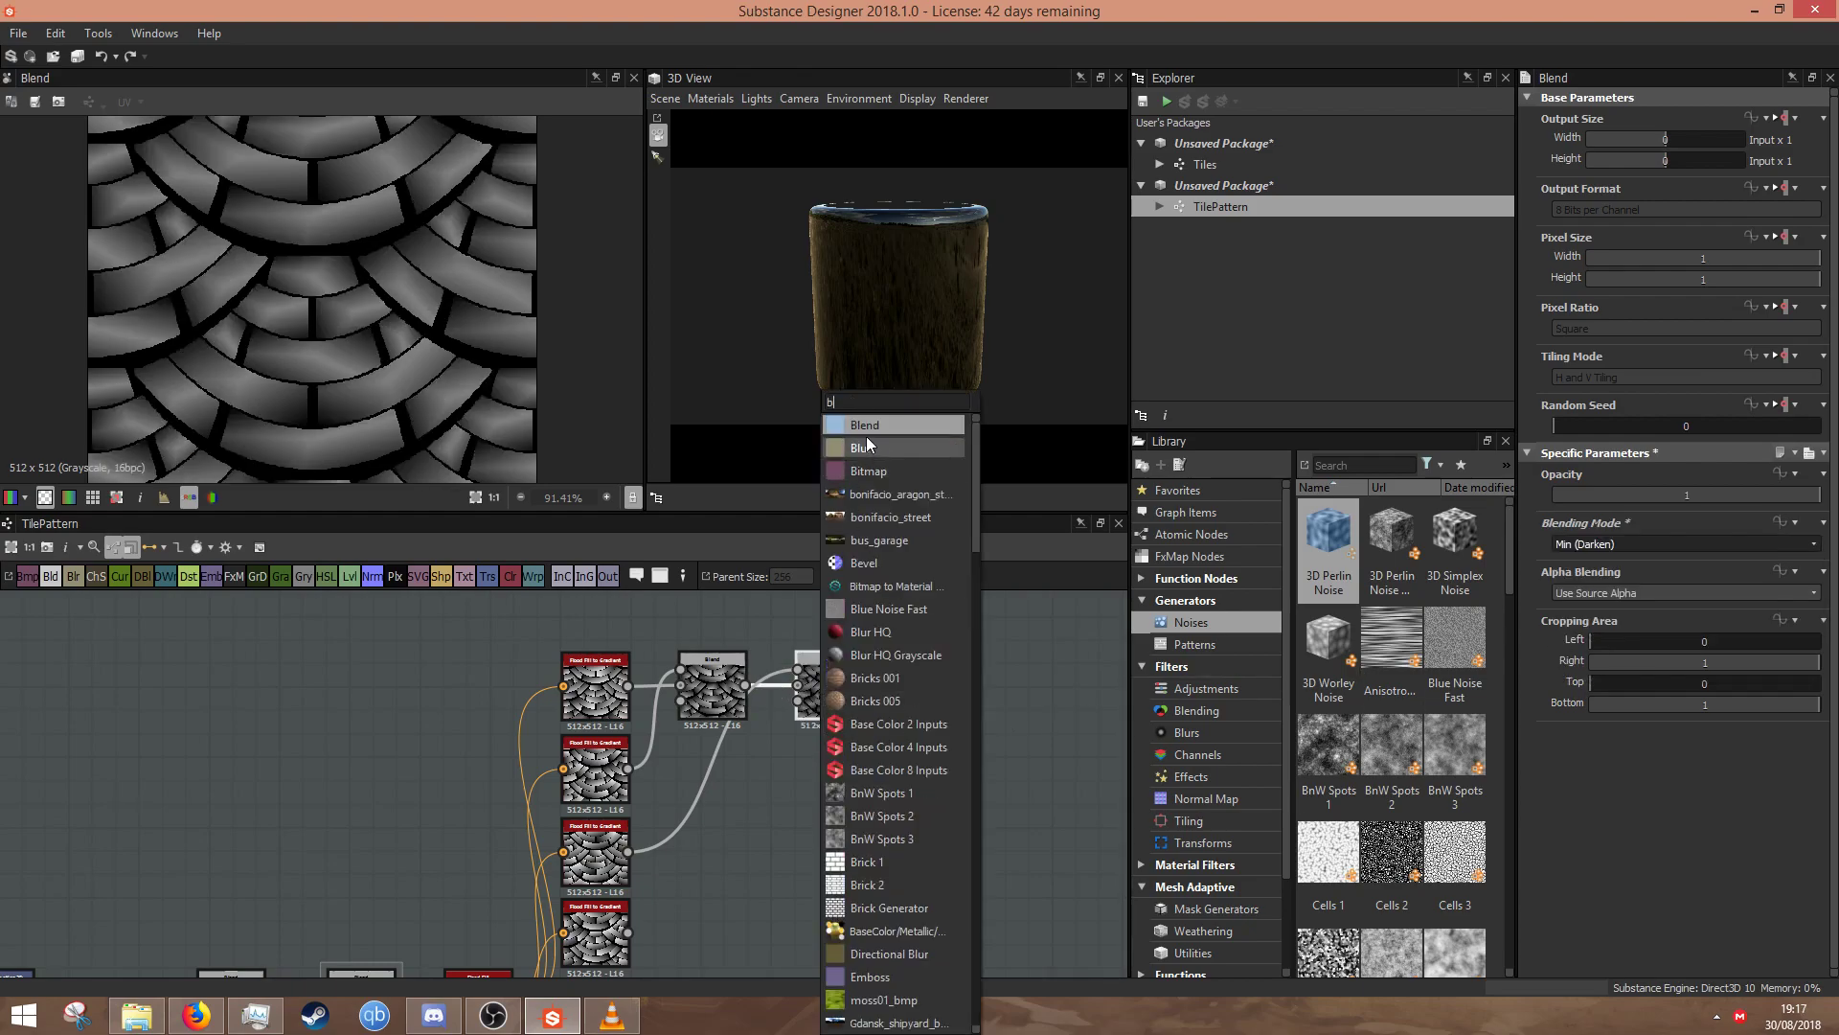
left_click(867, 428)
middle_click_drag(662, 908, 608, 826)
left_click_drag(634, 812, 893, 589)
middle_click_drag(888, 644, 821, 805)
left_click(1566, 550)
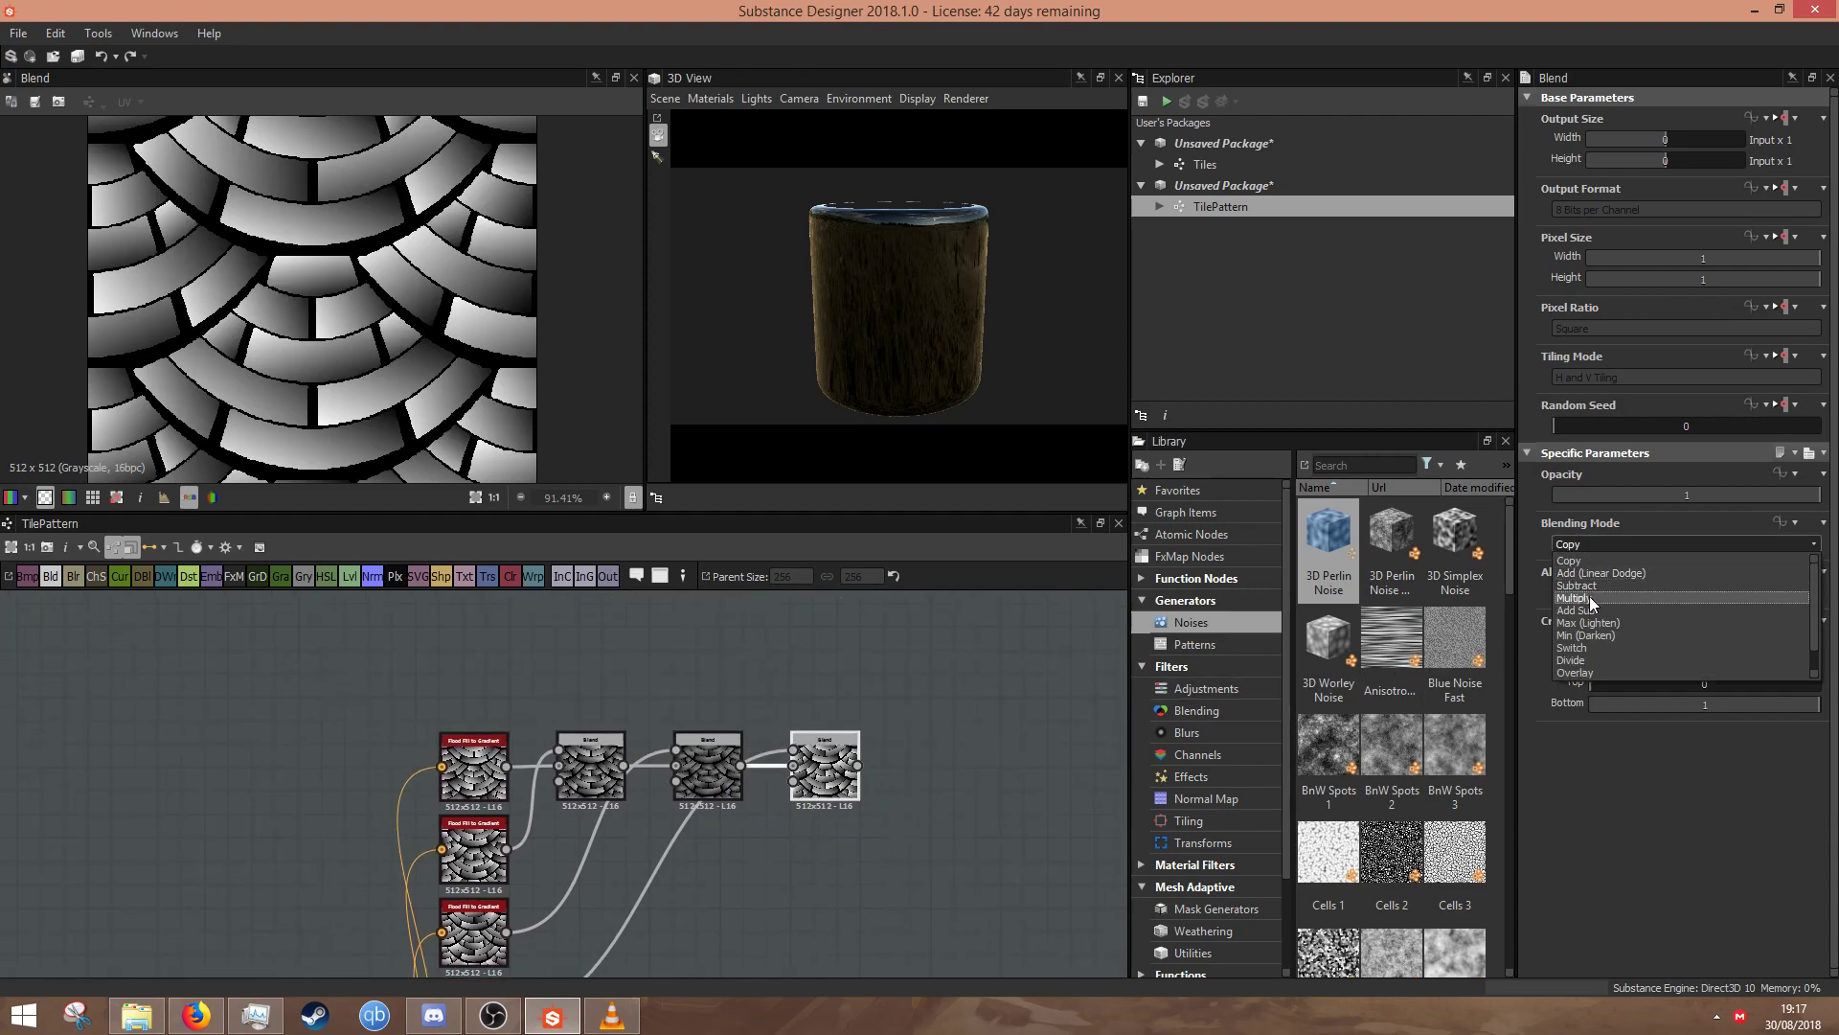
left_click(1590, 635)
scroll(255, 320, "up", 1)
scroll(255, 323, "up", 5)
scroll(249, 348, "down", 5)
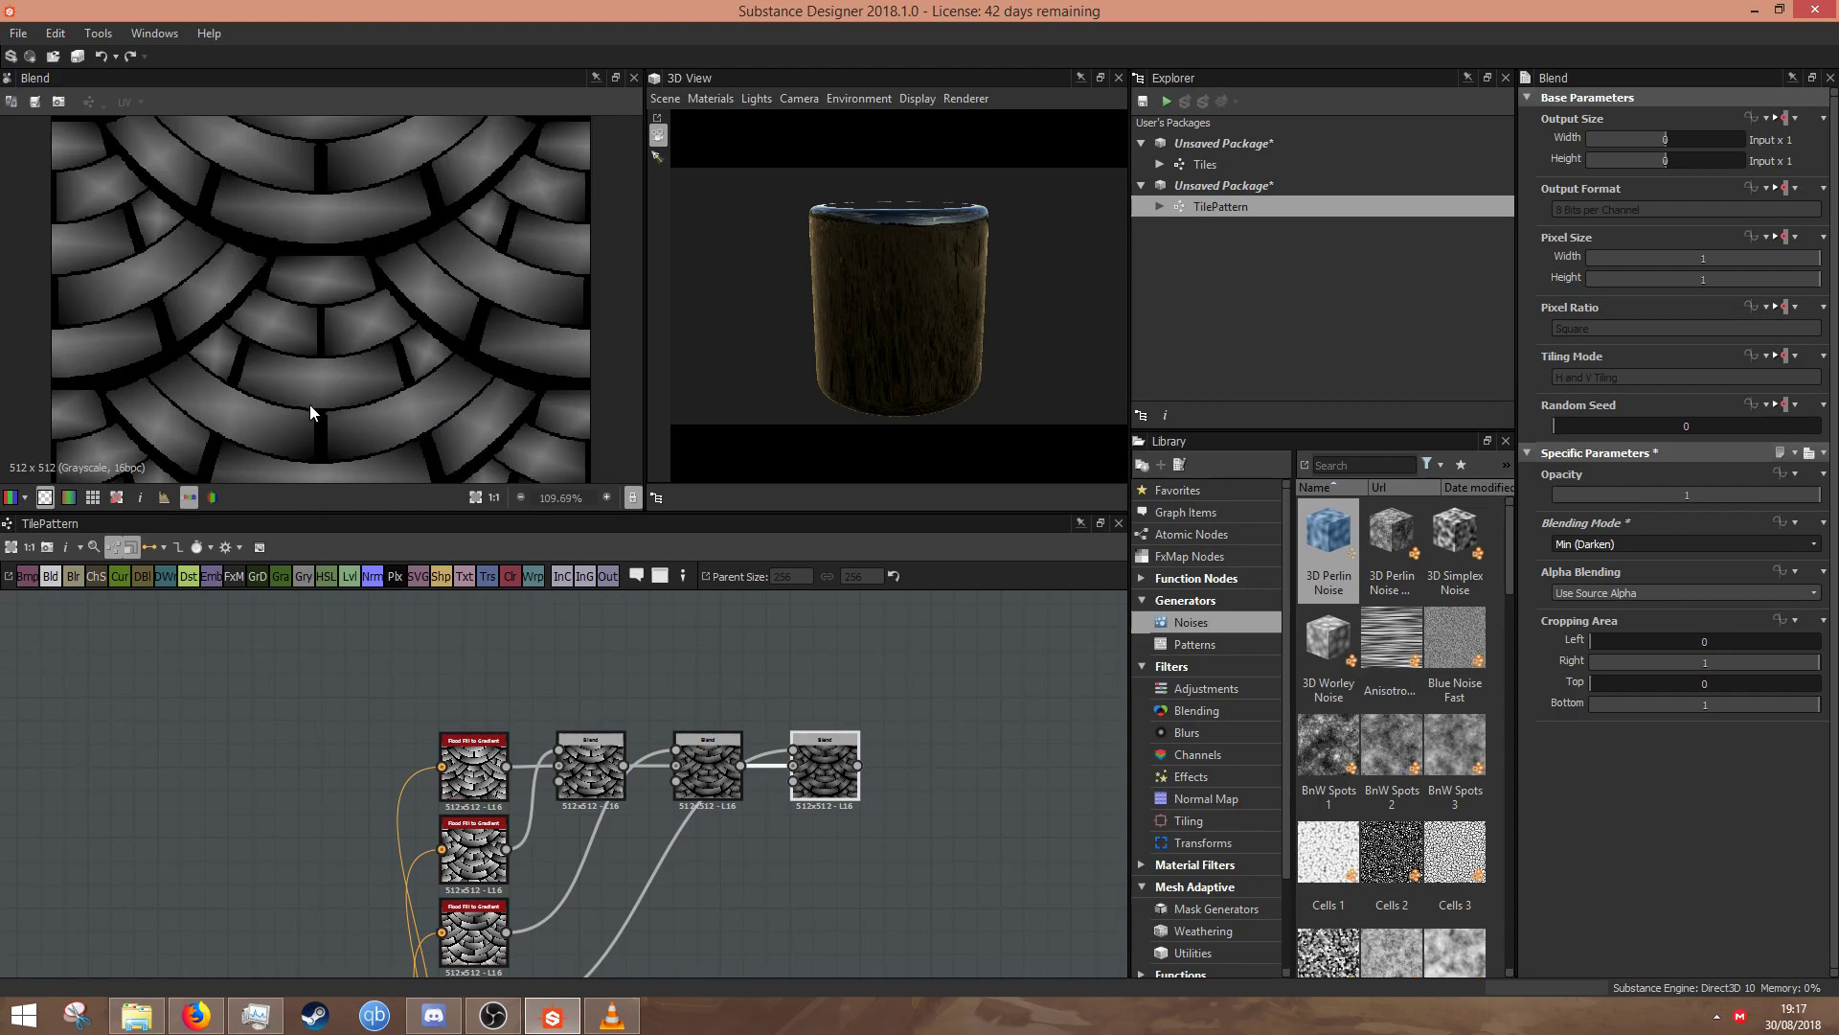
scroll(315, 418, "down", 4)
scroll(242, 247, "up", 3)
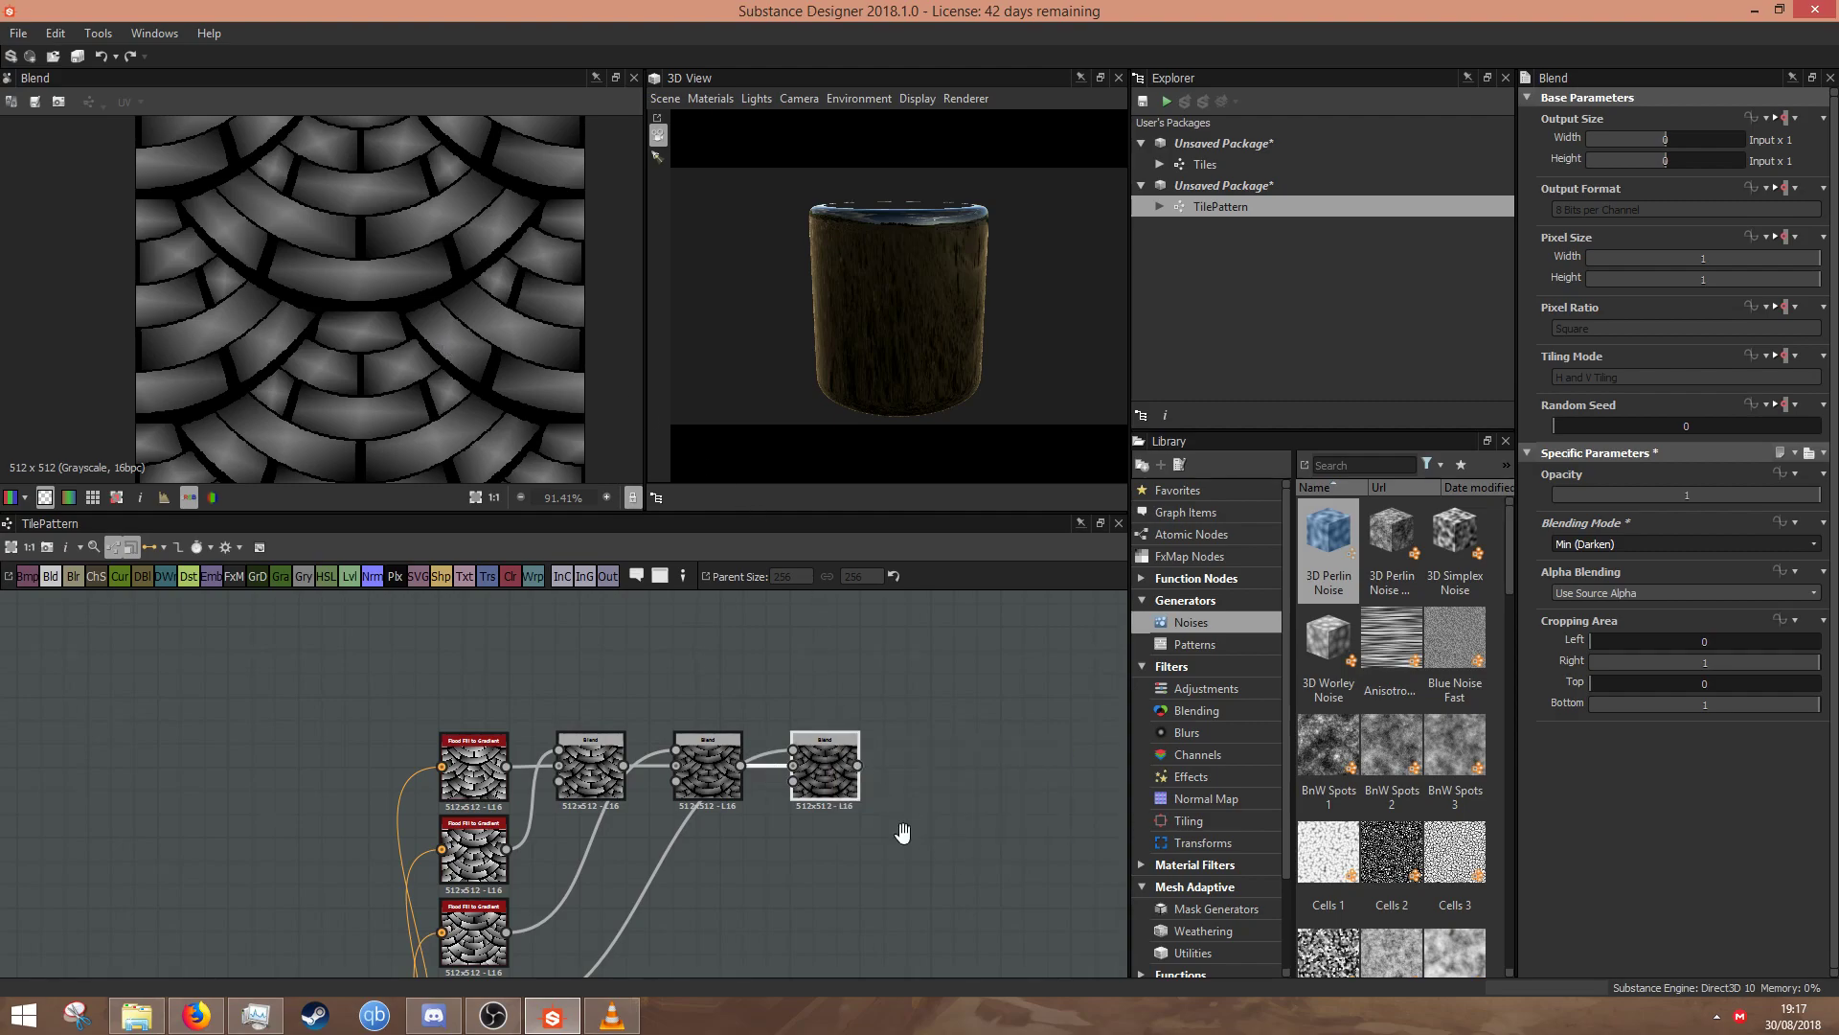
- Add a Levels node after the last Blend and lower its input white point until the tiles turn mostly white with dark corners
middle_click_drag(924, 840, 694, 782)
key("space")
type("le")
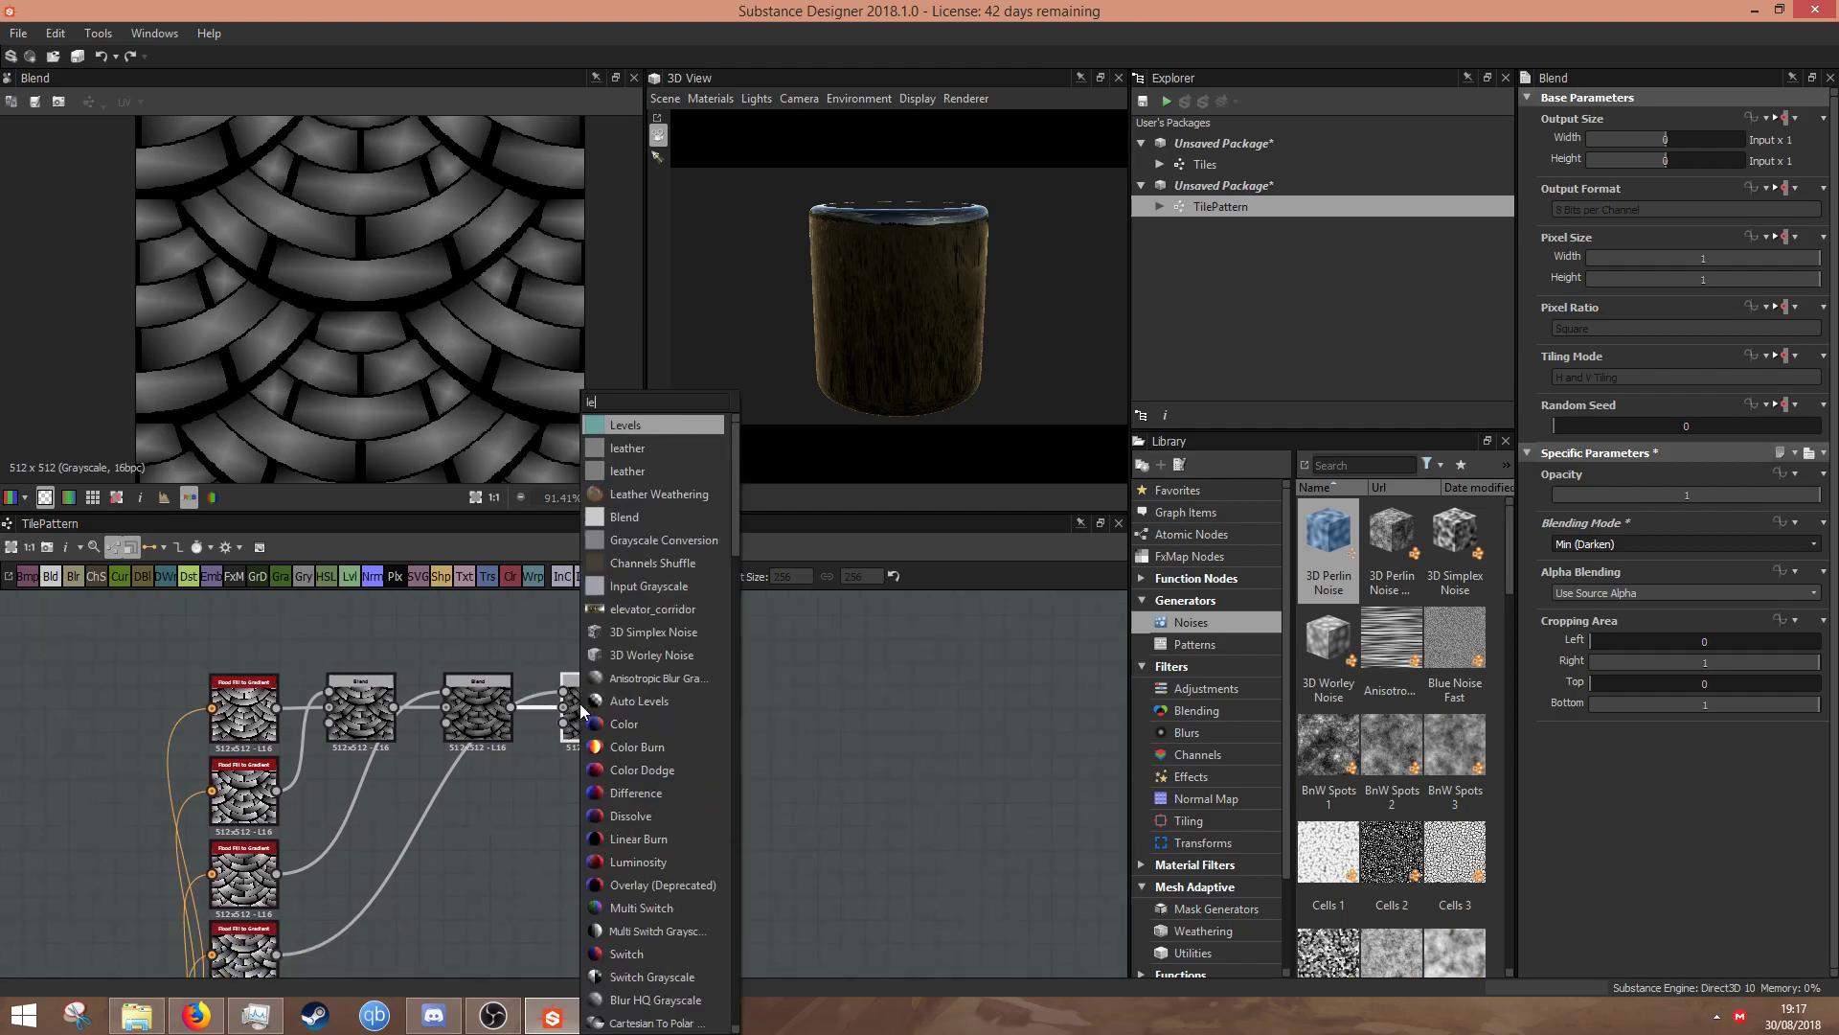
key("Return")
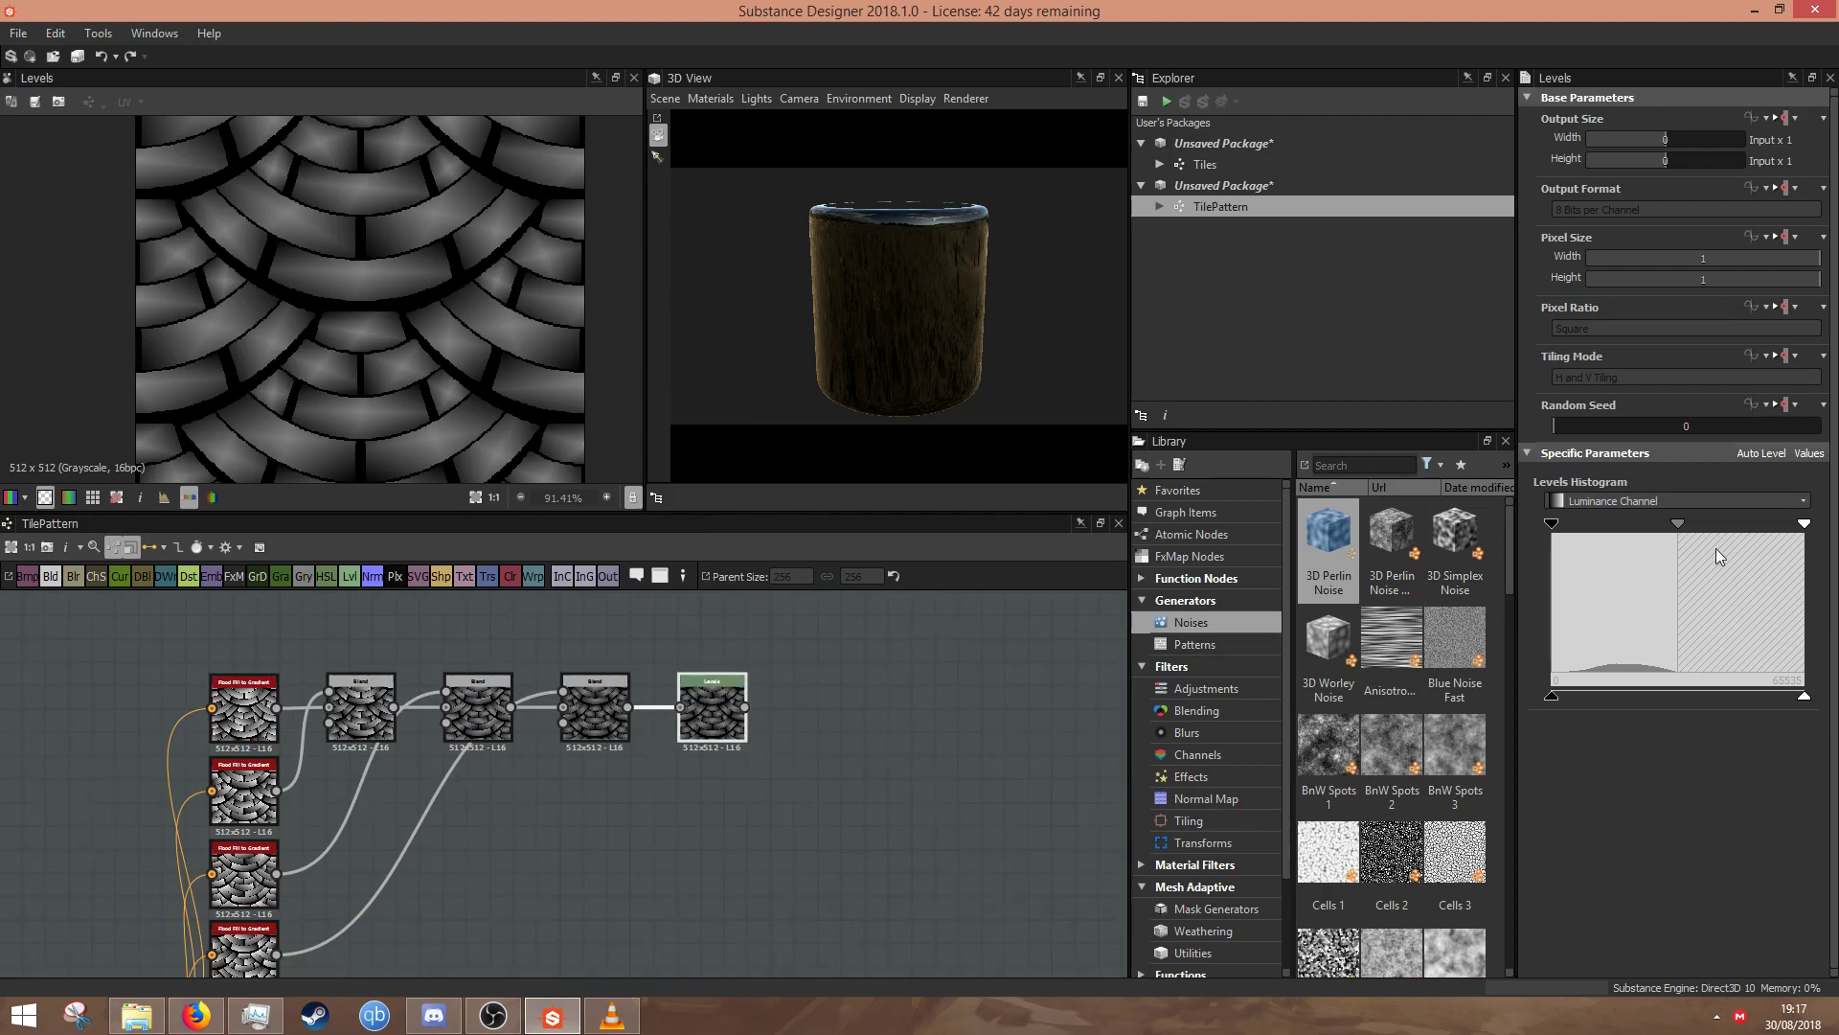
scroll(285, 331, "down", 3)
scroll(316, 336, "up", 3)
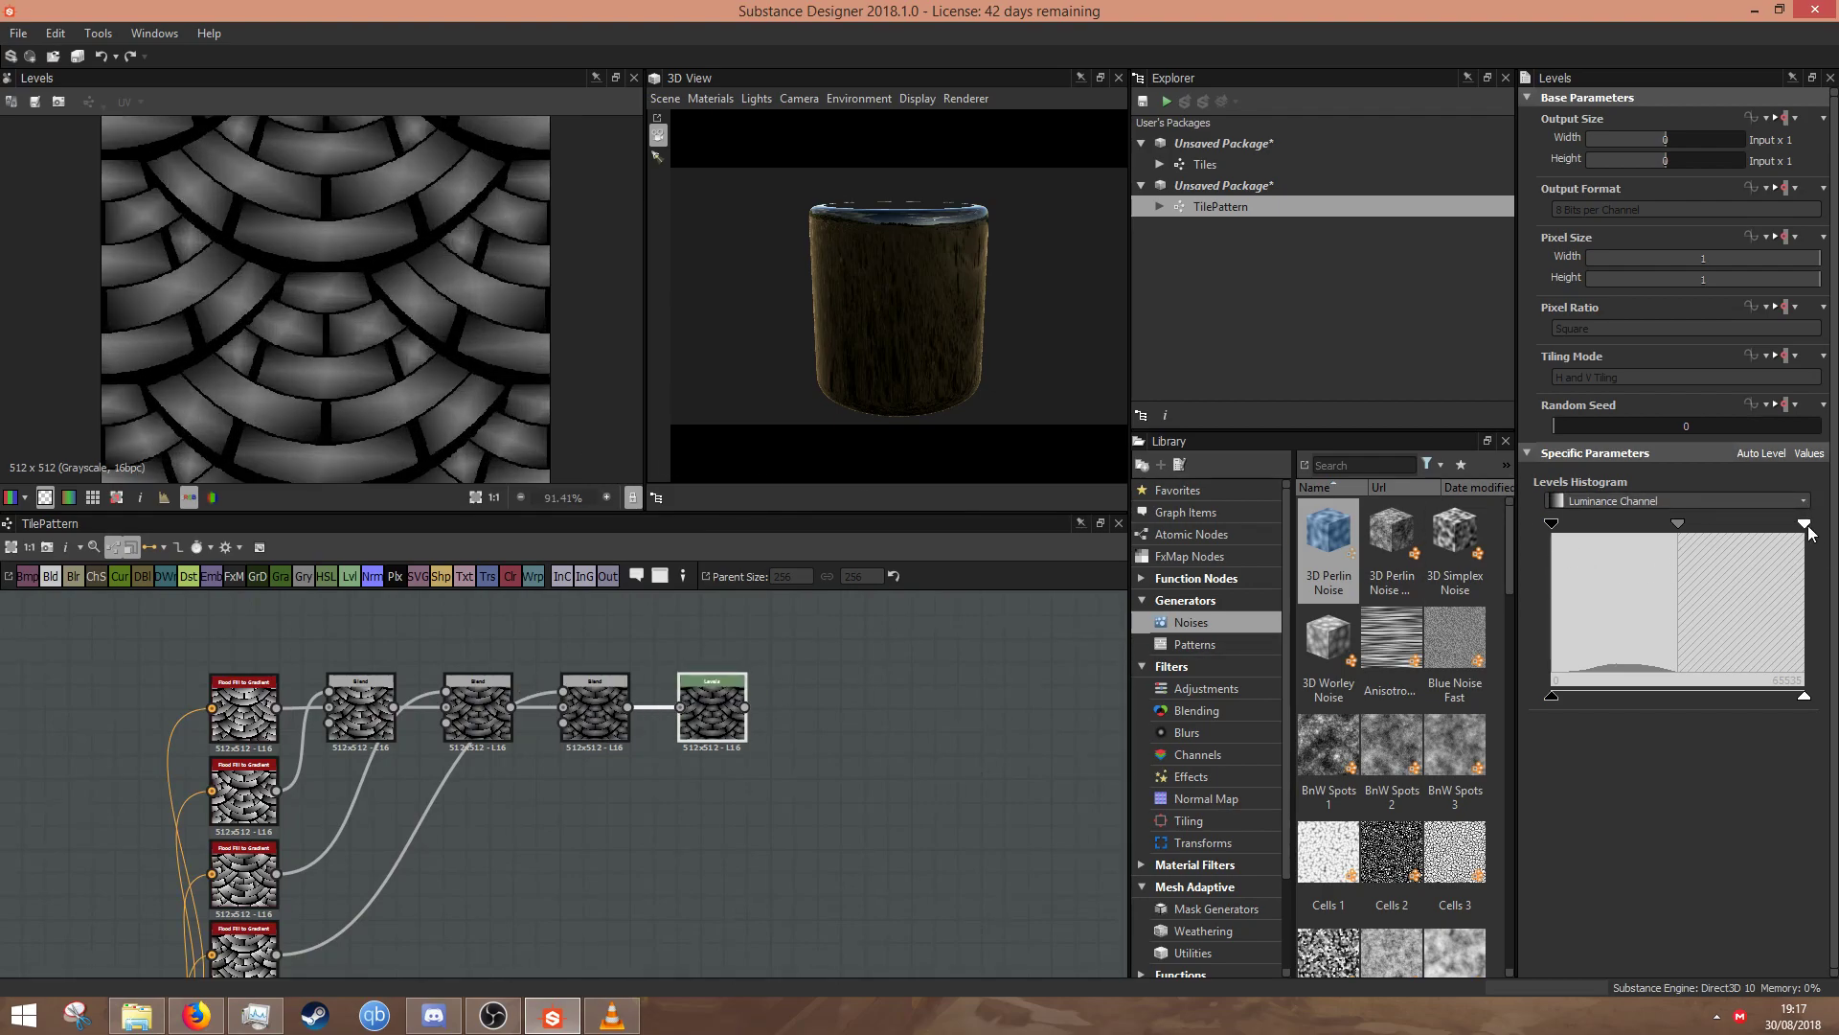
left_click_drag(1805, 530, 1596, 538)
scroll(291, 316, "down", 3)
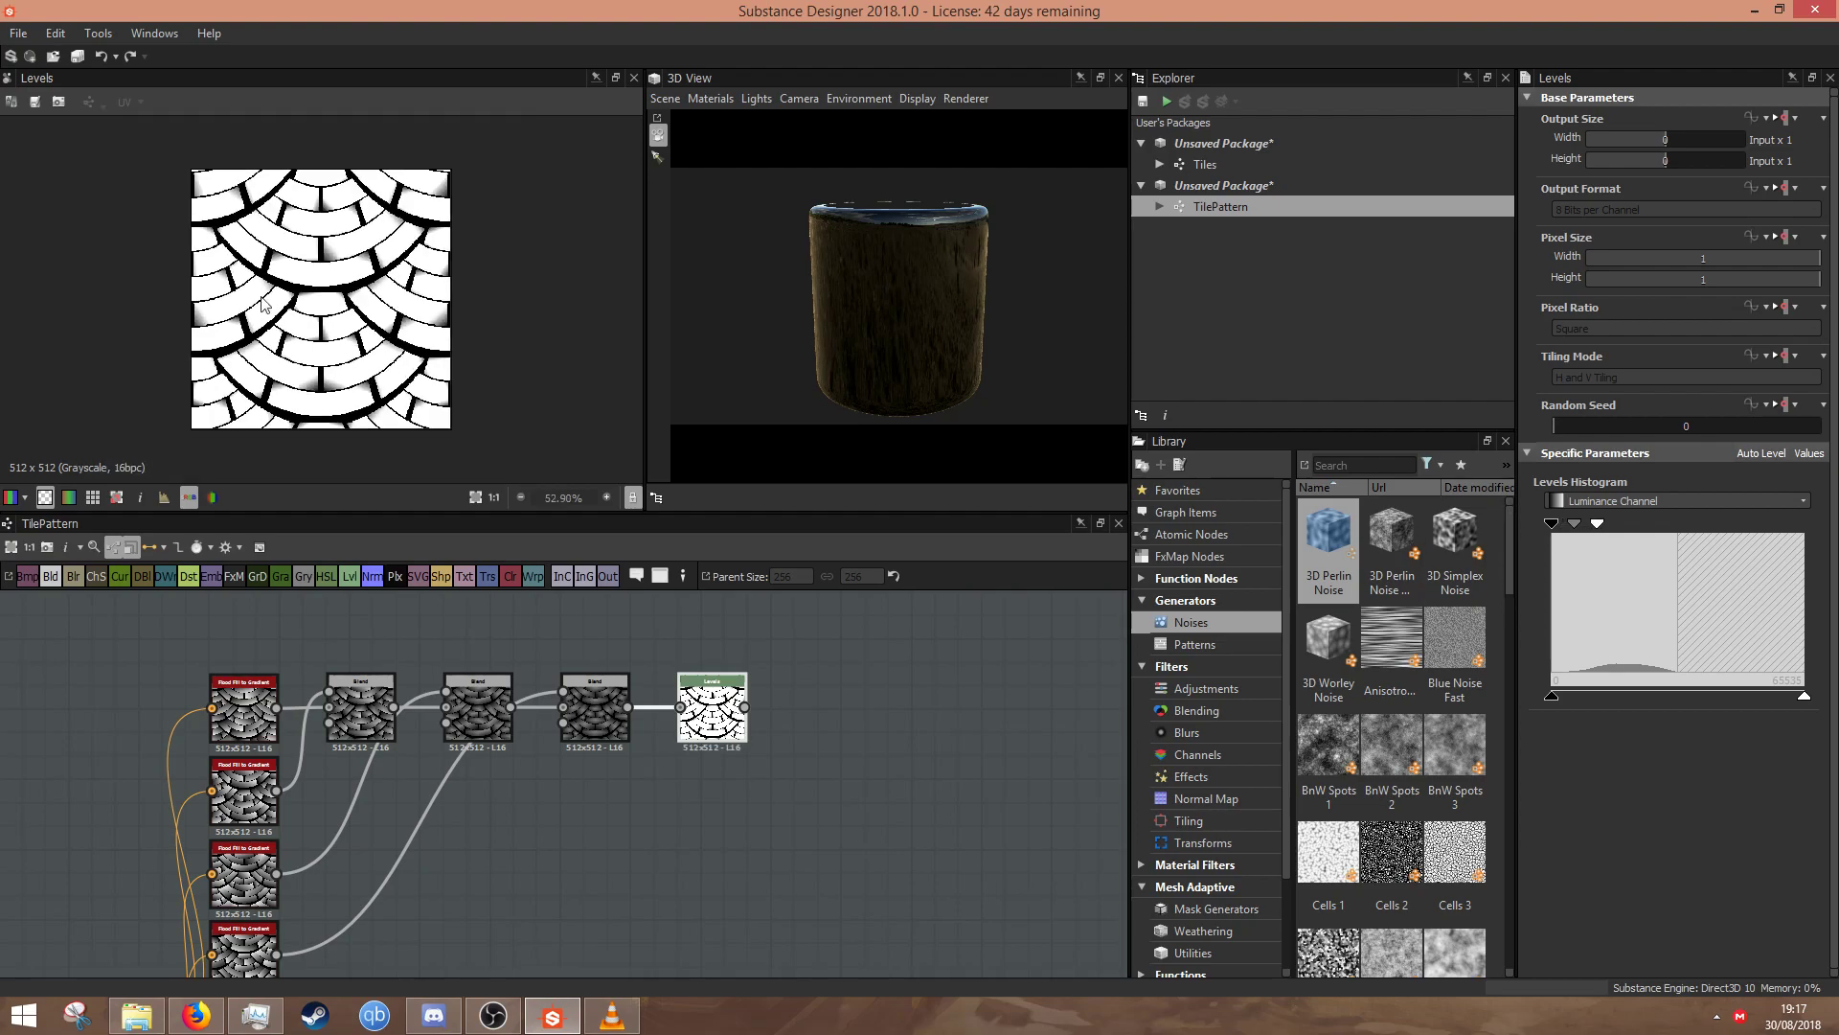
- Examine the Levels output against the 270-degree gradient in the 2D preview and review the layout of the gradient branch
scroll(304, 366, "up", 3)
scroll(324, 395, "down", 2)
middle_click_drag(349, 852, 551, 873)
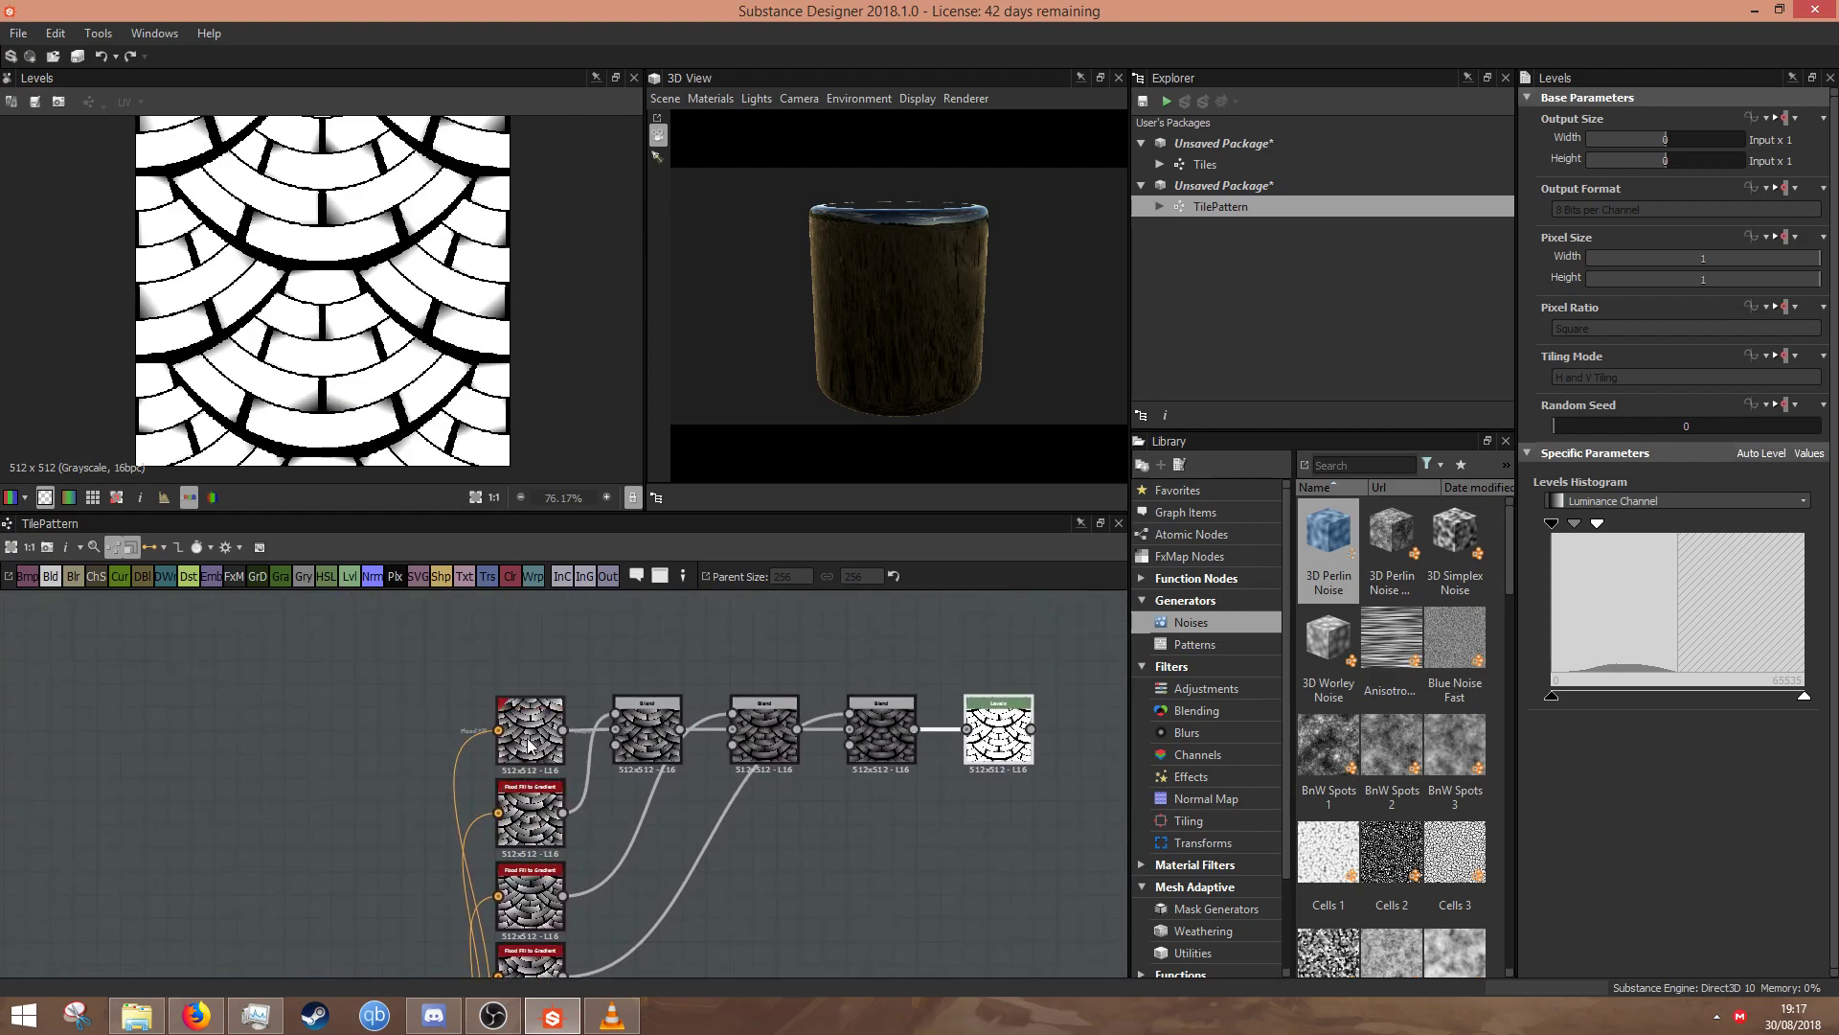
double_click(530, 748)
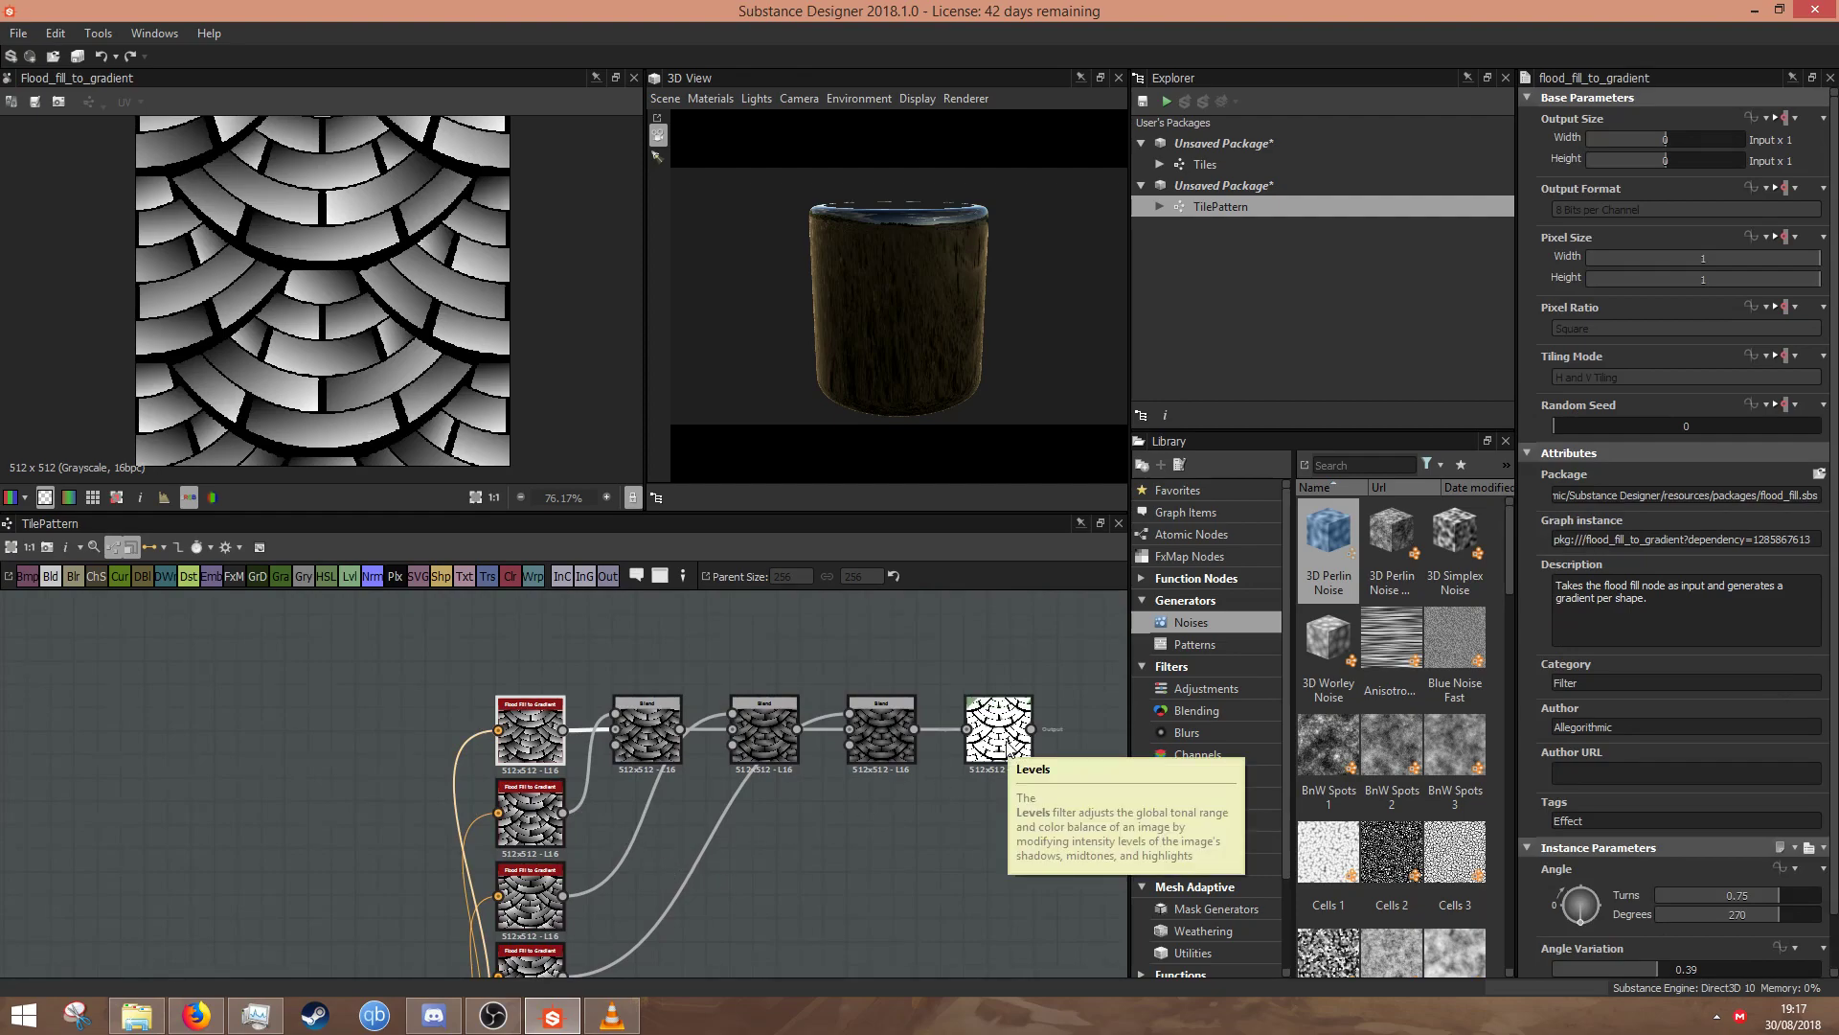
double_click(1001, 742)
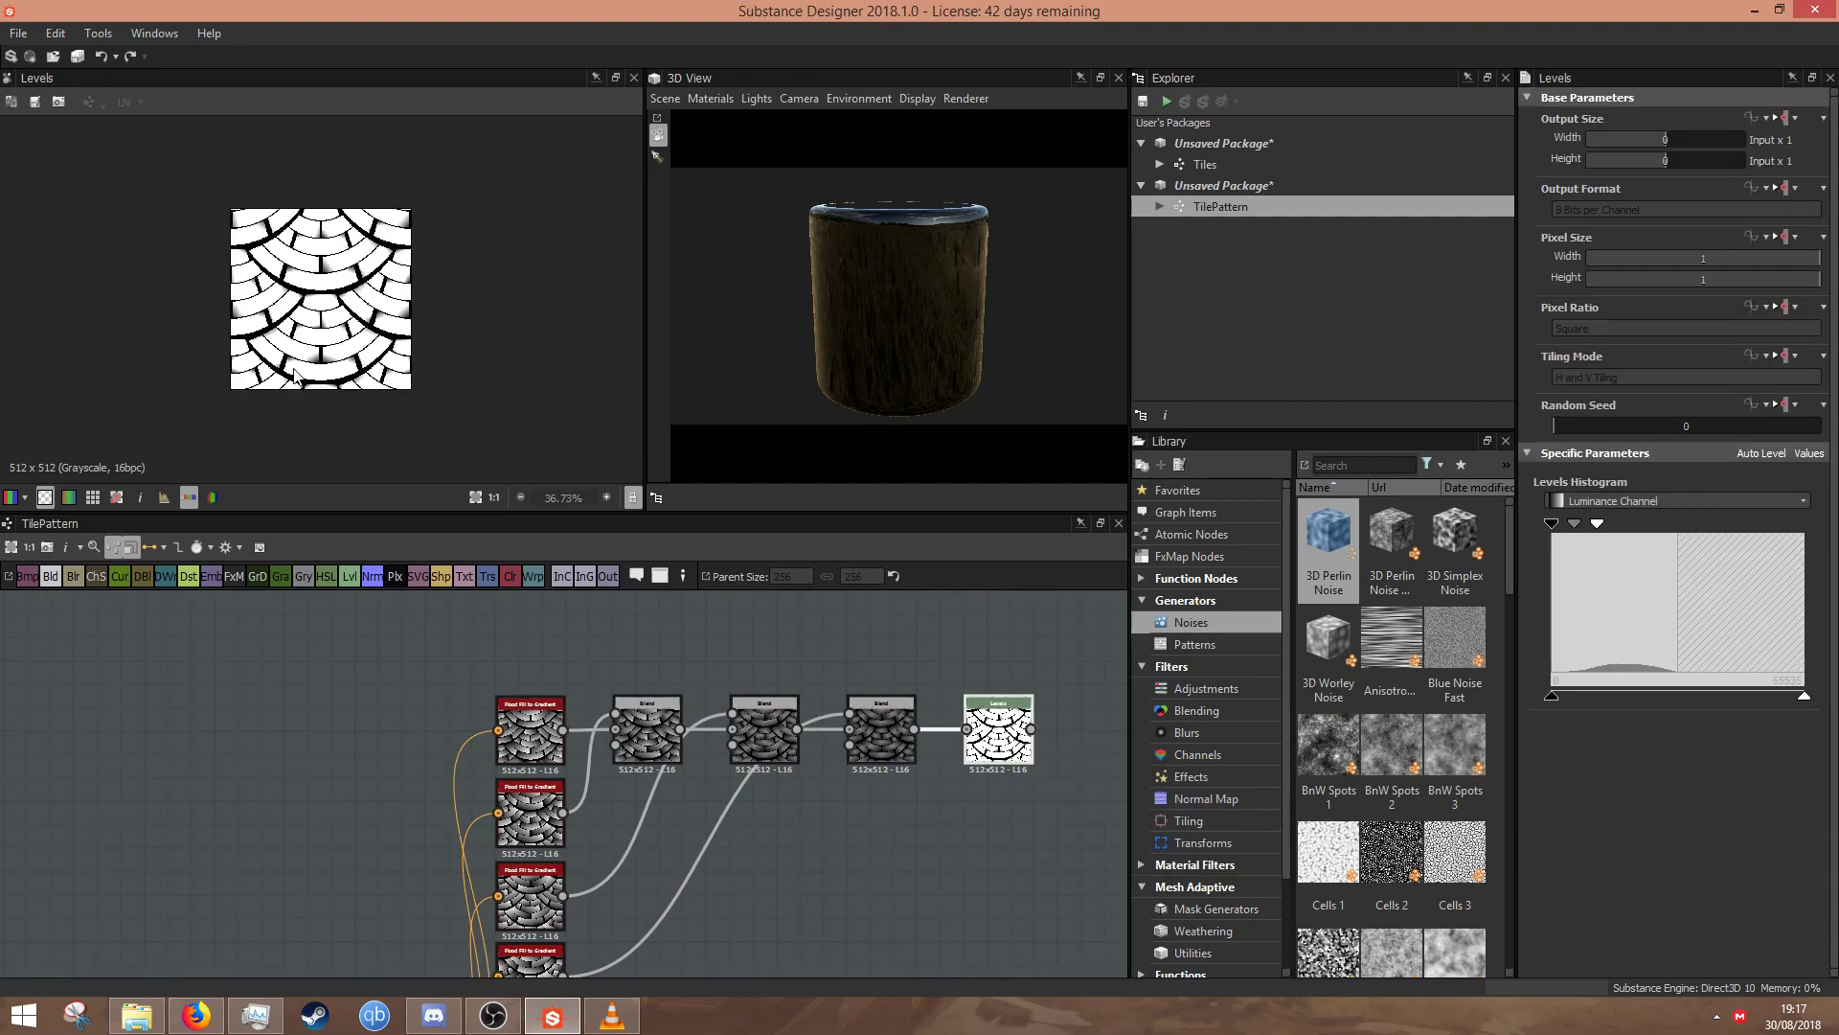
scroll(322, 342, "up", 5)
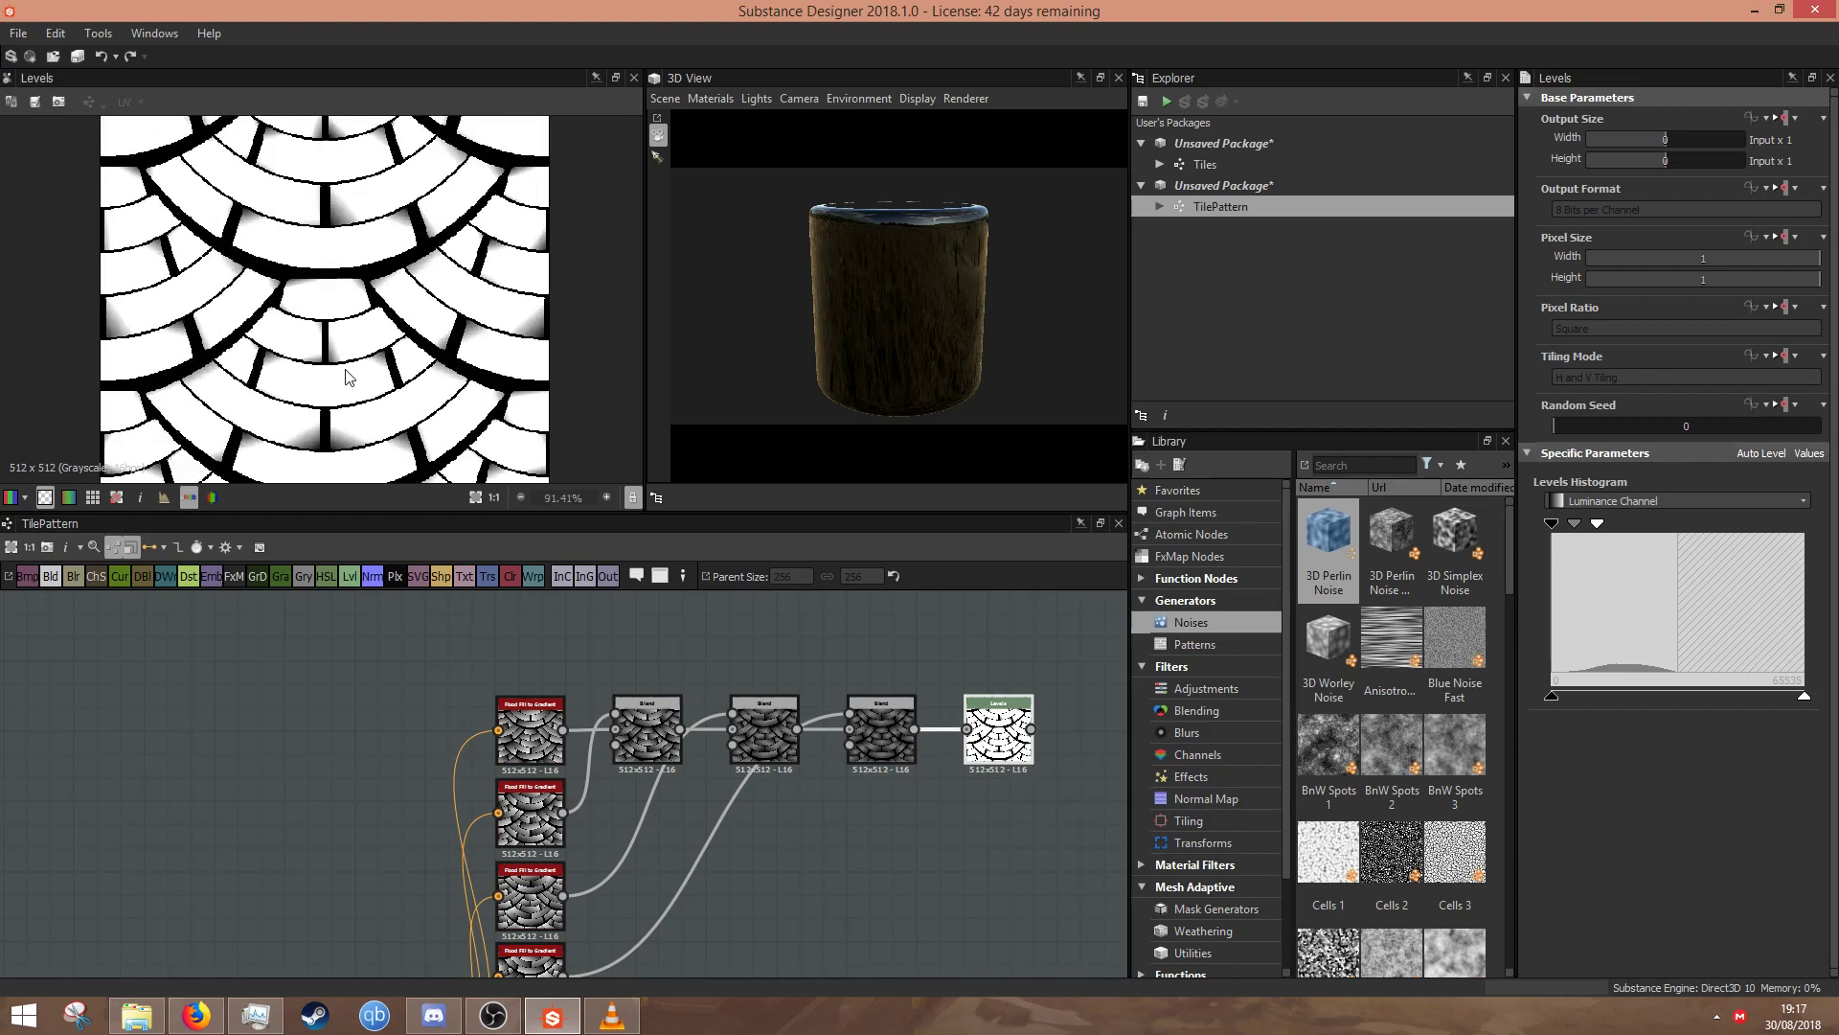
scroll(347, 375, "down", 5)
middle_click_drag(536, 619, 550, 808)
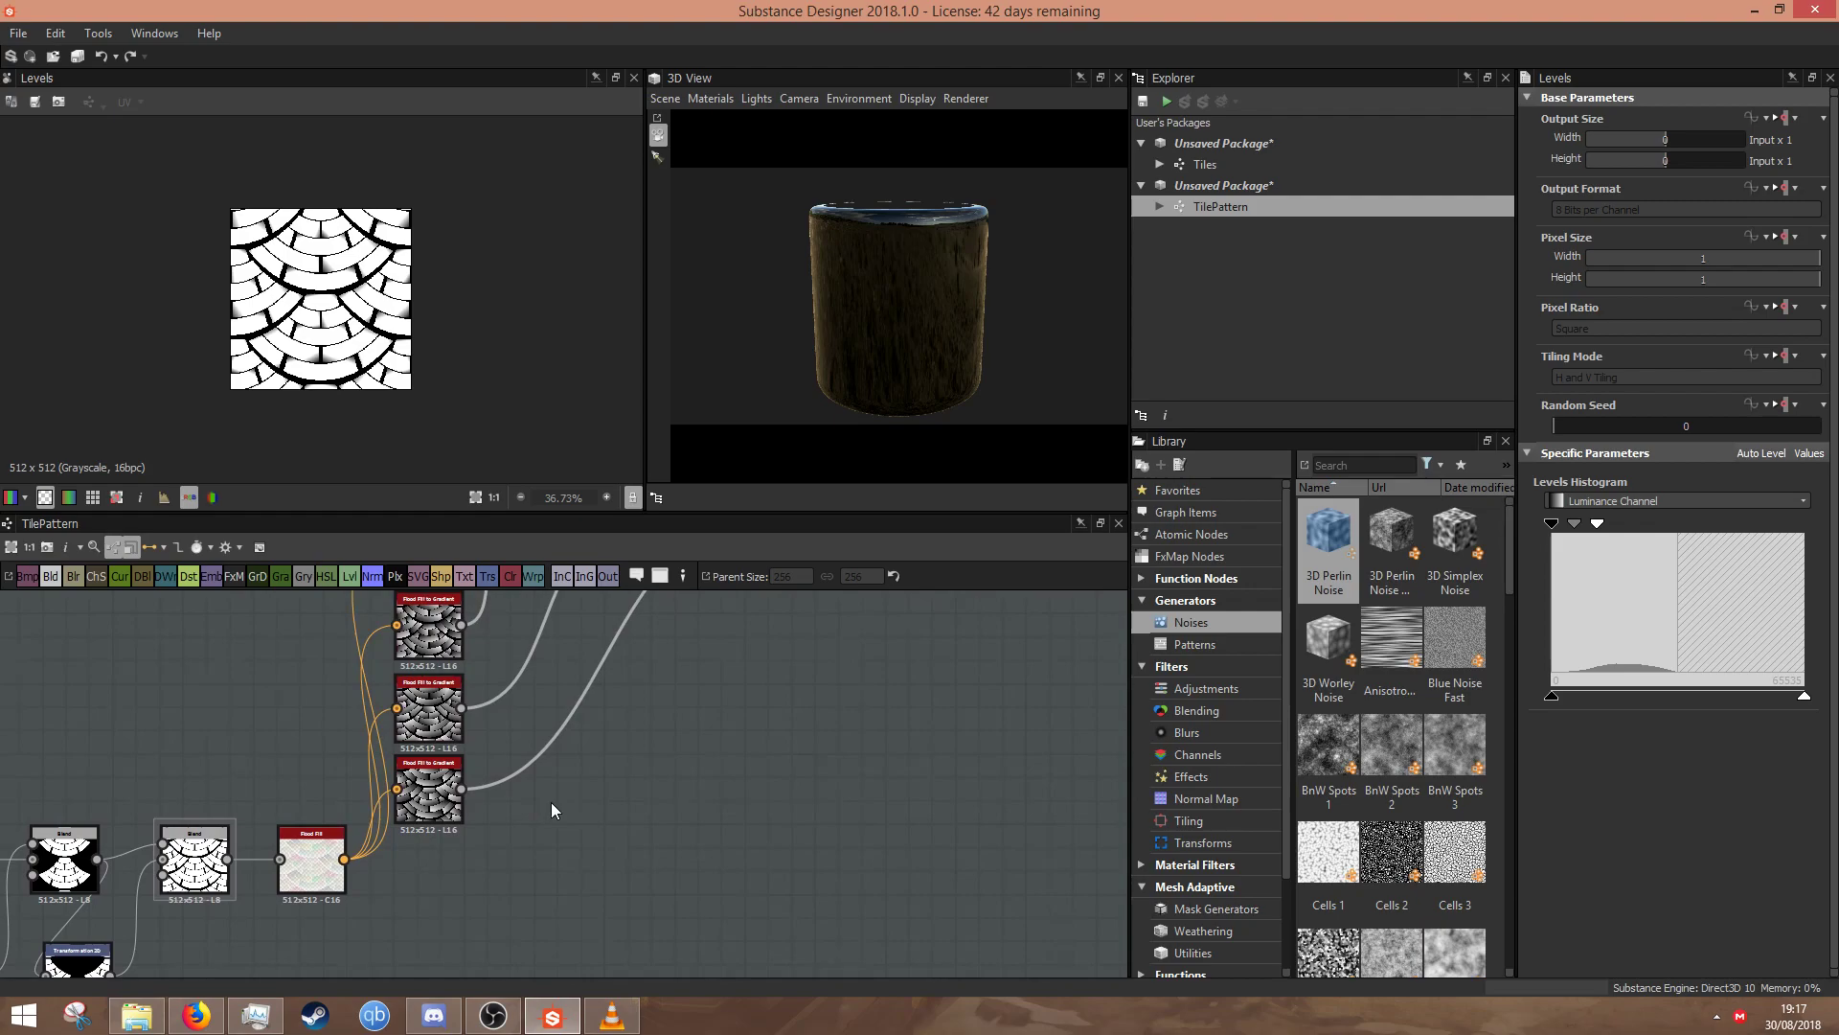
middle_click_drag(631, 737, 686, 957)
middle_click_drag(592, 629, 611, 706)
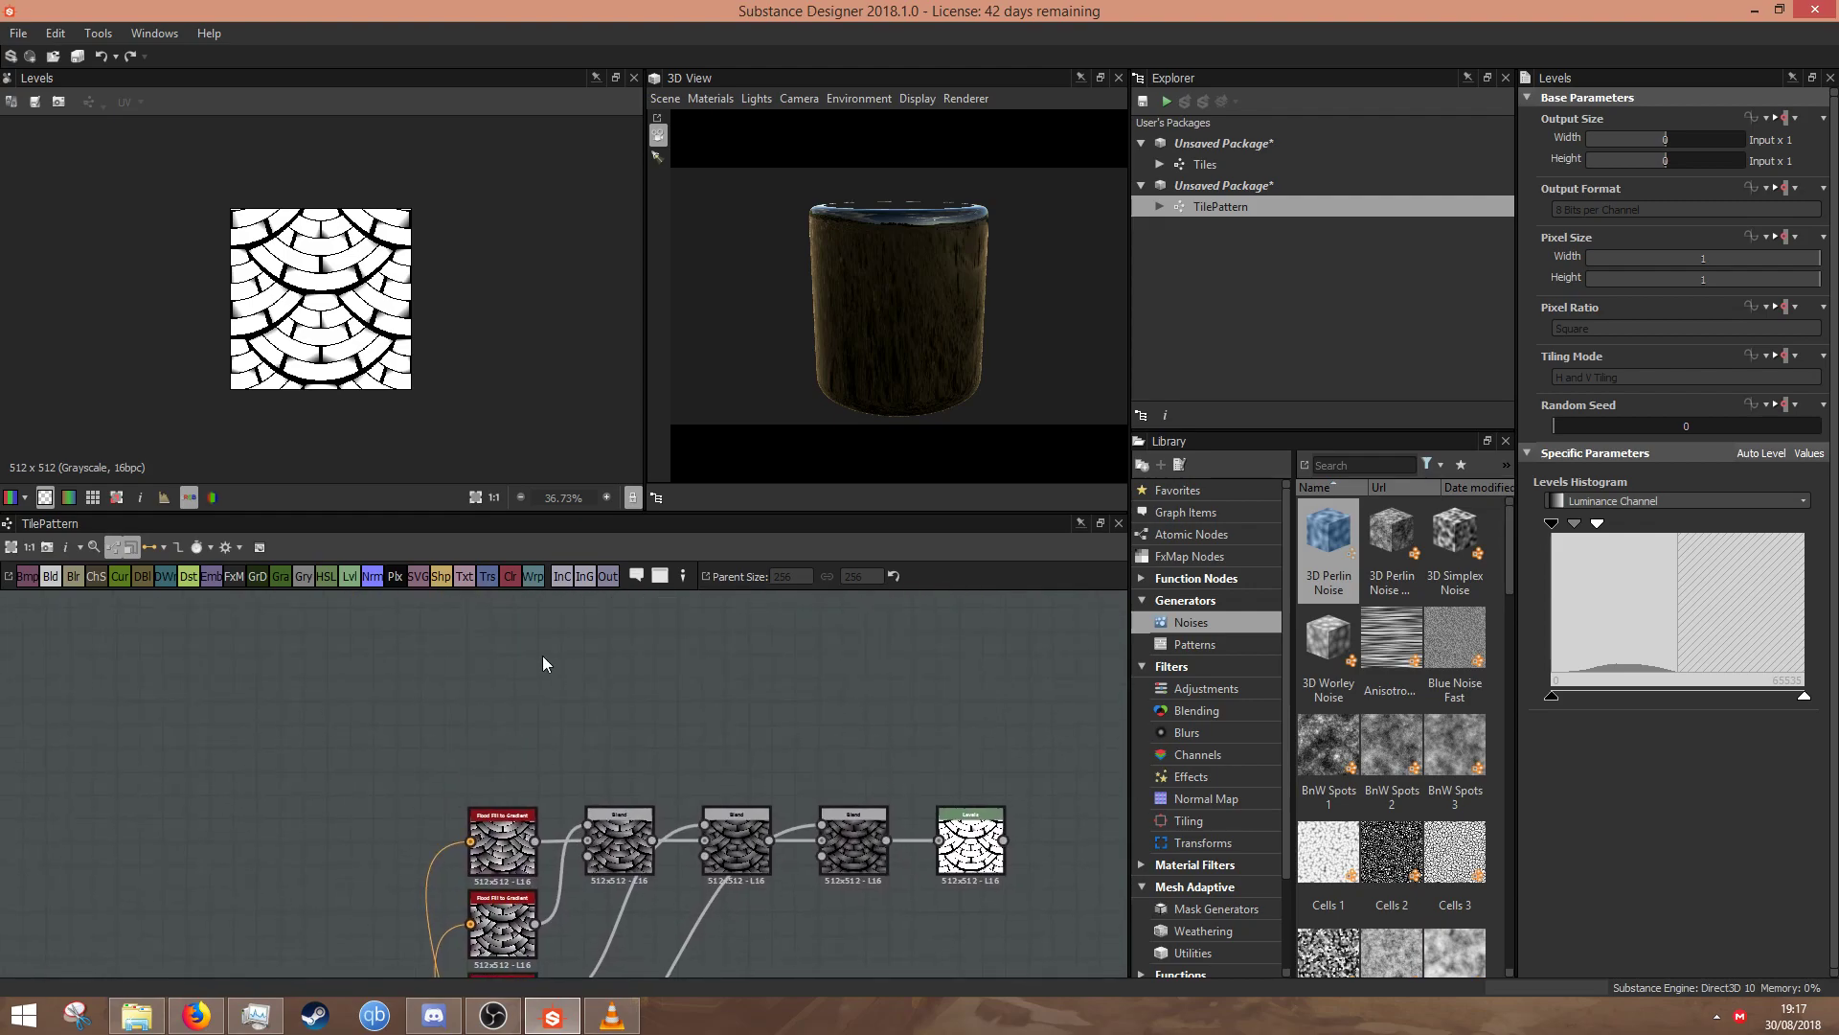
- Add a Flood Fill to Random Grayscale node above the gradient branch and feed it from the Flood Fill node
key("space")
type("flood")
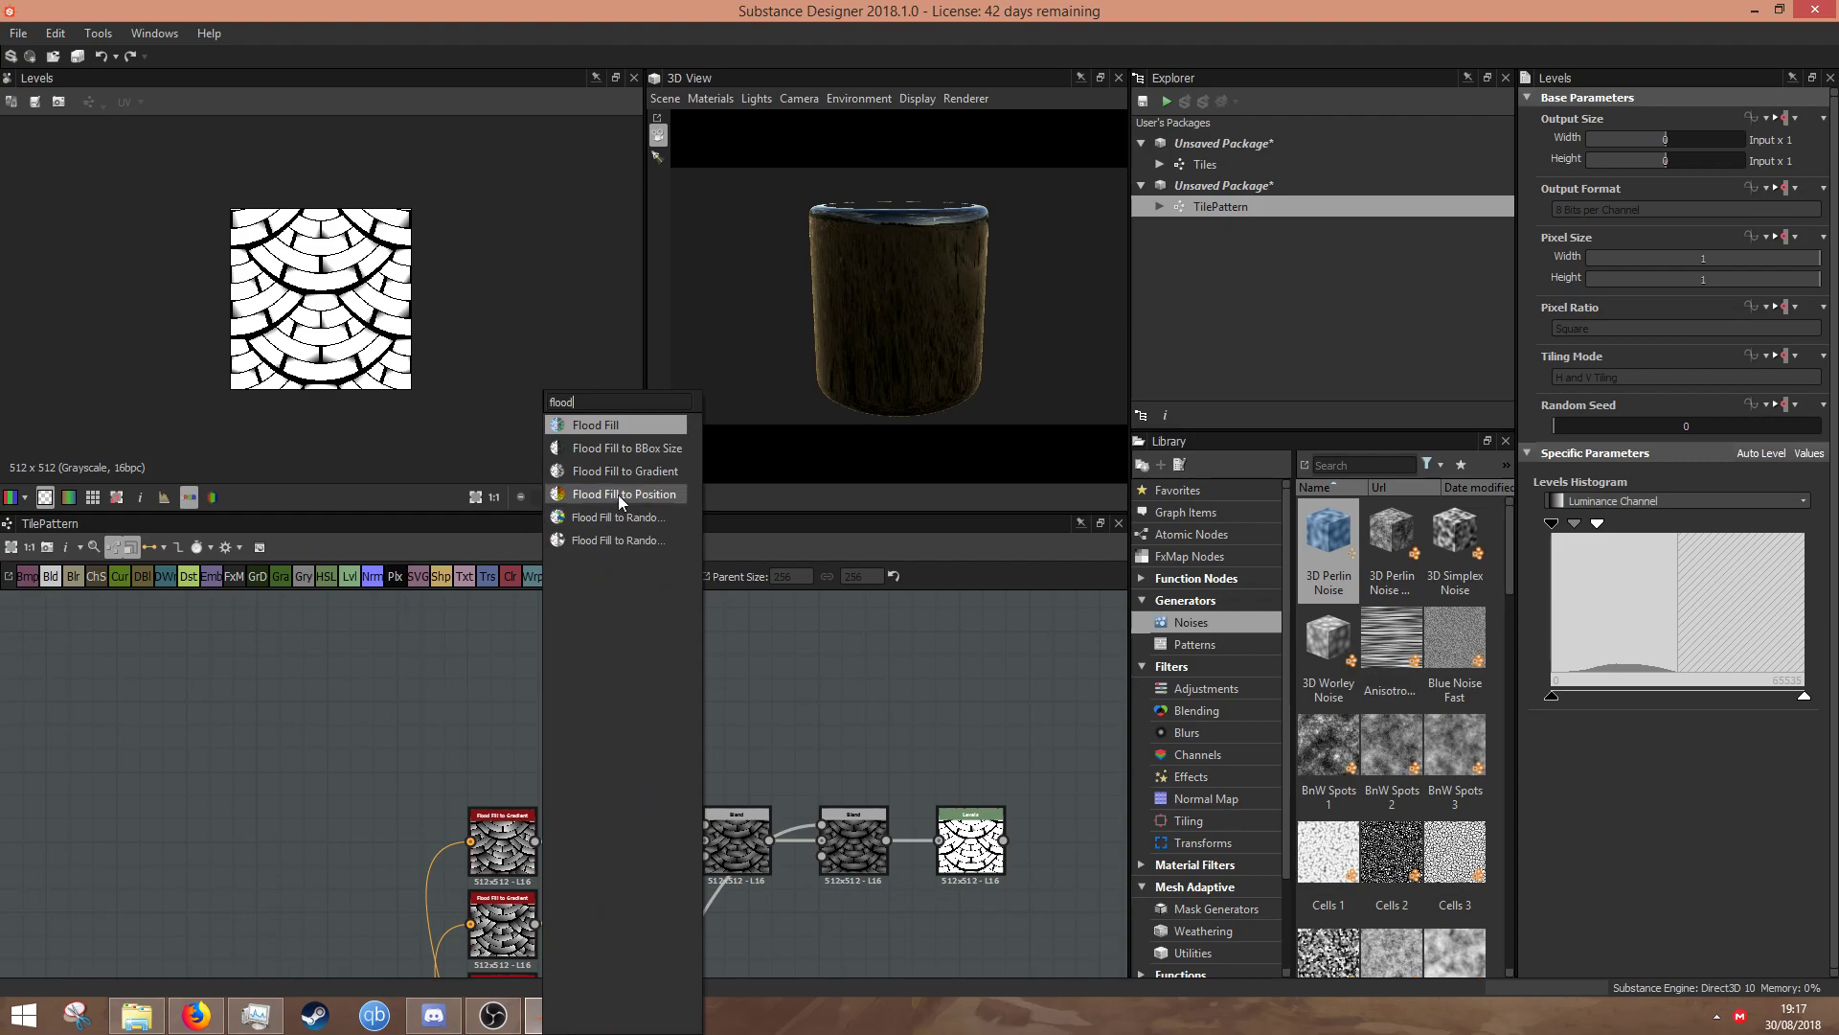
left_click(640, 534)
left_click_drag(545, 668, 591, 715)
middle_click_drag(636, 677, 661, 548)
scroll(676, 640, "down", 2)
middle_click_drag(675, 640, 730, 706)
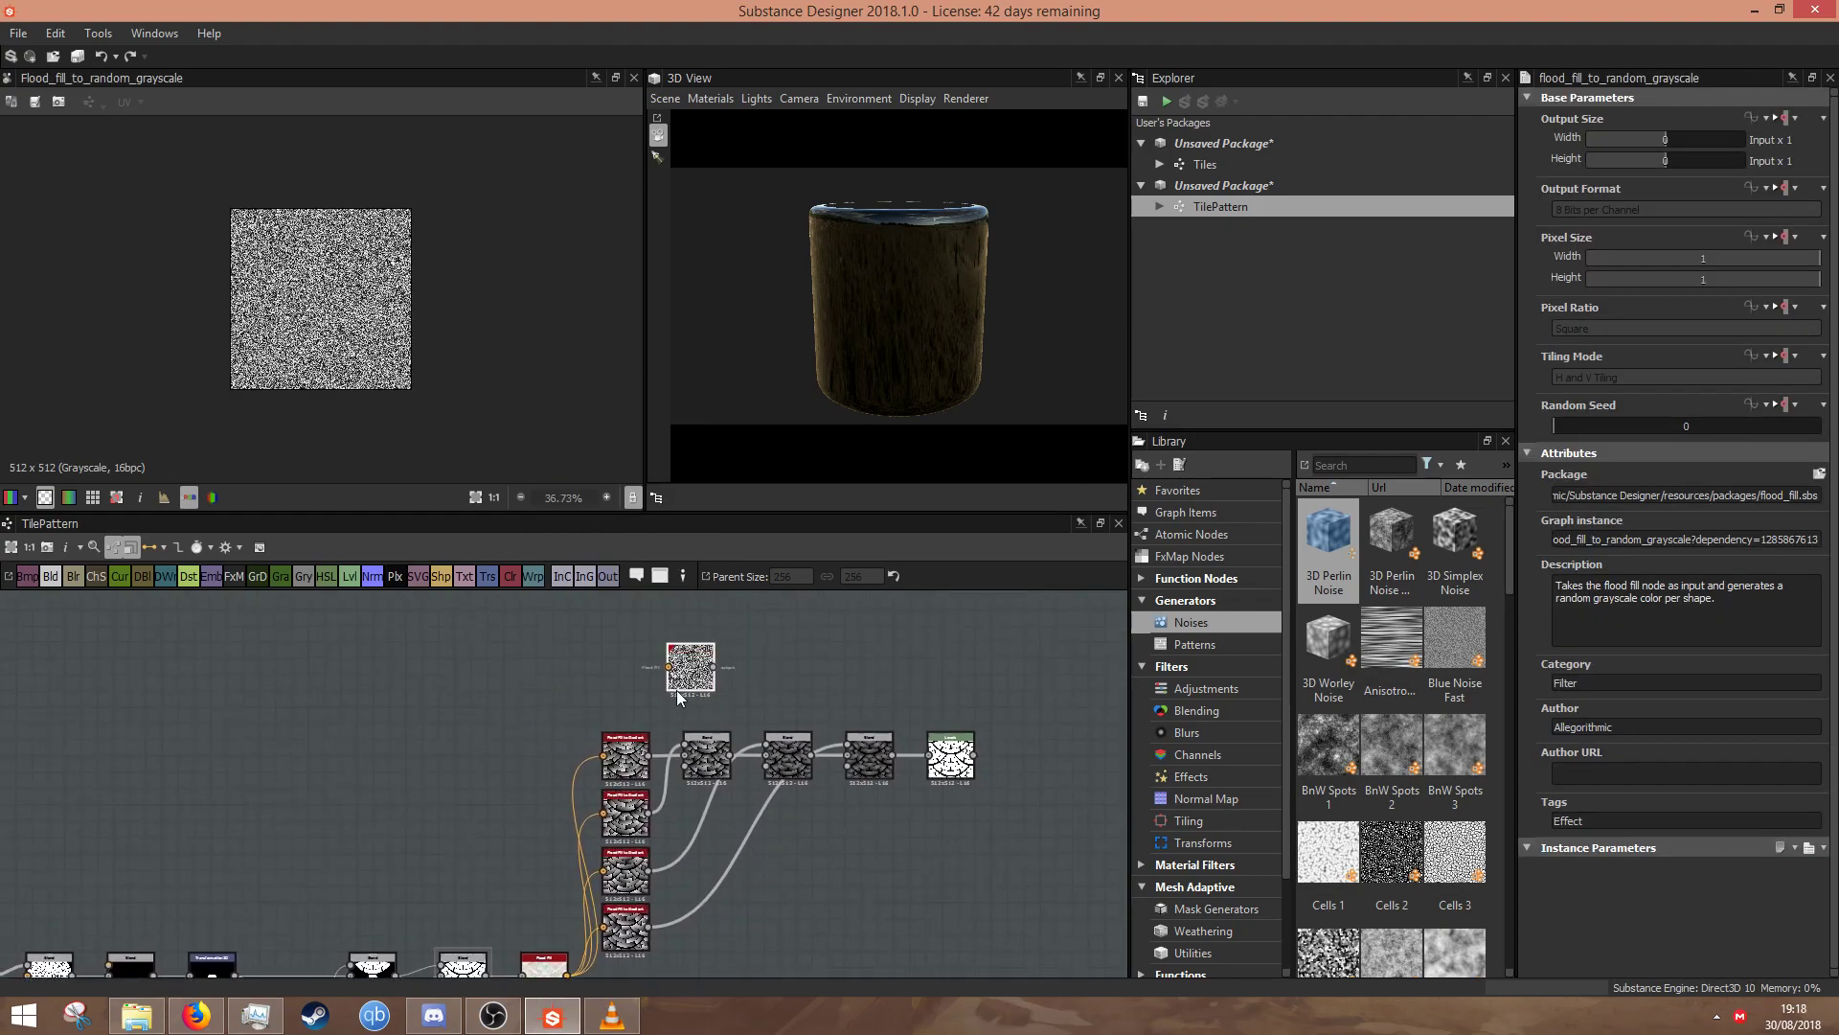
left_click_drag(639, 789, 632, 682)
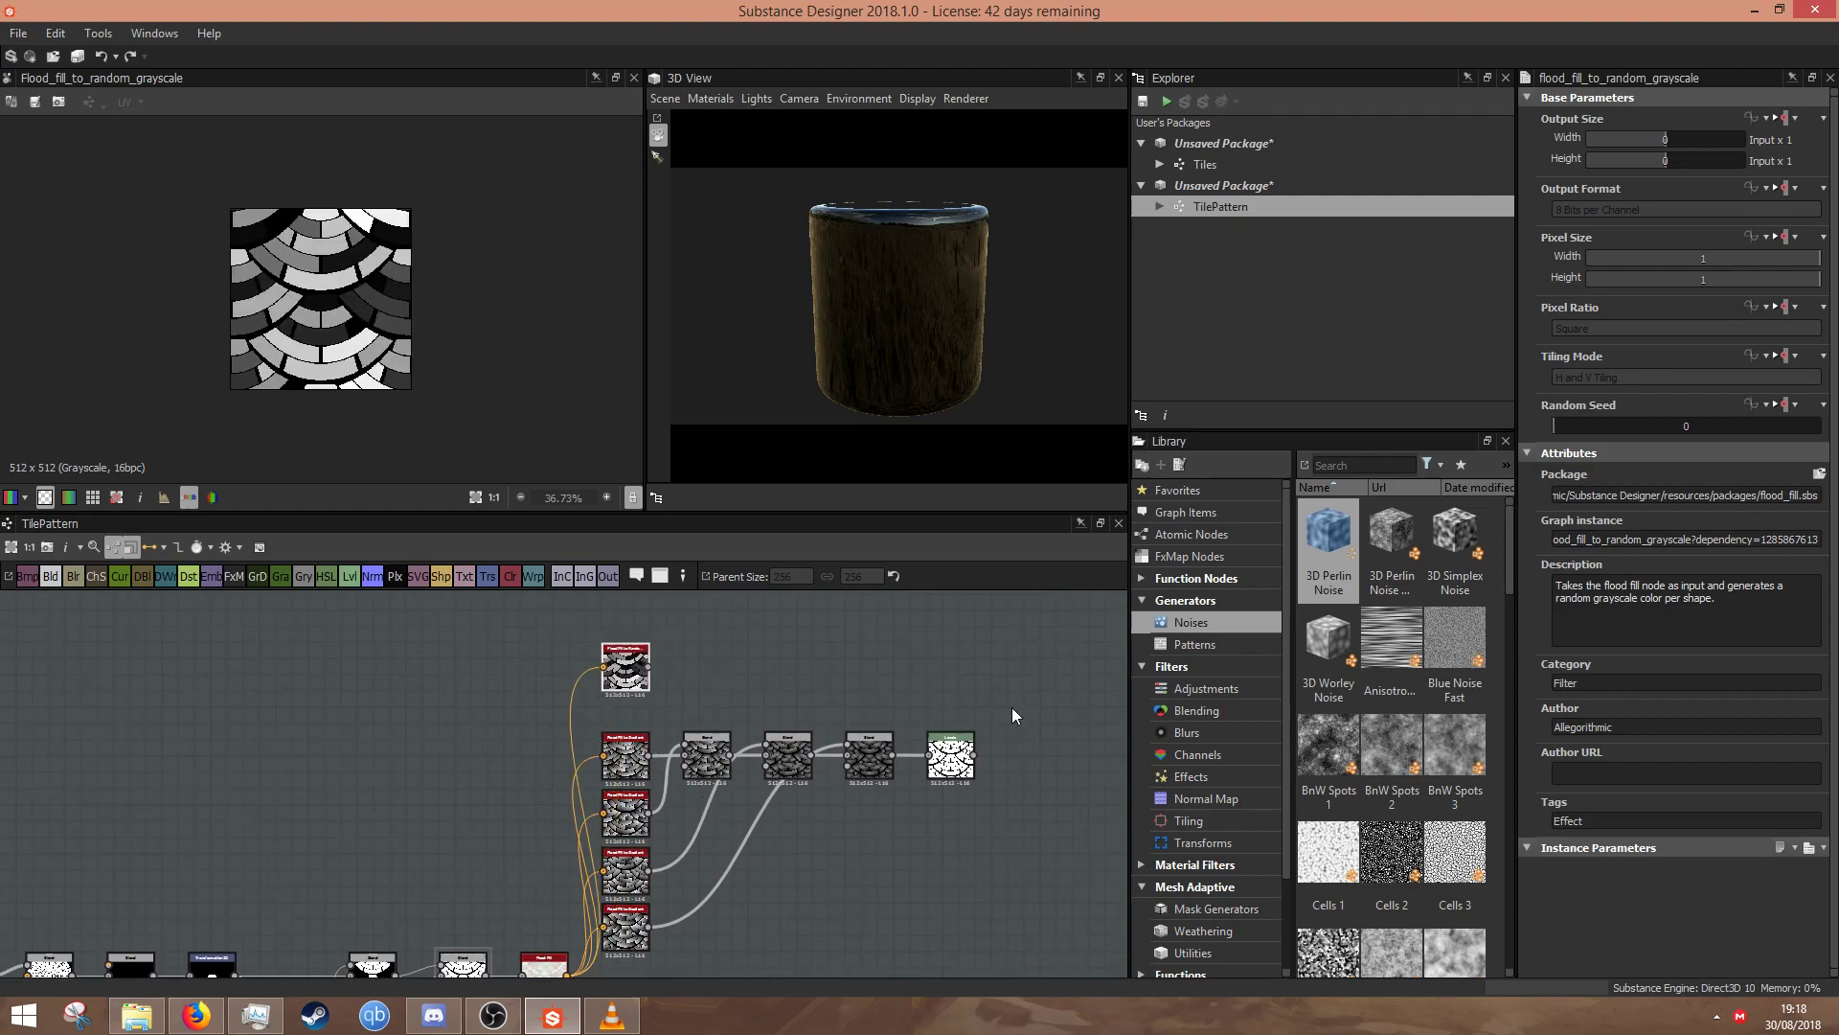
- Add a fourth Blend node after the Levels node
scroll(952, 687, "up", 3)
left_click(940, 788)
key("space")
type("b")
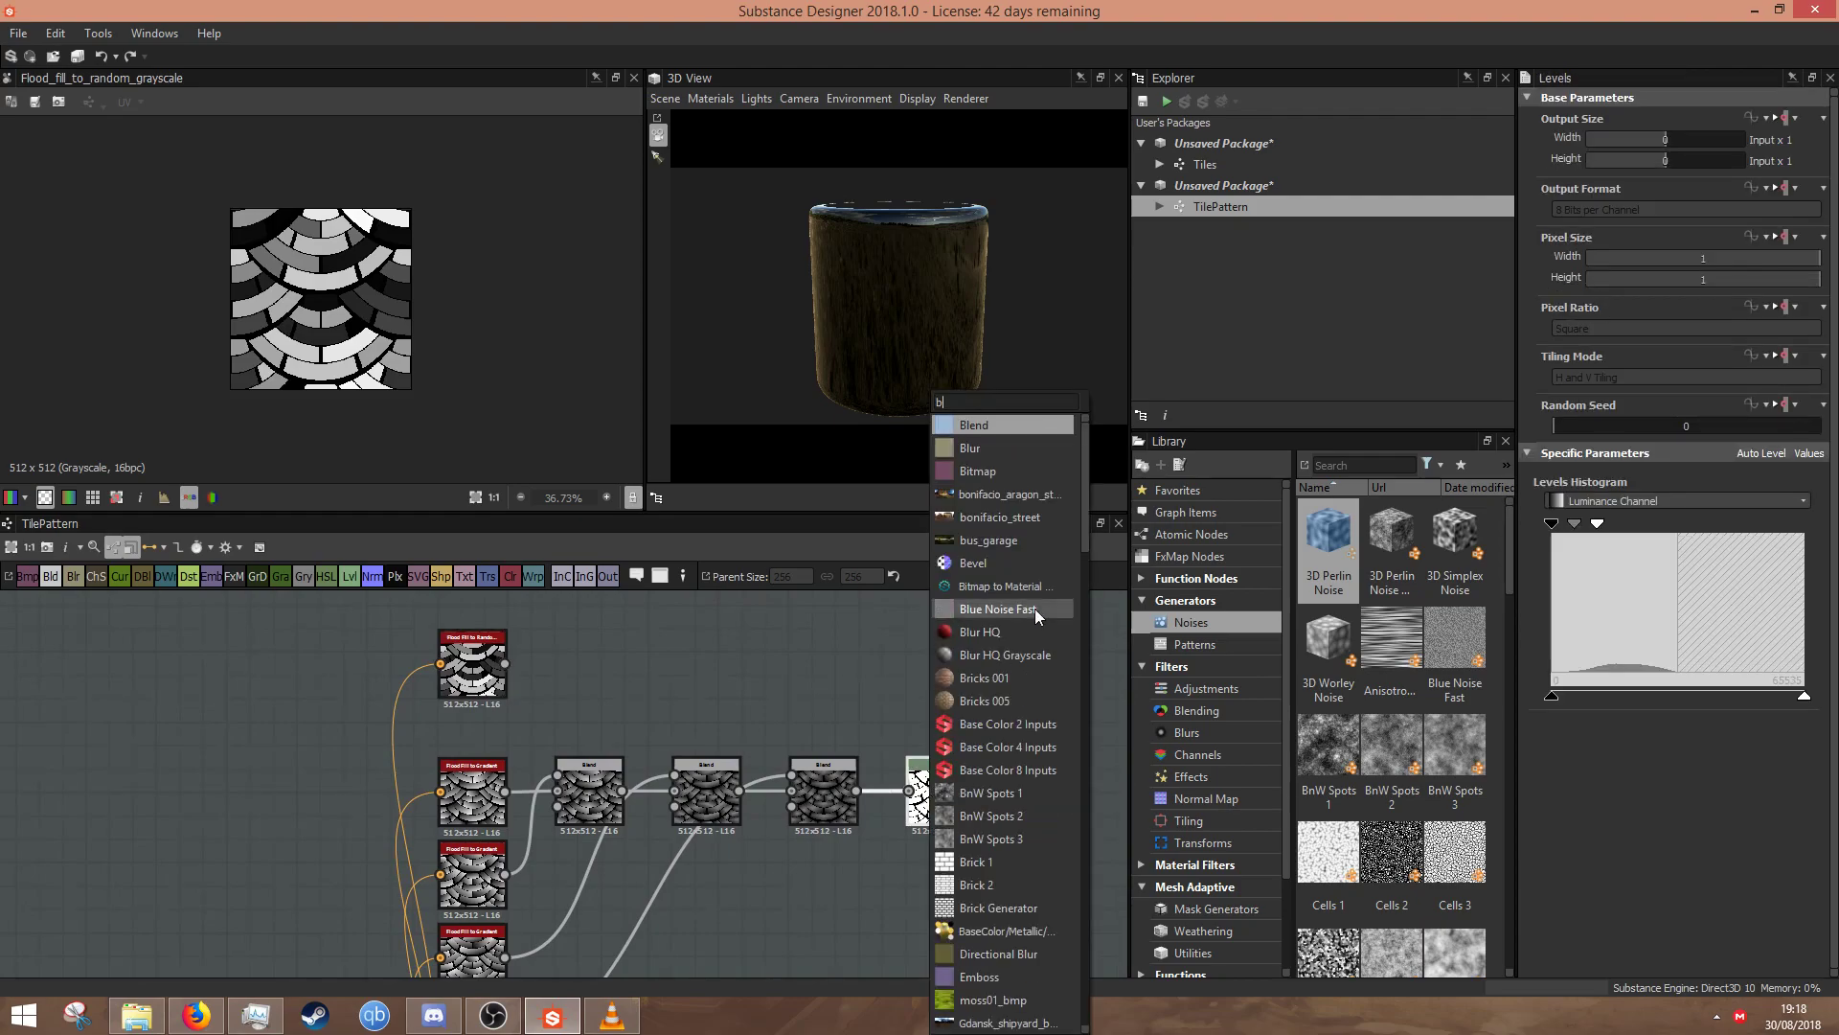
left_click(986, 424)
scroll(963, 596, "down", 2)
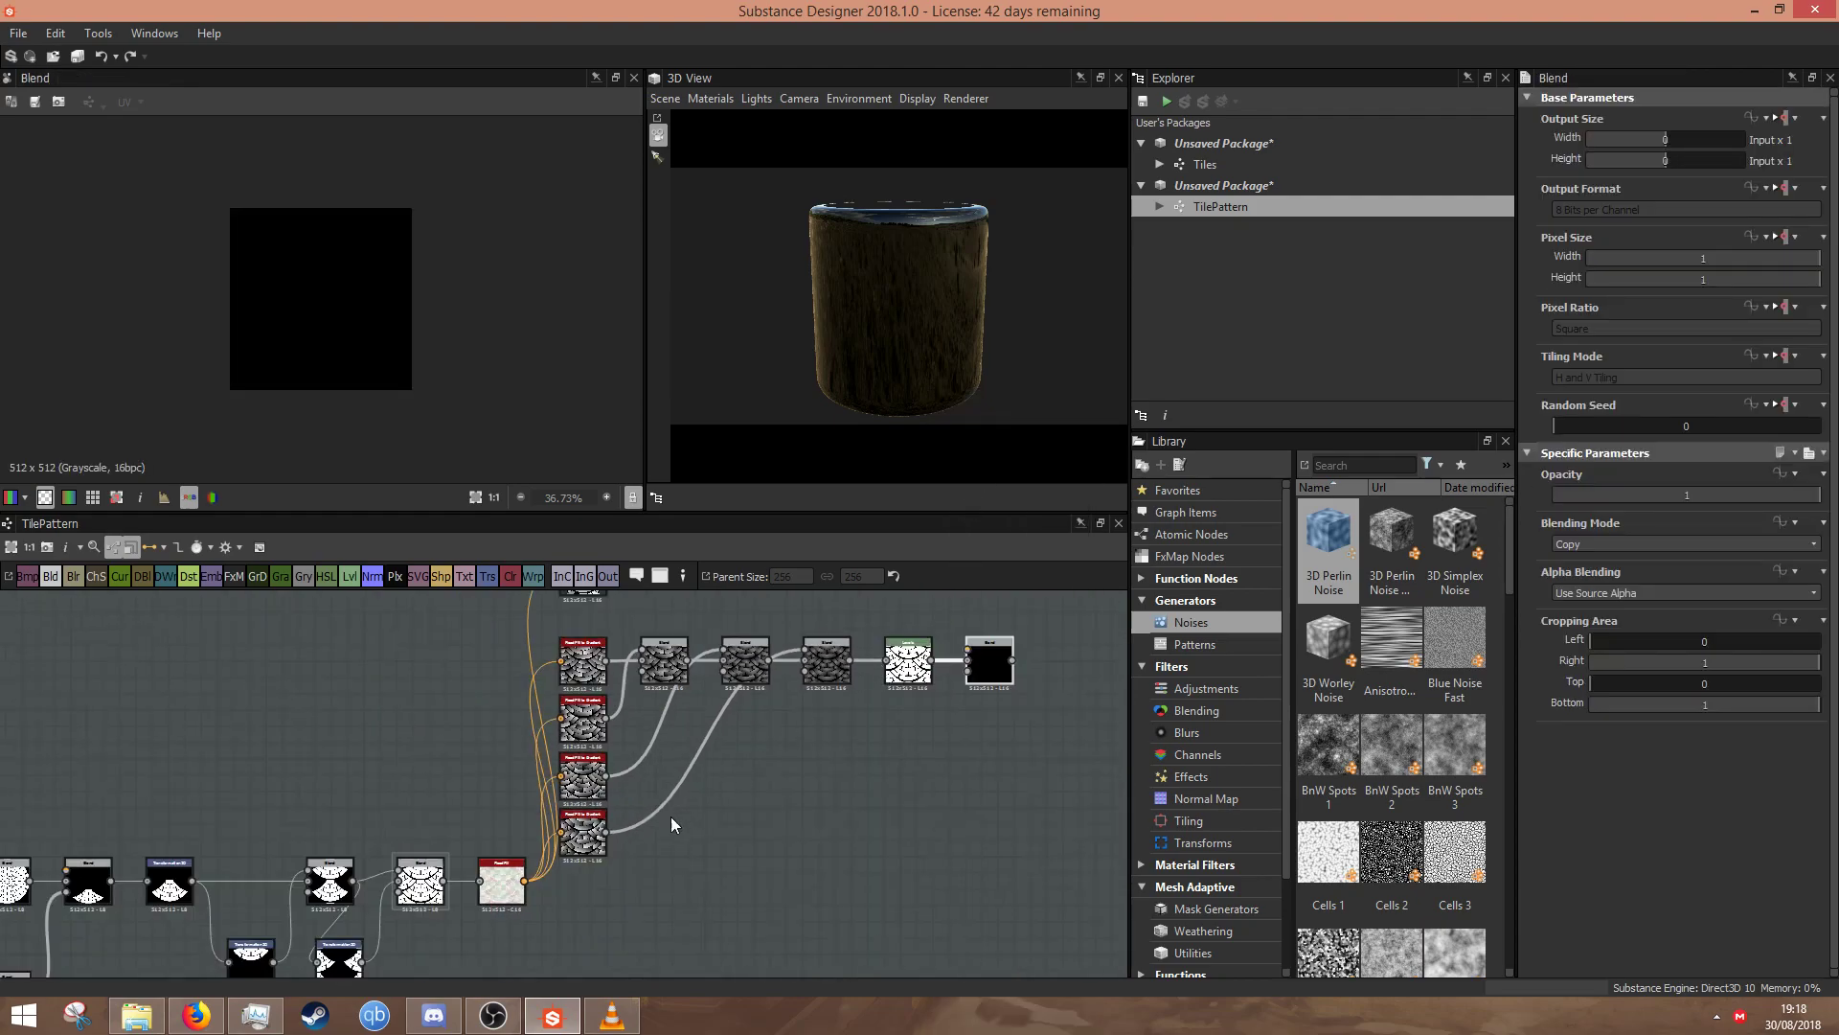
- Feed the random grayscale output into the new Blend alongside the Levels output and preview the blend
double_click(908, 661)
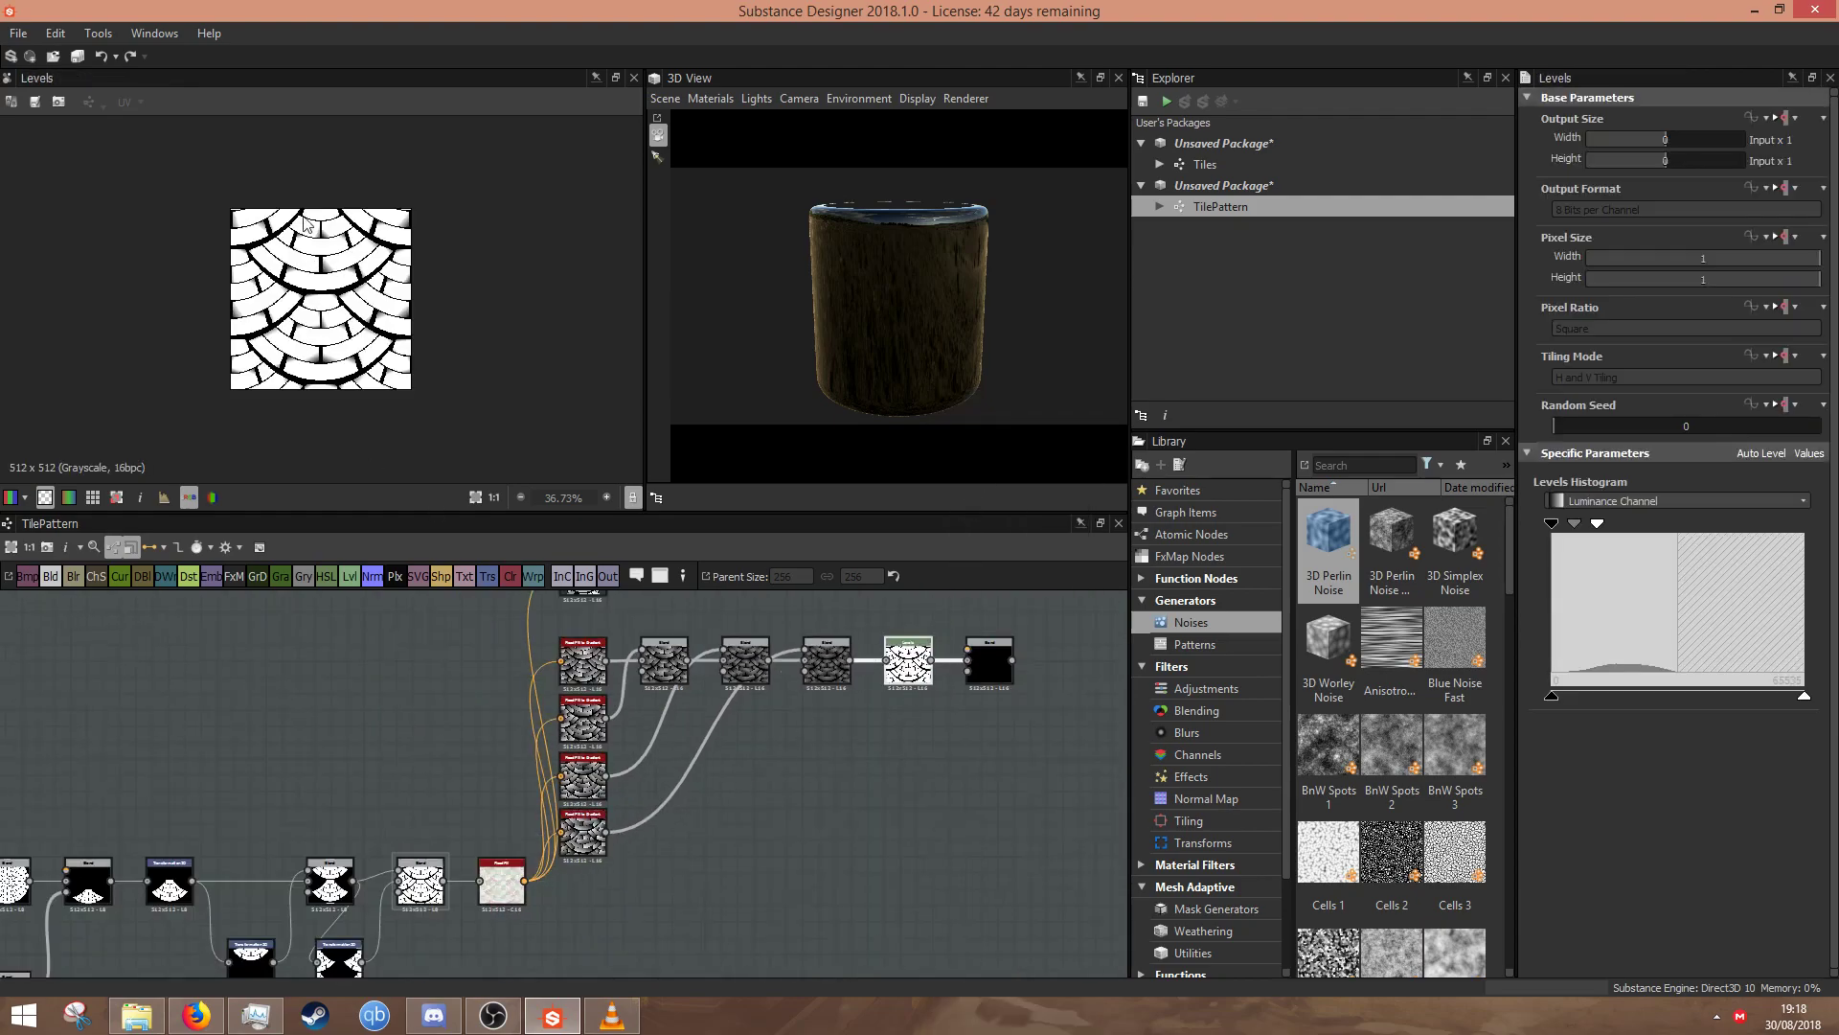
left_click_drag(1007, 695, 967, 672)
middle_click_drag(622, 599, 619, 684)
left_click_drag(602, 659, 975, 766)
double_click(982, 752)
scroll(345, 369, "up", 3)
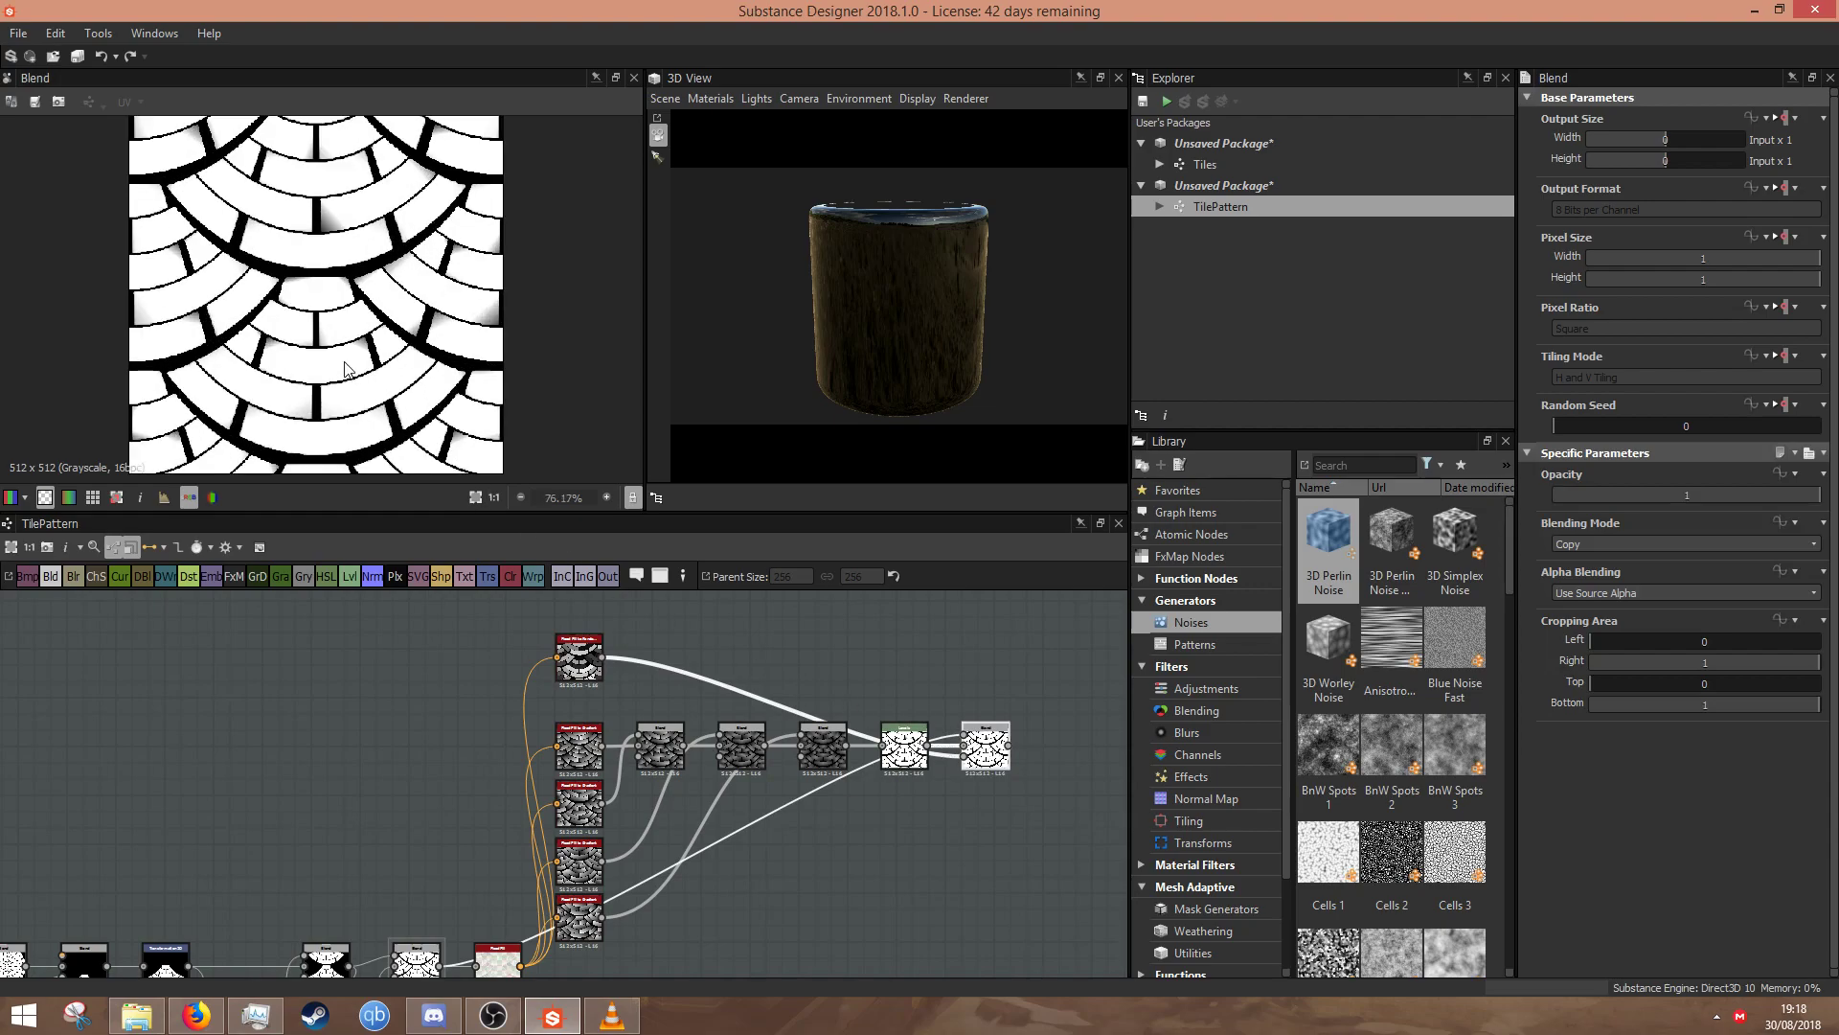
- Compare the outputs of the Levels, random grayscale and last Blend nodes in the 2D preview
double_click(905, 743)
scroll(484, 623, "up", 5)
double_click(711, 713)
middle_click_drag(857, 769, 301, 672)
middle_click_drag(999, 872, 1191, 874)
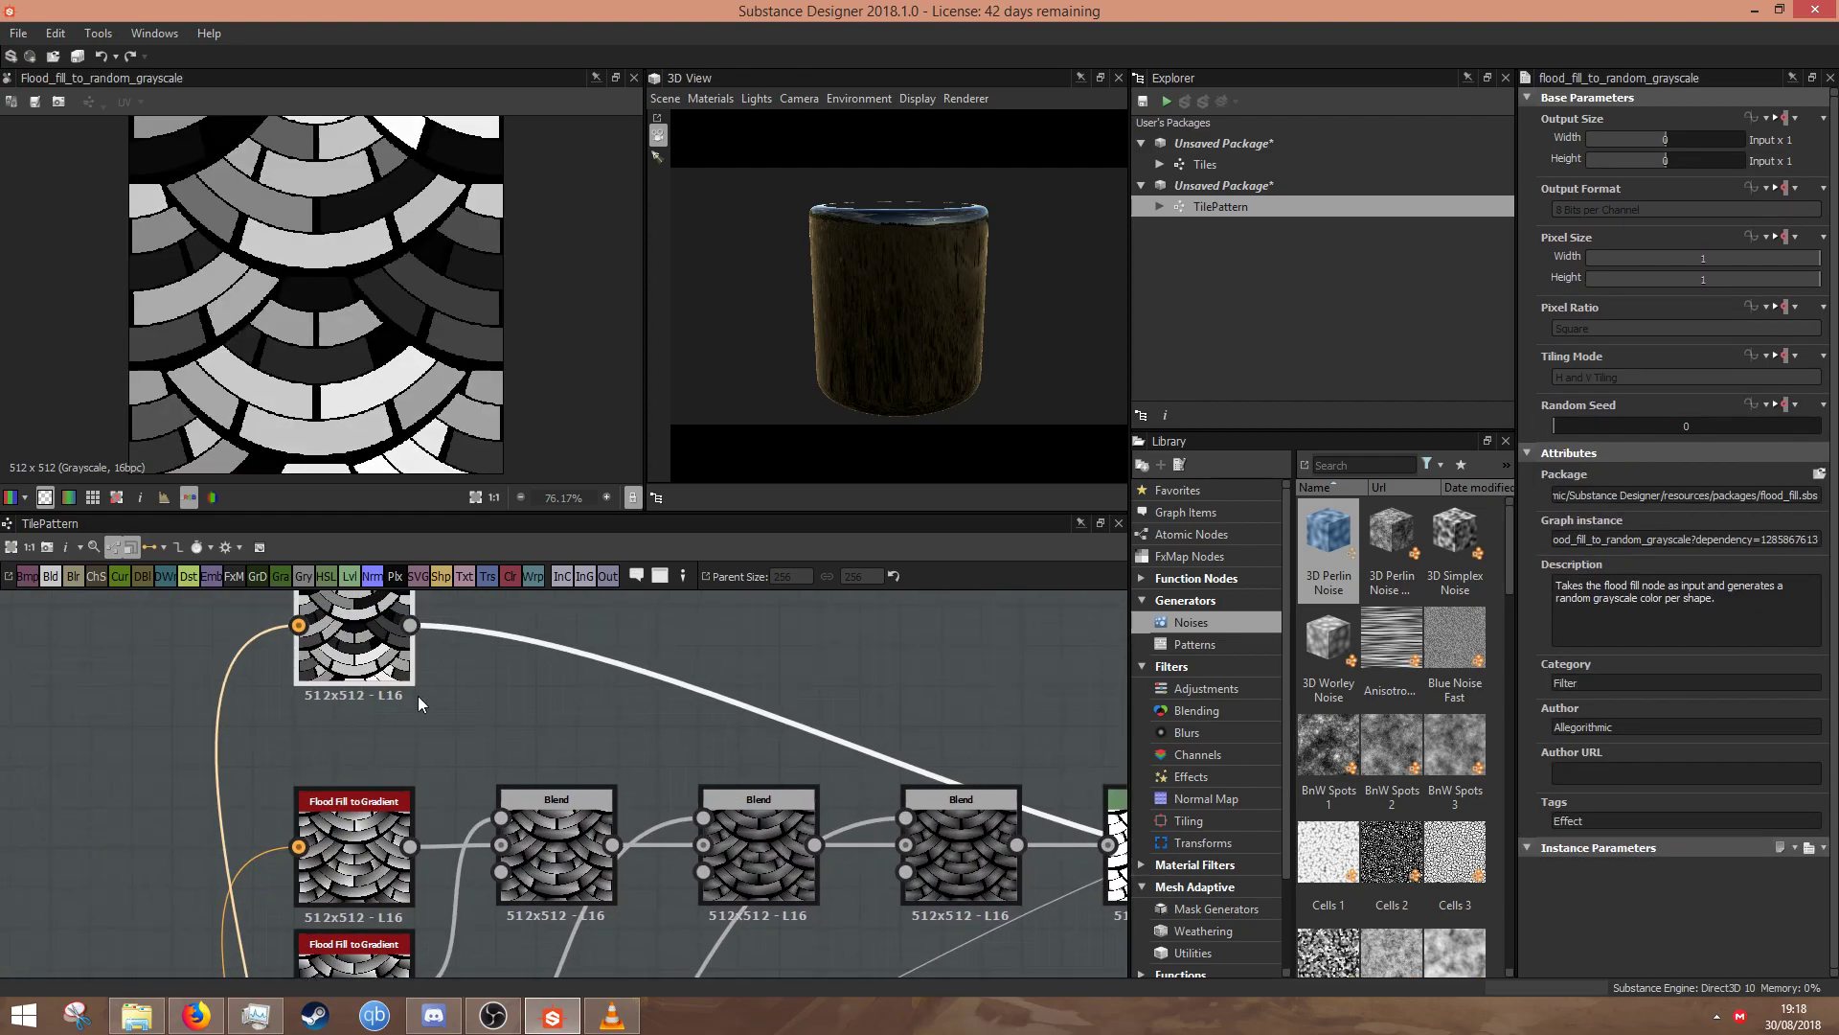
middle_click_drag(691, 747, 110, 672)
left_click(763, 802)
double_click(763, 802)
scroll(428, 181, "down", 3)
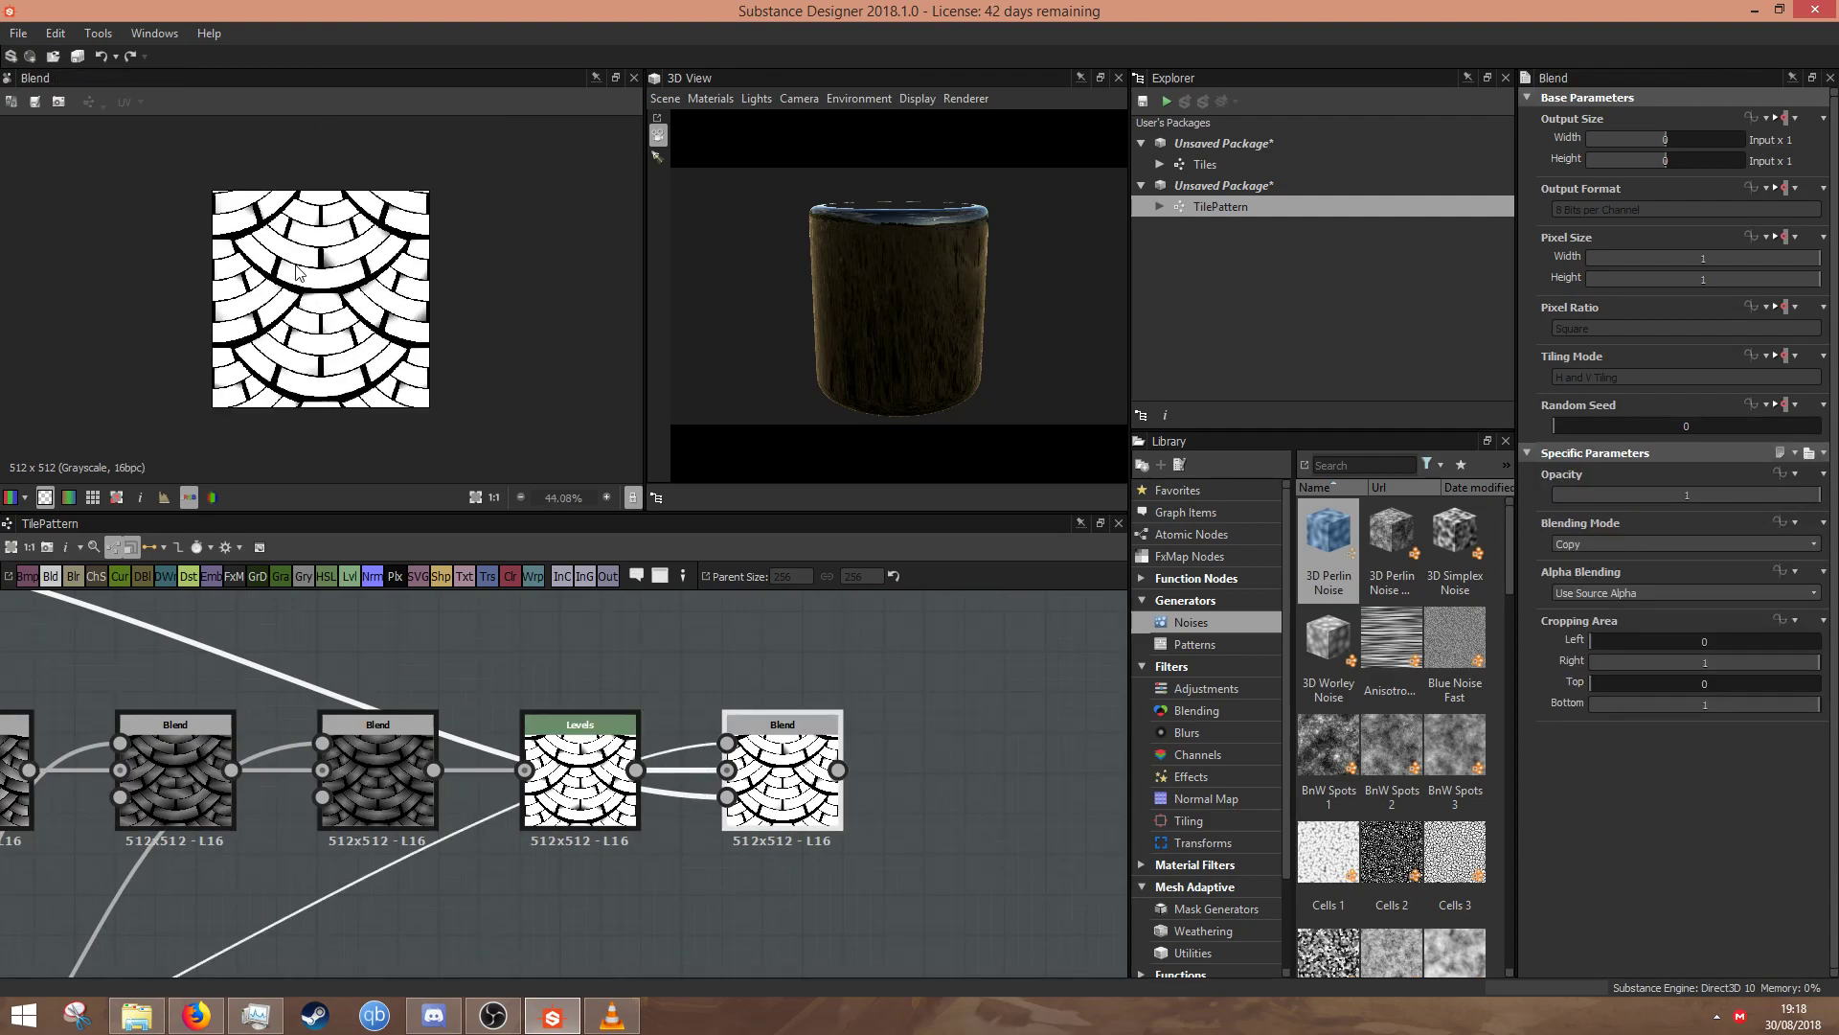
- Add a Blur HQ Grayscale node after the last Blend and connect the Blend's output to it
scroll(659, 649, "down", 3)
middle_click_drag(617, 858, 496, 856)
middle_click_drag(448, 935, 456, 853)
scroll(460, 854, "down", 1)
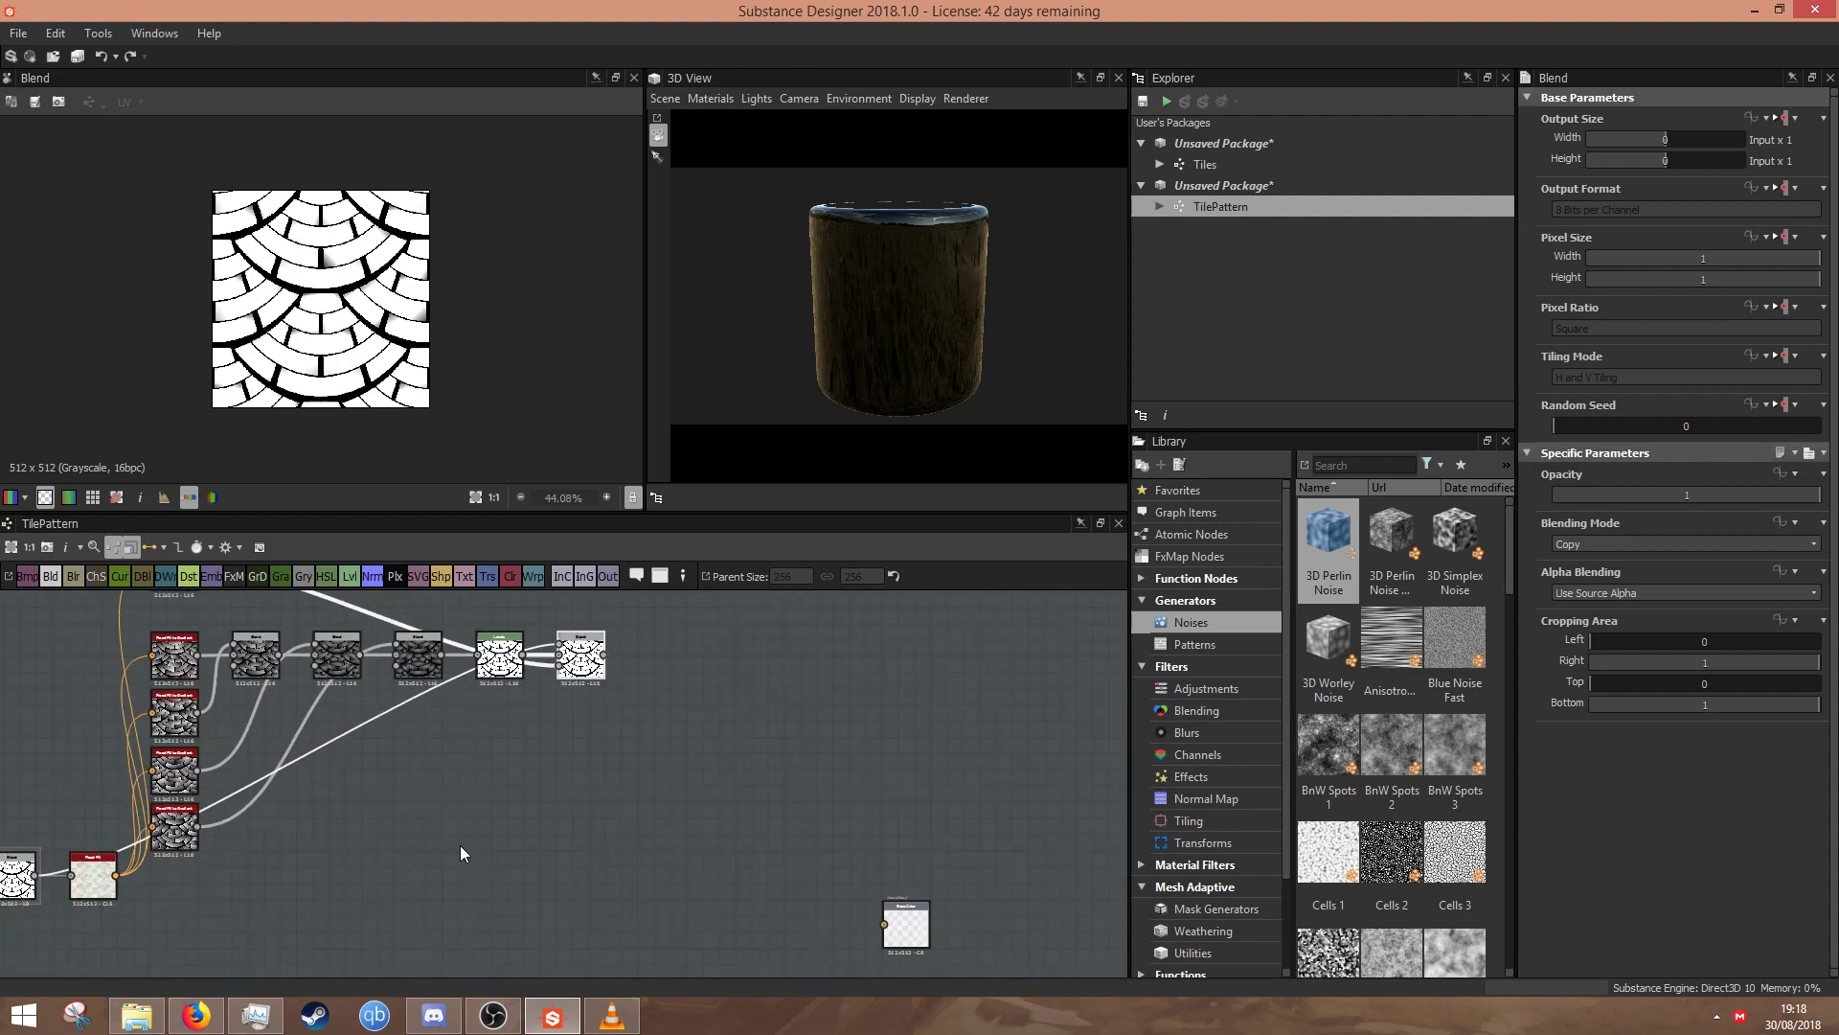
scroll(460, 849, "down", 4)
left_click_drag(568, 929, 21, 710)
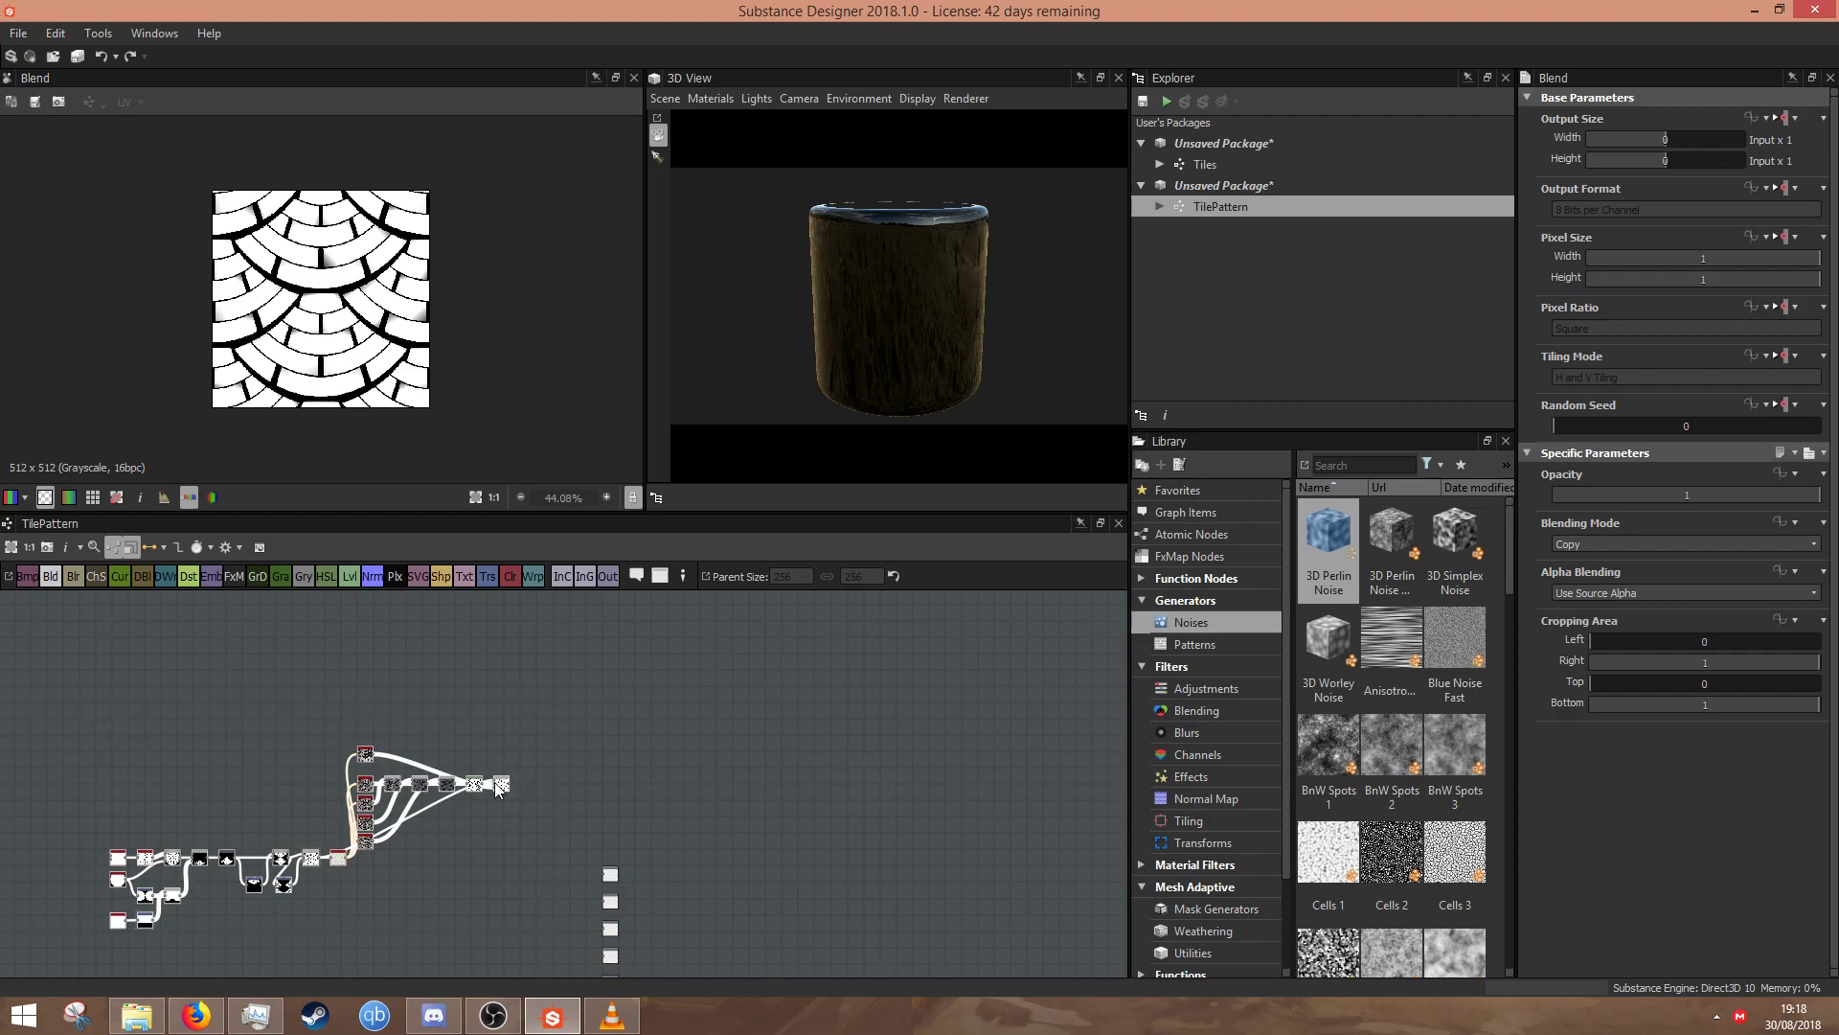
middle_click_drag(497, 786, 430, 850)
scroll(430, 862, "up", 6)
key("space")
type("blur")
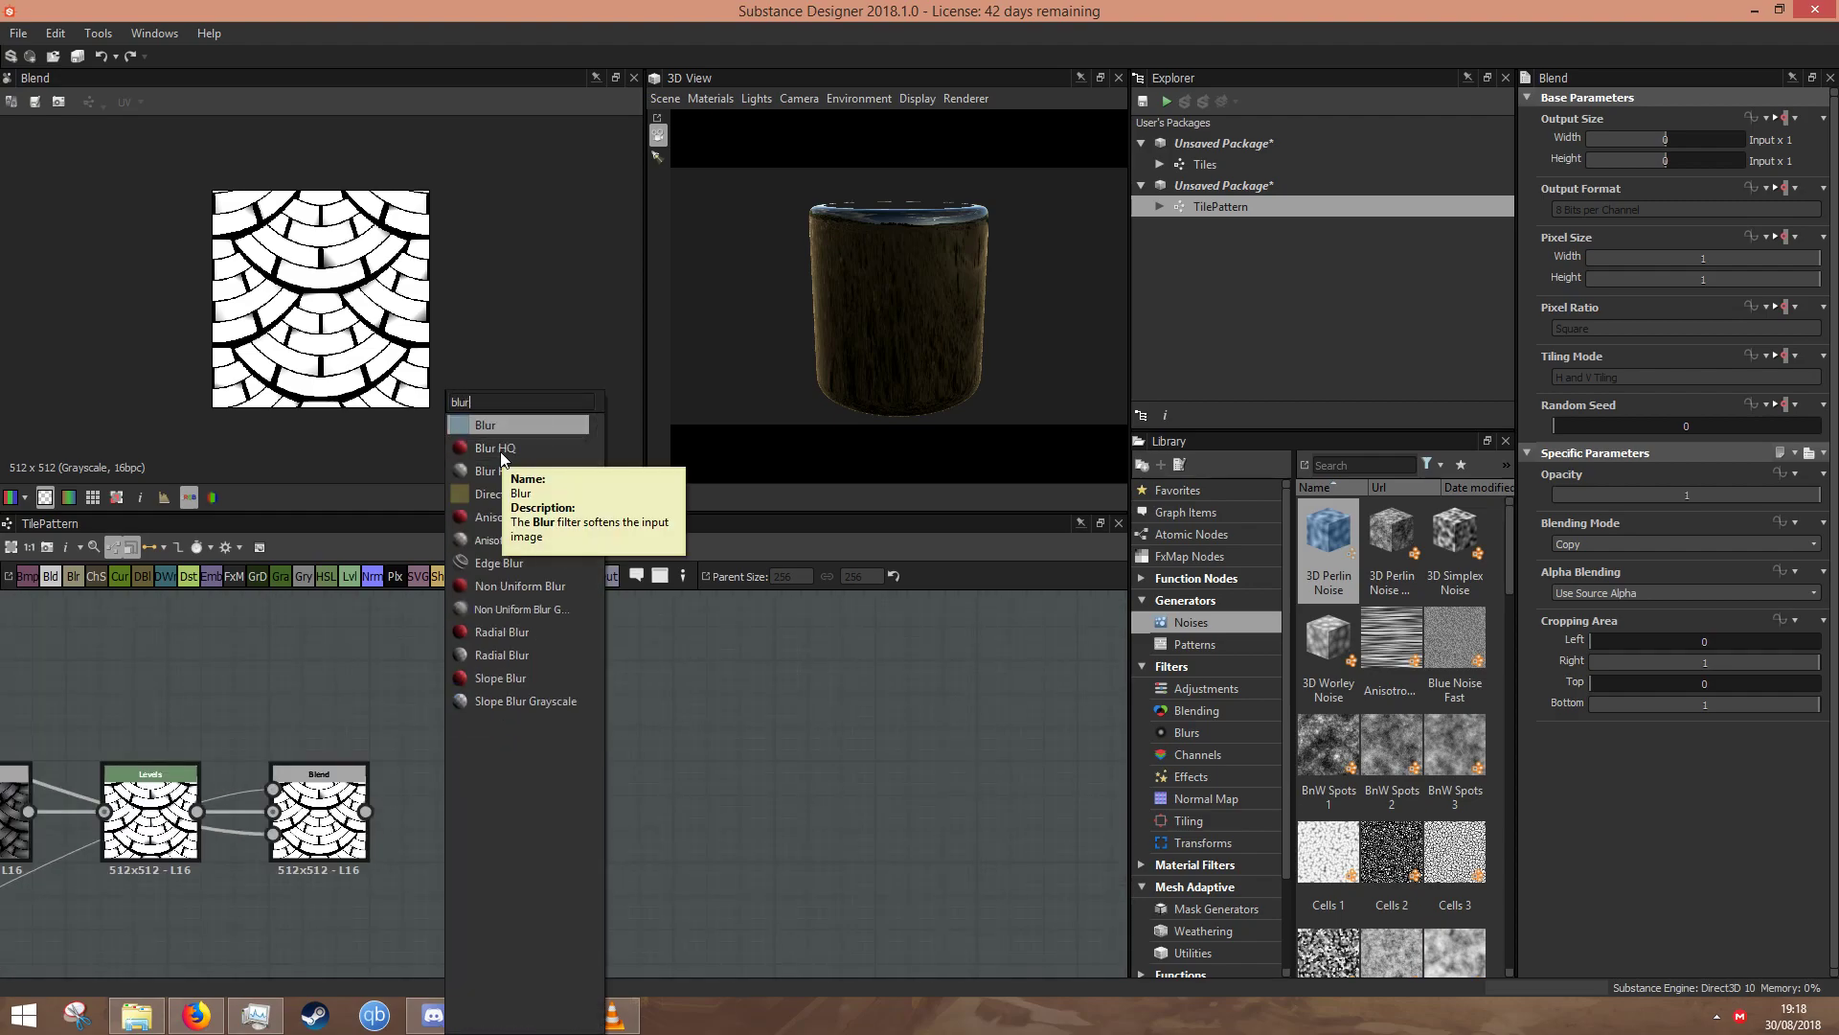
left_click(525, 474)
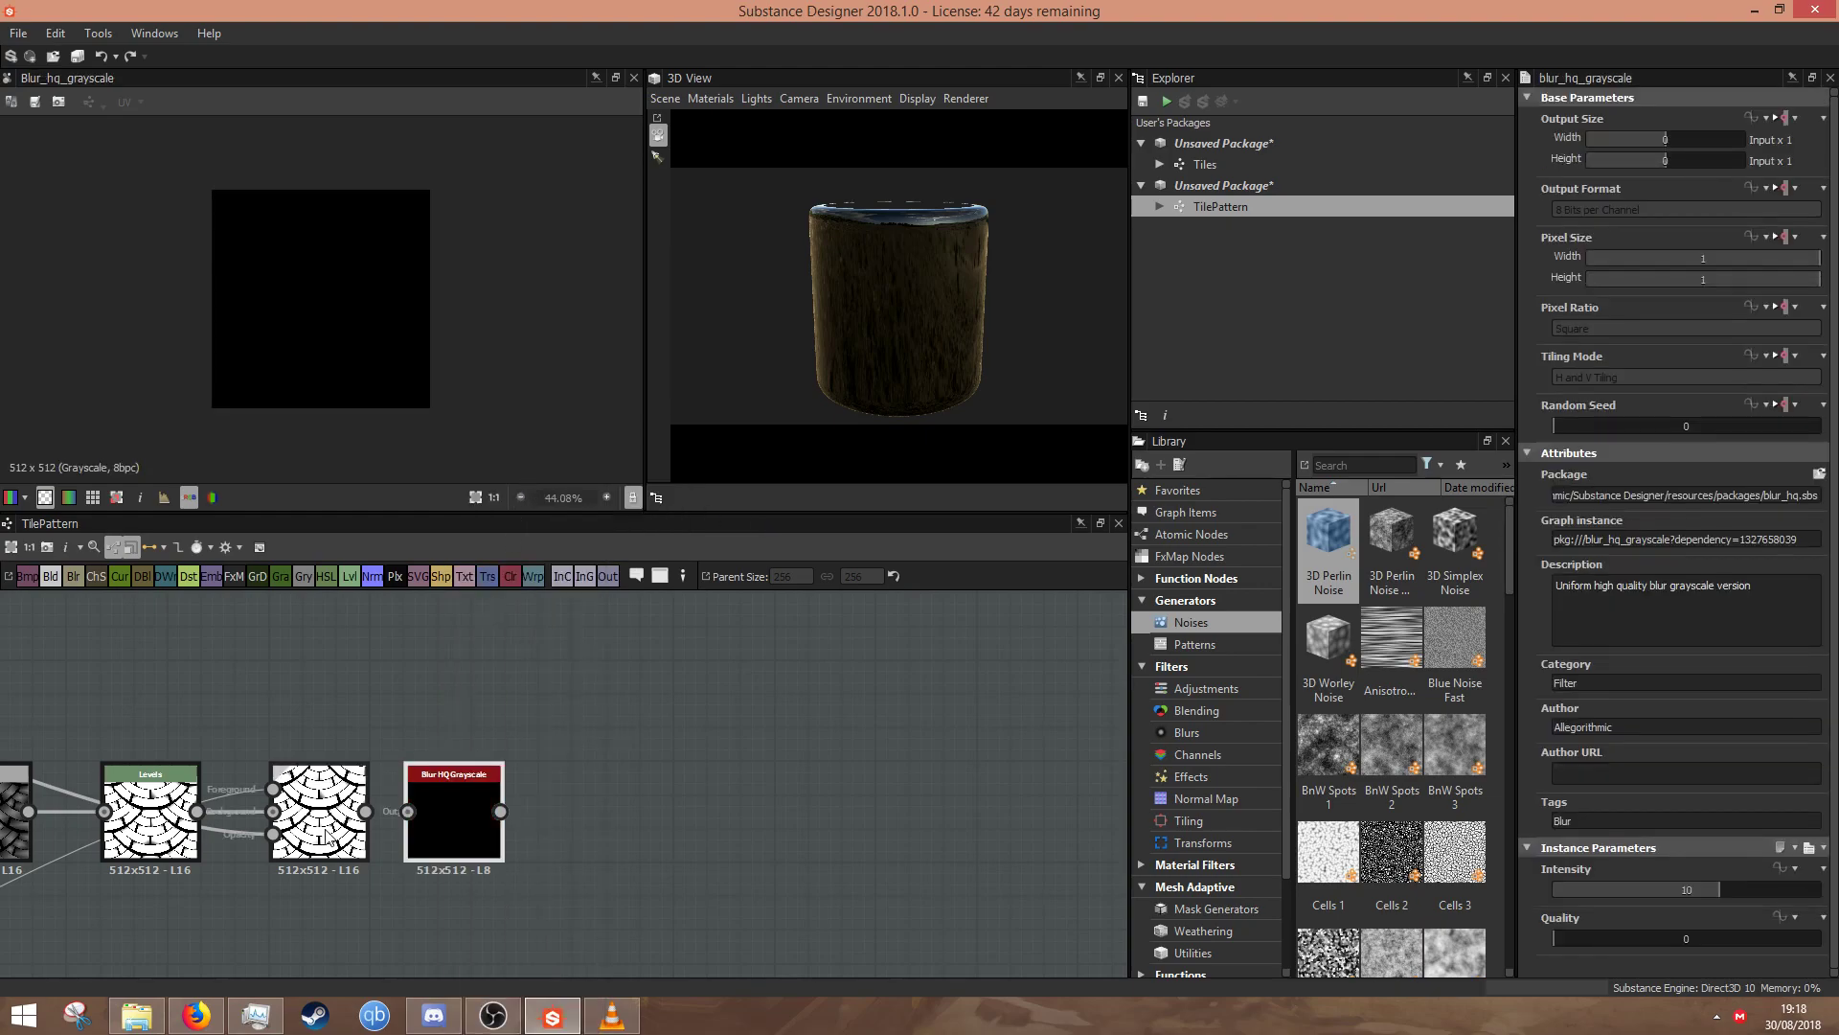
left_click_drag(366, 811, 408, 812)
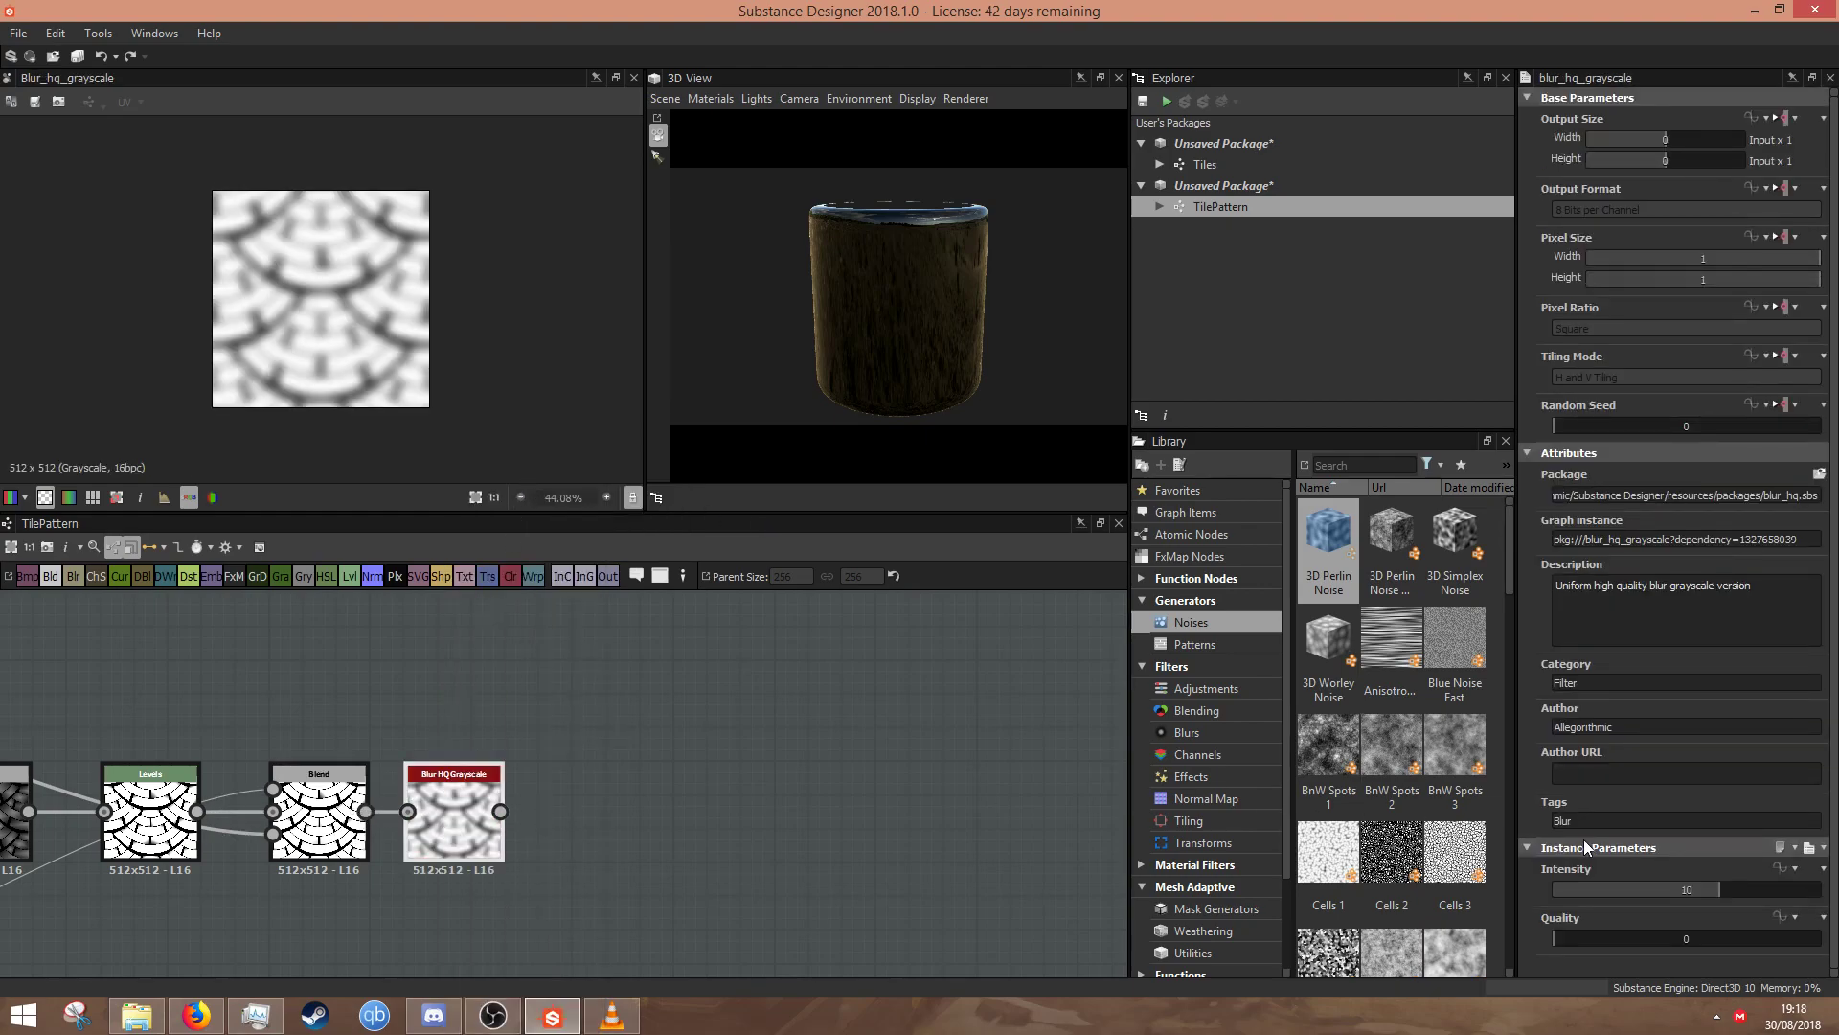
- Lower the Blur HQ Grayscale intensity to 0.63, checking the softened tile edges up close
left_click_drag(1711, 895, 1558, 901)
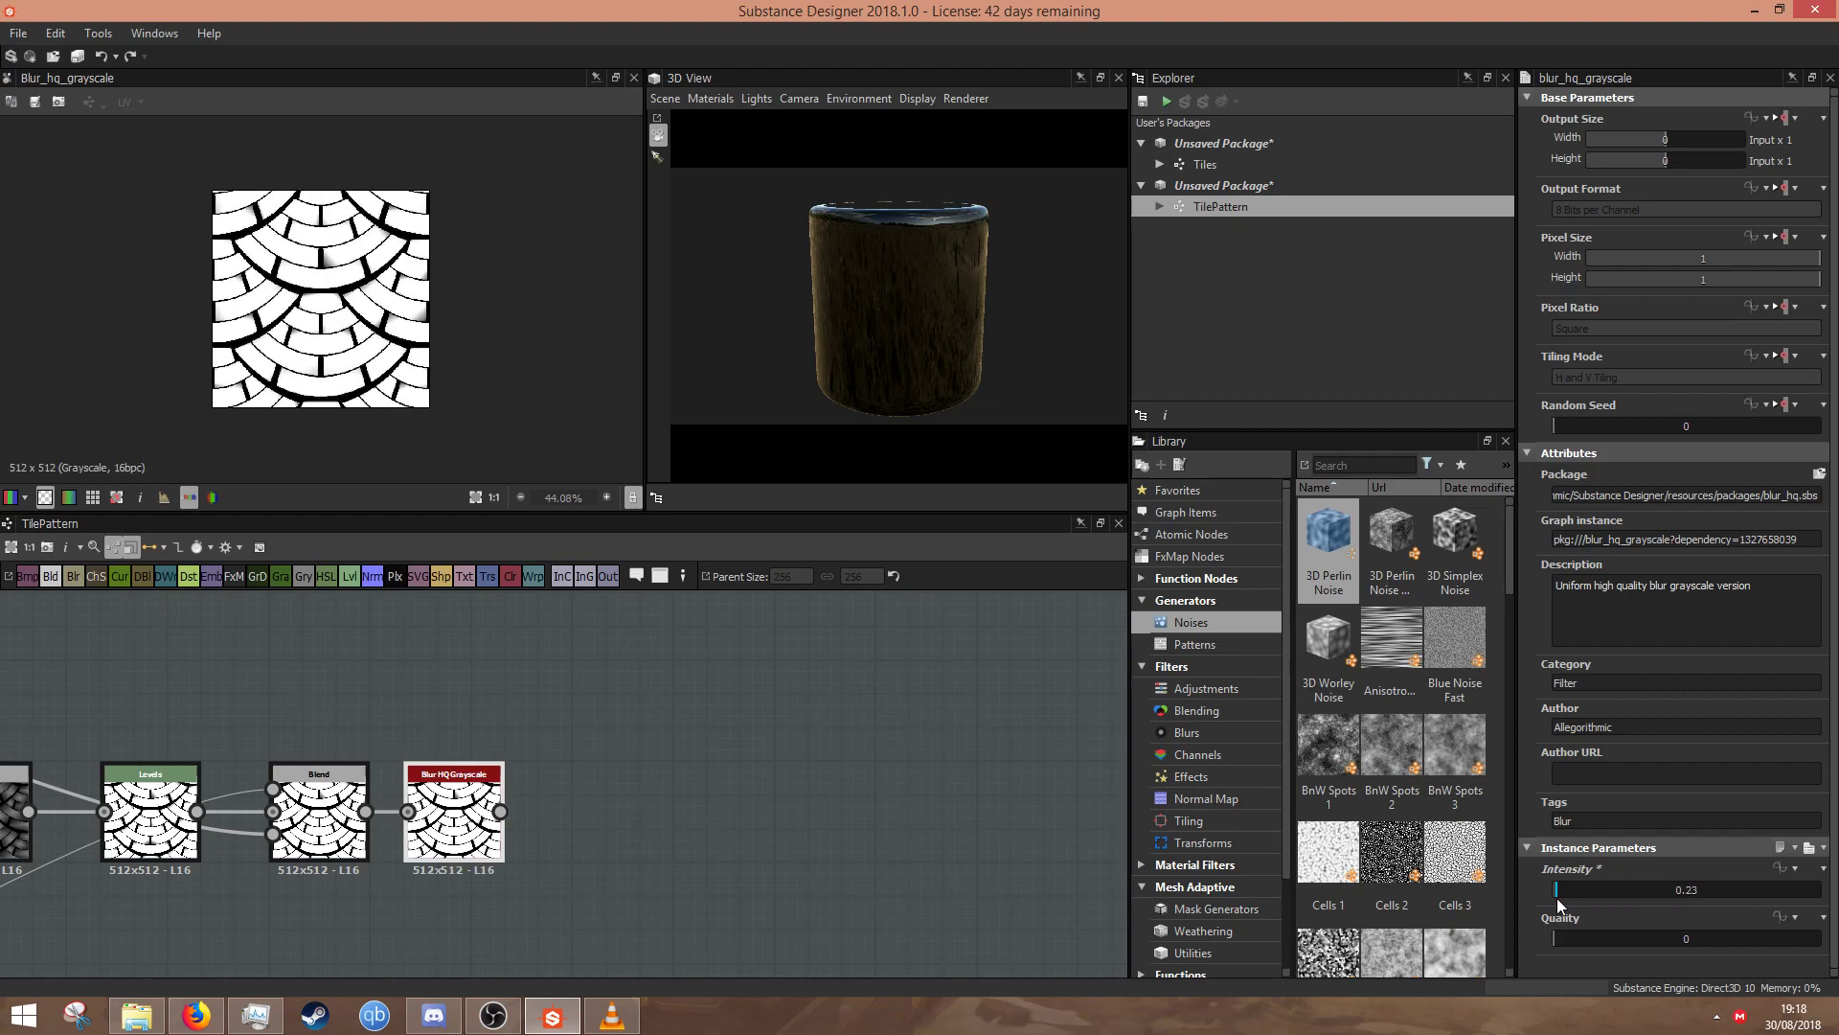
scroll(397, 418, "up", 10)
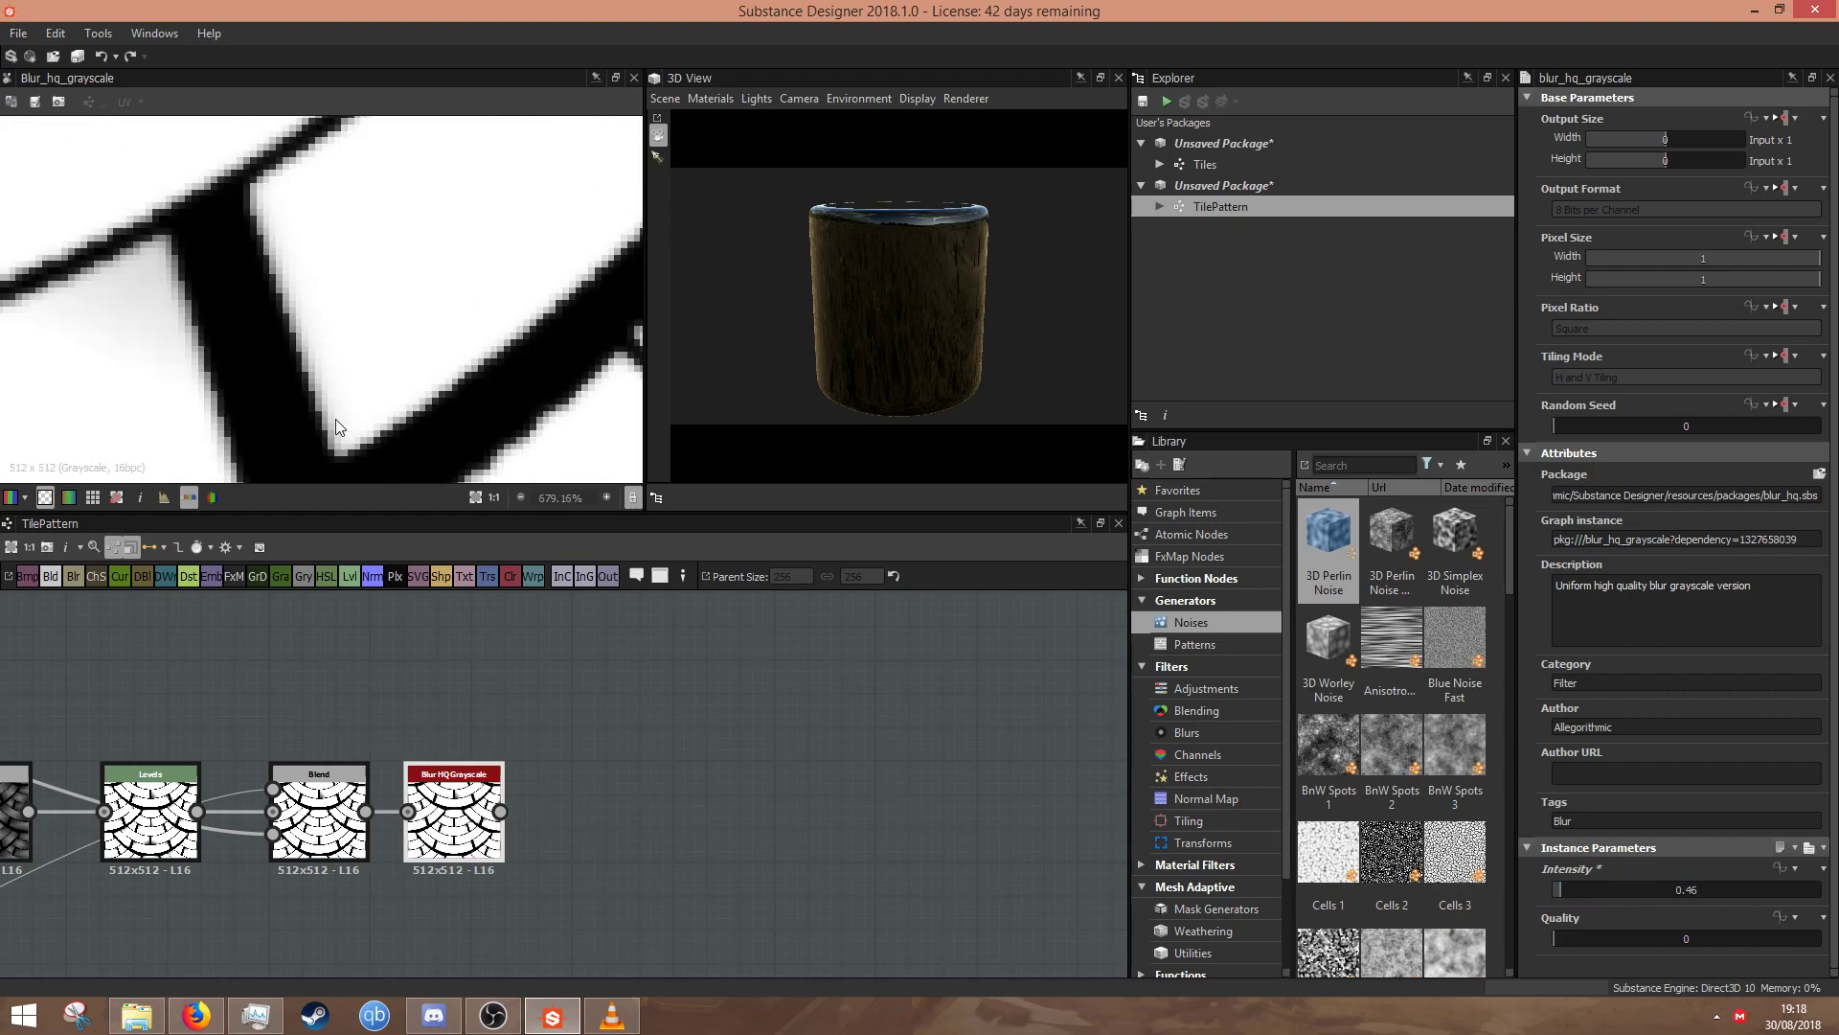
scroll(343, 425, "down", 2)
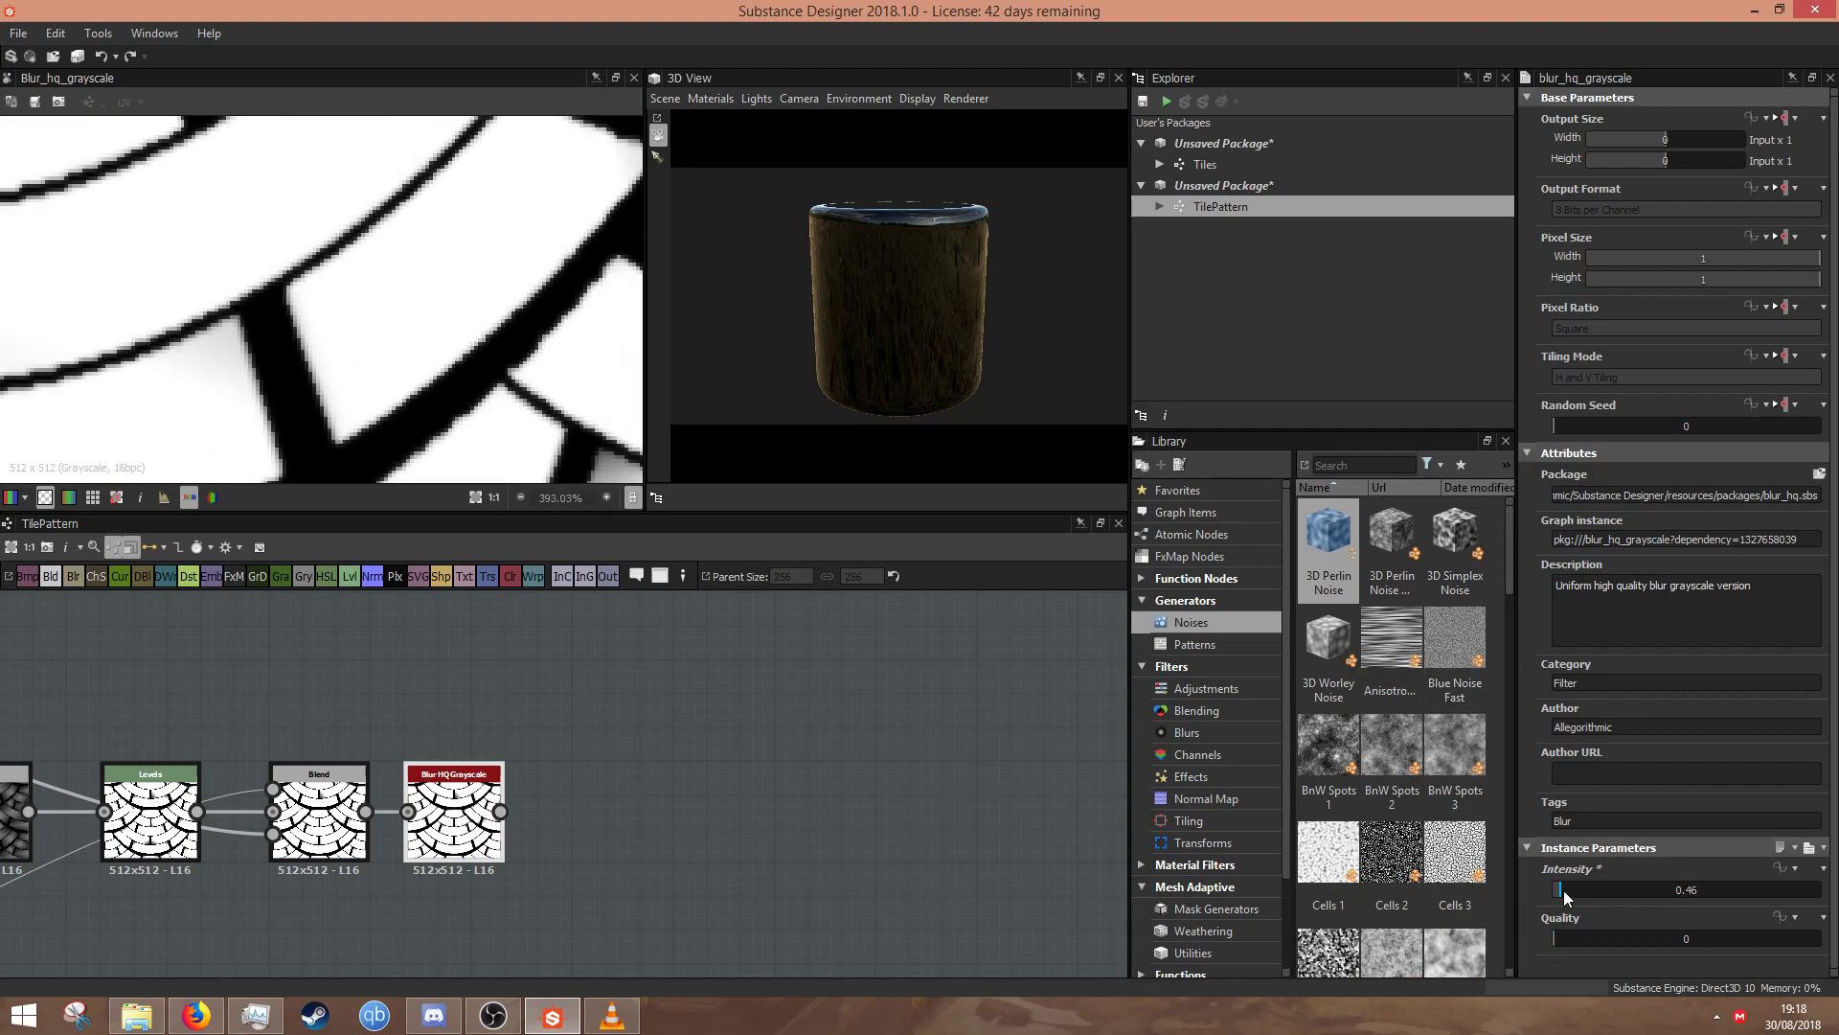
left_click_drag(1563, 893, 1565, 893)
scroll(865, 782, "down", 4)
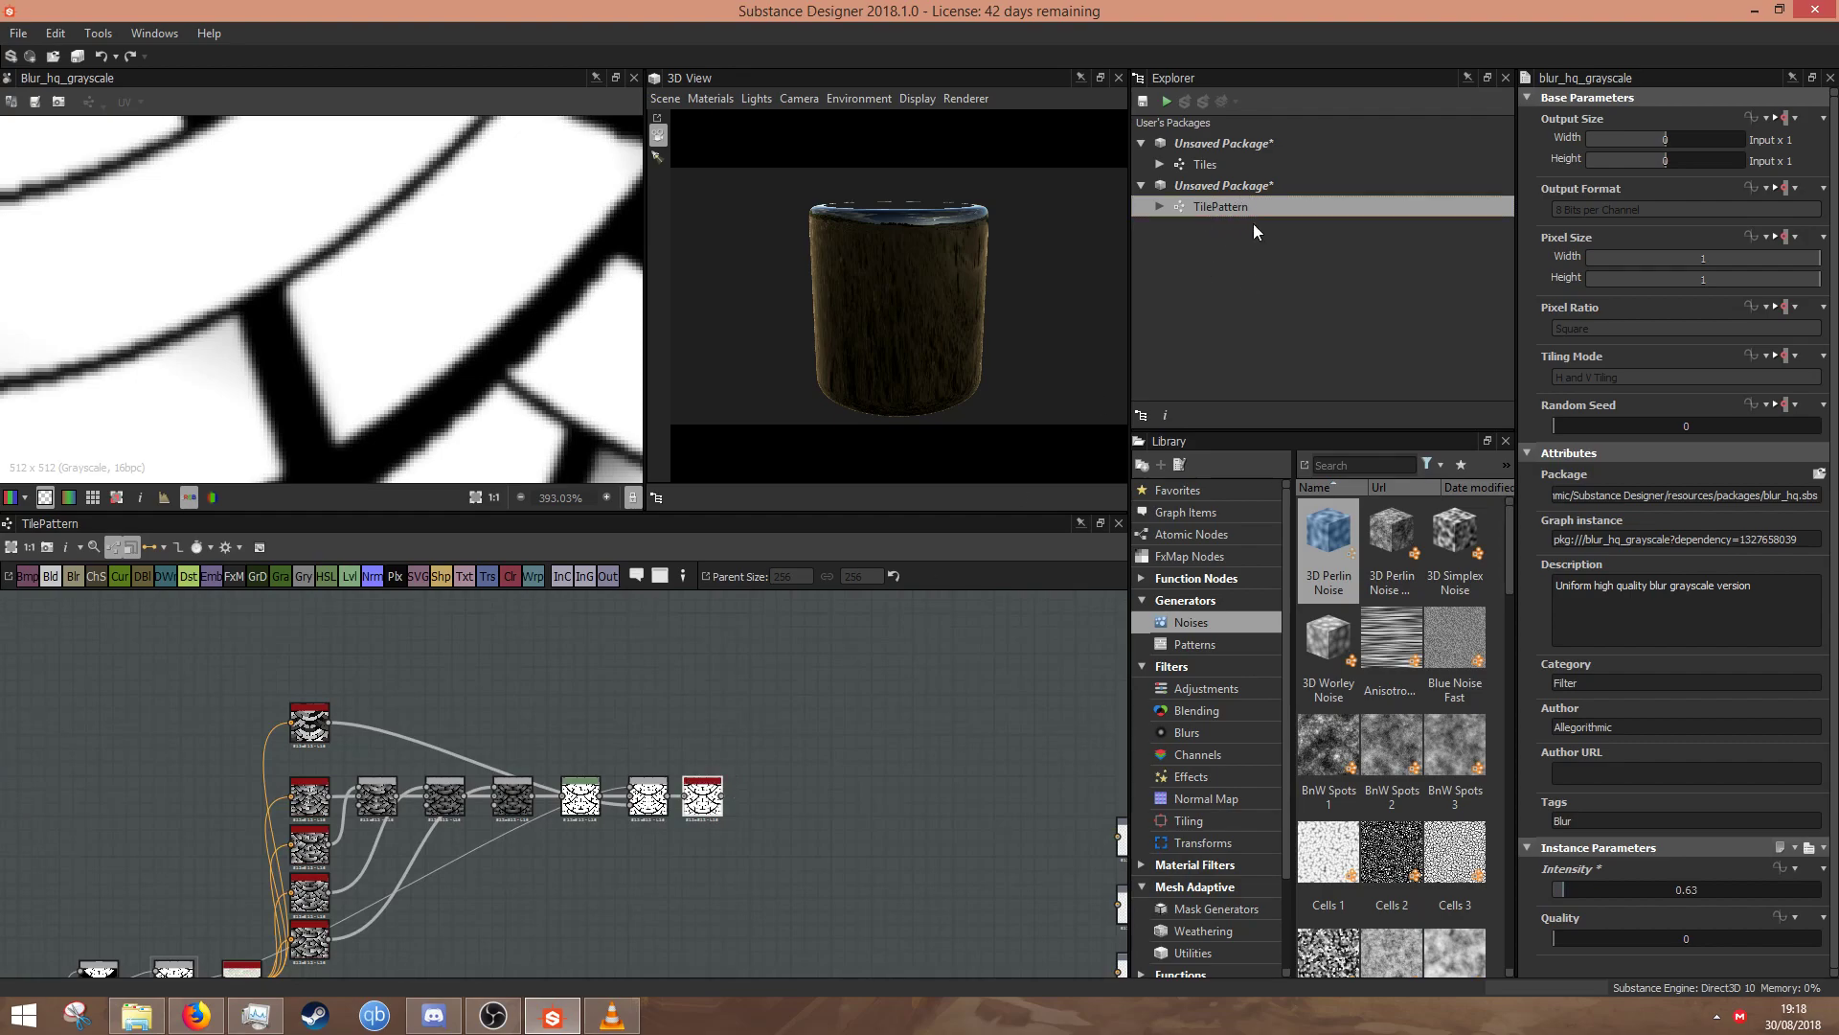
- Close the unsaved package that contains the Tiles graph
right_click(1226, 145)
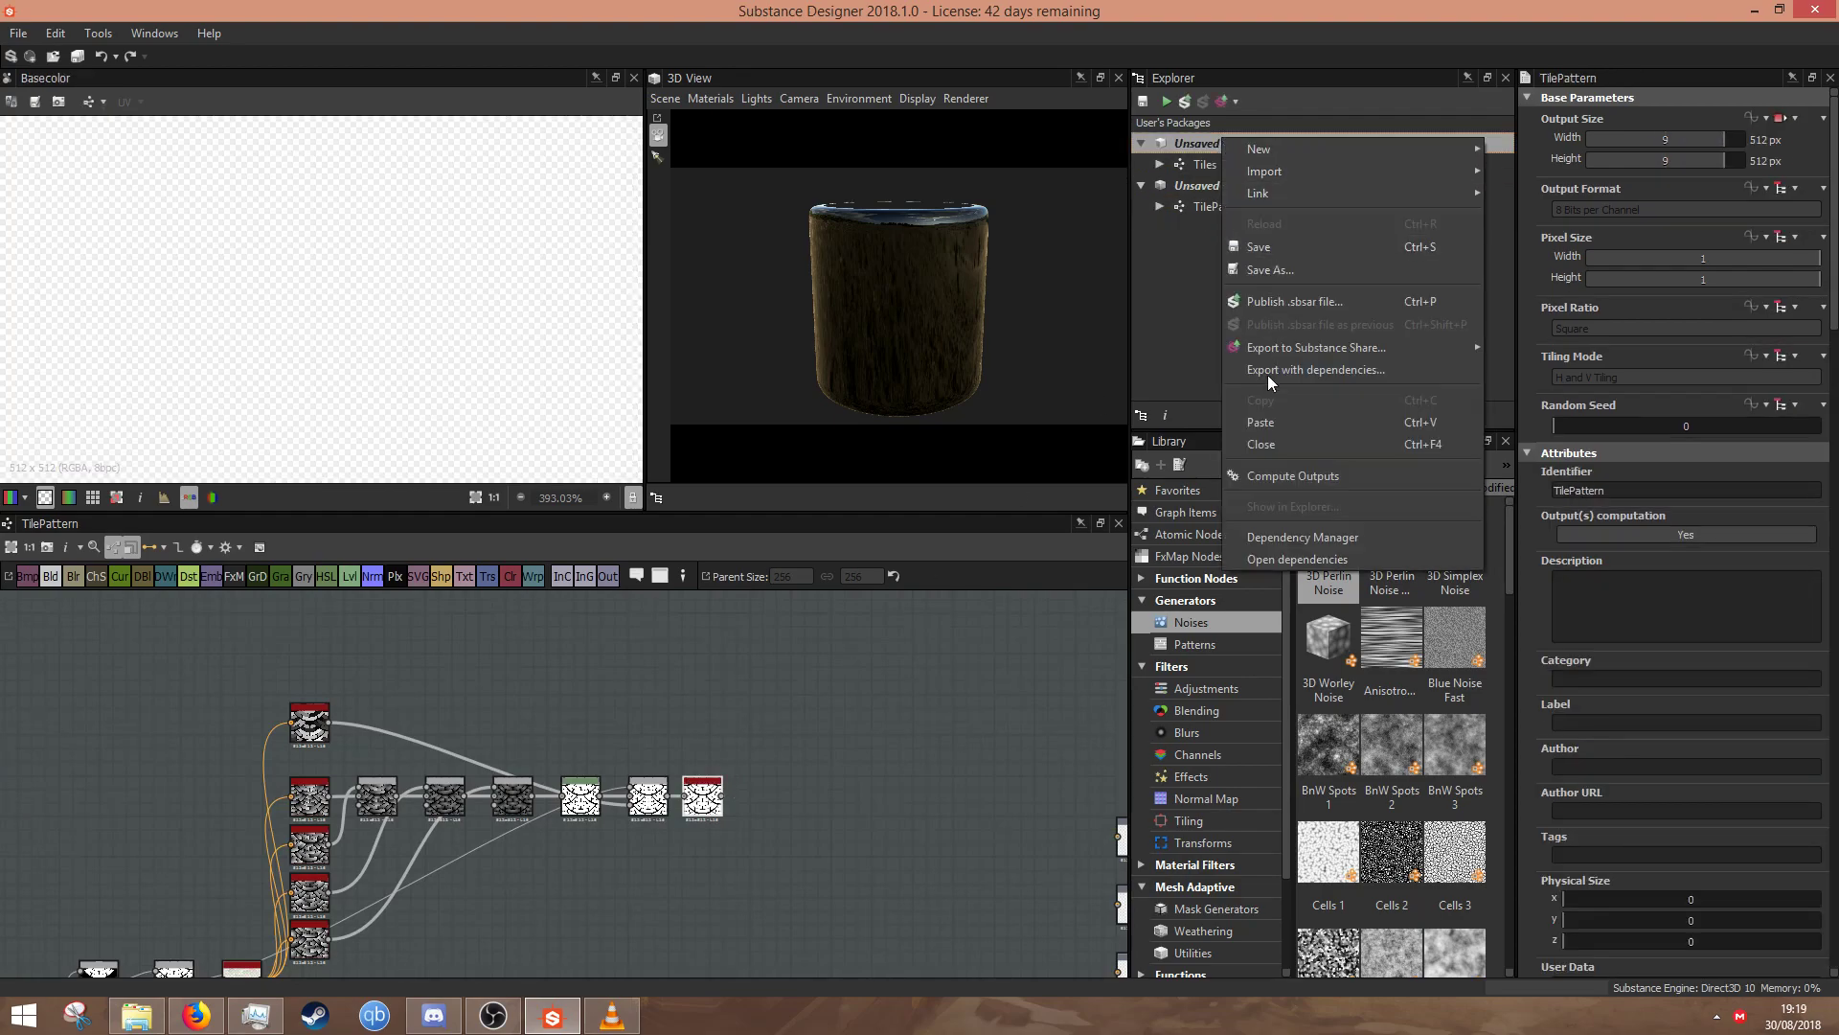
left_click(1262, 444)
left_click(933, 516)
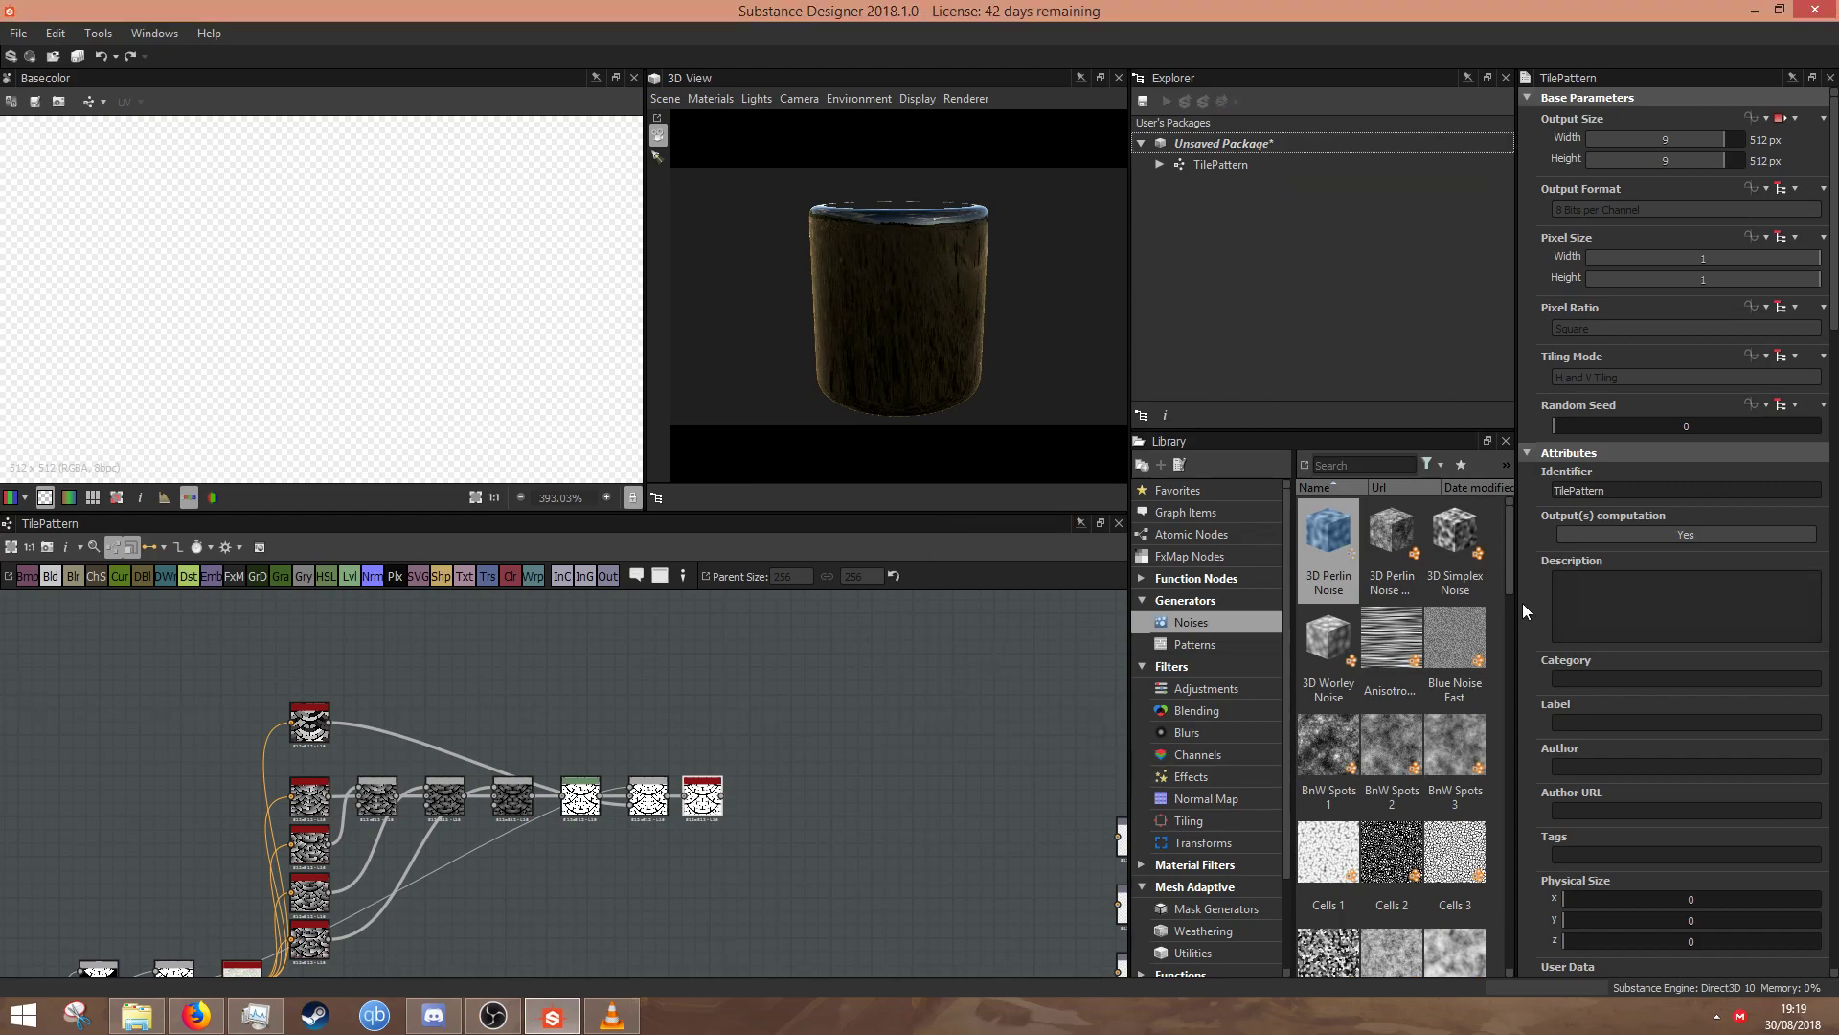
- Set the TilePattern graph's output size to 2048 by 2048 px and preview the blur node
left_click_drag(1727, 143, 1733, 158)
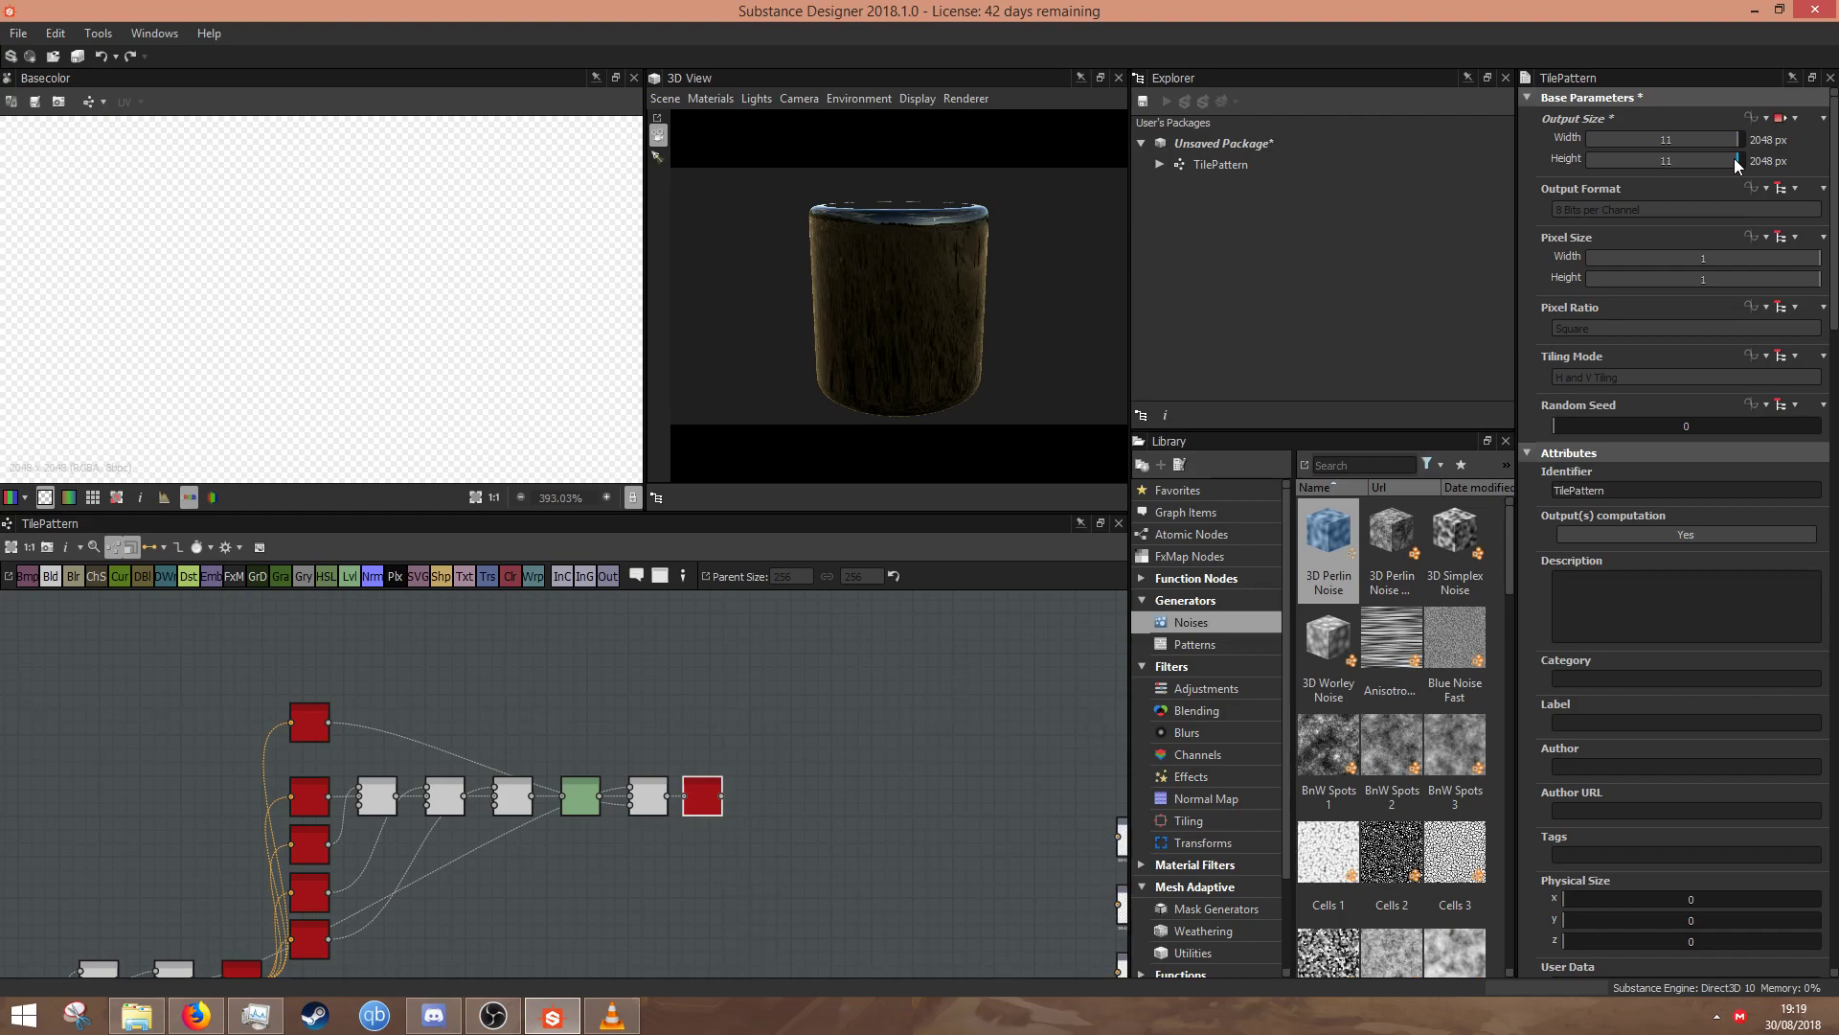
scroll(833, 690, "down", 2)
double_click(730, 762)
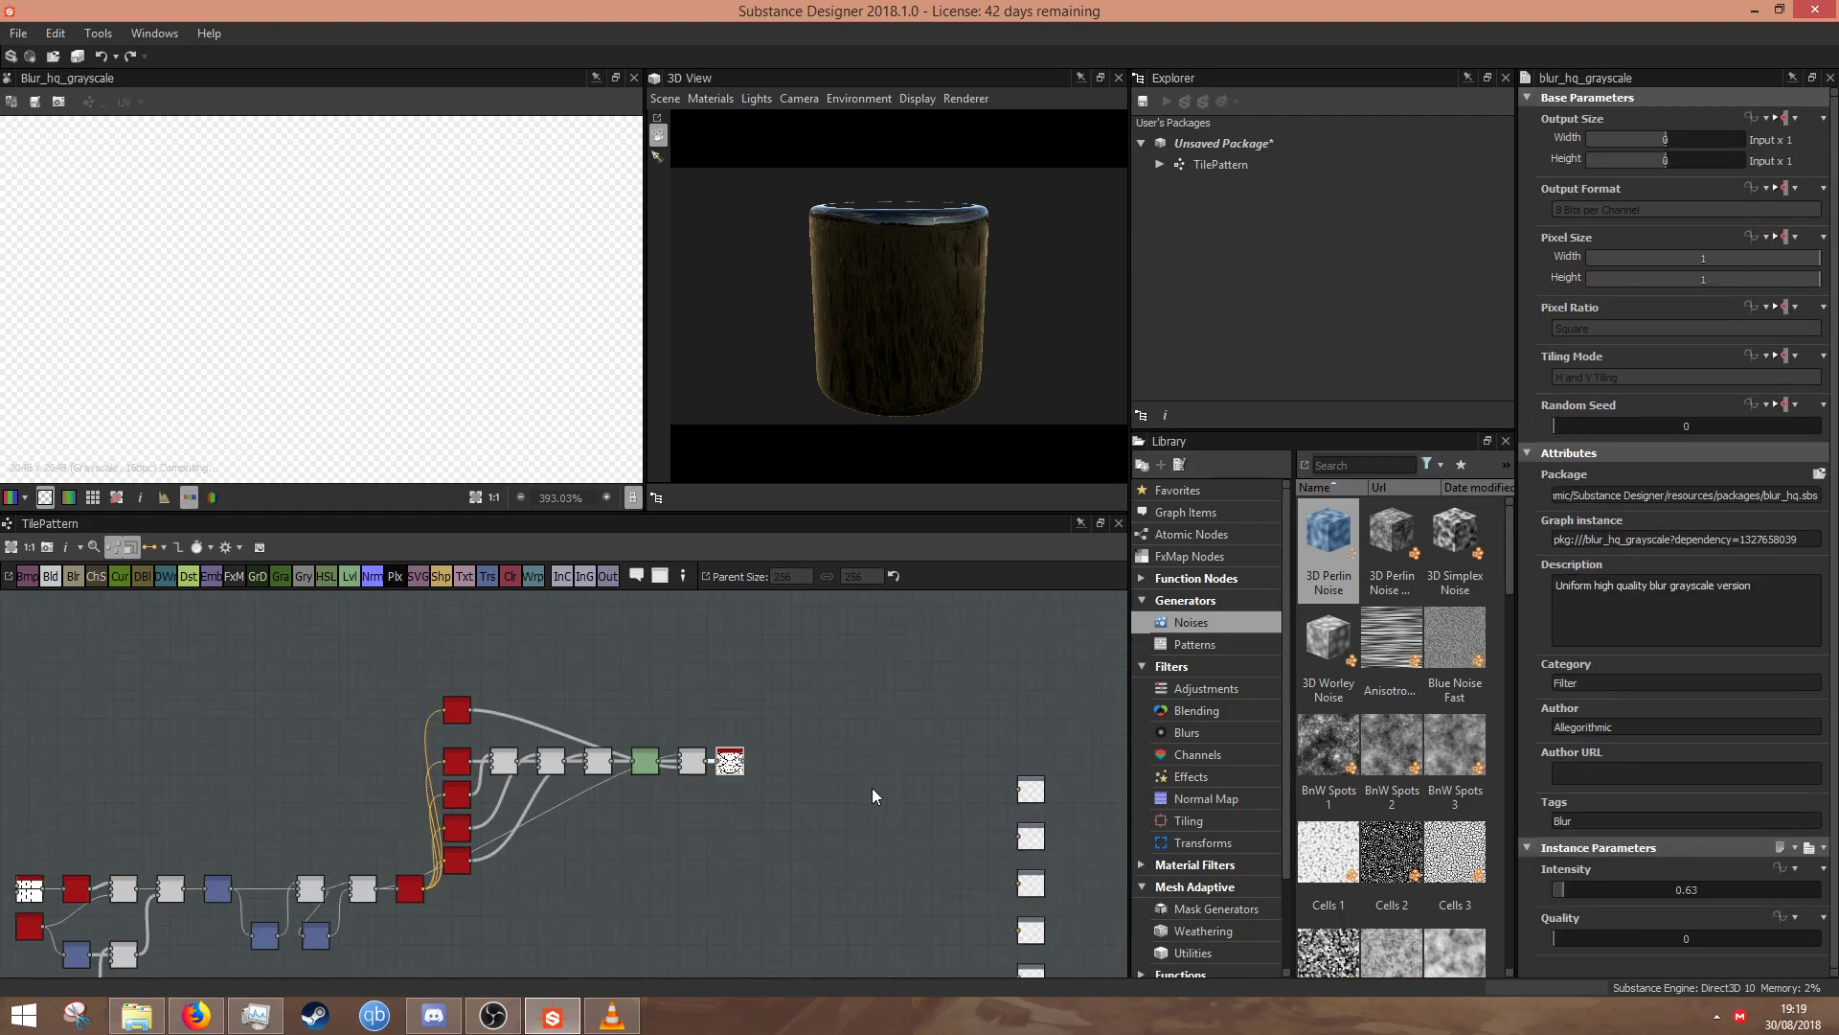
- Connect the Blur HQ Grayscale output to the graph's base color and height output nodes
middle_click_drag(861, 786, 612, 679)
left_click_drag(693, 681, 747, 689)
left_click_drag(474, 667, 748, 880)
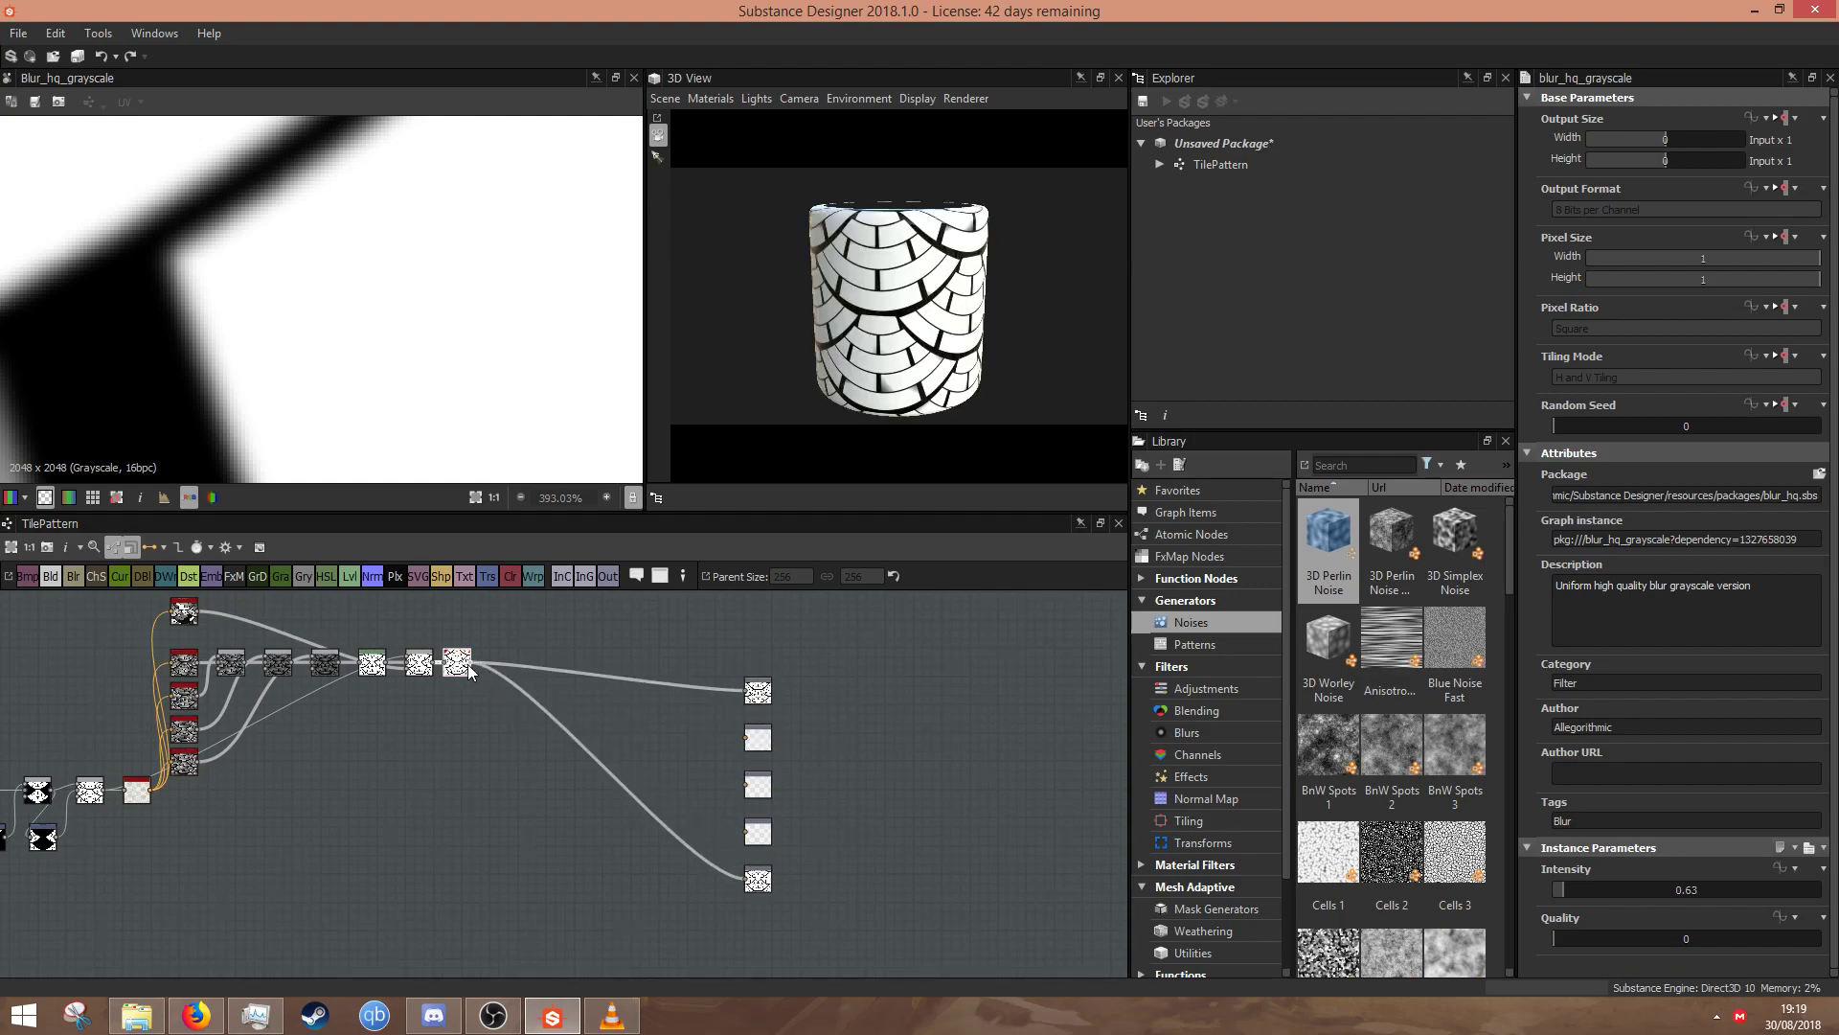
- Add a Normal node fed by the blurred tile pattern and connect it to the graph's Normal output
left_click_drag(593, 705, 677, 743)
type("n")
key("Return")
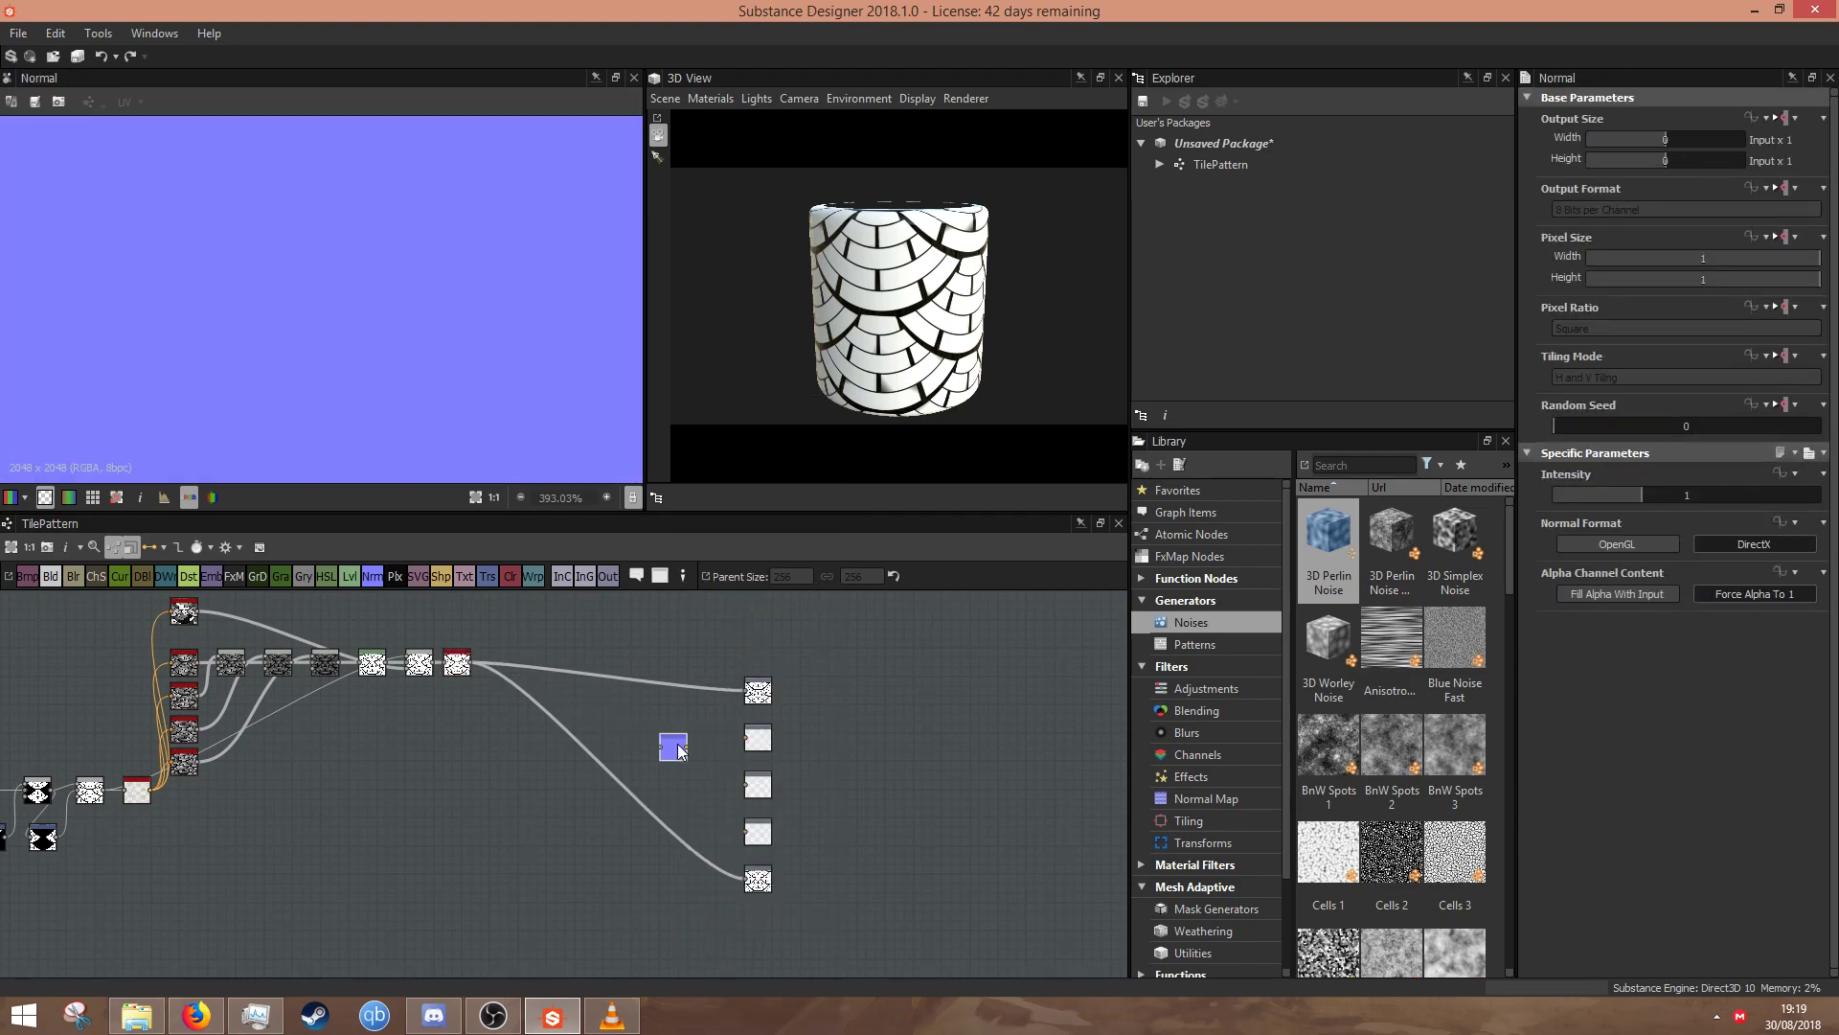
left_click_drag(471, 663, 755, 740)
right_click(754, 741)
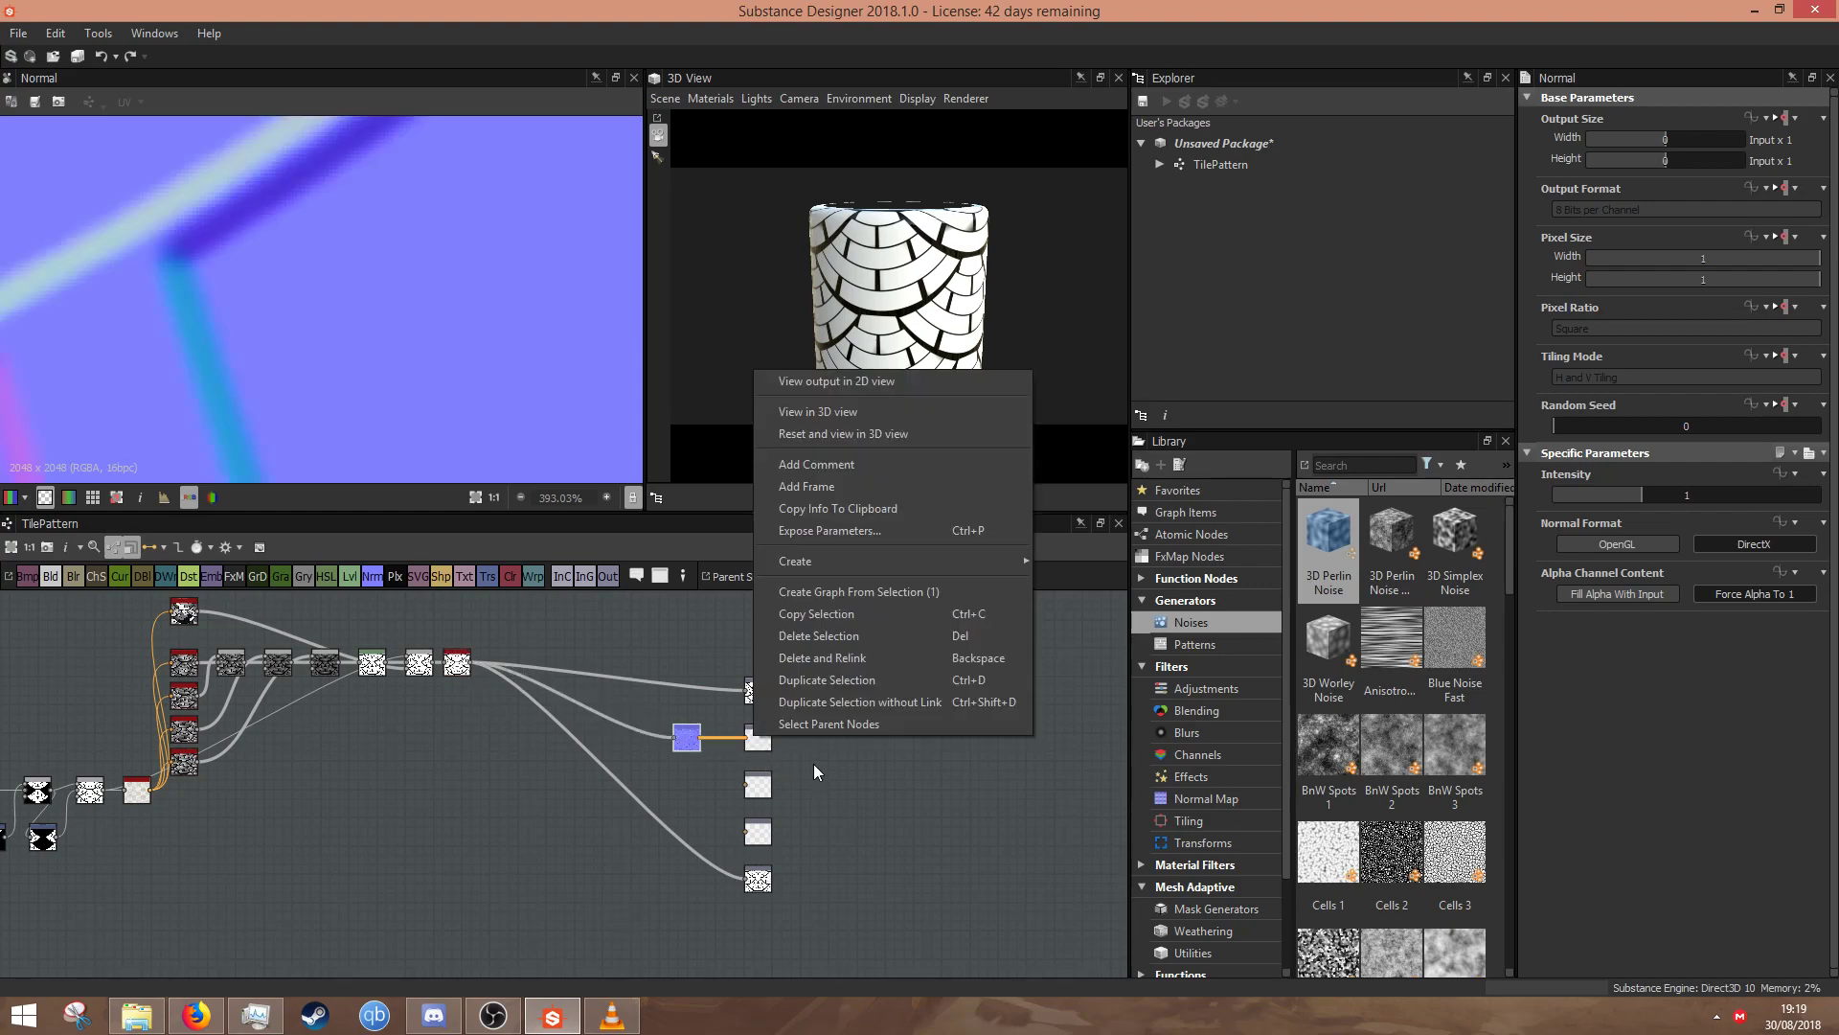
left_click(810, 763)
scroll(807, 758, "up", 4)
left_click_drag(585, 716, 678, 717)
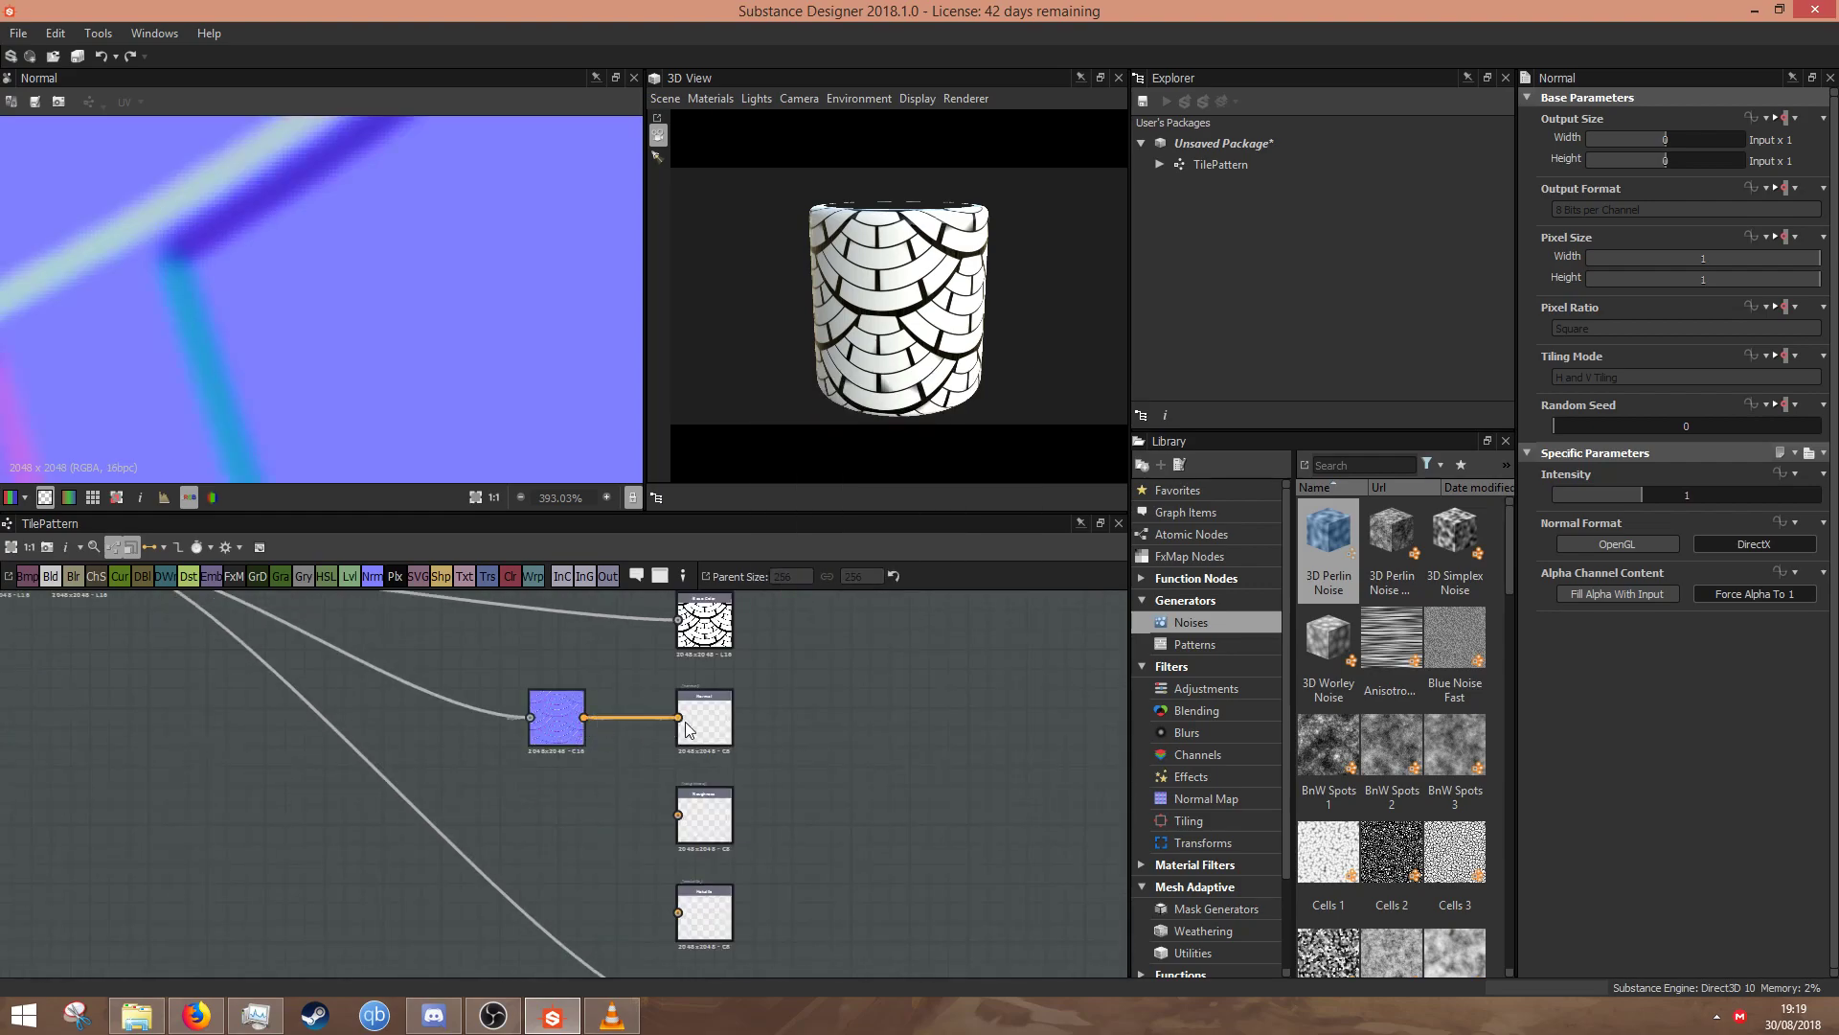
- Set the Normal node's intensity to 3 and inspect the tile relief on the cylinder in the 3D view
left_click_drag(1629, 496, 1822, 496)
scroll(393, 312, "down", 5)
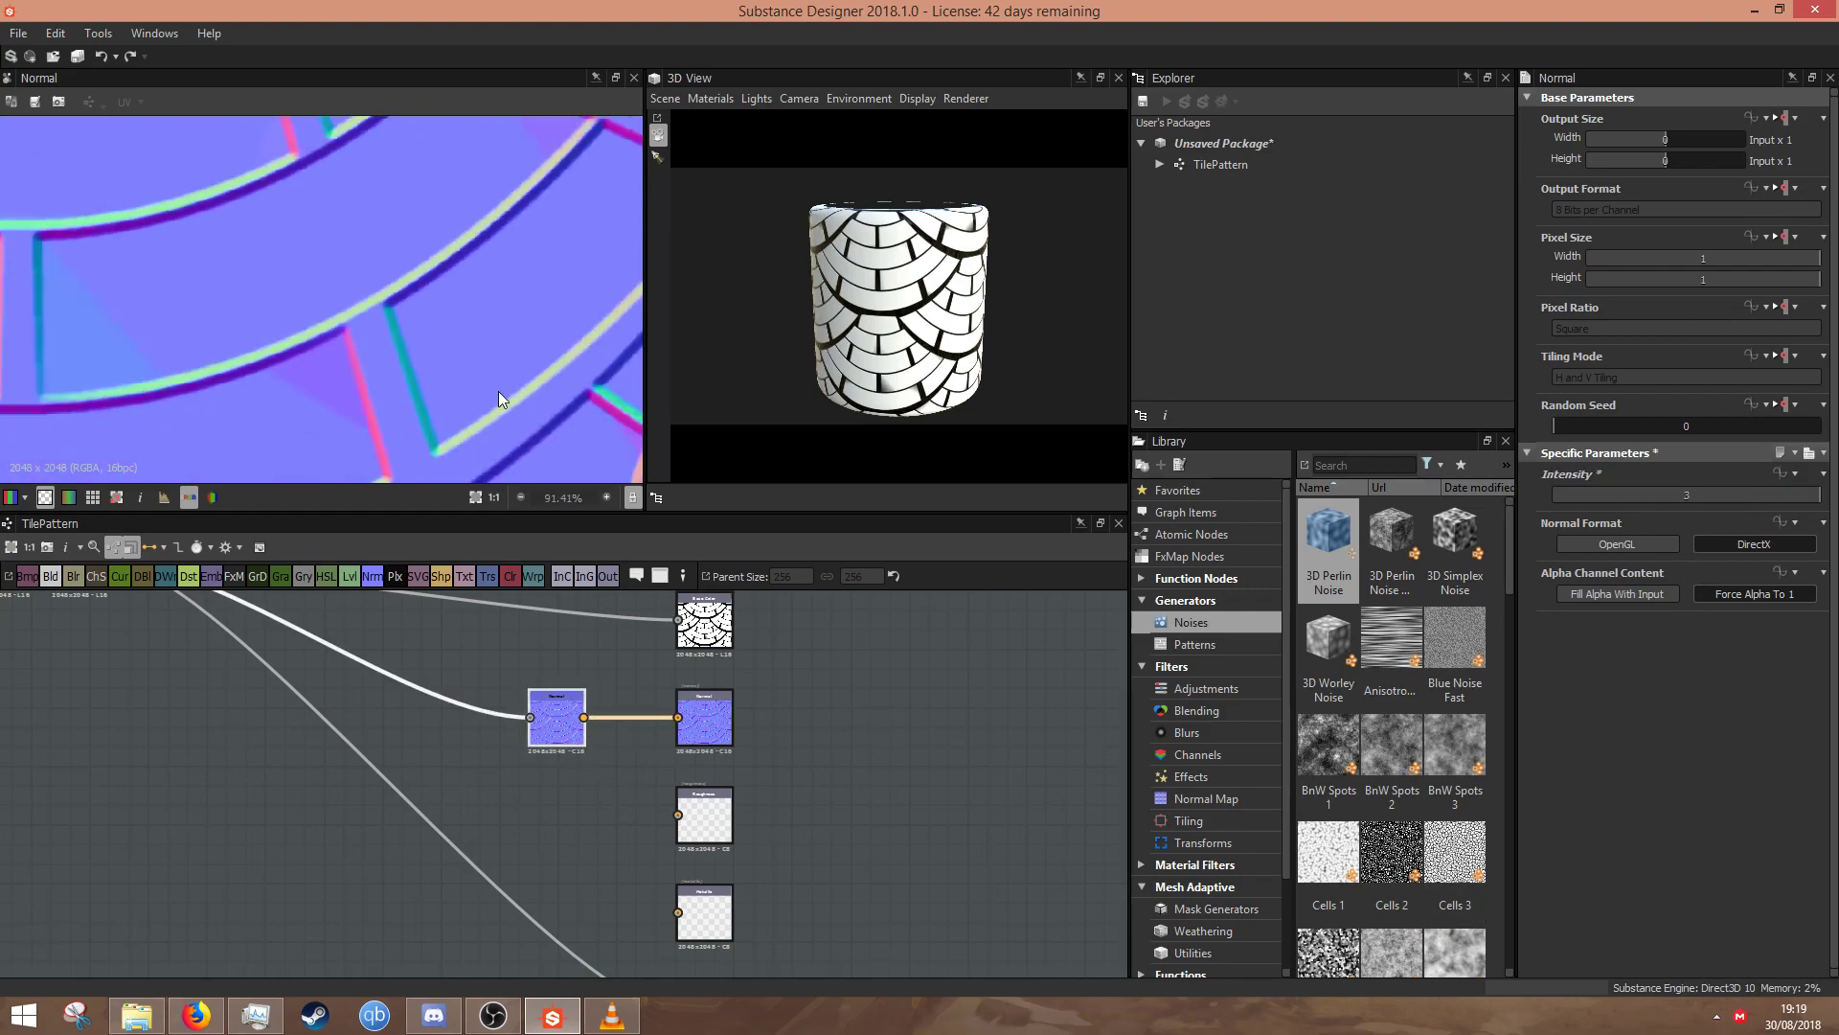
scroll(498, 384, "down", 5)
left_click_drag(958, 245, 778, 306)
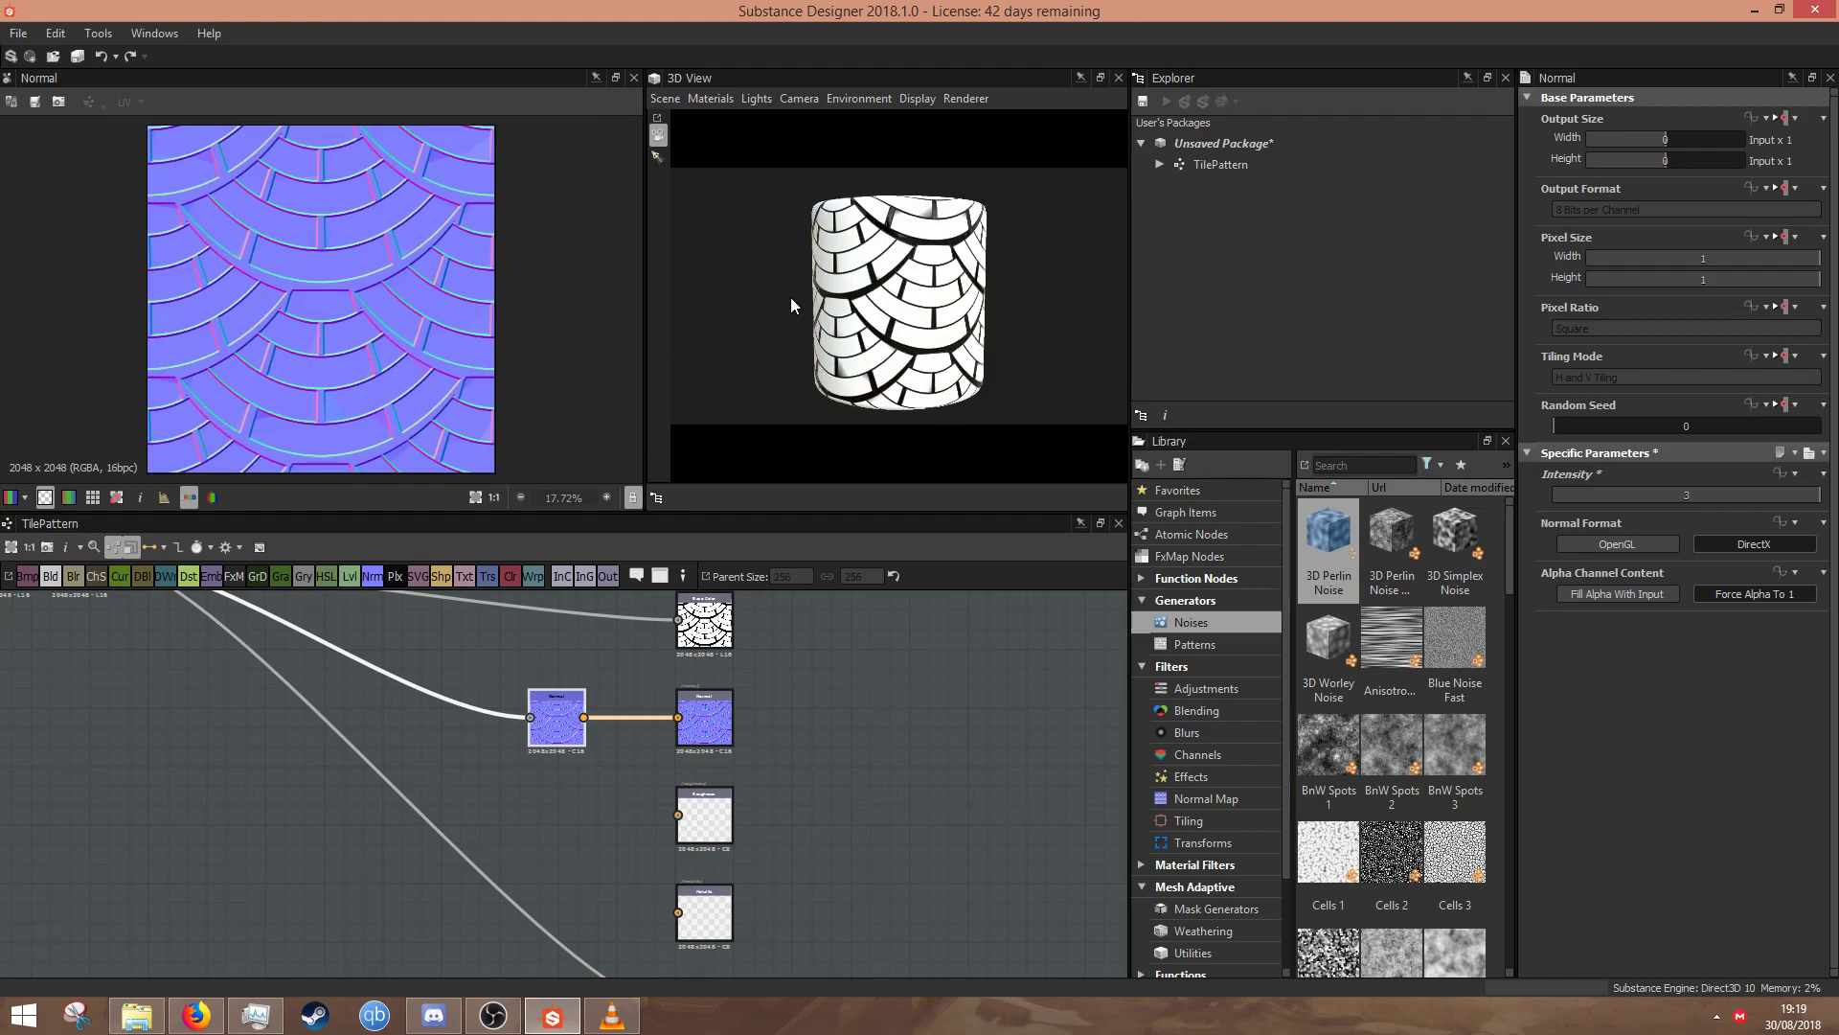
scroll(778, 307, "up", 6)
left_click_drag(977, 326, 805, 234)
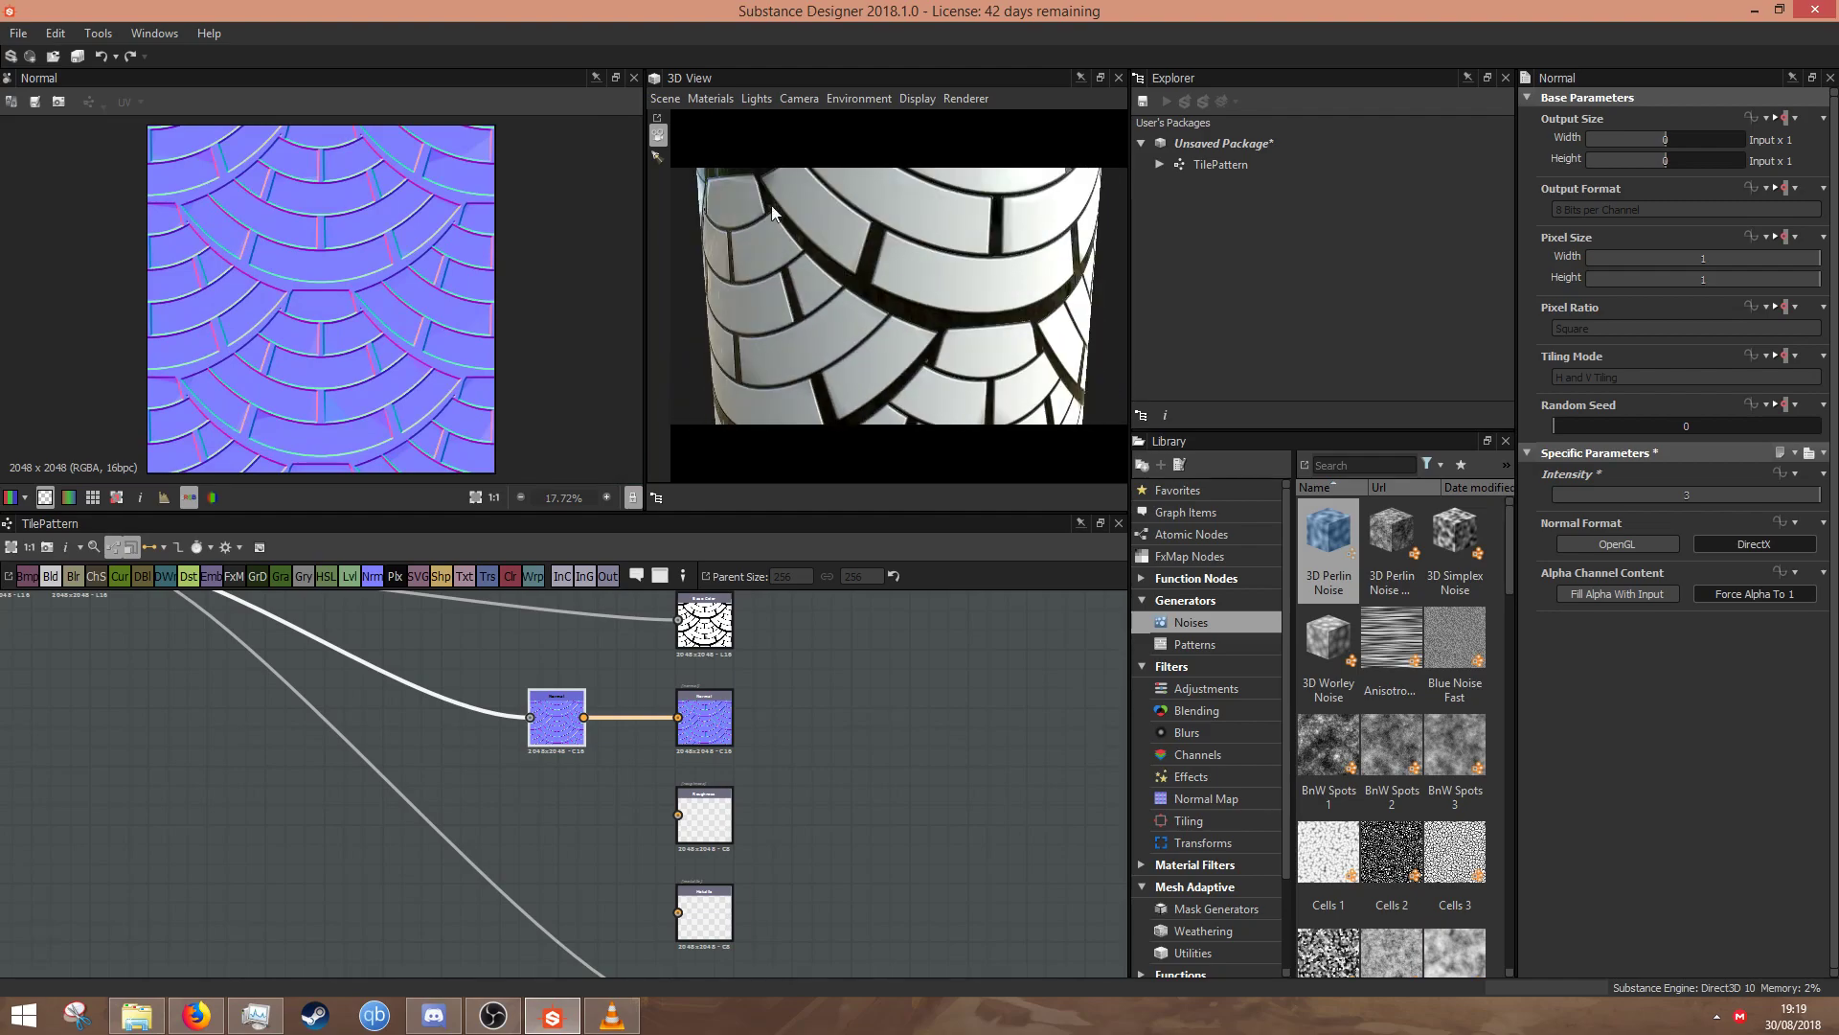
- Choose Tesselation under the physically_metallic_roughness definition for the 3D view's default material
left_click(705, 97)
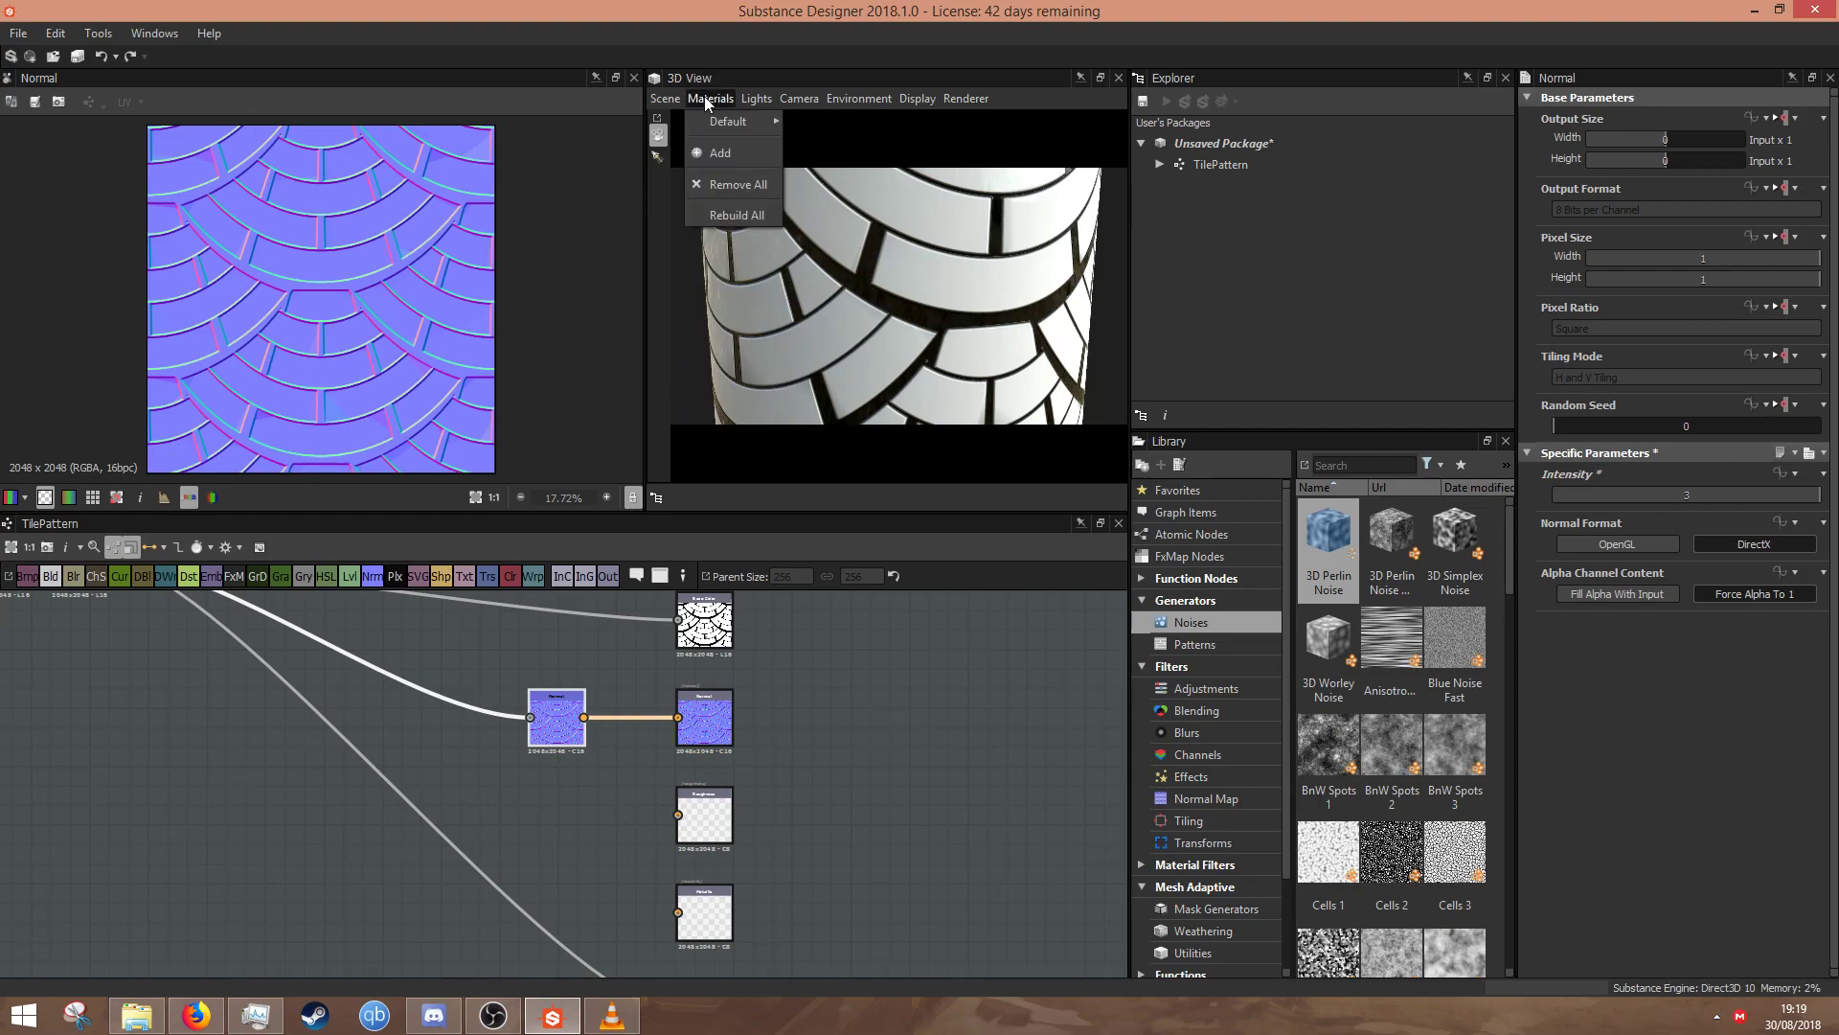
mouse_move(726, 127)
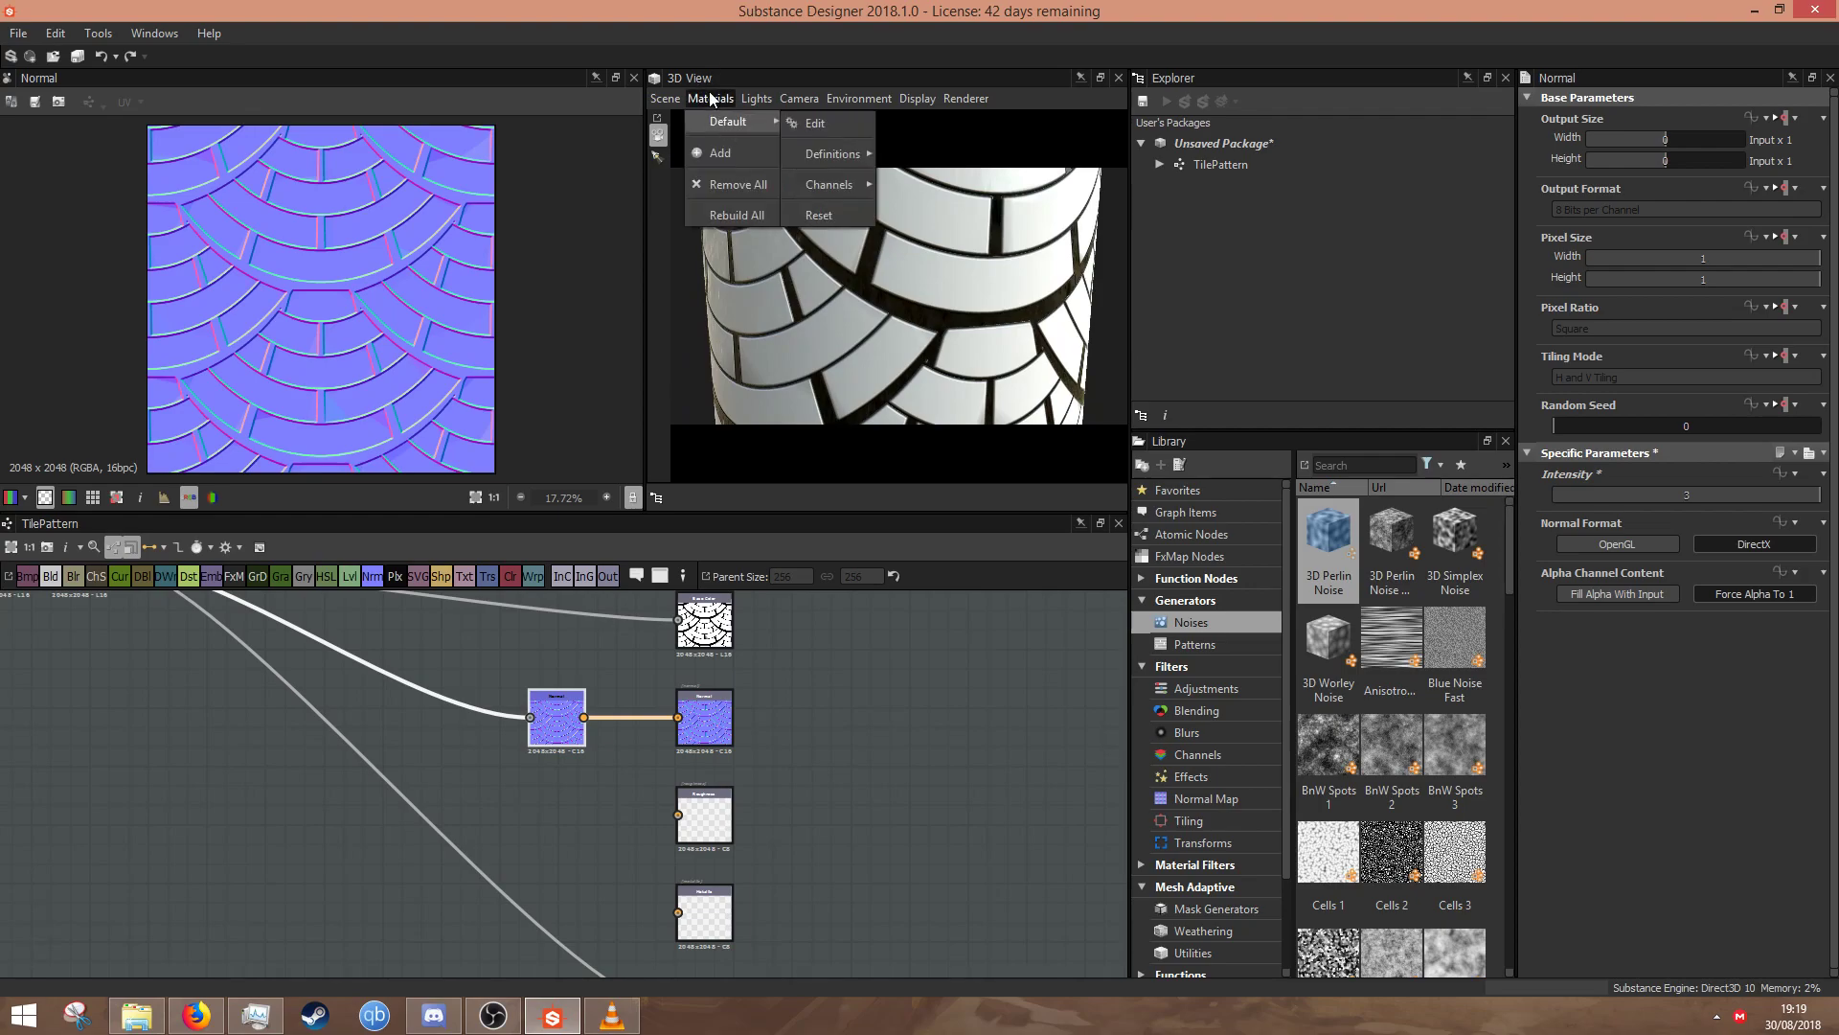
key("Escape")
key("Escape")
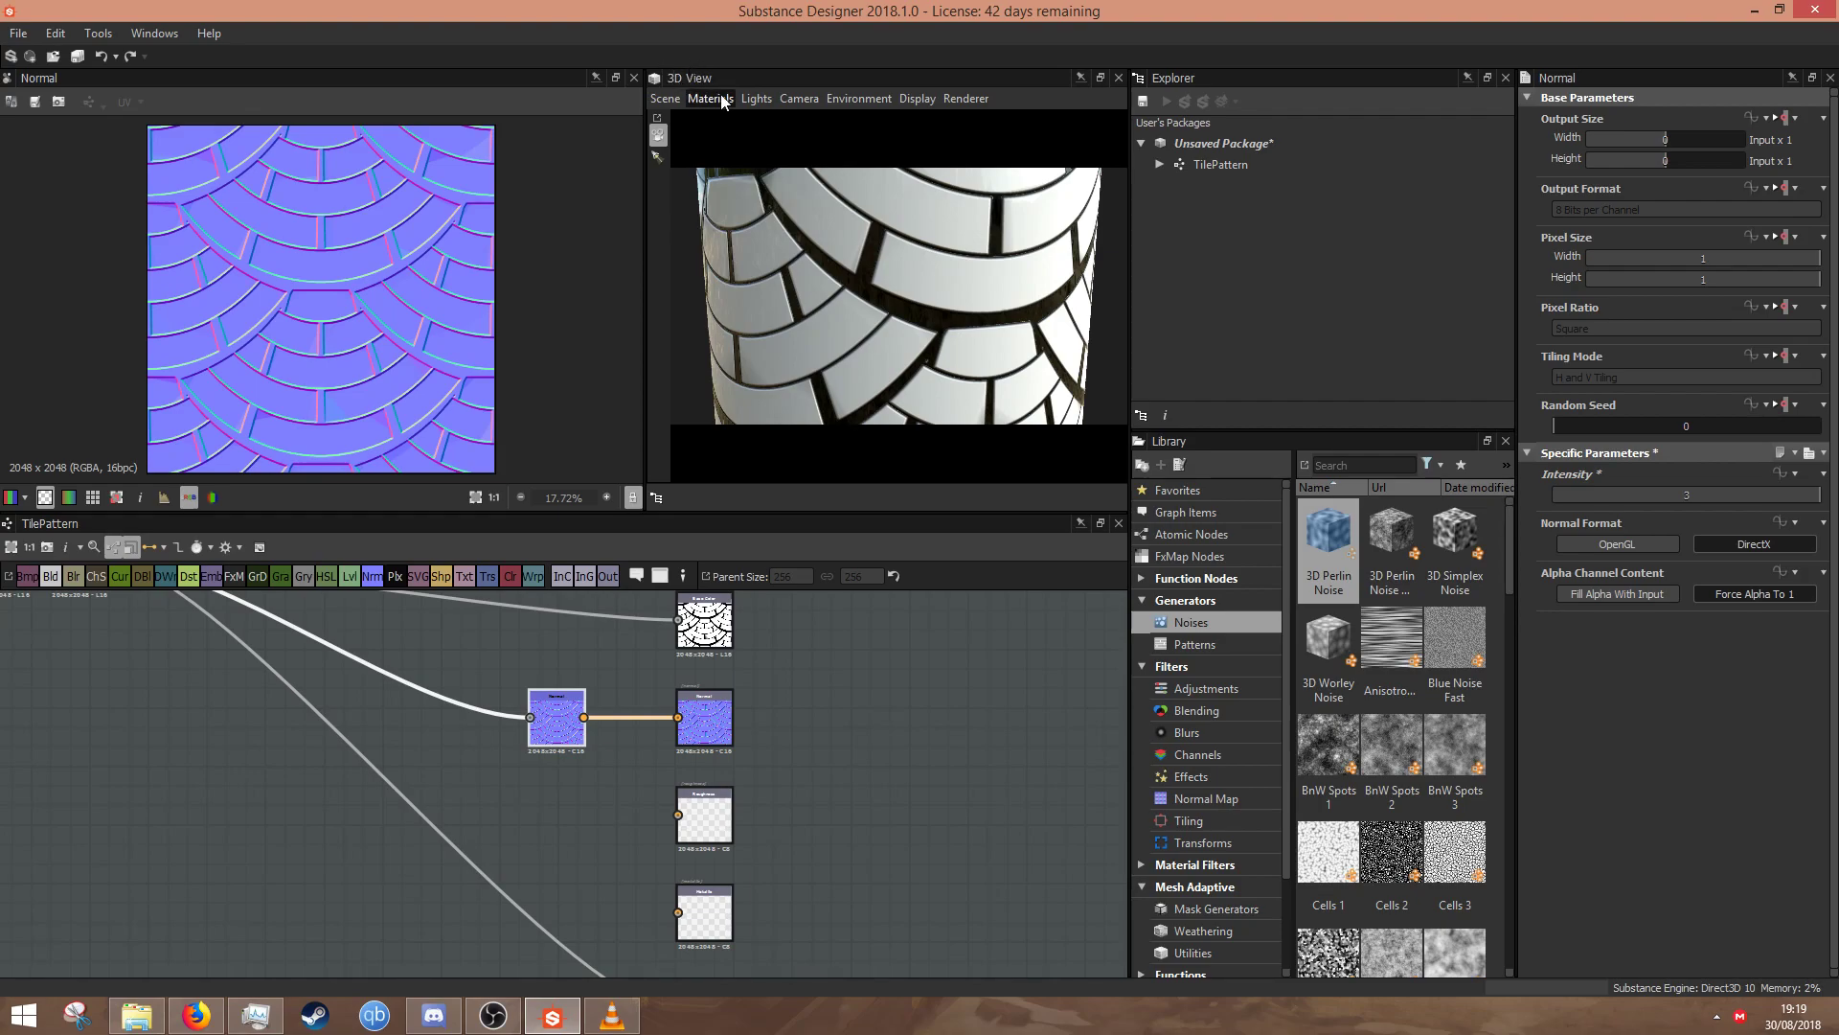
left_click(713, 99)
mouse_move(721, 130)
mouse_move(805, 150)
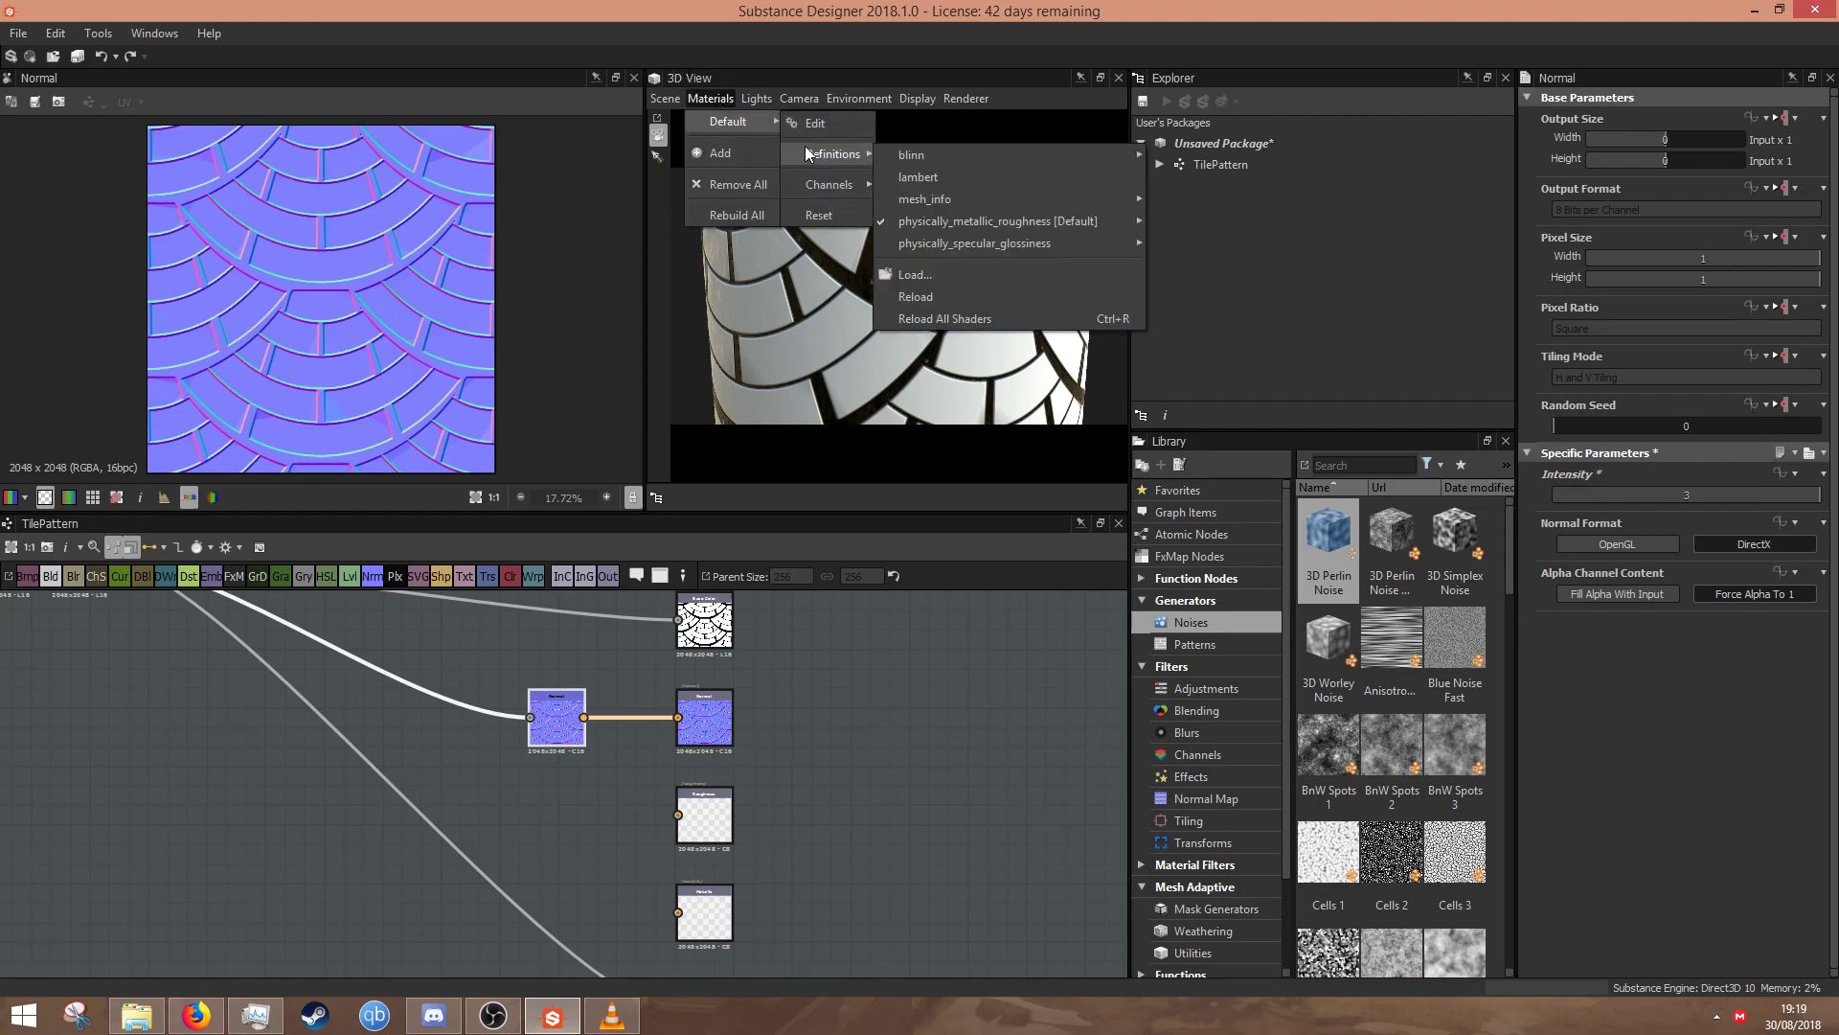
mouse_move(1042, 226)
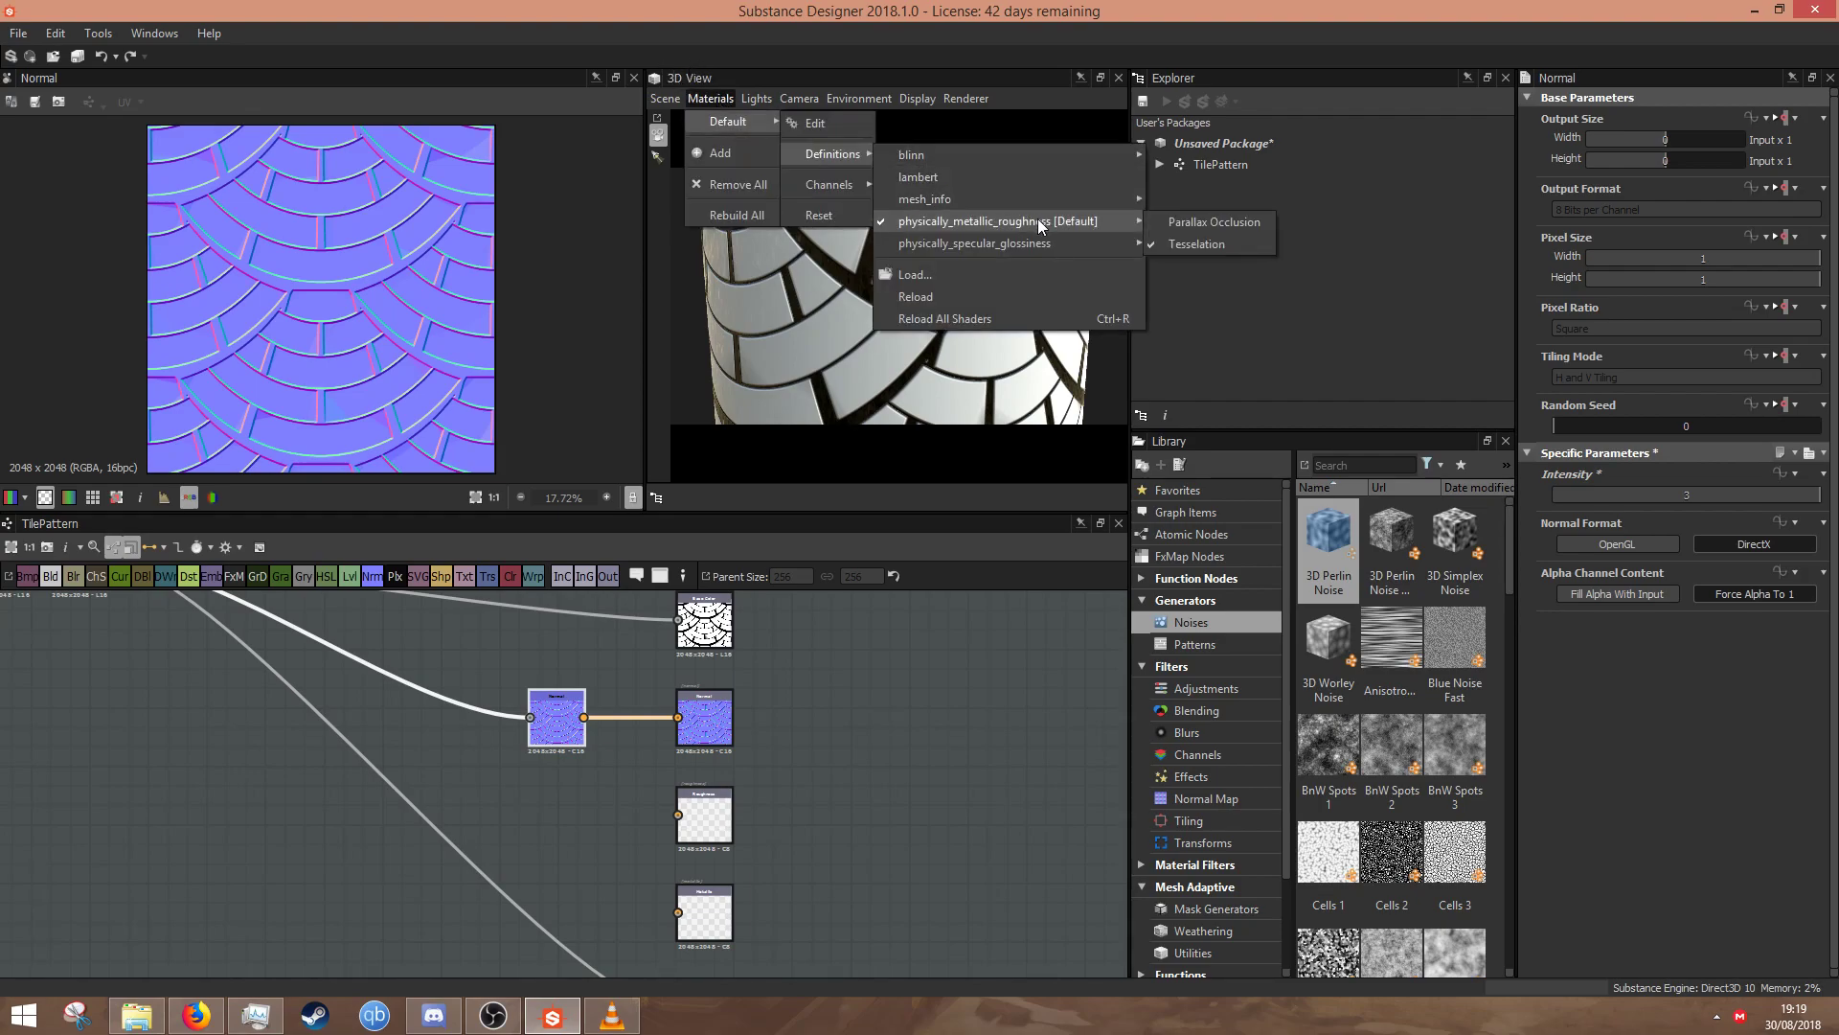
left_click(1192, 245)
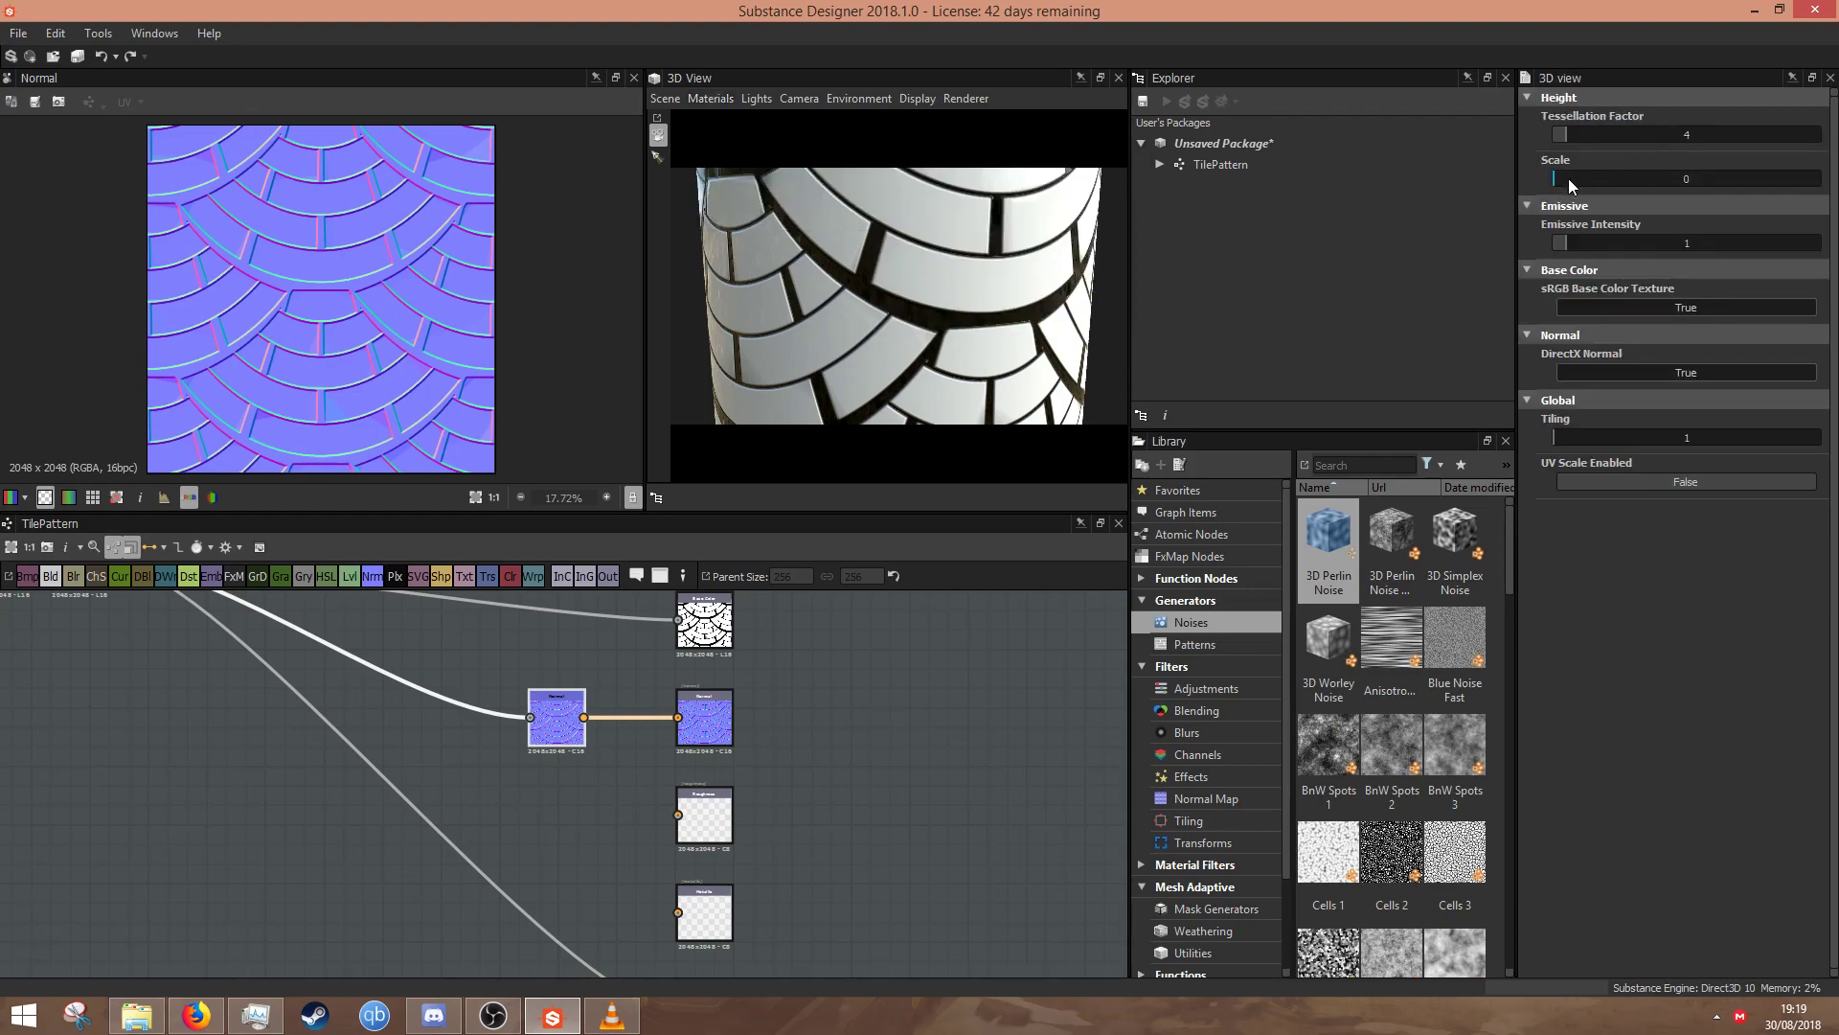
- Set the 3D material's height scale to 5.36 and tessellation factor to 23, inspect the cylinder, and widen the 3D view
left_click_drag(1567, 178, 1650, 138)
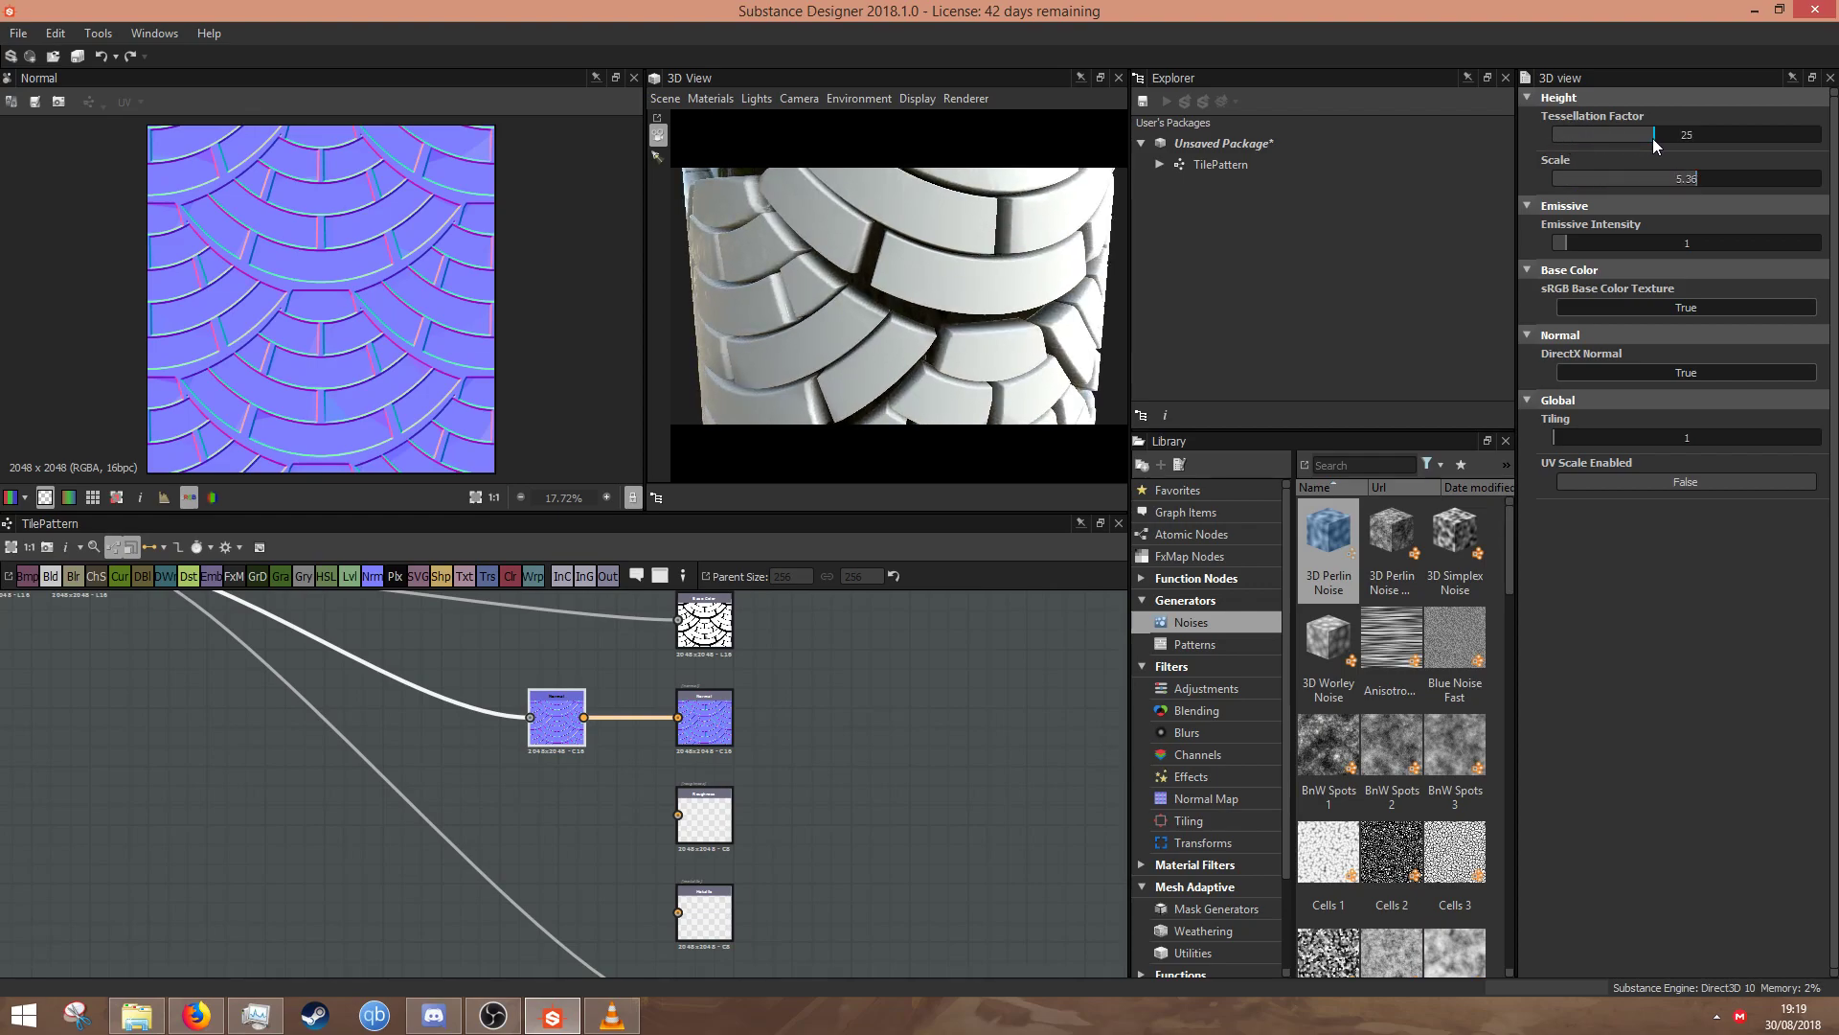
scroll(940, 241, "down", 3)
left_click_drag(940, 241, 923, 302)
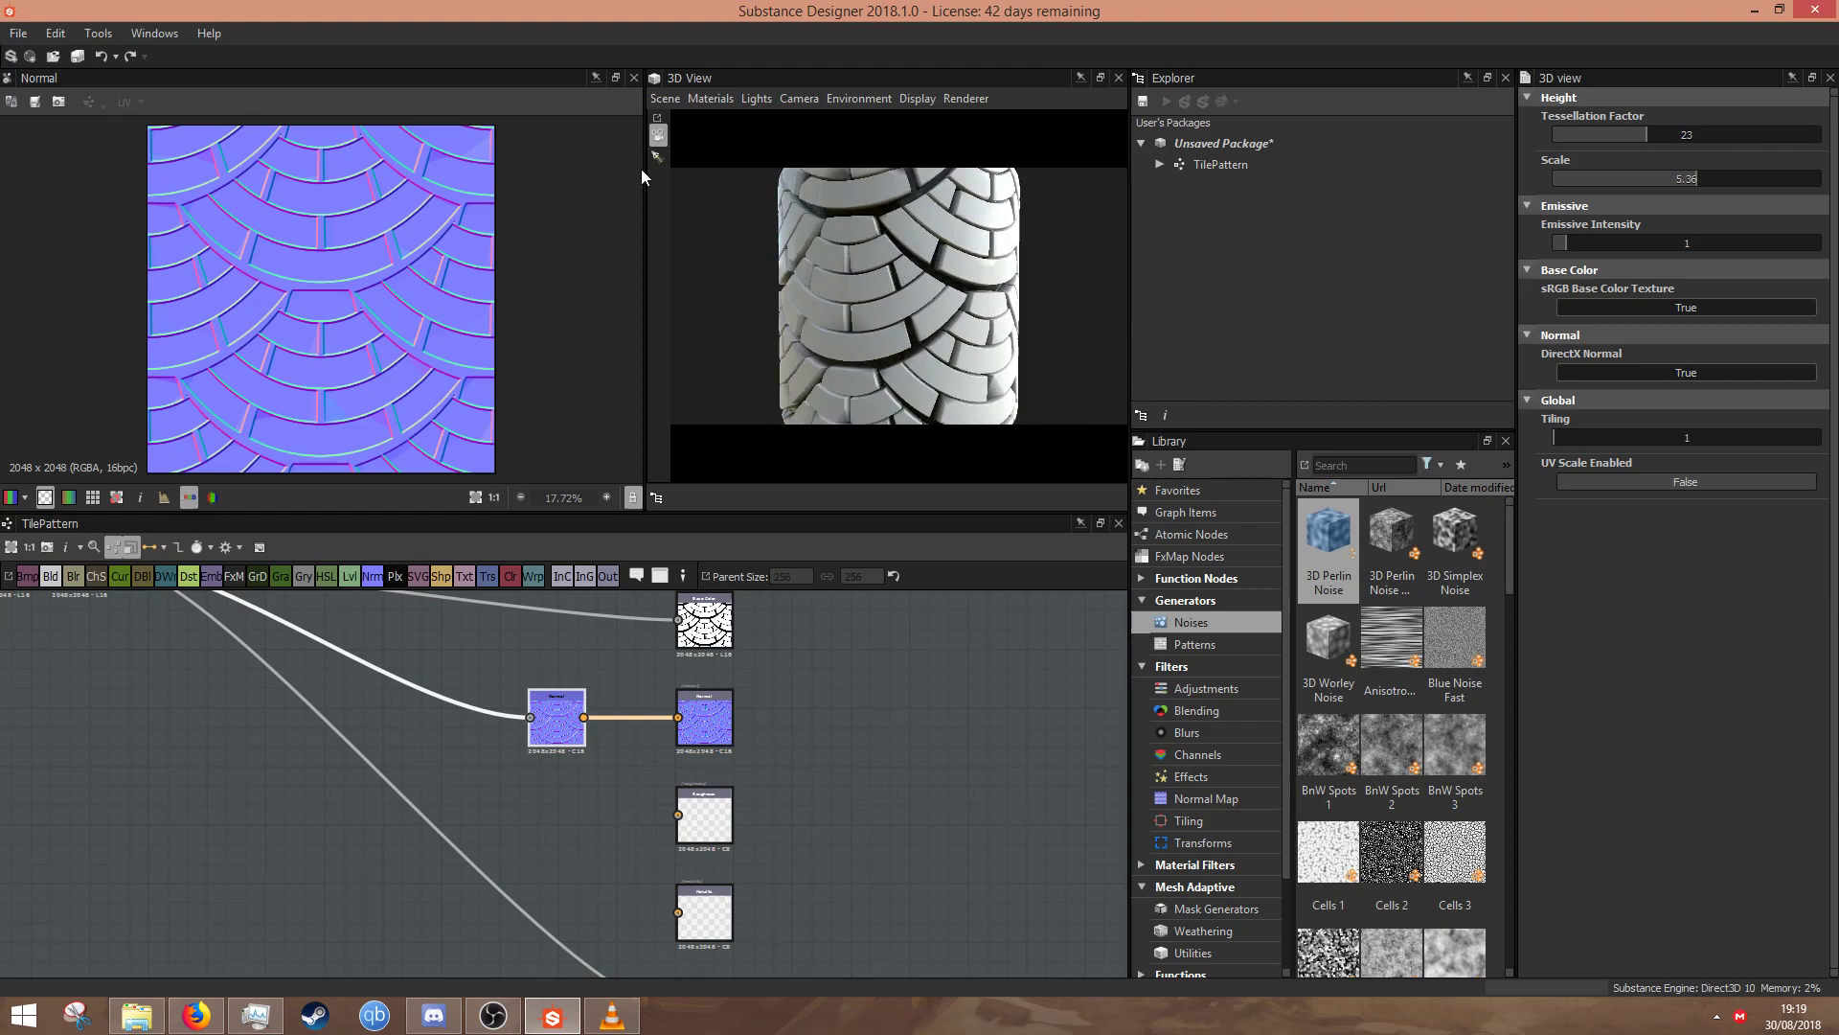
left_click_drag(643, 181, 583, 292)
- Set the Blur HQ Grayscale node's intensity to 1.61 and inspect the softened tiles on the cylinder
middle_click_drag(256, 726, 635, 938)
scroll(281, 782, "up", 4)
left_click(664, 822)
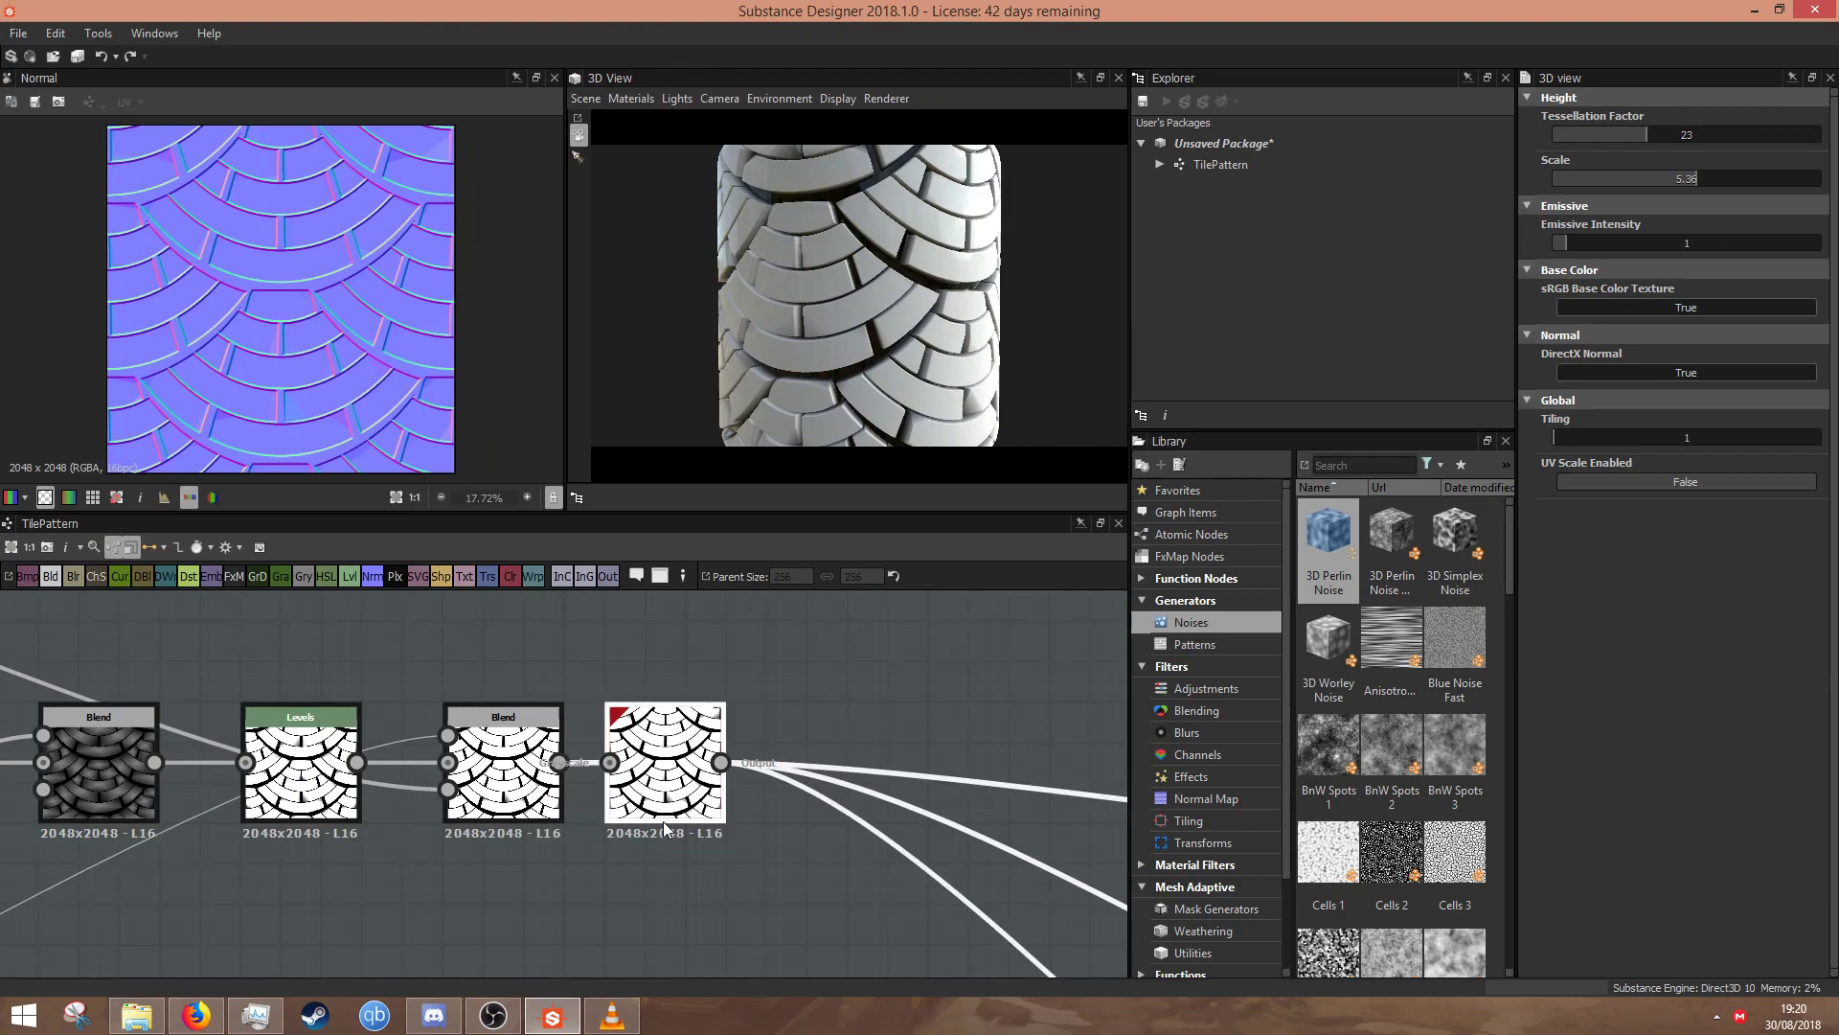
double_click(667, 829)
scroll(906, 354, "up", 4)
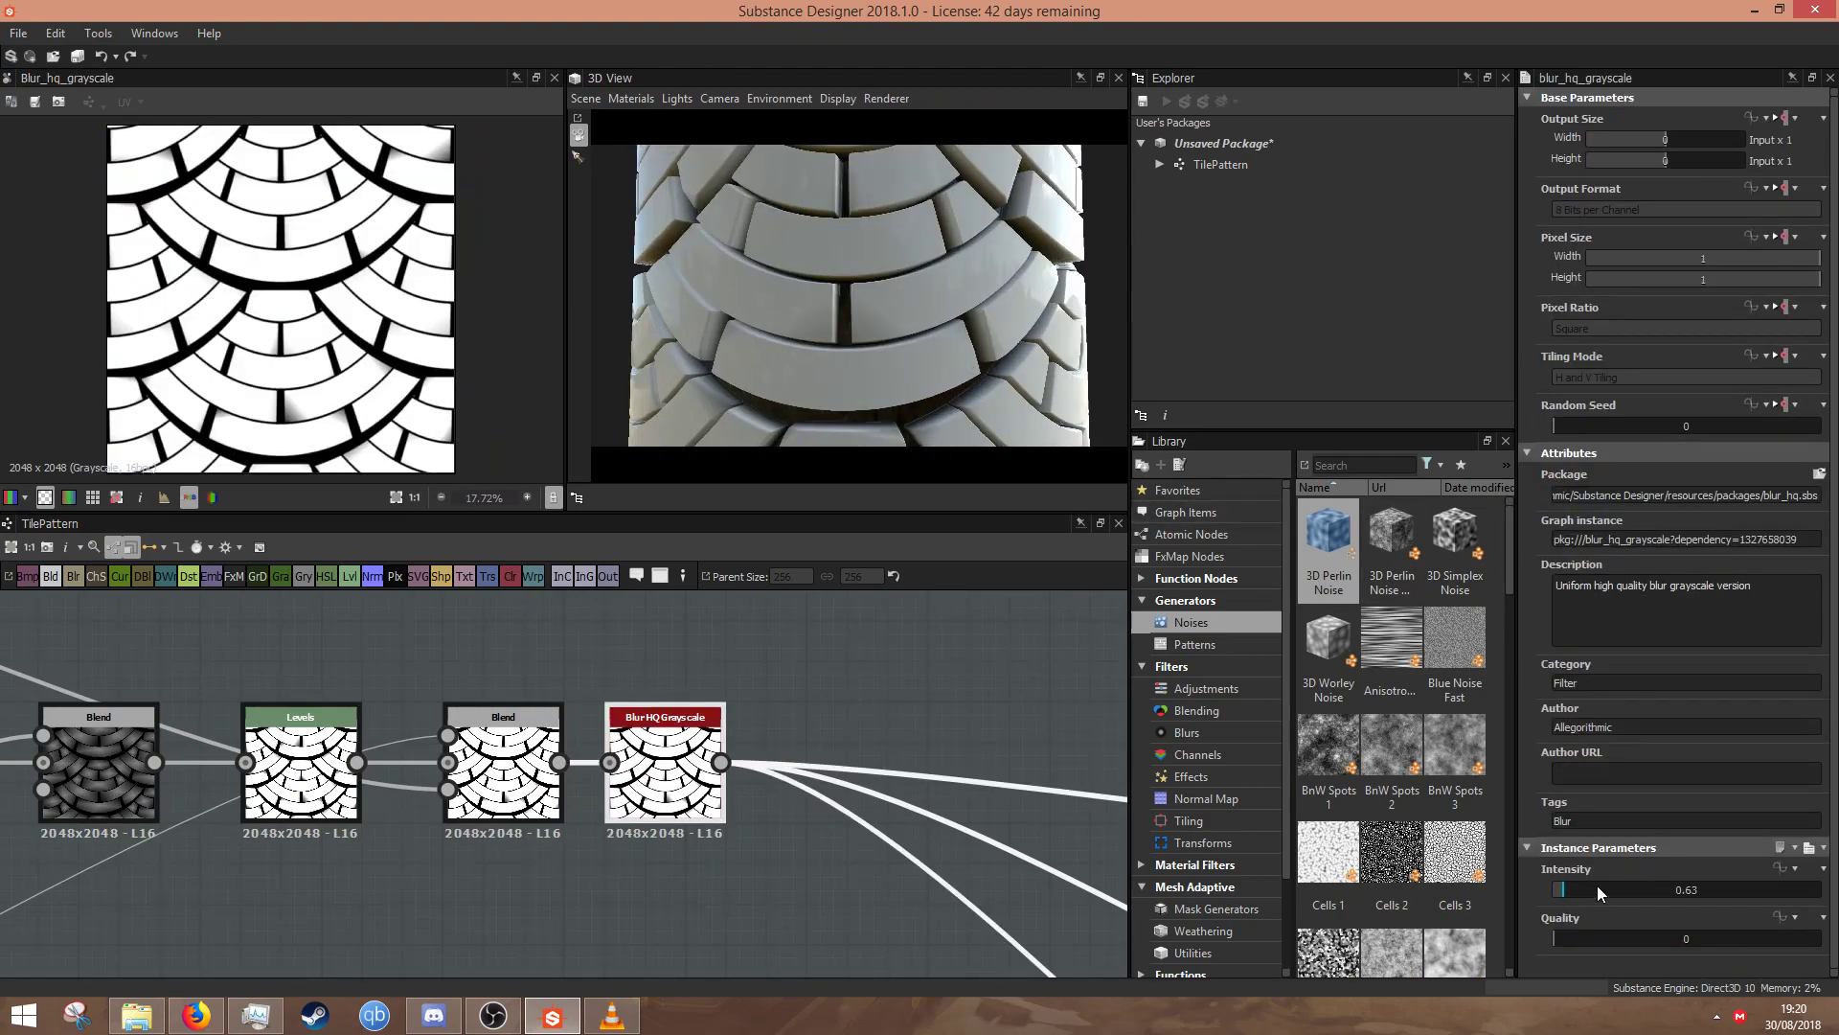
left_click_drag(1567, 887, 1579, 883)
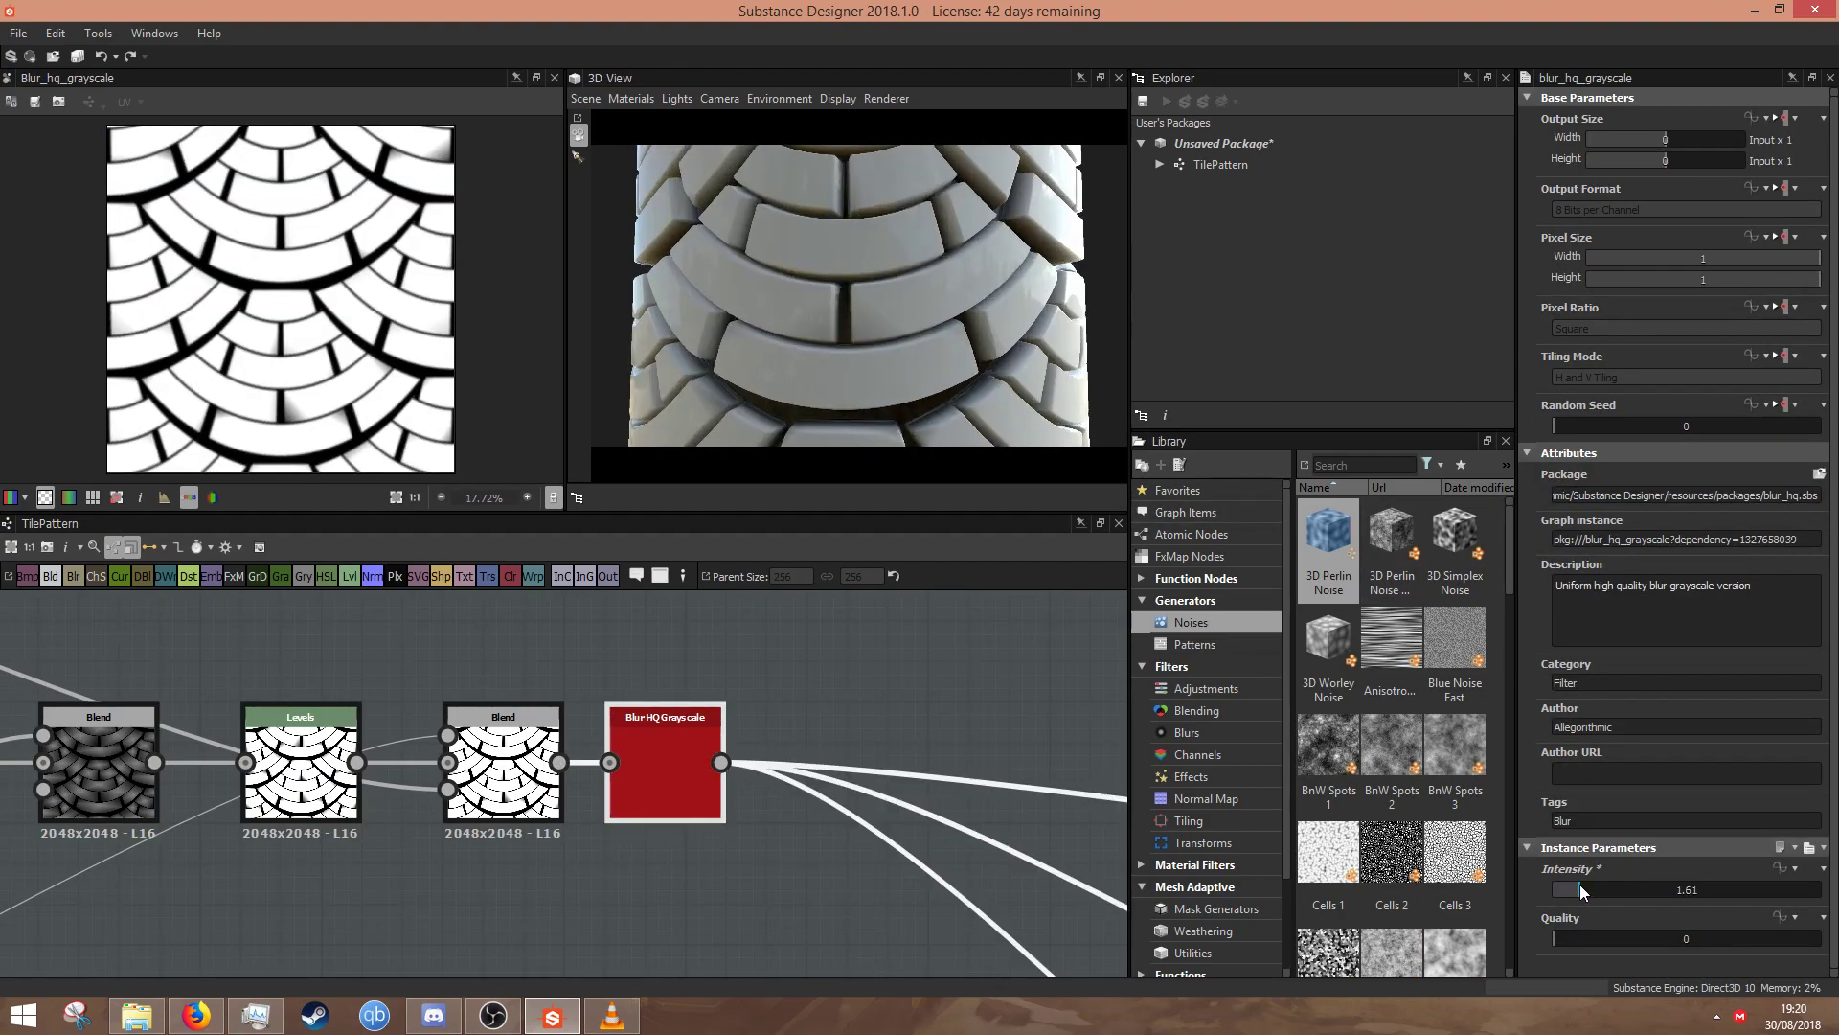
left_click_drag(900, 353, 728, 356)
scroll(893, 314, "down", 1)
scroll(493, 834, "down", 7)
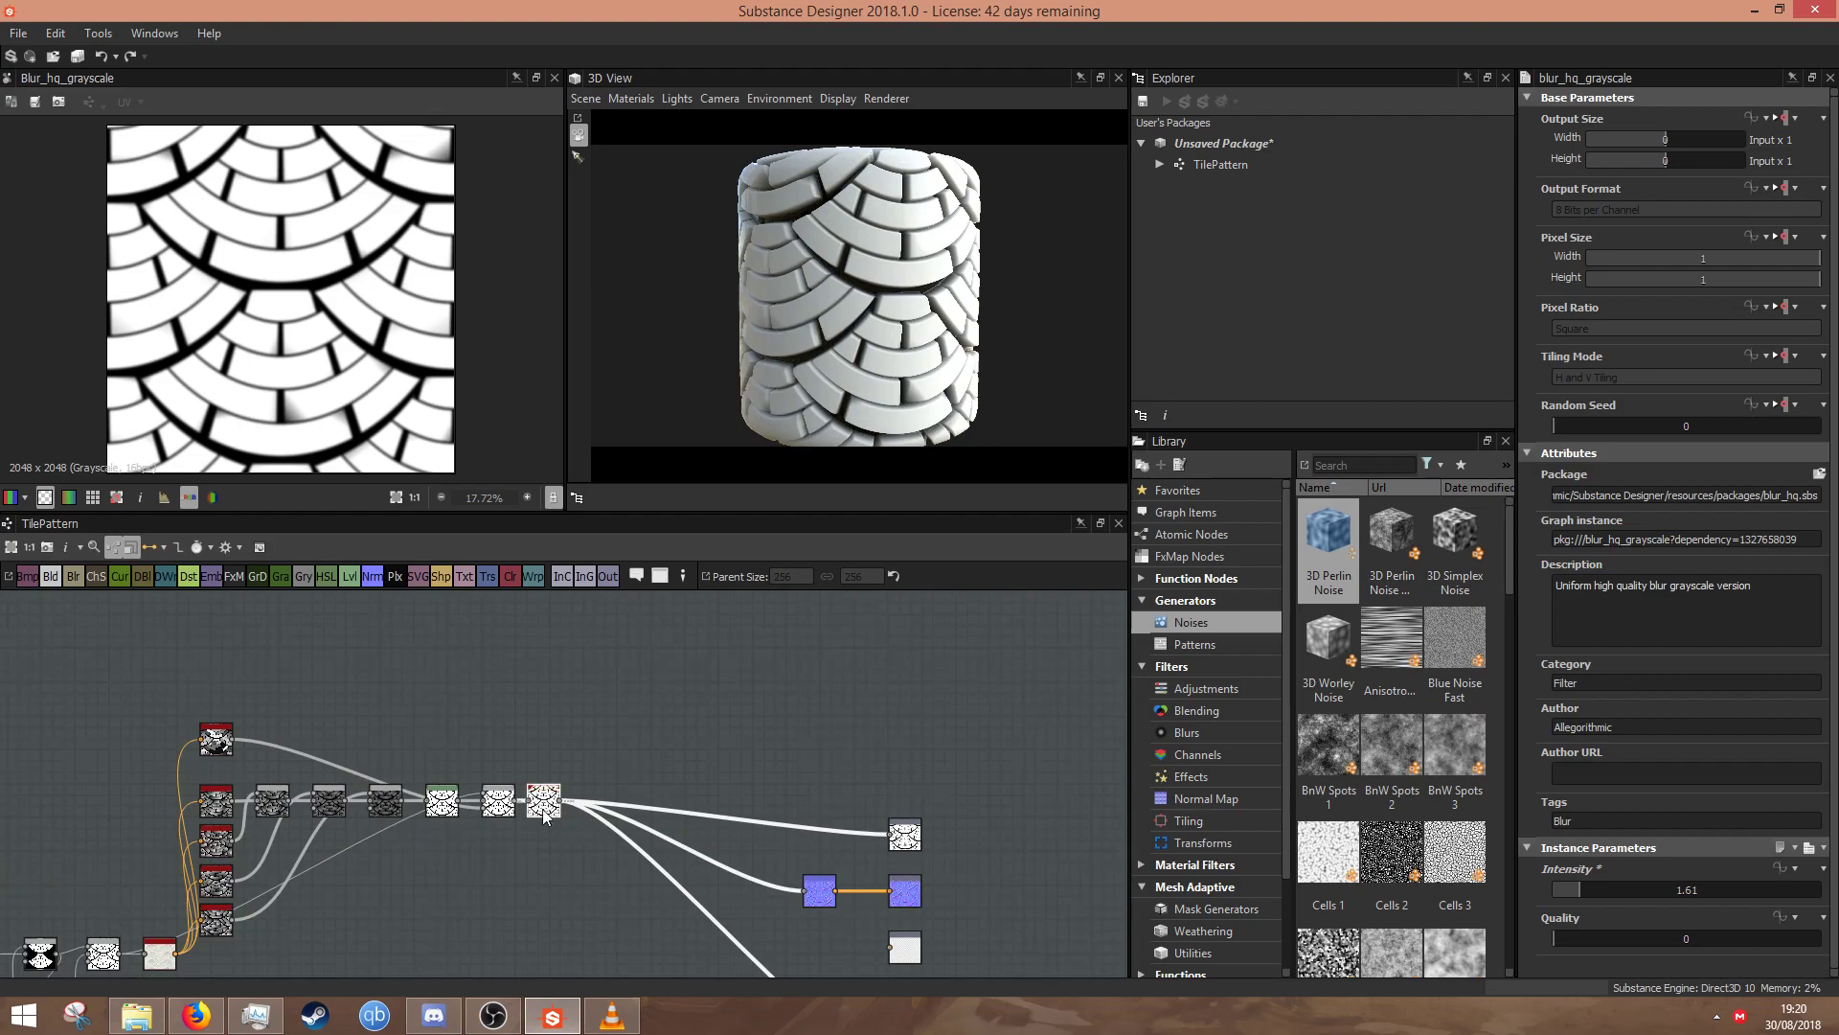
- Move the Blur HQ Grayscale node farther from the last Blend node, leaving room between them, and check the cylinder
scroll(545, 806, "up", 5)
left_click_drag(542, 803, 810, 802)
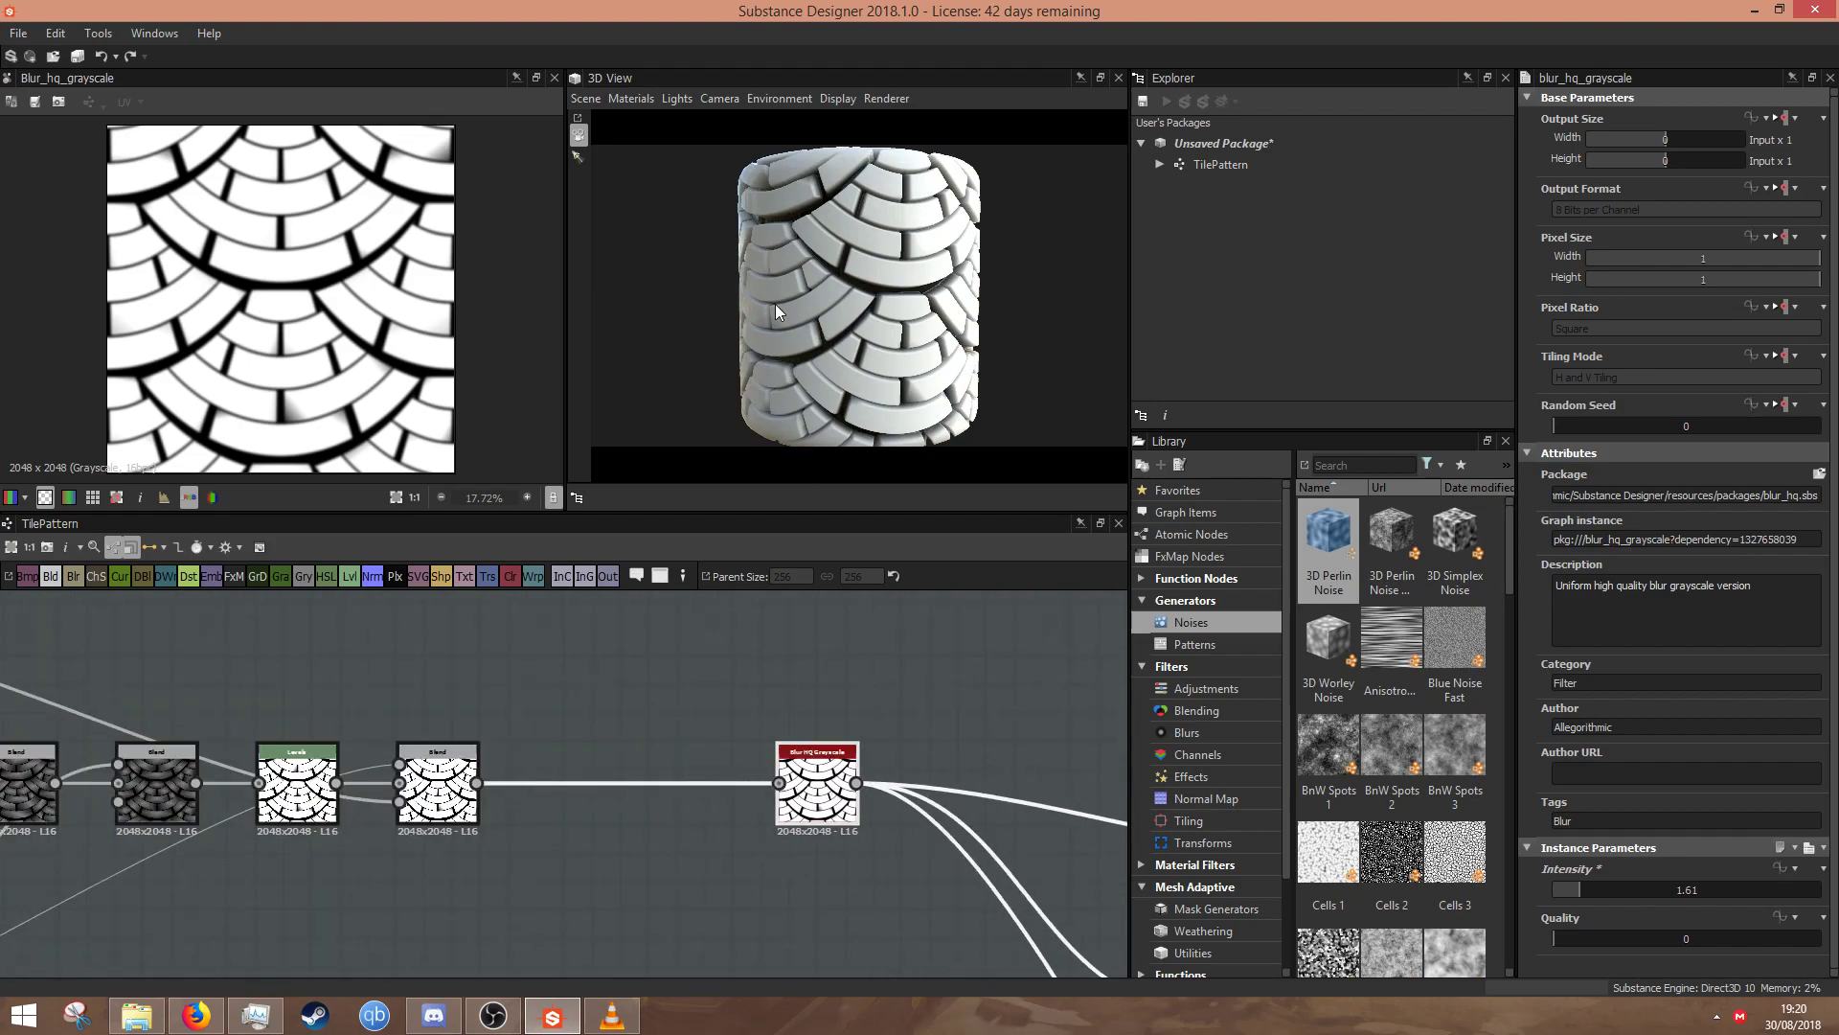
scroll(870, 314, "down", 2)
left_click_drag(870, 314, 805, 331)
scroll(805, 330, "up", 2)
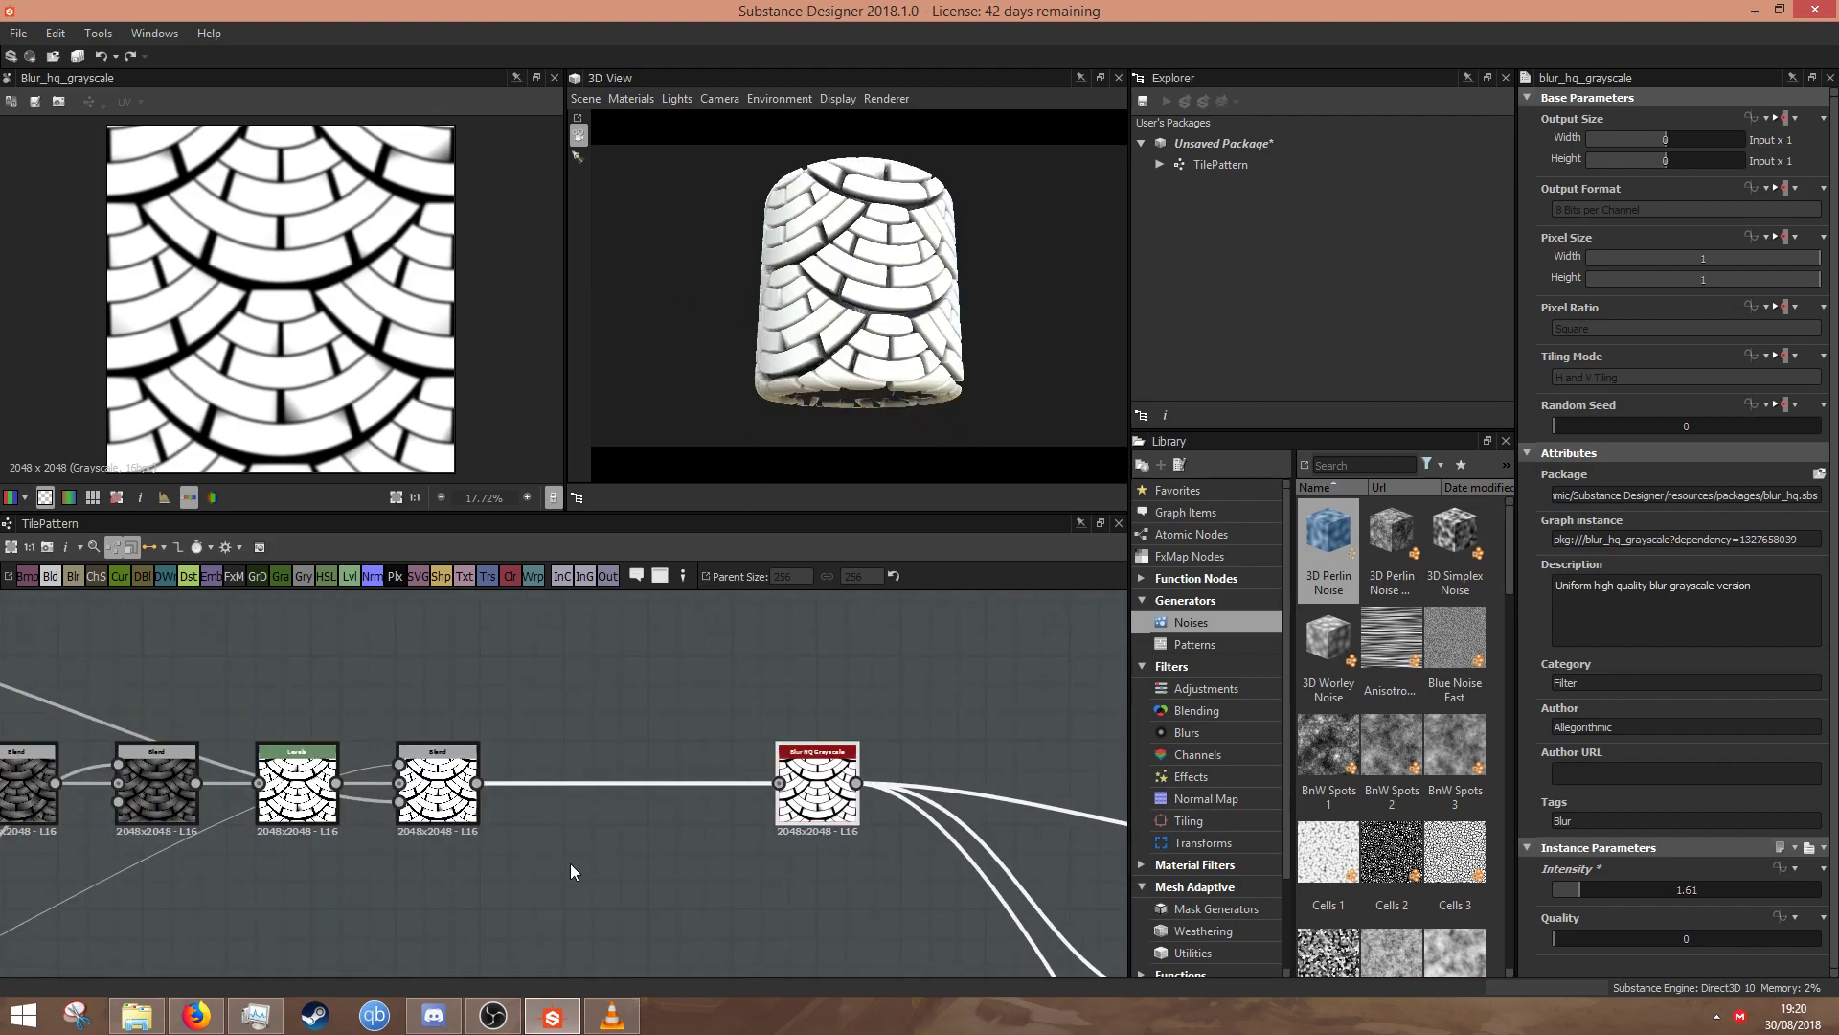
- Insert a new Blend node between the last Blend node and the Blur HQ Grayscale node
middle_click_drag(571, 864, 1031, 770)
scroll(858, 709, "up", 1)
left_click(877, 687)
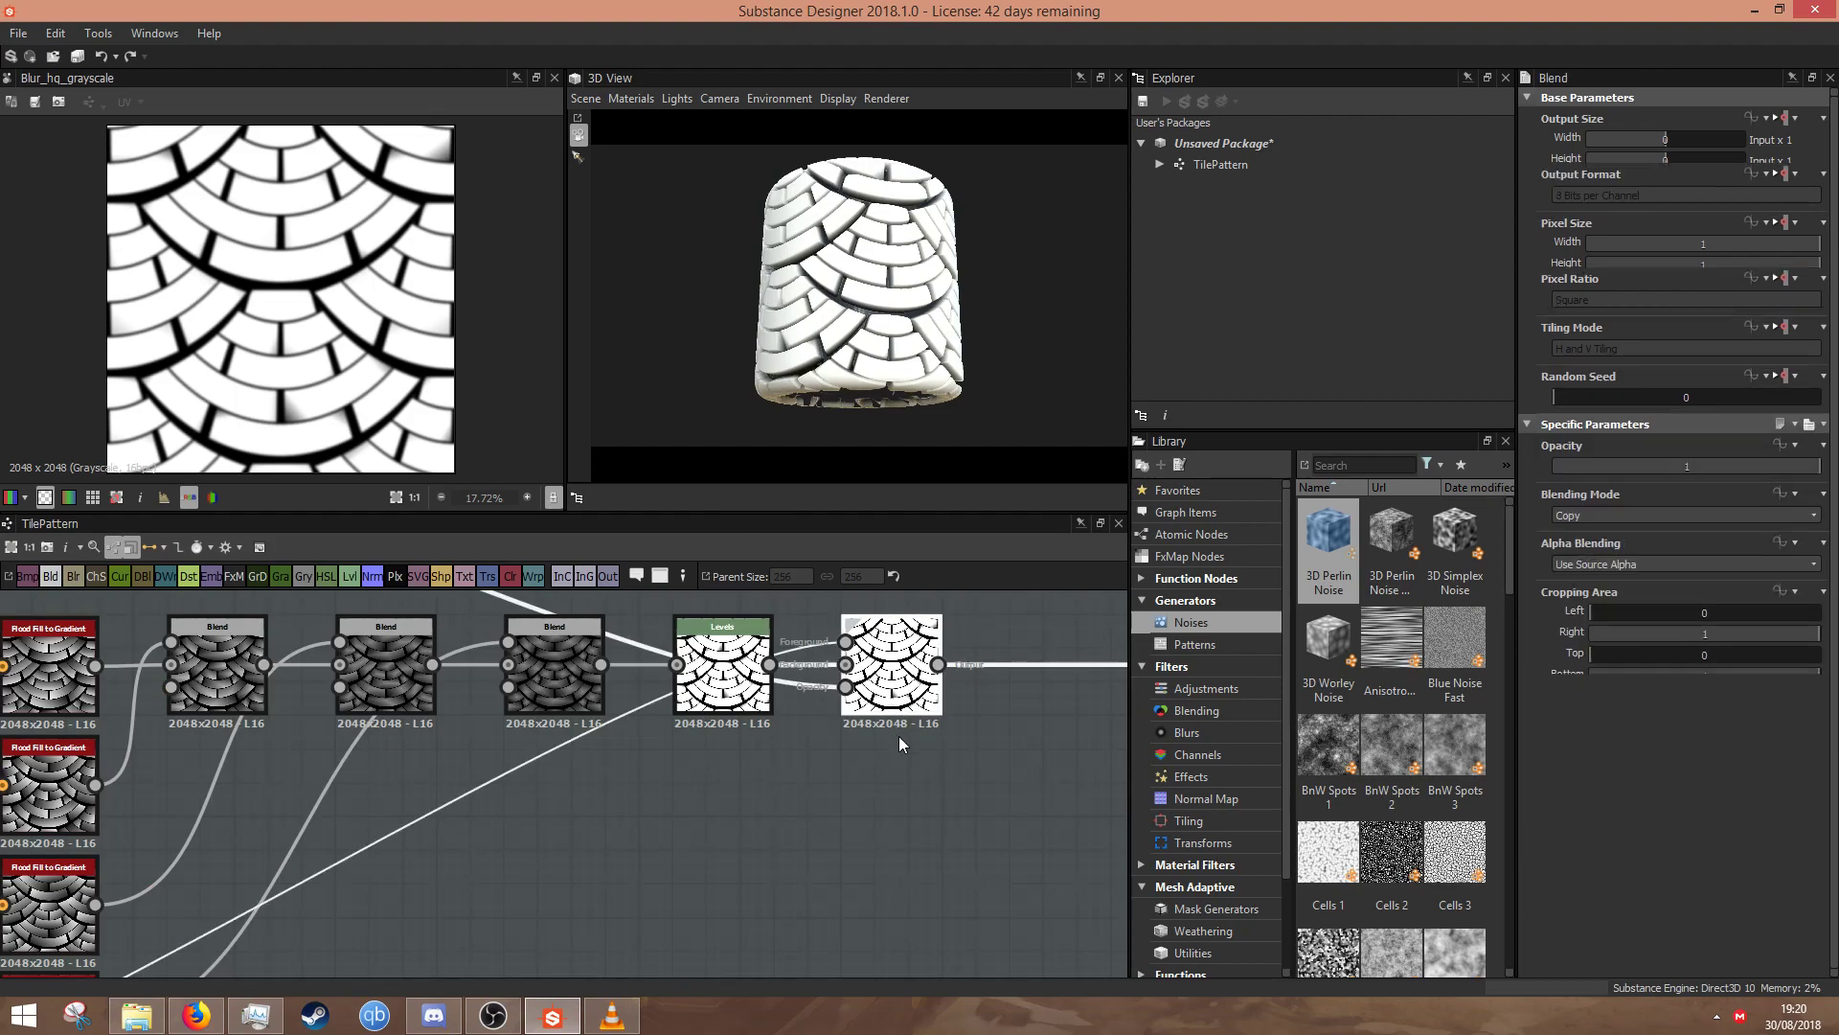
scroll(898, 738, "down", 3)
middle_click_drag(872, 810, 732, 858)
key("space")
left_click(772, 441)
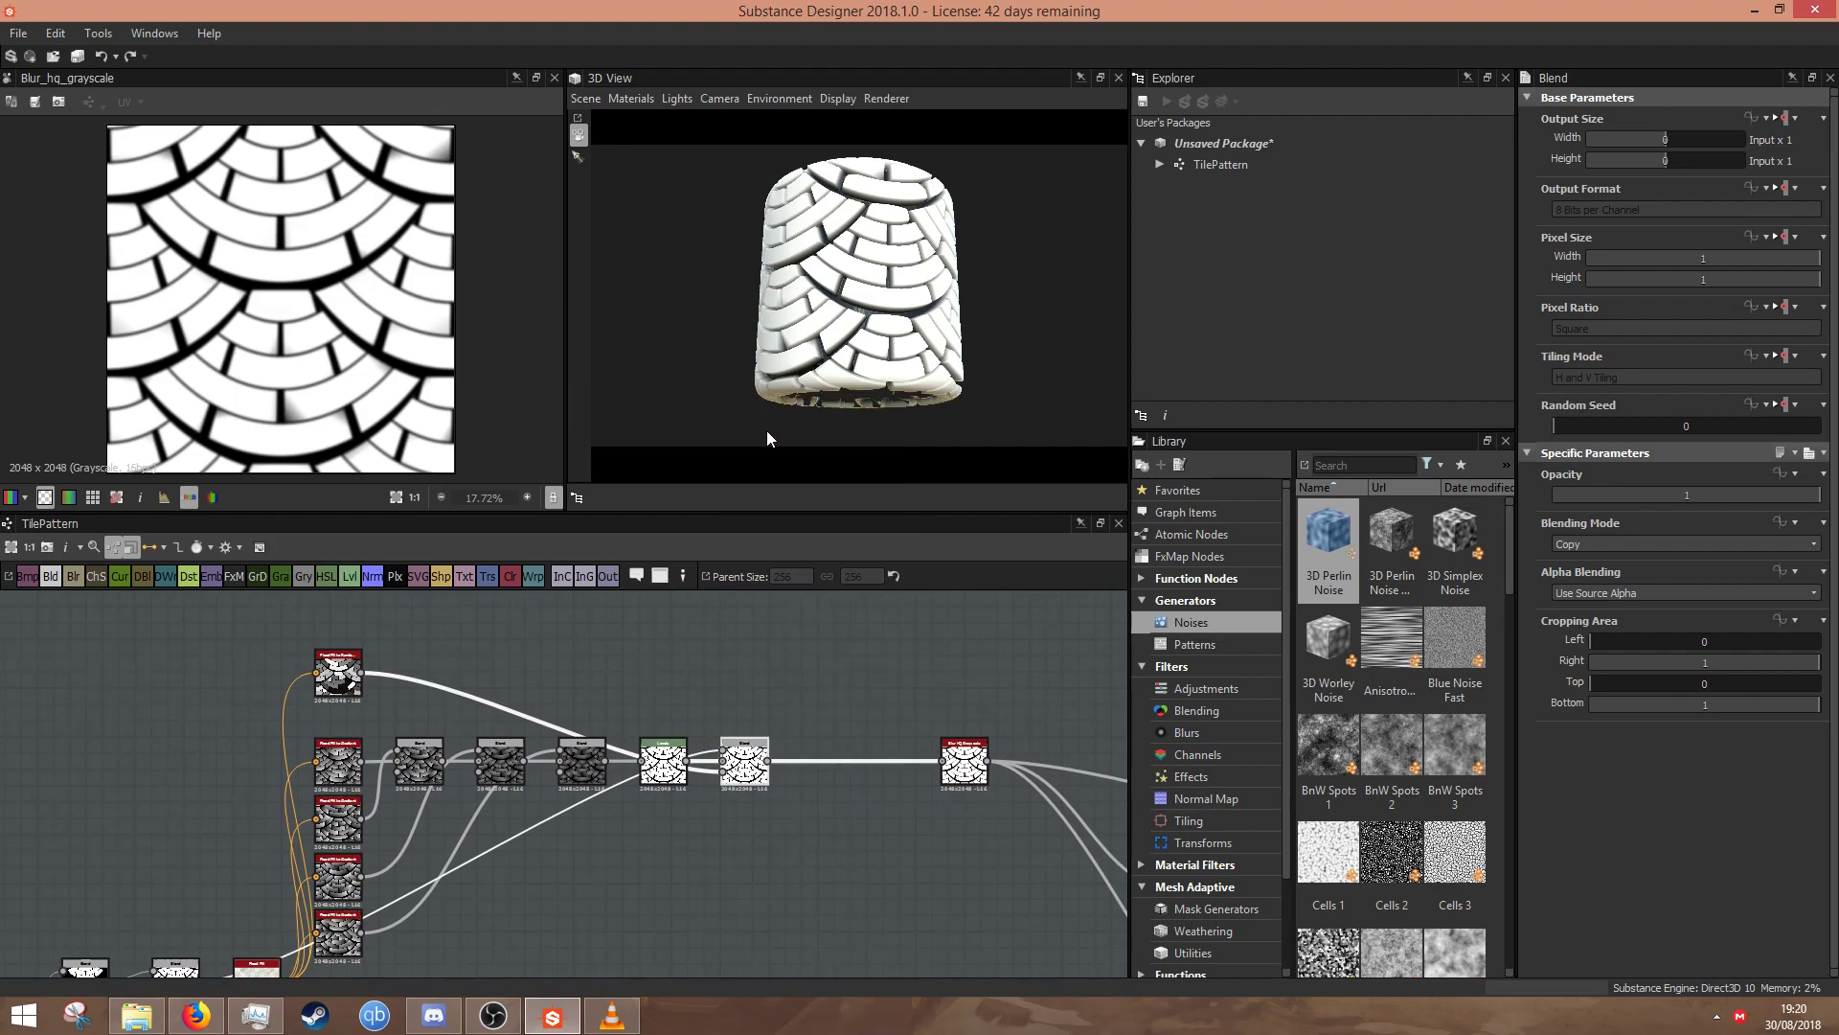
- Connect the lowest Flood Fill to Gradient node's output to the new Blend node
middle_click_drag(613, 929, 617, 859)
middle_click_drag(415, 947, 470, 820)
left_click(427, 749)
middle_click_drag(427, 749, 277, 895)
left_click_drag(285, 885, 734, 700)
left_click(734, 699)
- Compare the 2D previews of the lowest Flood Fill to Gradient node, the preceding Blend and the new Blend
left_click(681, 728)
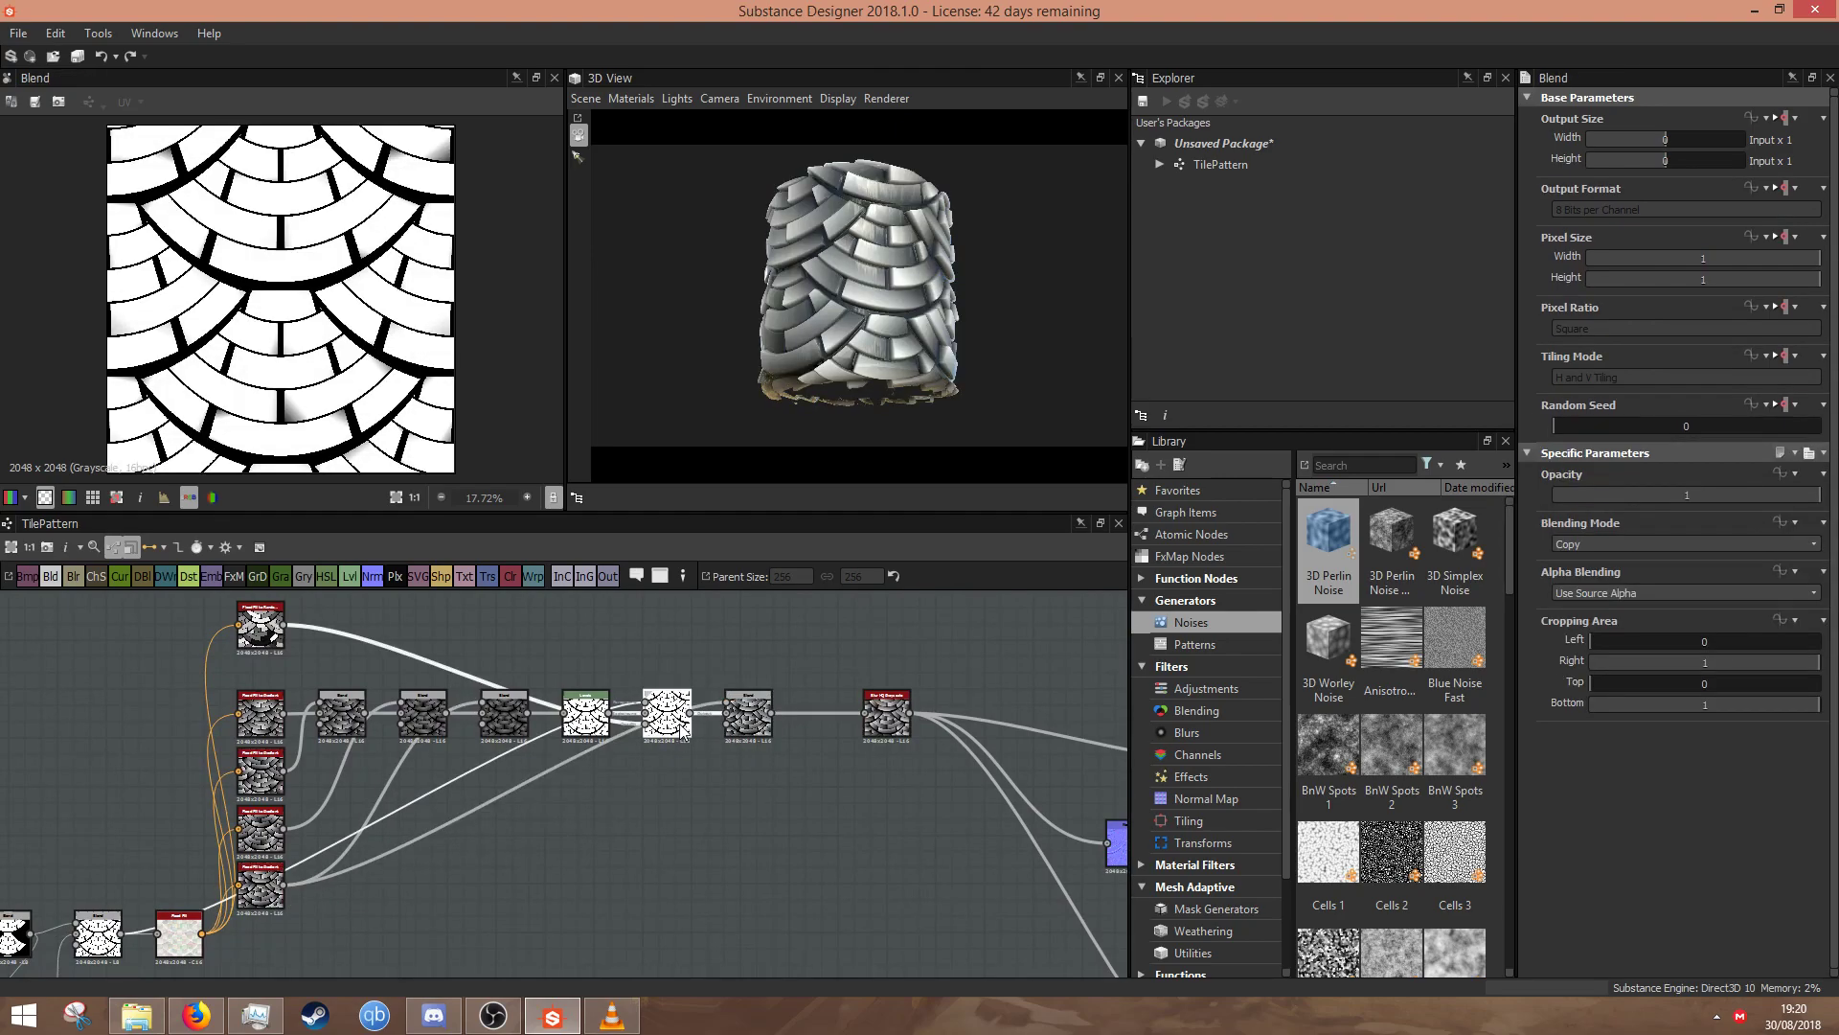
left_click(257, 905)
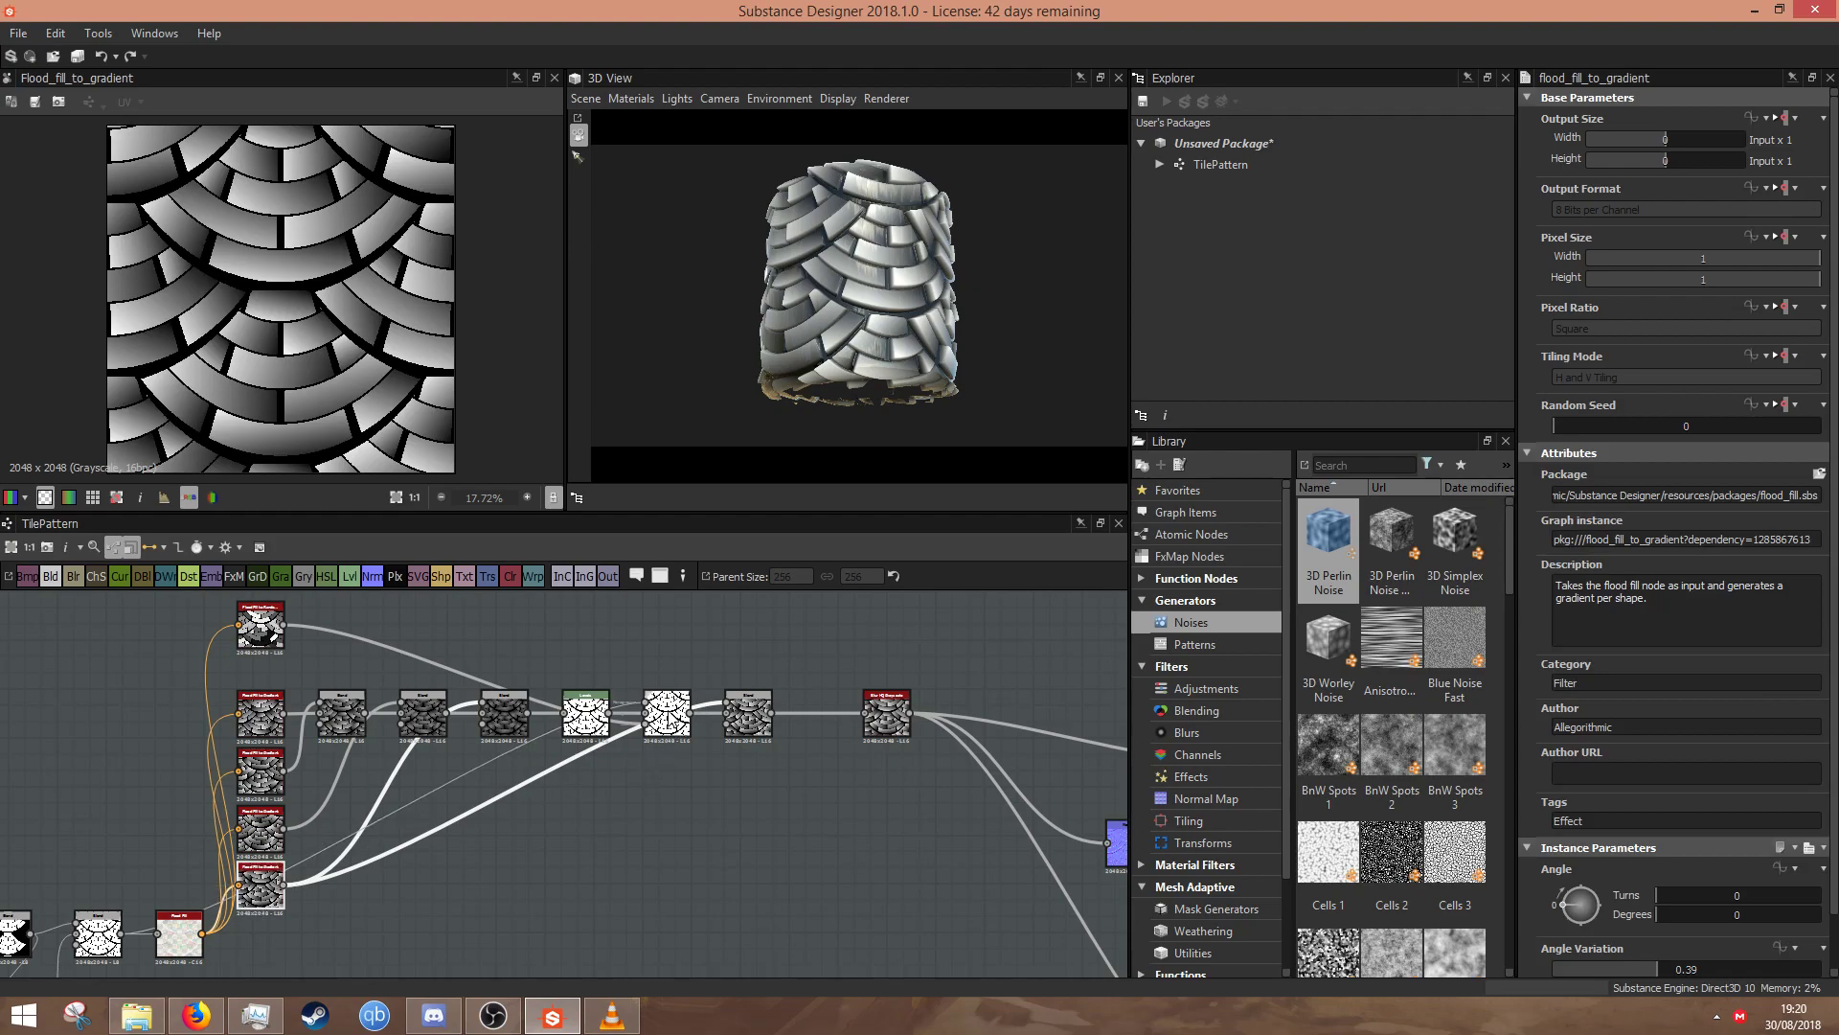
left_click(656, 714)
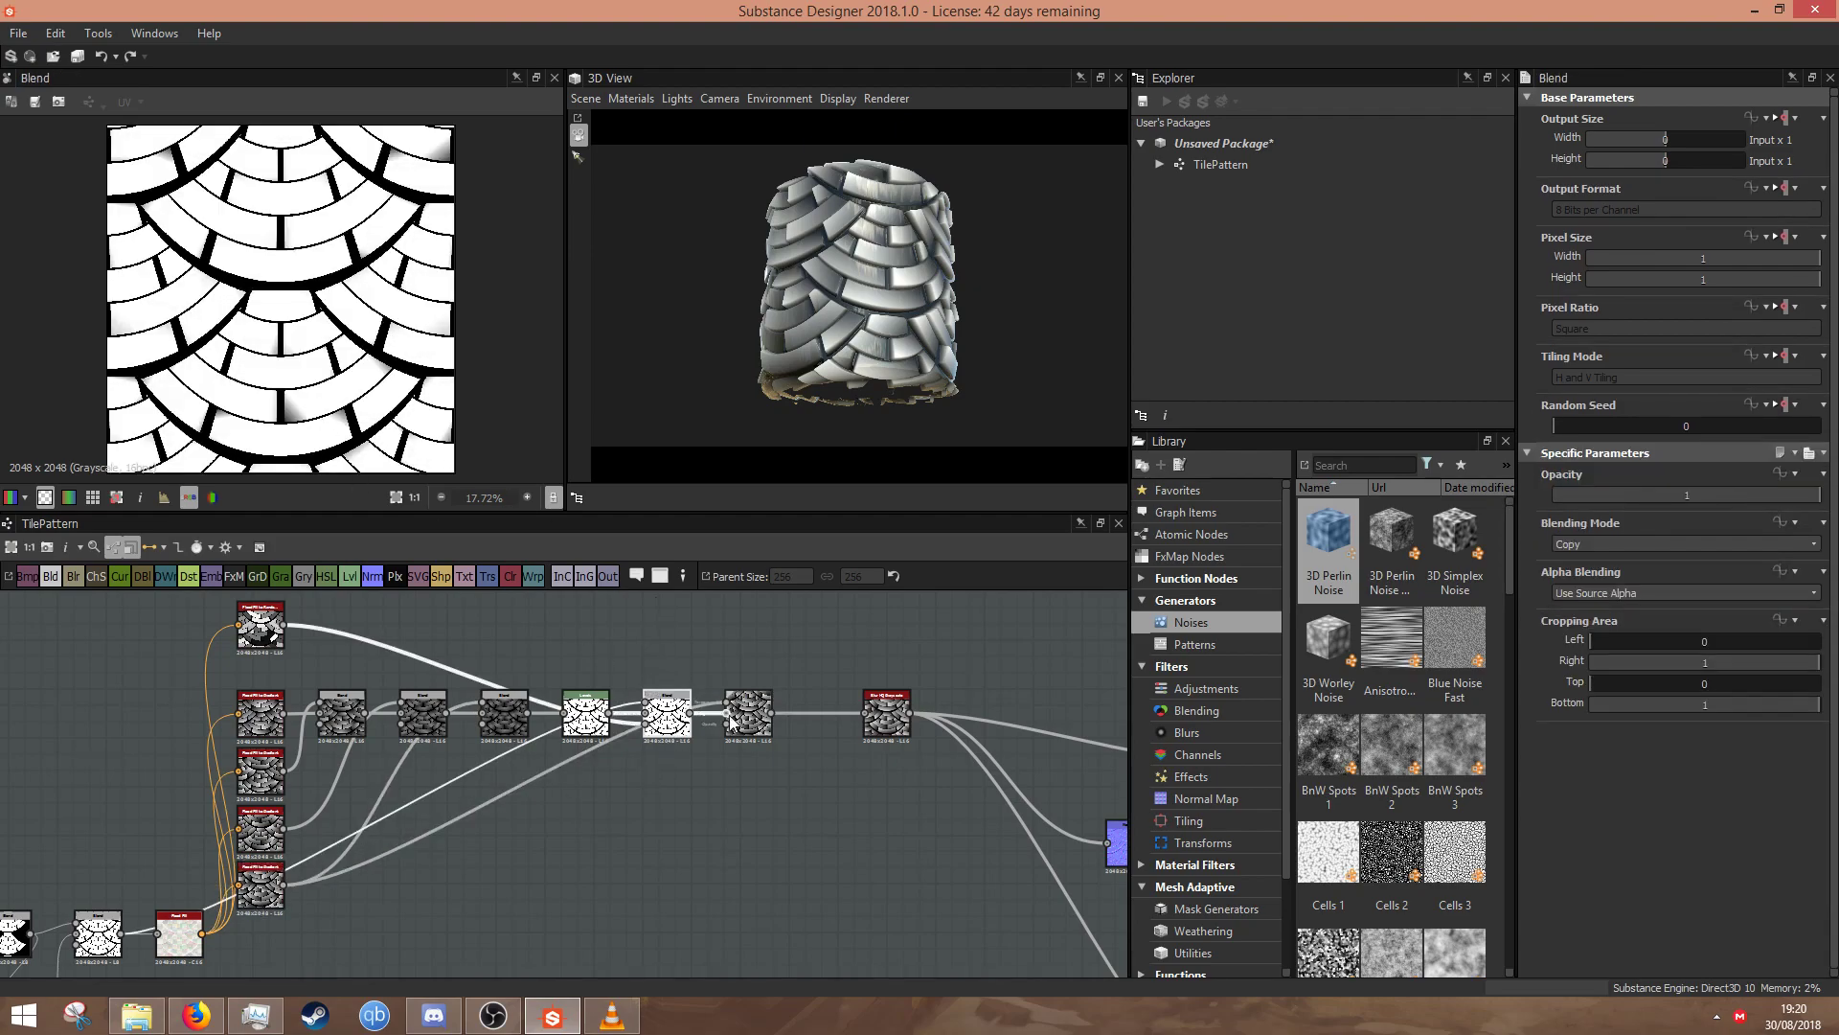
left_click(752, 718)
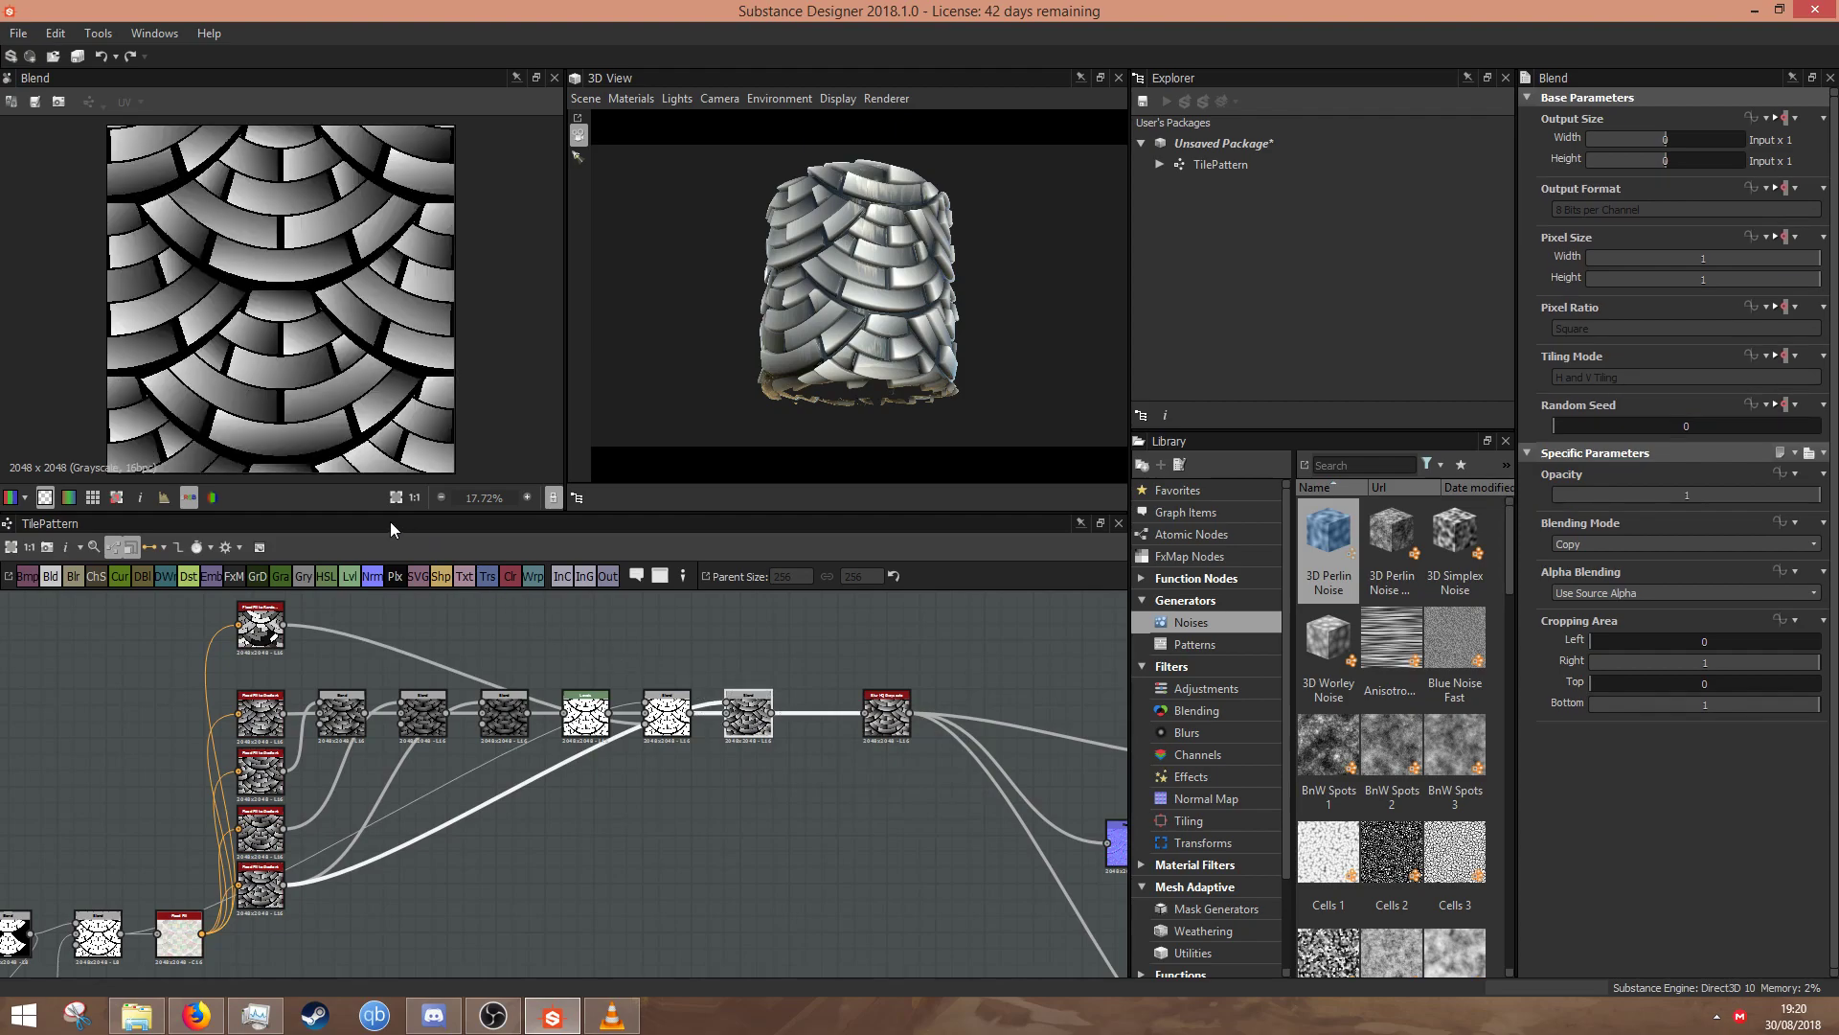
- Set the new Blend node's opacity to 0.56 and inspect the sloped tiles on the cylinder
left_click_drag(1744, 498, 1624, 509)
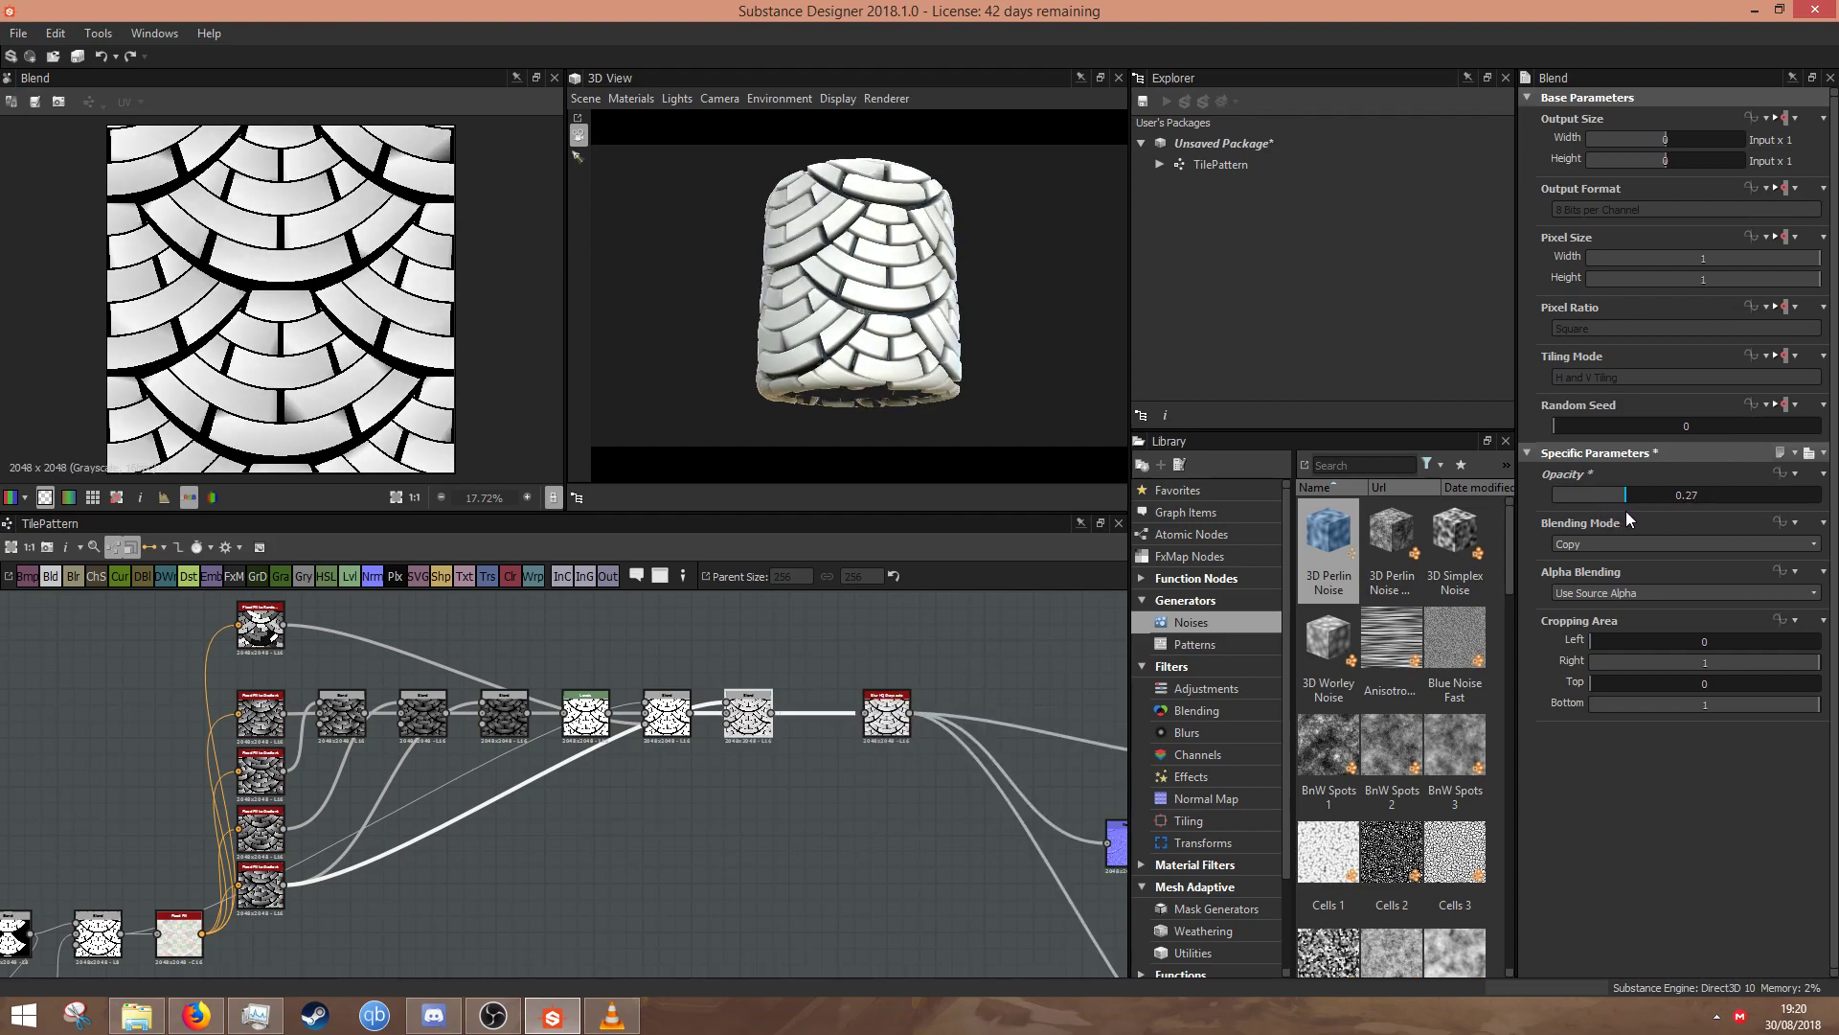
left_click_drag(867, 364, 802, 321)
scroll(859, 251, "up", 3)
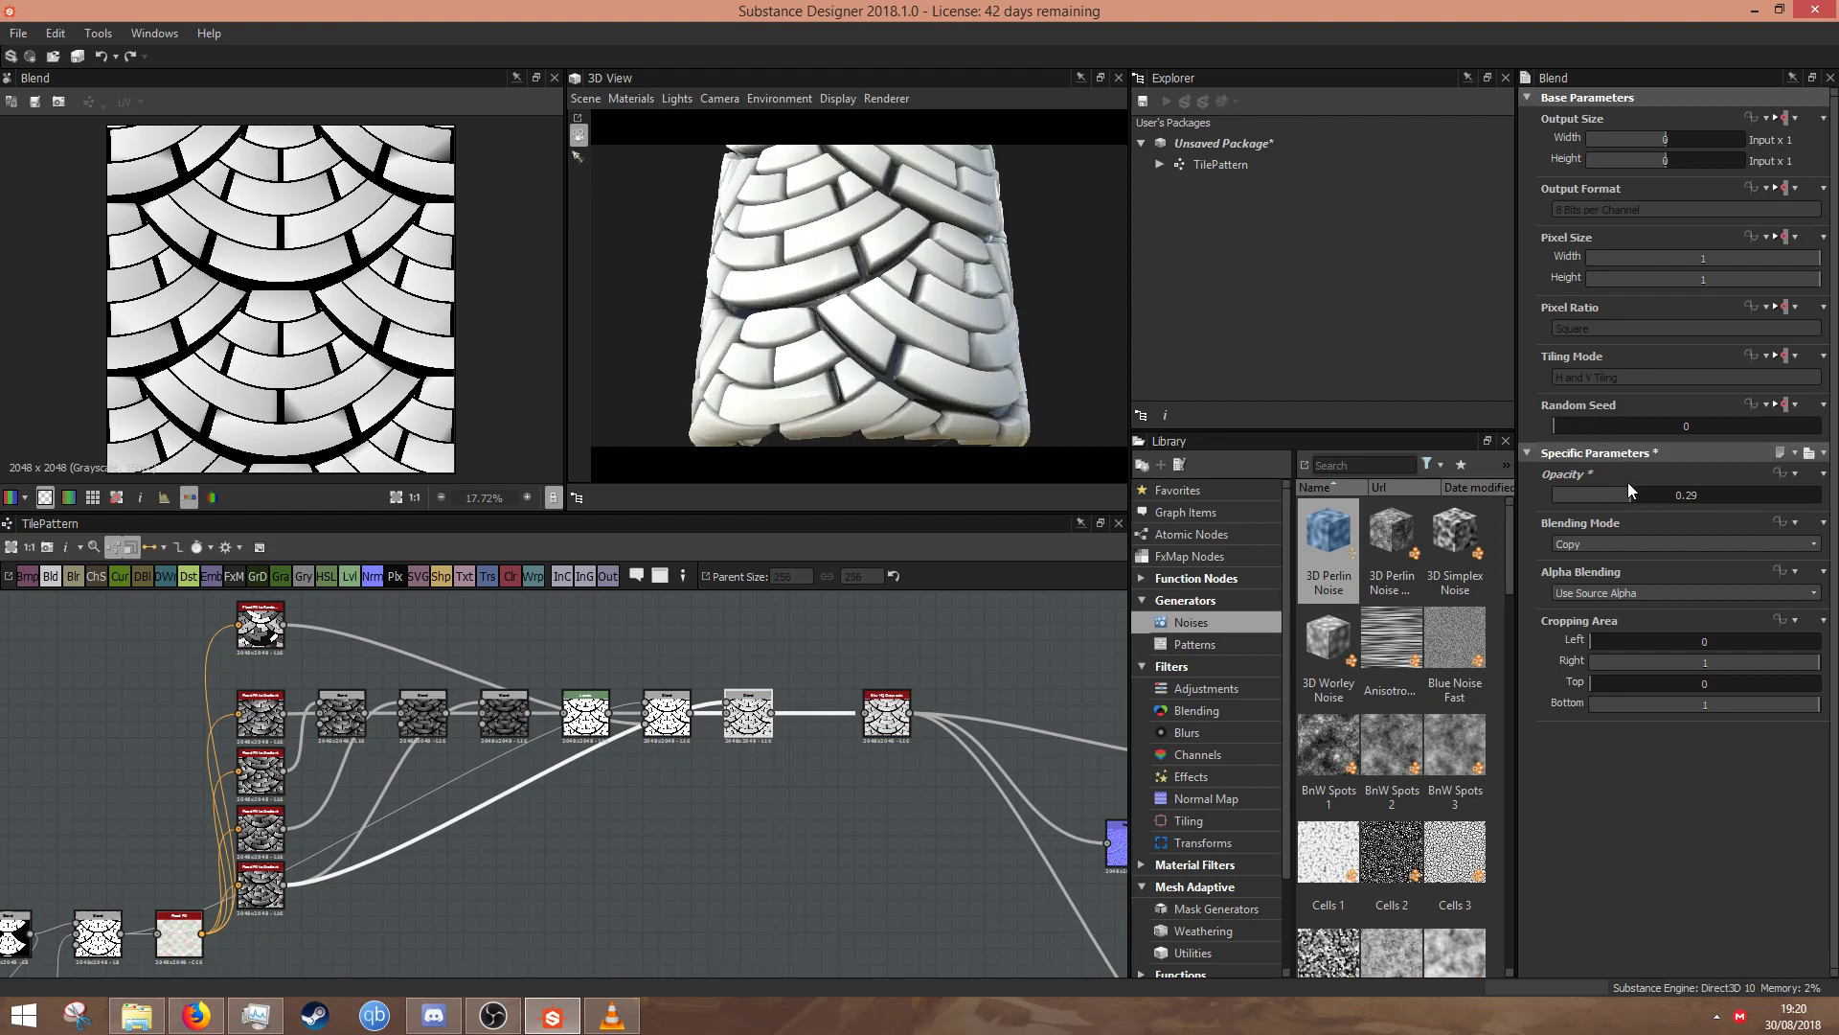
left_click_drag(1629, 491, 1704, 496)
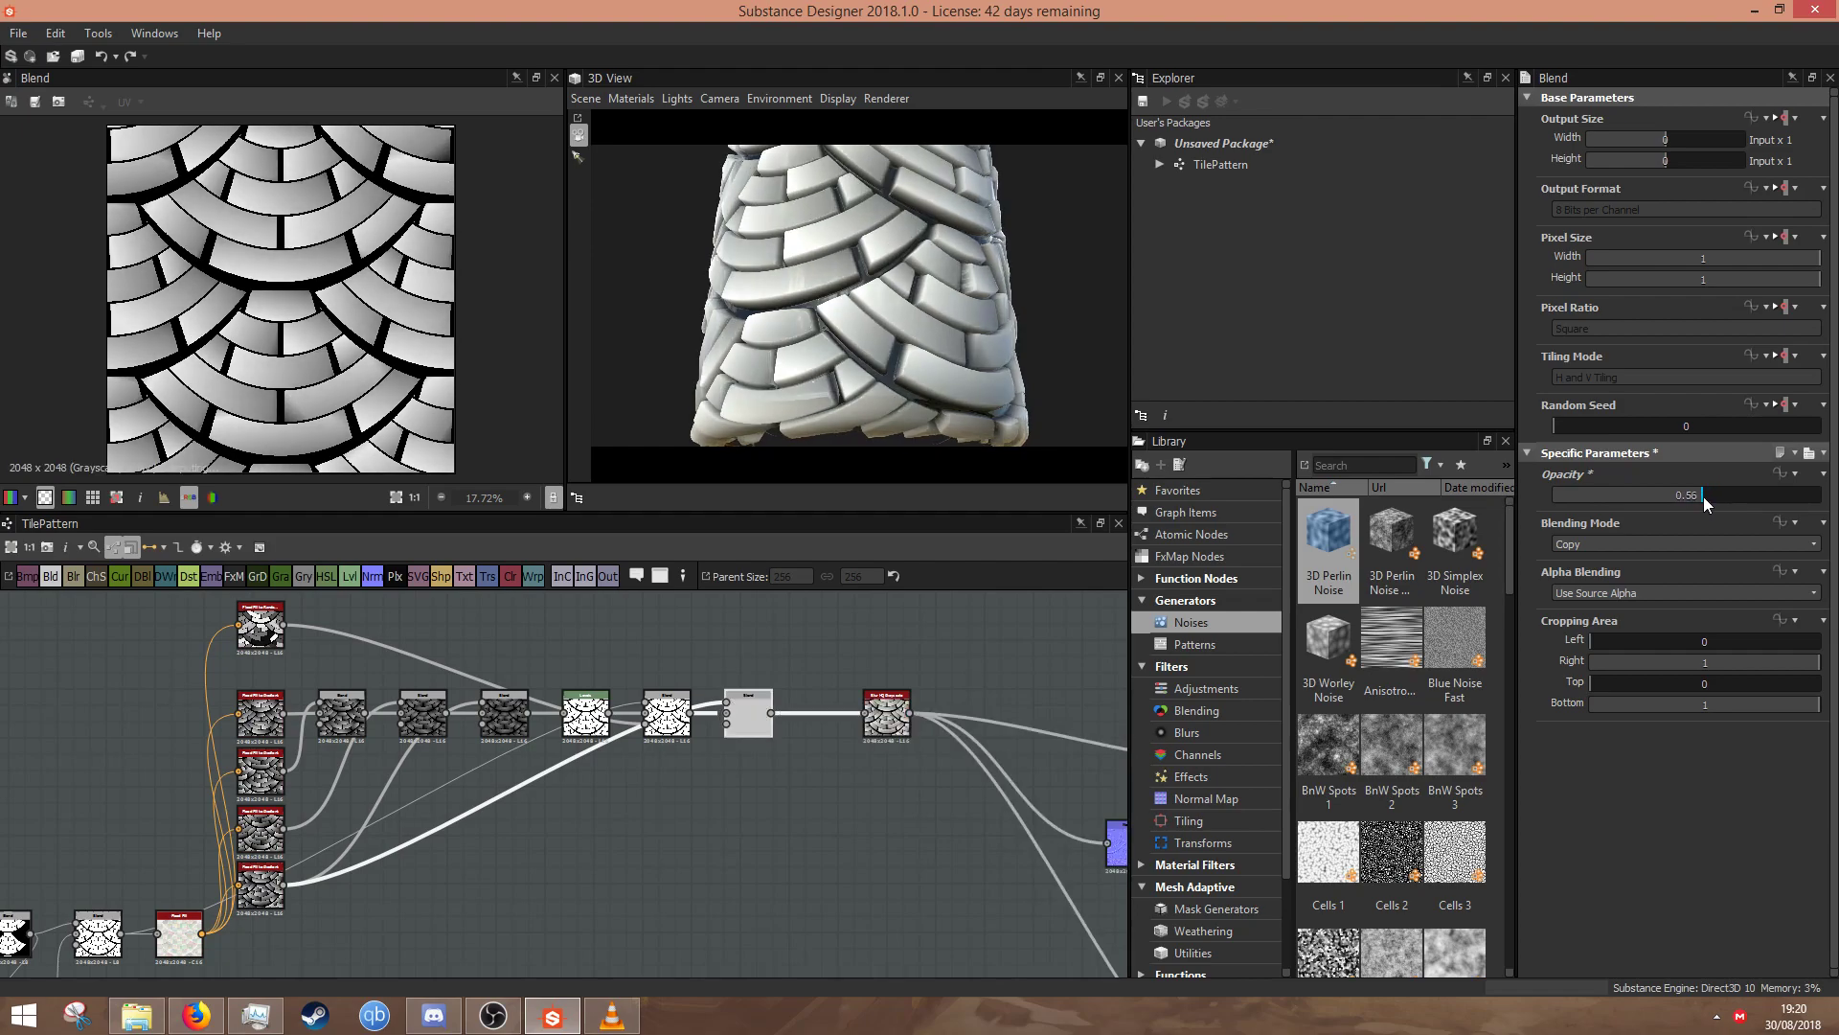
scroll(837, 314, "down", 3)
left_click_drag(837, 314, 874, 293)
scroll(900, 313, "down", 2)
scroll(899, 320, "down", 2)
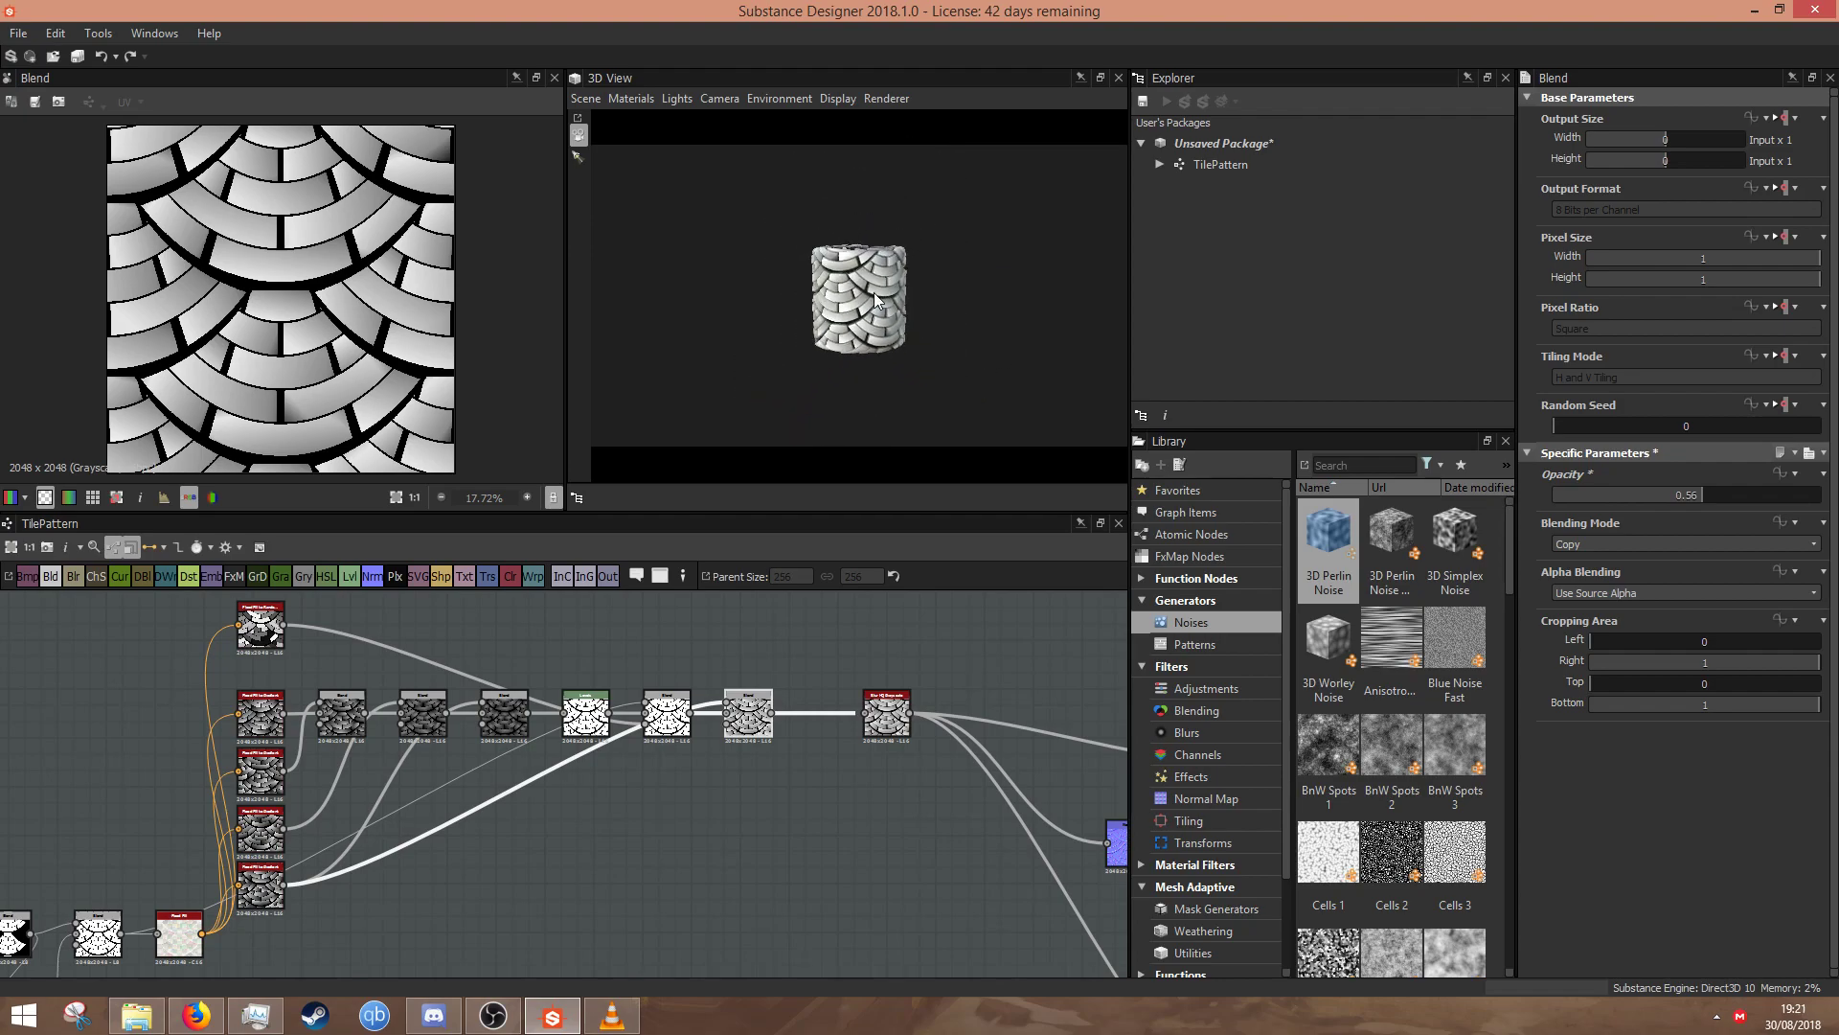
scroll(746, 821, "down", 3)
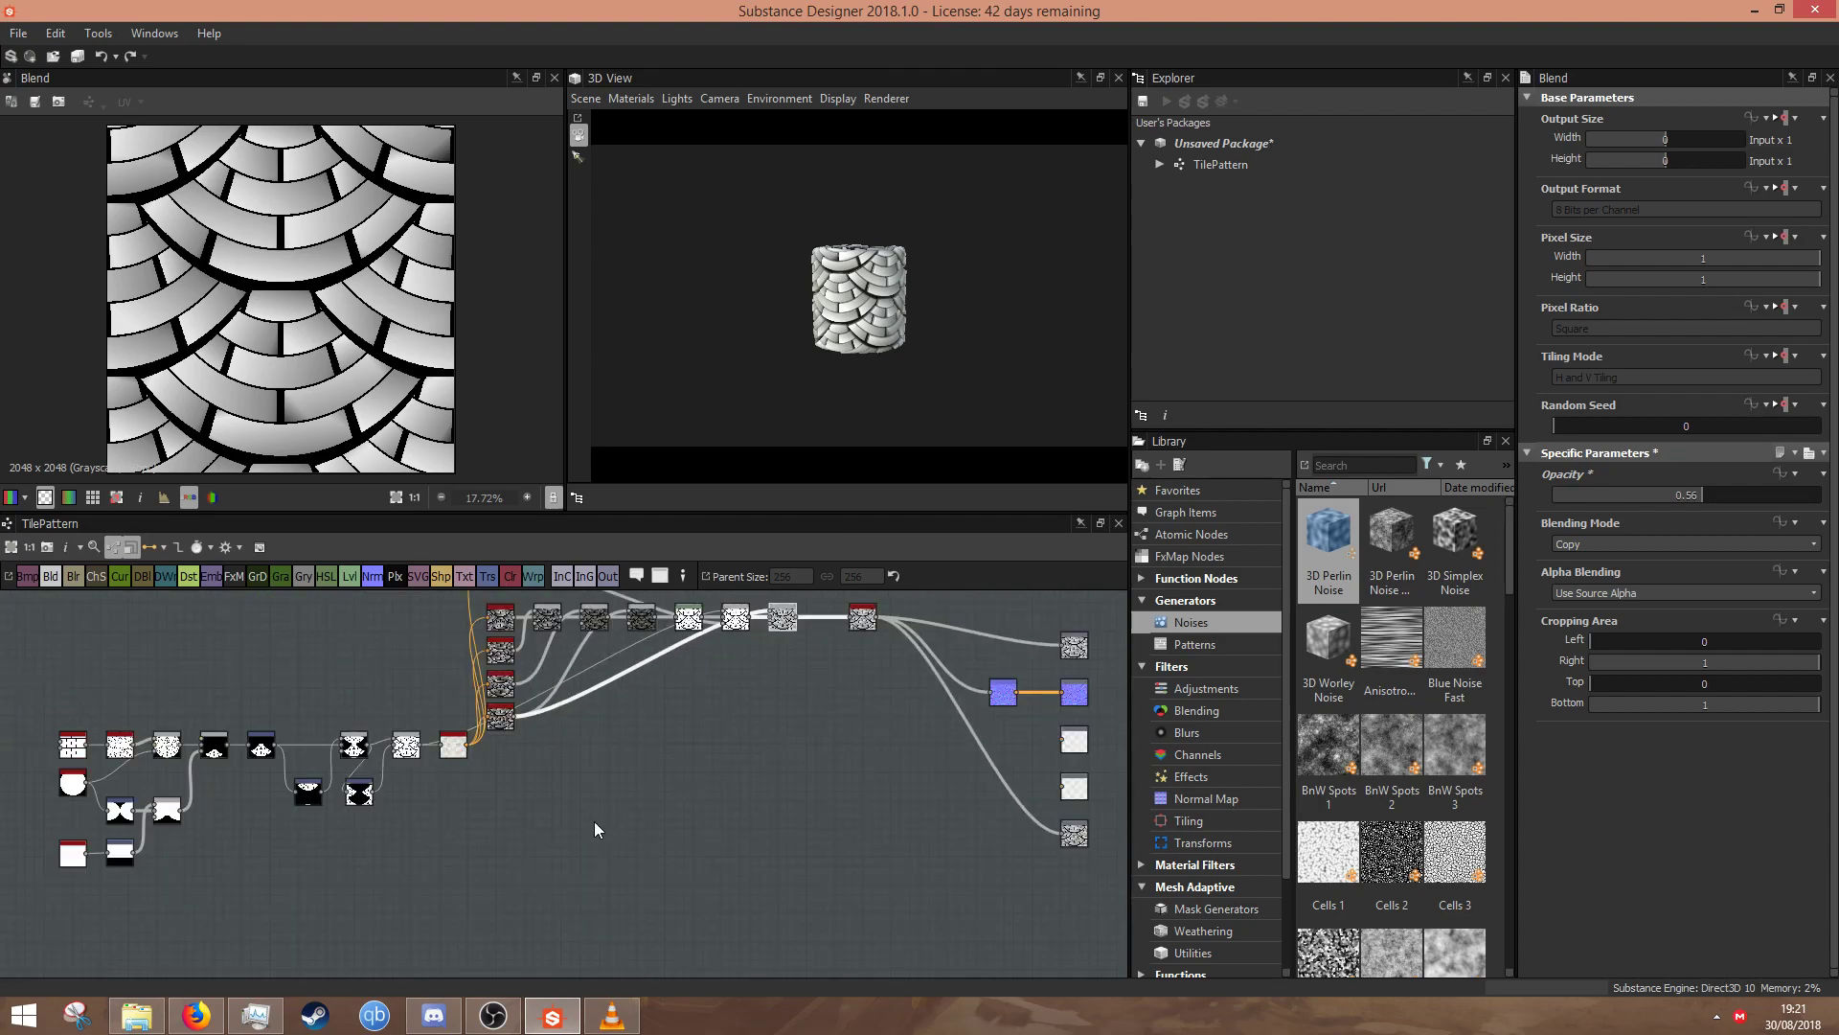
key("space")
type("ca")
key("BackSpace")
key("BackSpace")
left_click(483, 896)
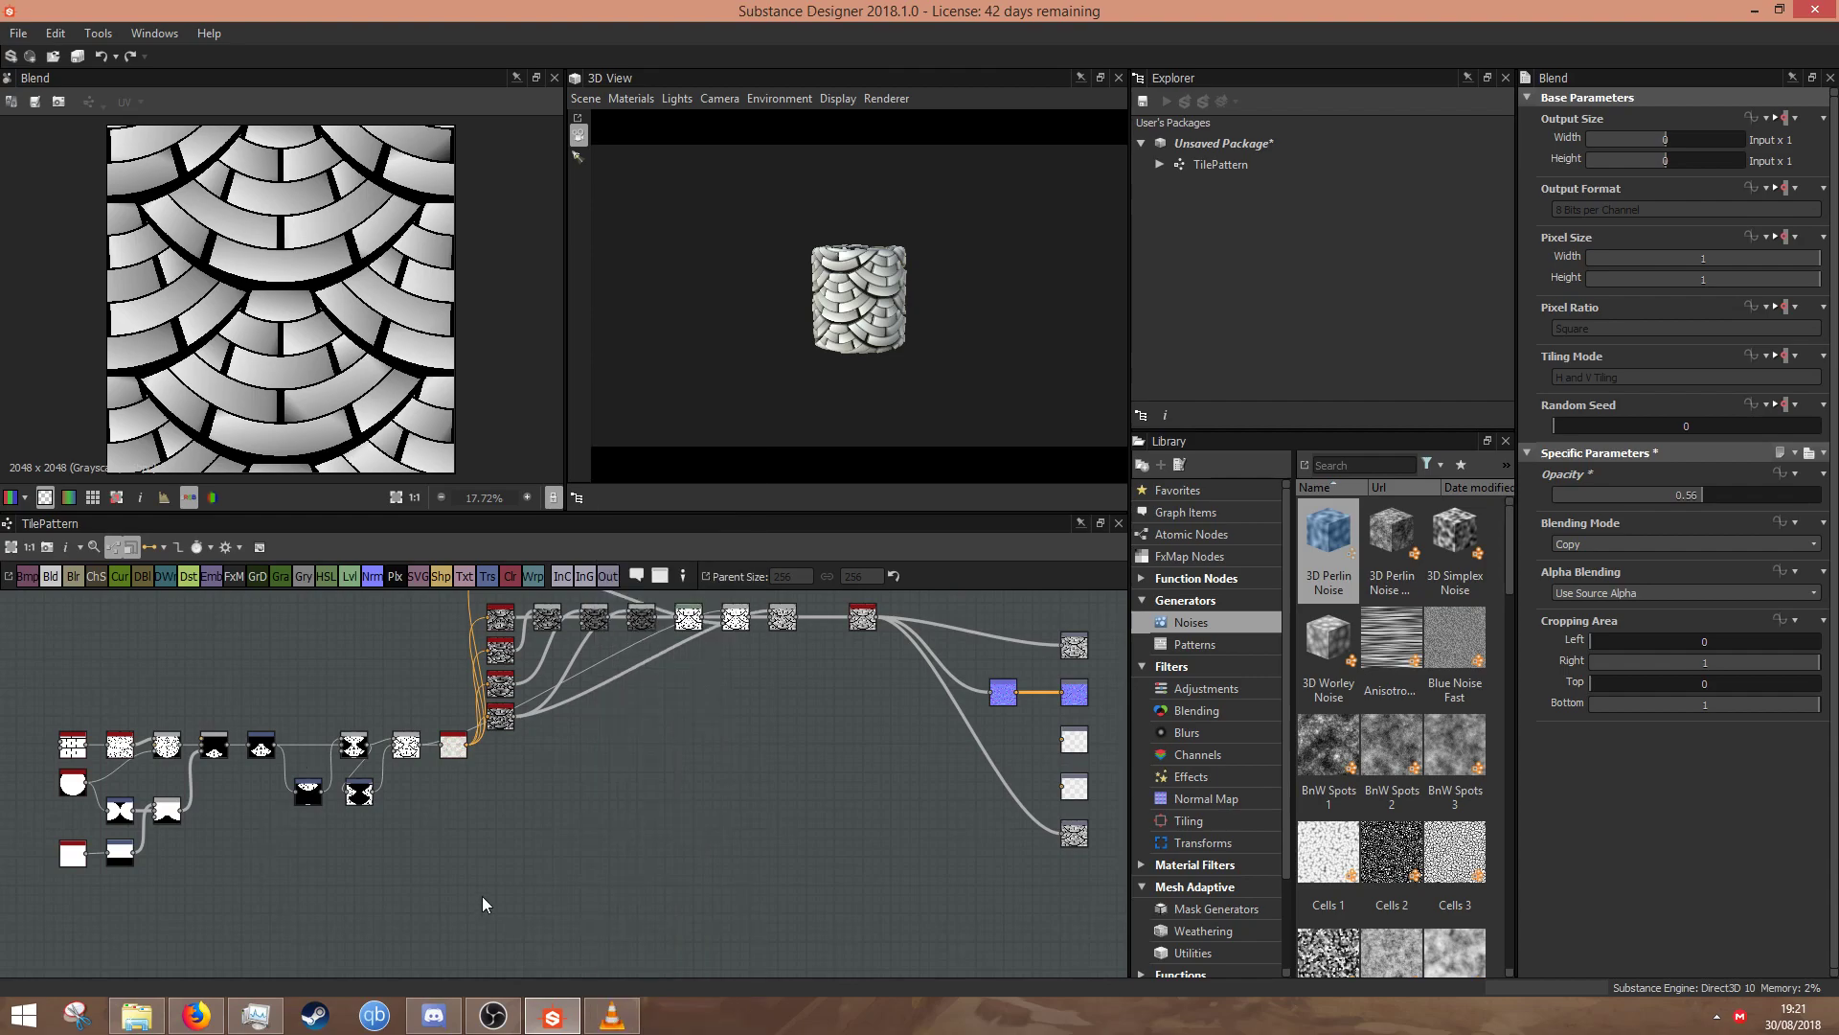
- Add a Cells 4 noise node in the empty area below the graph and set its scale to 7
key("space")
type("ce")
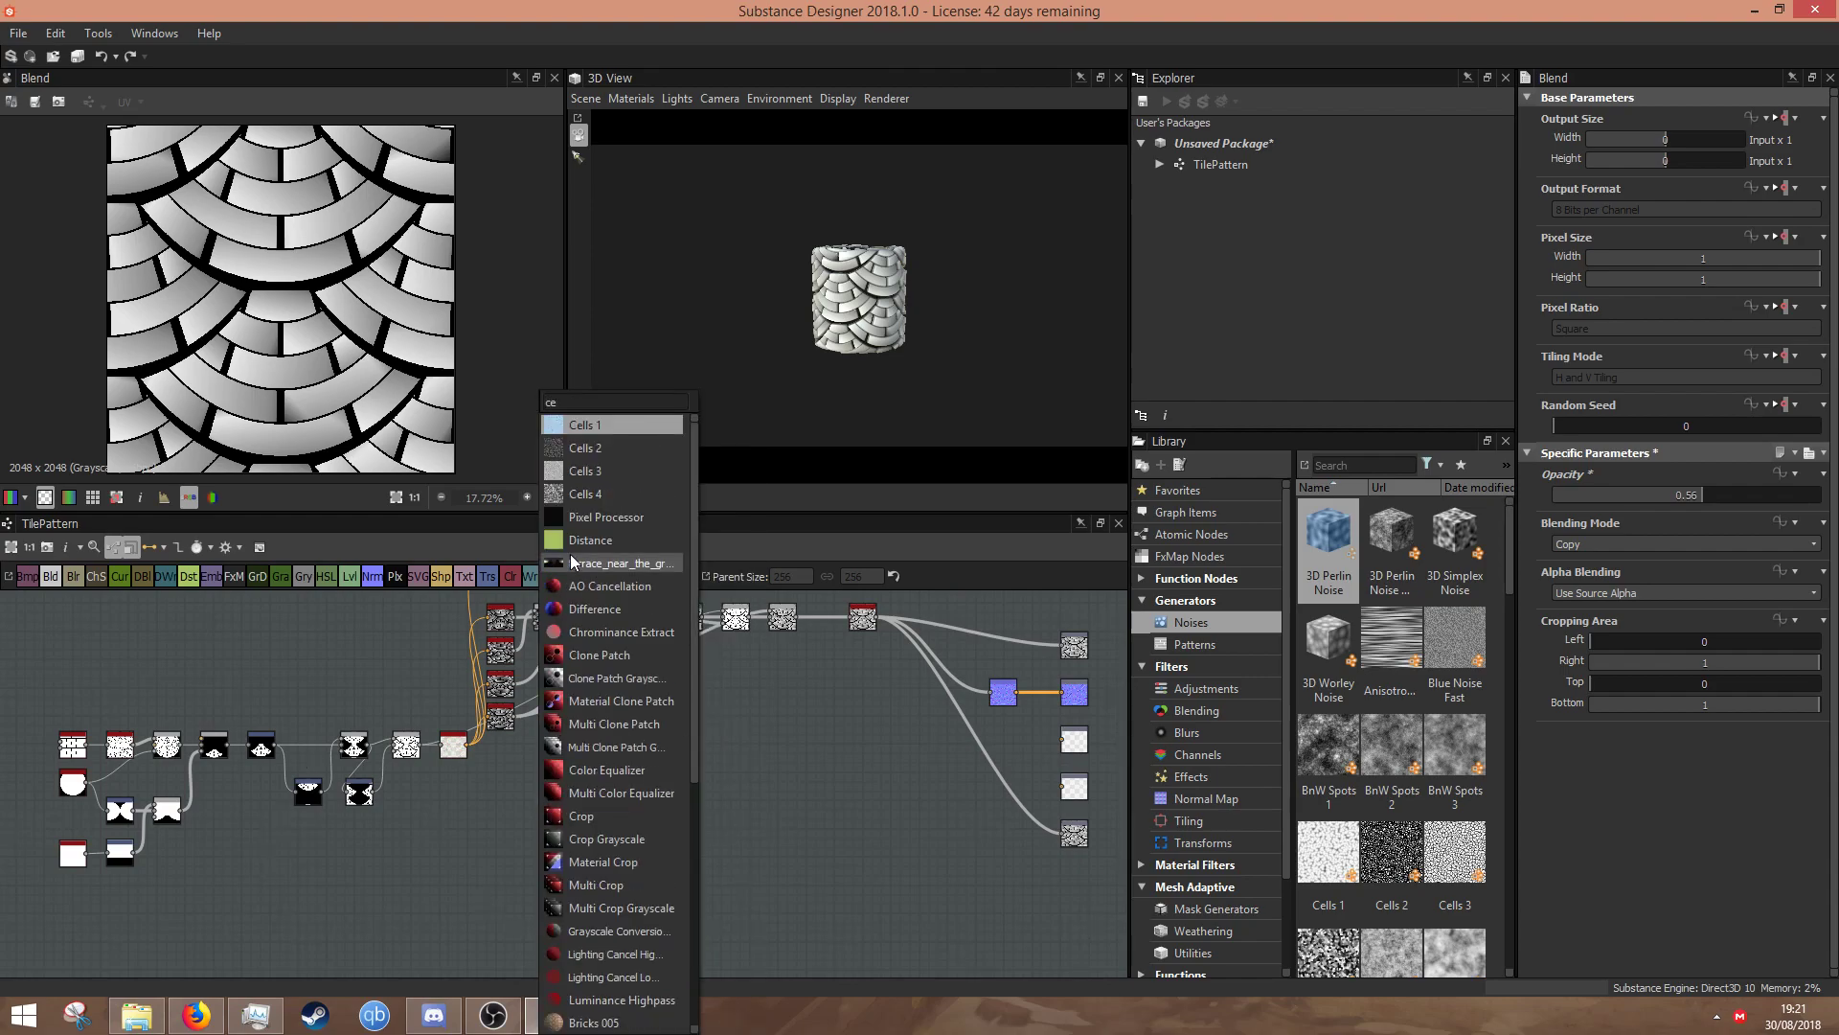
left_click(575, 495)
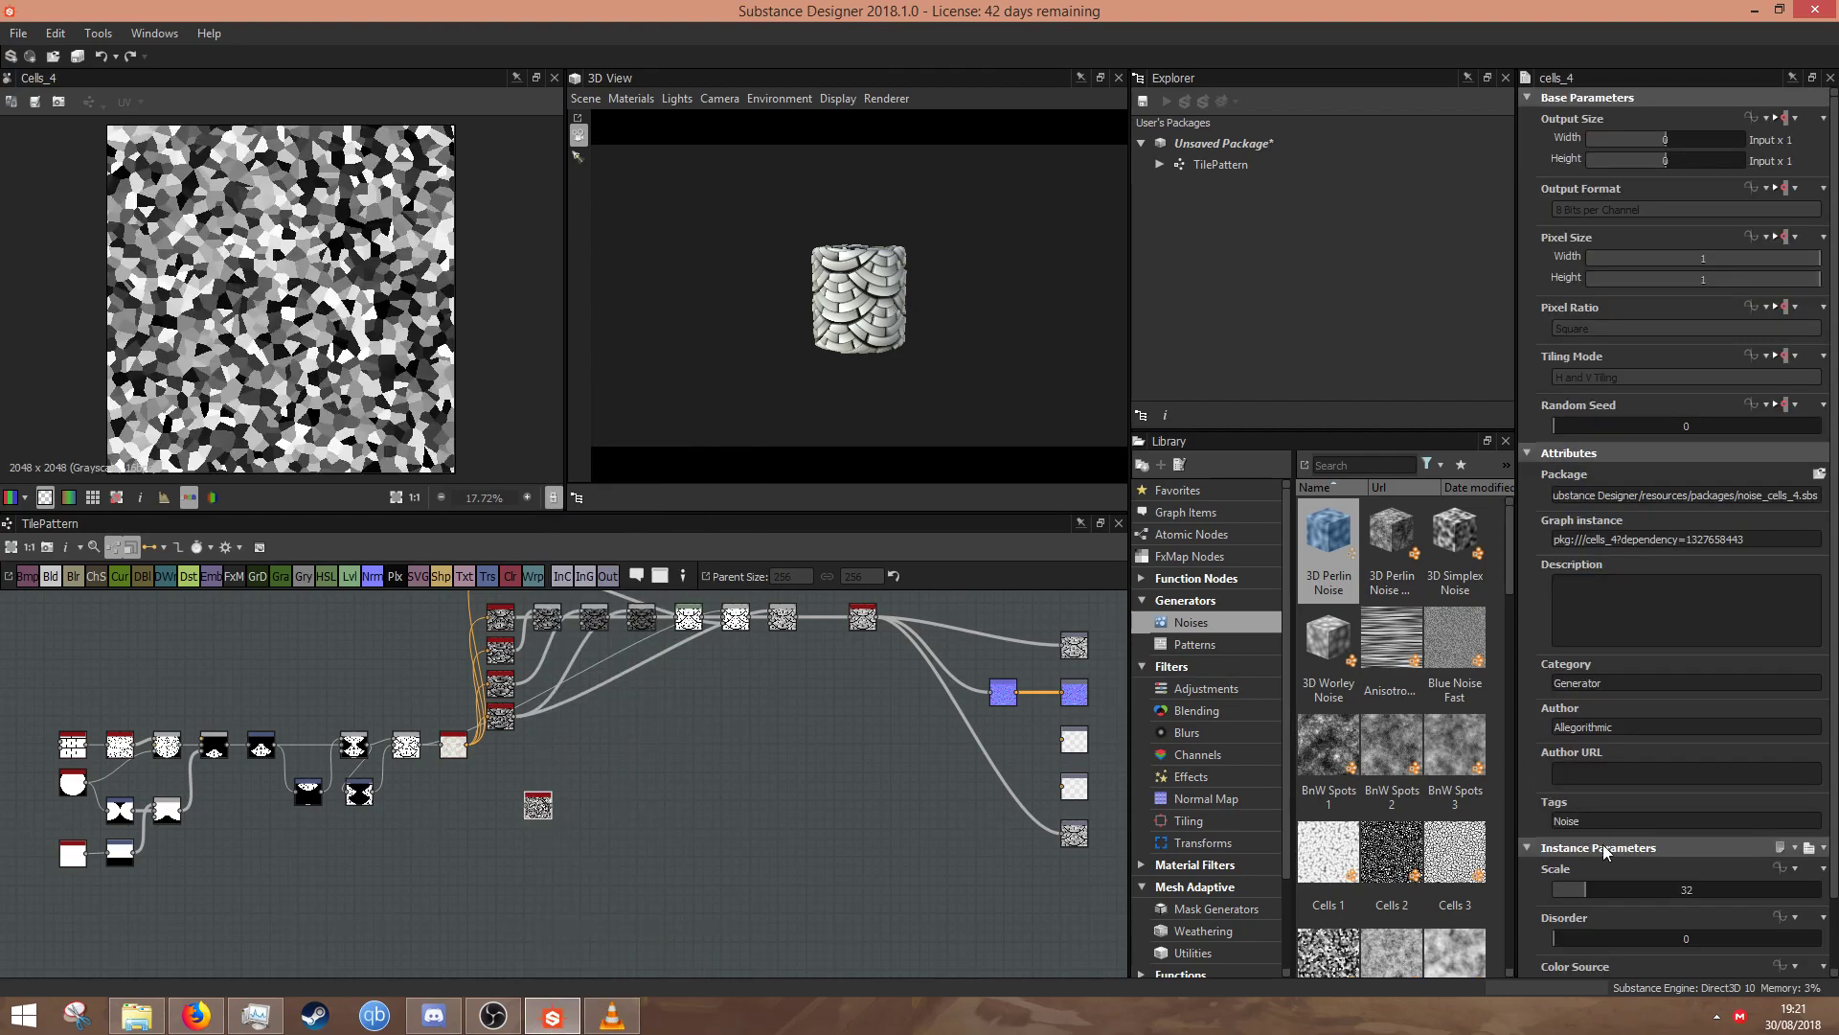
left_click_drag(1579, 893, 1558, 899)
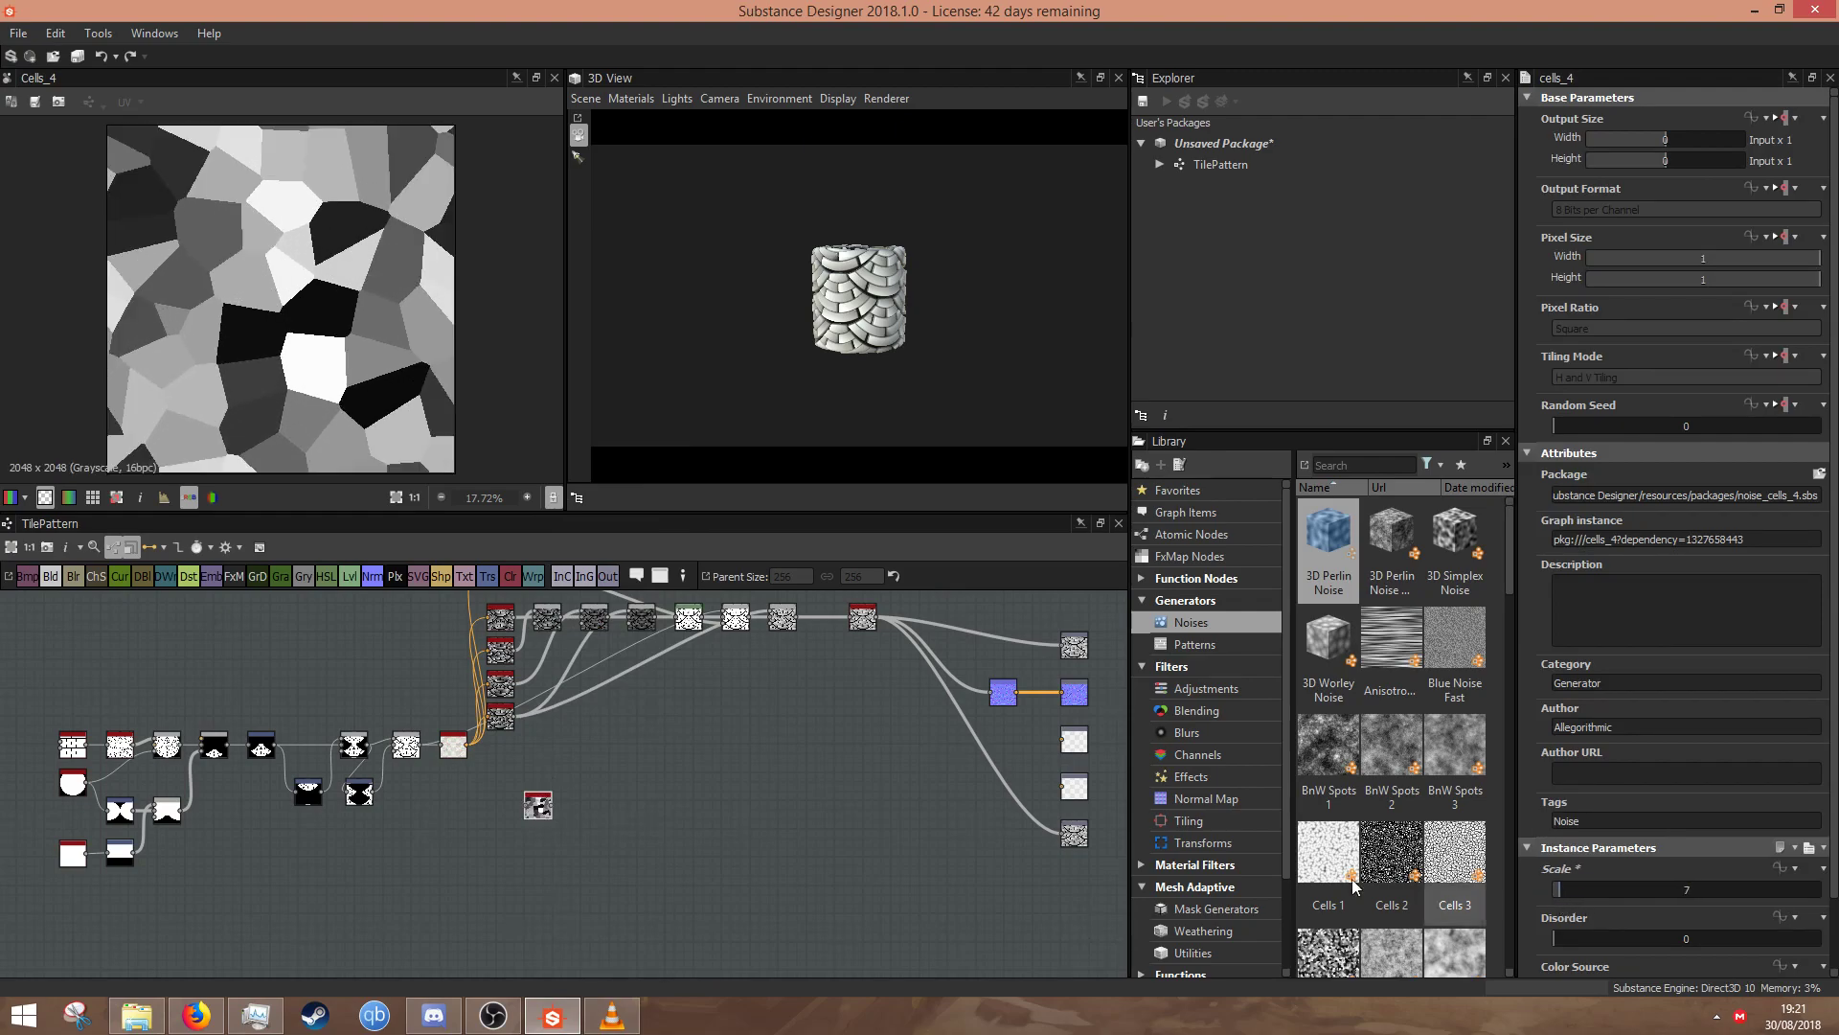
- Add an Edge Detect node fed by the Cells 4 noise and examine its outlines in the 2D view
left_click_drag(523, 811, 559, 812)
key("space")
type("ed")
left_click(651, 427)
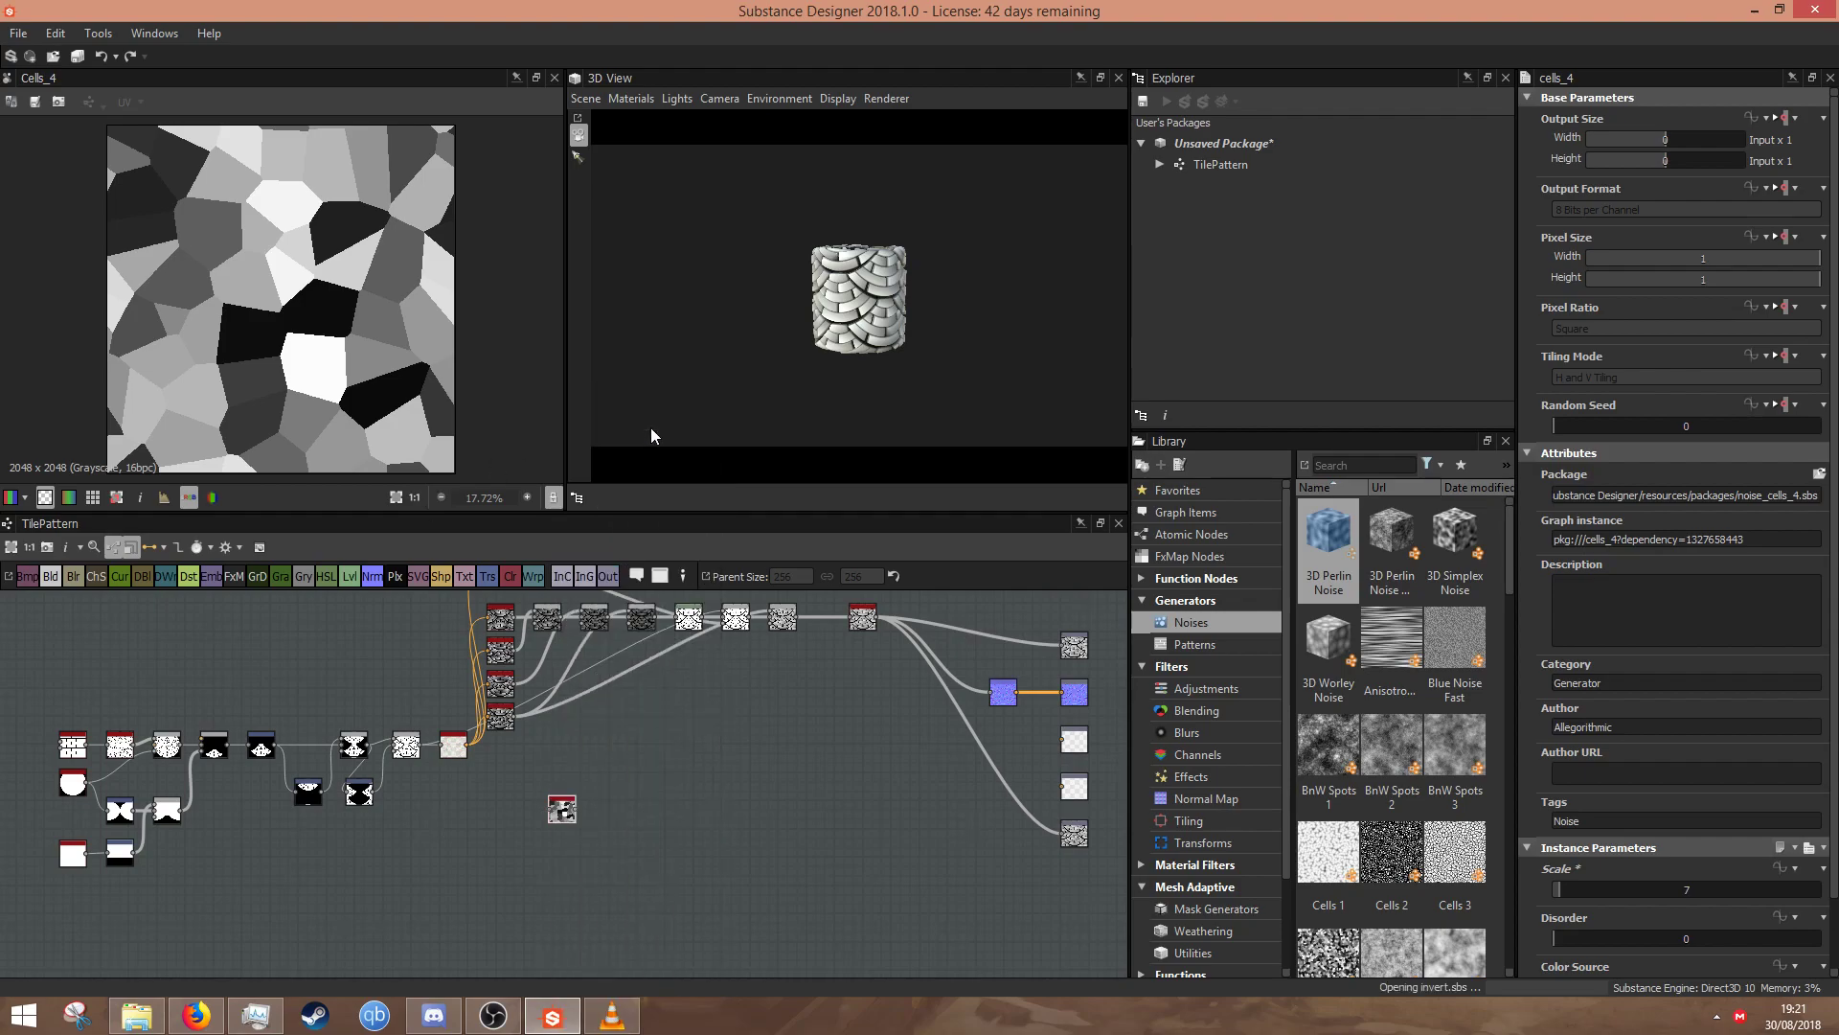
scroll(281, 328, "up", 3)
scroll(279, 324, "up", 2)
scroll(288, 330, "down", 6)
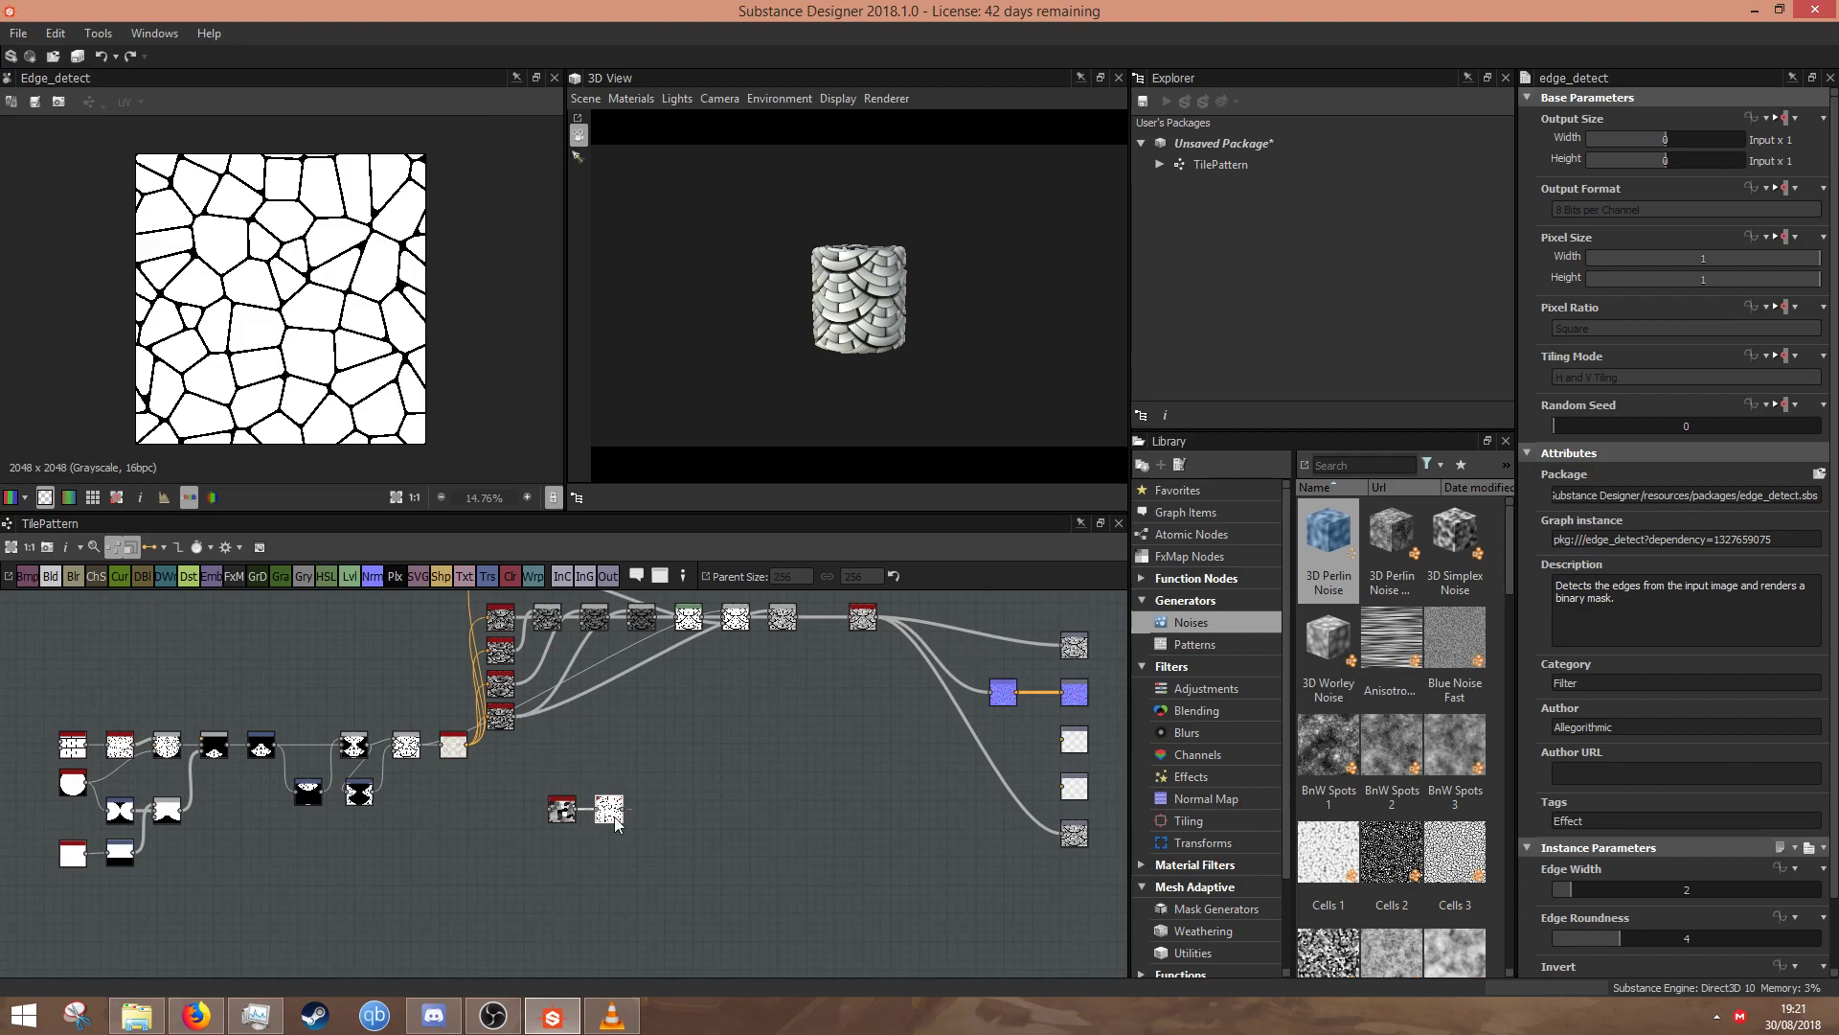
- Set the Edge Detect node's edge width to 1.32 and edge roundness to 1.27, and inspect the thinner lines up close
scroll(245, 393, "up", 3)
left_click_drag(1579, 893, 1576, 949)
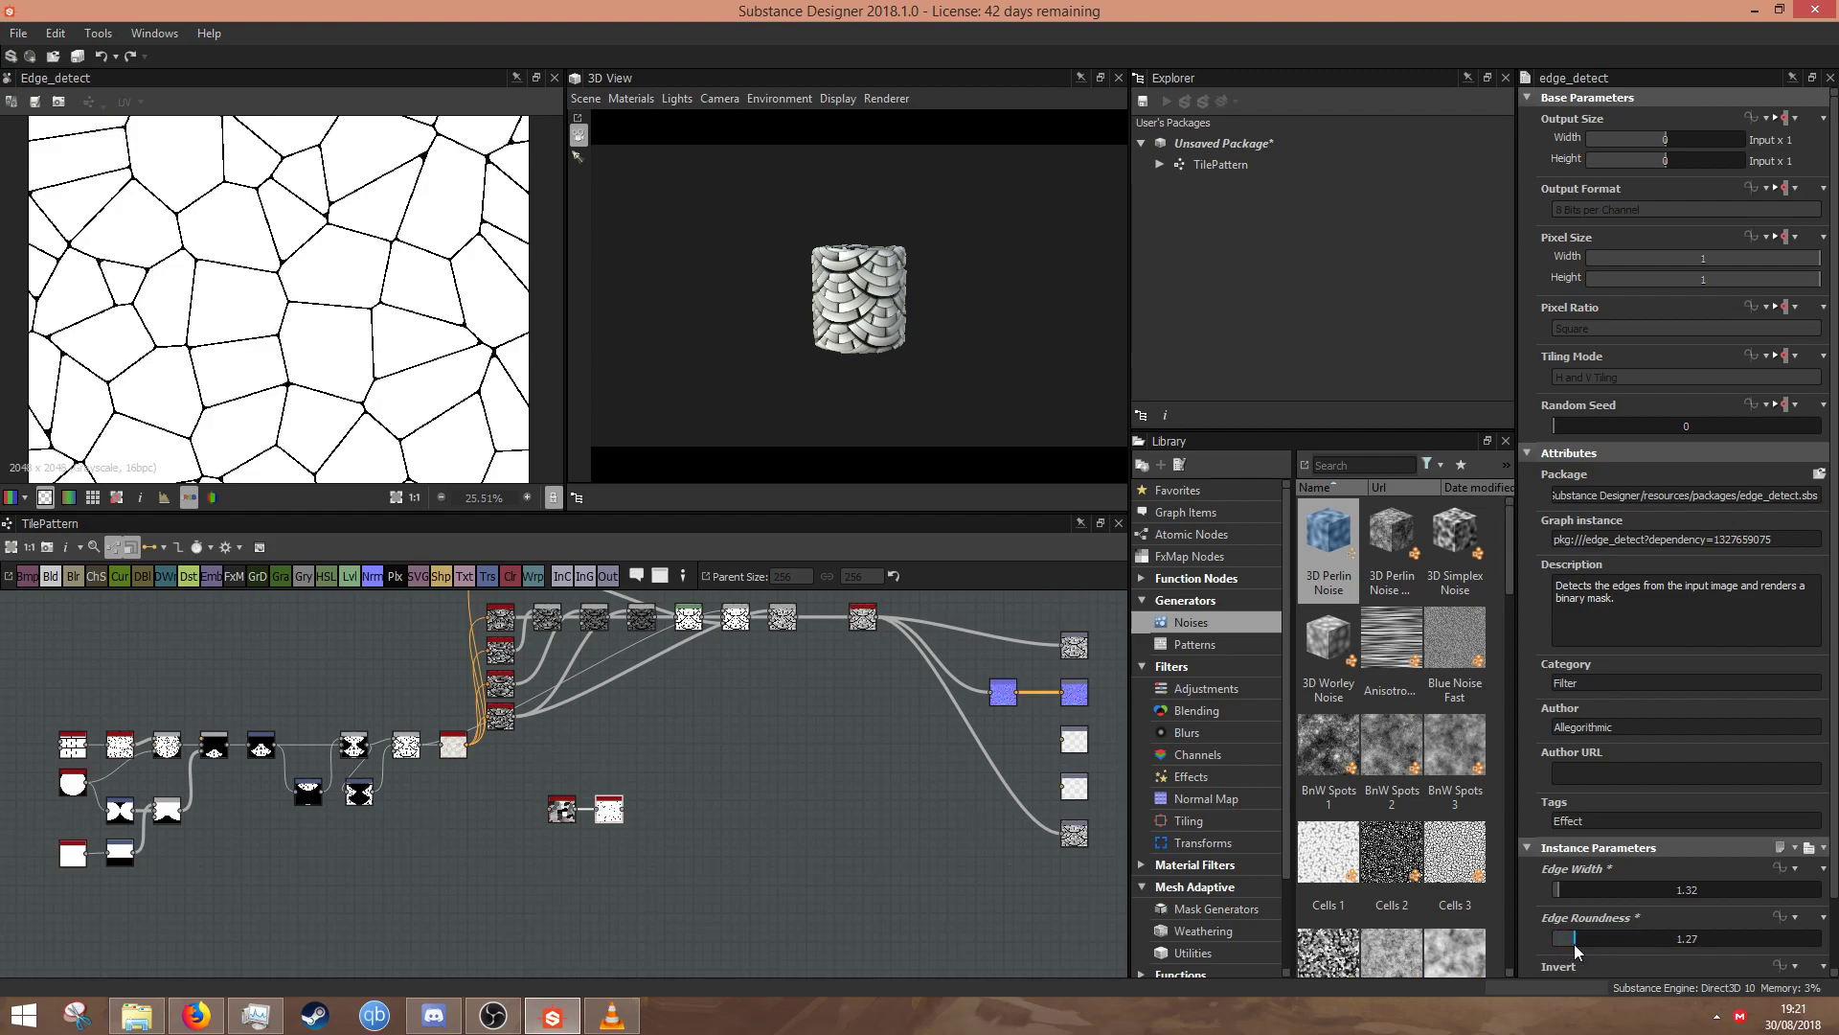
scroll(213, 354, "up", 3)
scroll(213, 357, "down", 9)
scroll(216, 356, "up", 5)
scroll(220, 360, "up", 9)
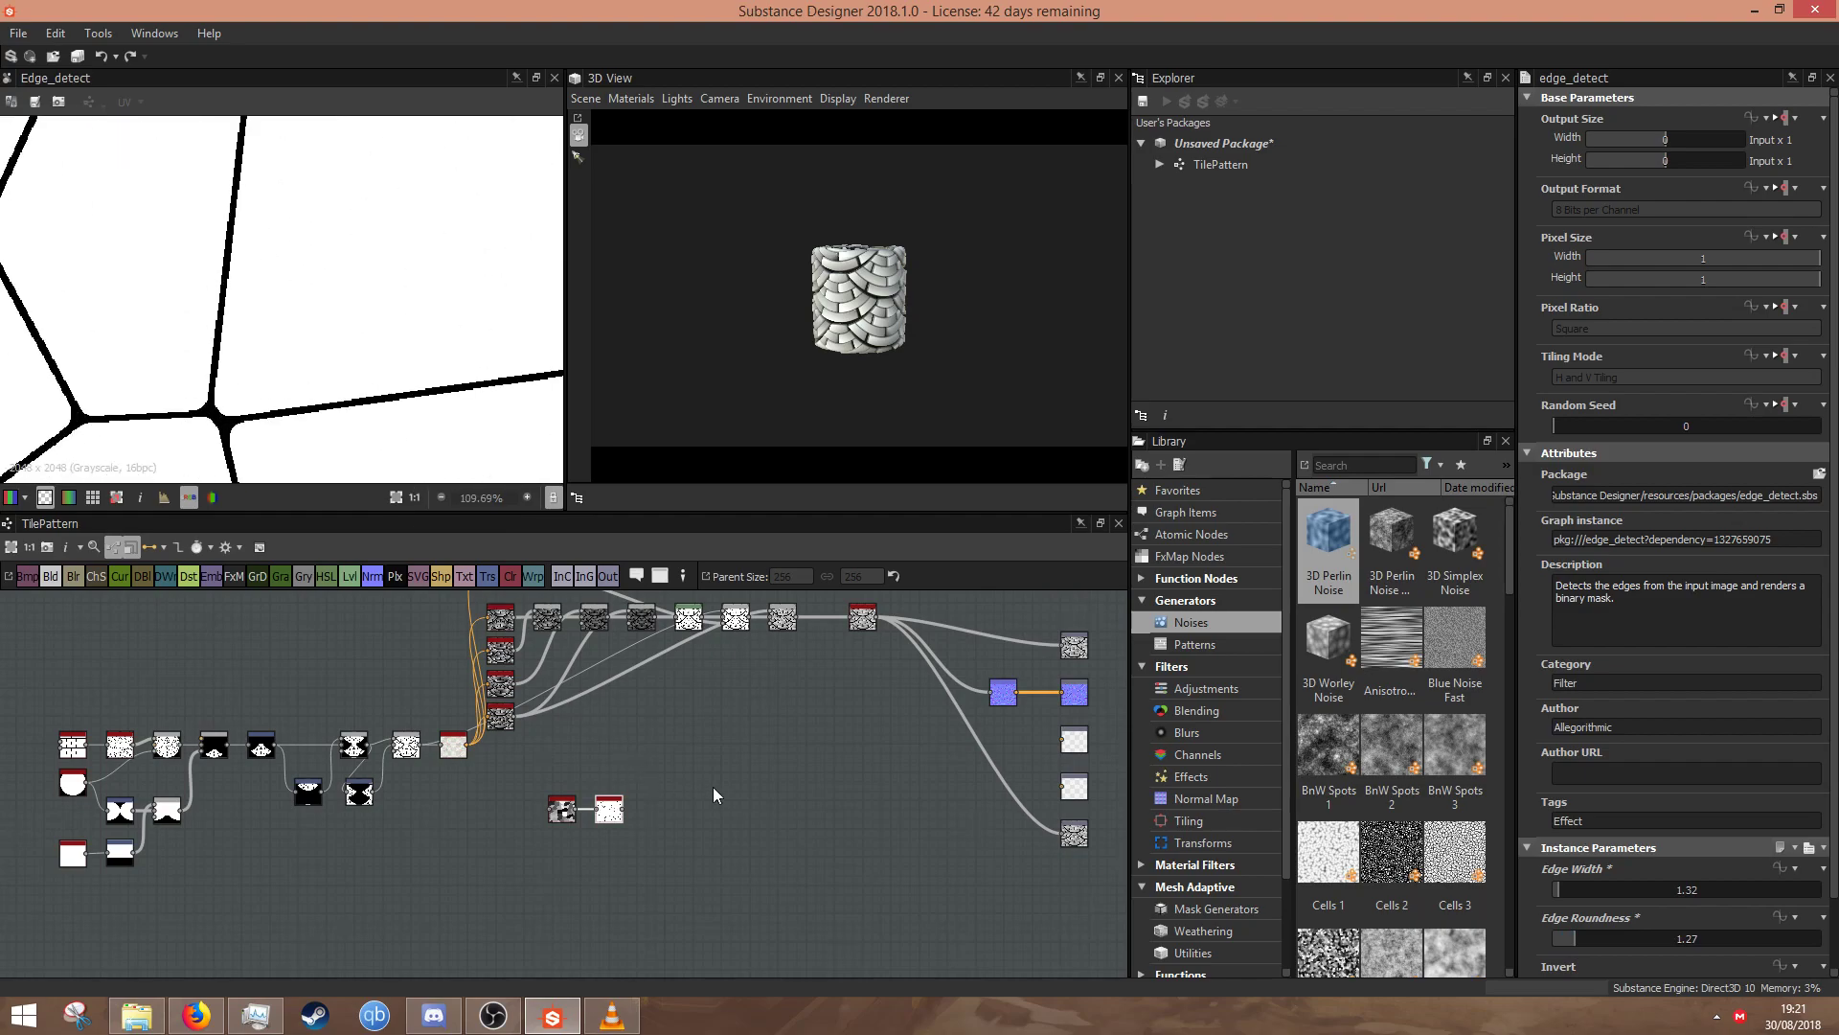
scroll(287, 383, "down", 6)
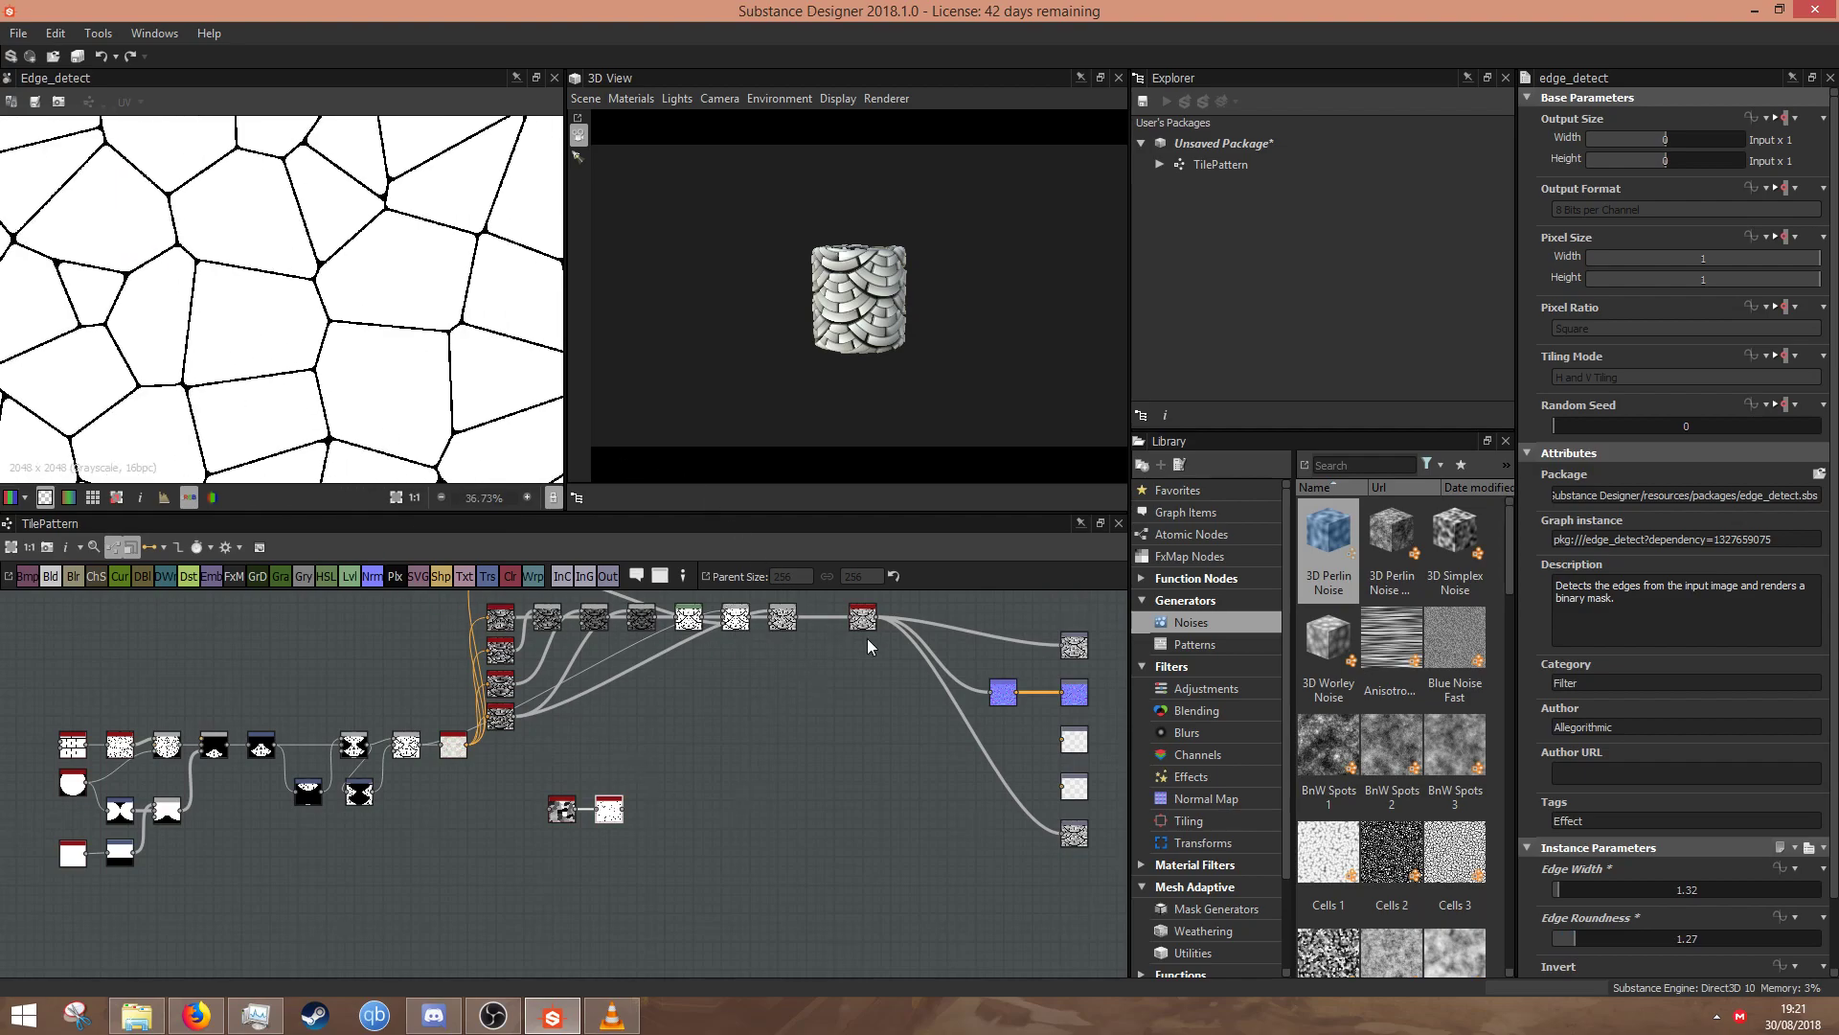
- Add an Invert Grayscale node after the Edge Detect node
scroll(862, 632, "up", 3)
key("space")
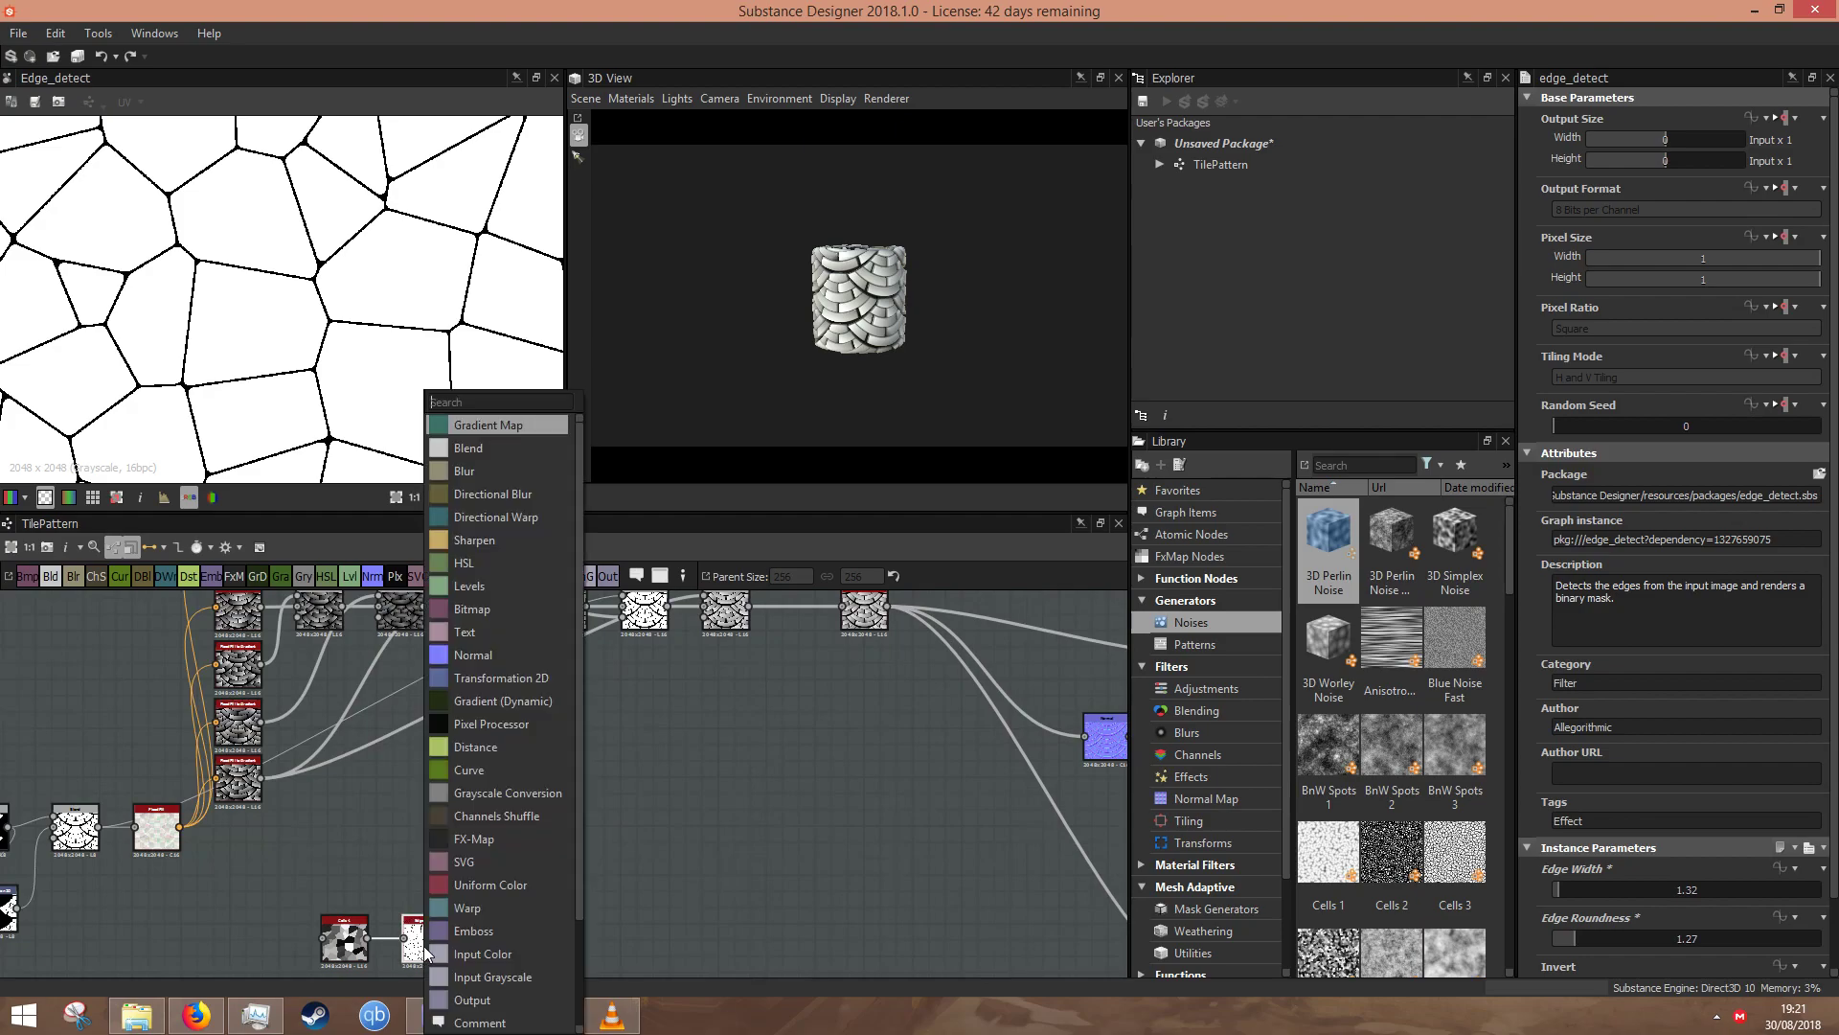
type("inv")
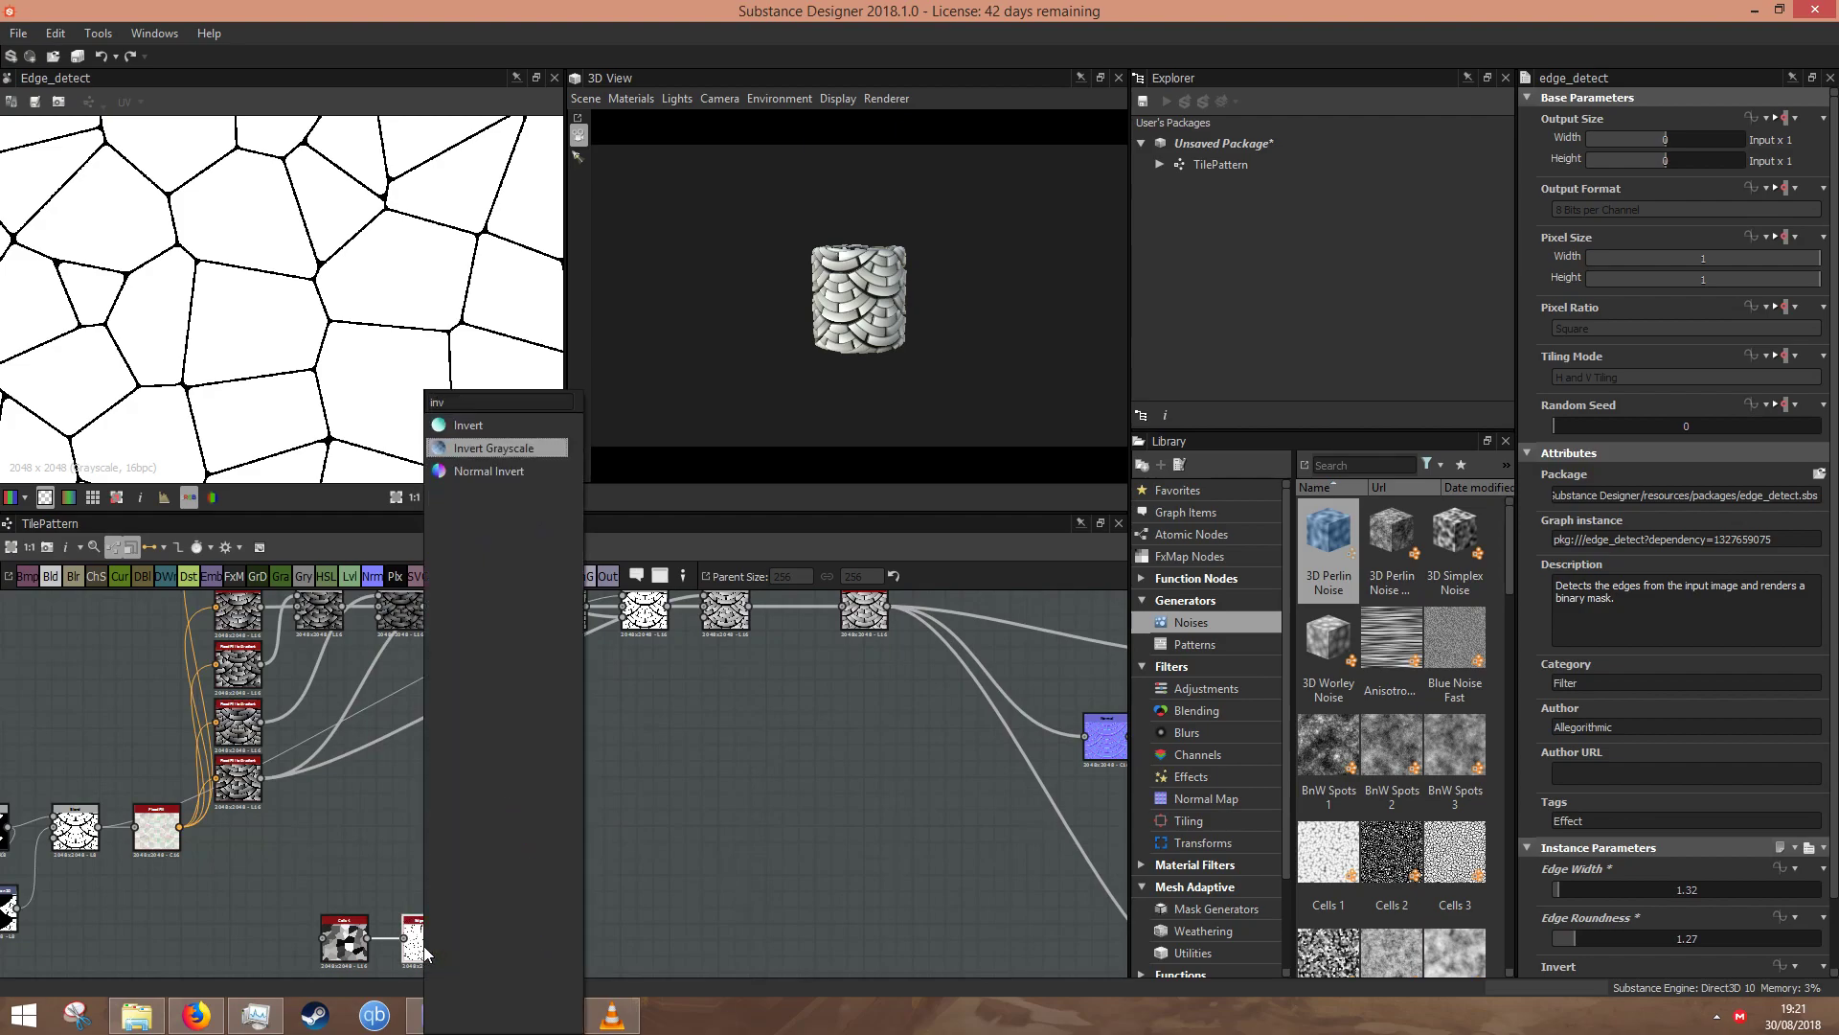
key("Down")
key("Return")
- Insert a Blend node before the Blur HQ Grayscale node and connect the inverted cell edges to it
middle_click_drag(791, 619, 801, 761)
left_click_drag(892, 753, 950, 751)
left_click(735, 749)
key("space")
type("b")
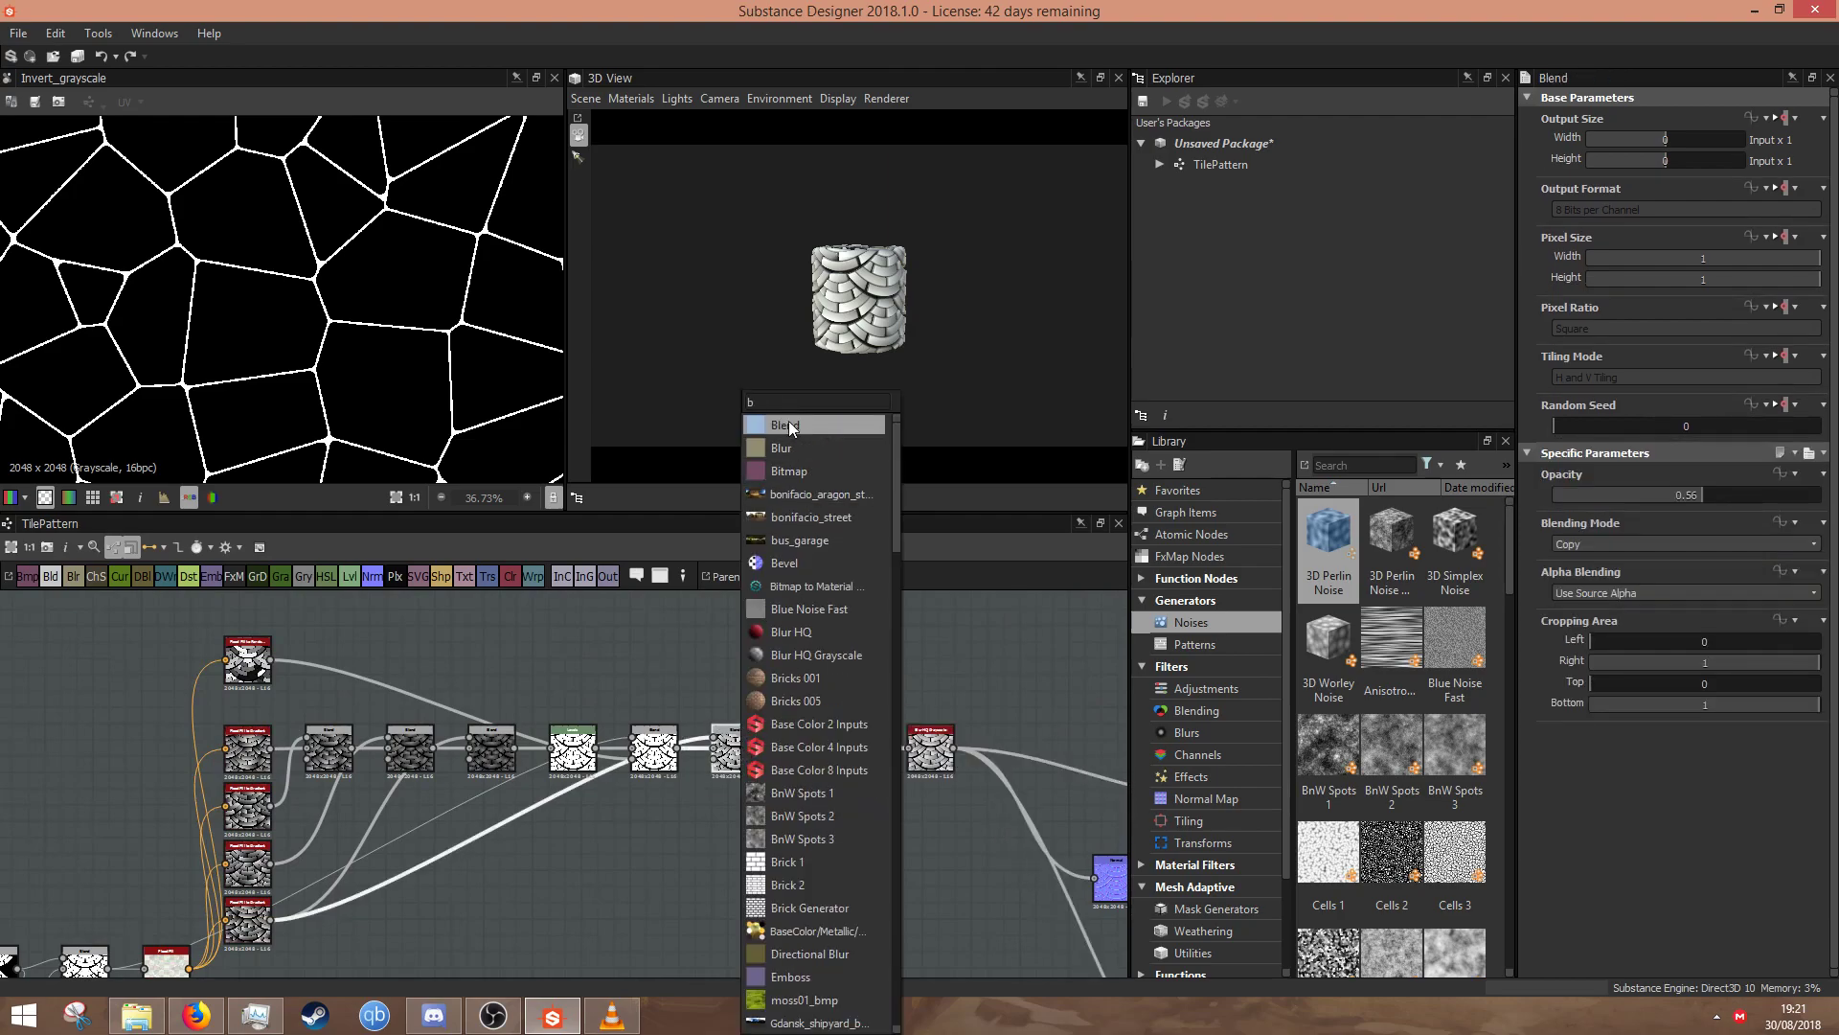
left_click(789, 424)
middle_click_drag(726, 905, 635, 869)
left_click(730, 704)
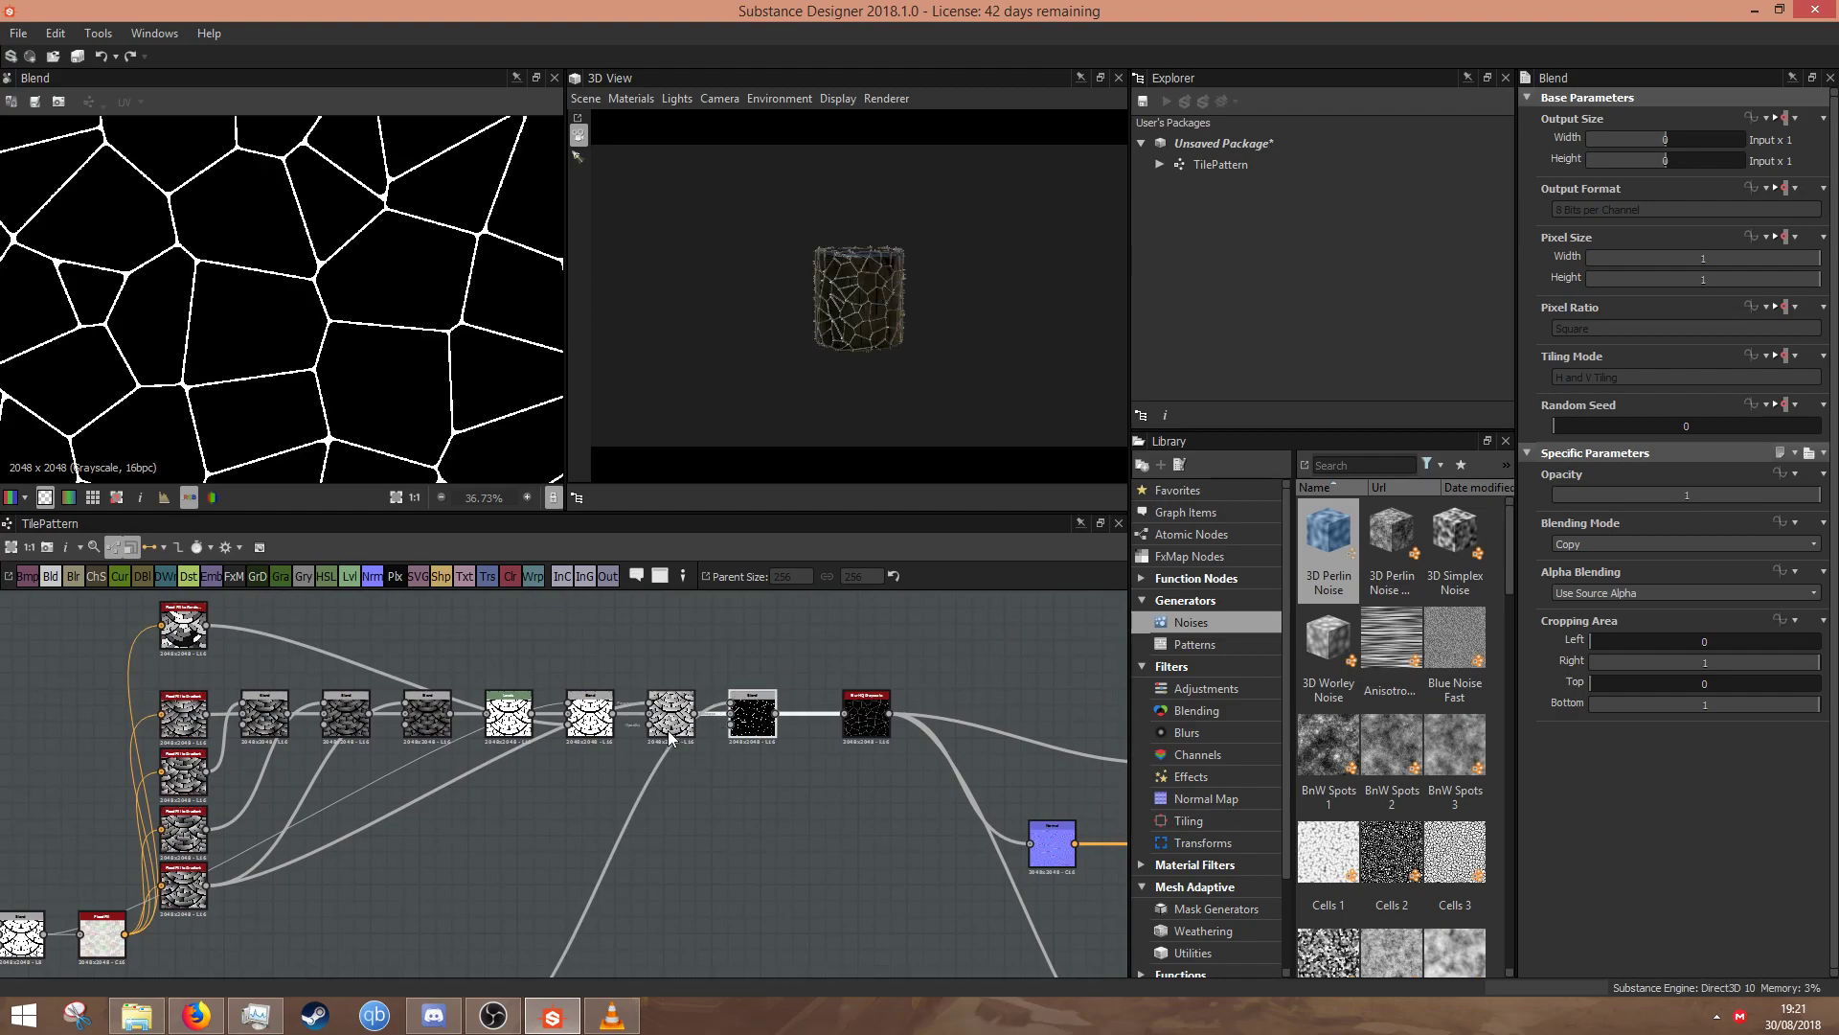
- Set the newest Blend node's blending mode to Subtract and fit the cracked tile pattern in the 2D view
double_click(671, 726)
double_click(752, 719)
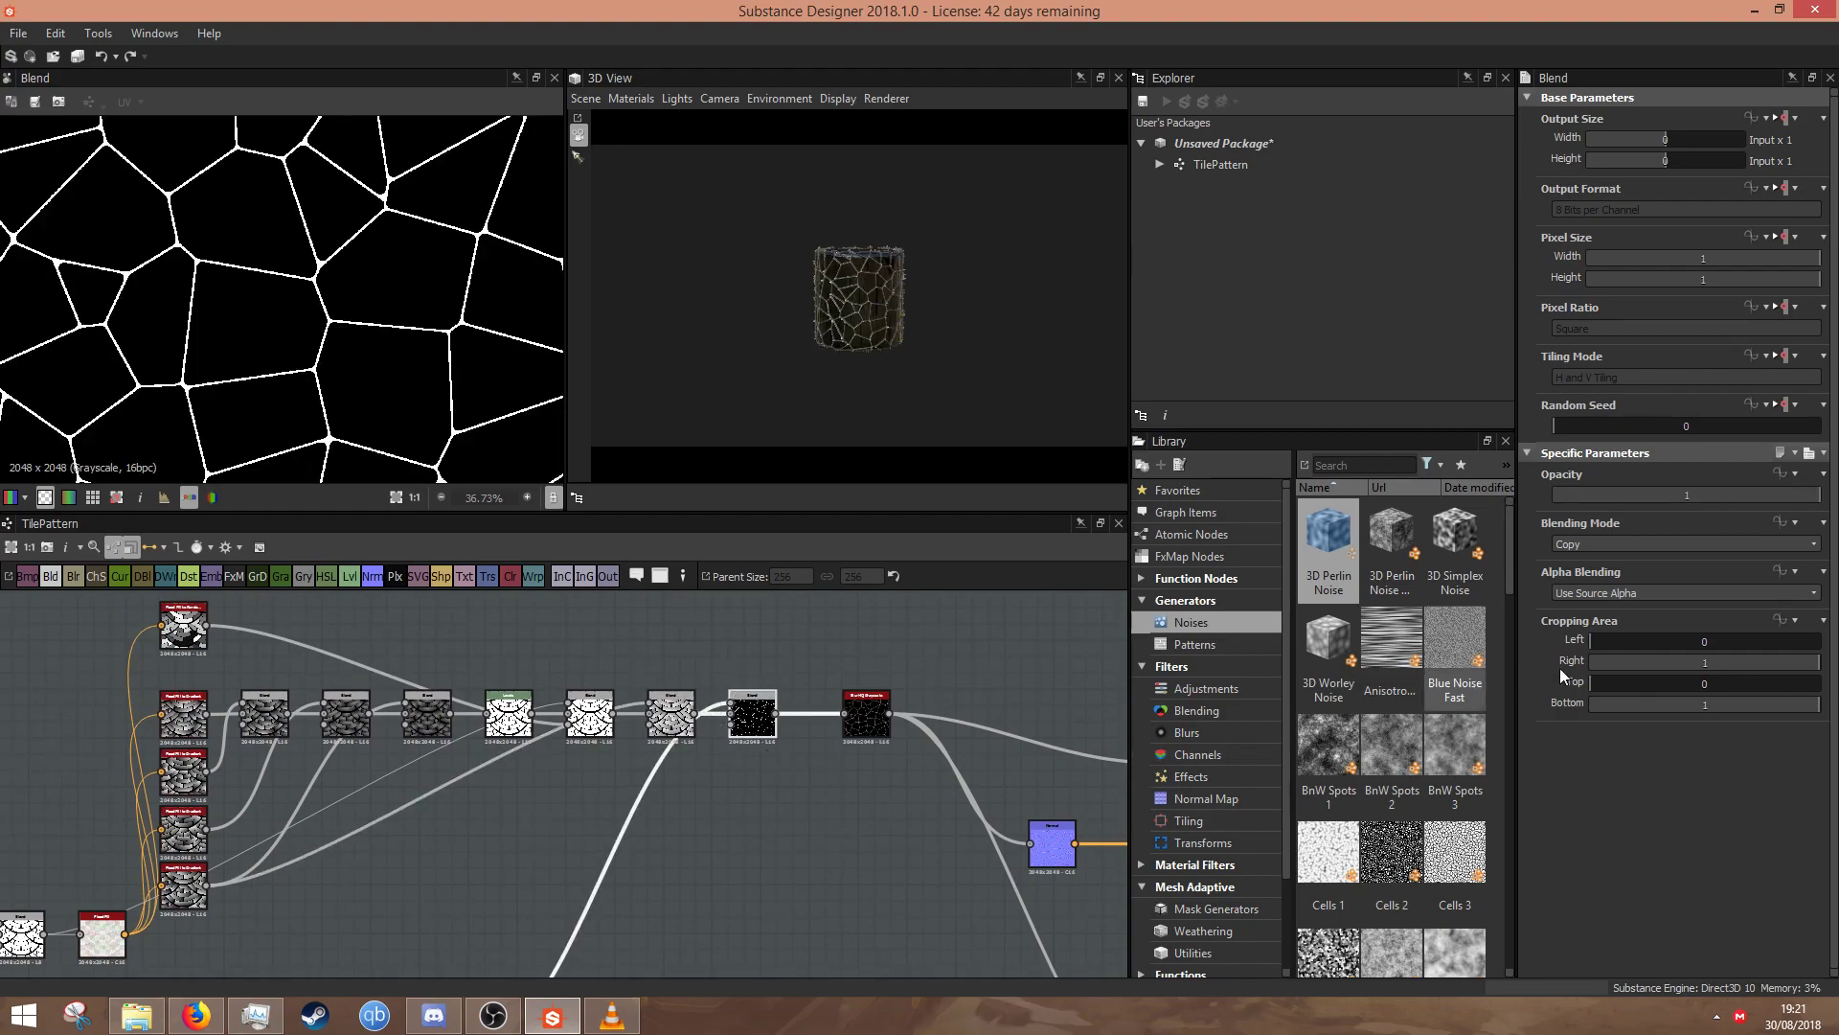
left_click(1659, 546)
left_click(1607, 582)
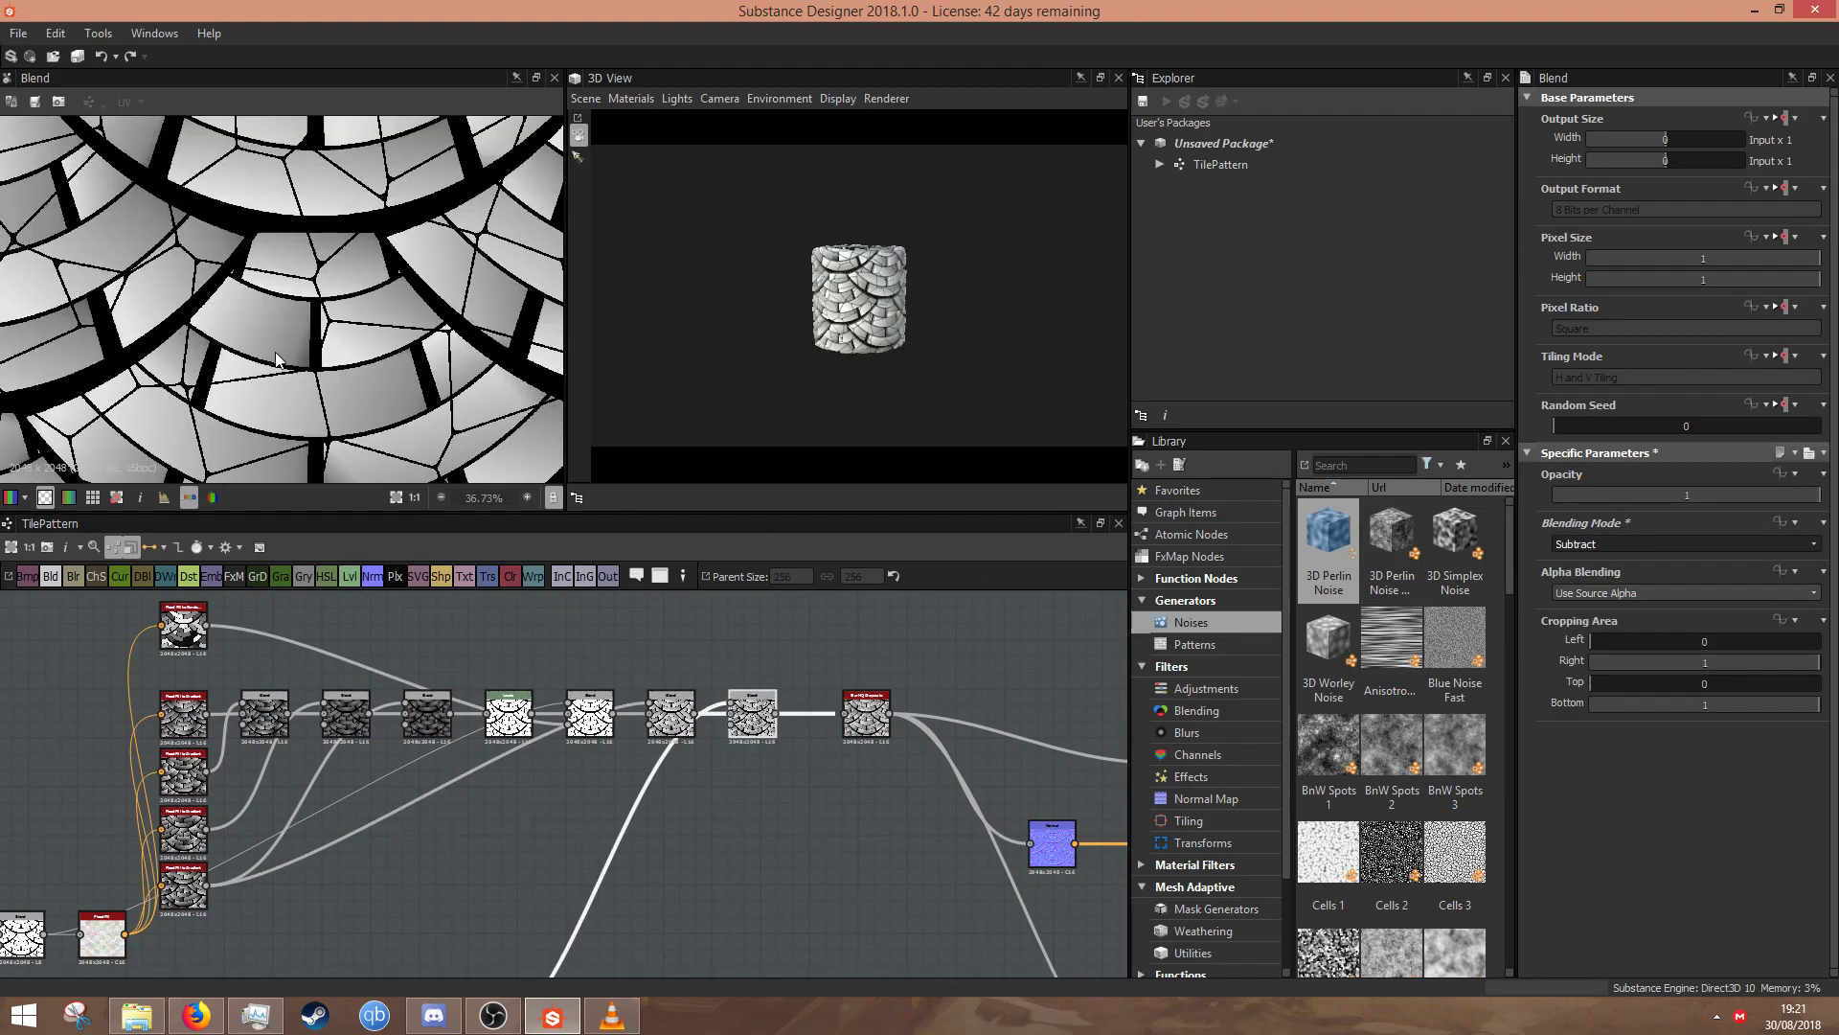
key("f")
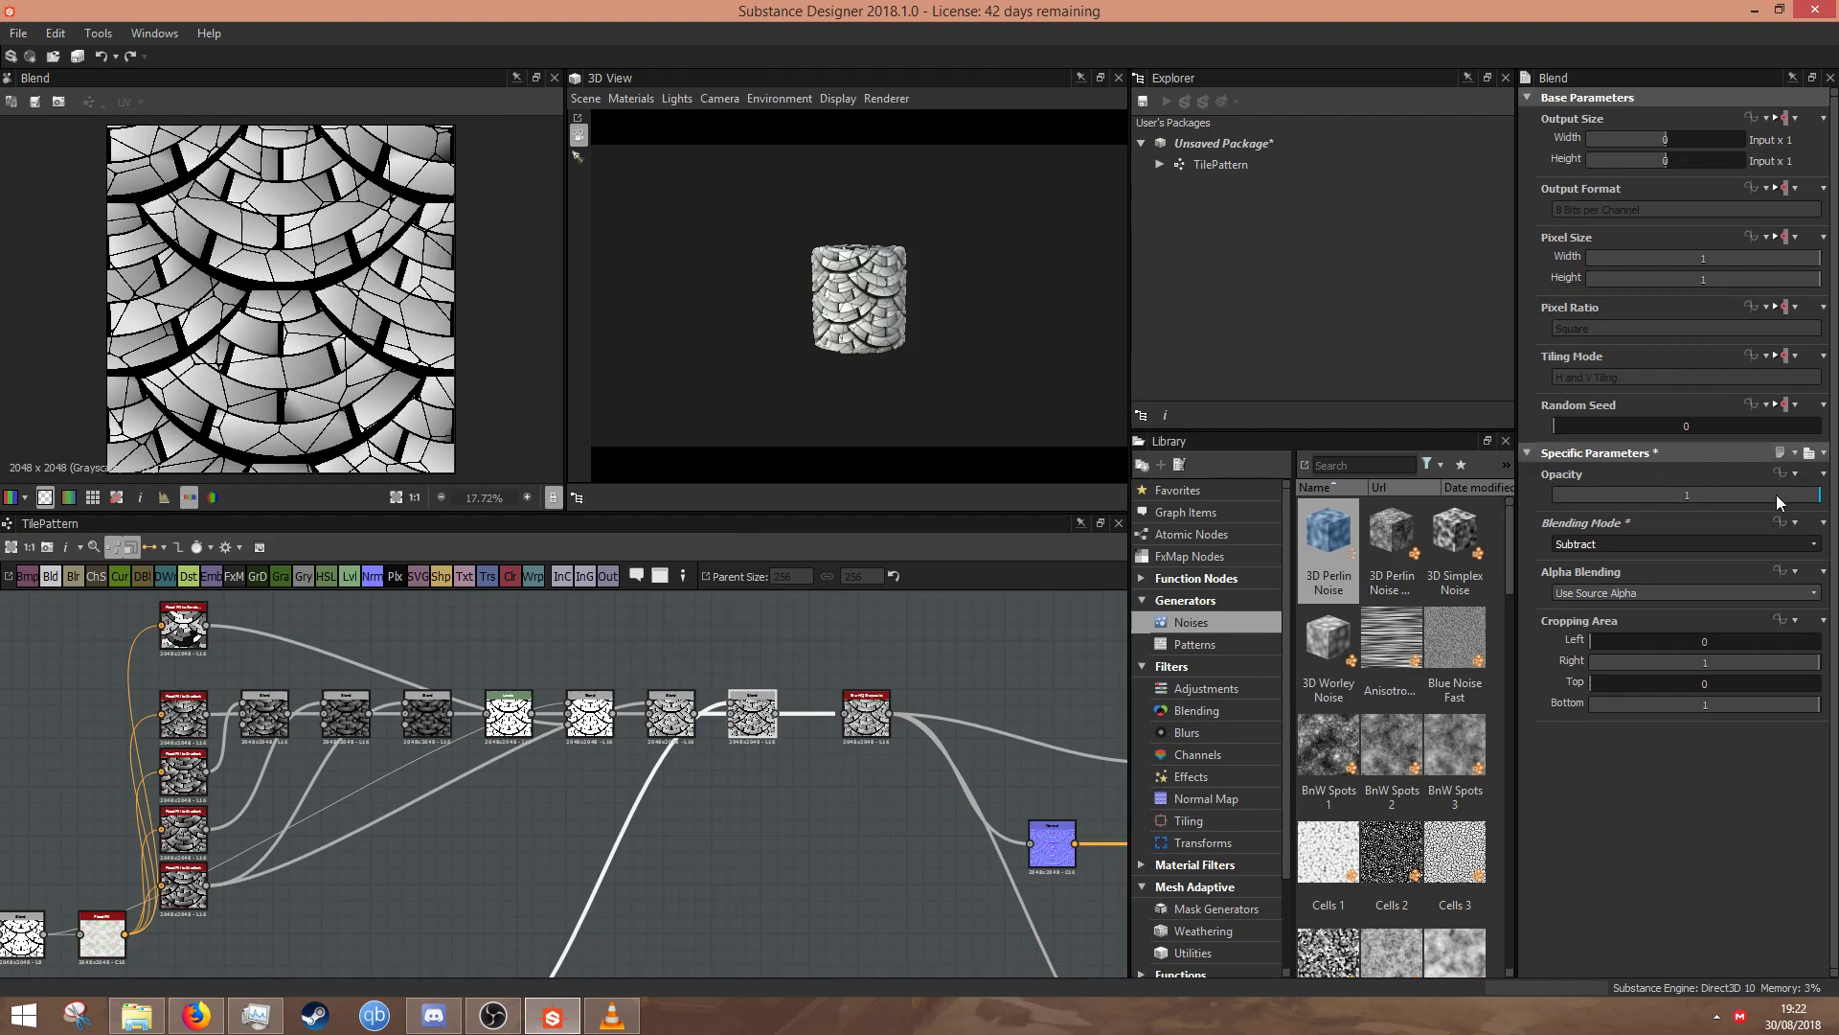
- Set the subtracting Blend node's opacity to 0.25 and inspect the cracks up close on the 3D cylinder
left_click_drag(1778, 495, 1619, 495)
scroll(856, 272, "up", 5)
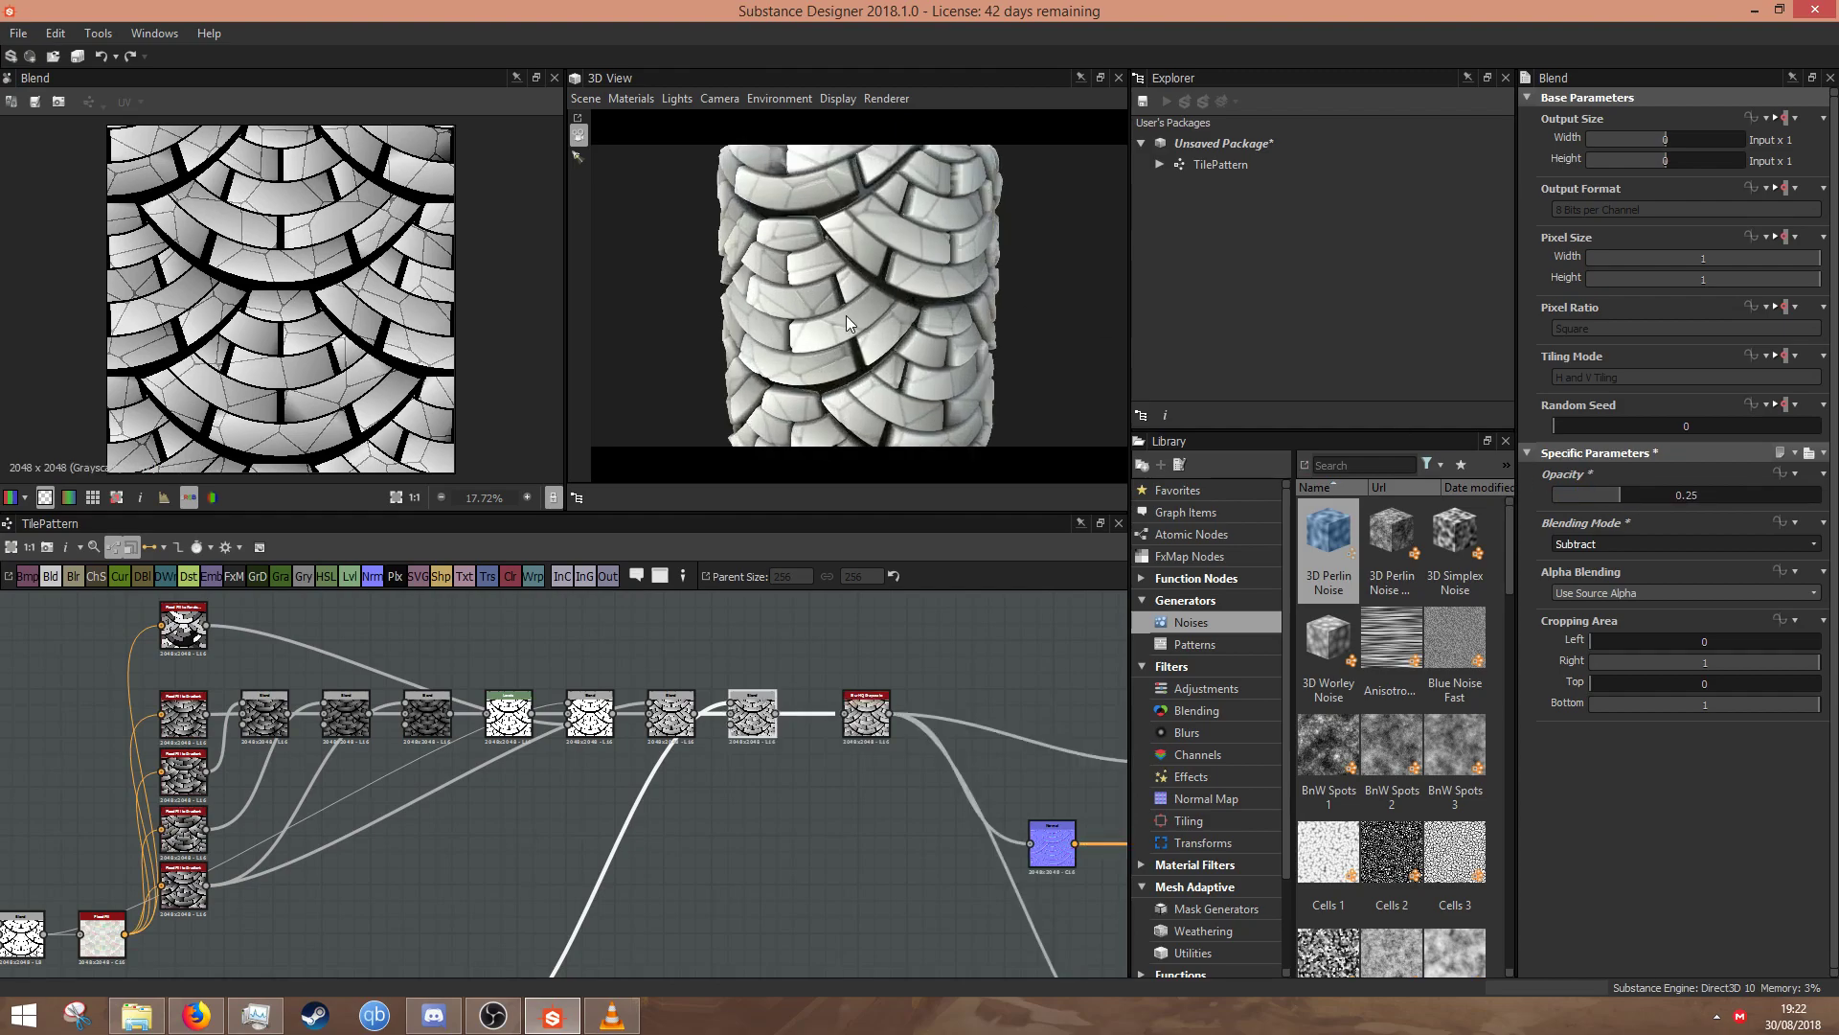
scroll(910, 282, "up", 3)
left_click(1614, 492)
- Detach the Blend node ahead of the Blur HQ Grayscale node, move the blur next to the chain, and delete that Blend node
left_click(874, 723)
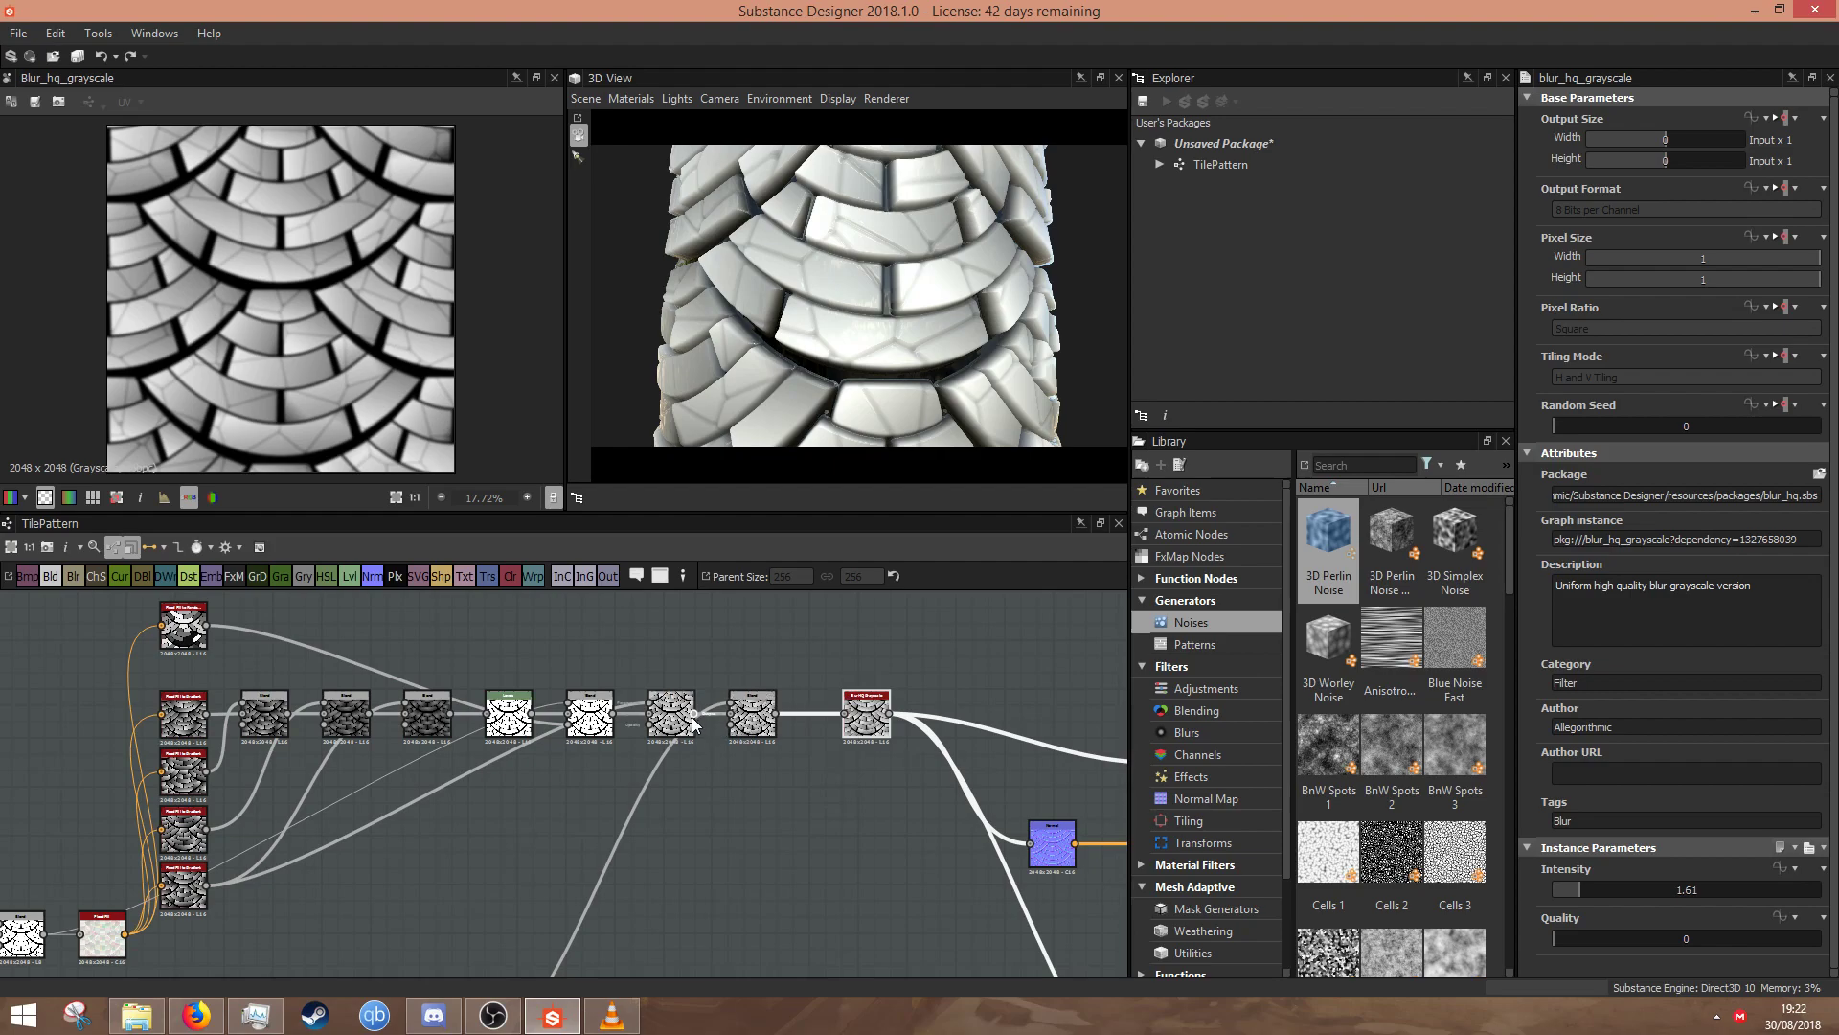
left_click_drag(751, 735, 929, 865)
left_click_drag(865, 725, 788, 724)
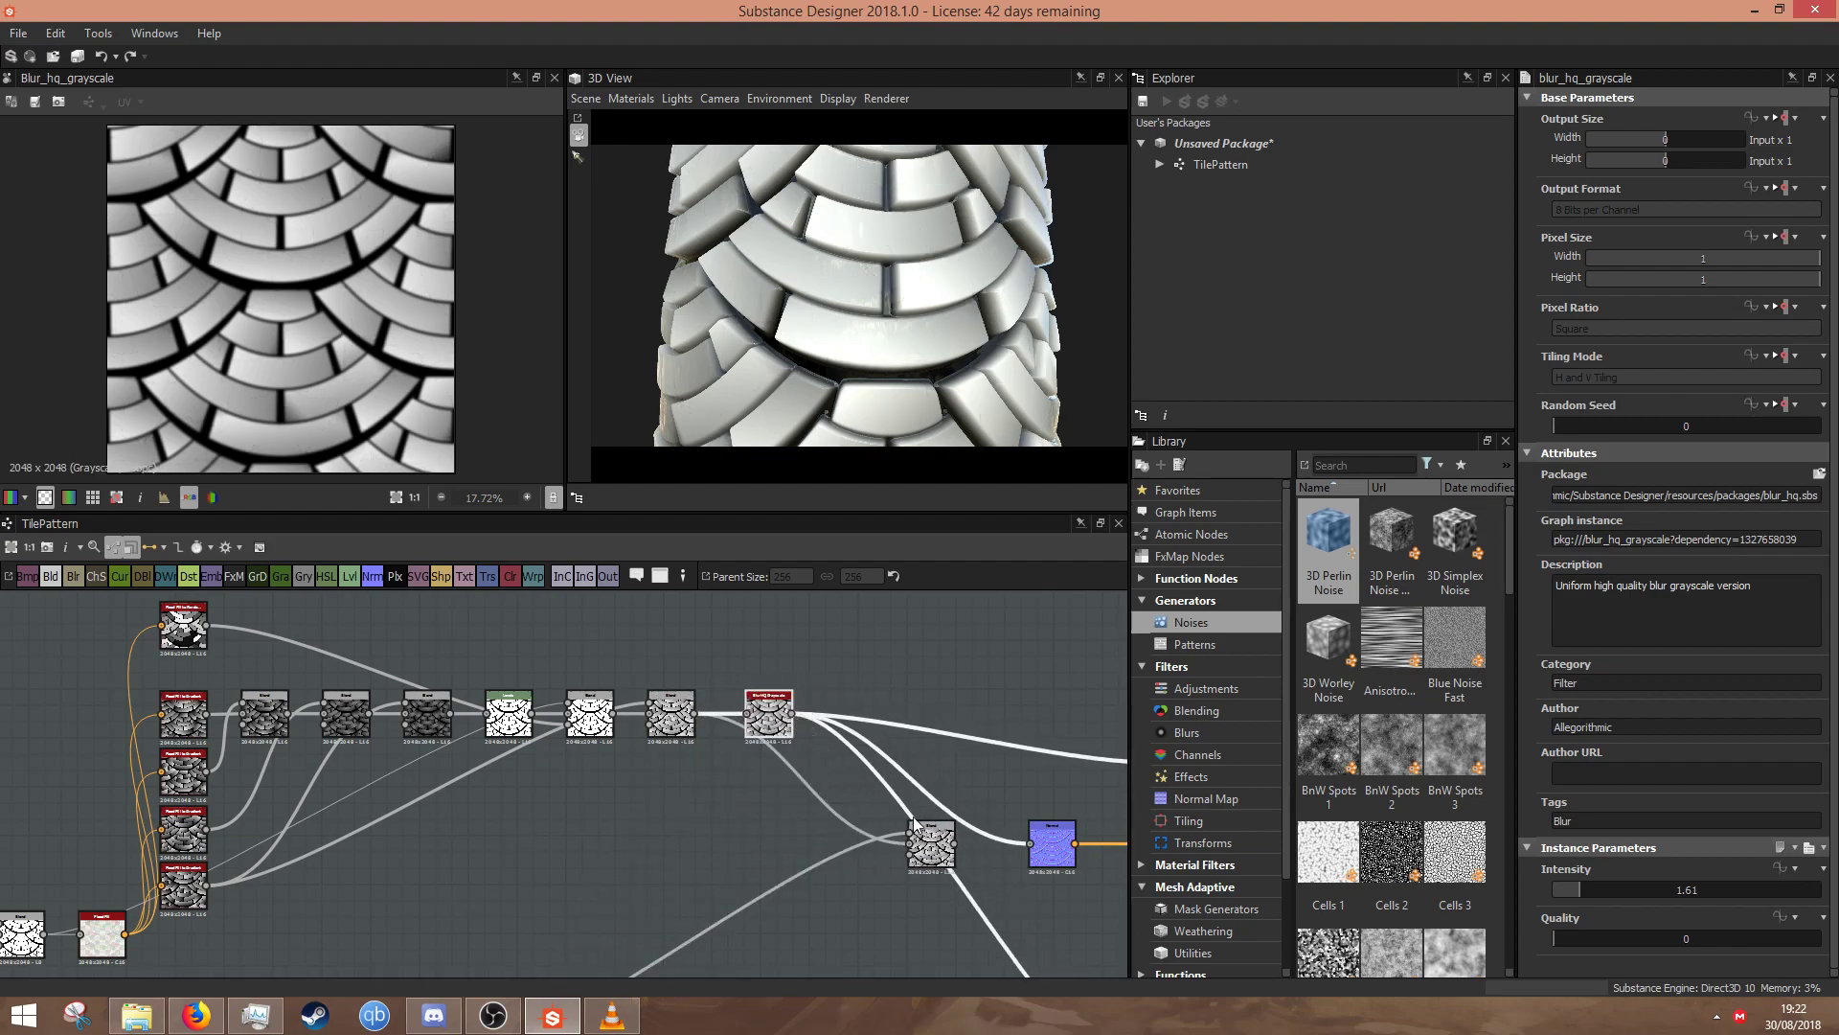
left_click(930, 841)
key("Delete")
- Insert a Blend node after the Blur HQ Grayscale node and connect the Invert Grayscale cell edges as its foreground
left_click(765, 717)
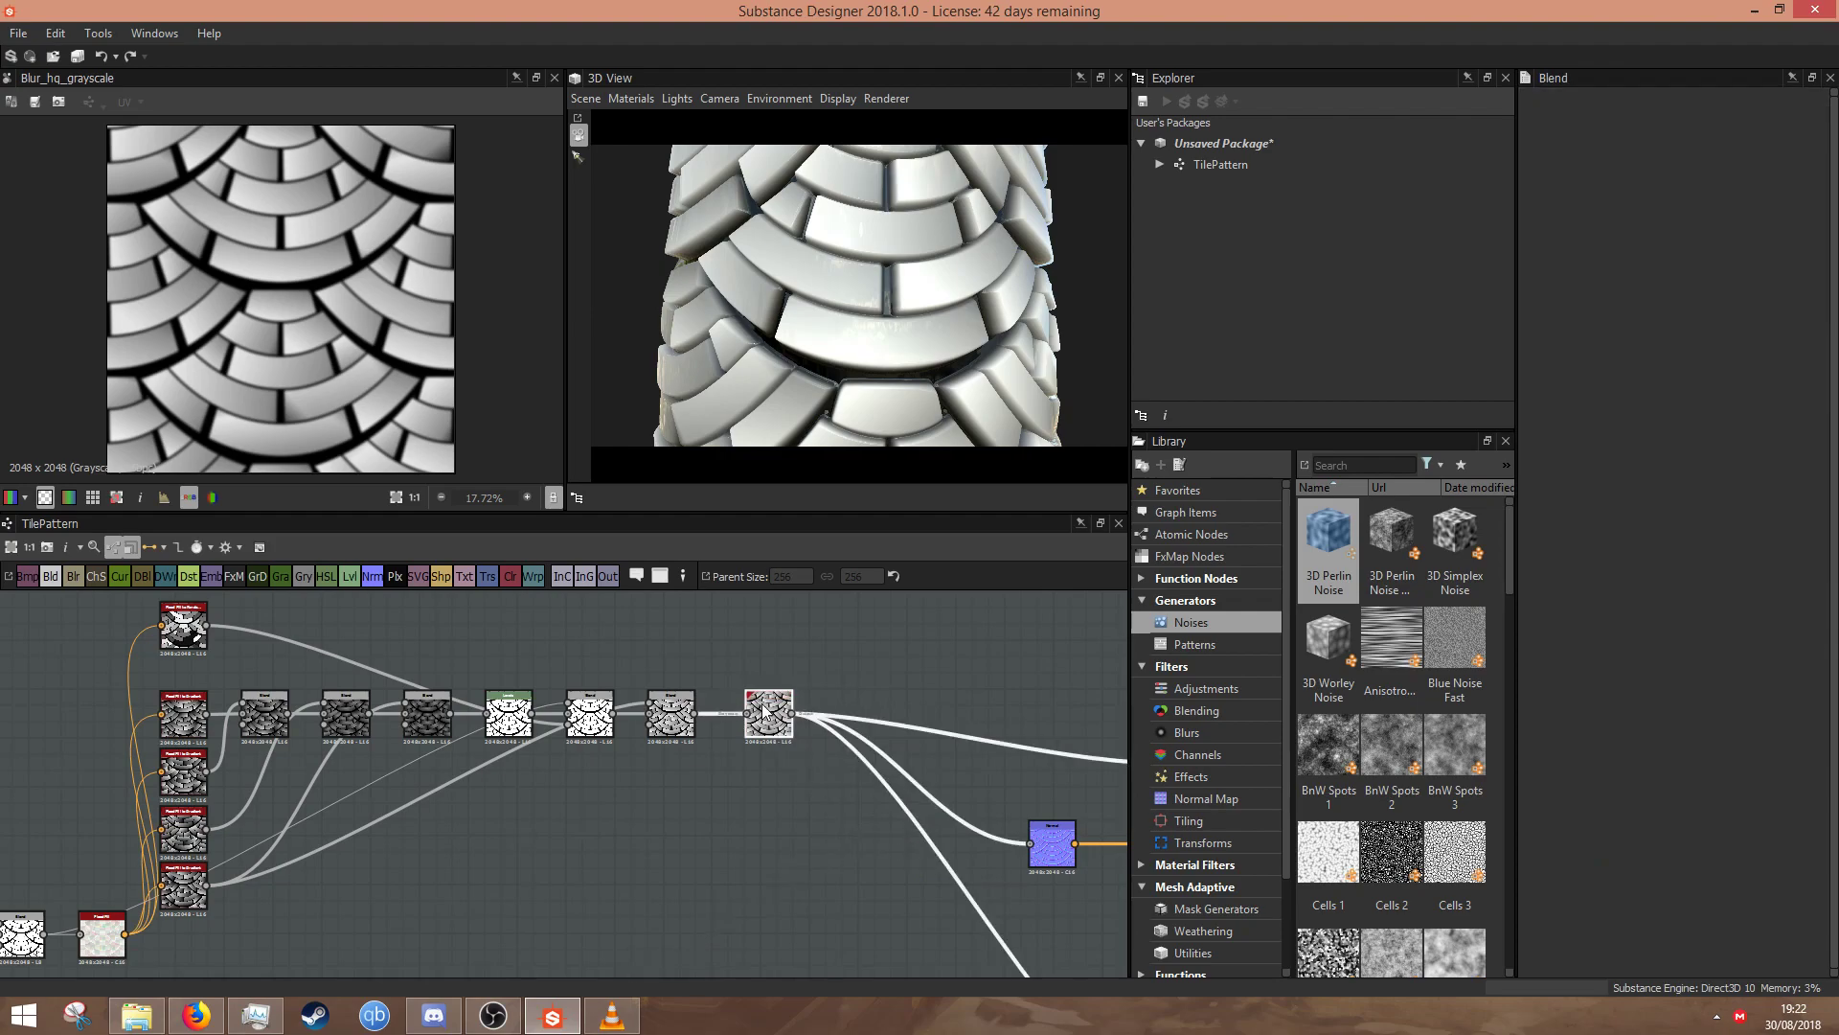
key("space")
left_click(811, 429)
scroll(739, 716, "down", 2)
middle_click_drag(710, 827, 693, 795)
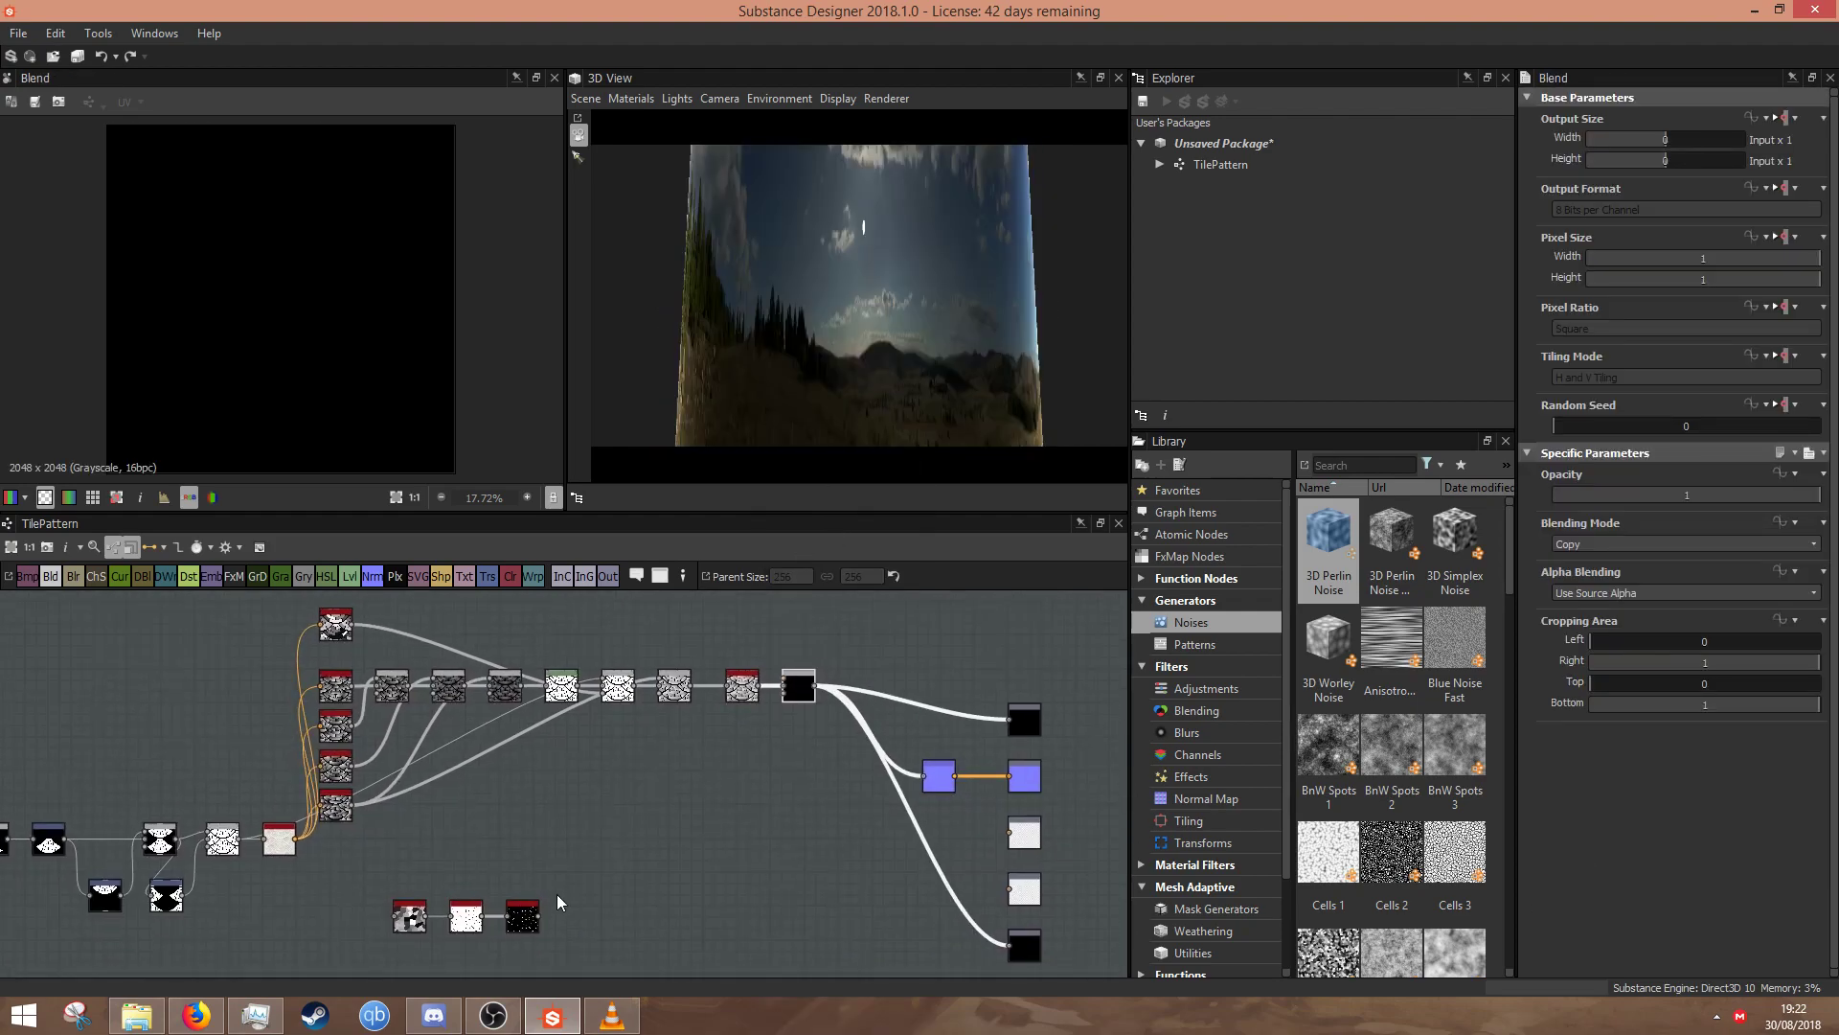
left_click_drag(539, 916, 784, 687)
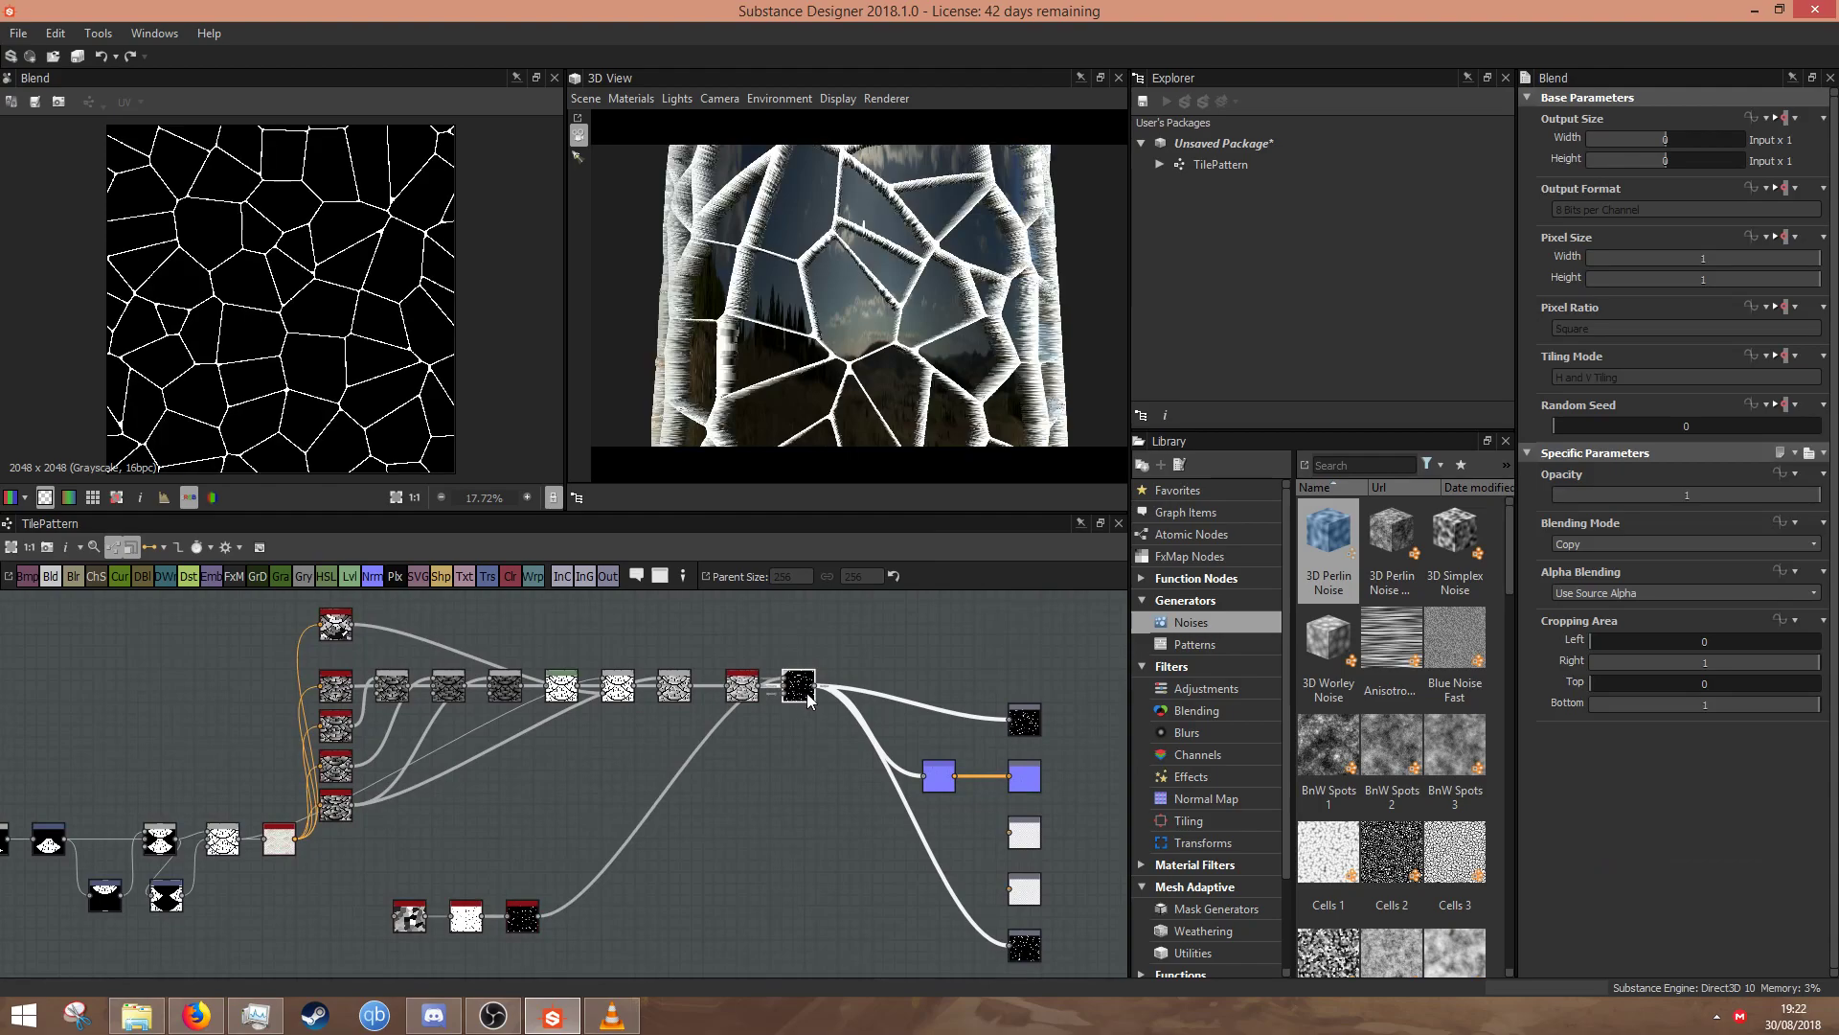
- Set the new Blend node's blending mode to Subtract and its opacity to 0.39, checking the cracks on the 3D cylinder
left_click(1627, 544)
left_click(1590, 585)
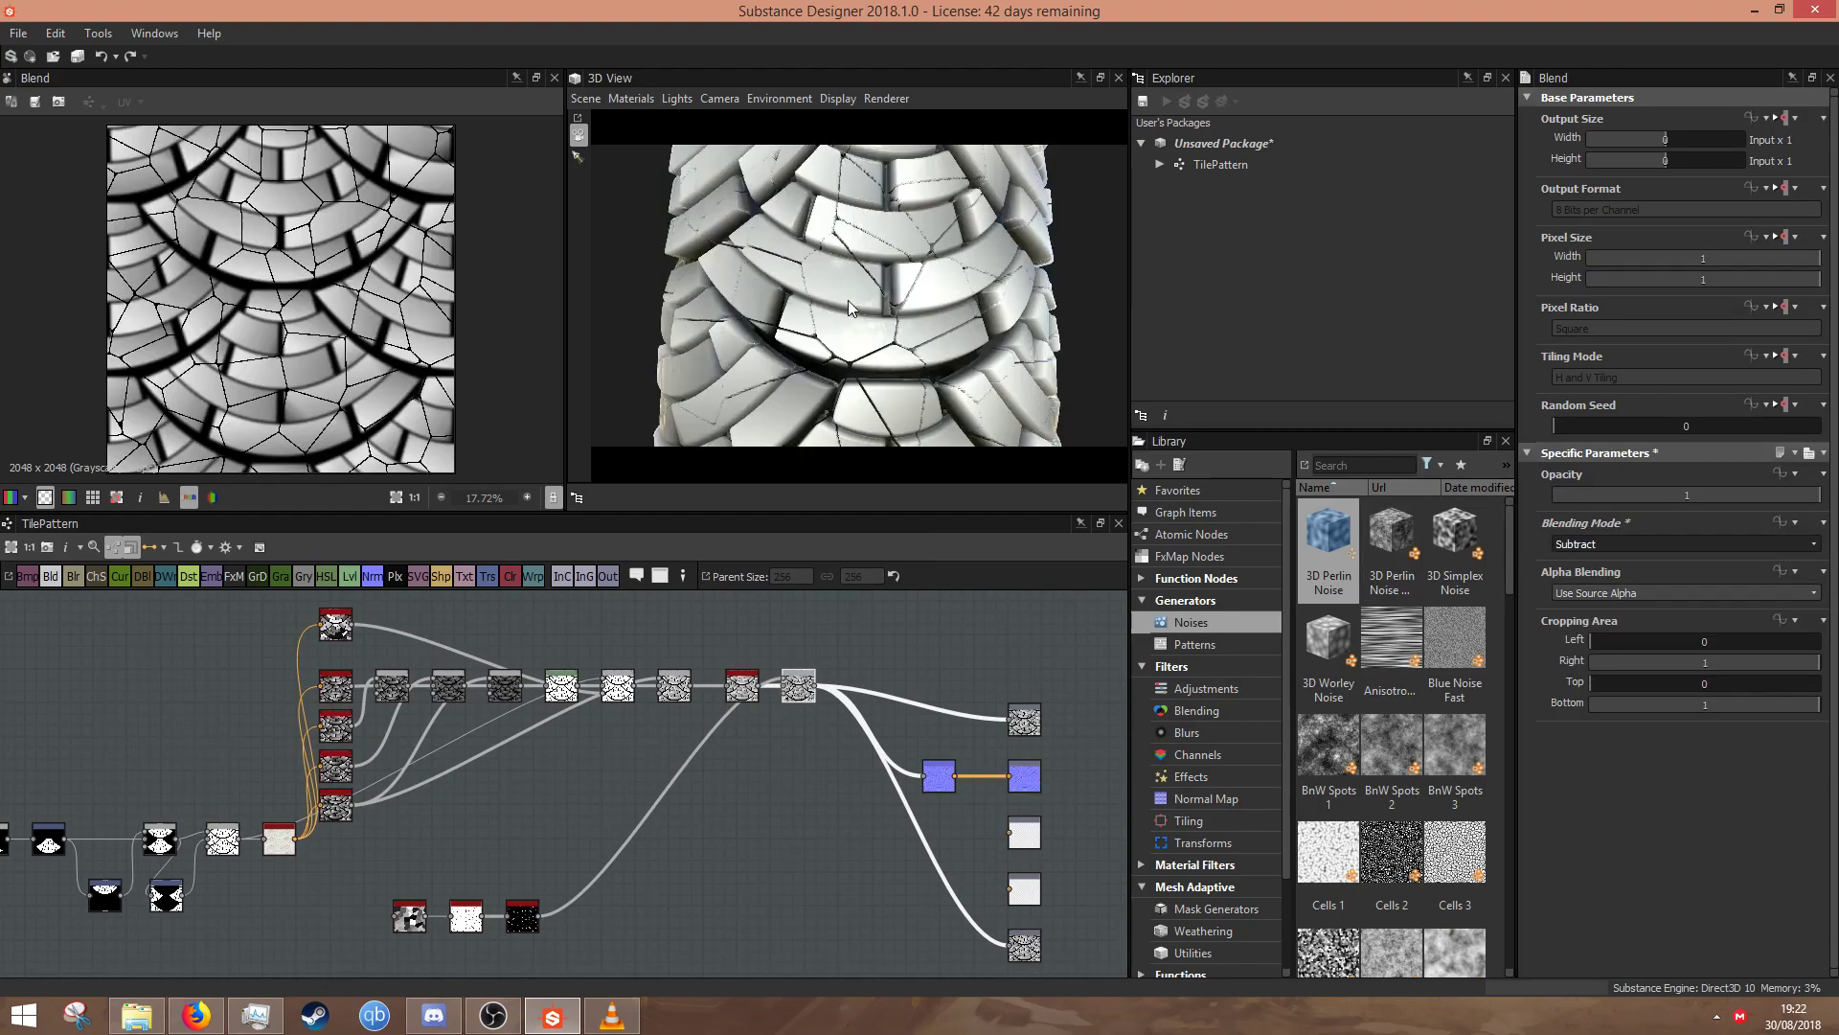
scroll(873, 309, "down", 5)
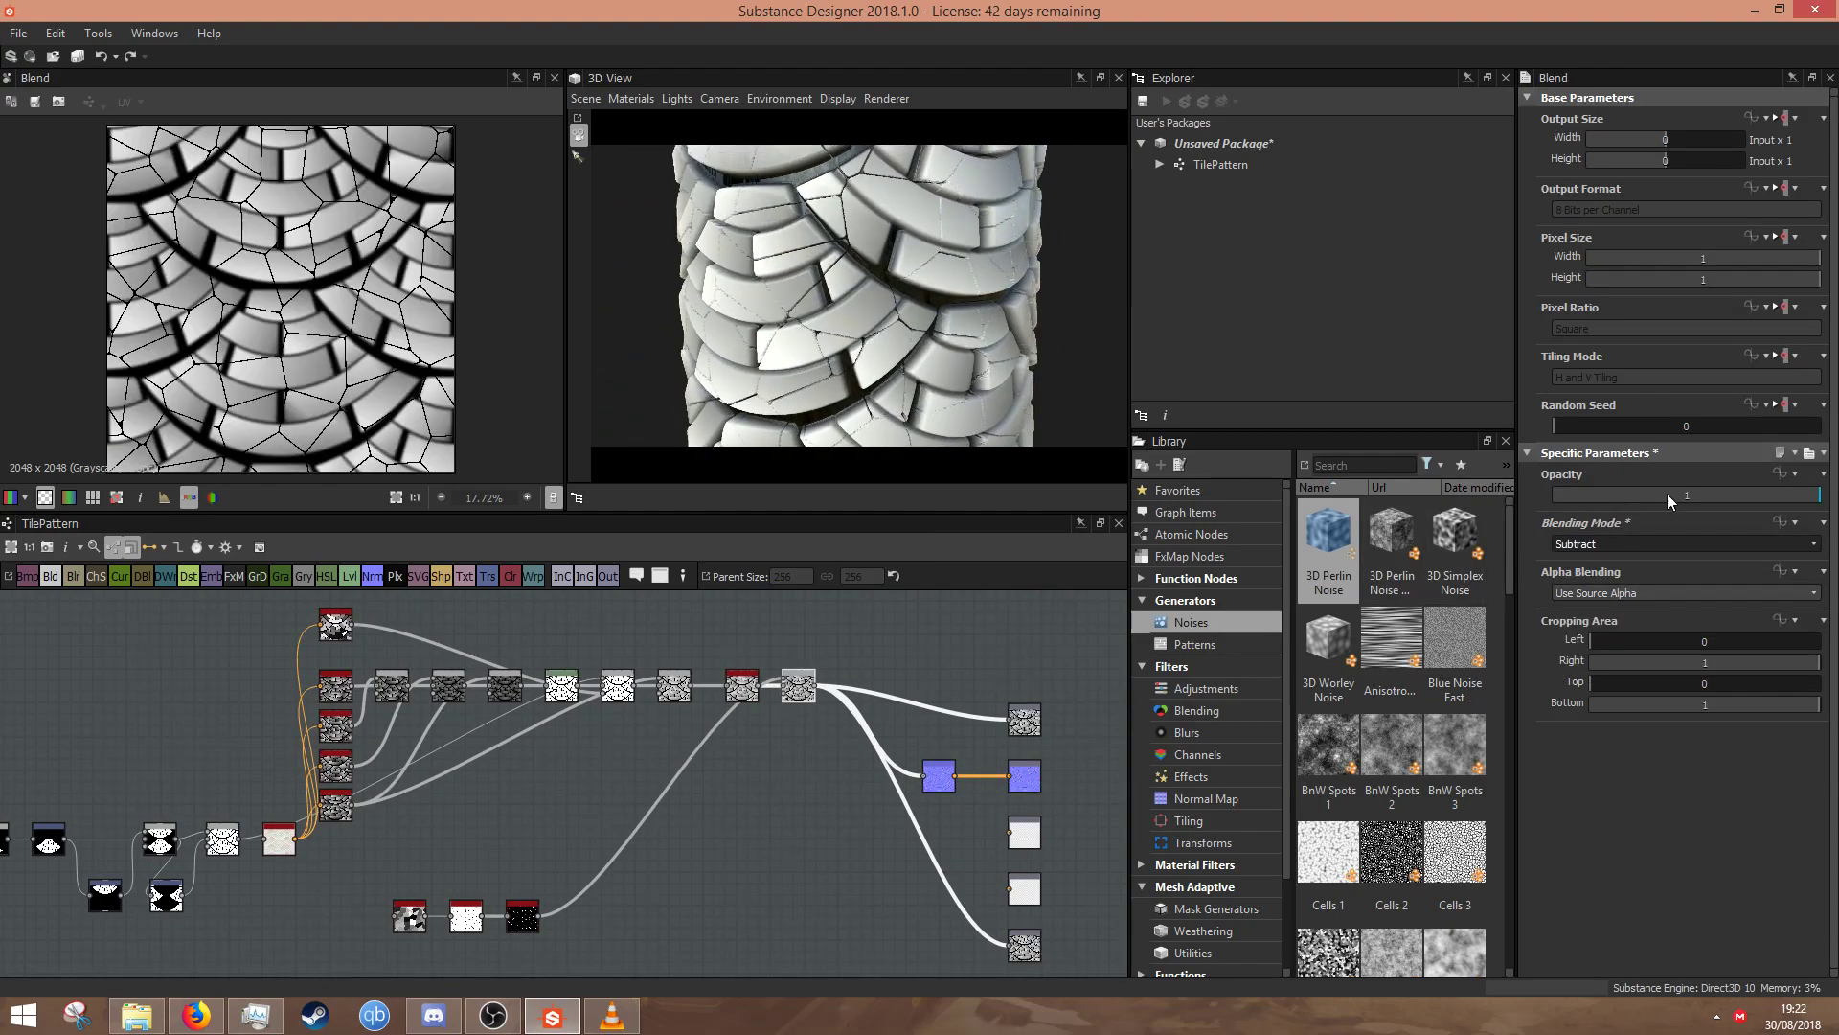
left_click_drag(1674, 493, 1657, 490)
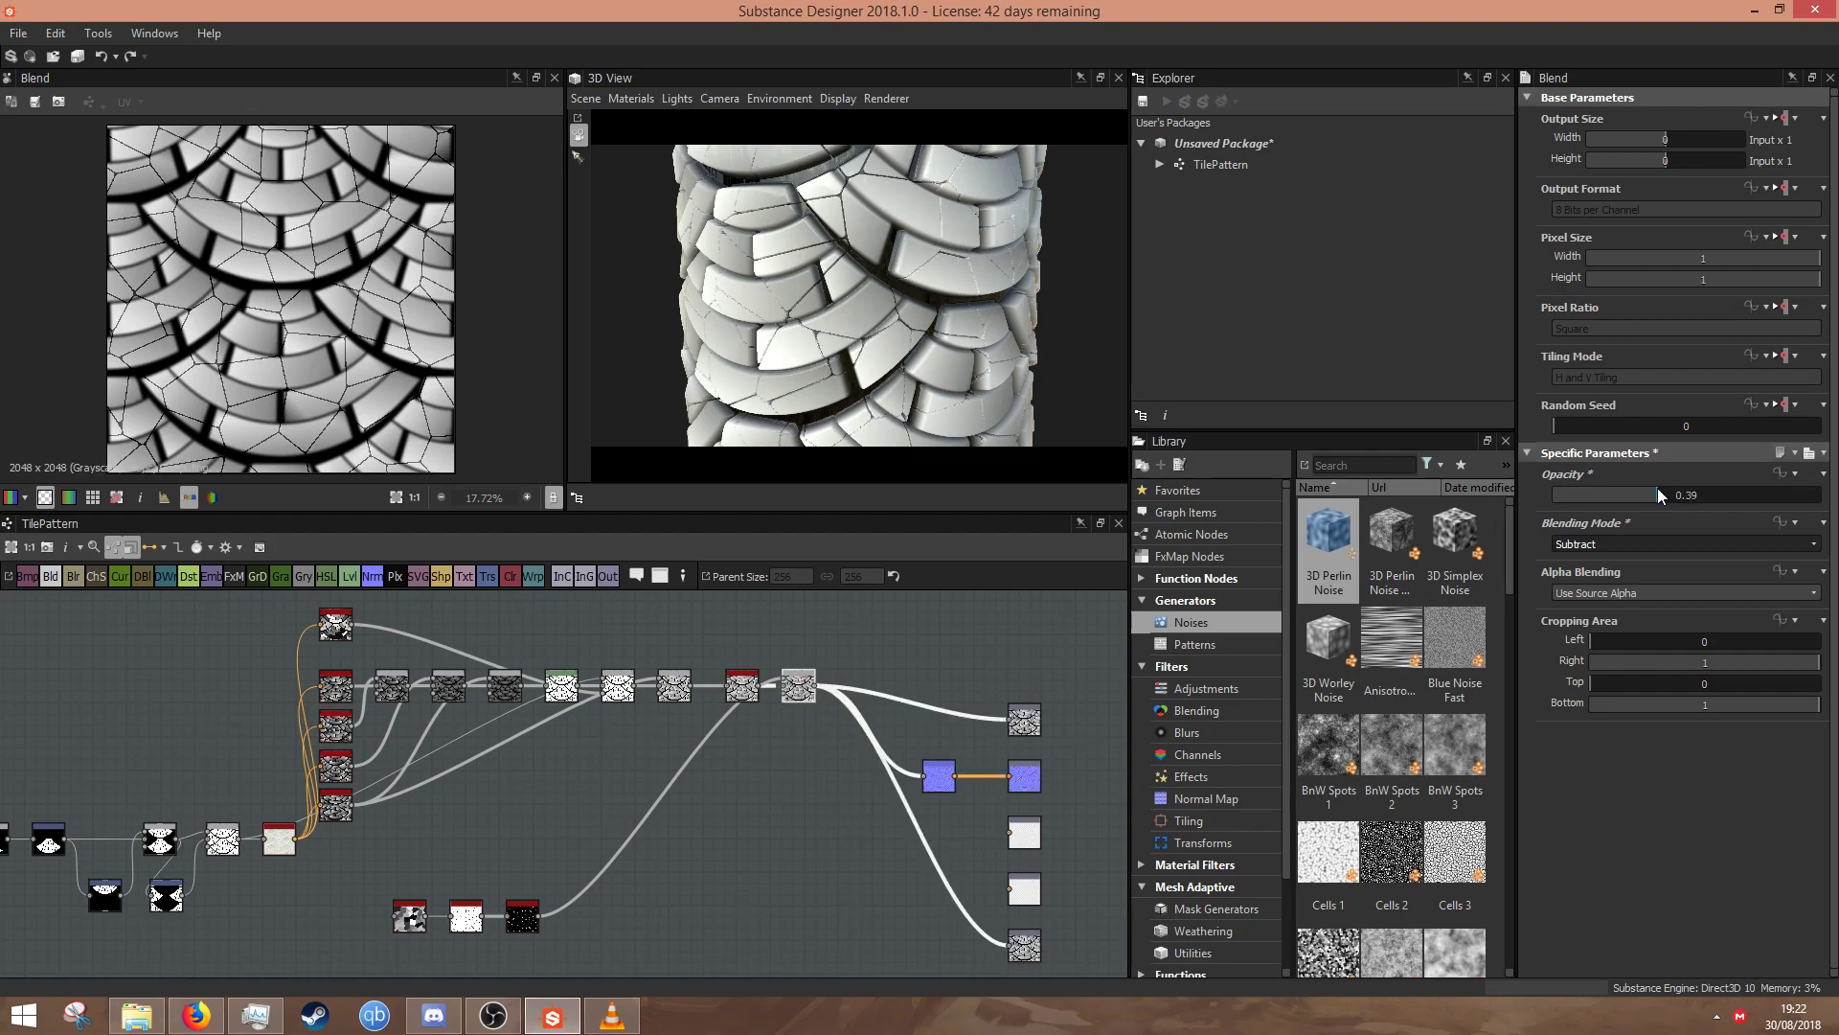
mouse_move(775, 368)
left_mouse_down()
mouse_move(944, 313)
mouse_move(798, 395)
left_mouse_up()
scroll(517, 788, "down", 2)
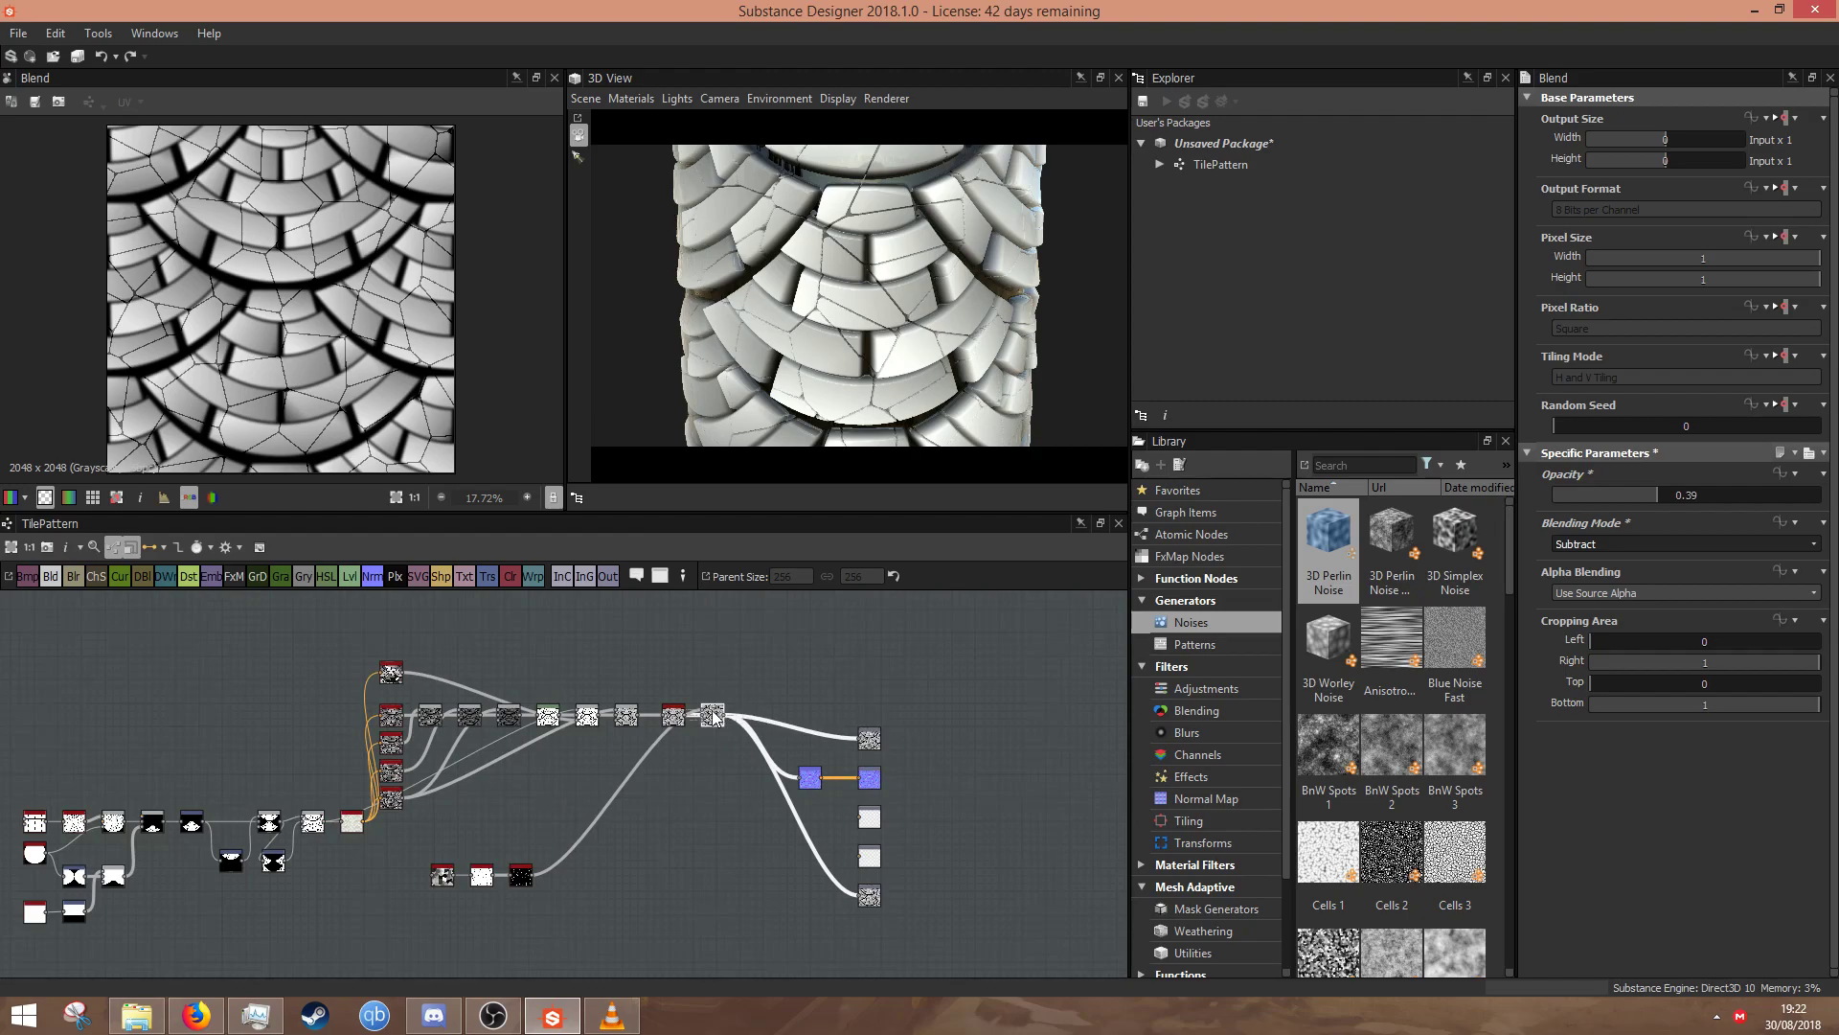
- Insert a Directional Warp node after the Invert Grayscale node in the crack branch
scroll(230, 351, "up", 3)
scroll(144, 376, "down", 2)
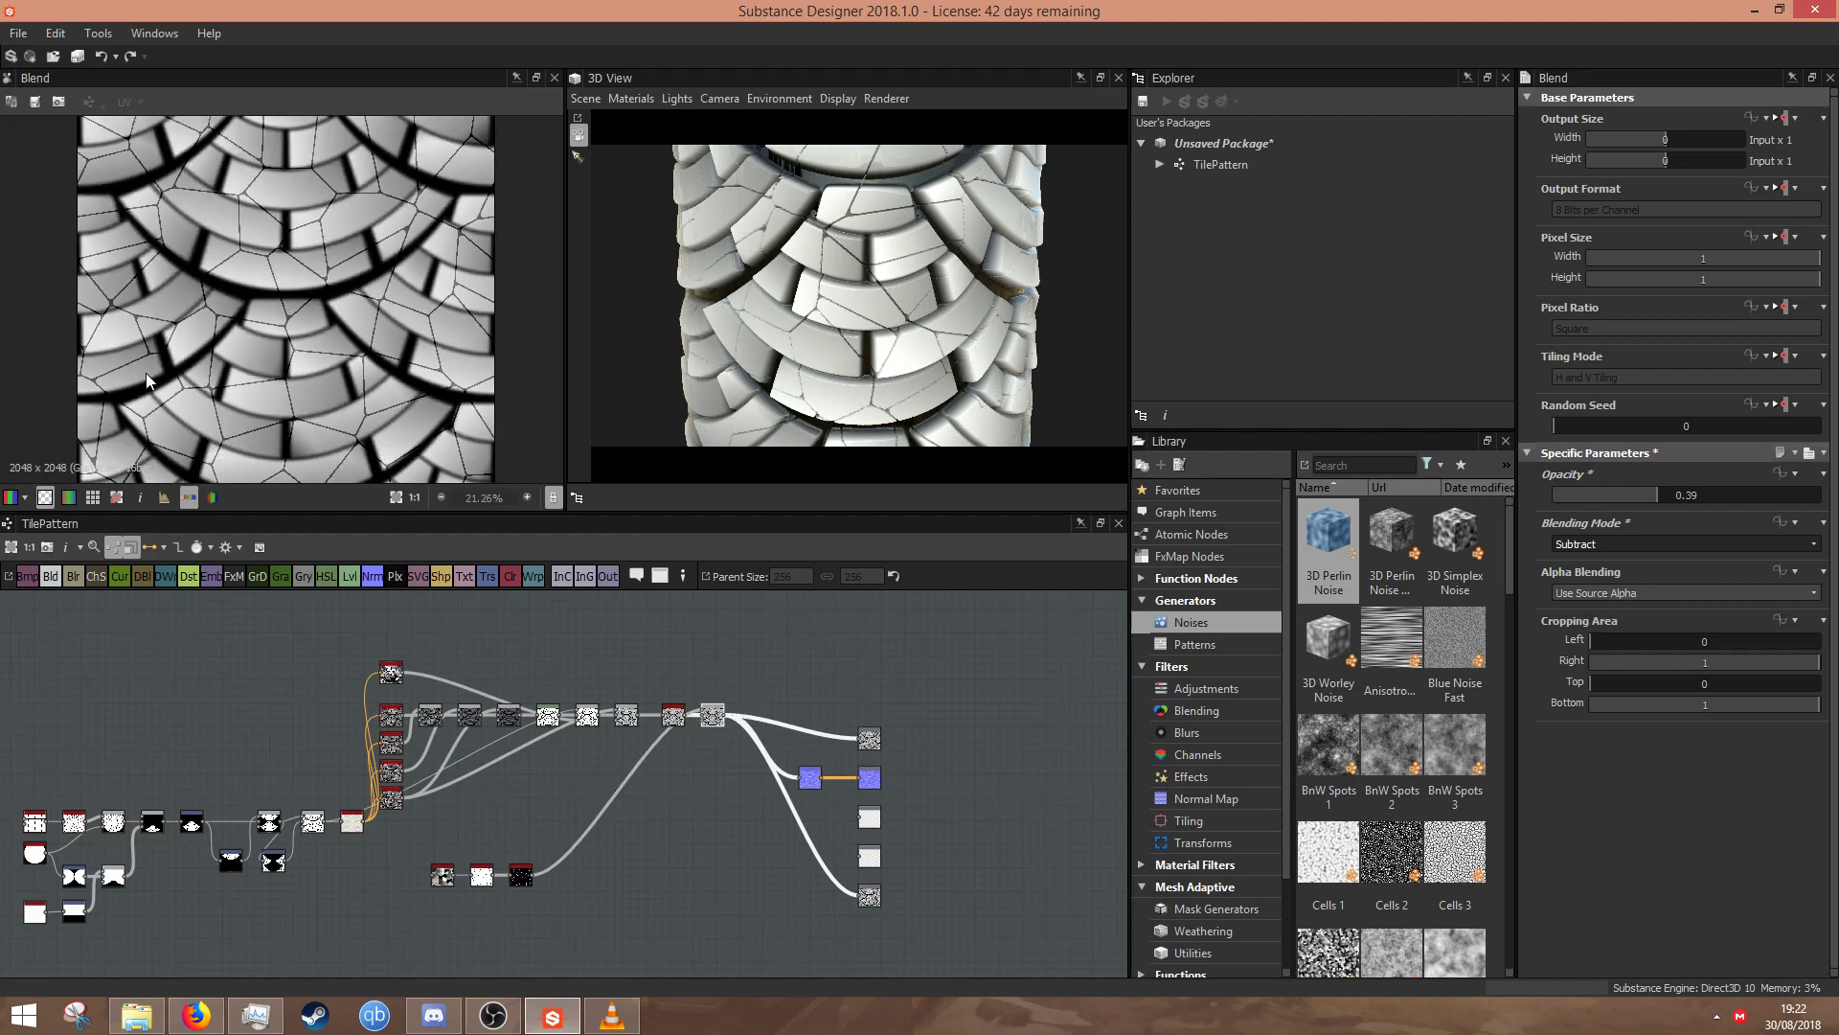
scroll(496, 751, "up", 2)
left_click(613, 922)
scroll(613, 922, "up", 5)
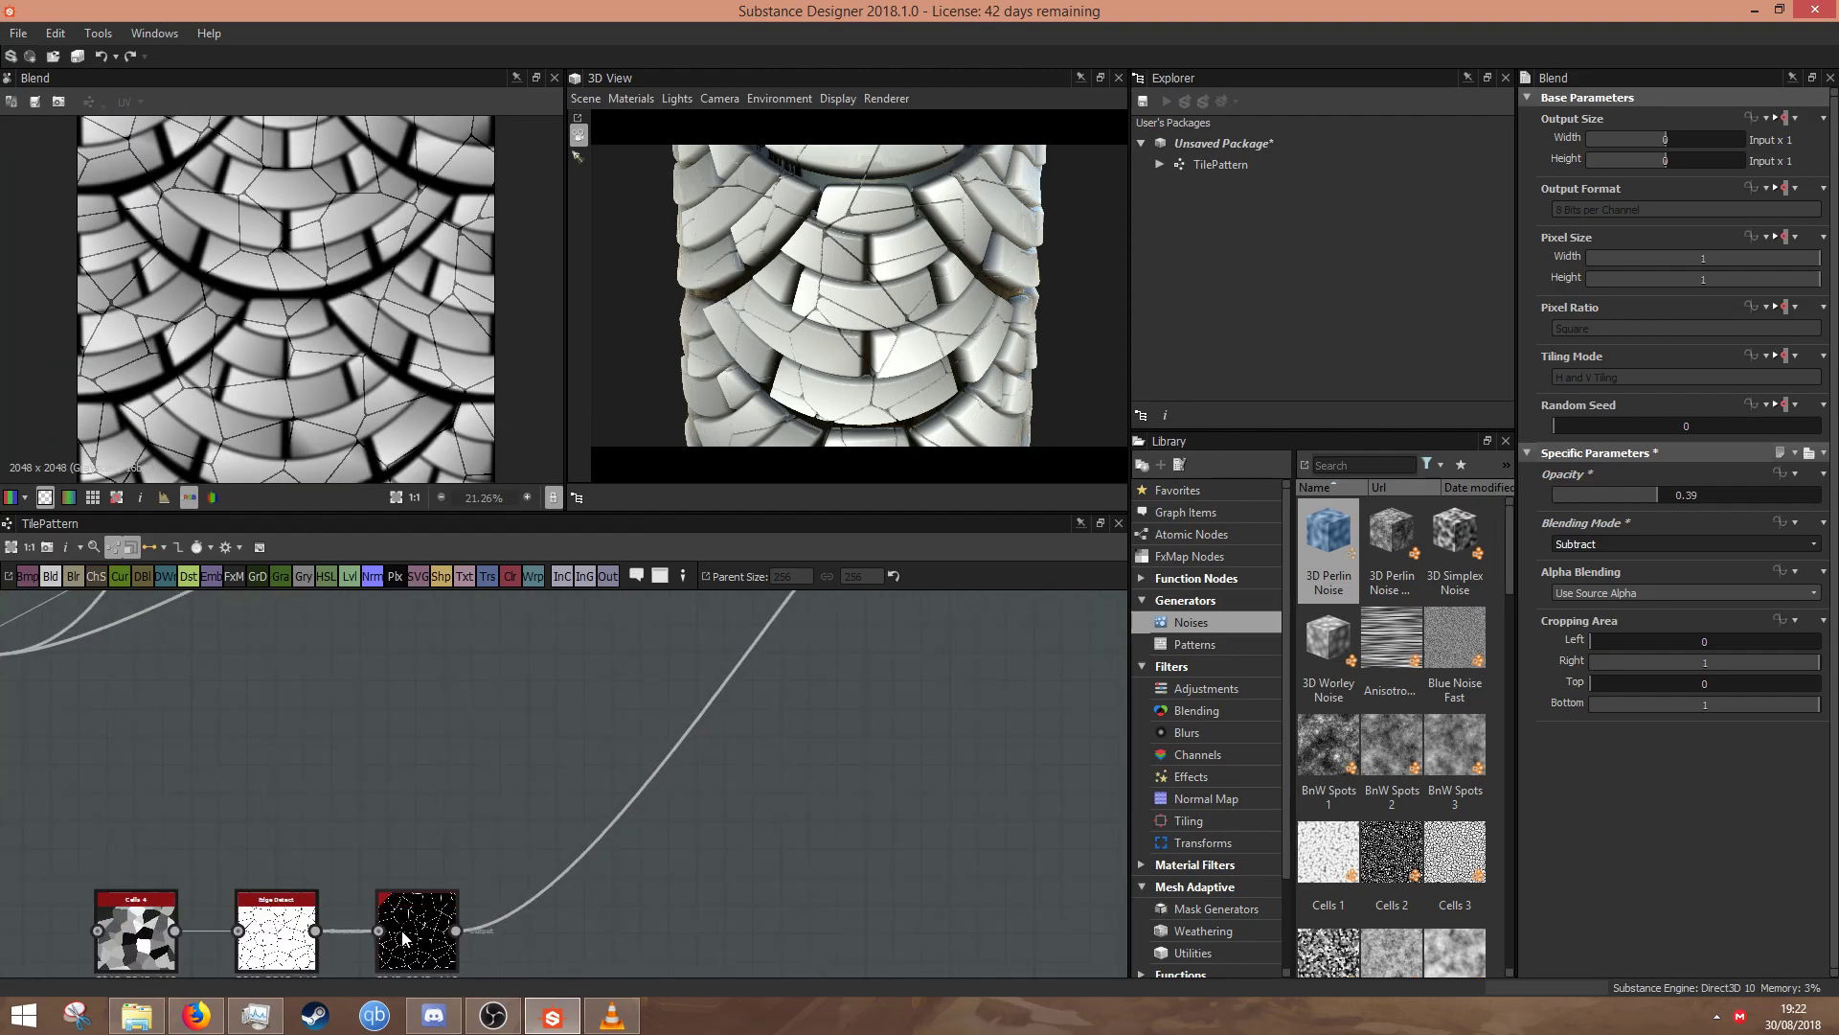
left_click(404, 933)
key("space")
type("d")
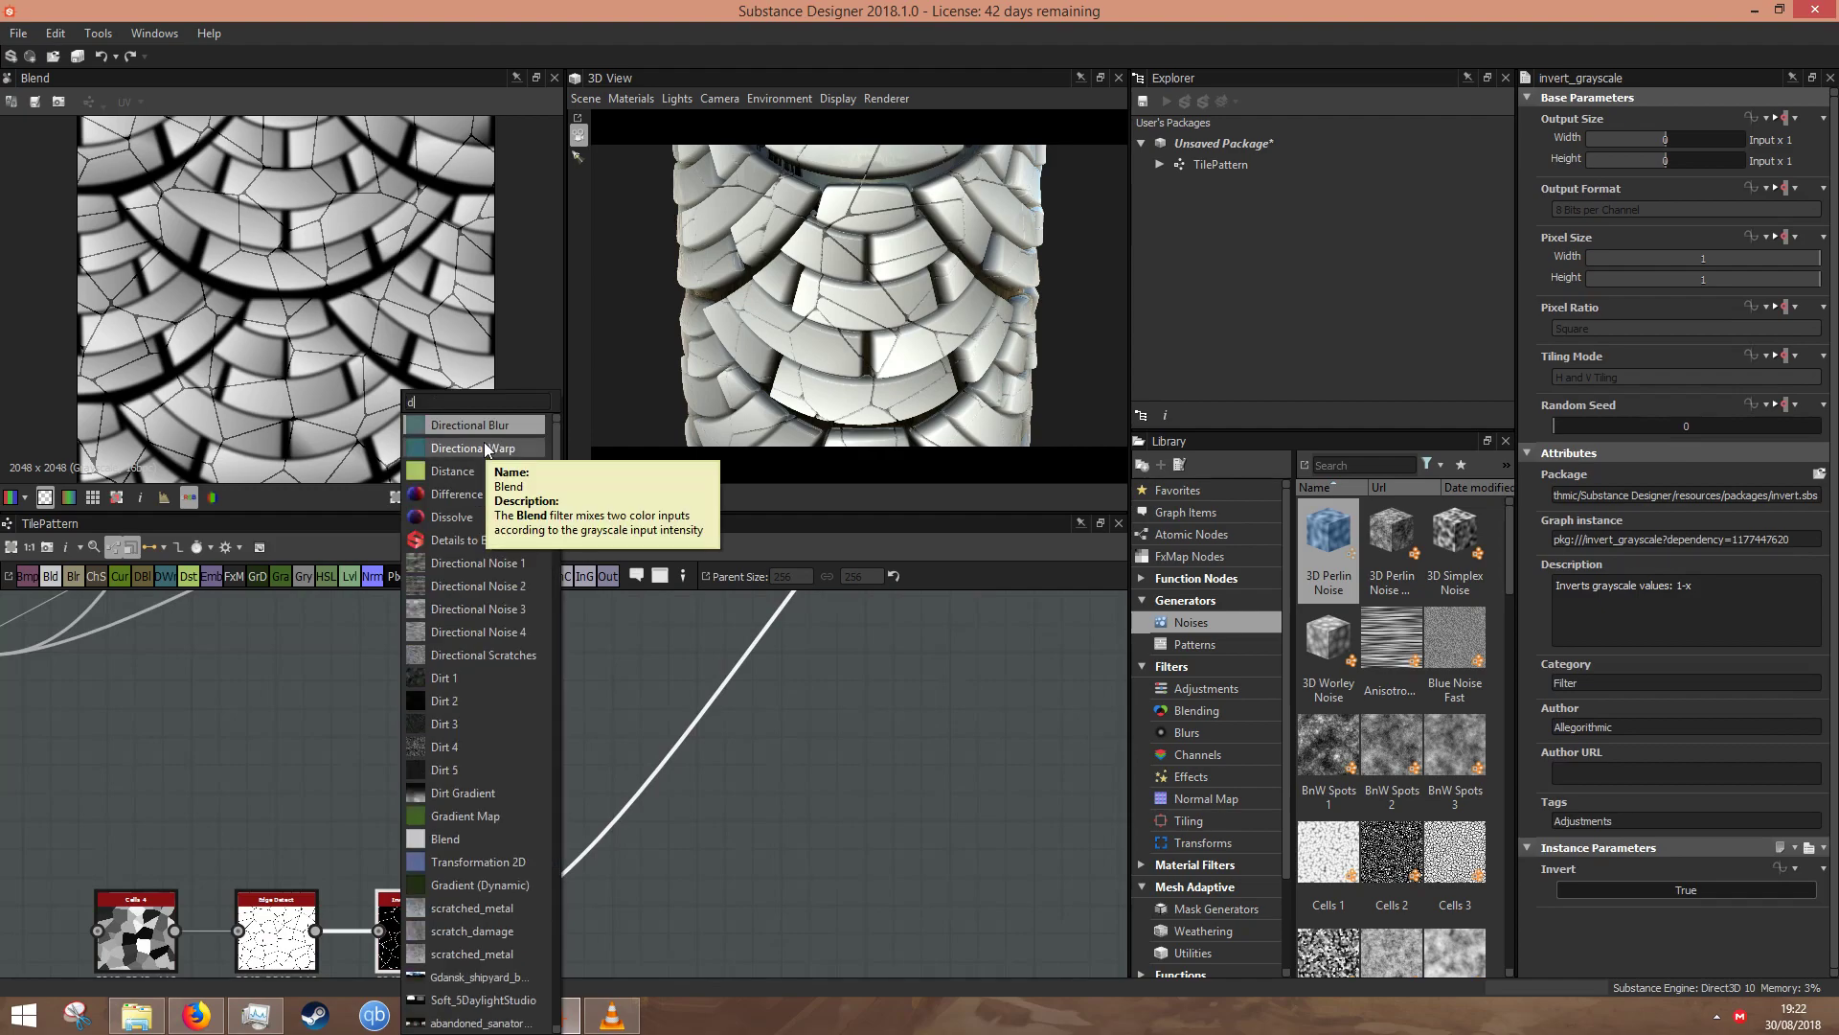
left_click(485, 447)
scroll(539, 682, "down", 5)
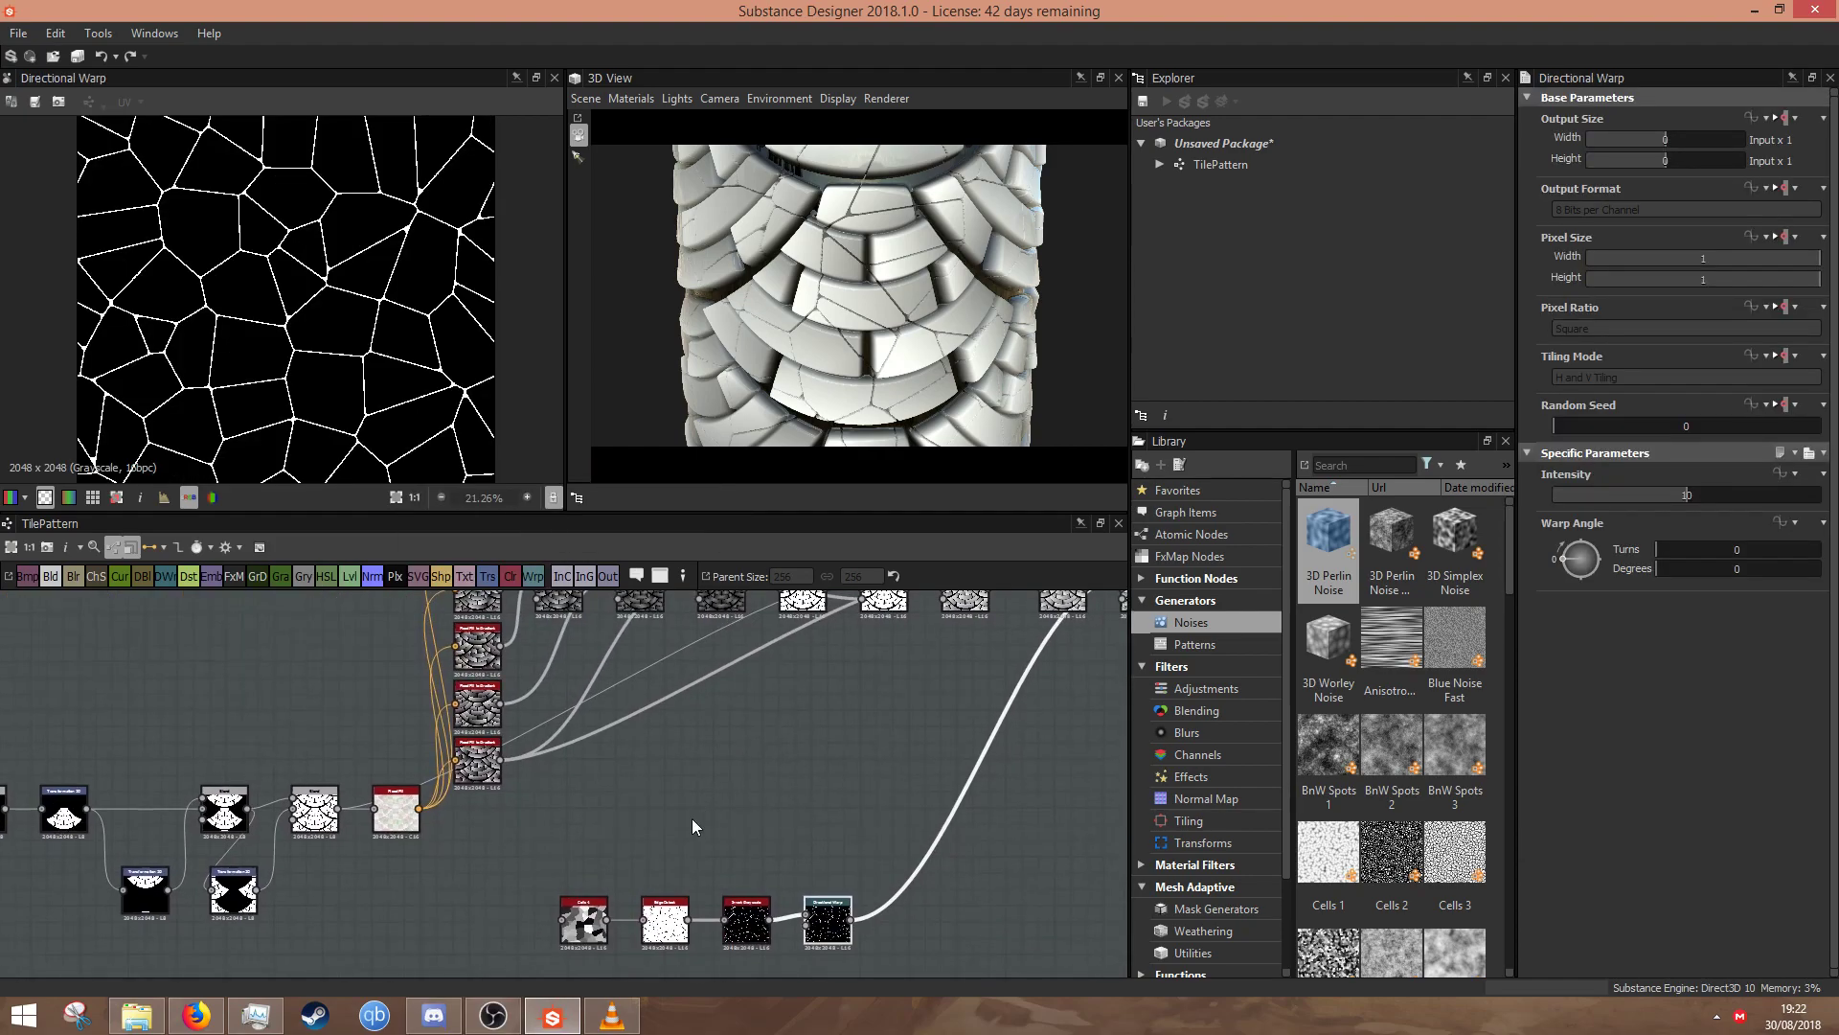
- Connect the Flood Fill to Random Grayscale output to the Directional Warp's intensity input and view the warped cell edges
left_click(567, 632)
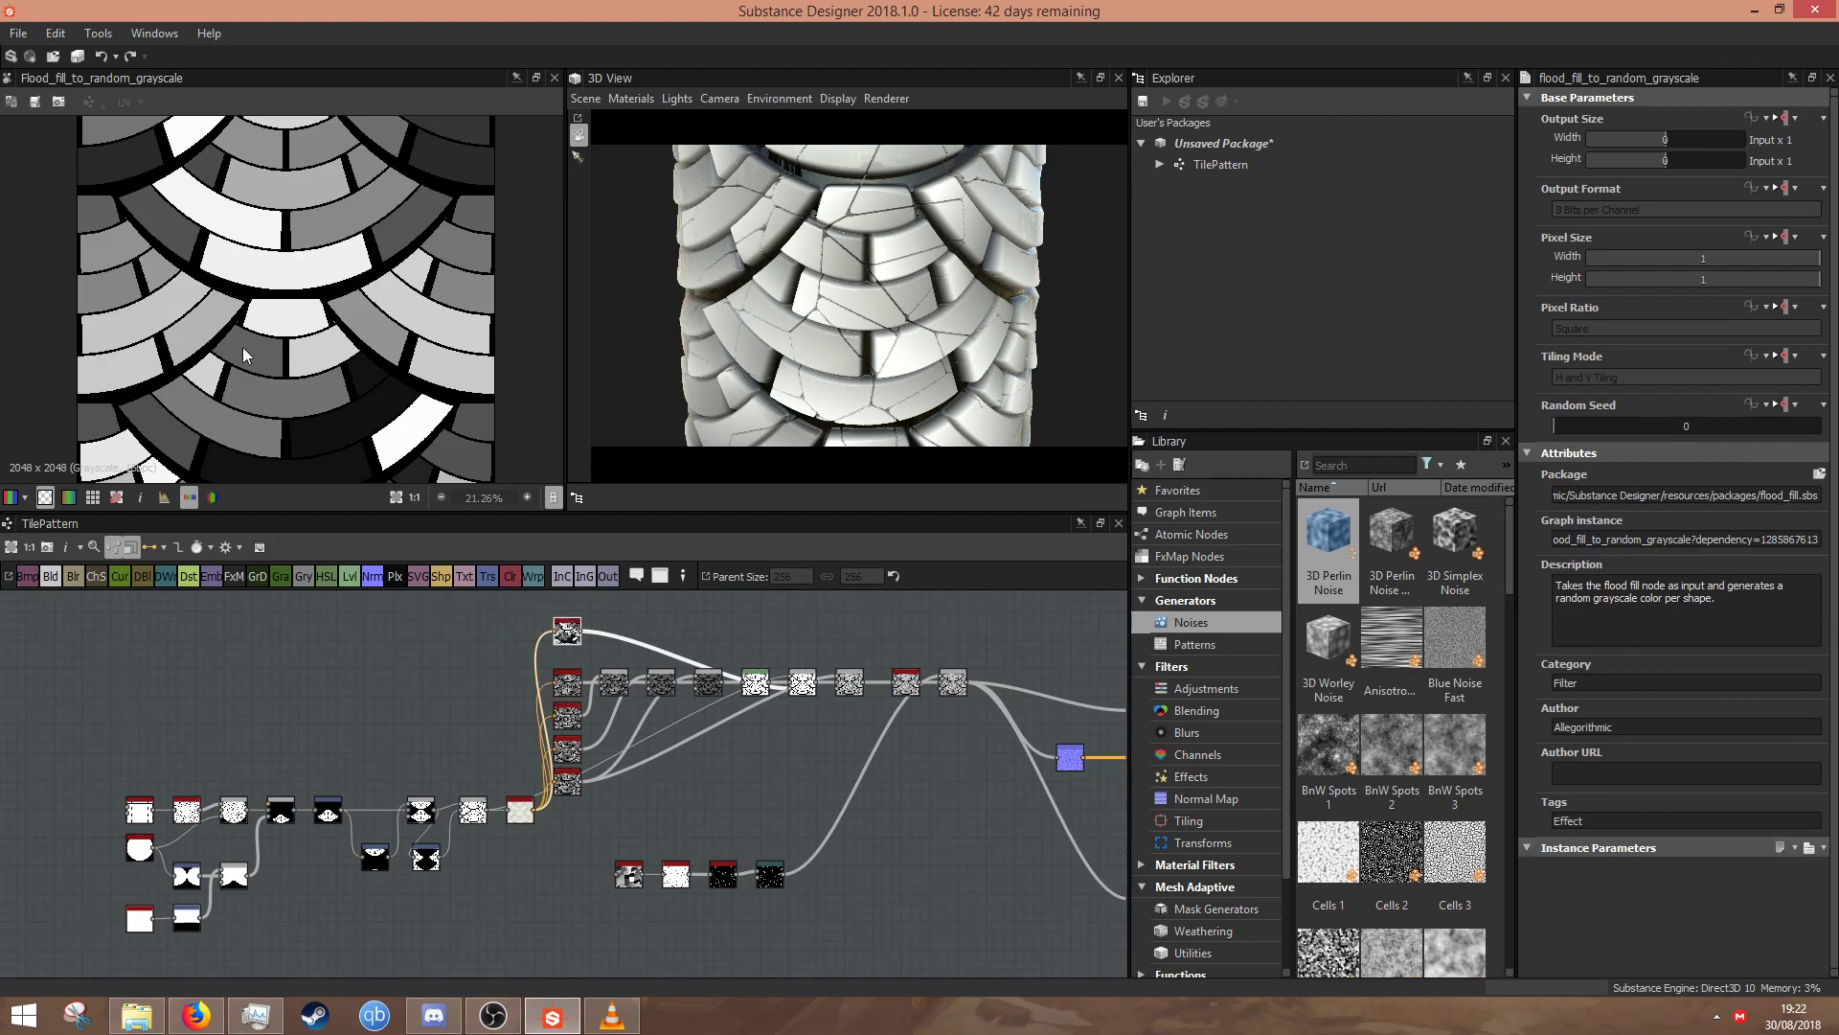
scroll(266, 376, "down", 3)
scroll(559, 609, "up", 3)
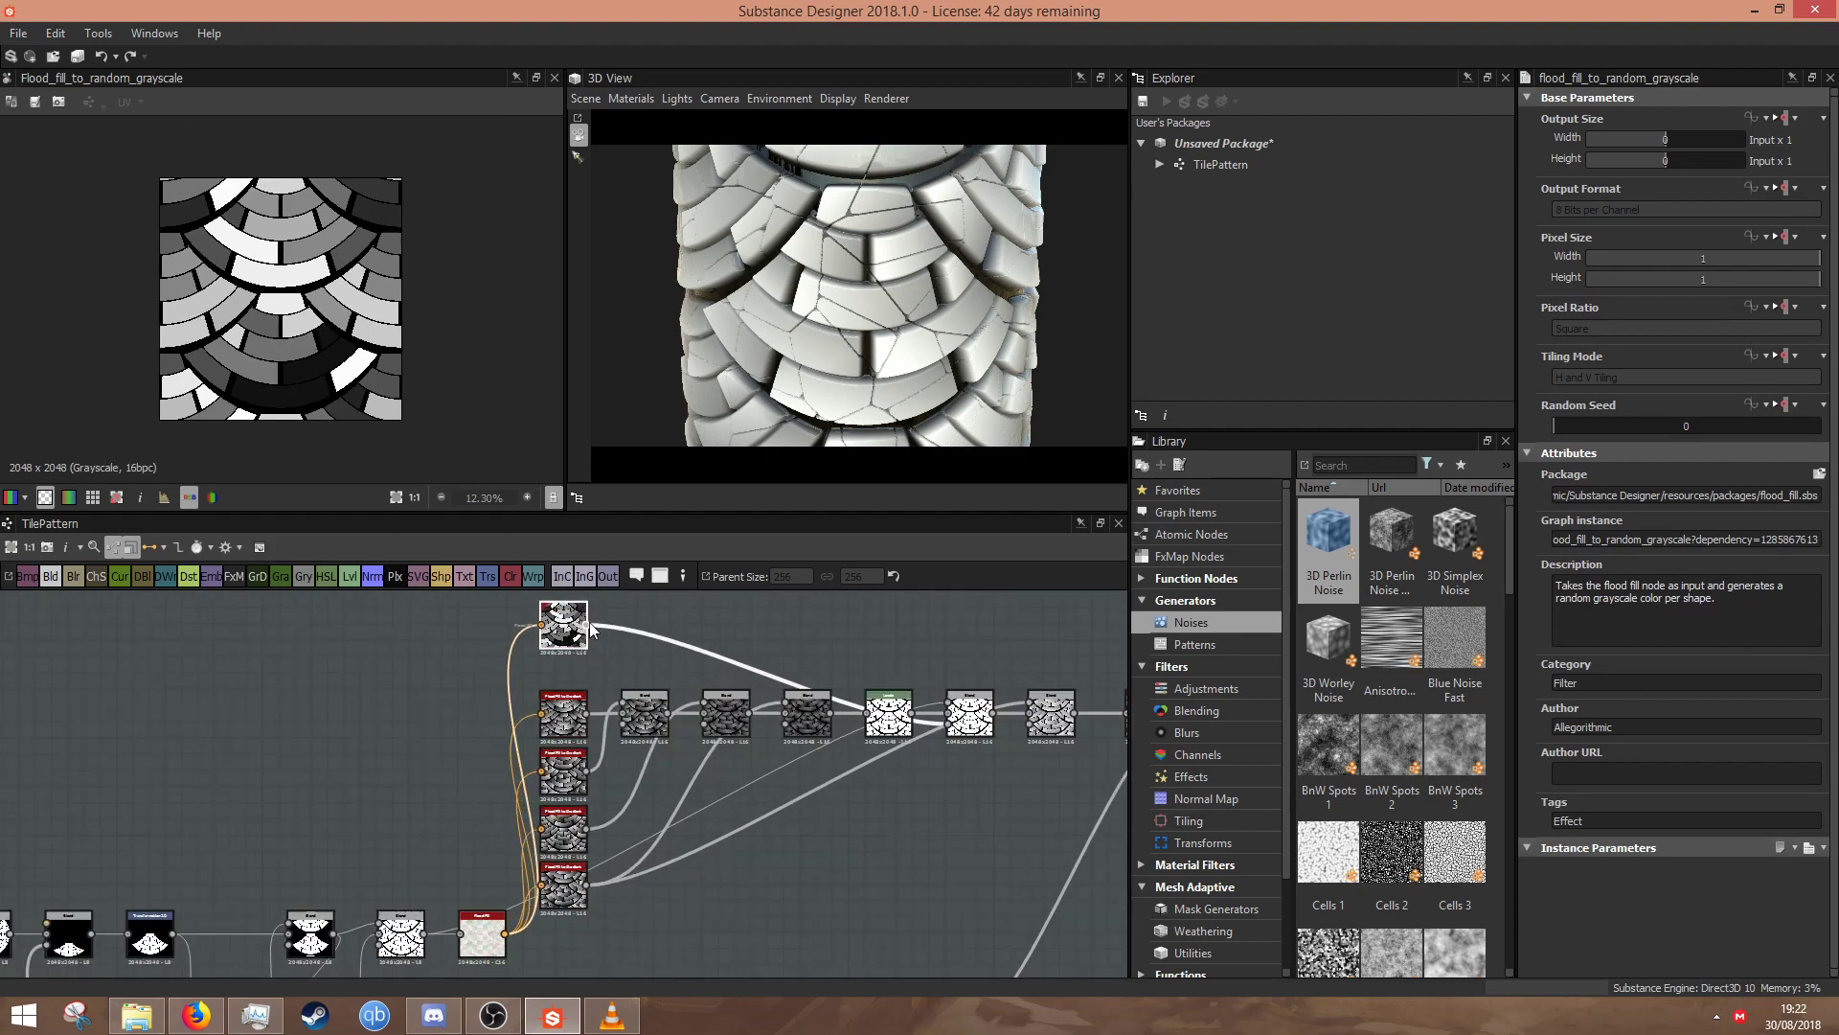
middle_click_drag(839, 903, 766, 735)
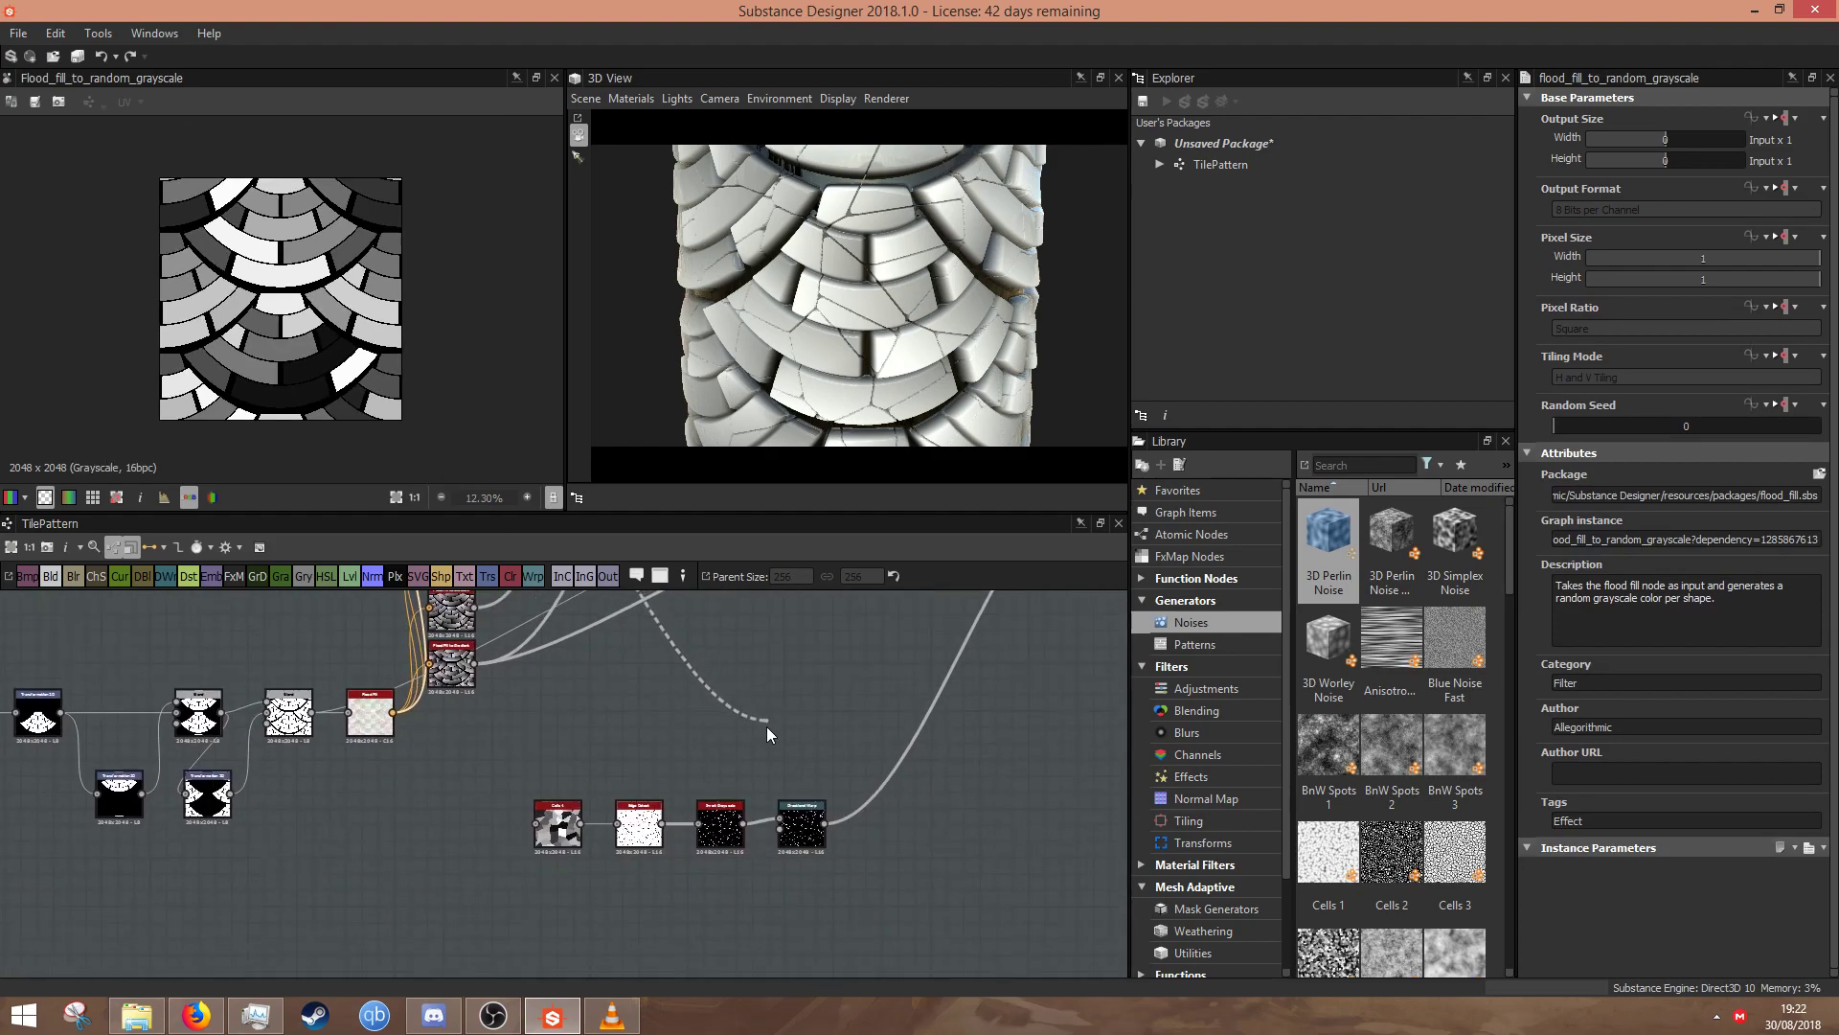
double_click(801, 830)
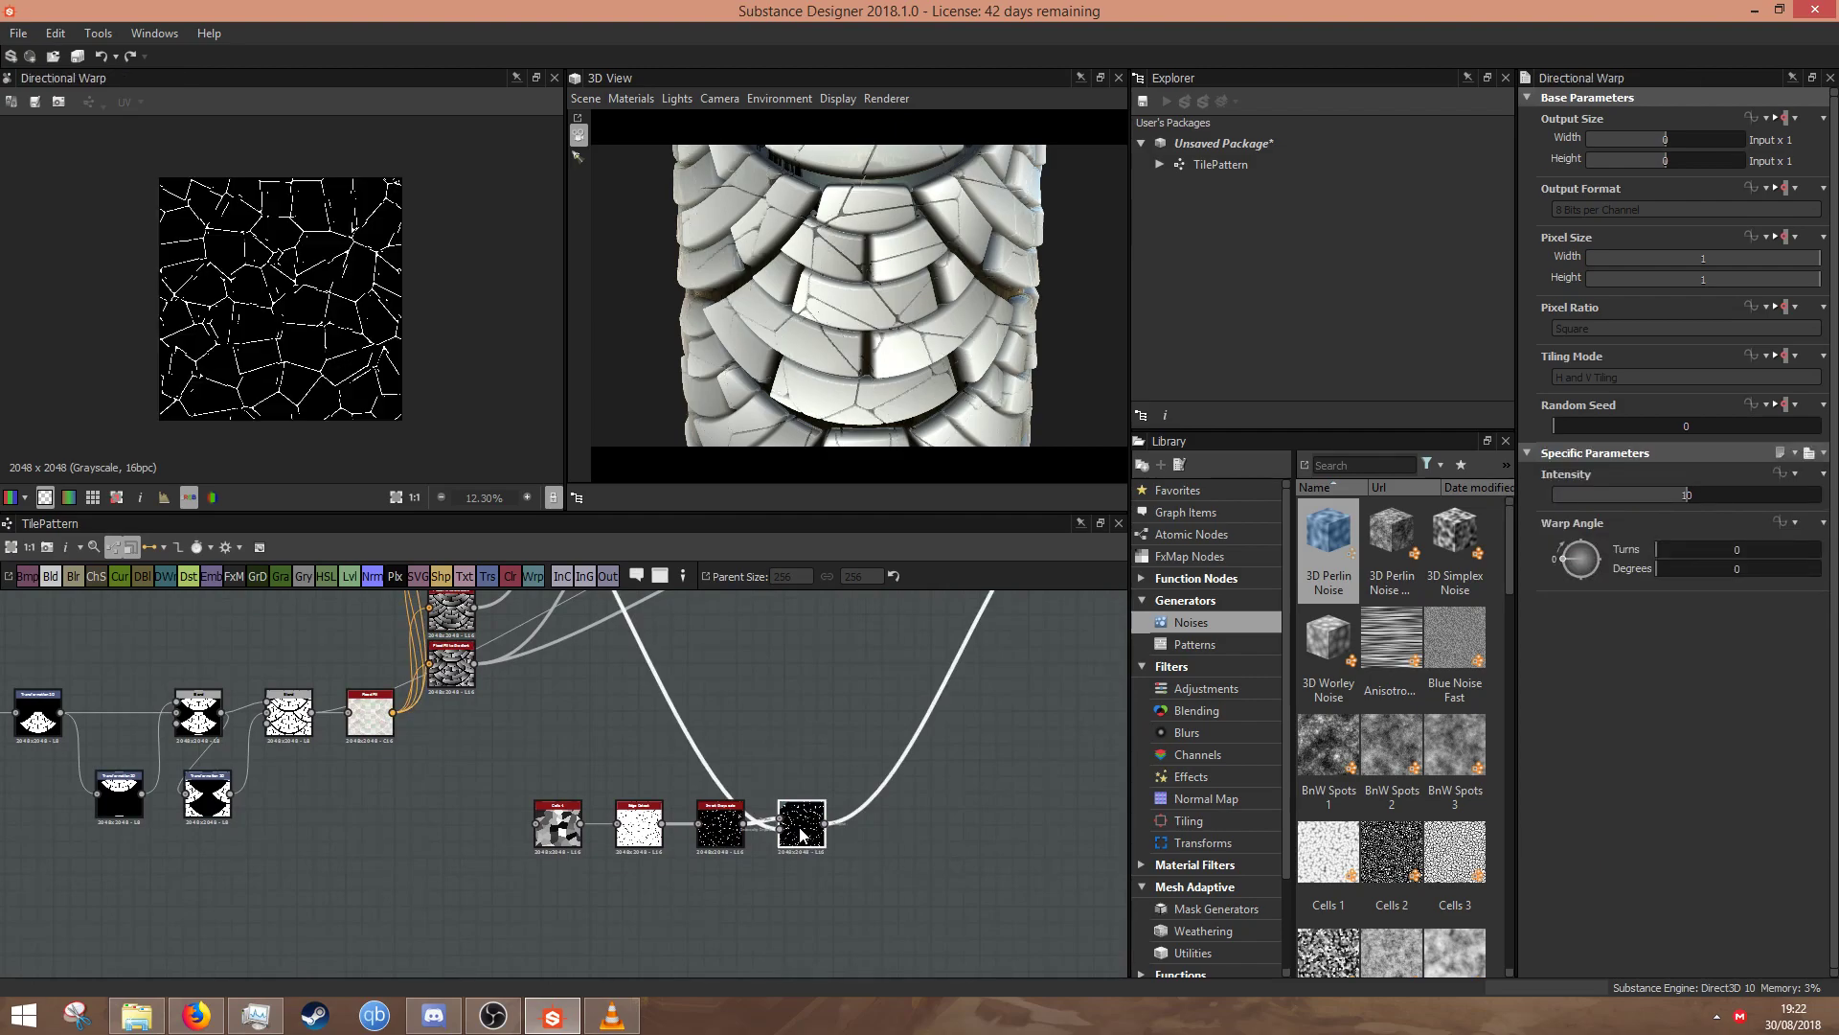
scroll(412, 404, "up", 2)
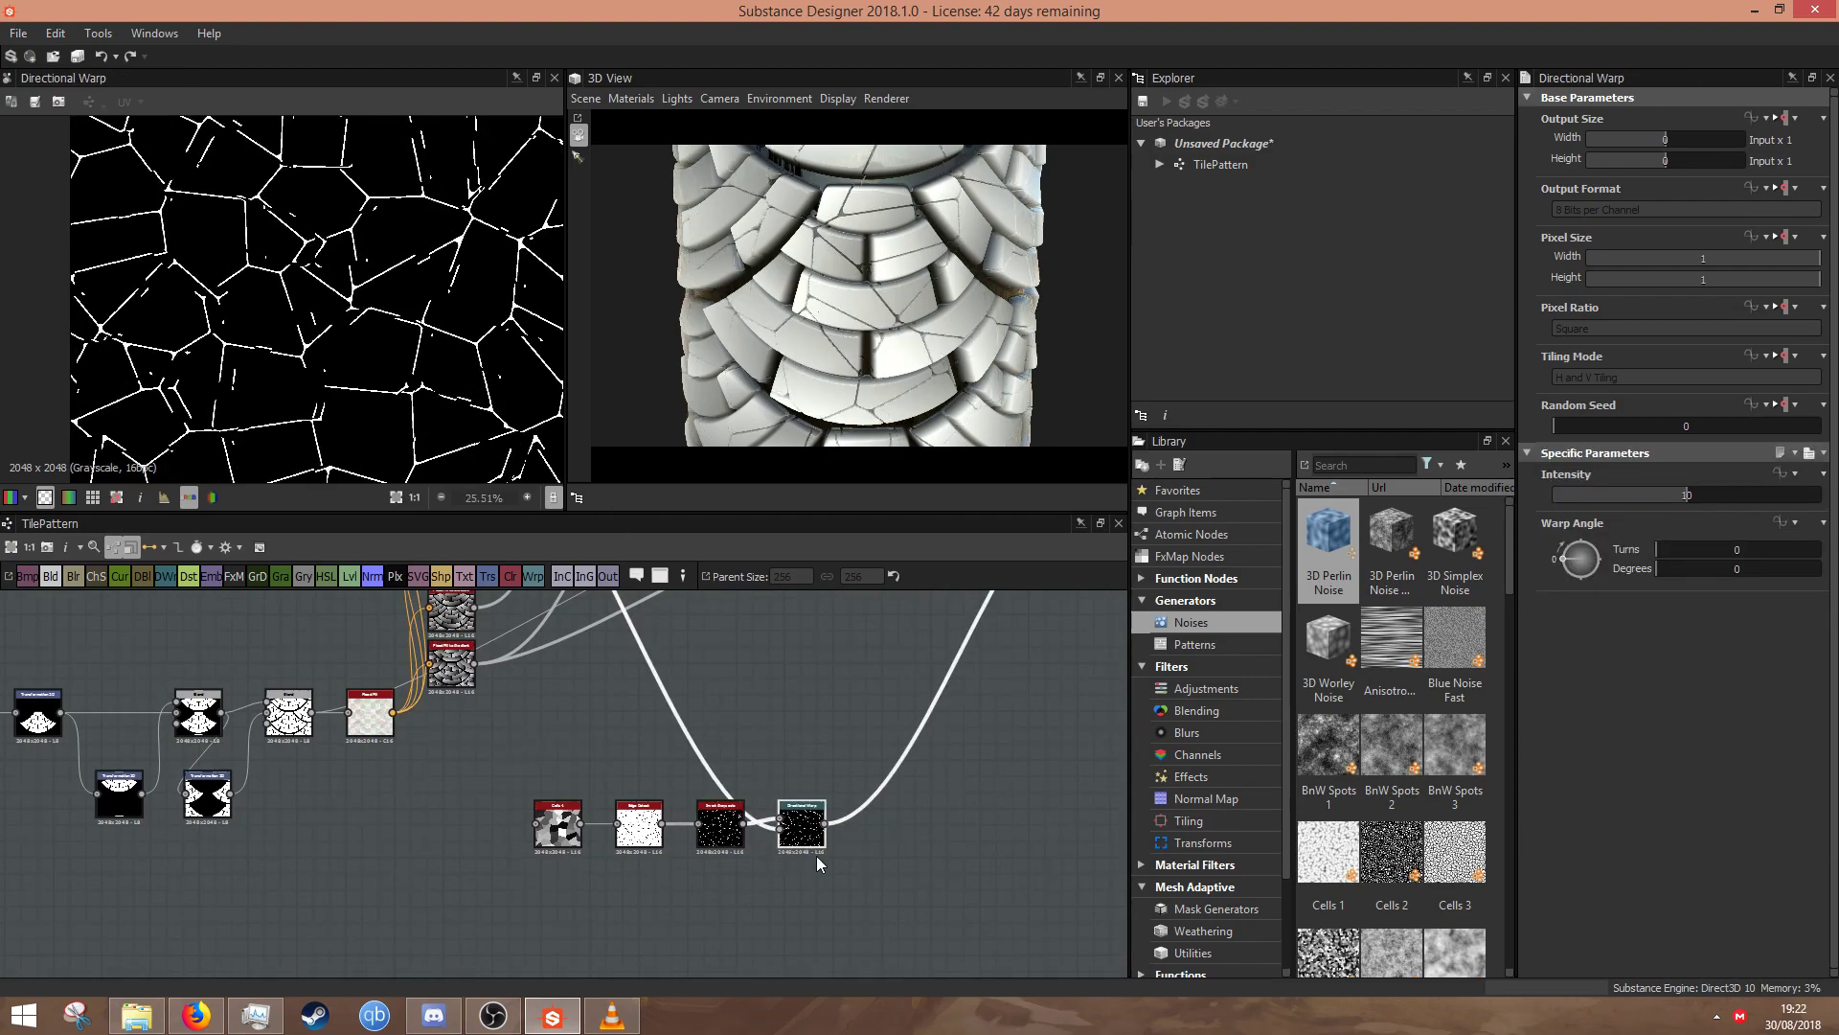
- Set the Directional Warp's angle to 1.32 turns and compare its output with the random grayscale map
left_click_drag(1571, 558, 1492, 543)
middle_click_drag(728, 660, 859, 940)
scroll(590, 688, "up", 4)
double_click(625, 772)
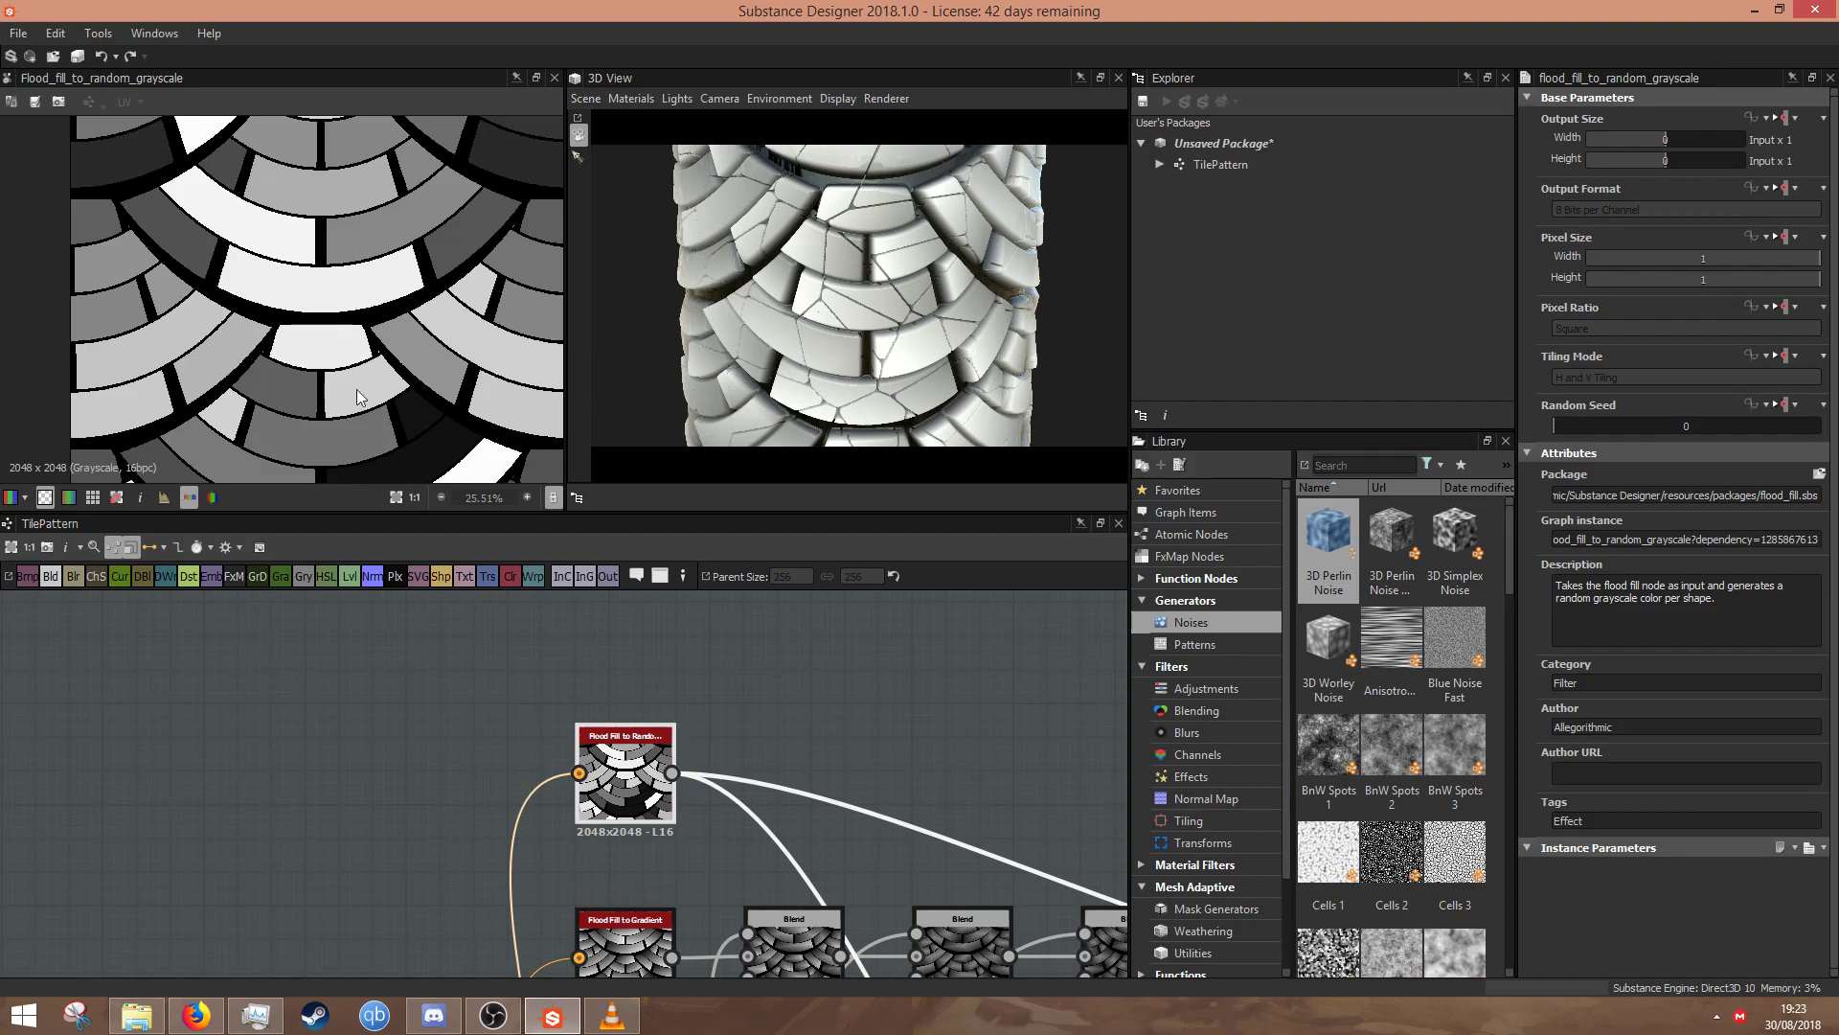
scroll(257, 270, "down", 2)
scroll(889, 877, "down", 1)
middle_click_drag(889, 878, 585, 510)
scroll(644, 655, "down", 1)
middle_click_drag(644, 656, 399, 537)
double_click(676, 968)
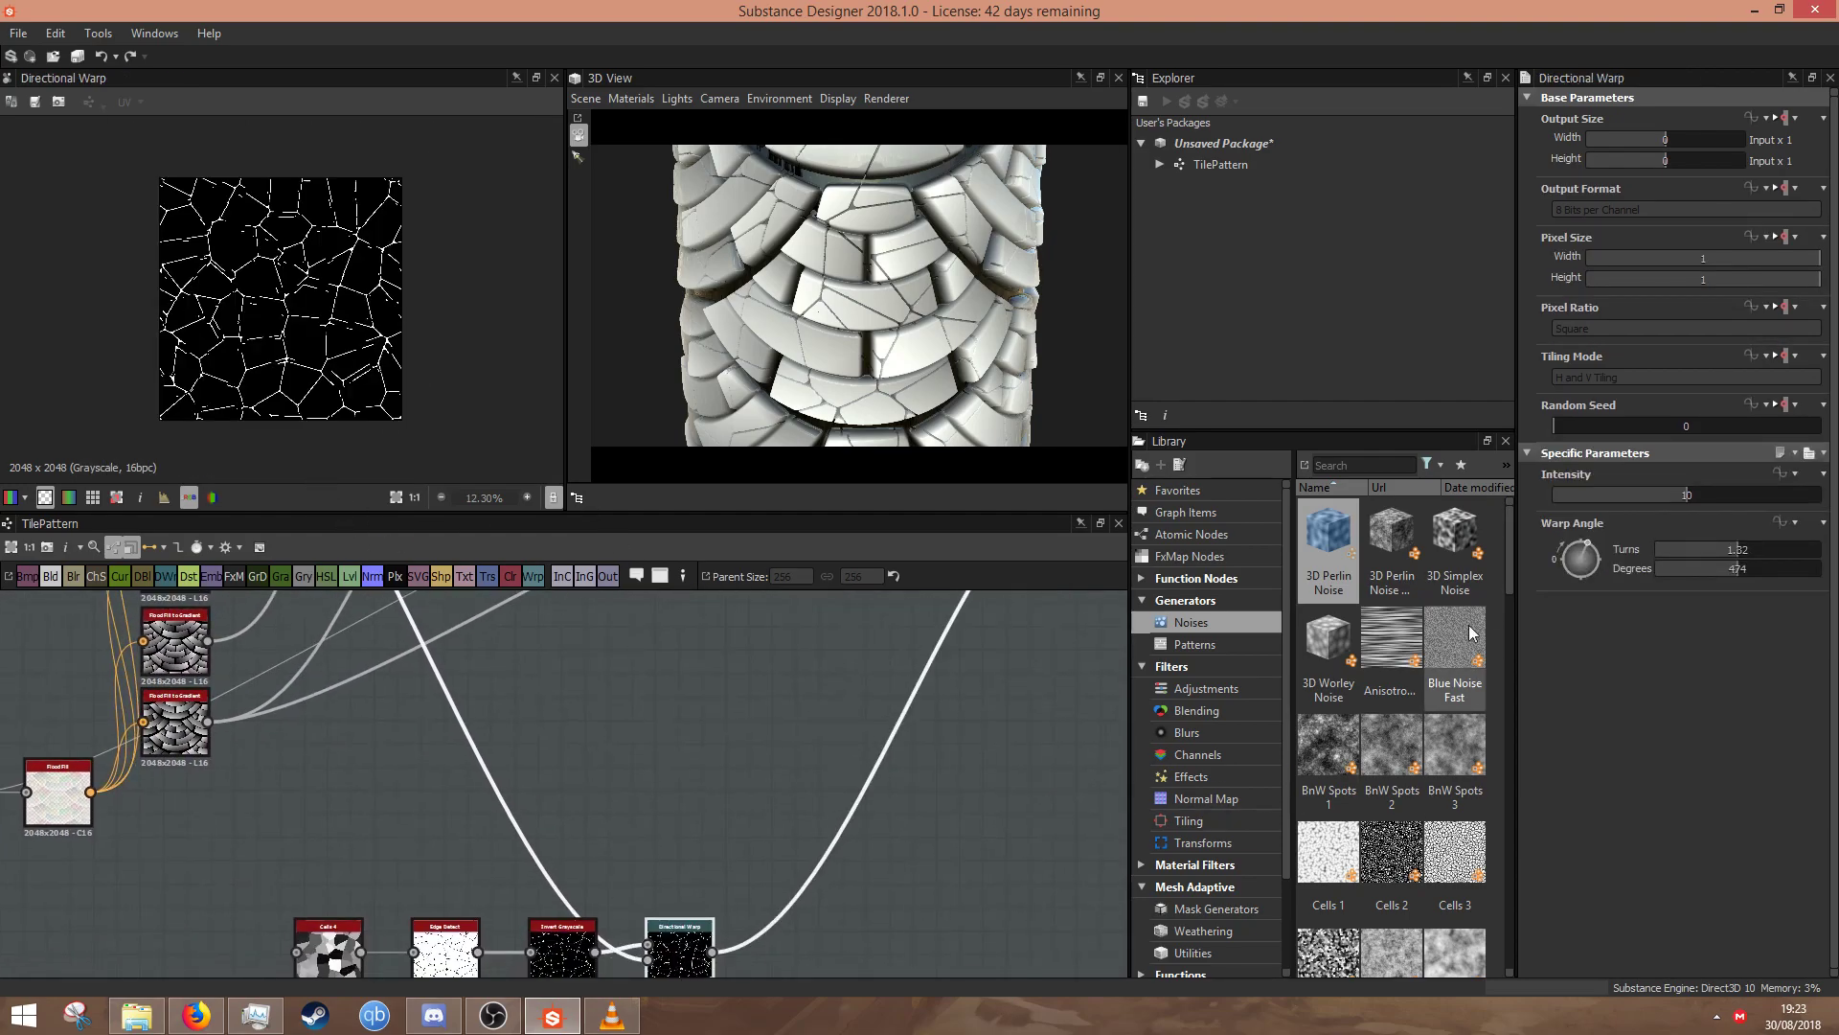
- Set the Directional Warp's intensity to 150 and view the broken-up crack lines
double_click(1686, 494)
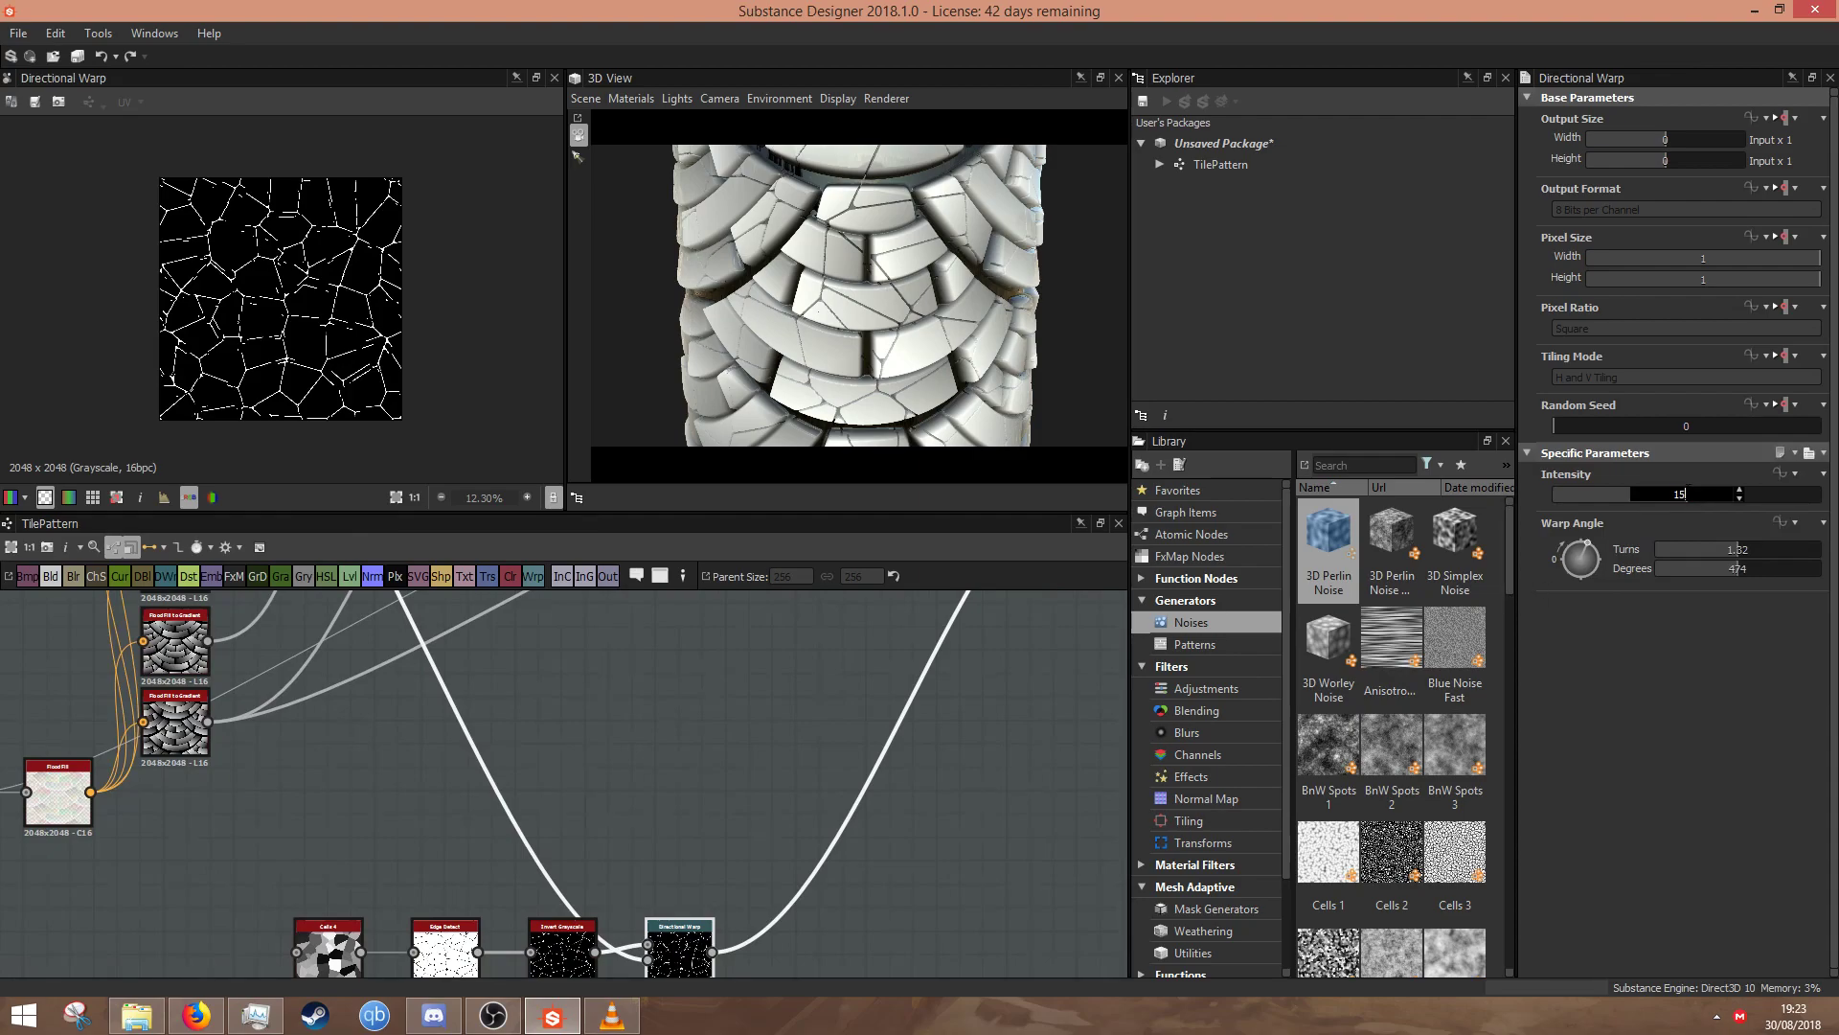
type("150")
key("Return")
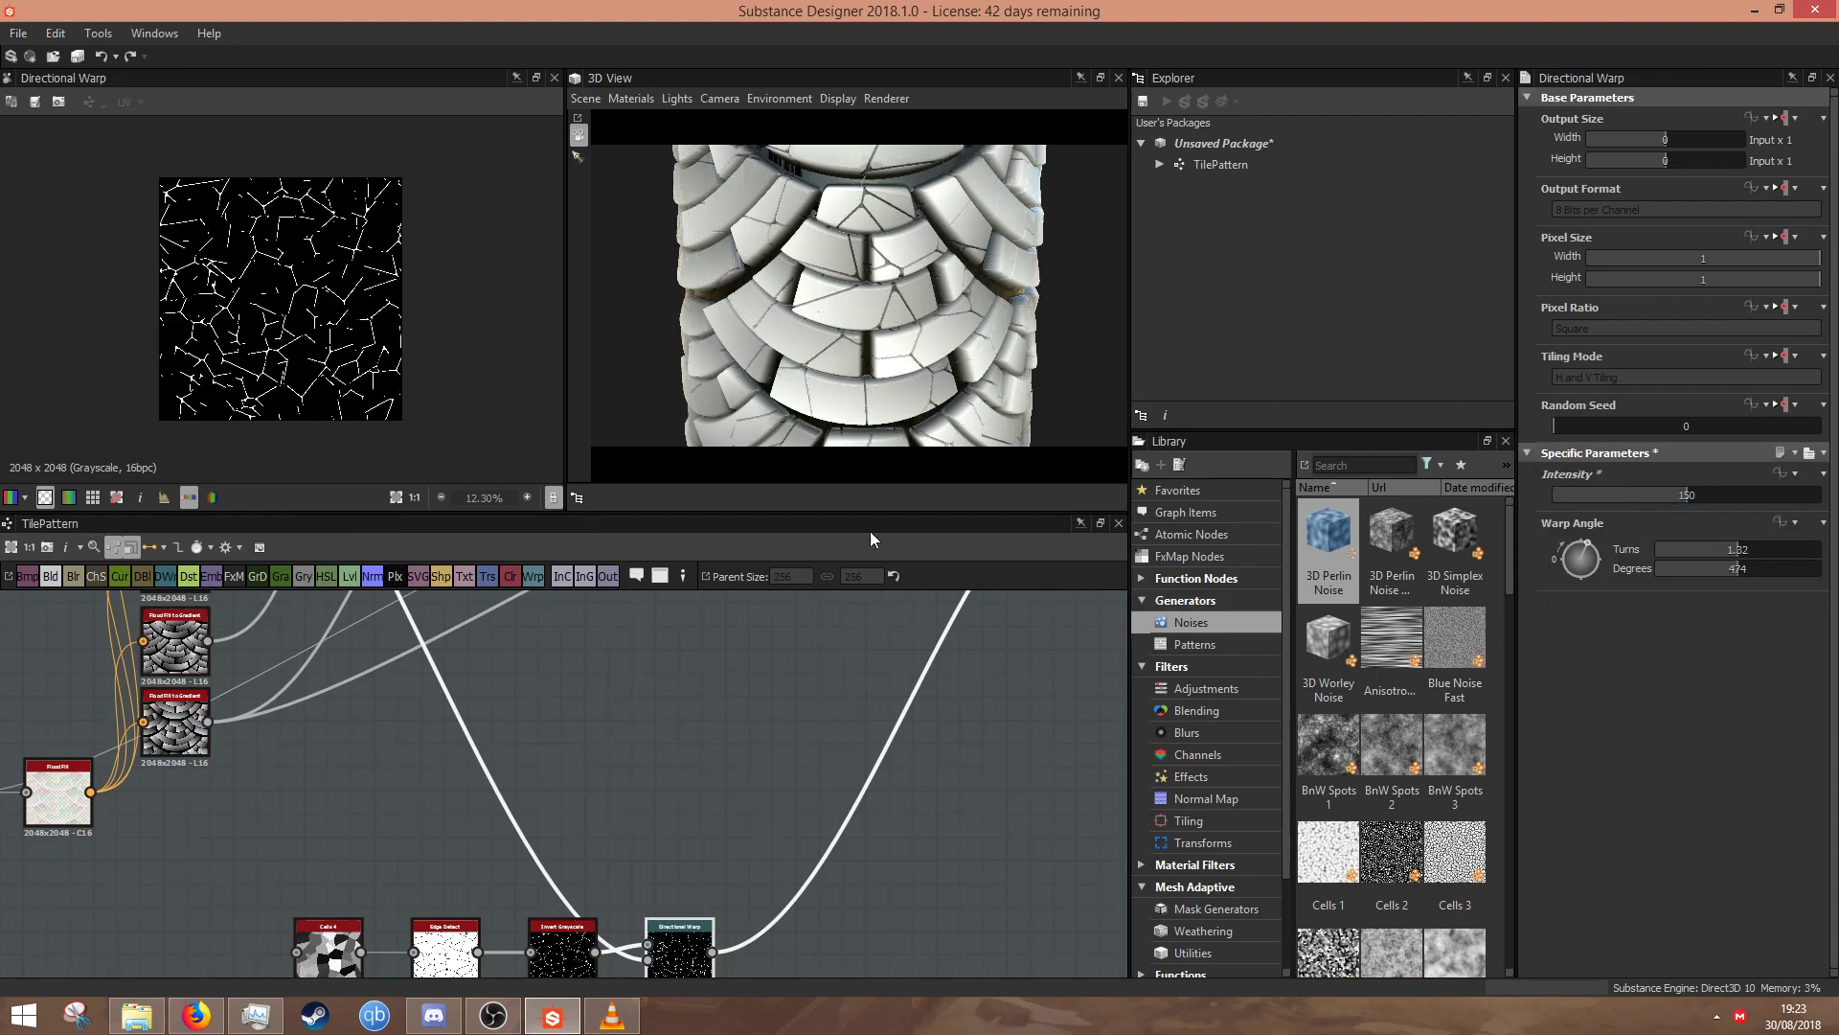
scroll(221, 329, "up", 3)
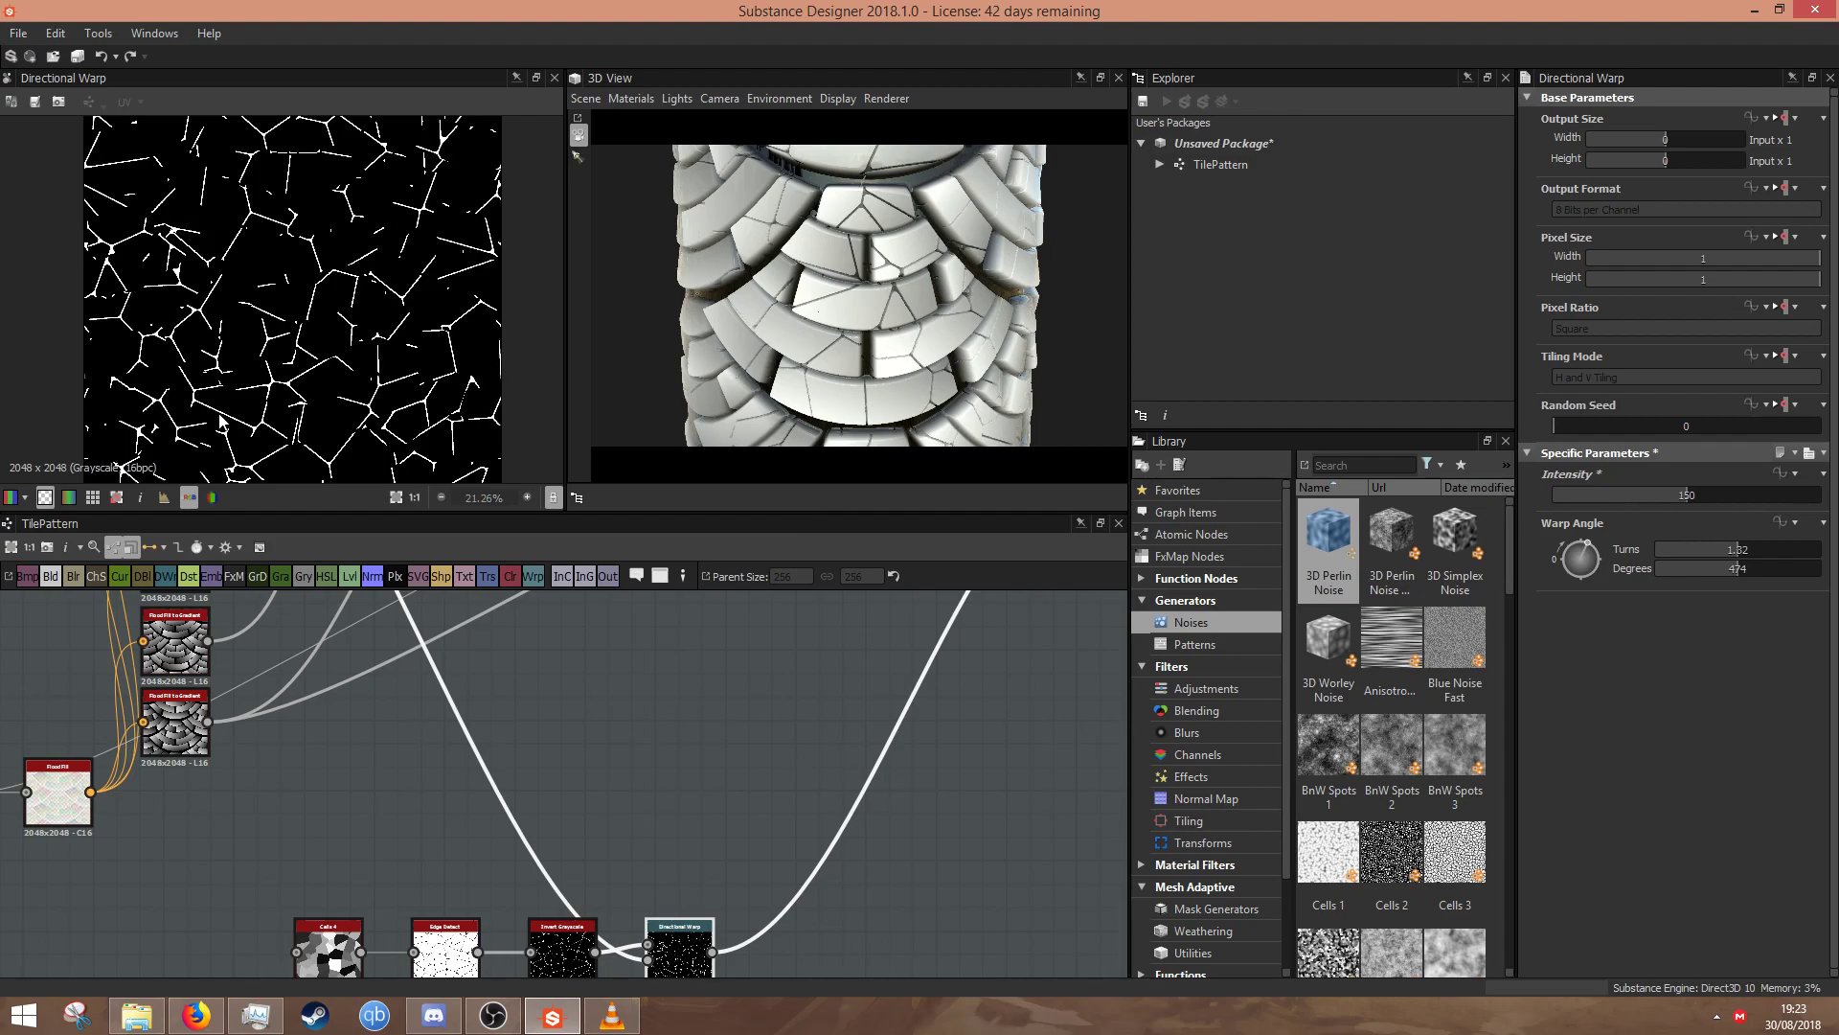
- Adjust the Directional Warp's angle to 1.95 turns while inspecting the cracks around the 3D cylinder
middle_click_drag(490, 642, 629, 719)
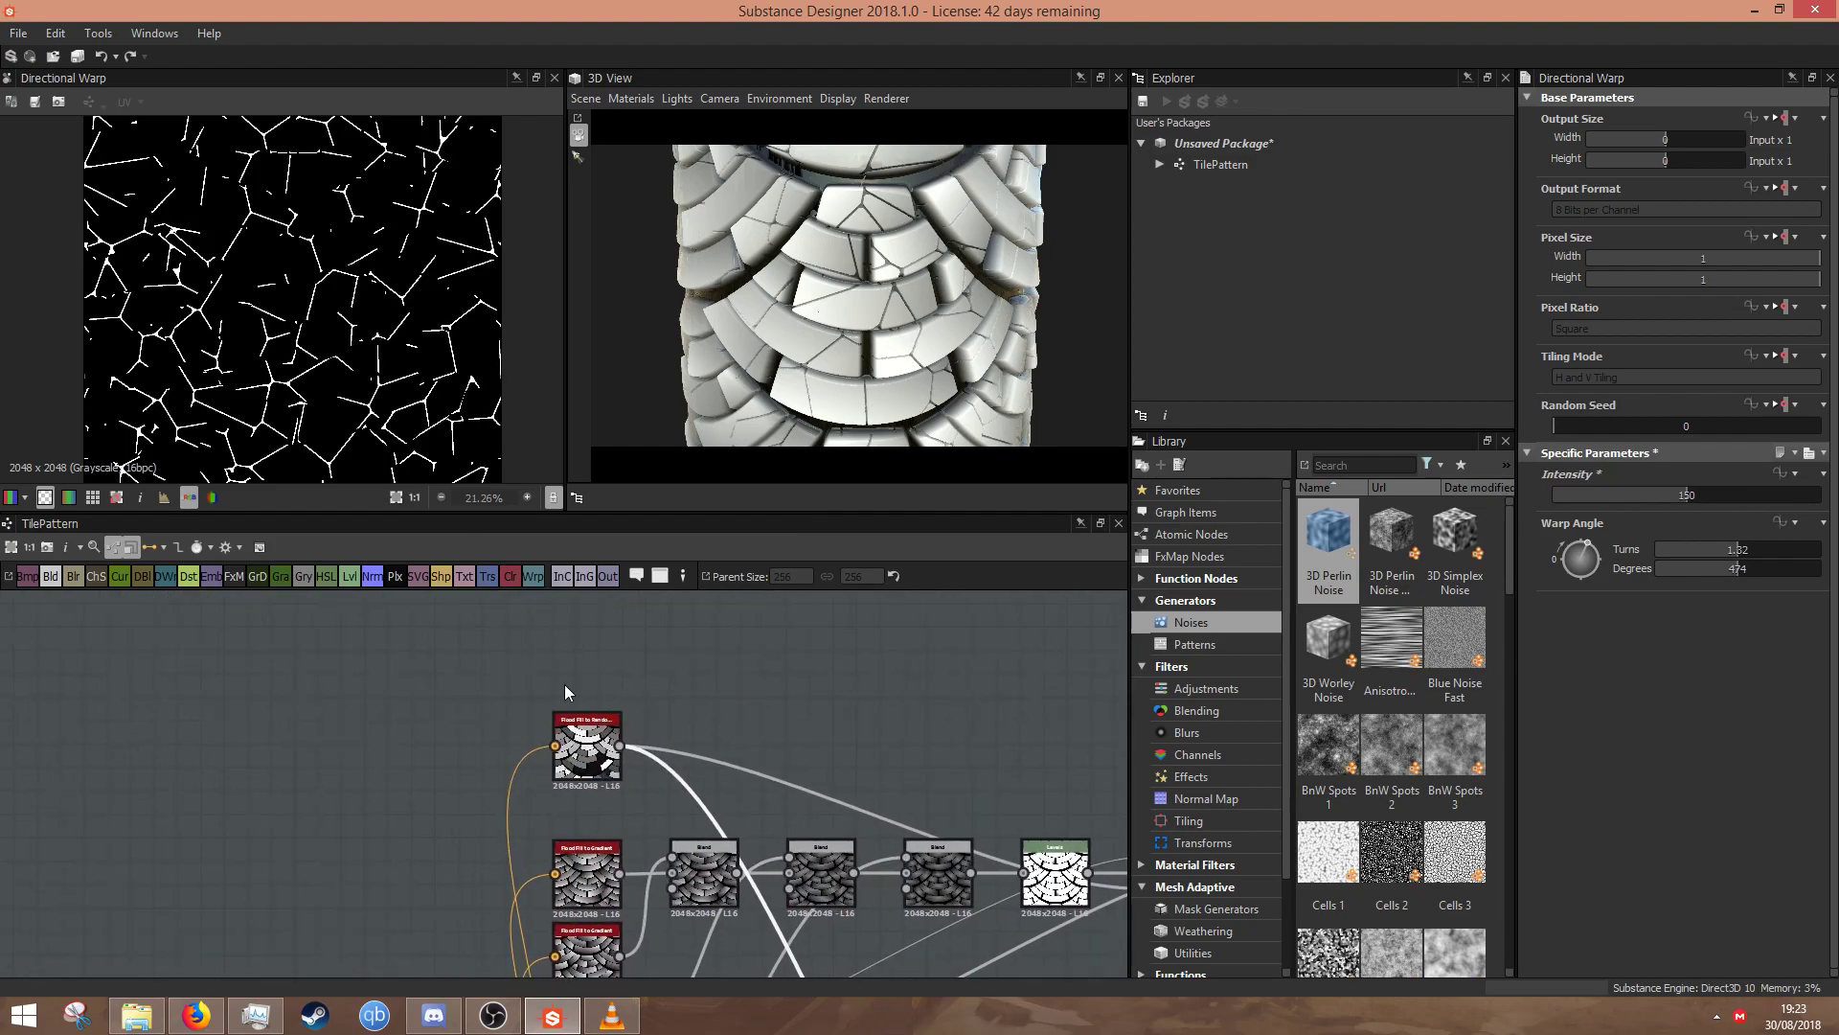
middle_click_drag(1037, 893, 730, 436)
middle_click_drag(805, 751, 687, 534)
left_click_drag(1574, 544, 1618, 584)
scroll(841, 301, "down", 3)
left_click_drag(841, 300, 801, 371)
scroll(874, 309, "up", 3)
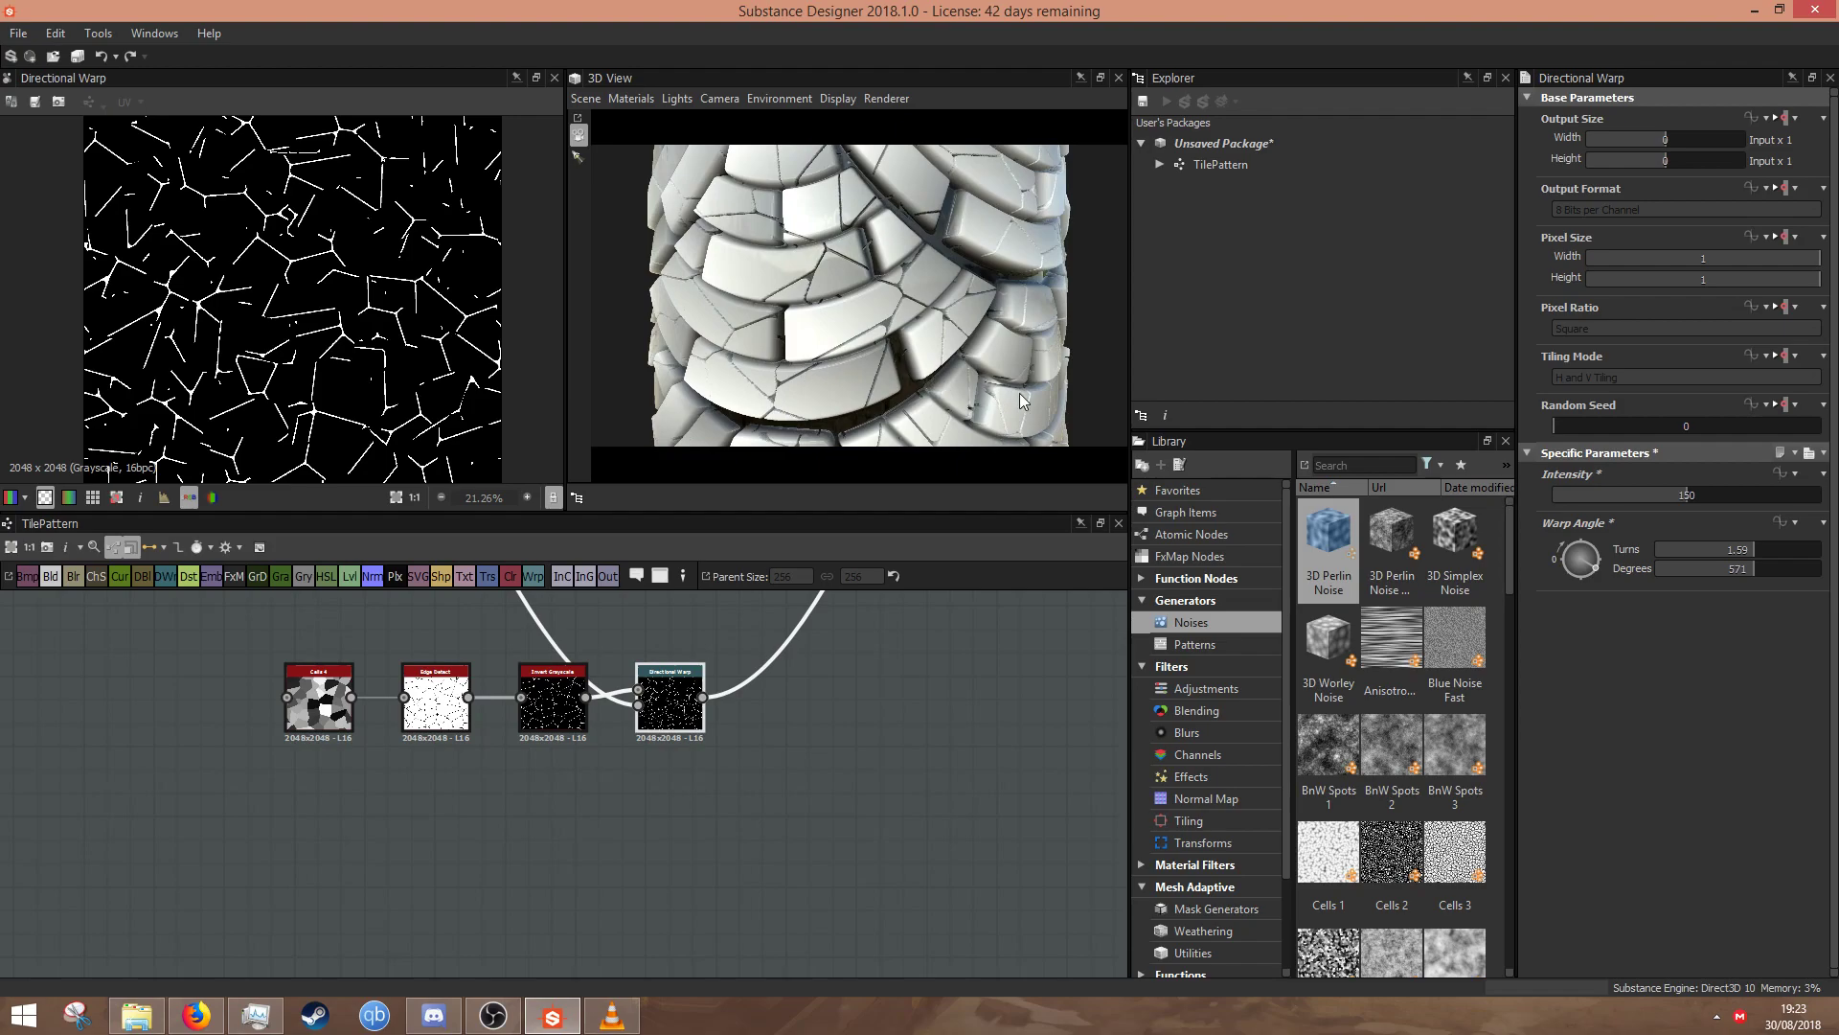
left_click_drag(1020, 393, 934, 407)
left_click_drag(1604, 562, 1561, 571)
left_click_drag(814, 364, 820, 309)
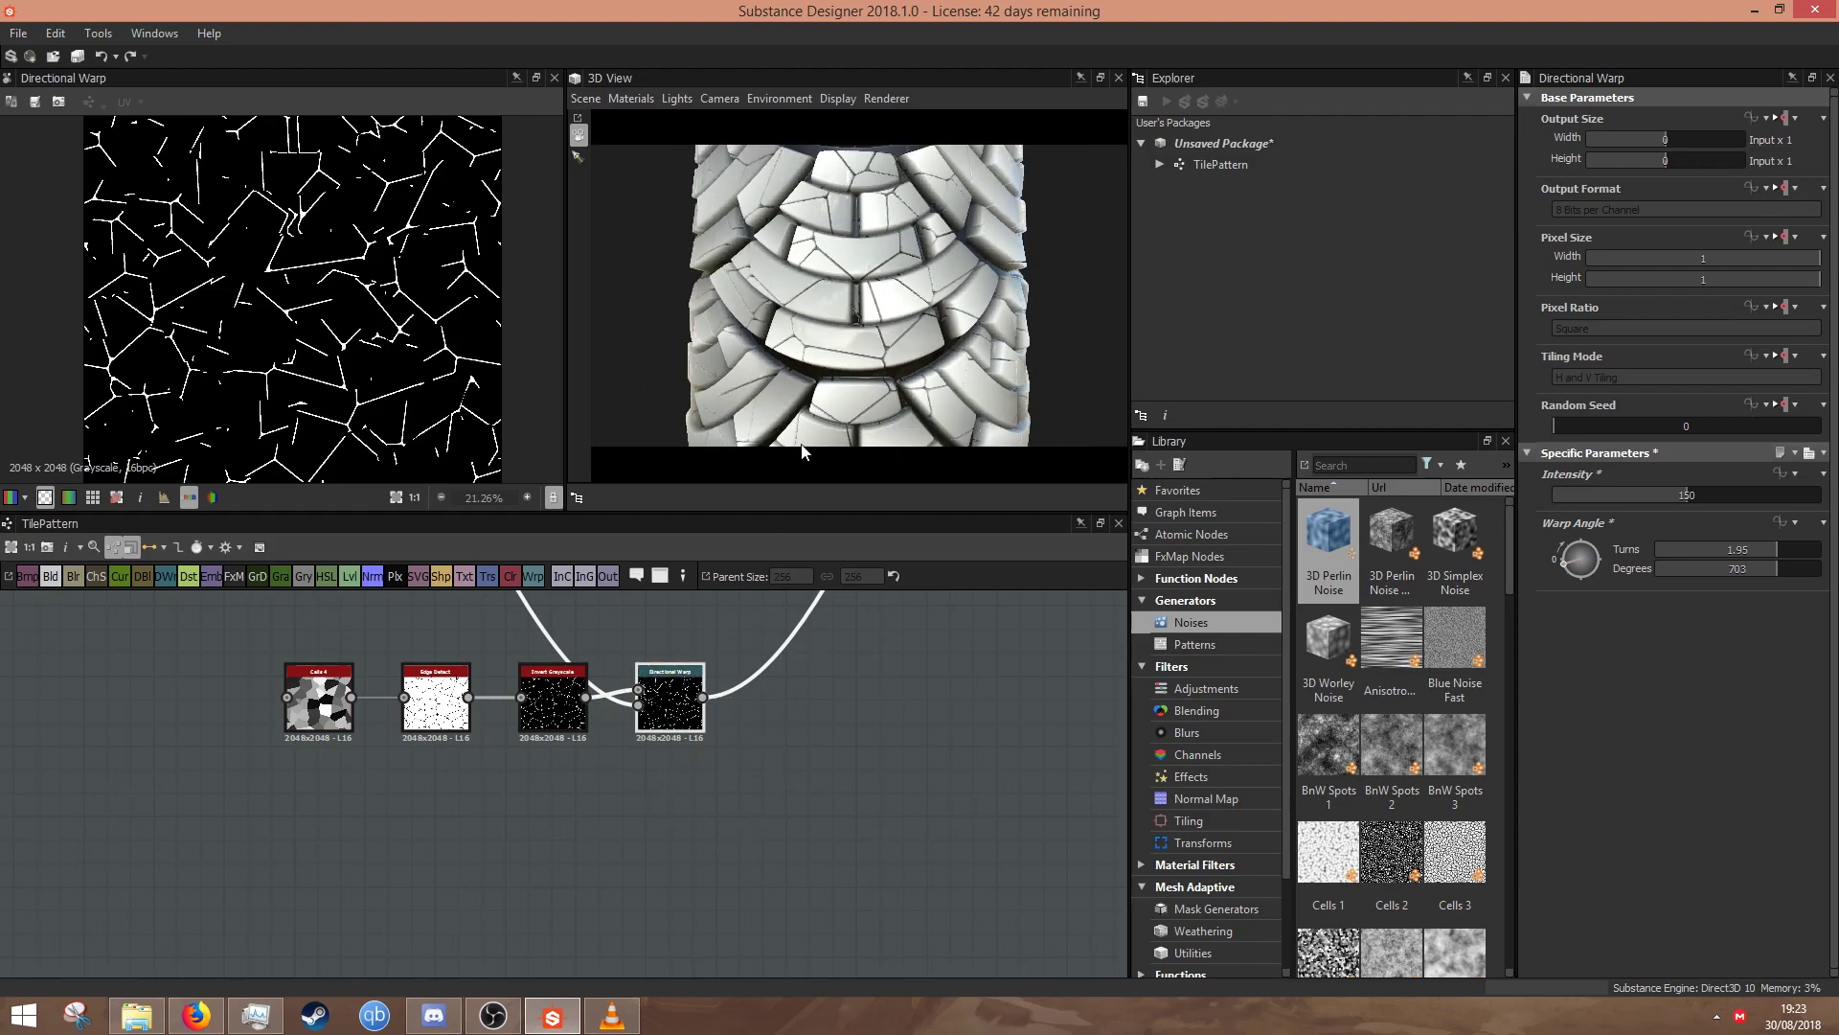
scroll(833, 356, "down", 3)
left_click_drag(834, 356, 726, 371)
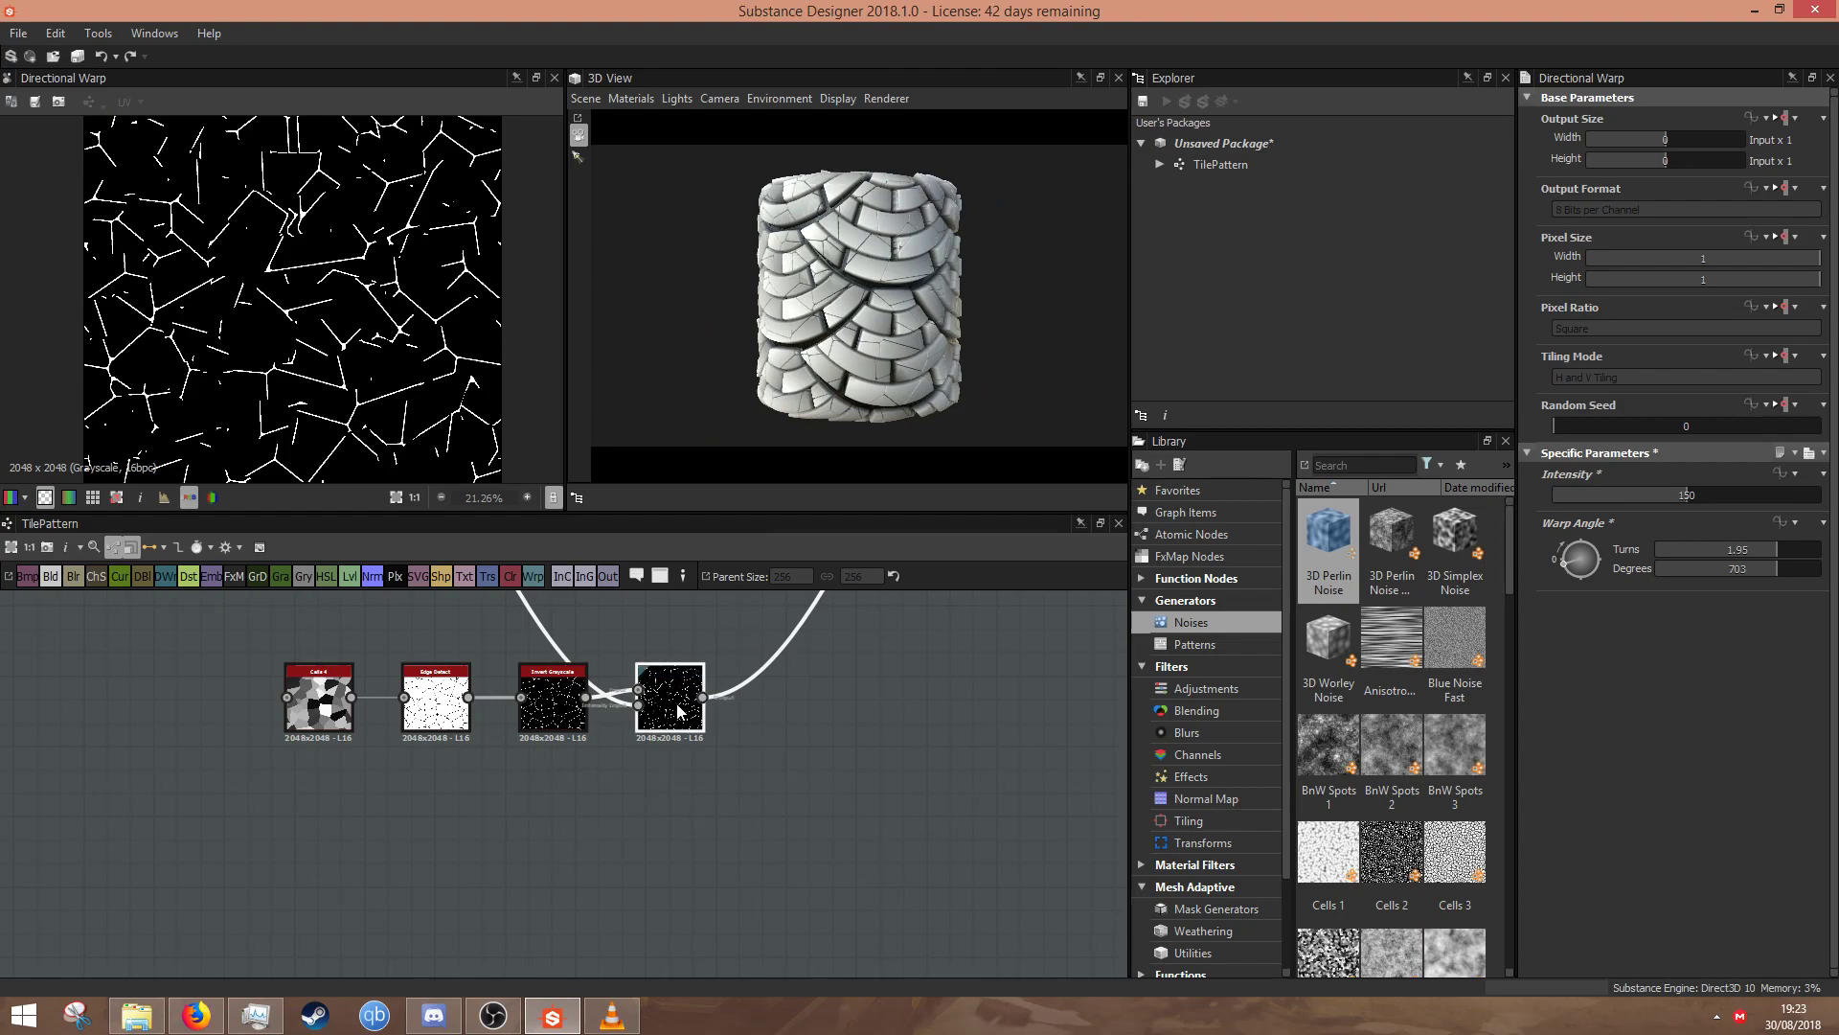
- Insert a Blend node after the Directional Warp and connect the random grayscale map to it as the opacity mask
key("space")
type("b")
left_click(740, 428)
scroll(757, 653, "down", 6)
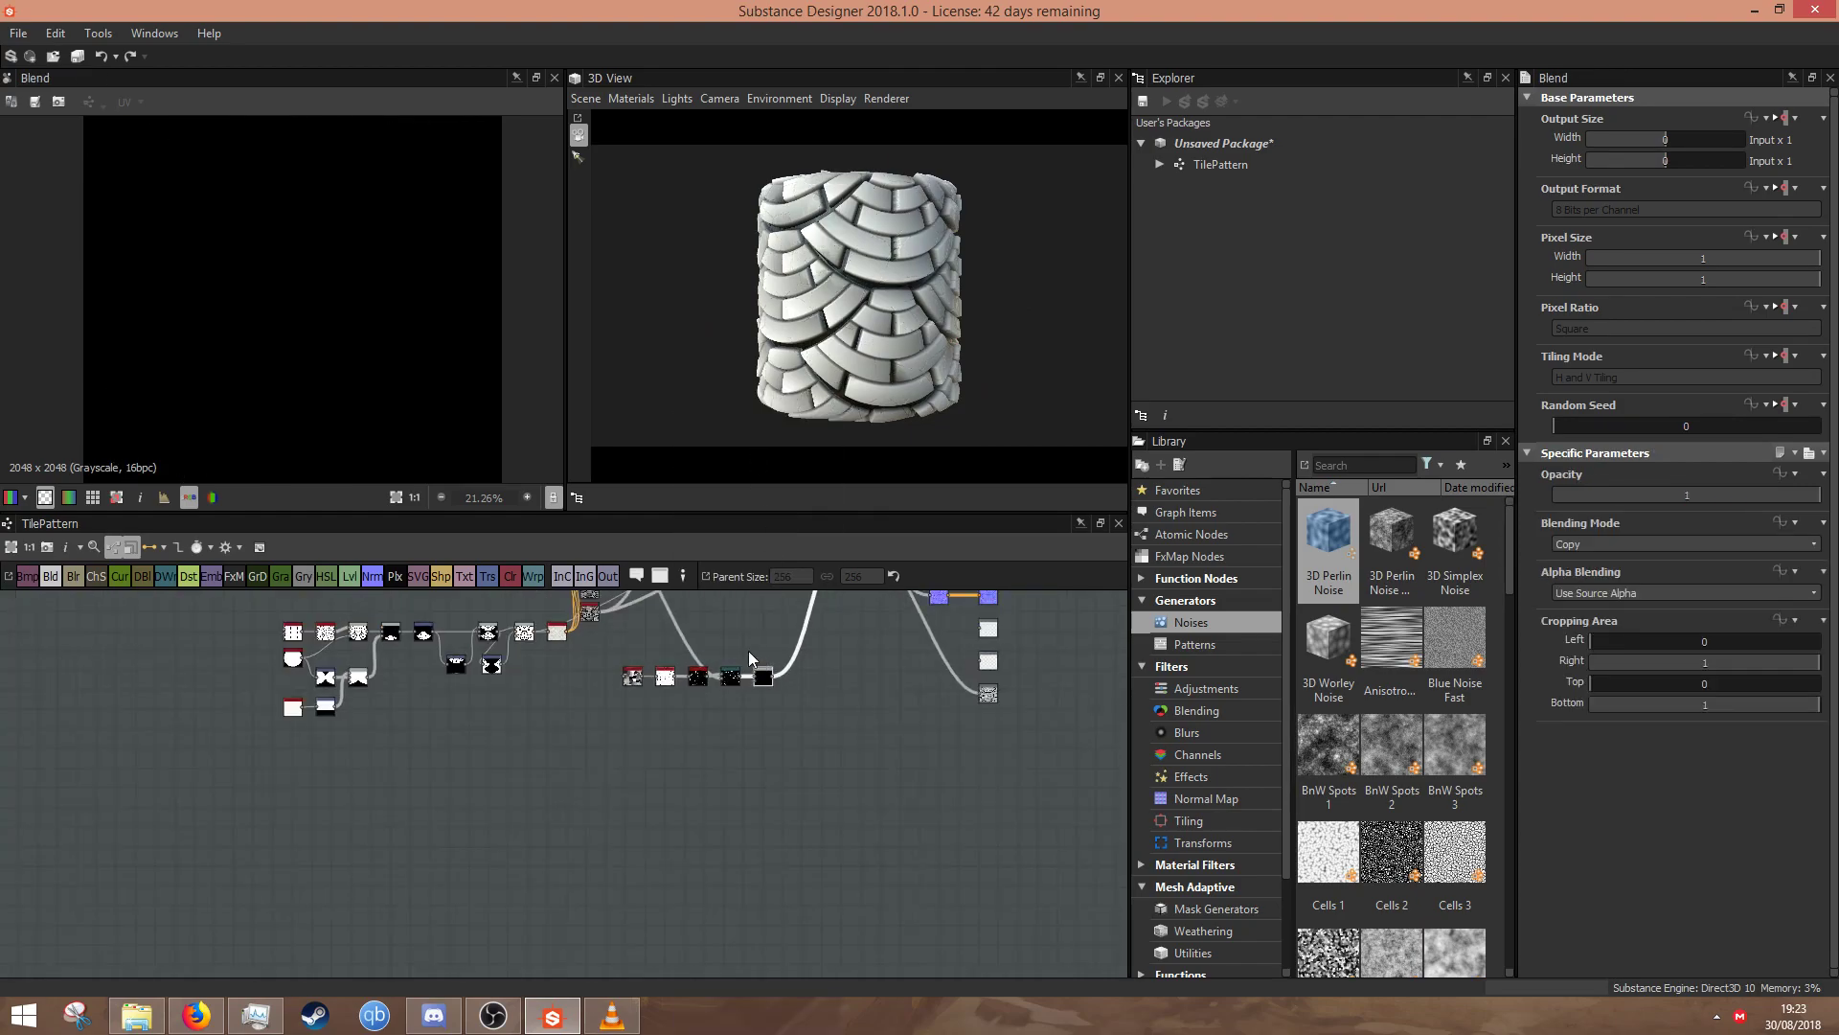
left_click(661, 813)
middle_click_drag(787, 854, 756, 770)
left_click(795, 906)
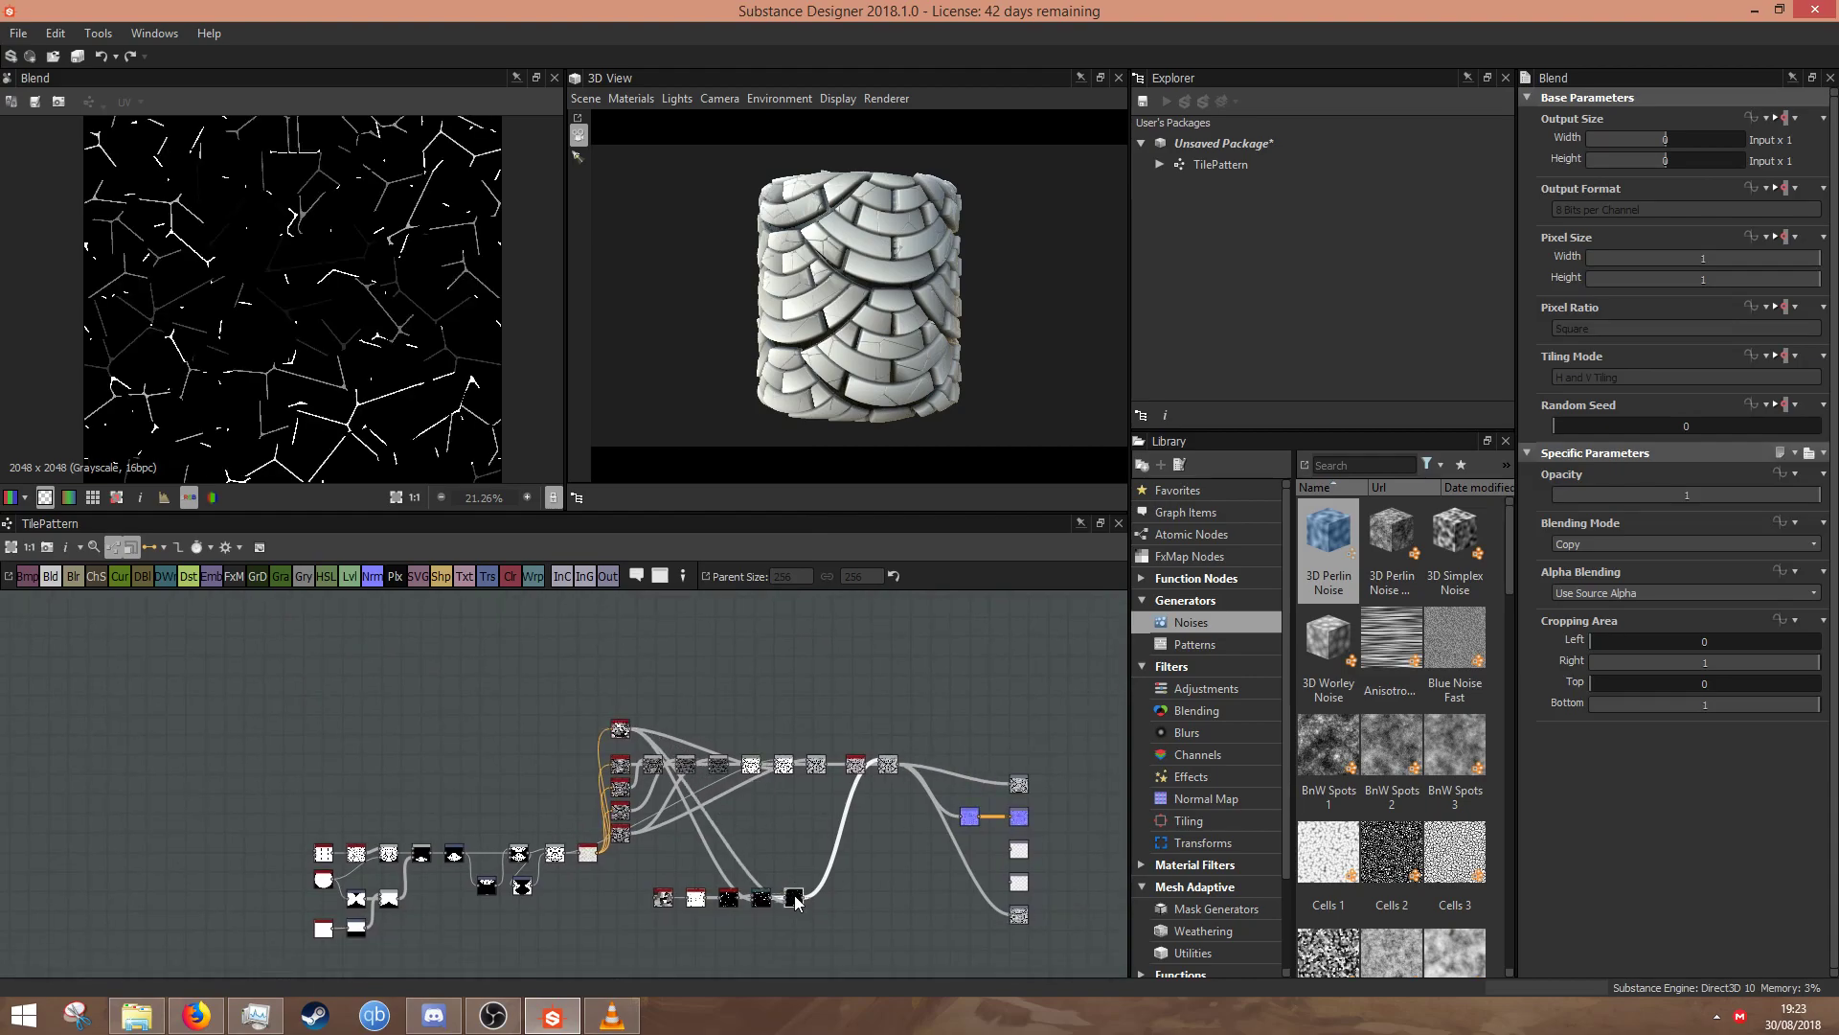
scroll(227, 314, "down", 1)
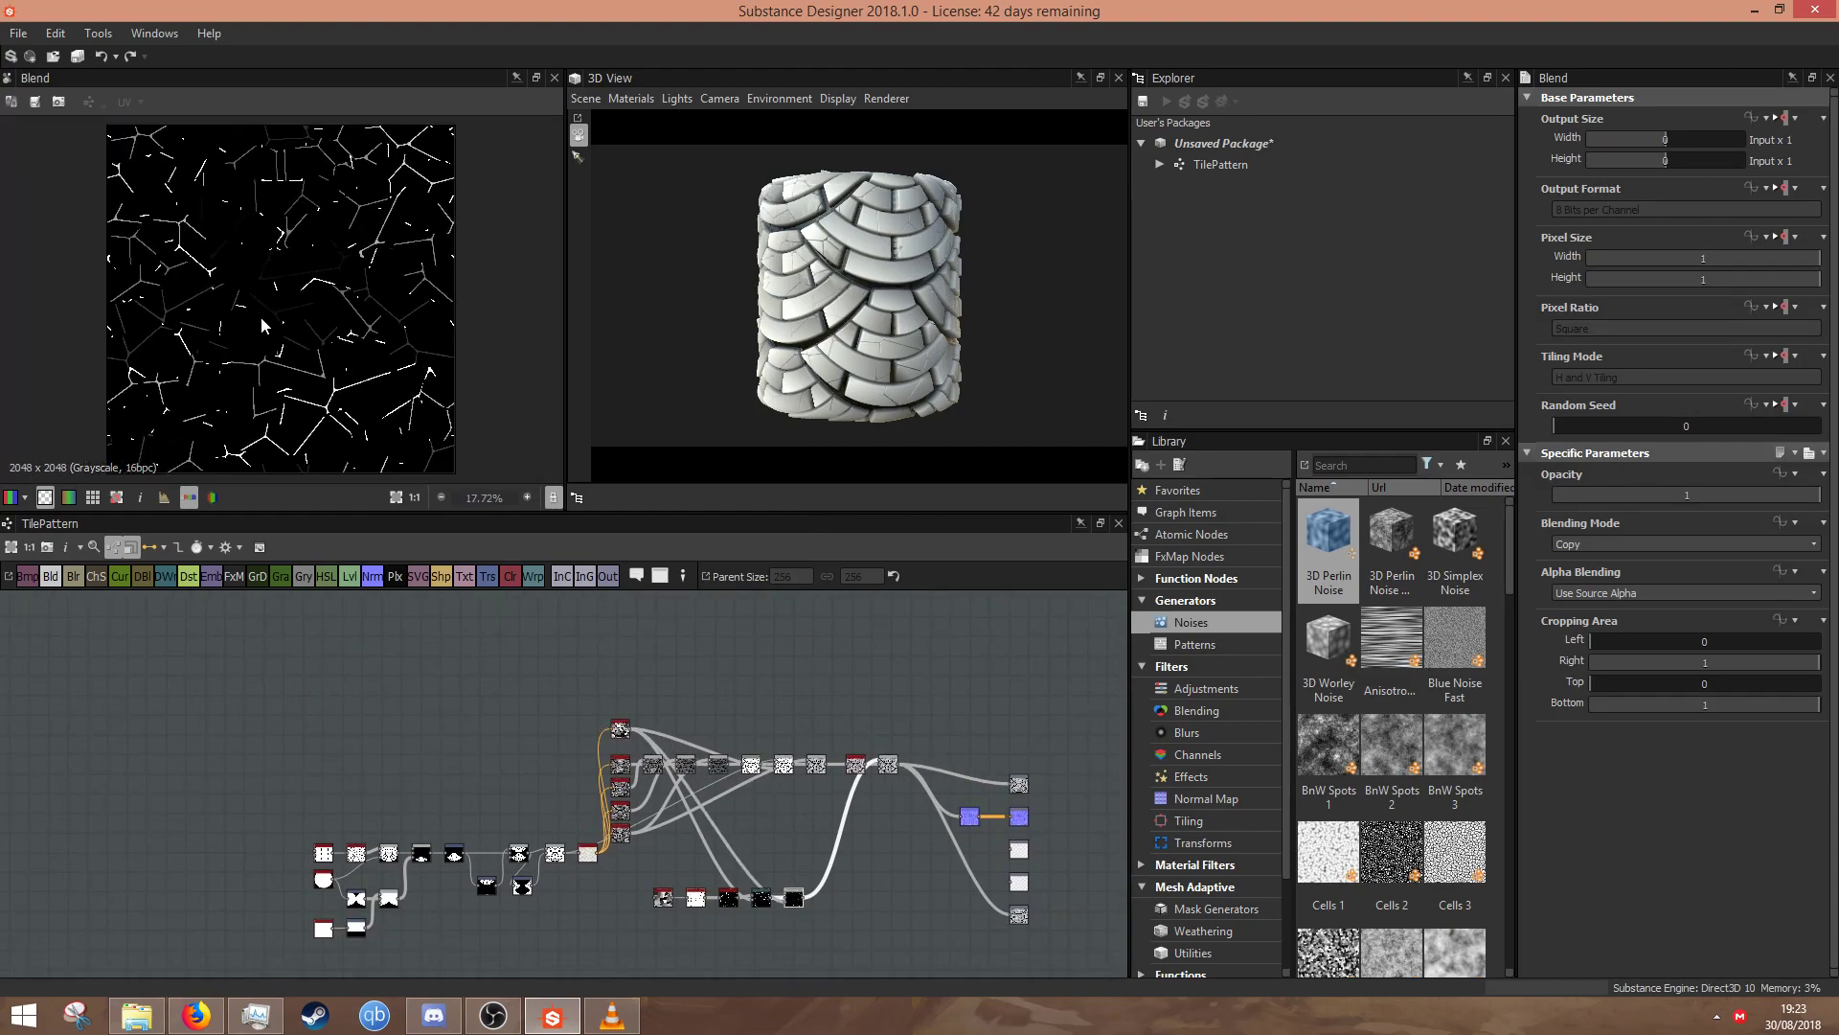
- Insert a Levels node on the link between the Flood Fill to Random Grayscale node and the crack branch's Blend node
scroll(624, 781, "up", 5)
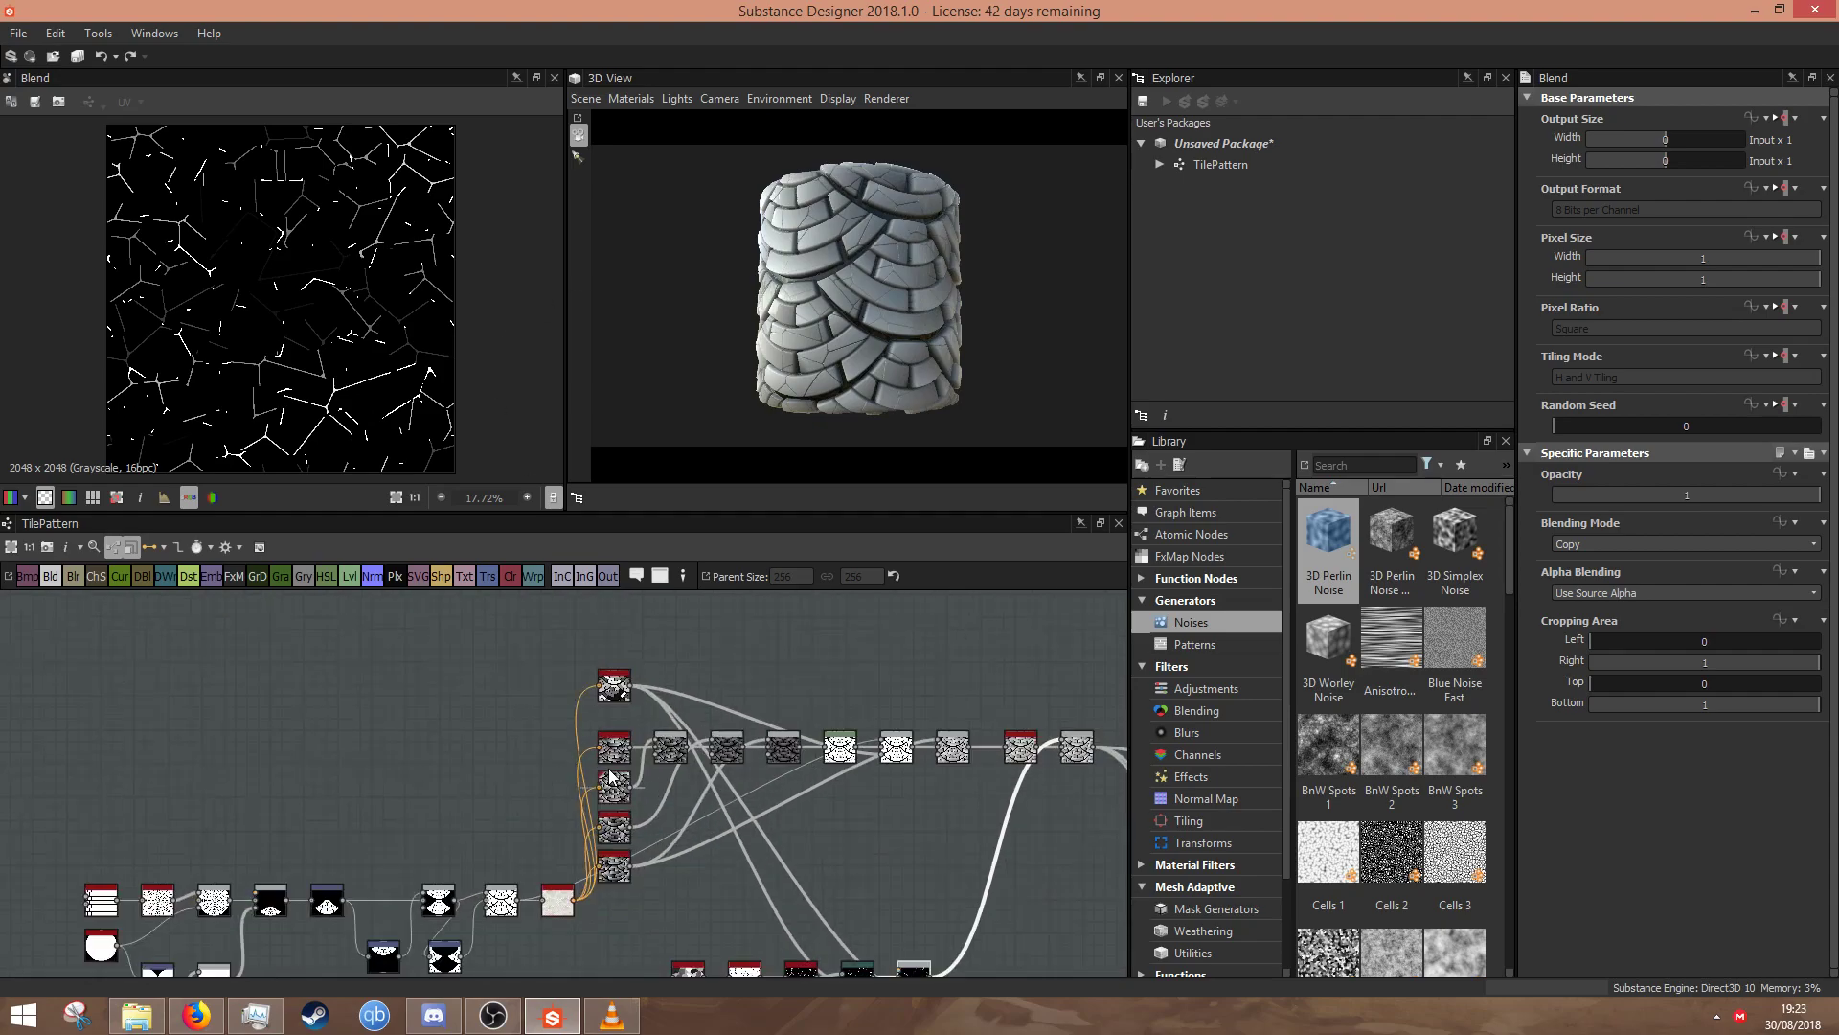
scroll(620, 655, "up", 3)
middle_click_drag(616, 618, 664, 762)
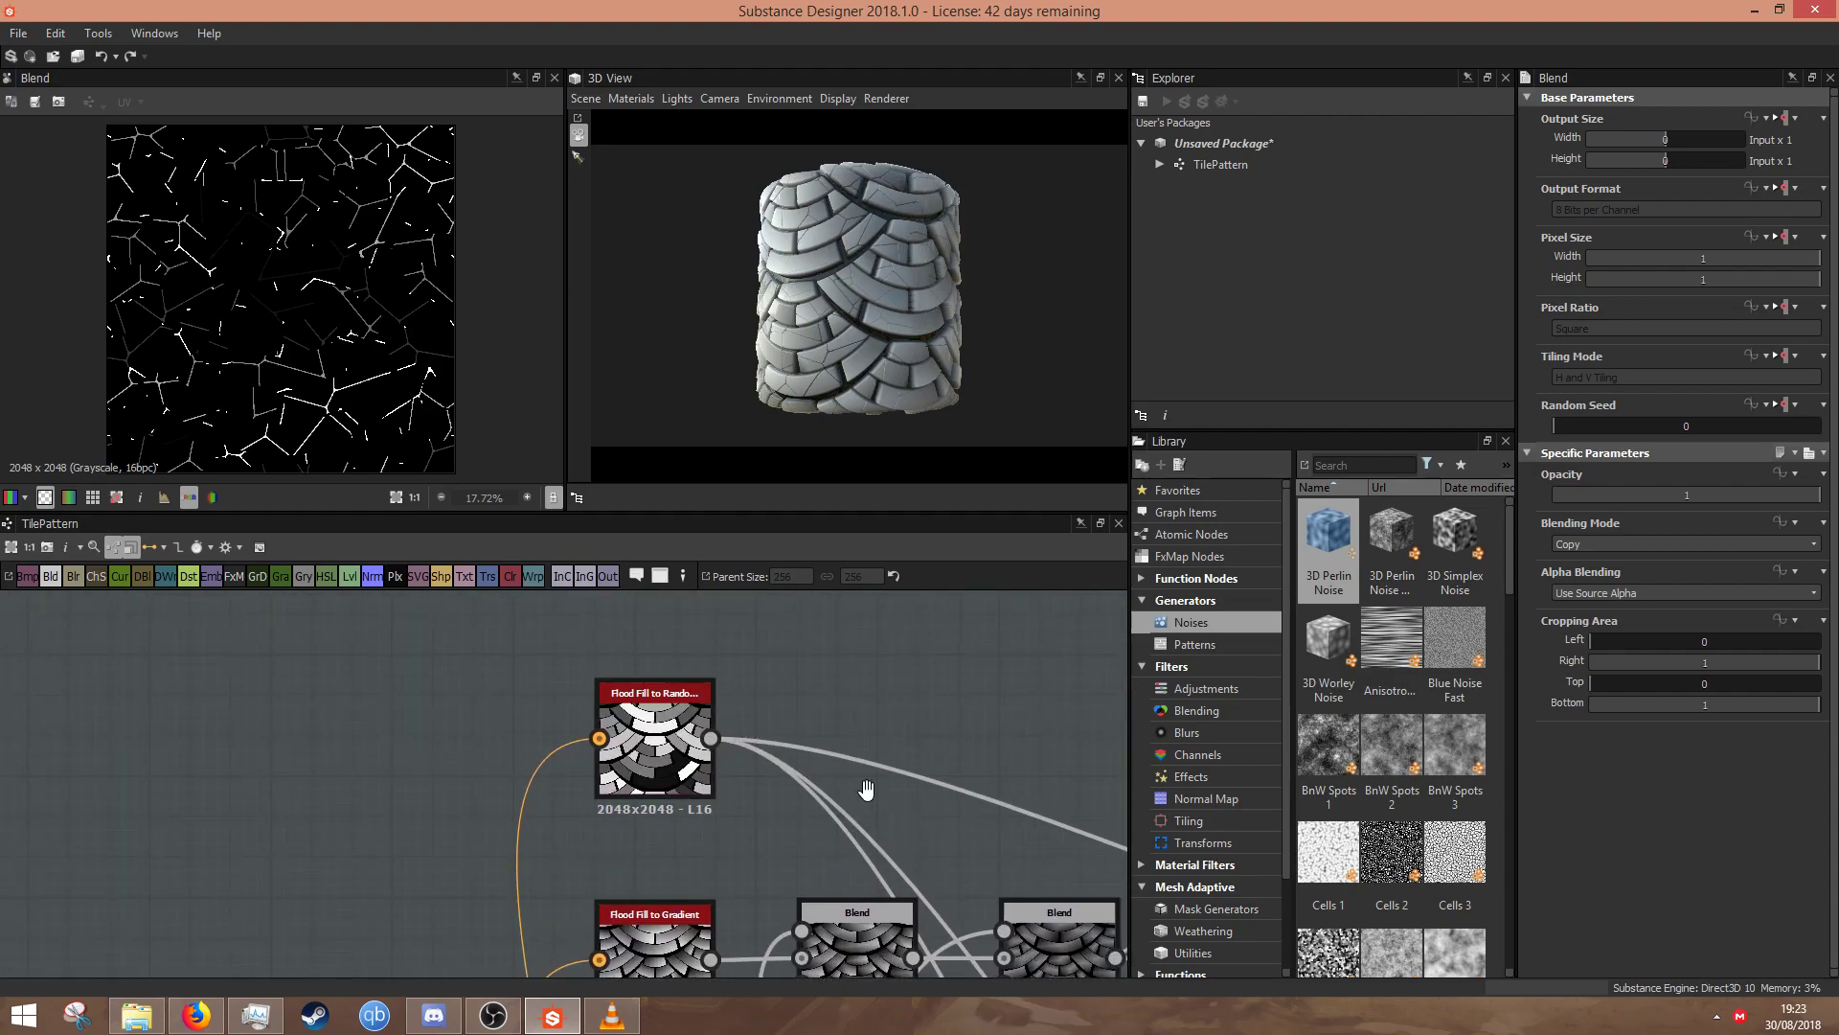
middle_click_drag(886, 808, 666, 675)
scroll(655, 681, "down", 3)
middle_click_drag(558, 663, 569, 661)
middle_click_drag(865, 797, 763, 622)
right_click(706, 708)
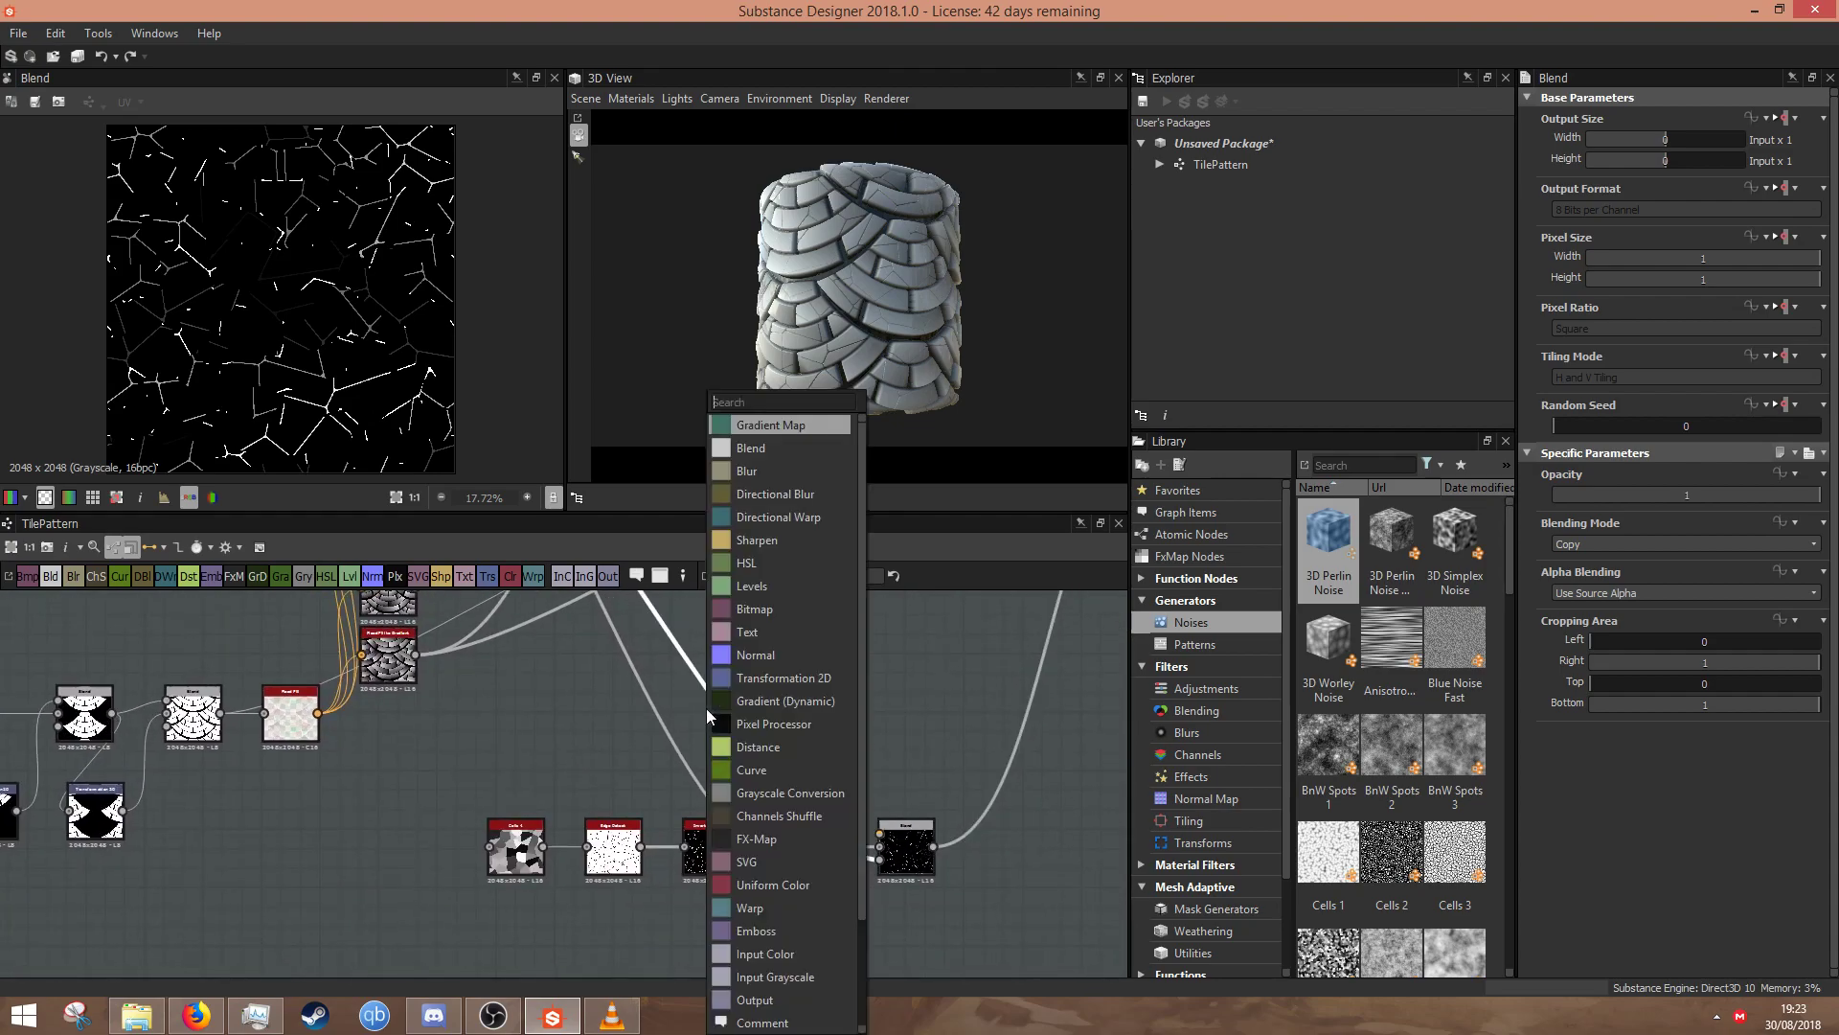
key("Escape")
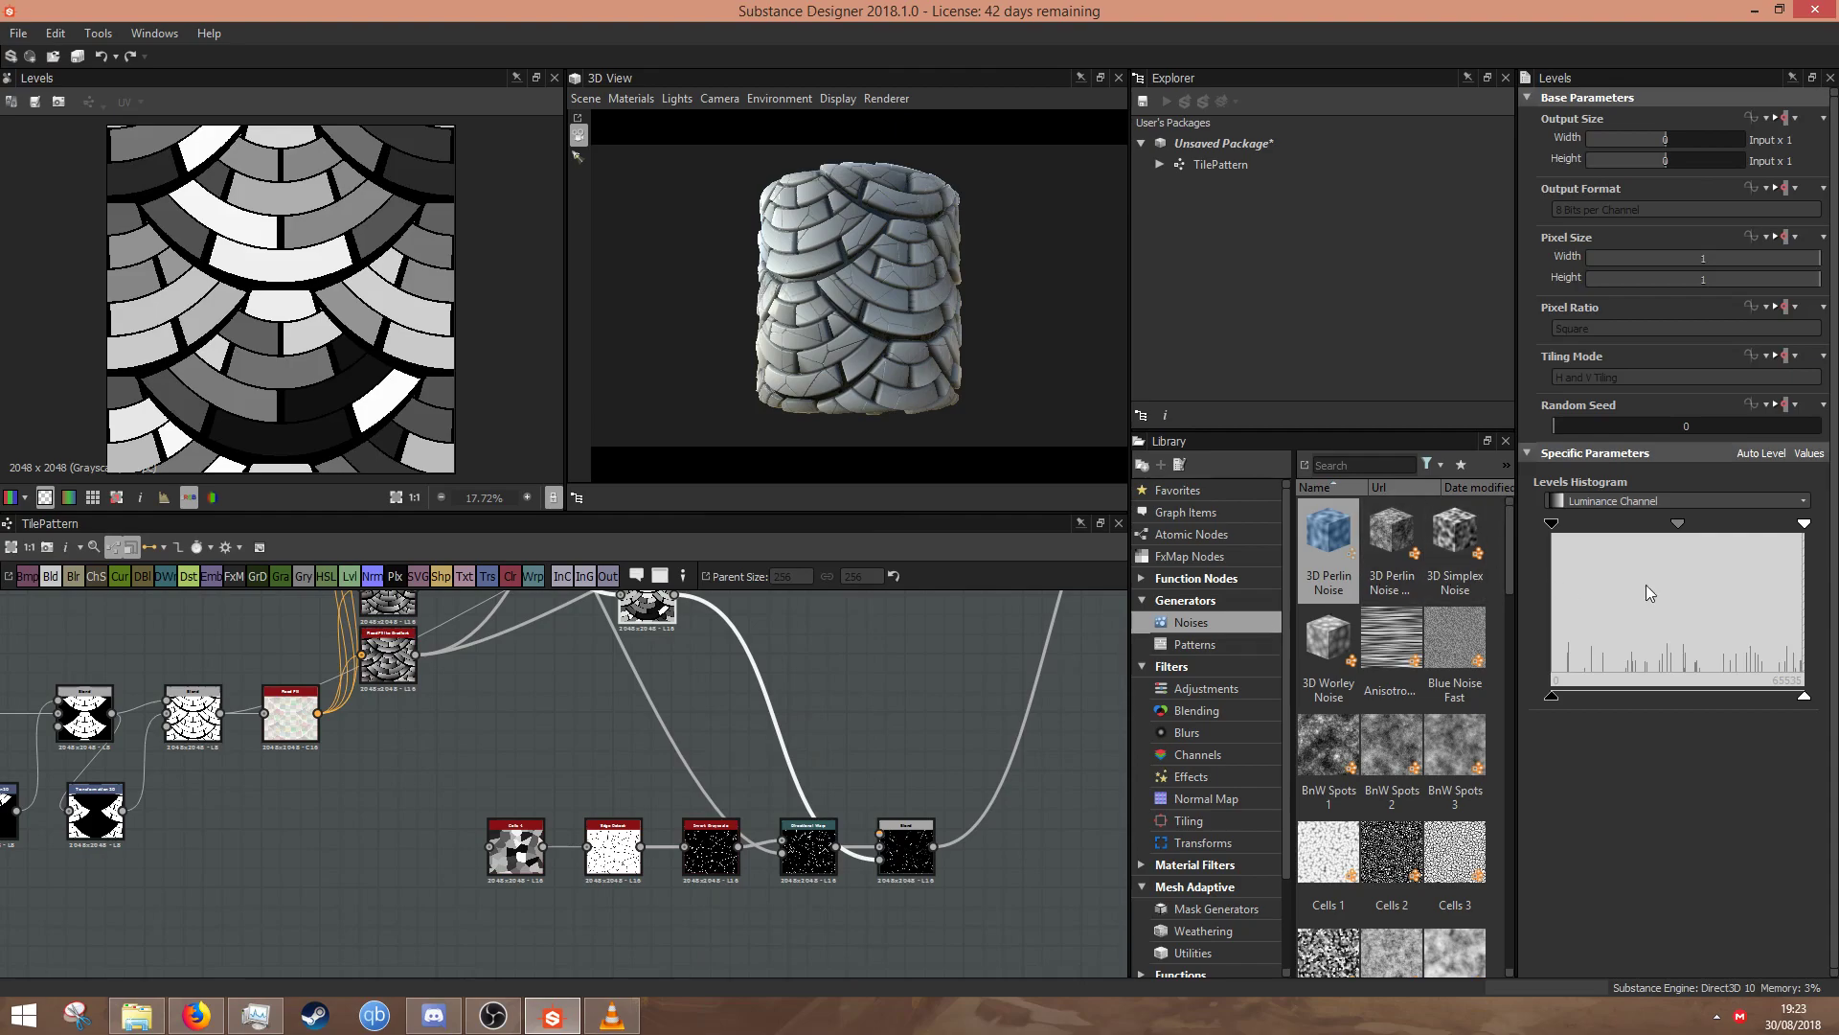
- Lower the mask Levels' white input to about 0.4, keep its black input at 0, and inspect the cracks on the 3D cylinder
left_click_drag(1564, 530, 1649, 529)
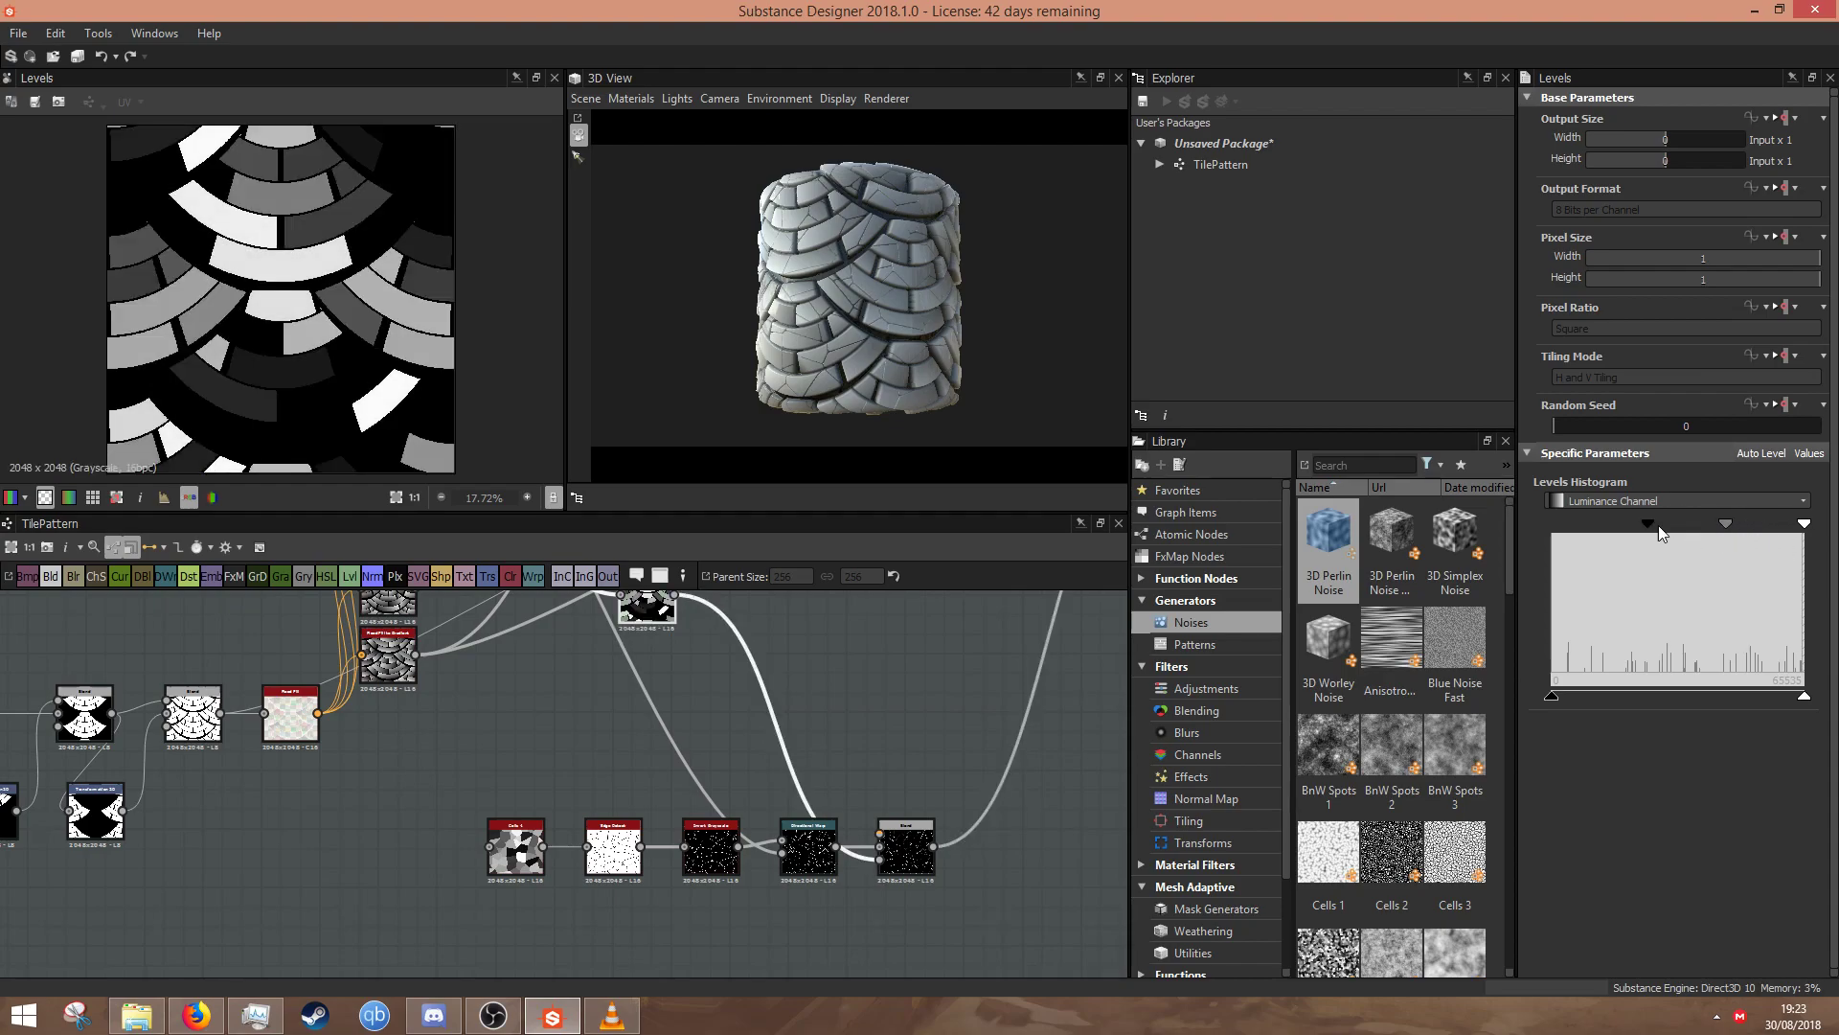
left_click_drag(1640, 524, 1549, 527)
left_click_drag(1803, 524, 1650, 524)
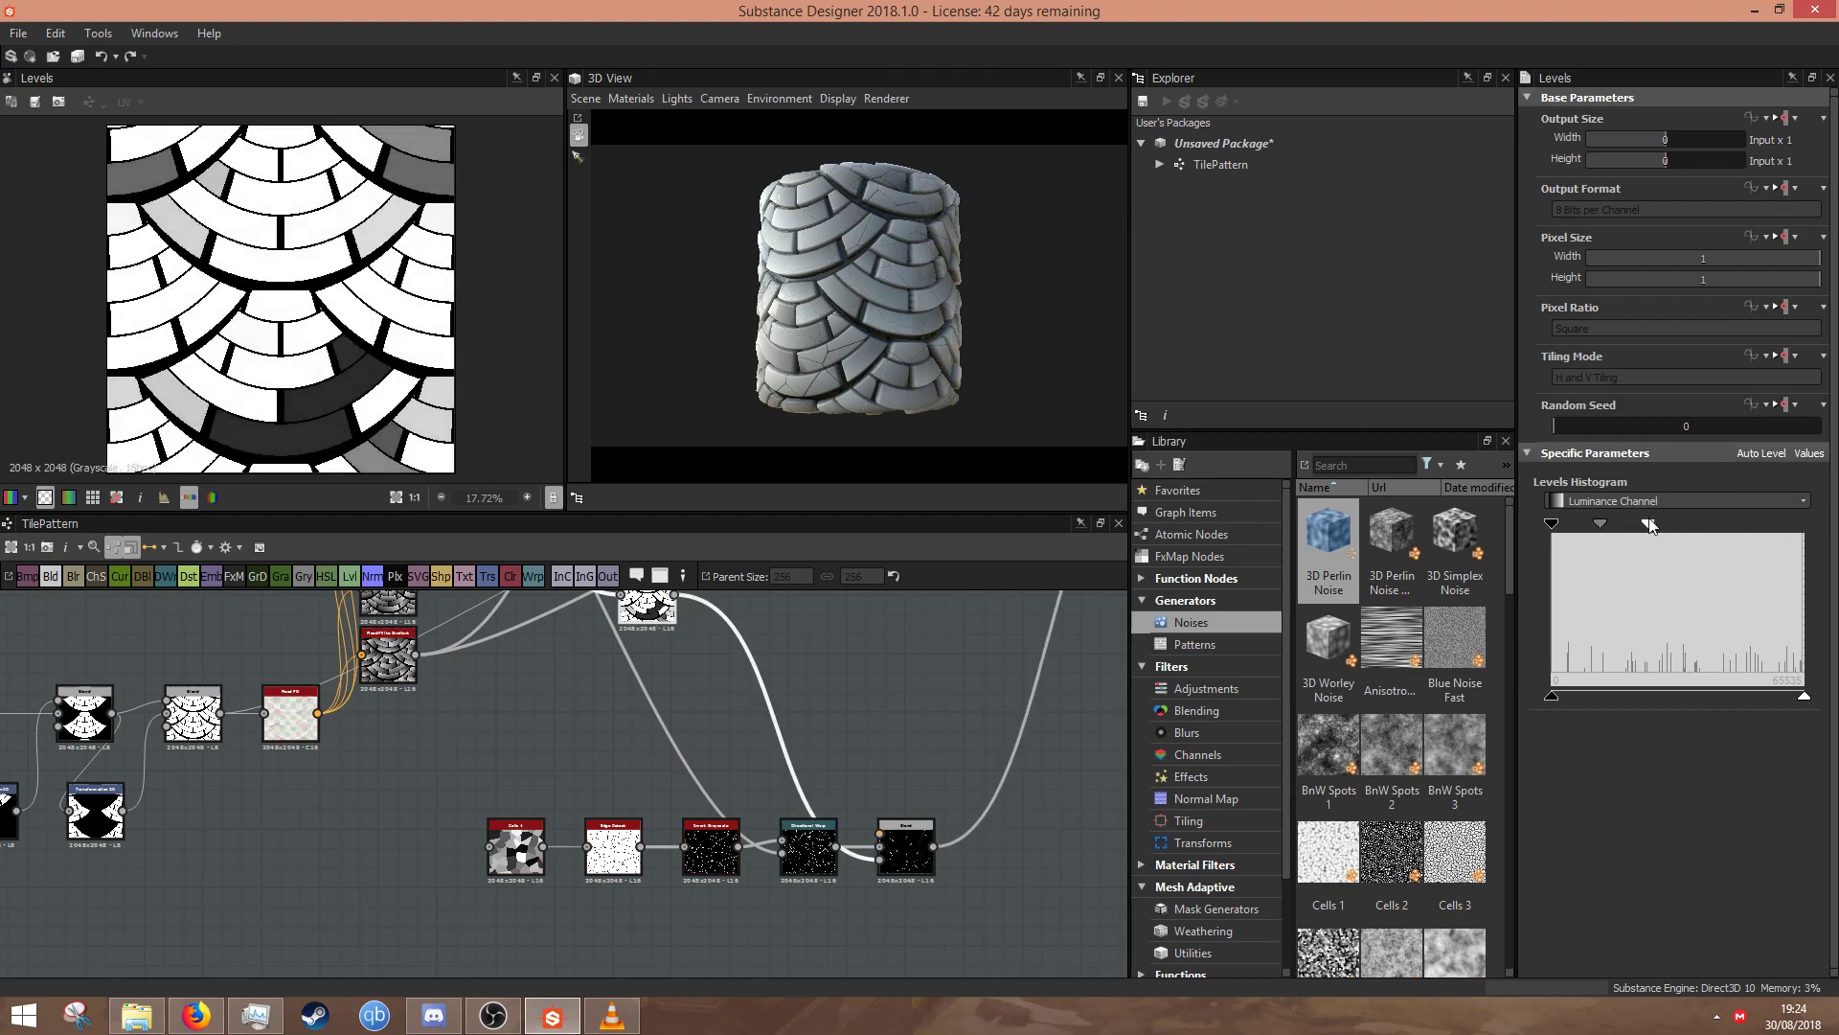
left_click_drag(967, 370, 886, 337)
scroll(833, 332, "up", 3)
scroll(933, 331, "up", 3)
scroll(813, 744, "down", 6)
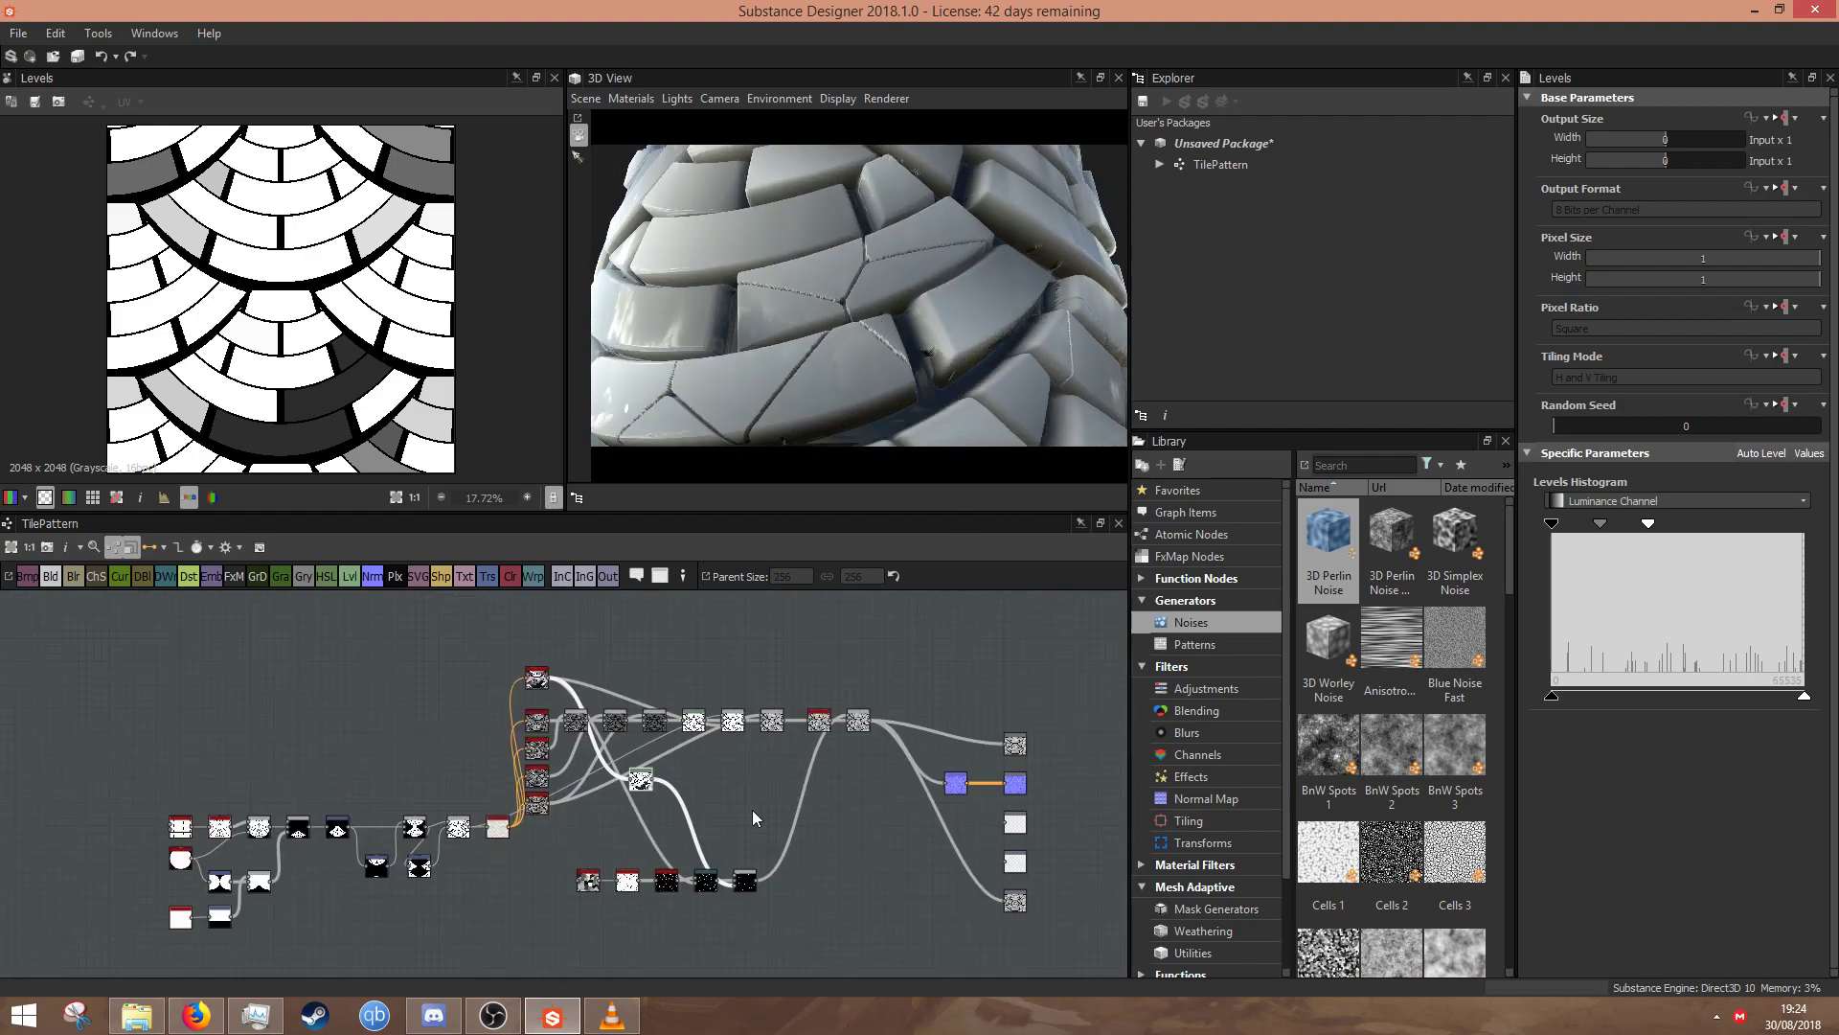
- Insert a Blur HQ Grayscale node after the crack branch's Blend and set its intensity to 0.58
left_click(746, 895)
key("space")
type("b")
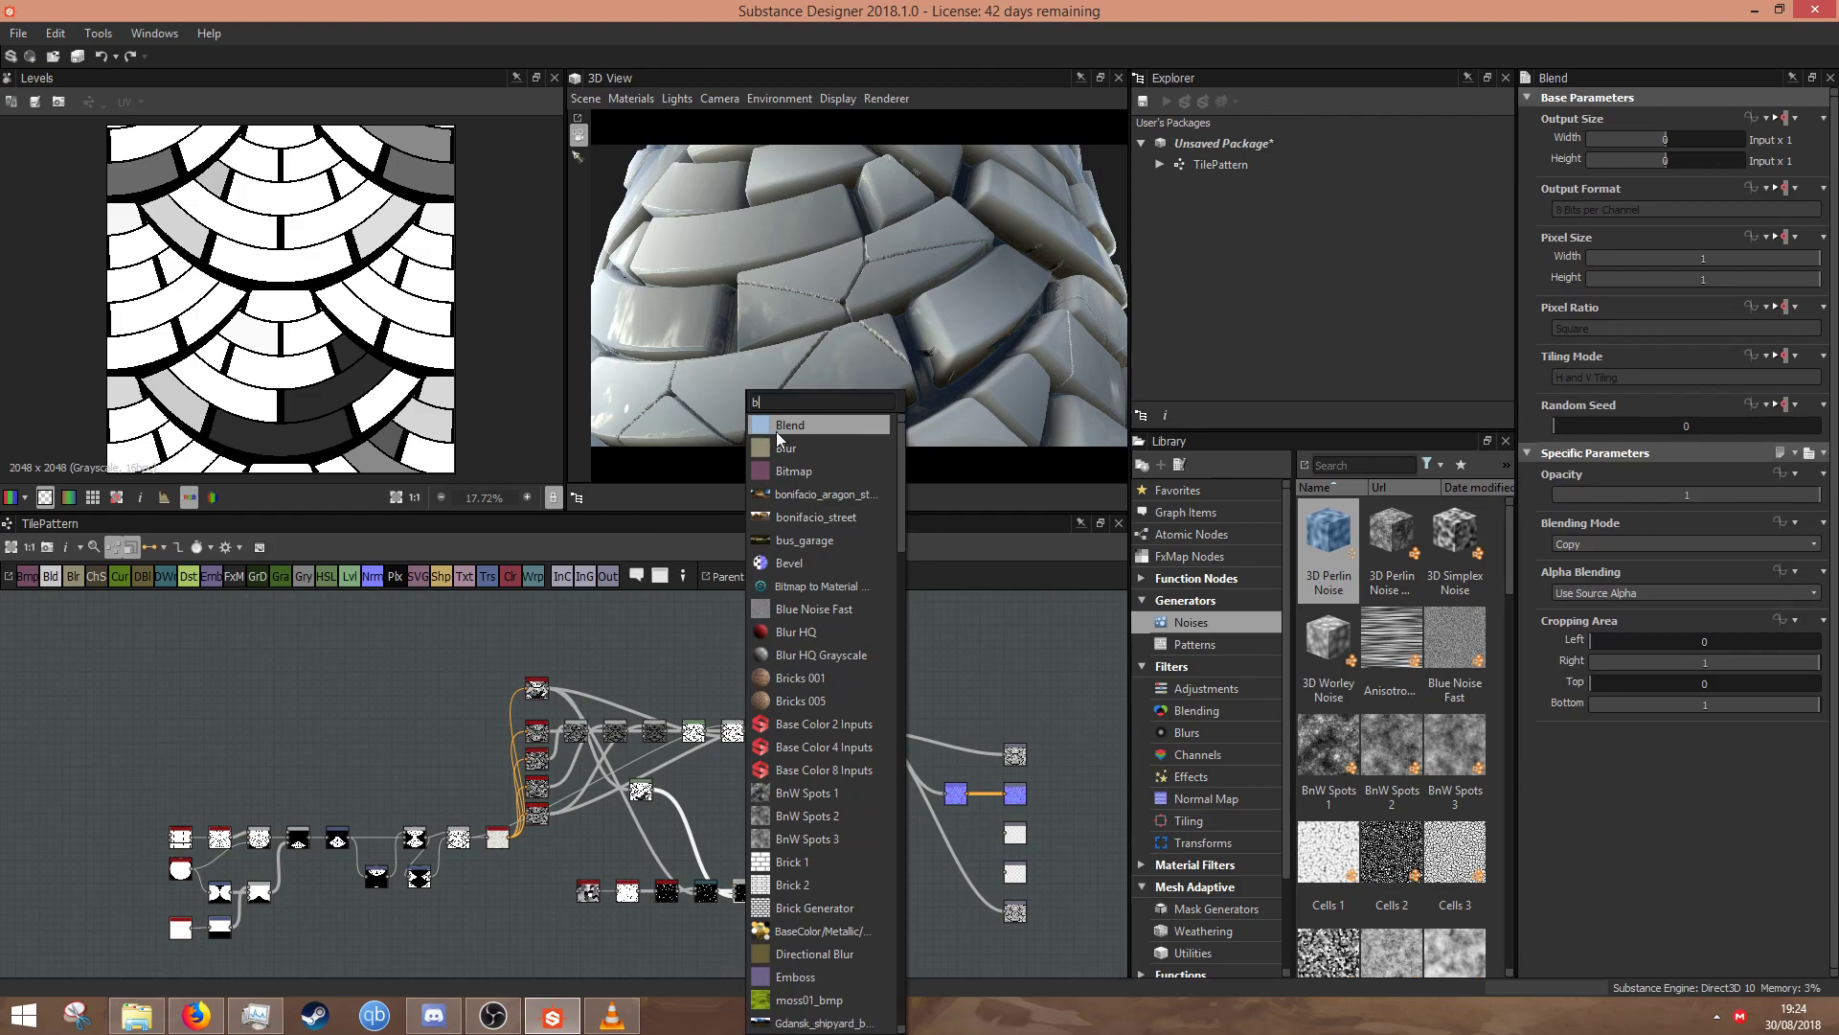
type("l")
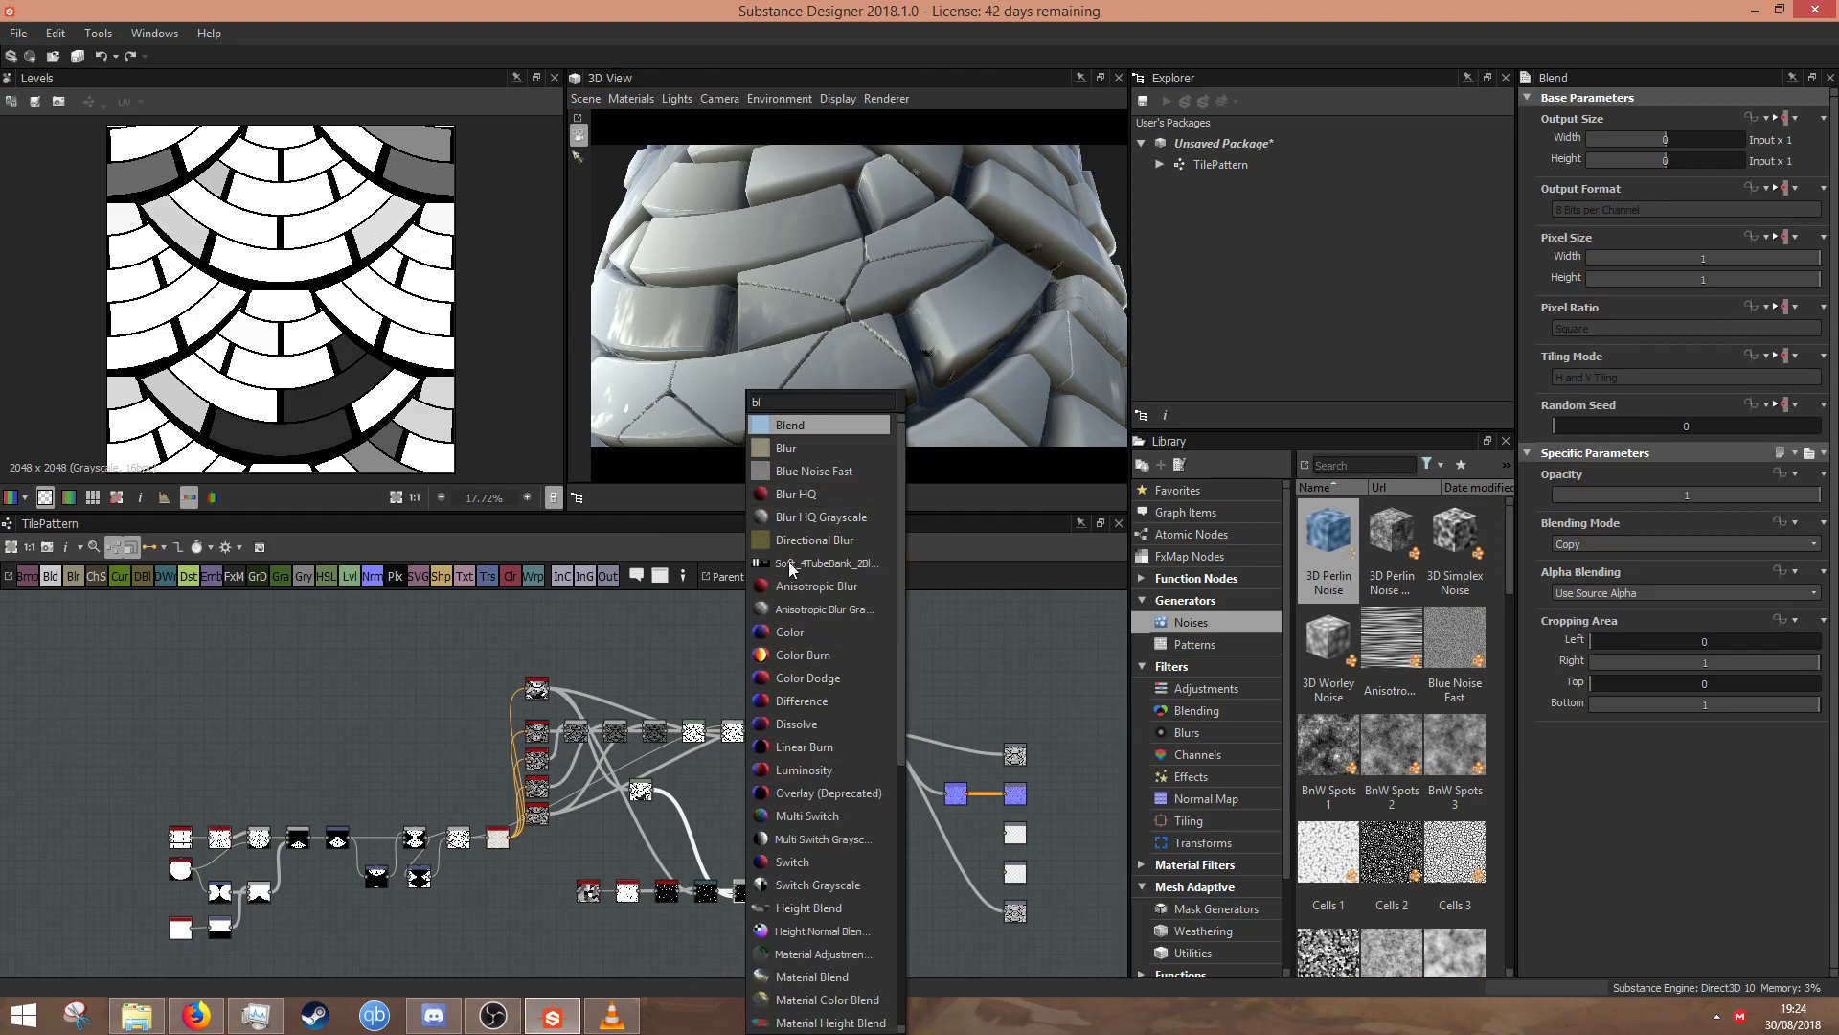
left_click(791, 519)
scroll(814, 933, "up", 4)
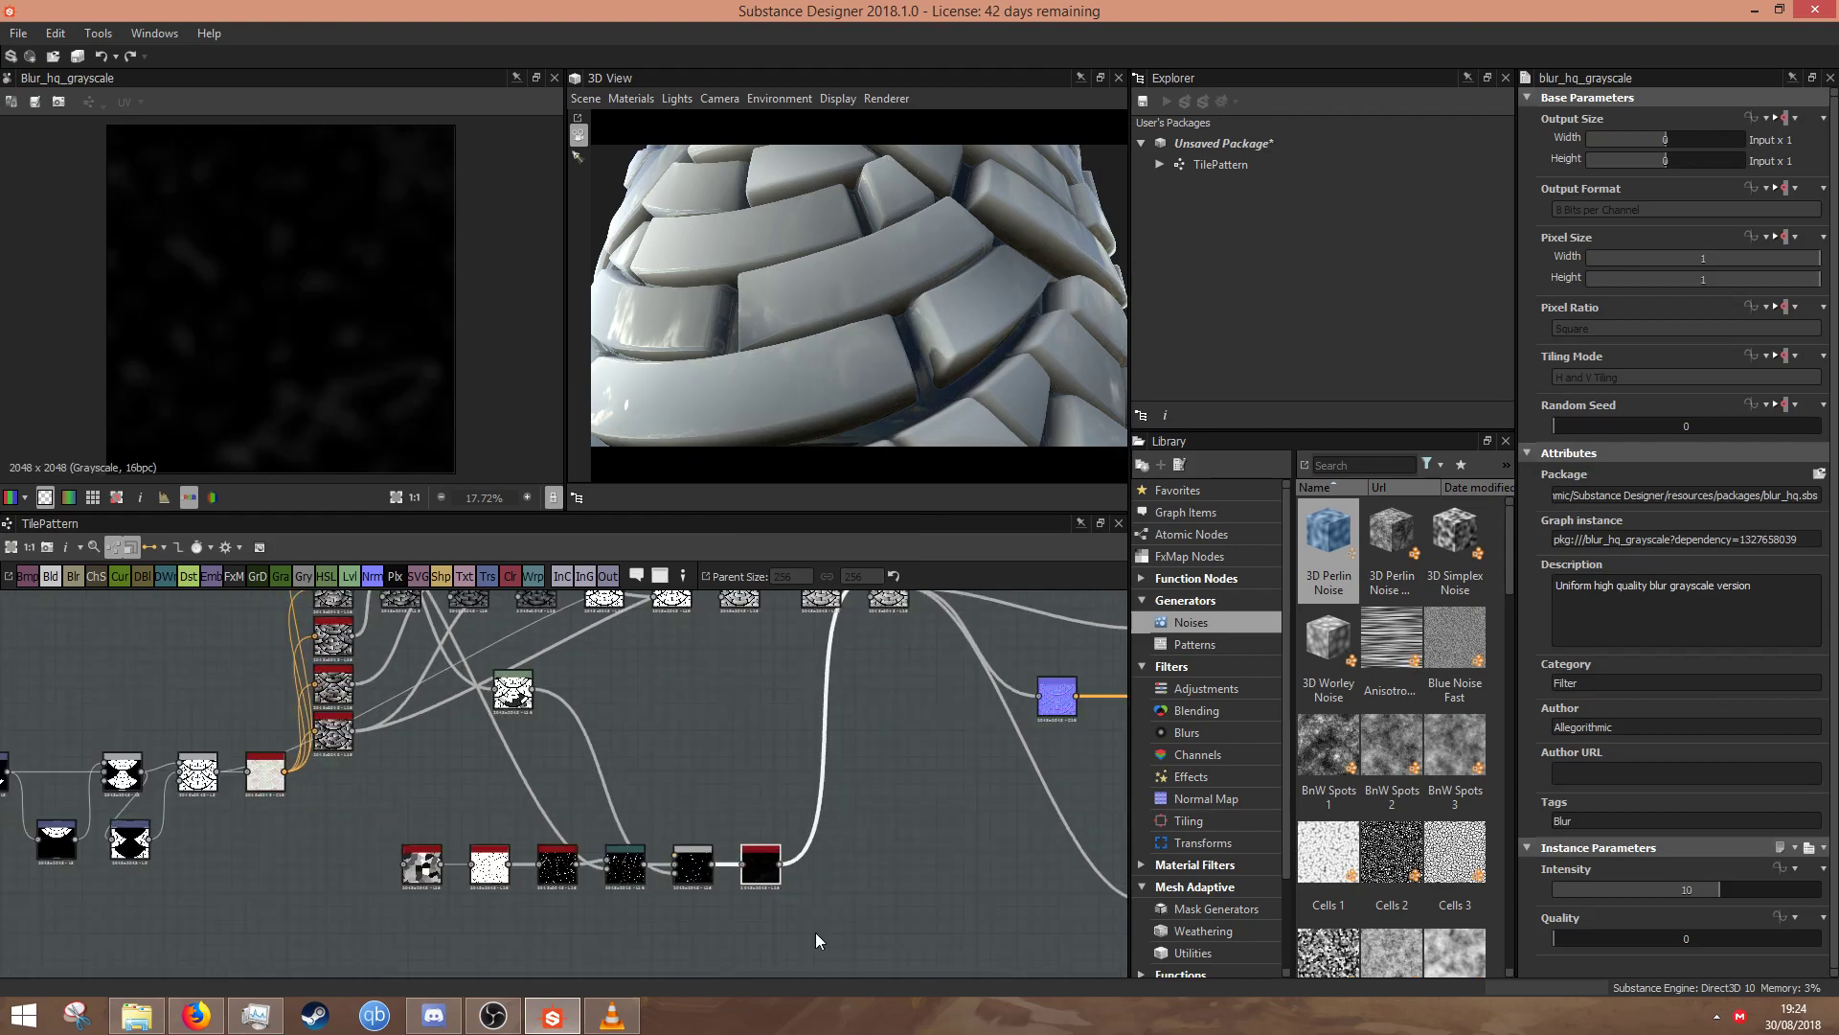
left_click(1564, 890)
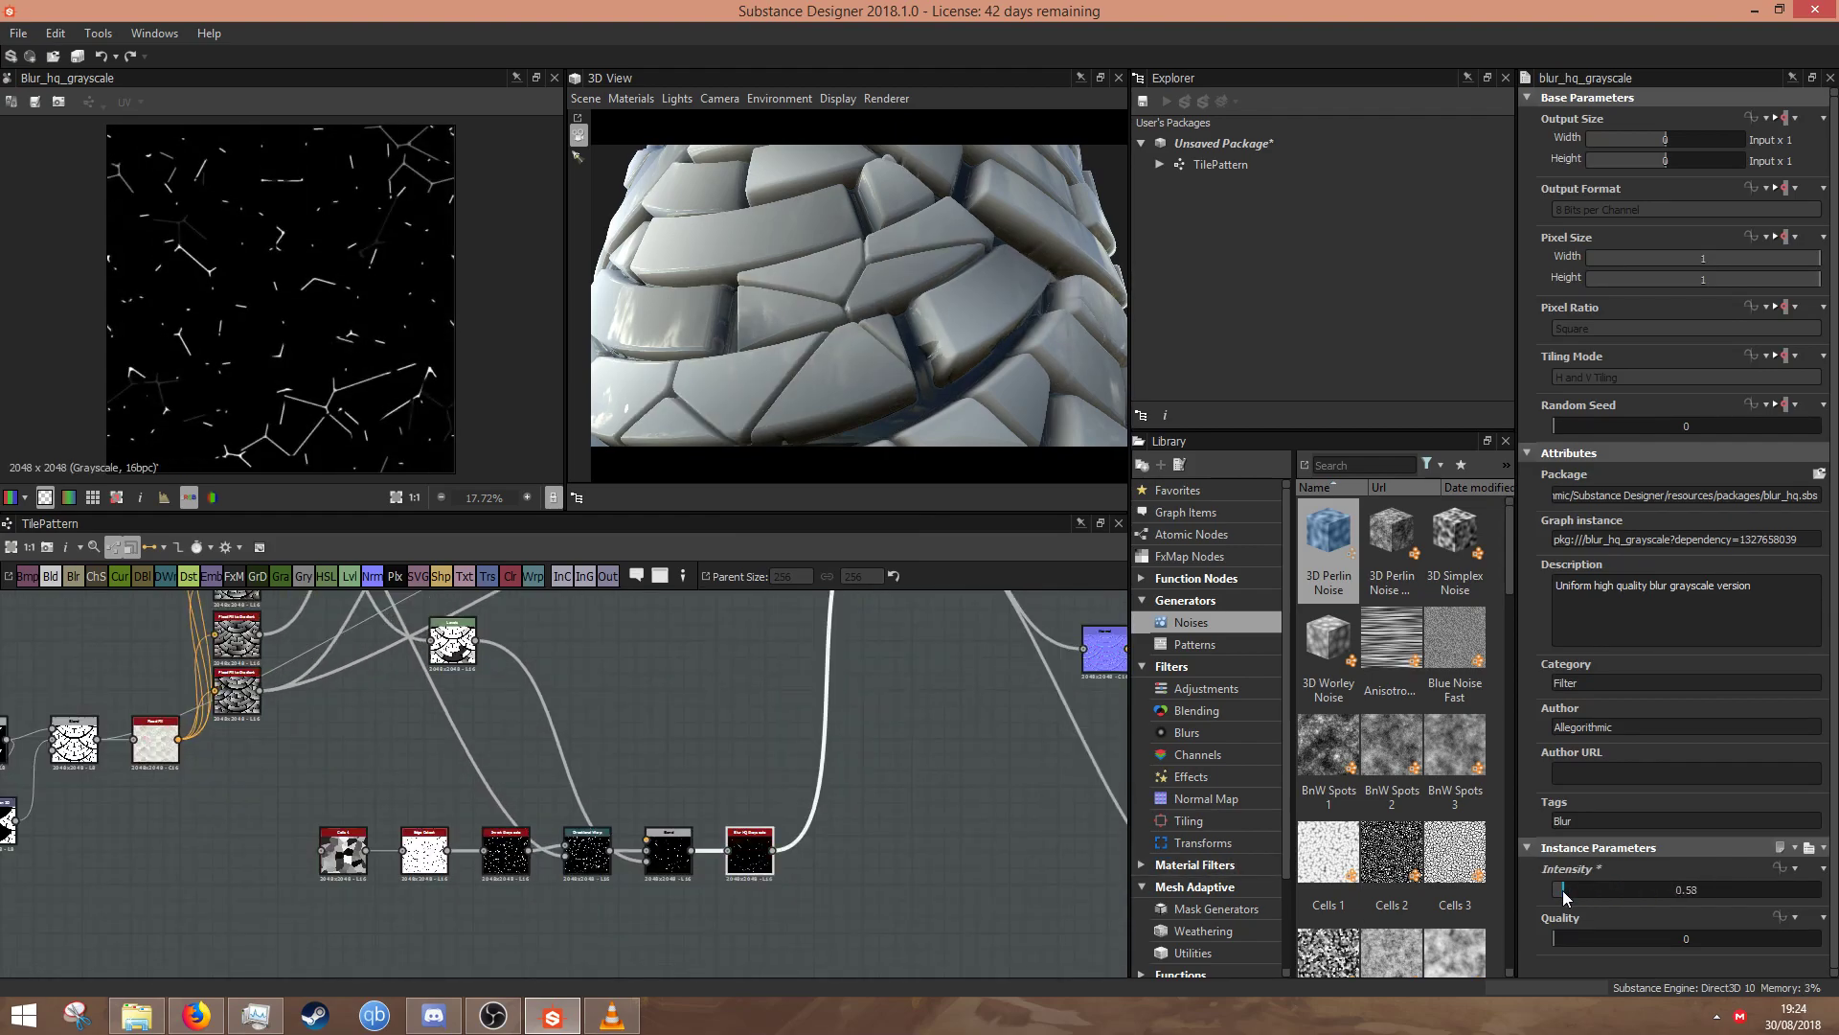
- Set the opacity of the final Subtract Blend to 0.18 to soften the cracks, checking the 3D preview
middle_click_drag(808, 755, 764, 950)
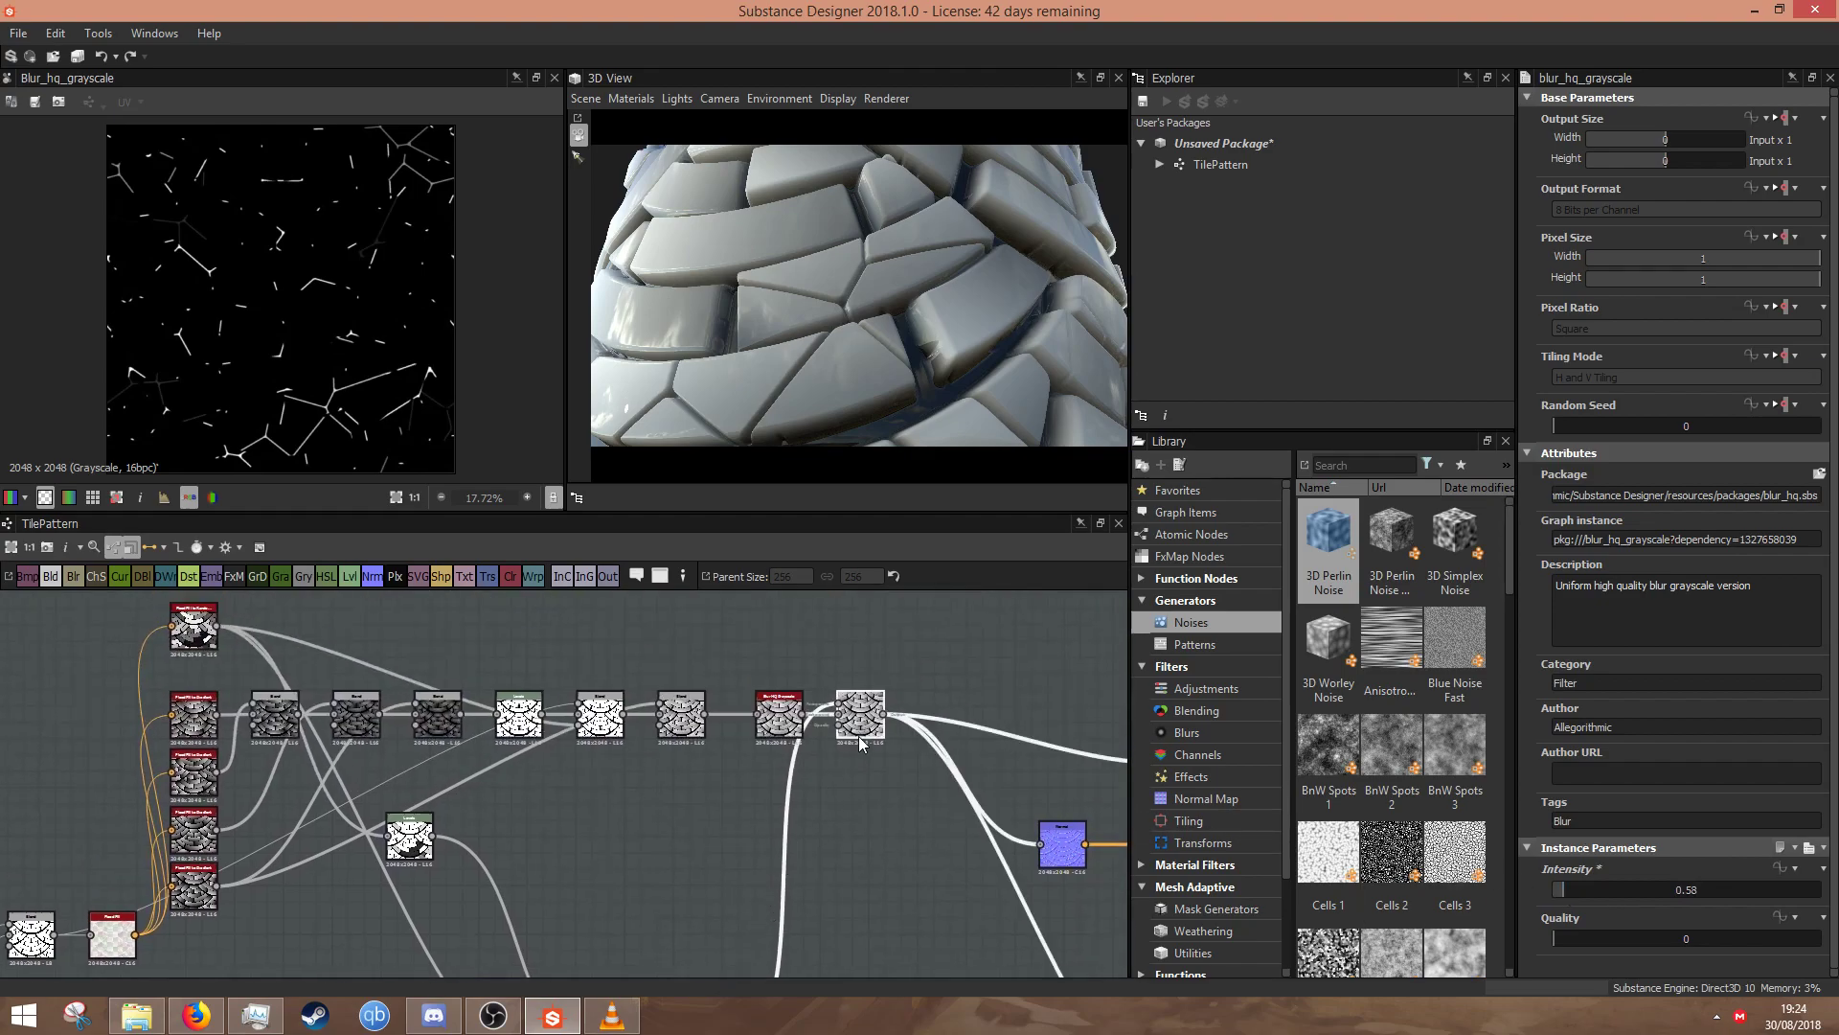
double_click(858, 734)
scroll(819, 412, "down", 3)
left_click(1606, 495)
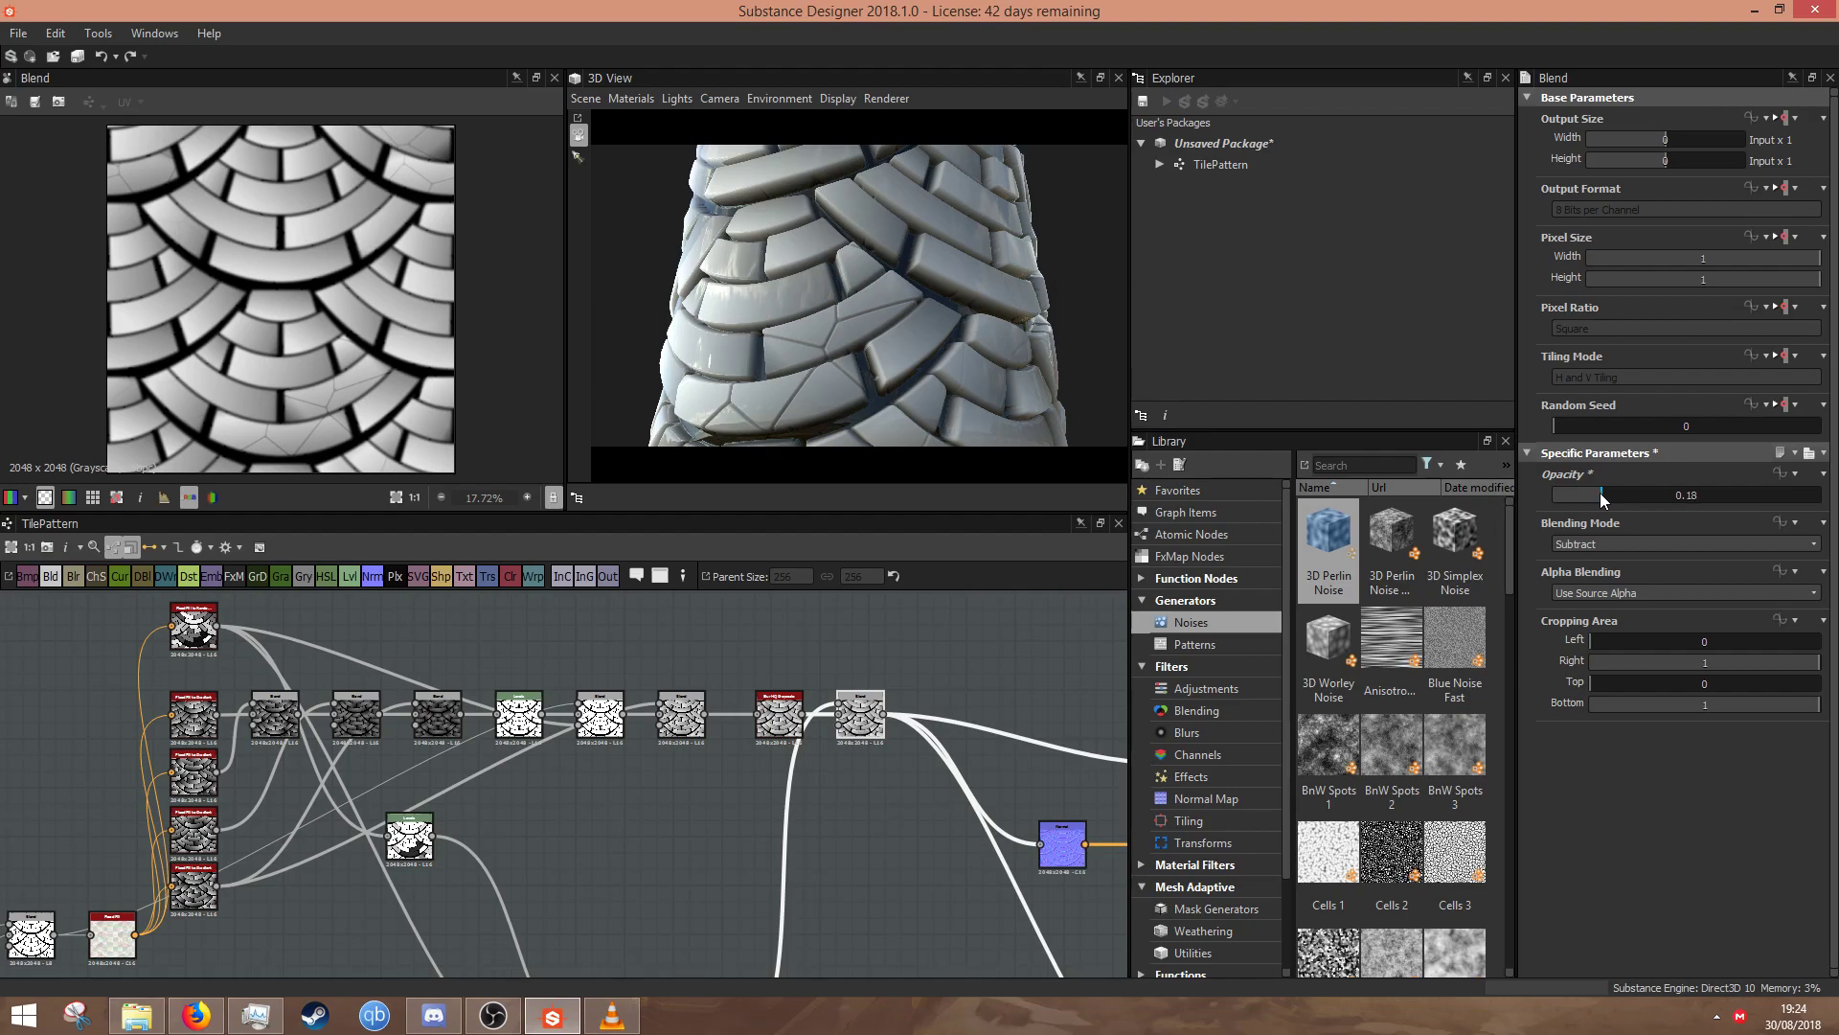
scroll(843, 288, "down", 5)
scroll(883, 395, "up", 5)
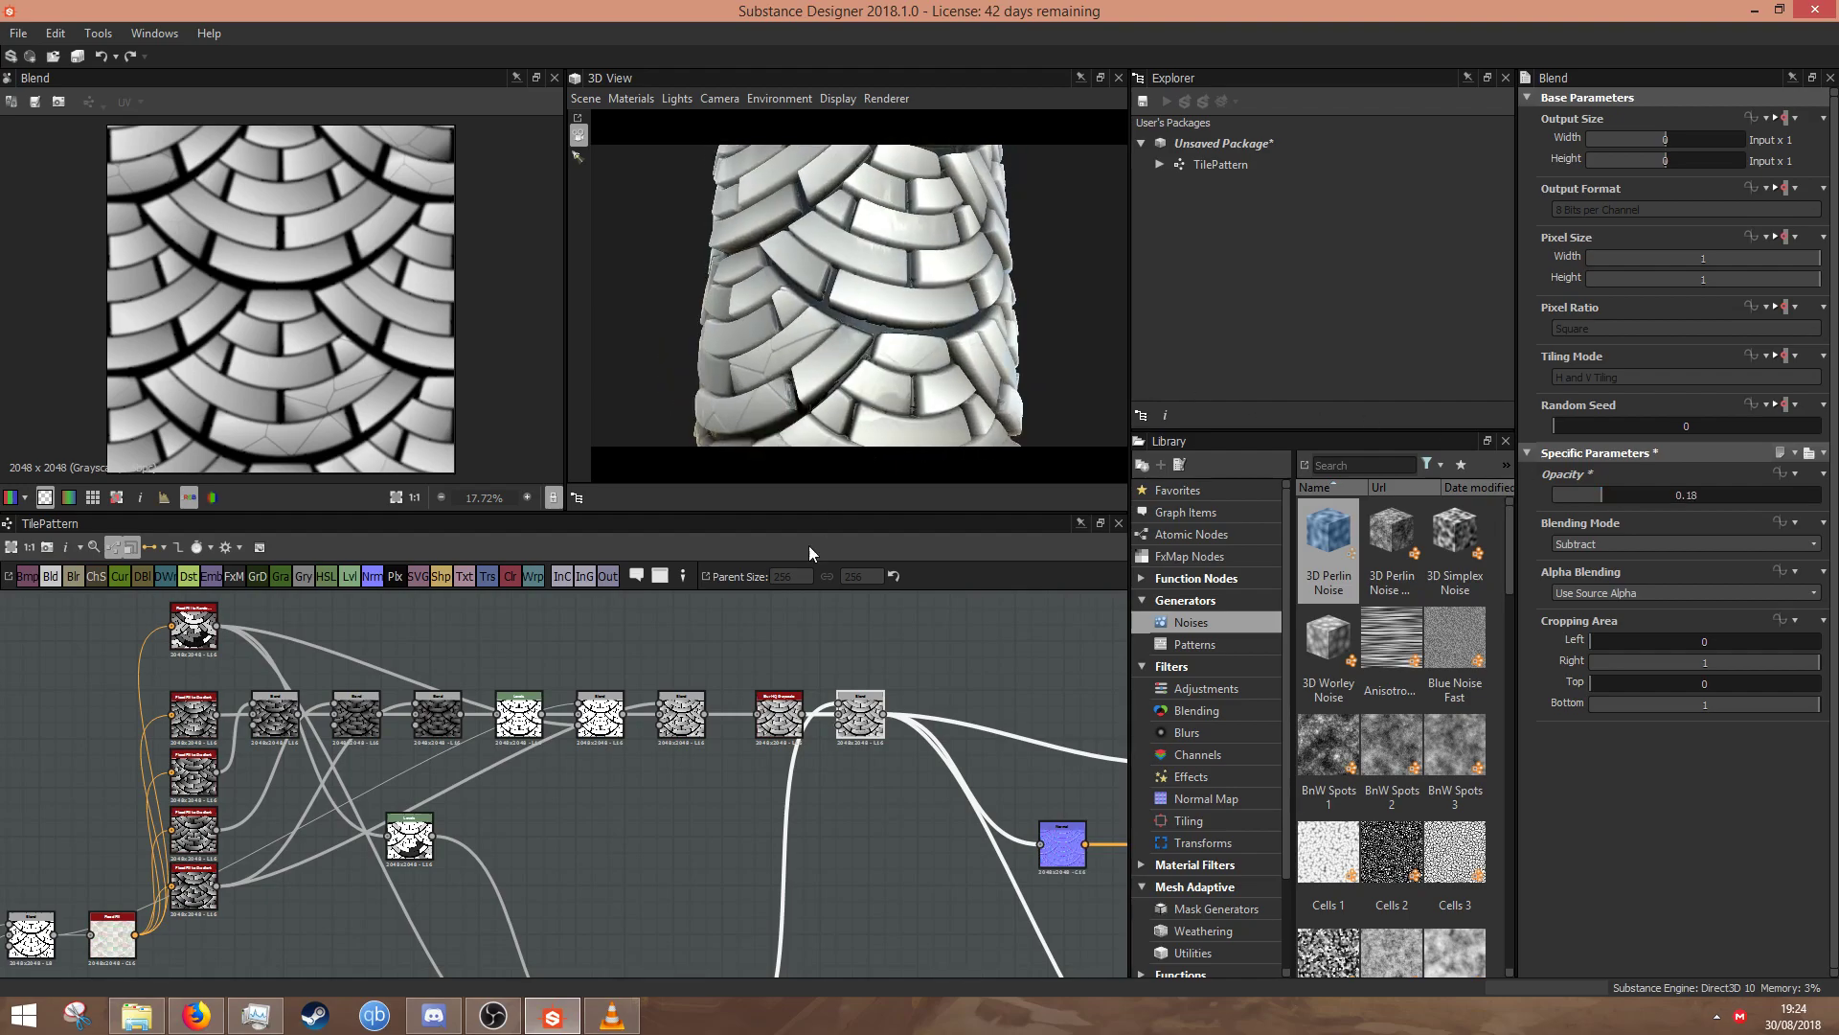
- Lower the mask Levels' white input slightly further, then select the final Subtract Blend and check the cylinder
middle_click_drag(377, 792, 492, 653)
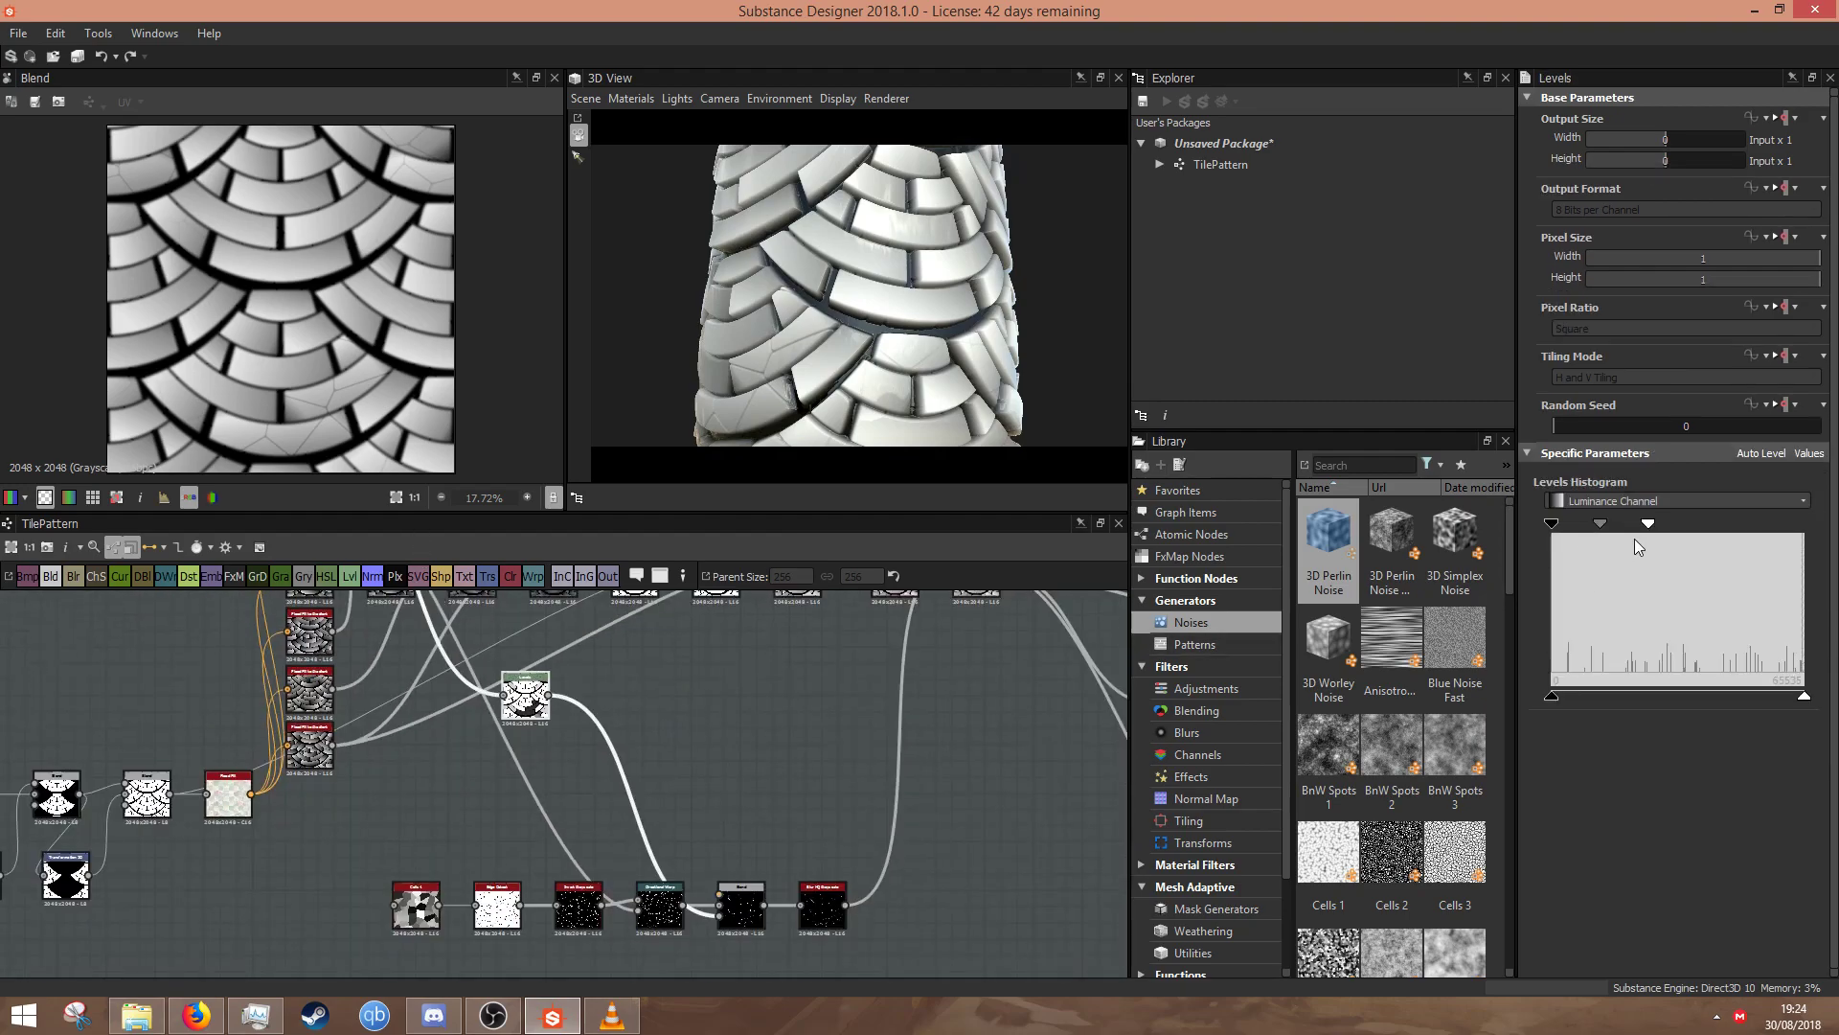
mouse_move(1652, 527)
left_mouse_down()
mouse_move(1734, 531)
mouse_move(1607, 516)
mouse_move(1640, 525)
left_mouse_up()
scroll(753, 405, "down", 3)
middle_click_drag(738, 796, 608, 948)
left_click(840, 735)
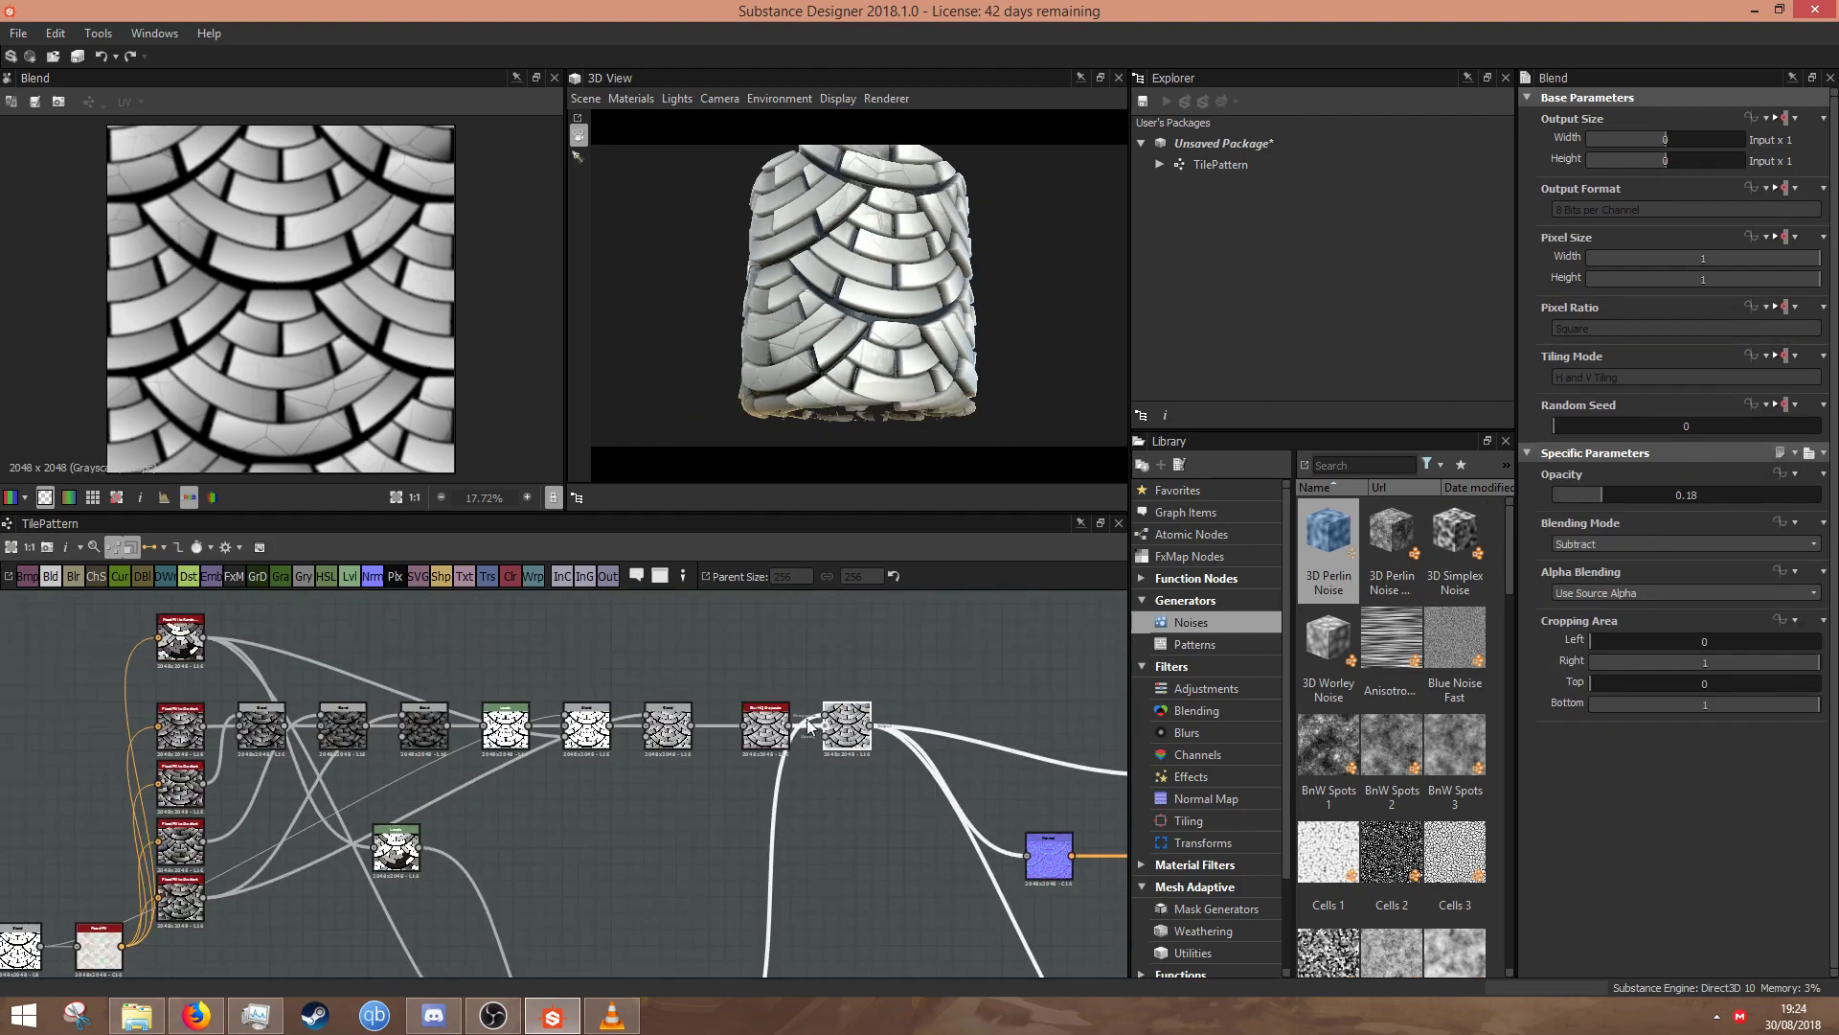
scroll(255, 365, "down", 3)
mouse_move(908, 336)
left_mouse_down()
mouse_move(774, 383)
mouse_move(659, 393)
mouse_move(801, 310)
mouse_move(910, 364)
left_mouse_up()
- Select all nodes upstream of the Normal node and move them away from the outputs to make room in the graph
scroll(927, 682, "down", 5)
left_click_drag(917, 917, 45, 587)
left_click_drag(893, 700, 667, 718)
left_click(672, 693)
- Add a Gradient Map node above the main chain and feed it from the final Subtract Blend
scroll(671, 692, "up", 4)
scroll(672, 700, "up", 1)
right_click(830, 655)
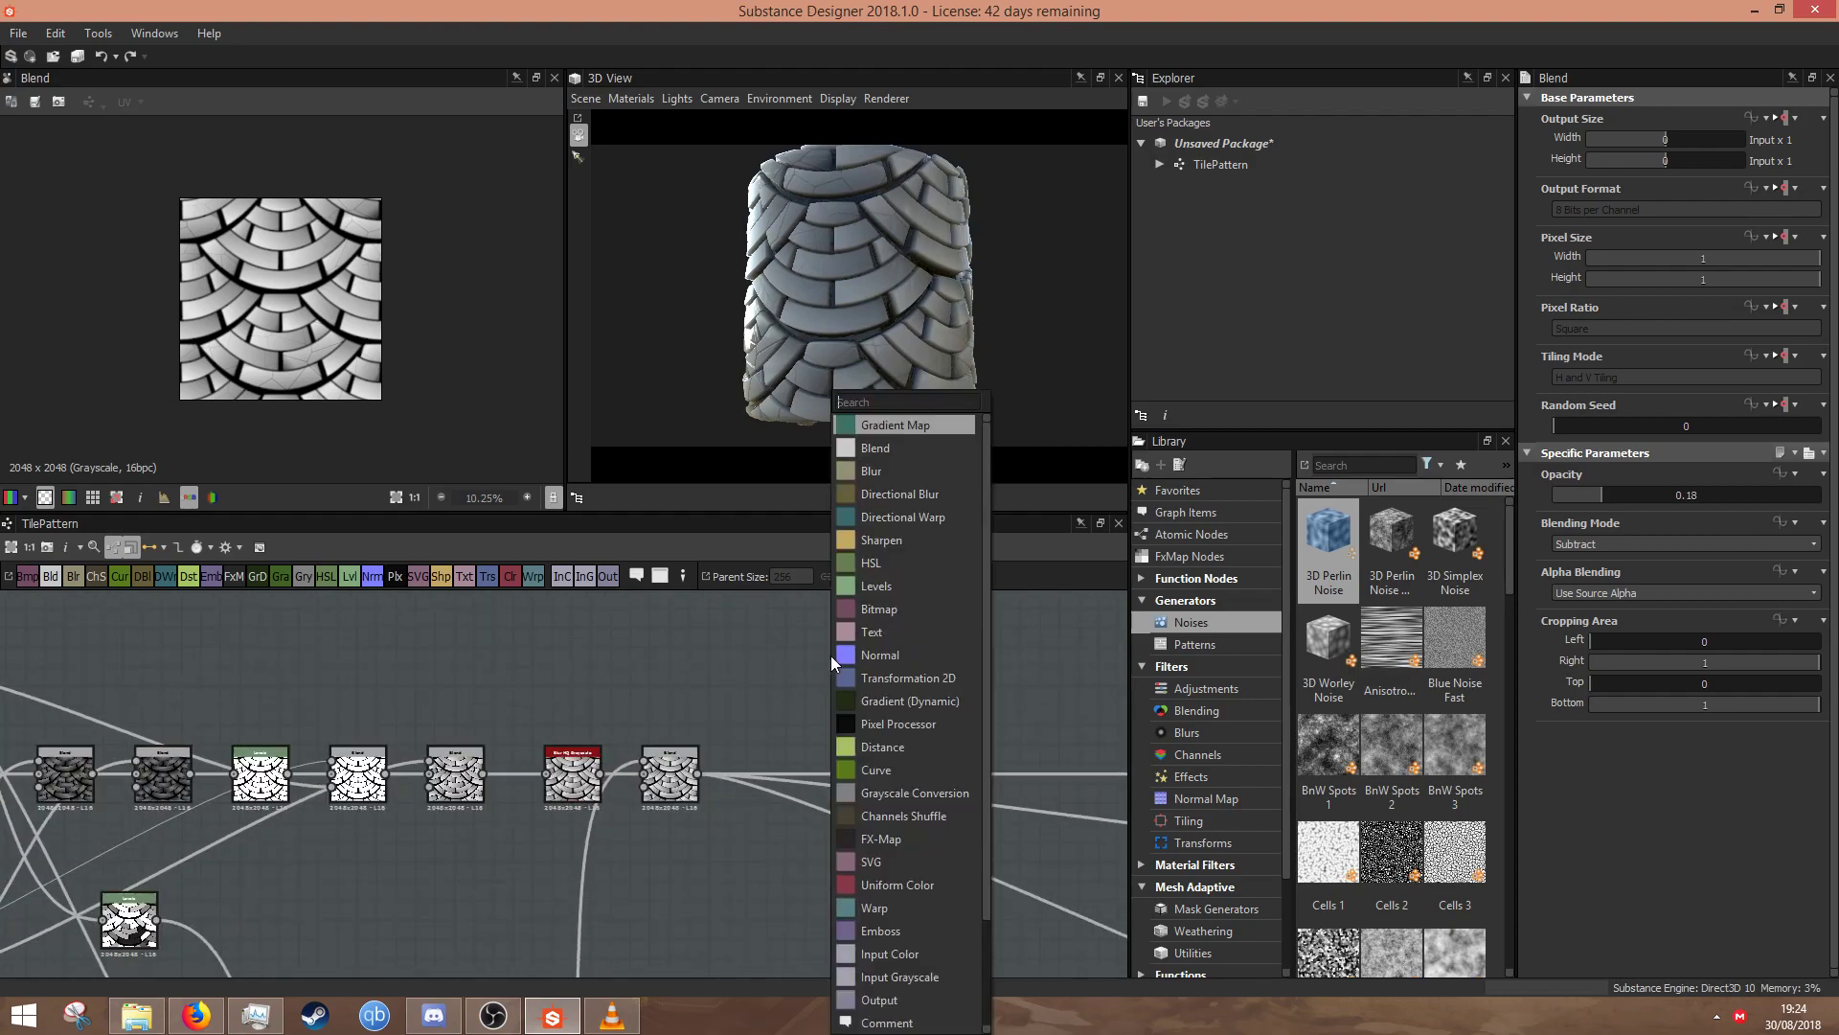
left_click(929, 424)
left_click_drag(697, 772, 808, 657)
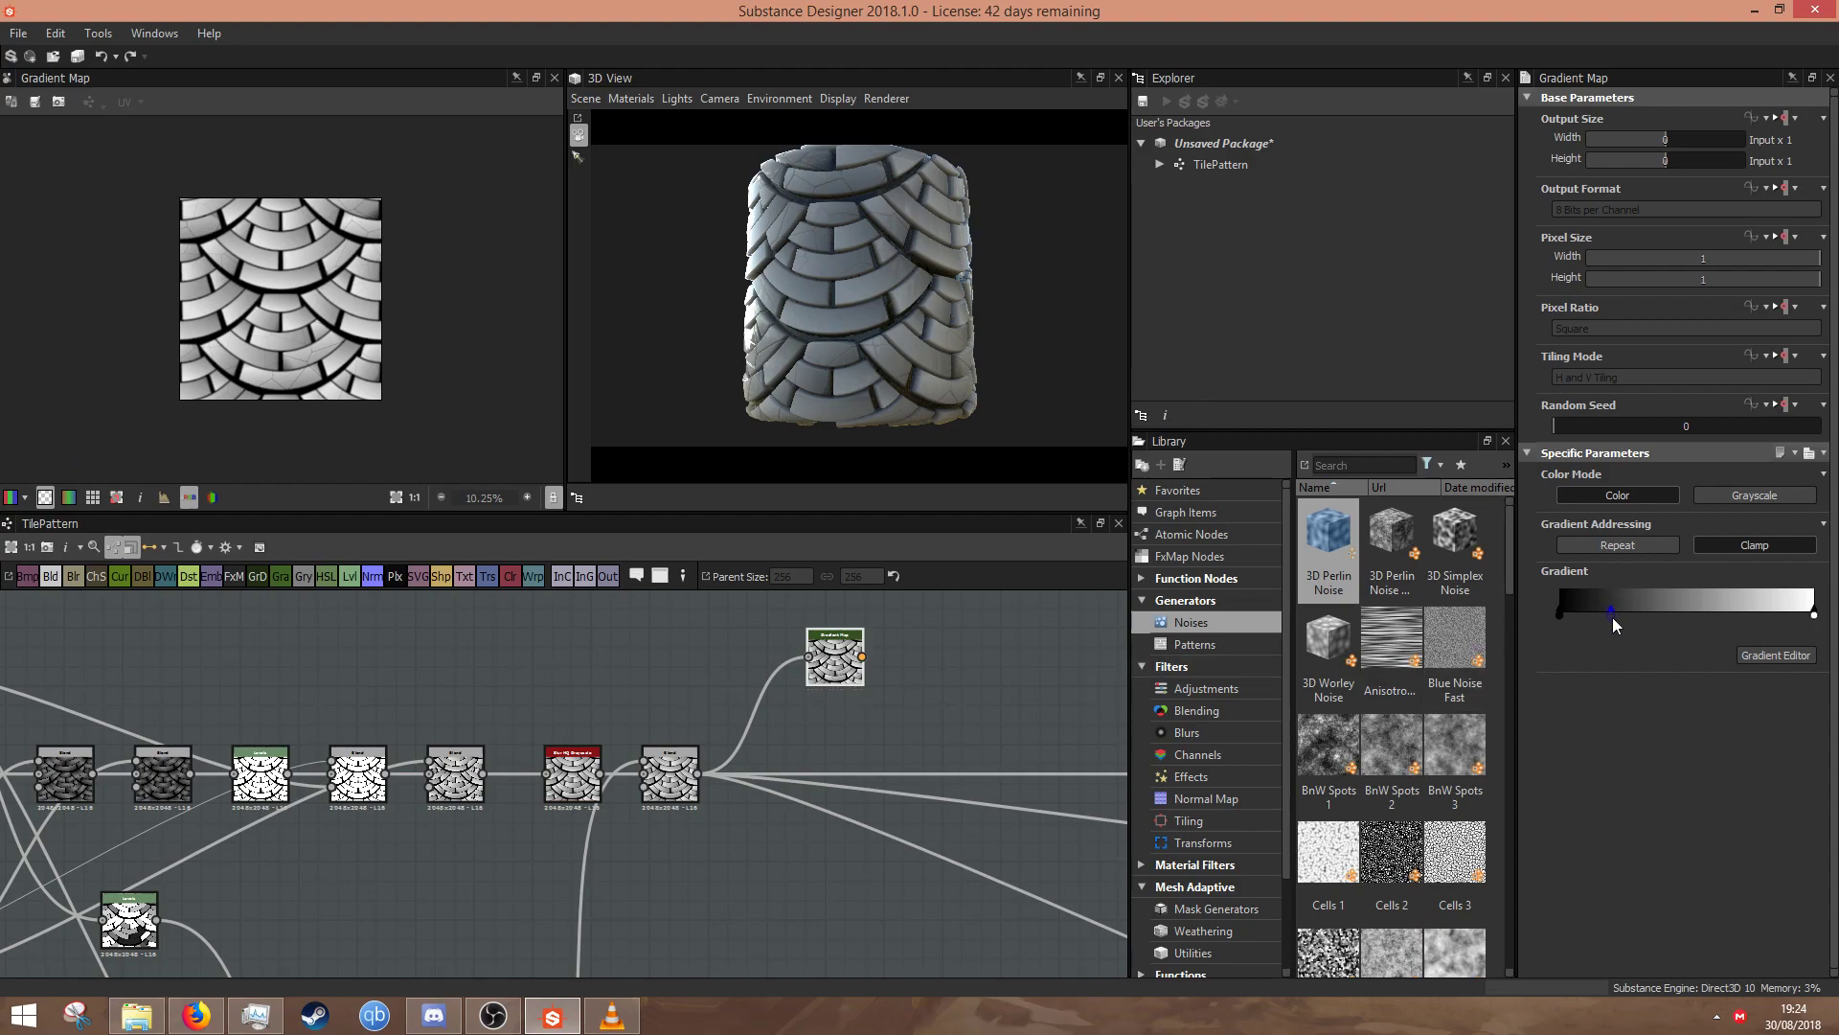
- Color the Gradient Map's start key dark blue-grey (#212d35) and its end key light blue-grey (#9bb2c9)
double_click(1560, 615)
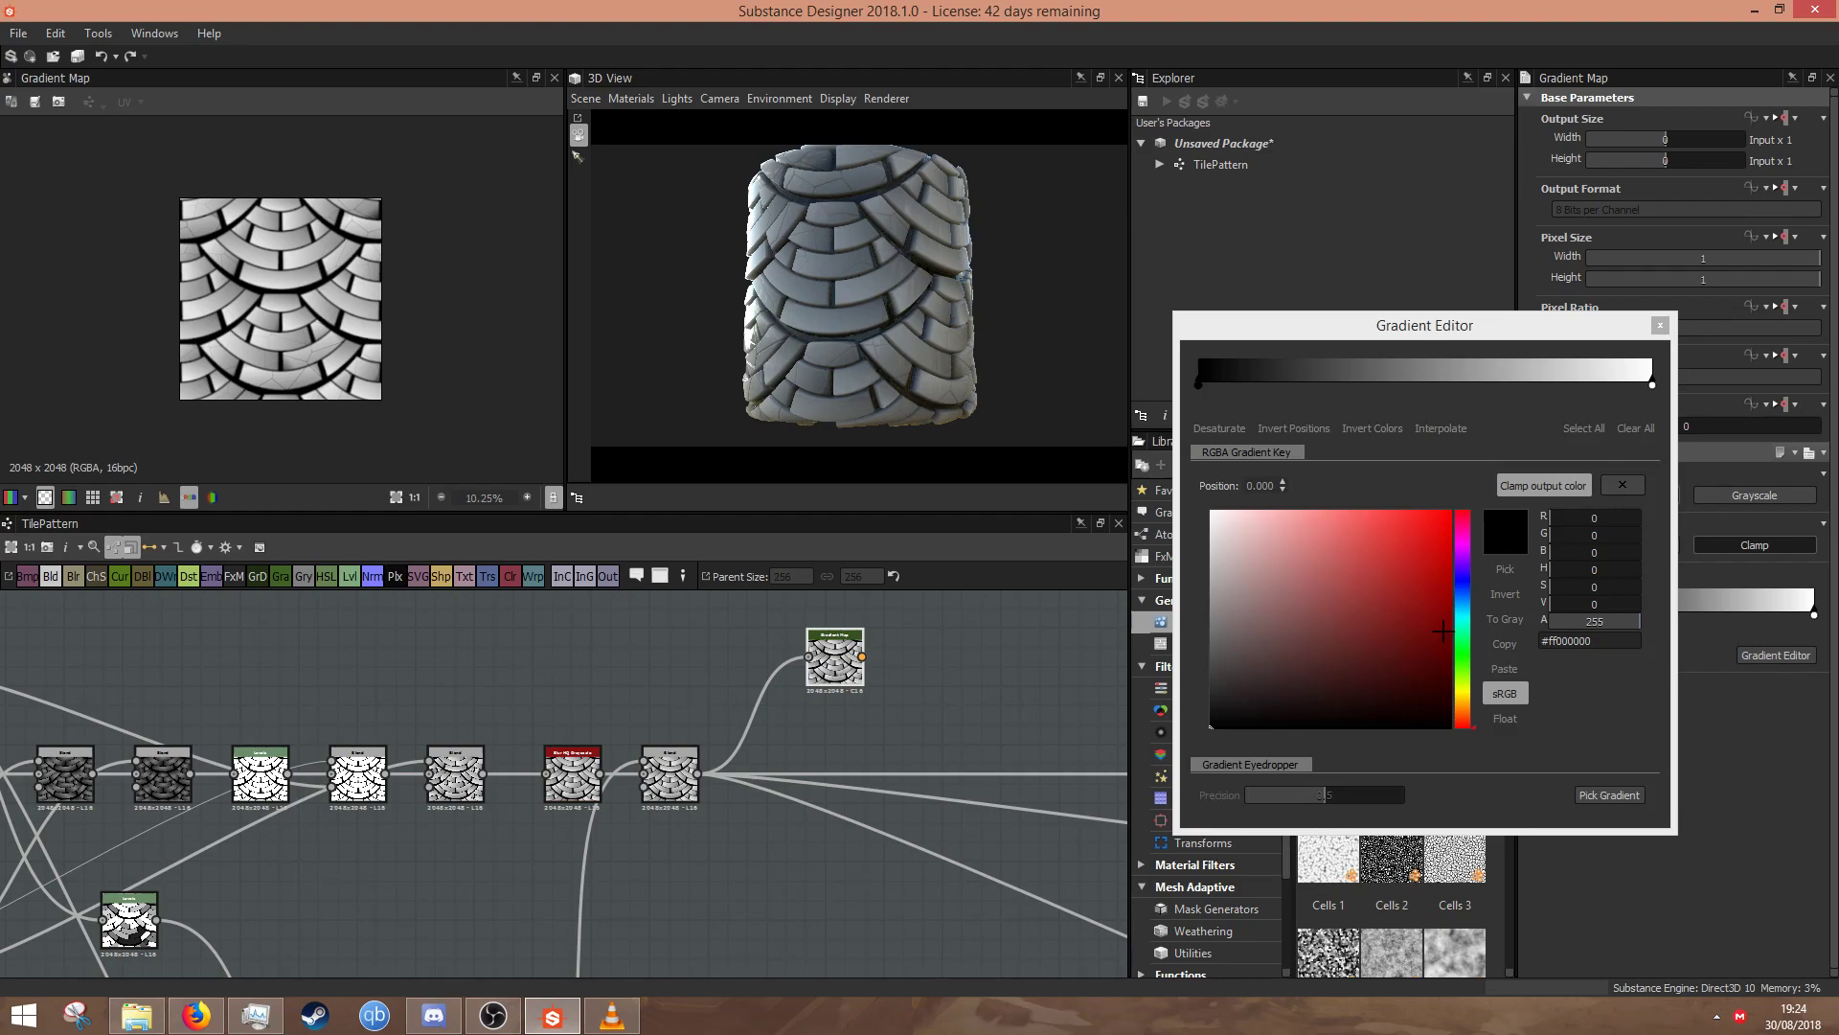
left_click(1465, 616)
left_click_drag(1465, 613, 1465, 605)
left_click_drag(1341, 622, 1298, 685)
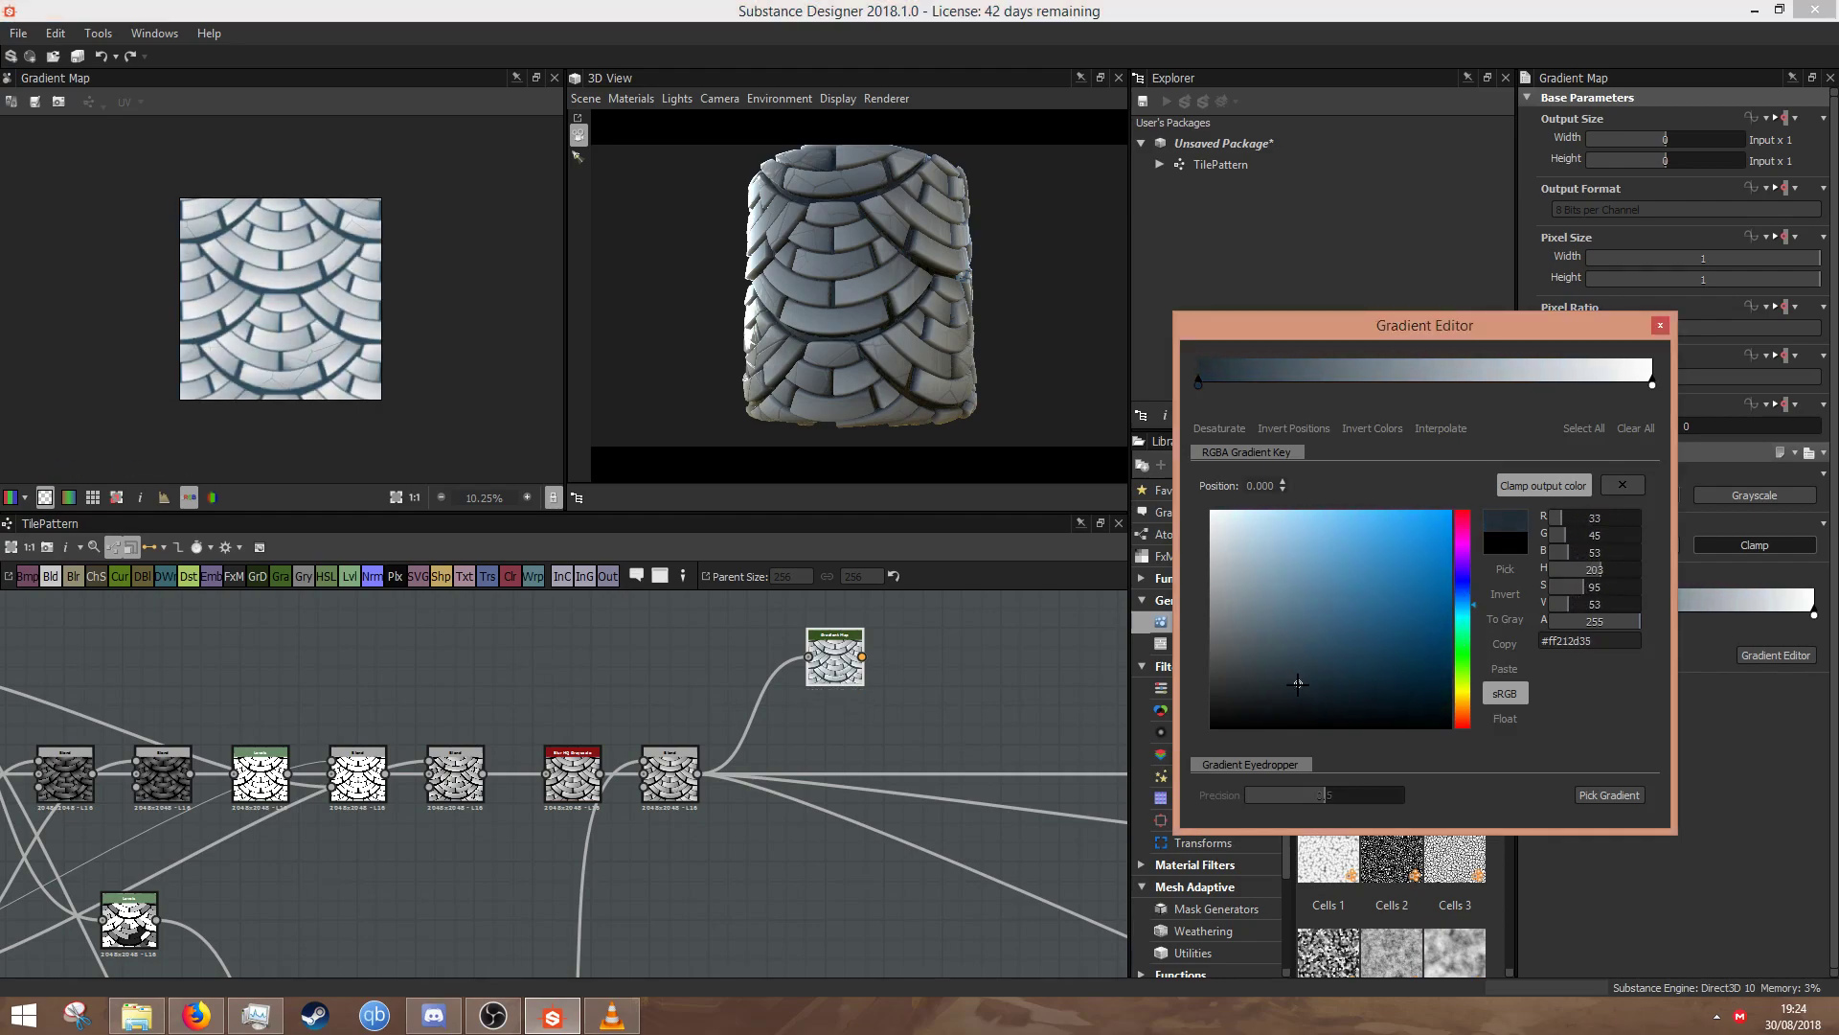
left_click(1652, 384)
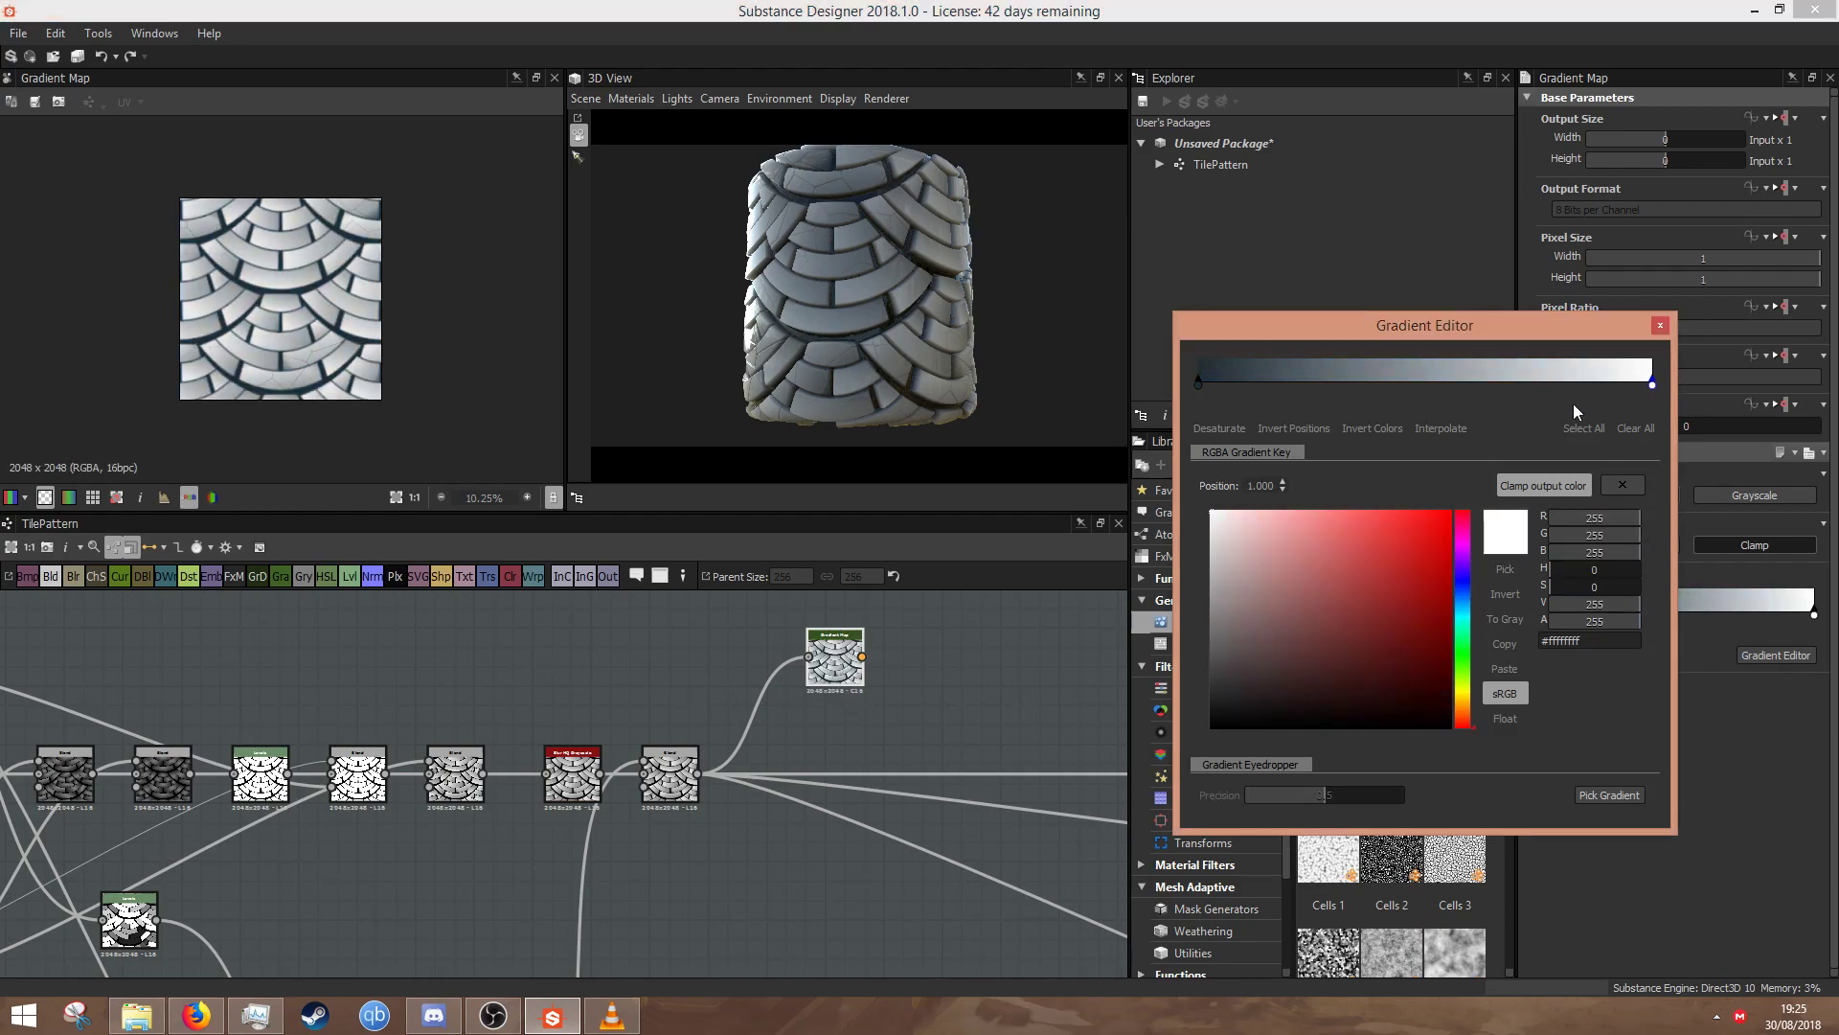
left_click(1463, 601)
mouse_move(1246, 537)
left_mouse_down()
mouse_move(1247, 503)
mouse_move(1268, 500)
mouse_move(1293, 537)
mouse_move(1244, 566)
mouse_move(1263, 556)
left_mouse_up()
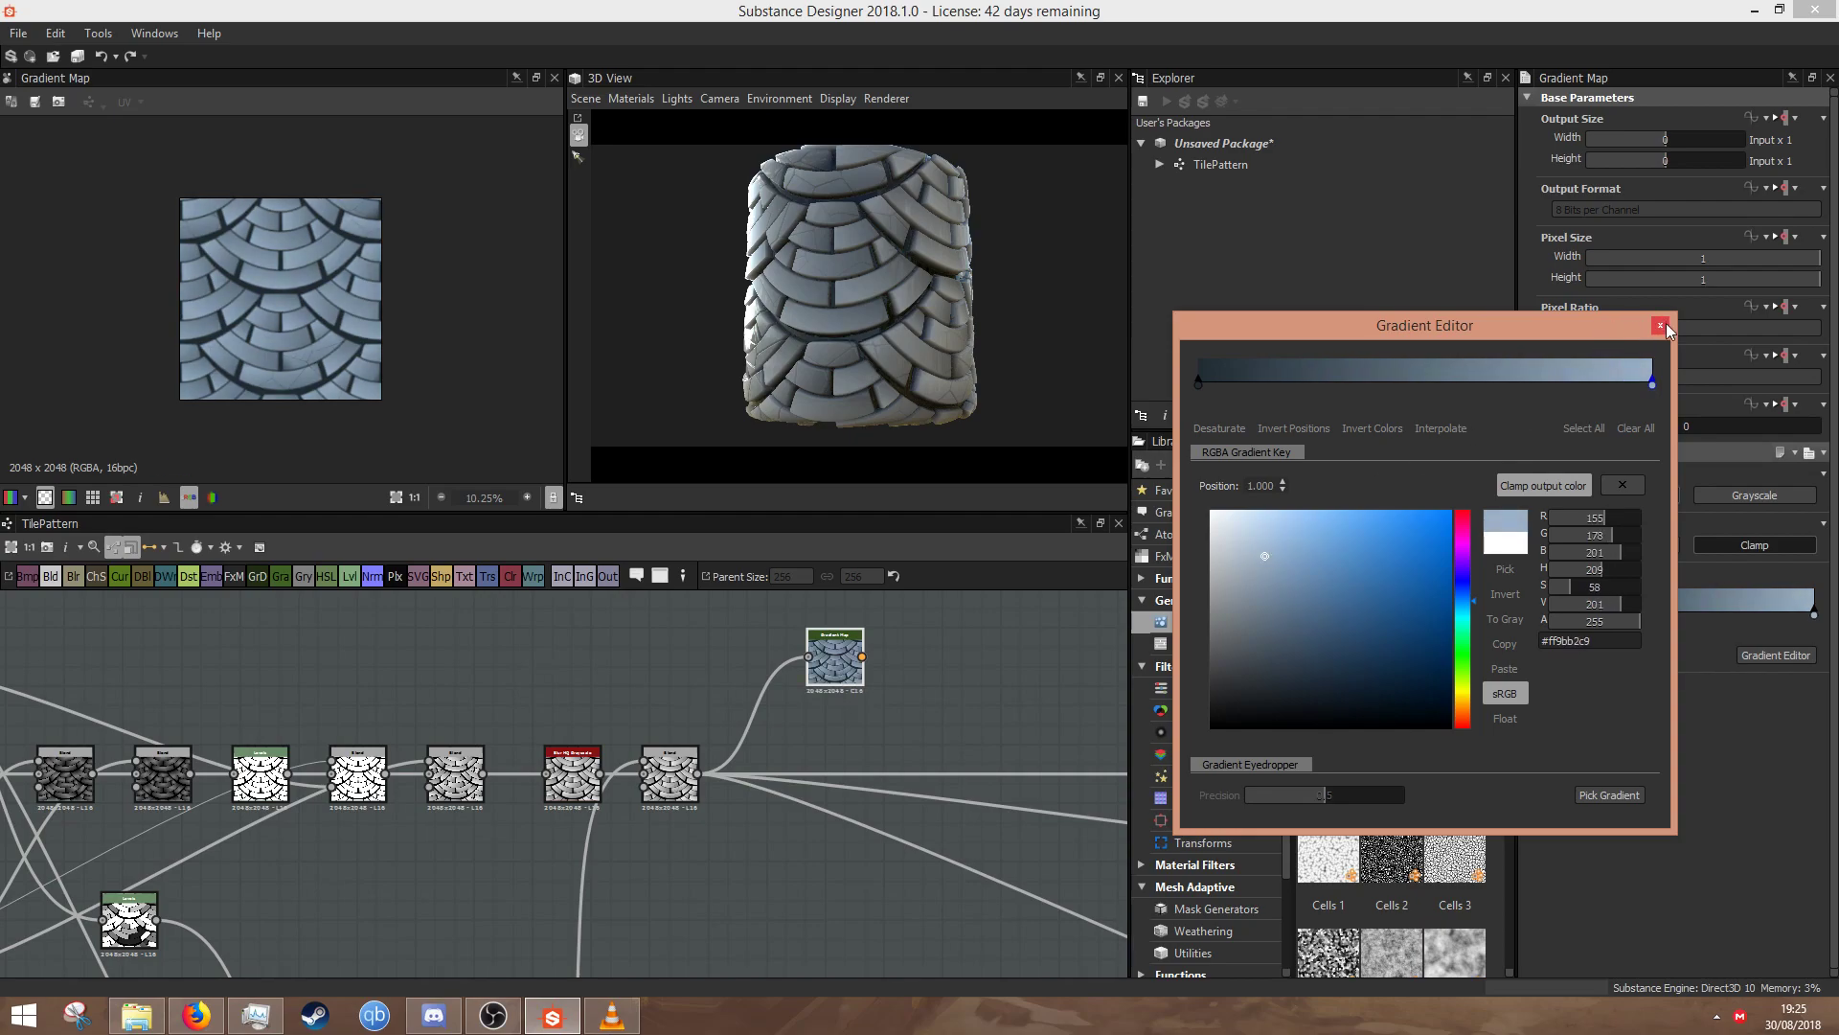
left_click(1662, 326)
- Add a Curvature Smooth node beside the Normal node
scroll(895, 676, "up", 3)
middle_click_drag(867, 754, 769, 838)
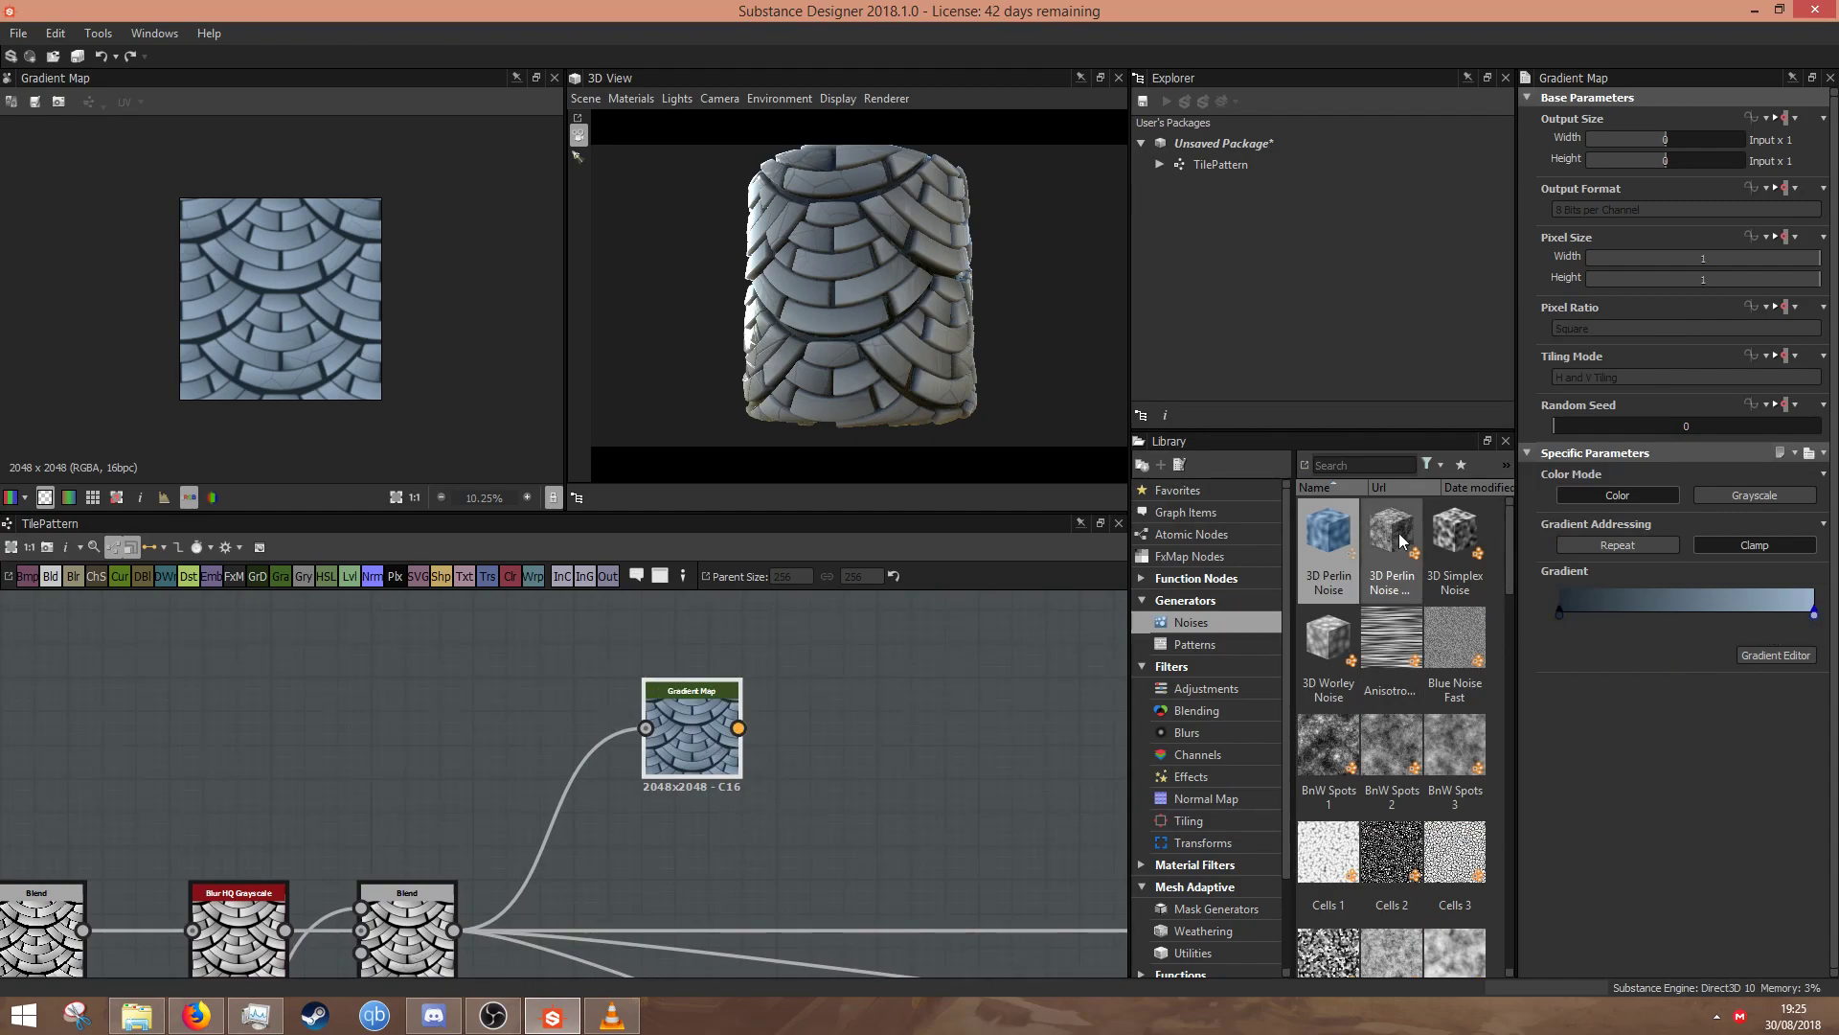
middle_click_drag(838, 670, 878, 727)
middle_click_drag(805, 850, 814, 594)
scroll(910, 745, "down", 1)
scroll(910, 745, "down", 3)
middle_click_drag(910, 786, 714, 793)
middle_click_drag(853, 796, 571, 787)
left_click_drag(882, 812, 556, 814)
scroll(641, 817, "up", 3)
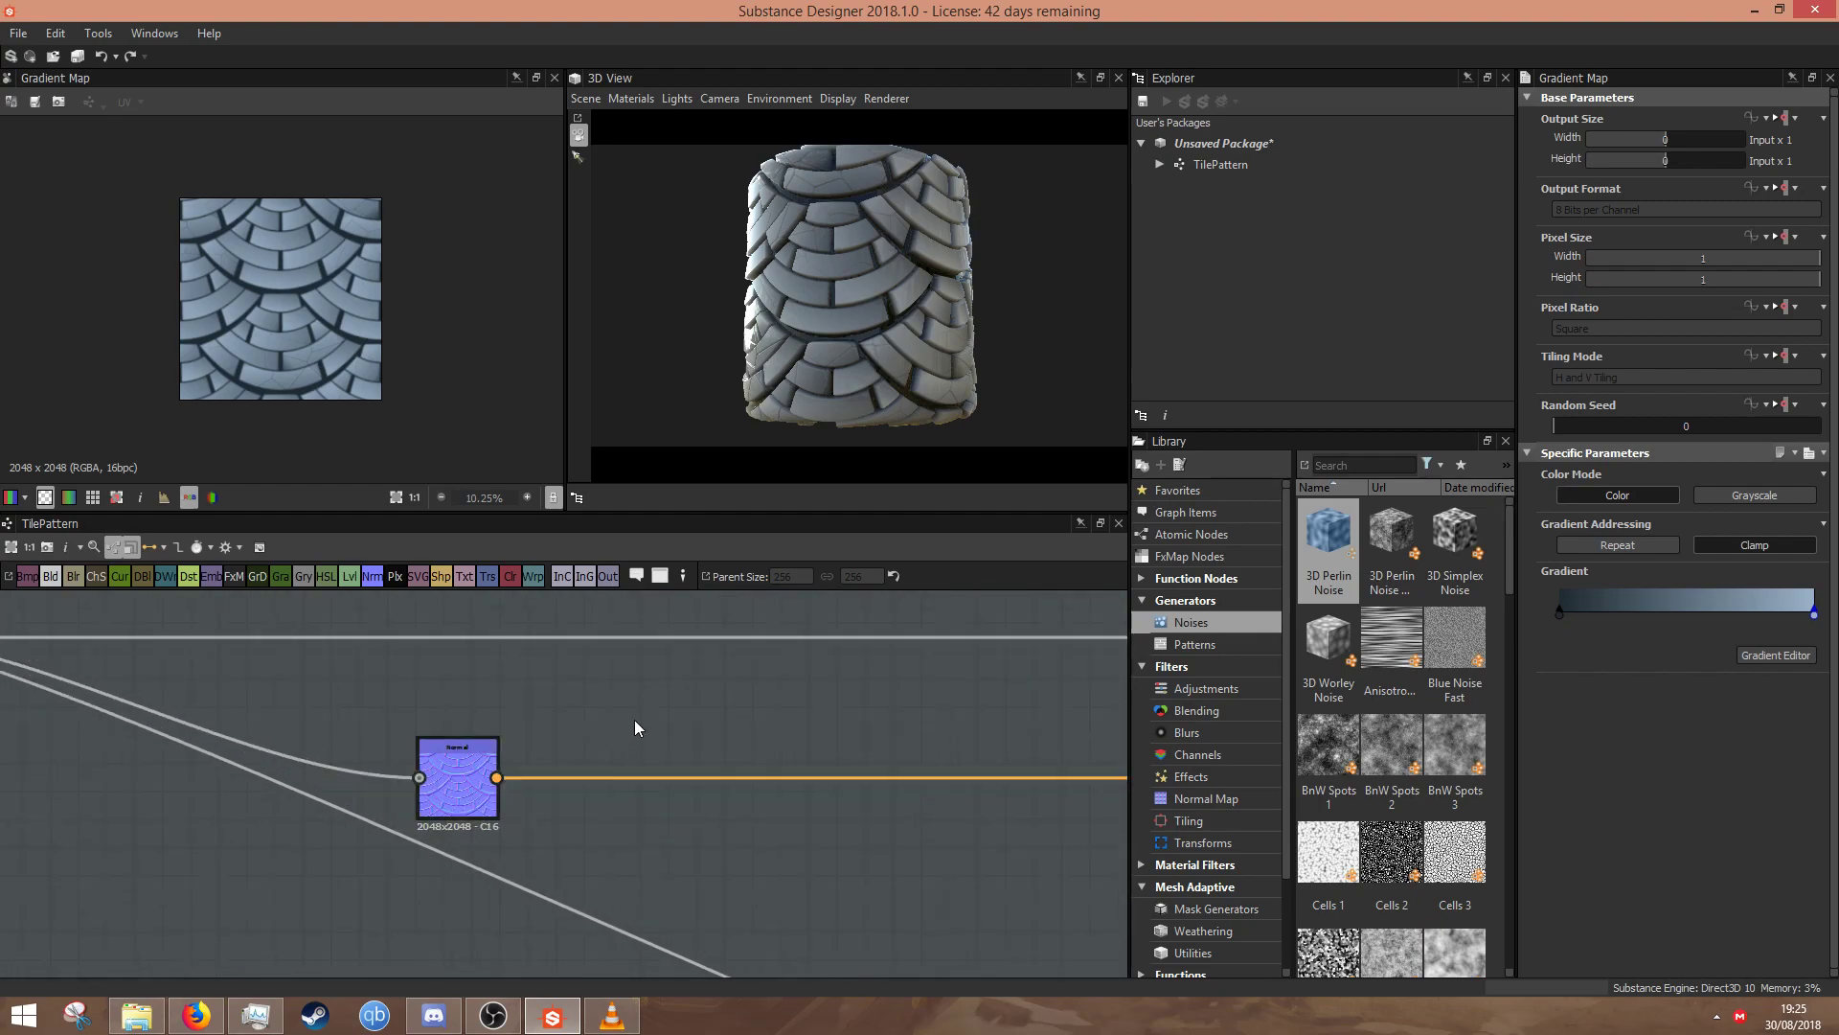
key("space")
type("curv")
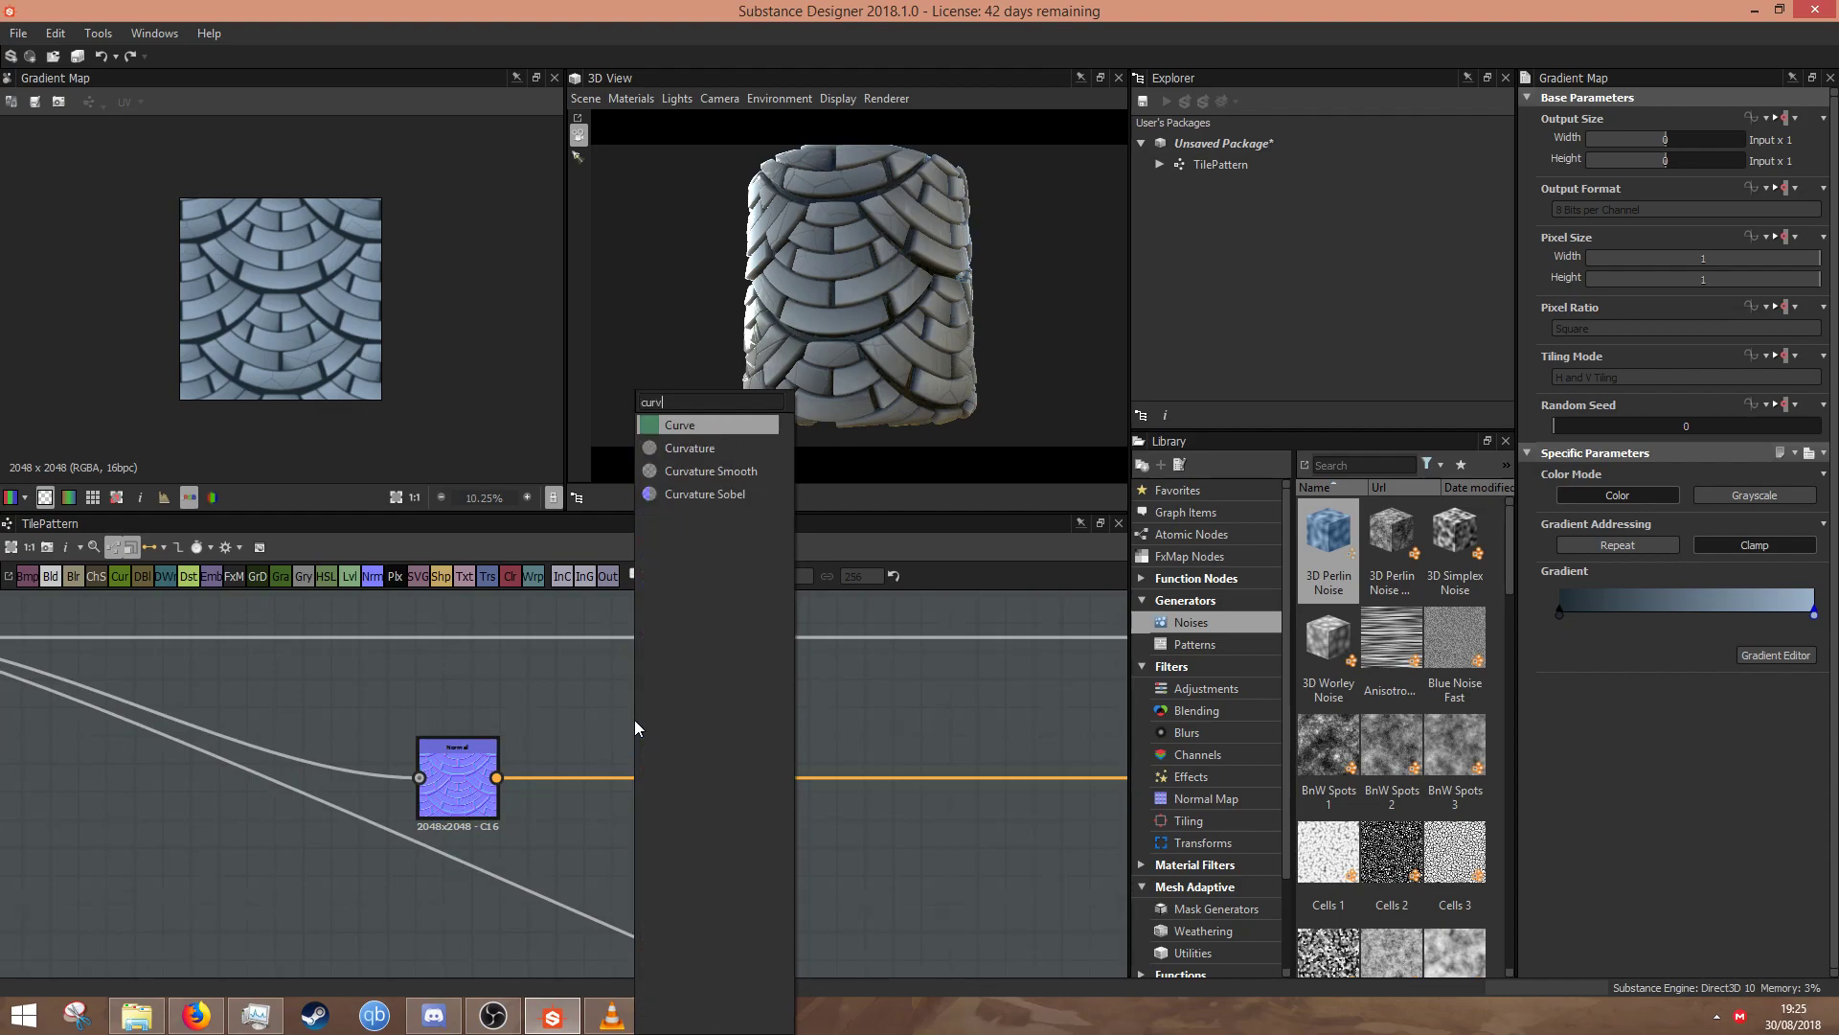
left_click(732, 477)
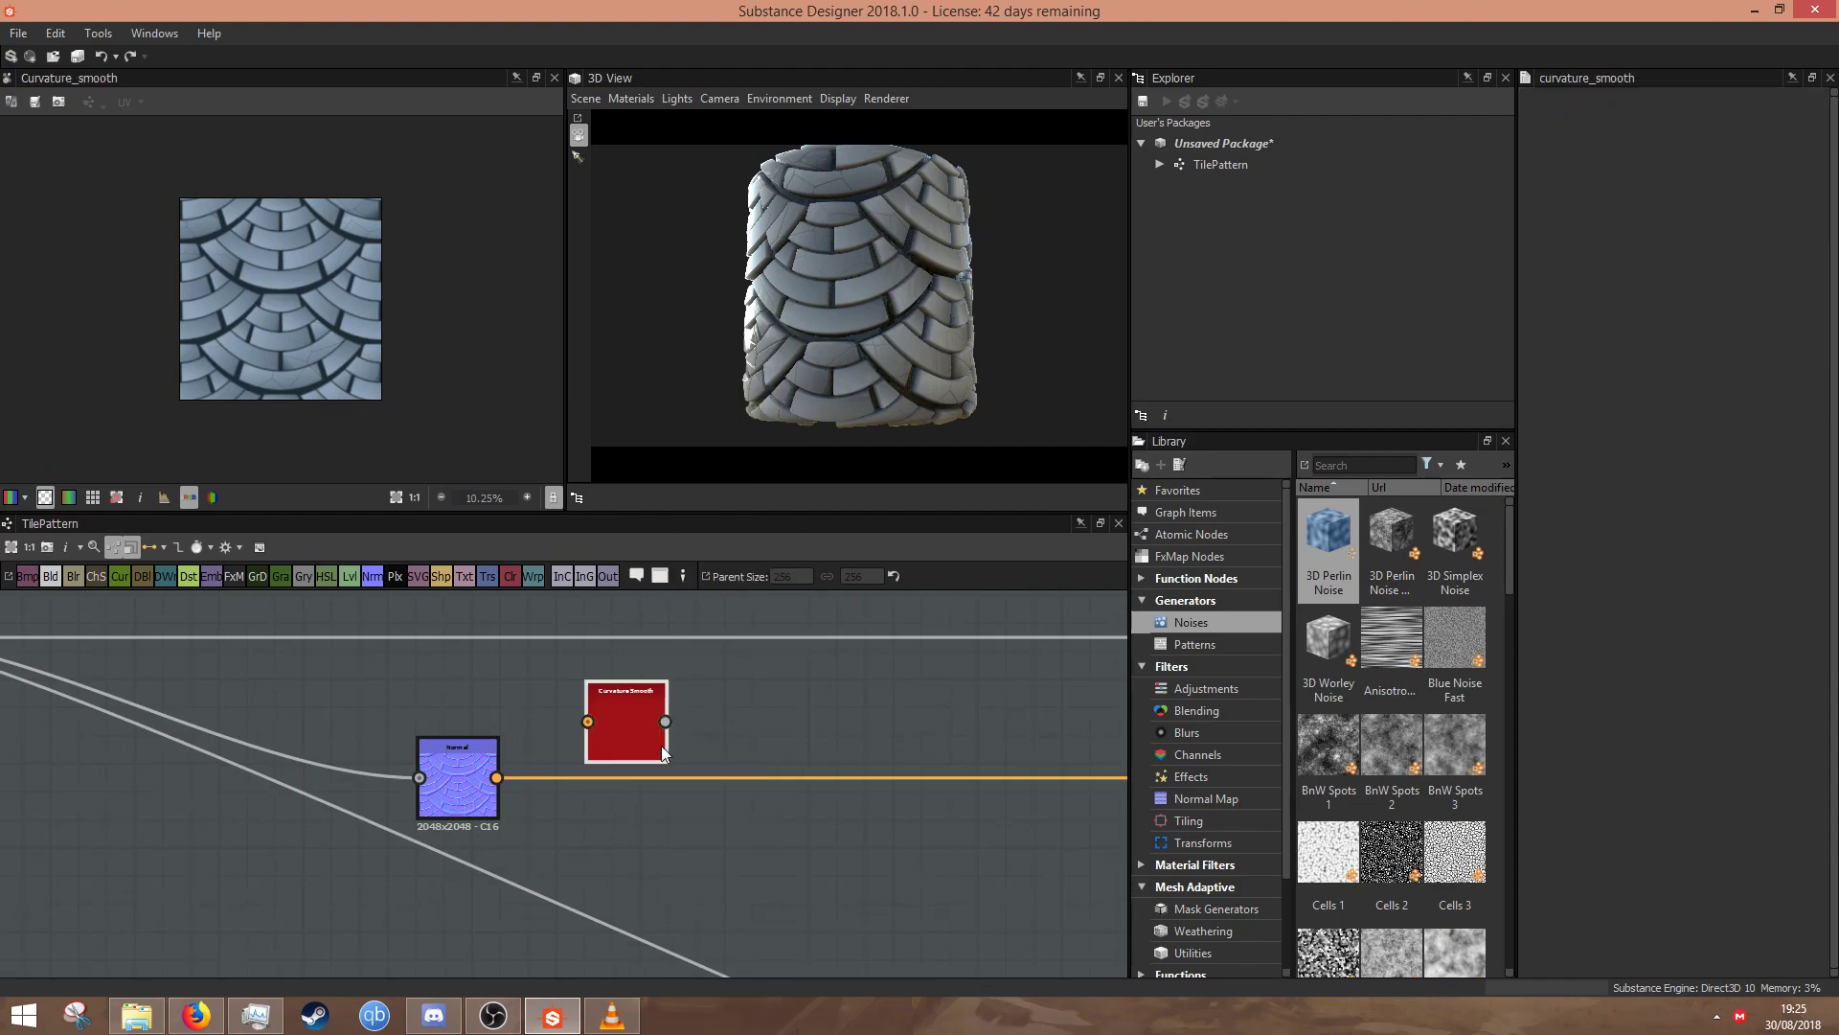
- Connect the Normal node's output to the Curvature Smooth node, place it under the Gradient Map, and move both nodes nearer the outputs
middle_click_drag(603, 728, 652, 805)
left_click(525, 848)
left_click_drag(554, 853, 376, 697)
left_click(663, 808)
scroll(663, 784, "down", 2)
middle_click_drag(414, 659, 554, 762)
left_click_drag(554, 763, 484, 730)
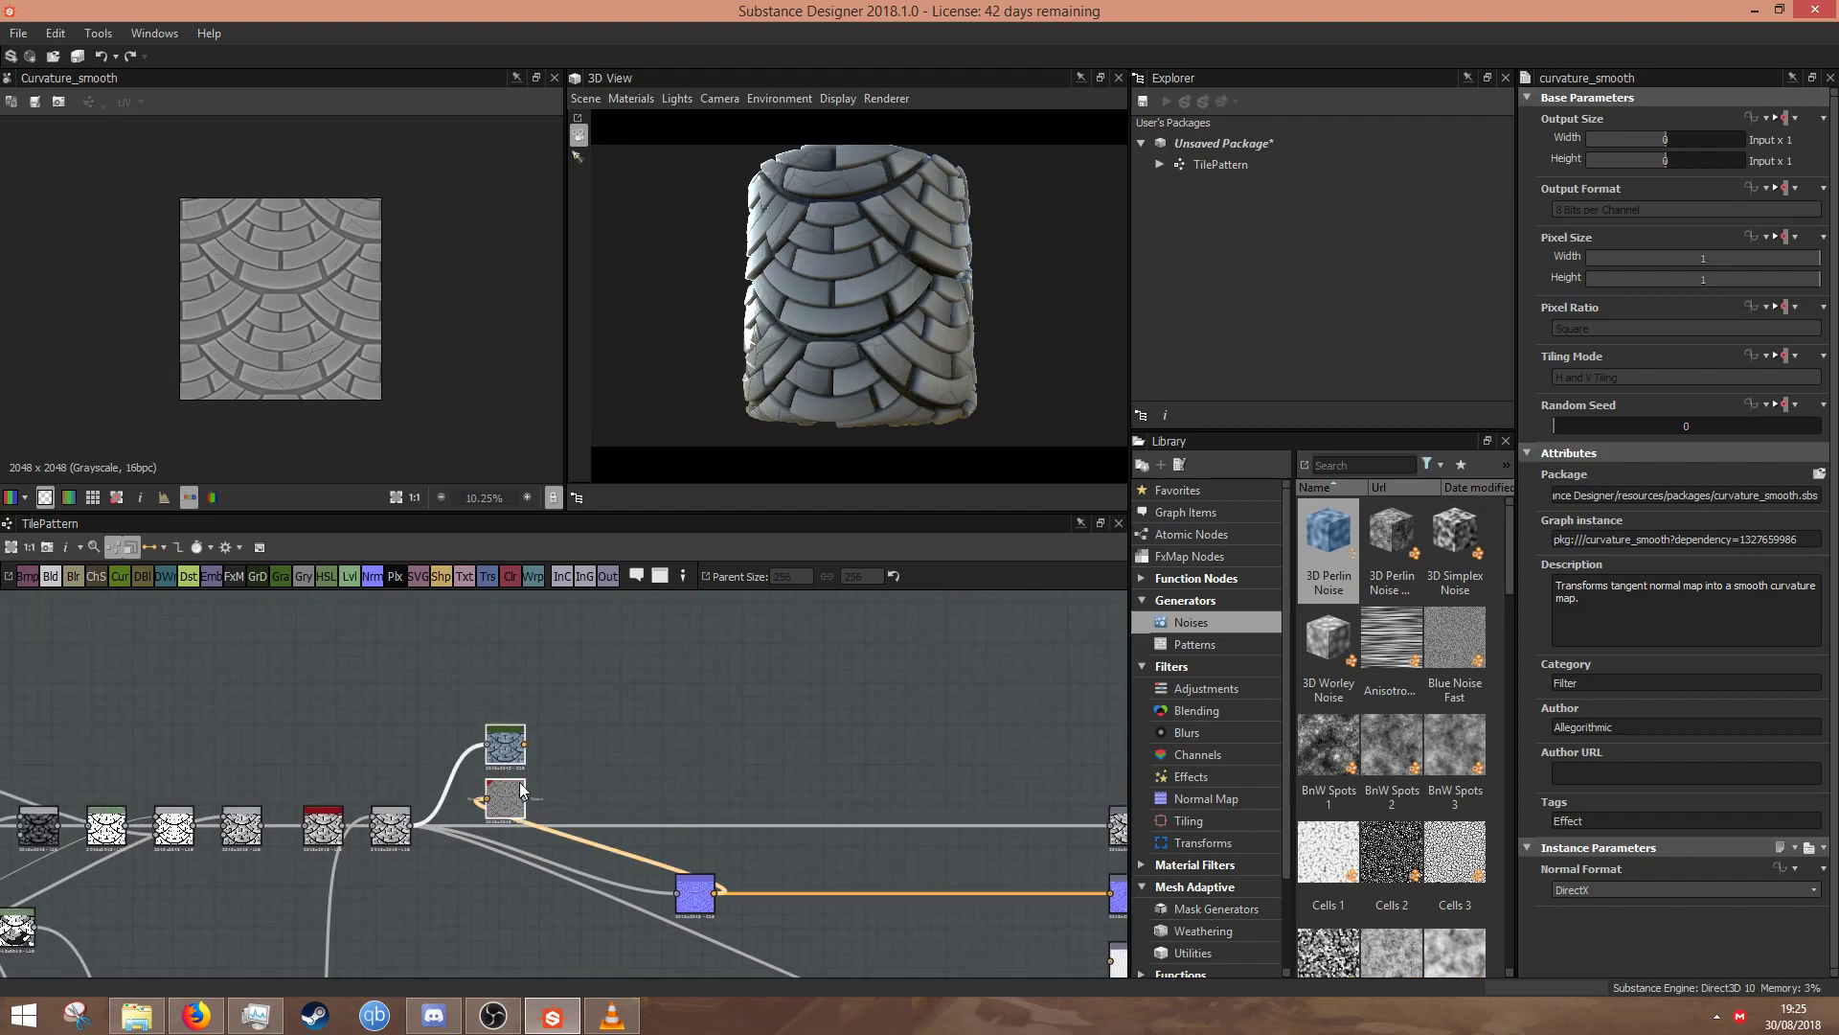
left_click_drag(518, 792, 614, 722)
left_click(789, 703)
scroll(789, 703, "down", 3)
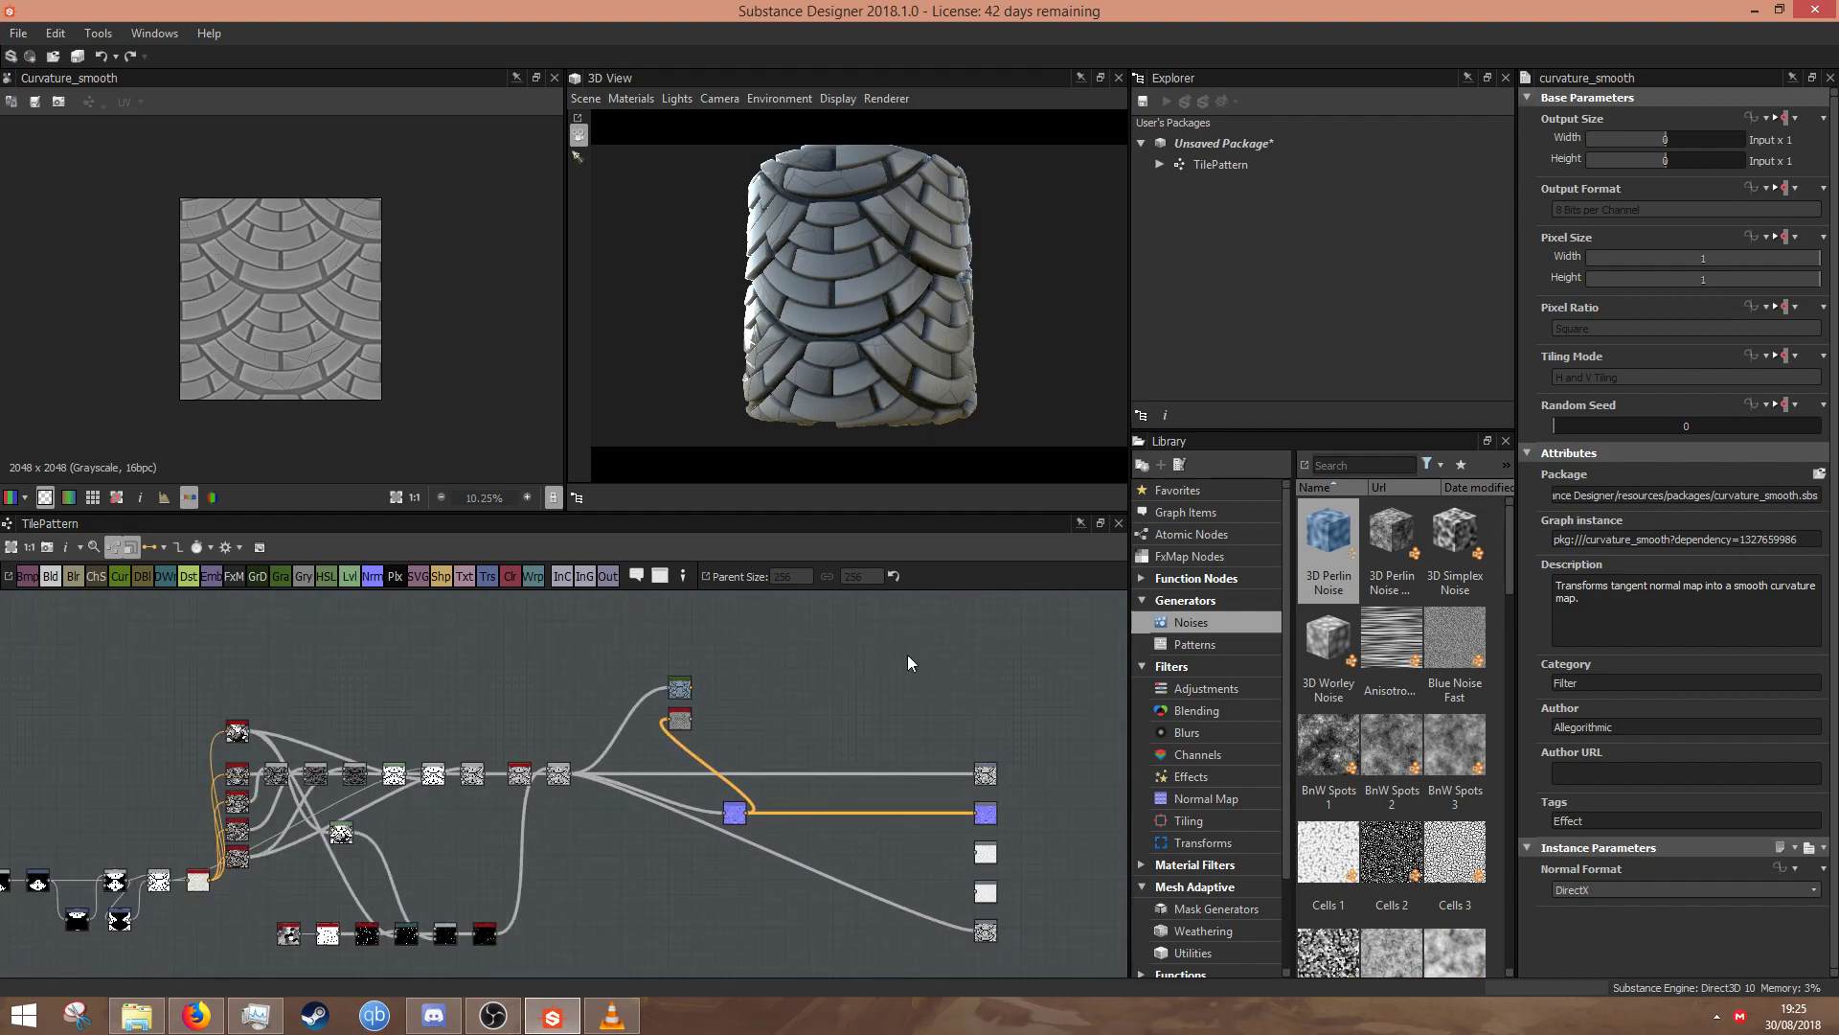
- Insert a Blend node after the Gradient Map
scroll(753, 671, "up", 5)
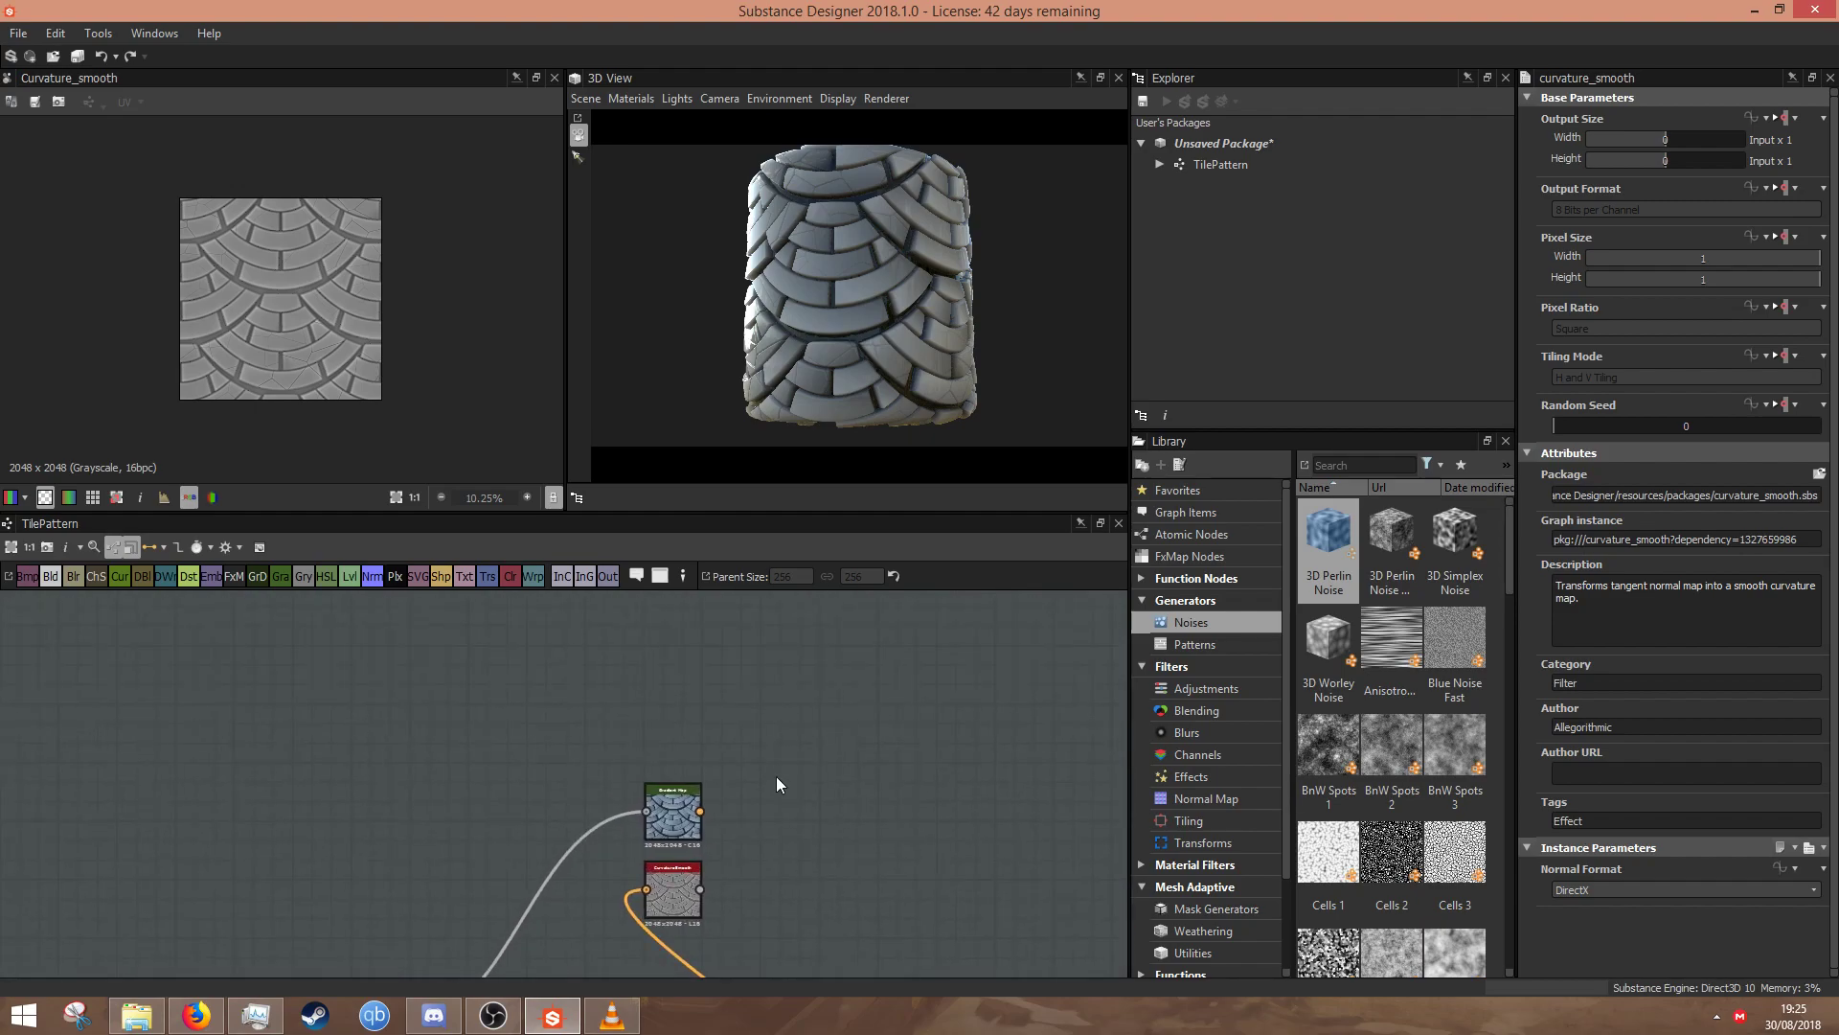
left_click(671, 814)
key("space")
type("b")
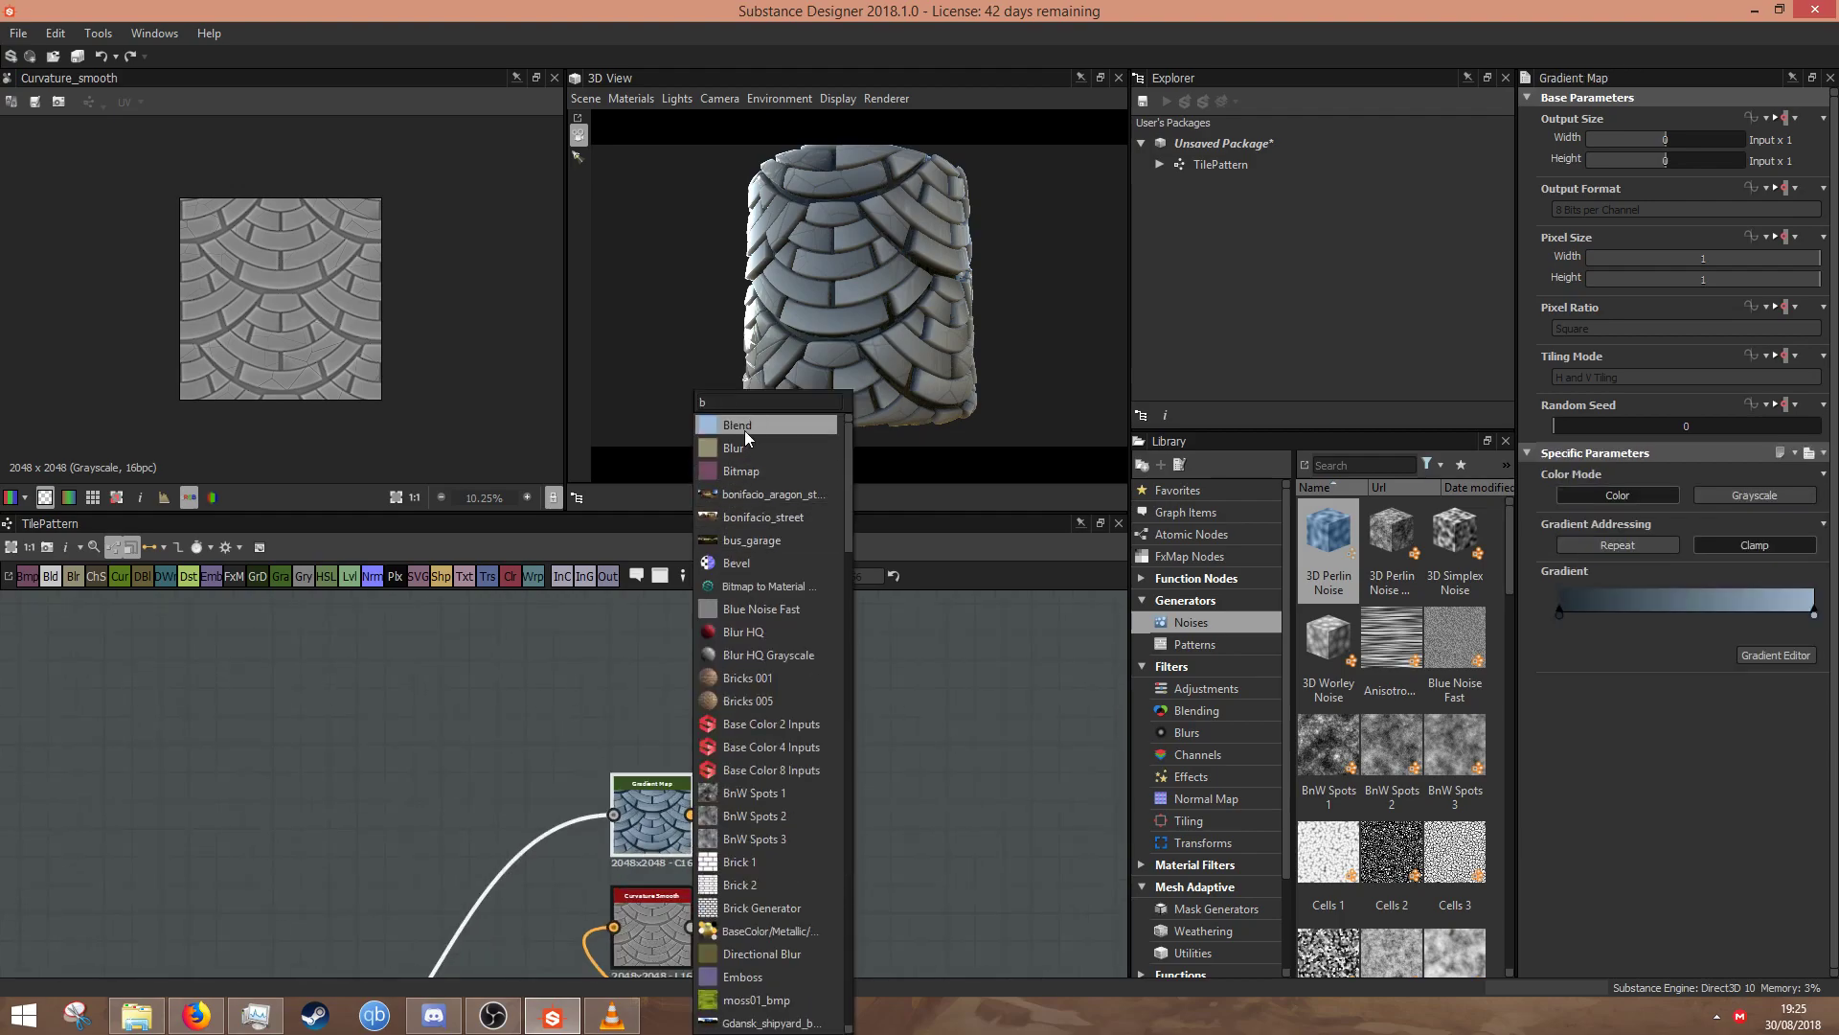
left_click(744, 430)
- Add a Uniform Color node above the Gradient Map and set its color to cyan with hue 185 and full saturation and value
key("space")
type("uni")
key("Return")
left_click_drag(611, 636, 640, 725)
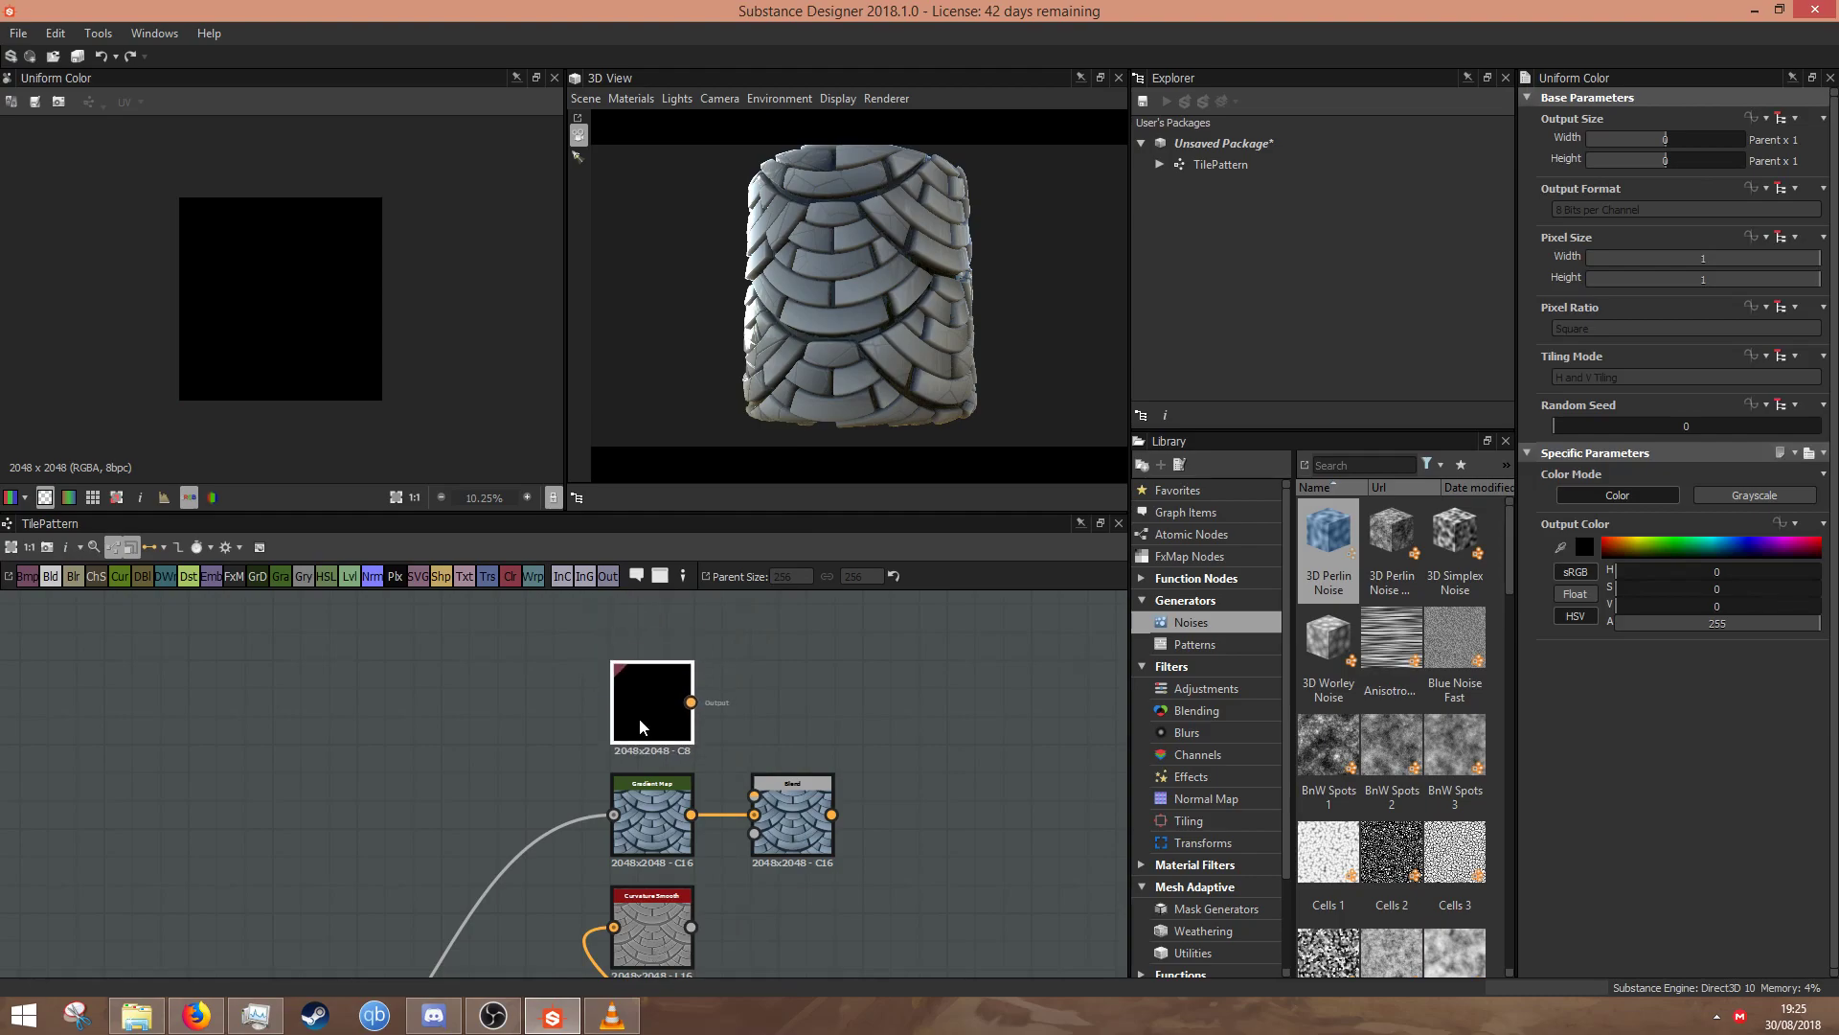
left_click_drag(1617, 546, 1713, 546)
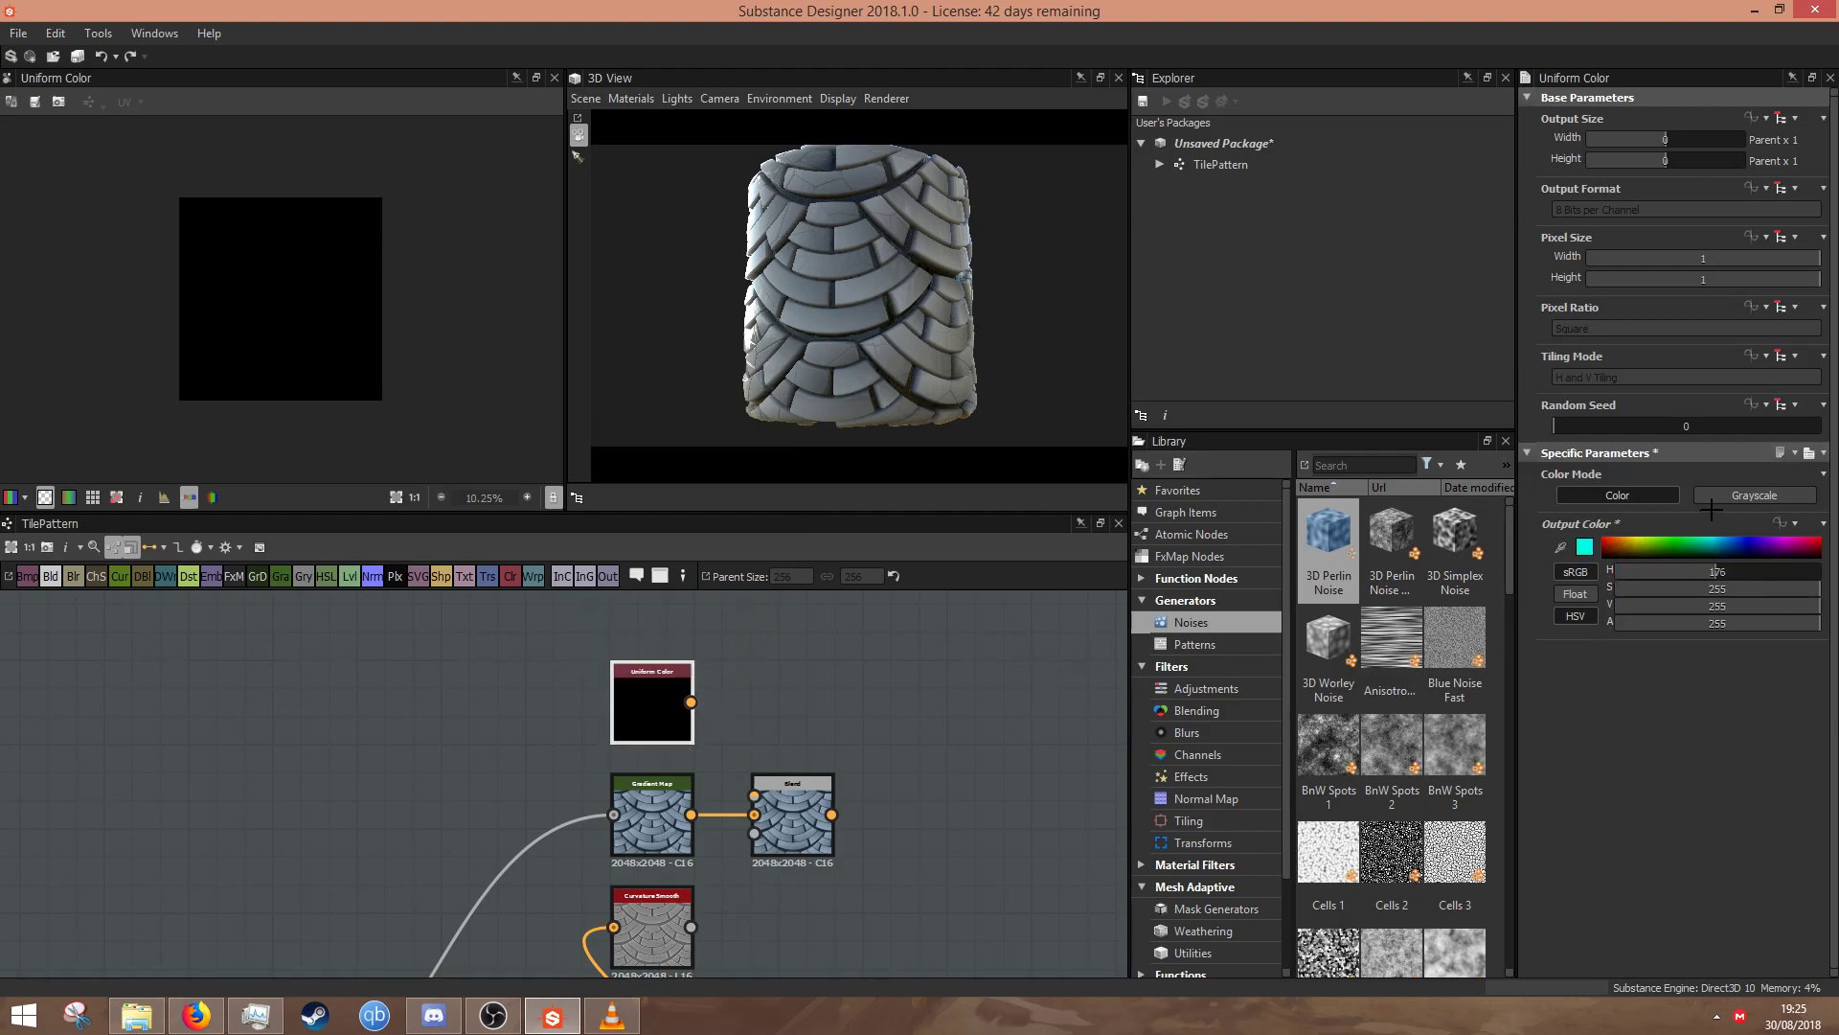
- Move the color Blend away from the Gradient Map and add a Levels node after the Curvature Smooth node
middle_click_drag(893, 847, 936, 716)
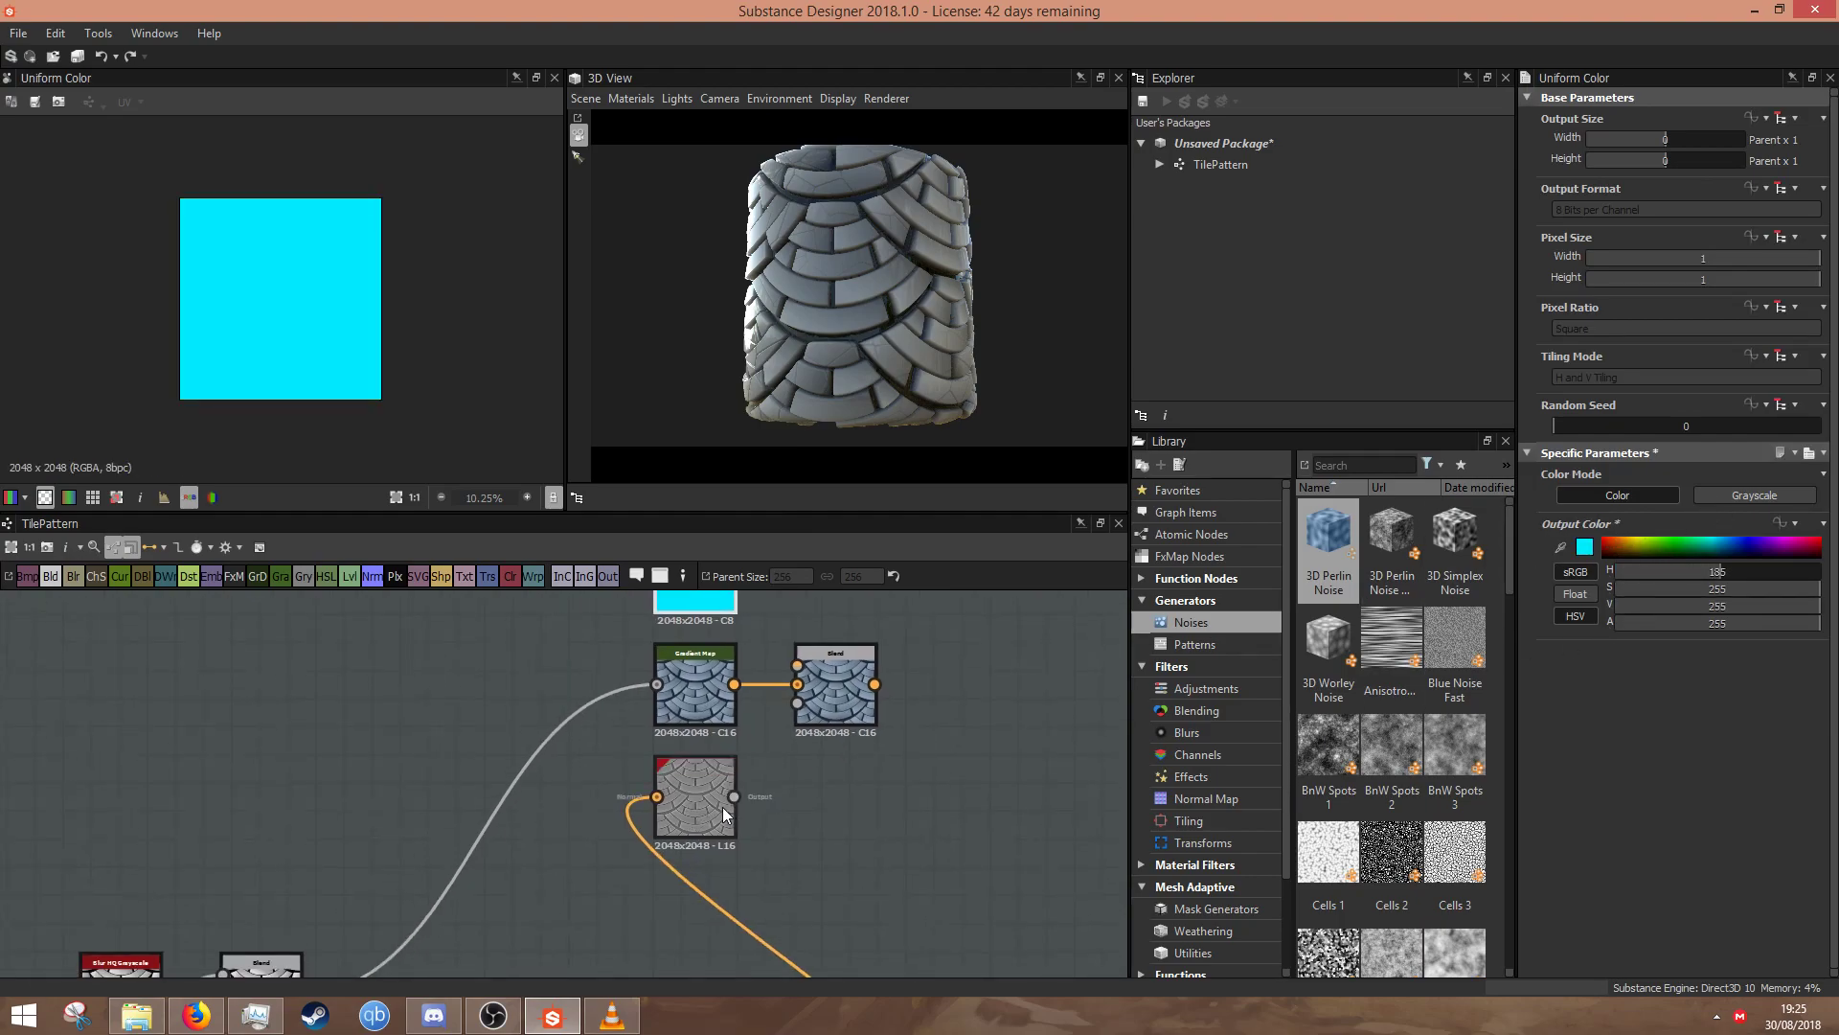
left_click_drag(858, 697, 1055, 698)
left_click(714, 790)
key("space")
type("le")
key("Return")
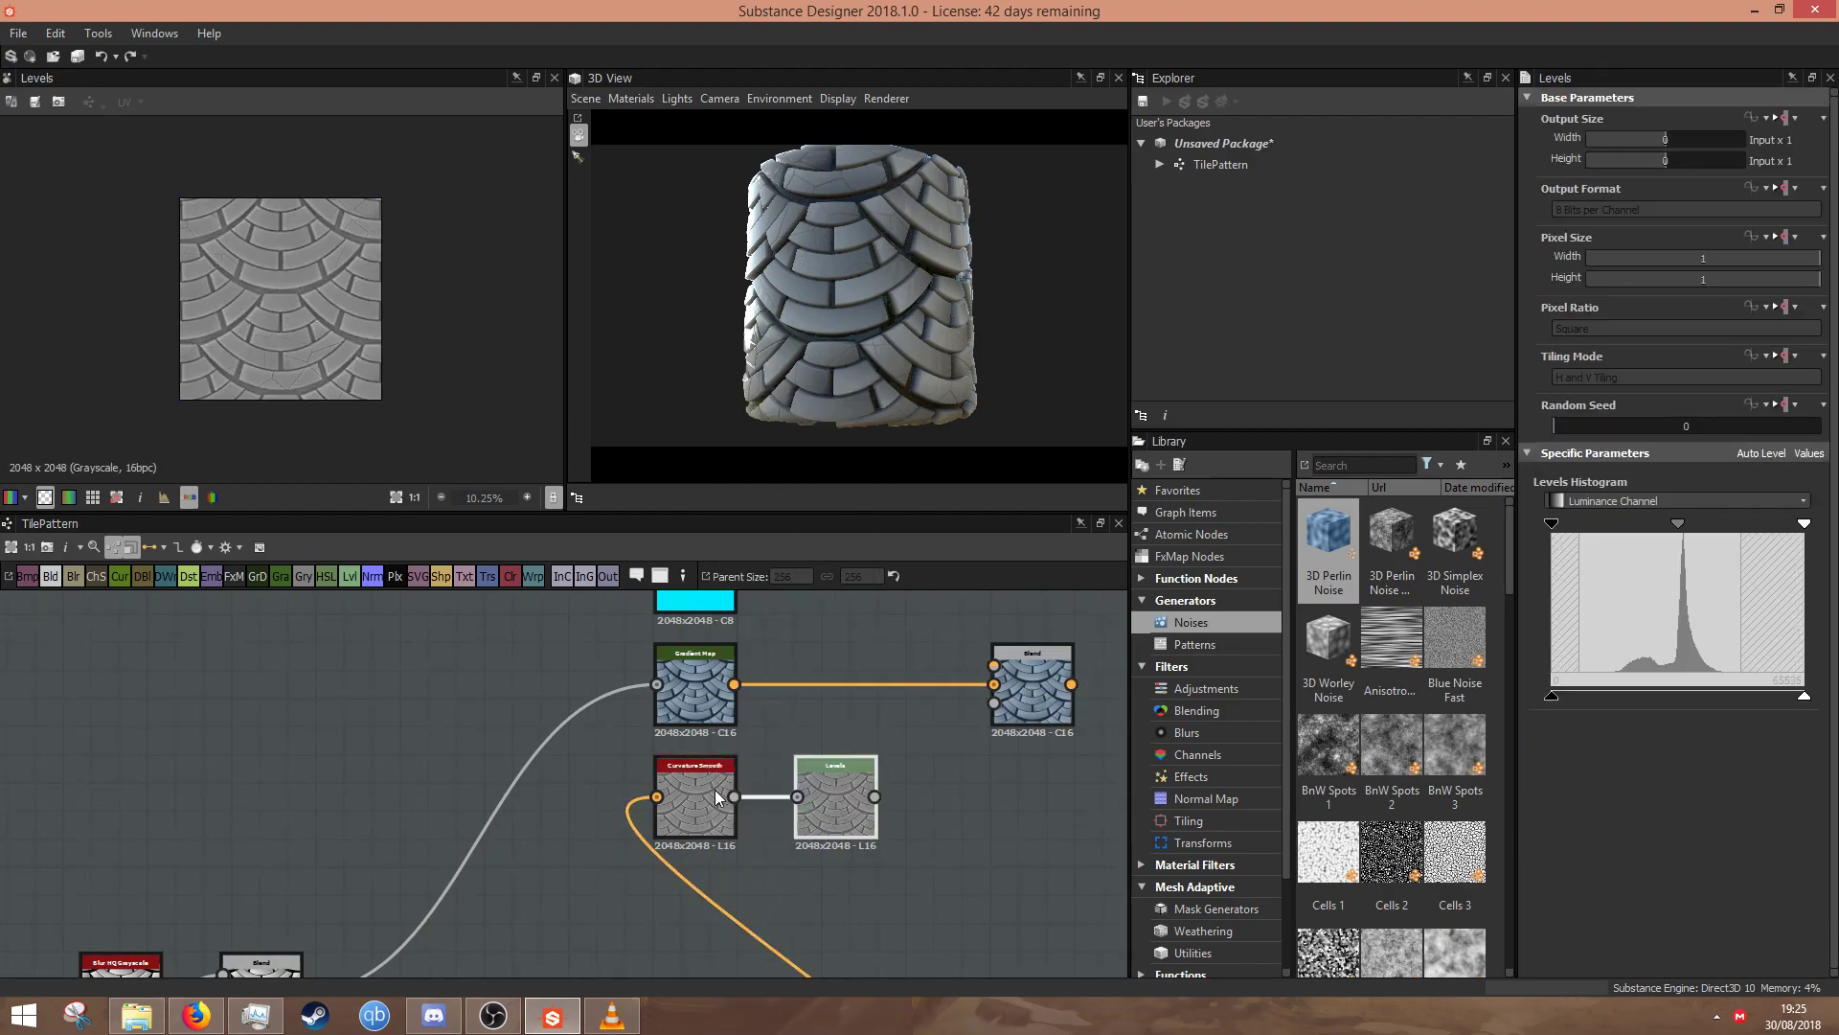
- Raise the curvature Levels' black input to about the middle of the histogram, then compare its output with the Curvature Smooth map
scroll(262, 332, "up", 3)
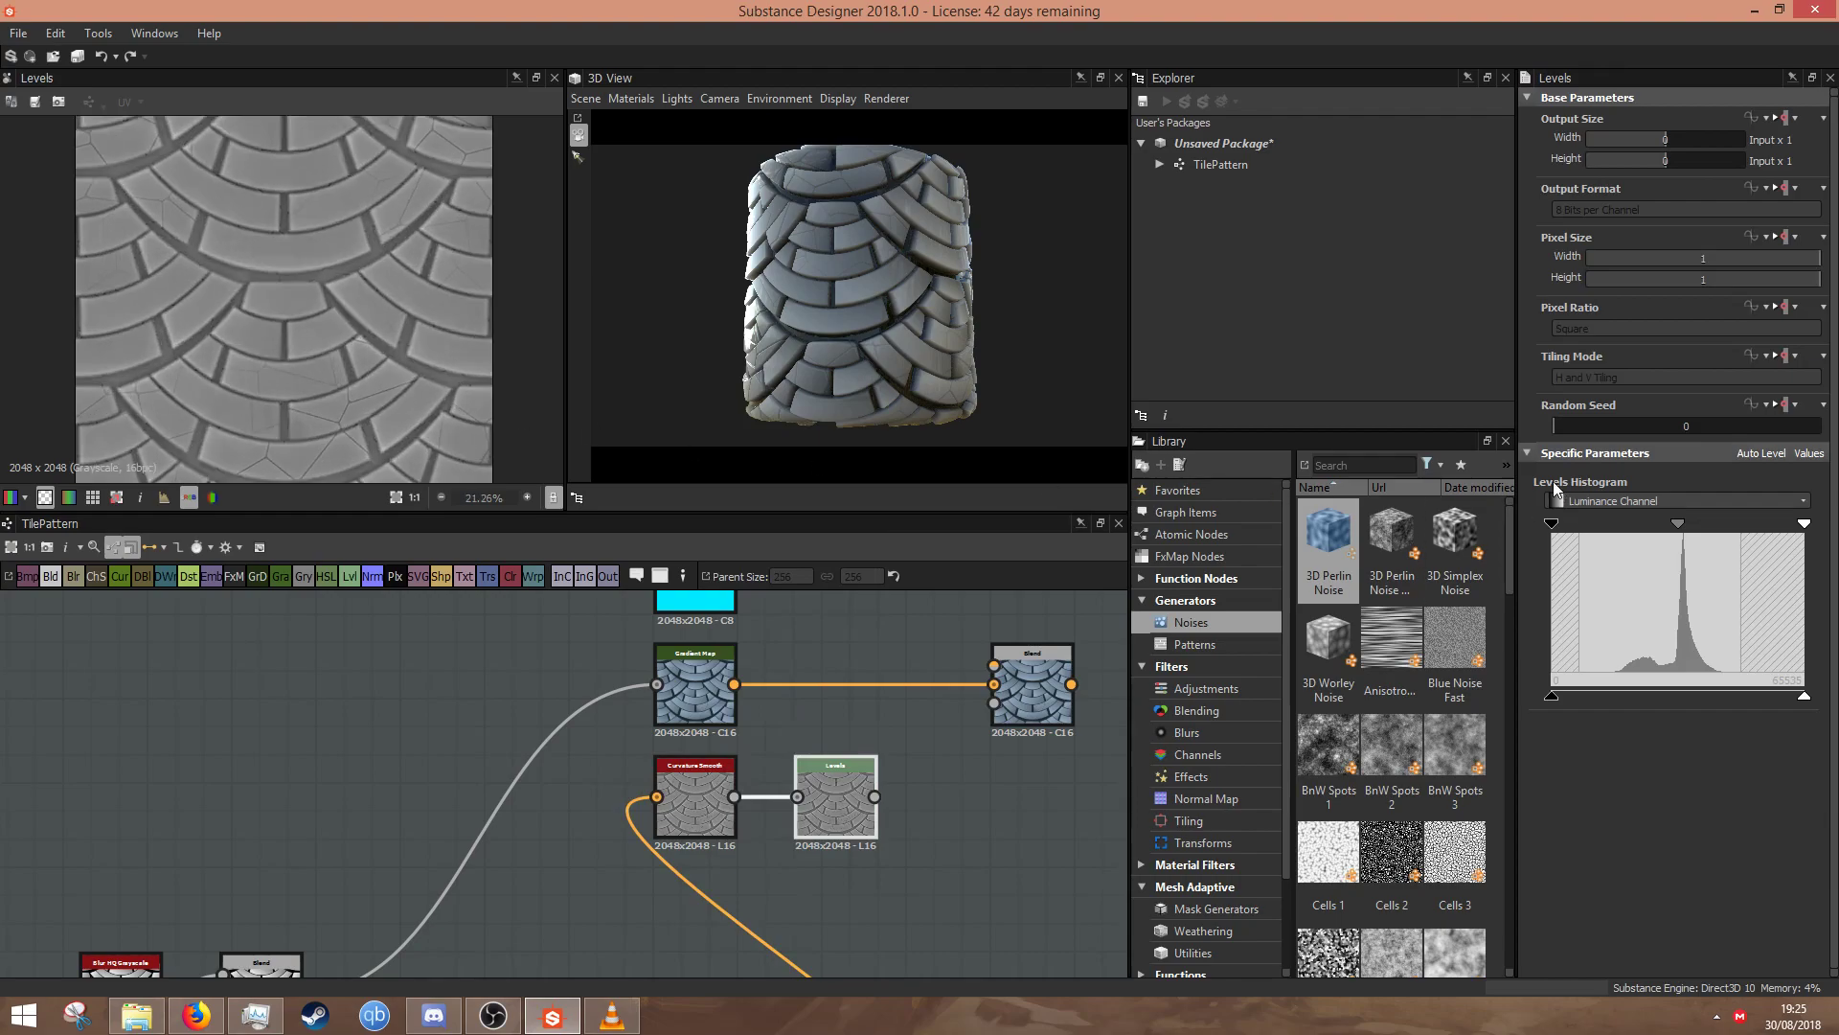
left_click_drag(1553, 525, 1684, 531)
scroll(276, 298, "down", 2)
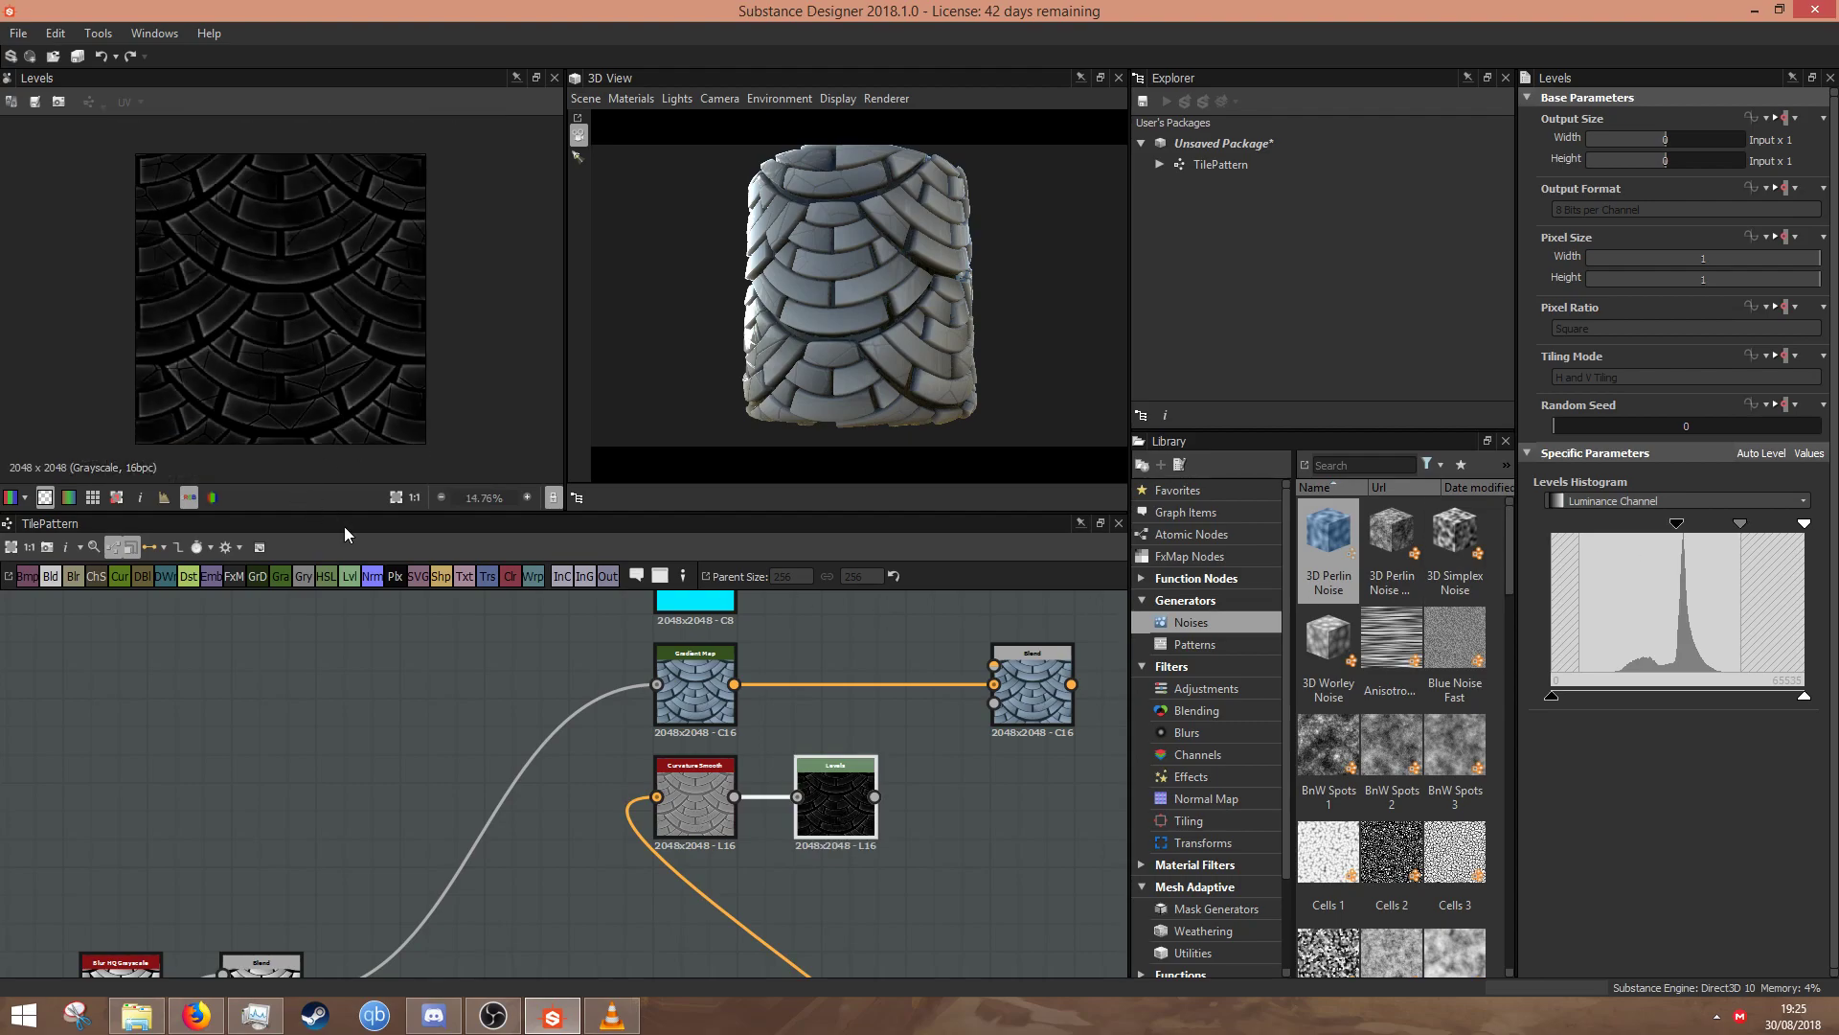
double_click(678, 810)
scroll(267, 404, "up", 4)
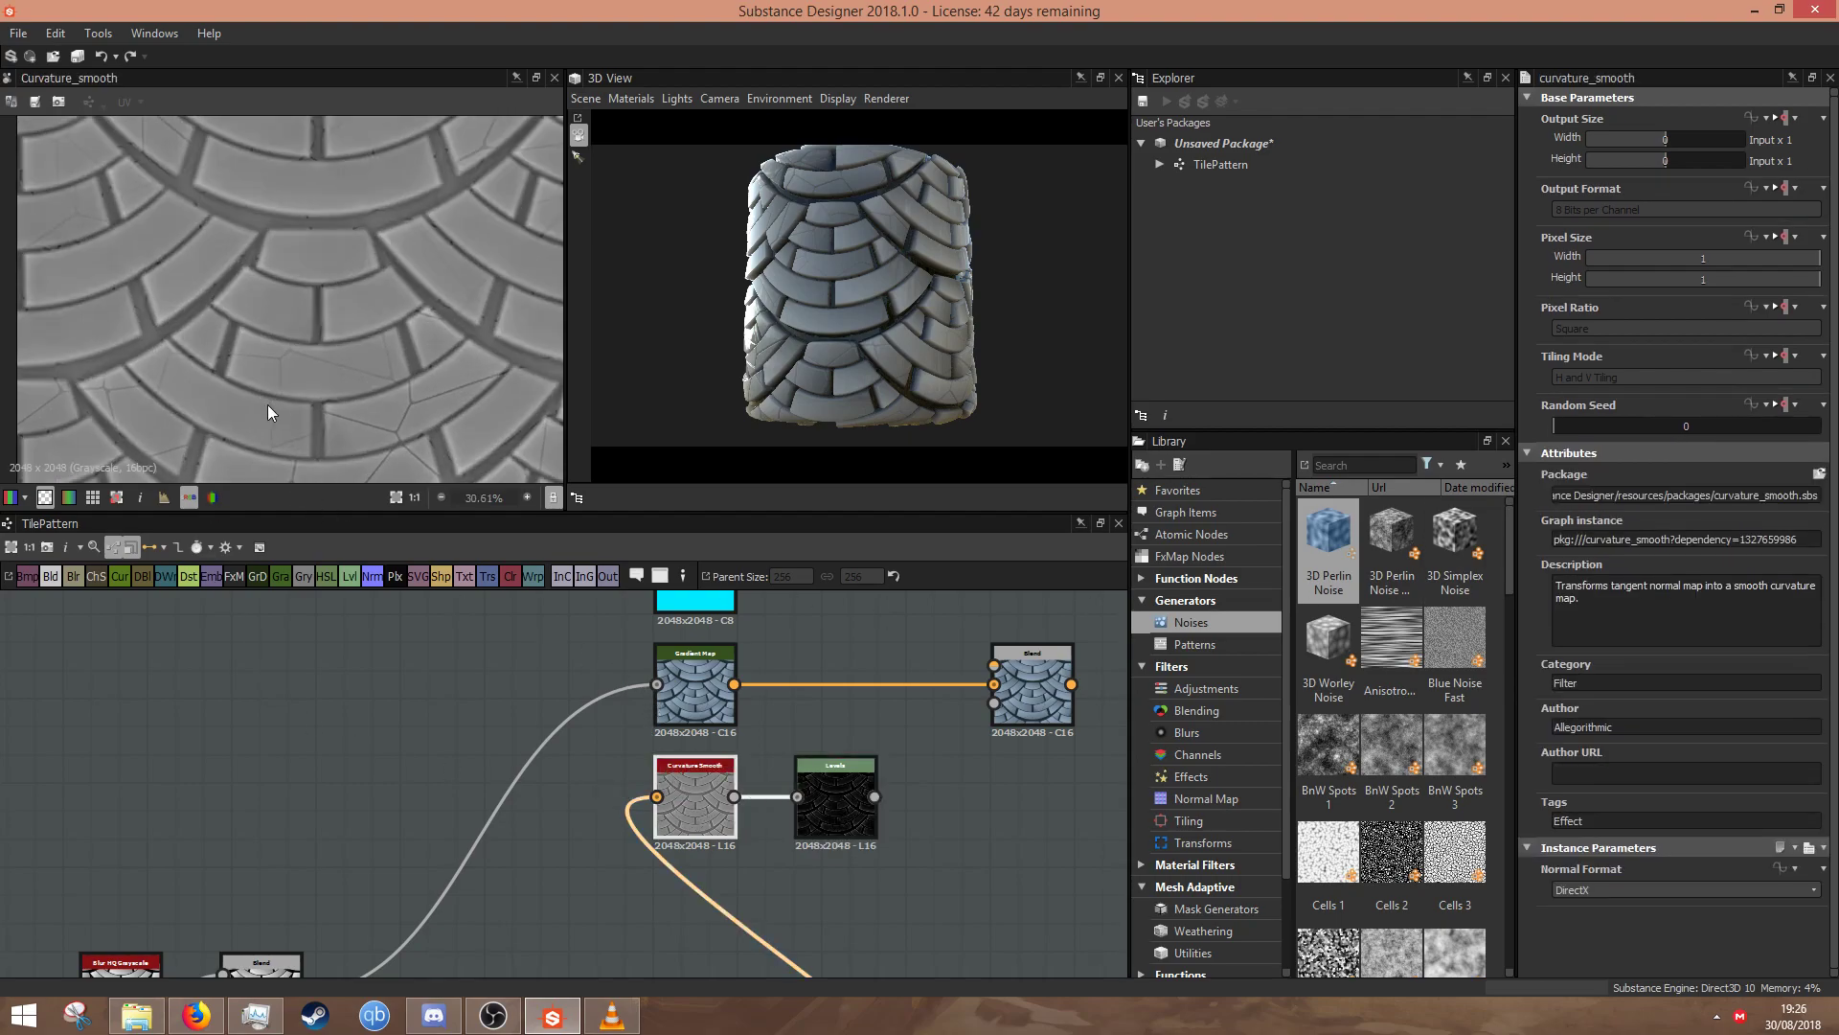
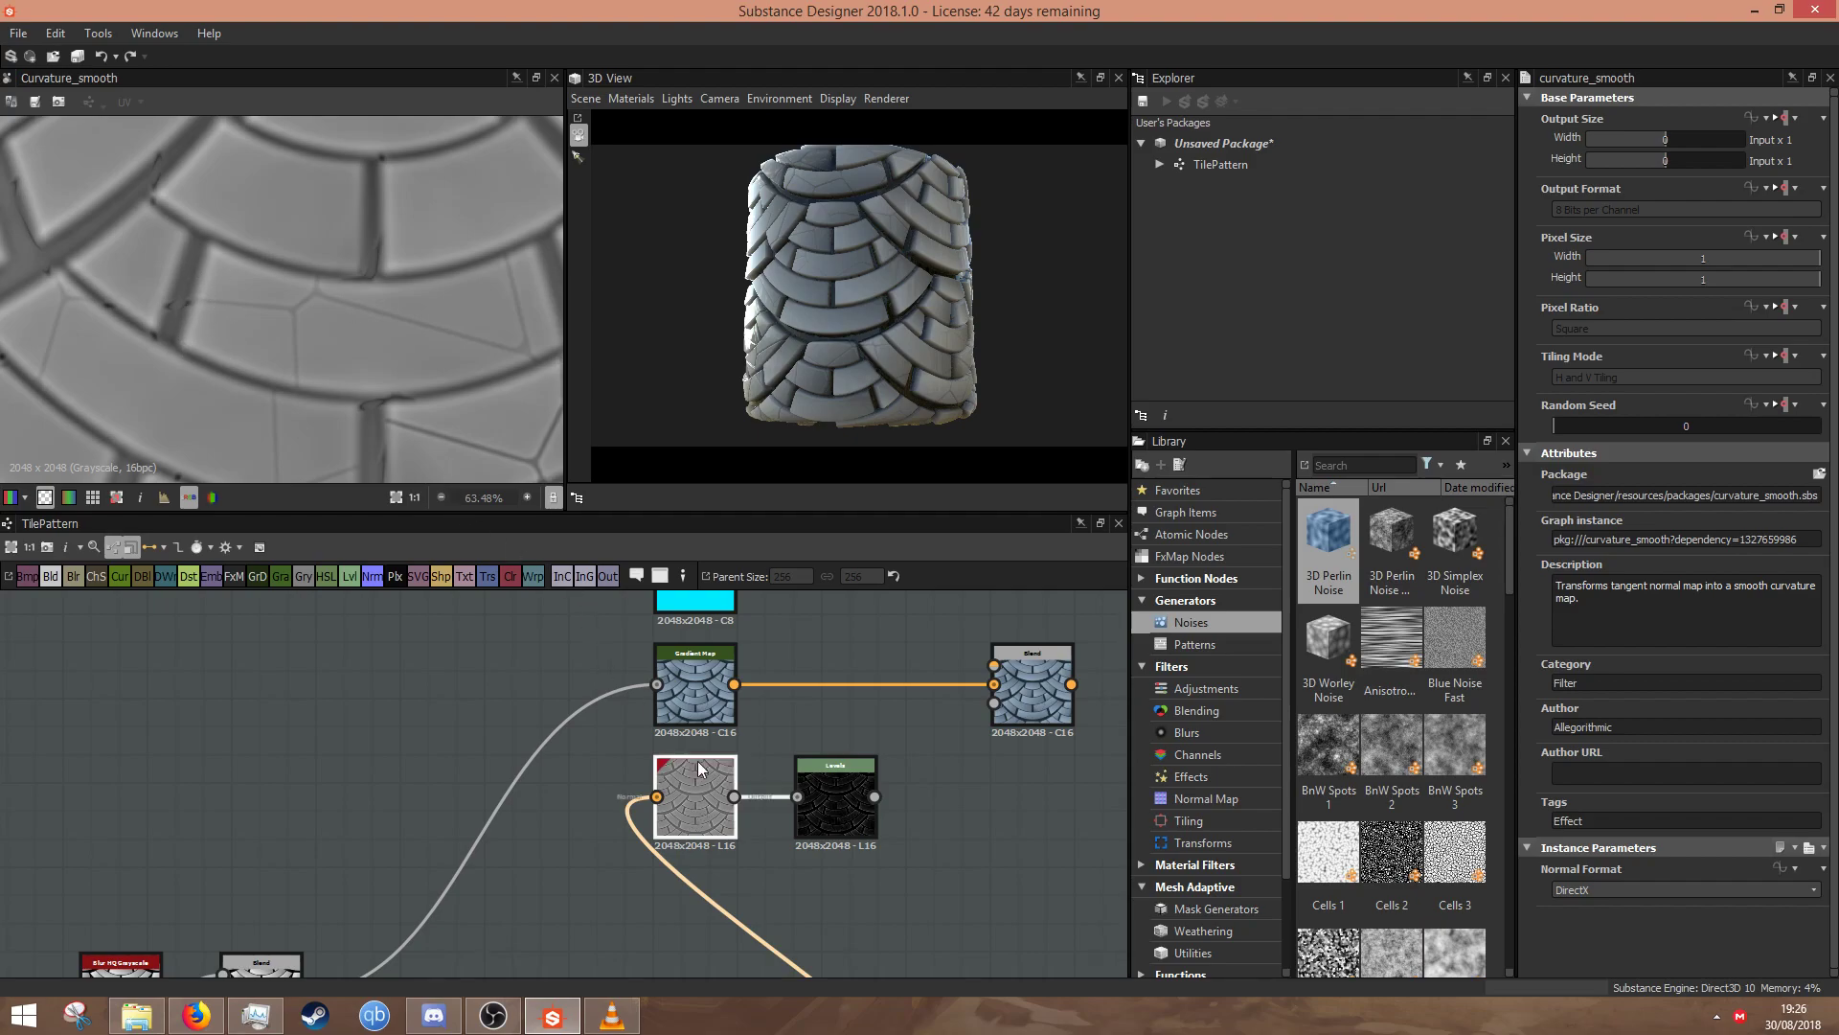
double_click(831, 825)
scroll(249, 407, "down", 3)
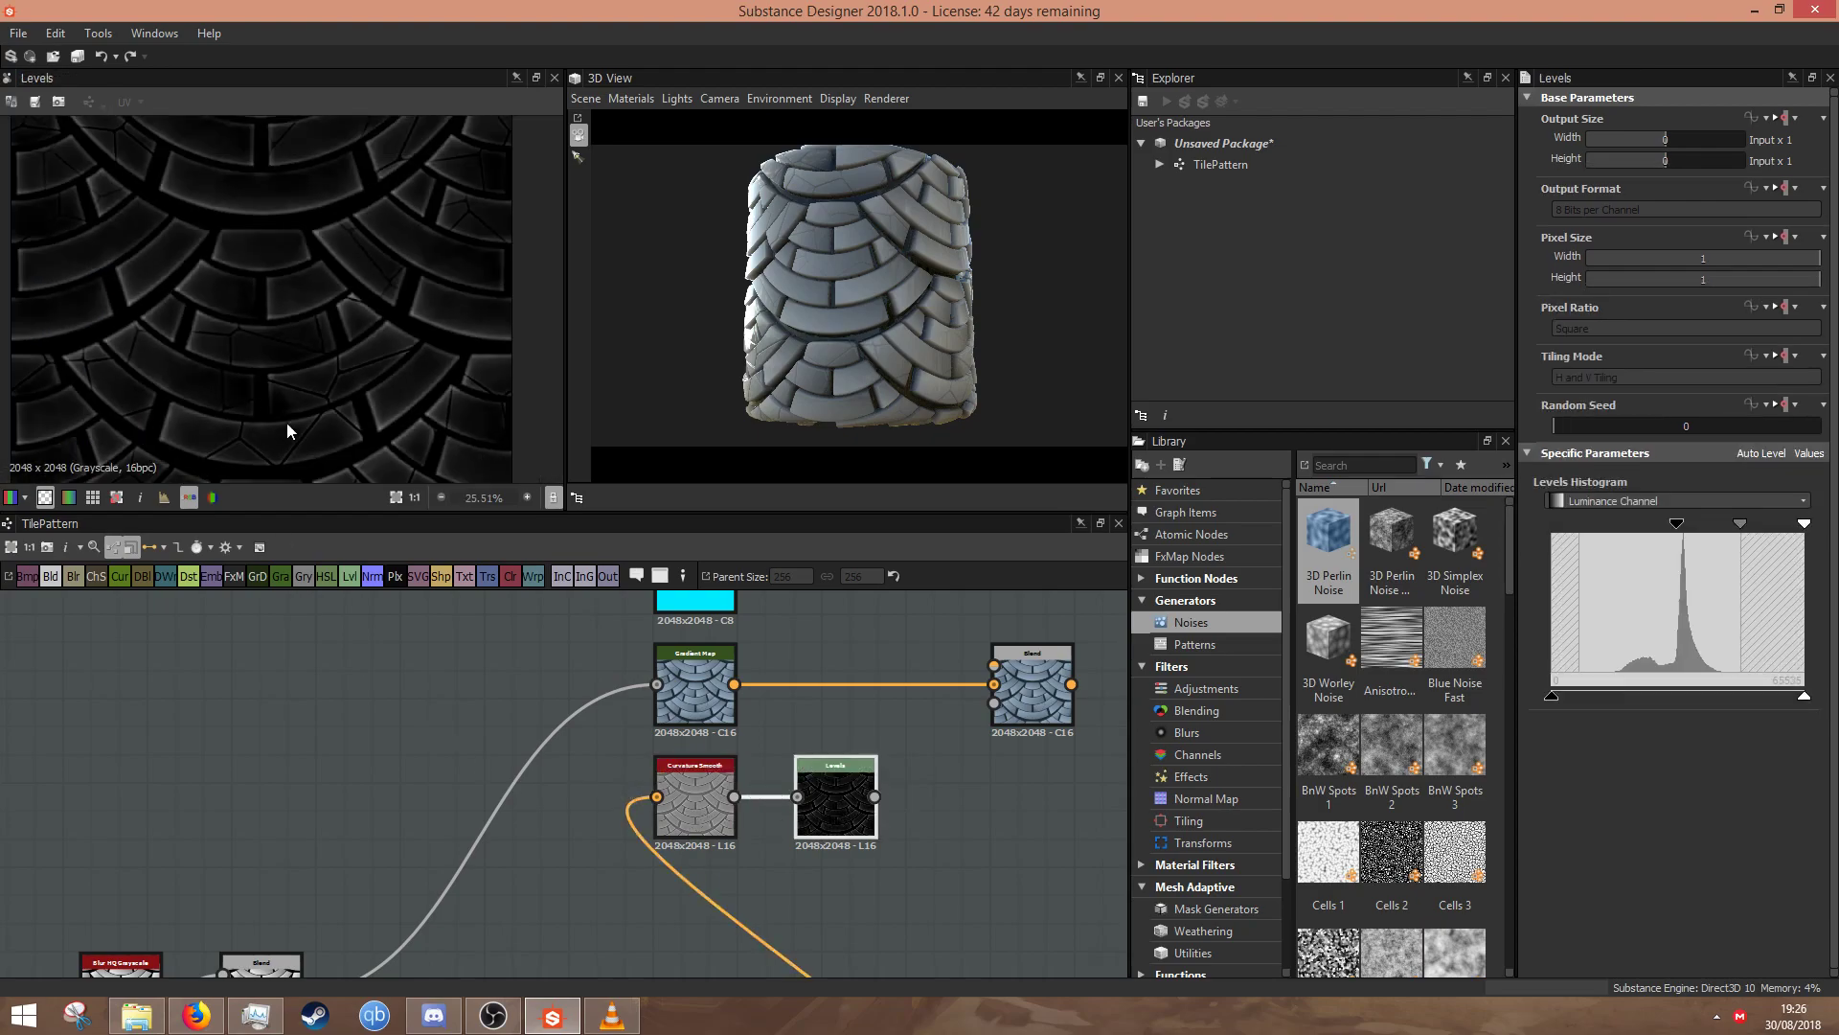
- Wire the curvature Levels to the color Blend's opacity and the cyan Uniform Color to its foreground, and feed the Blend into the Base Color output
left_click_drag(975, 715, 994, 703)
middle_click_drag(743, 575, 682, 668)
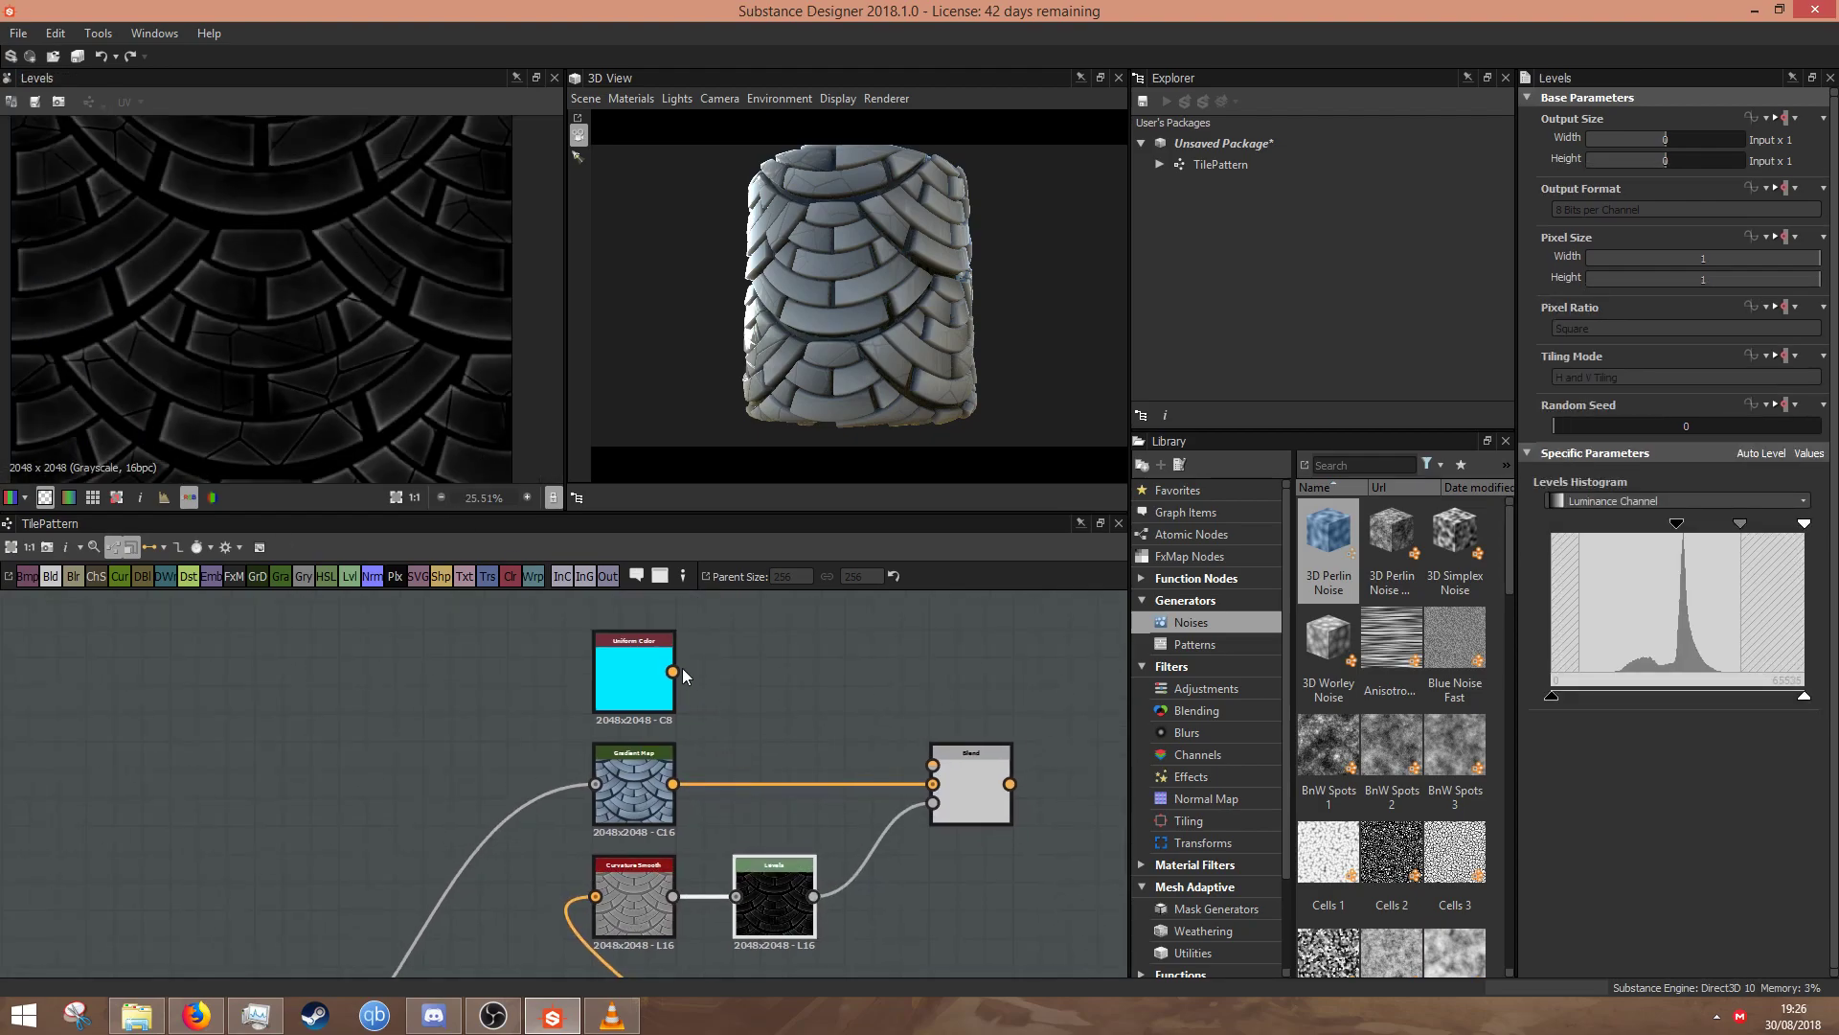
double_click(969, 801)
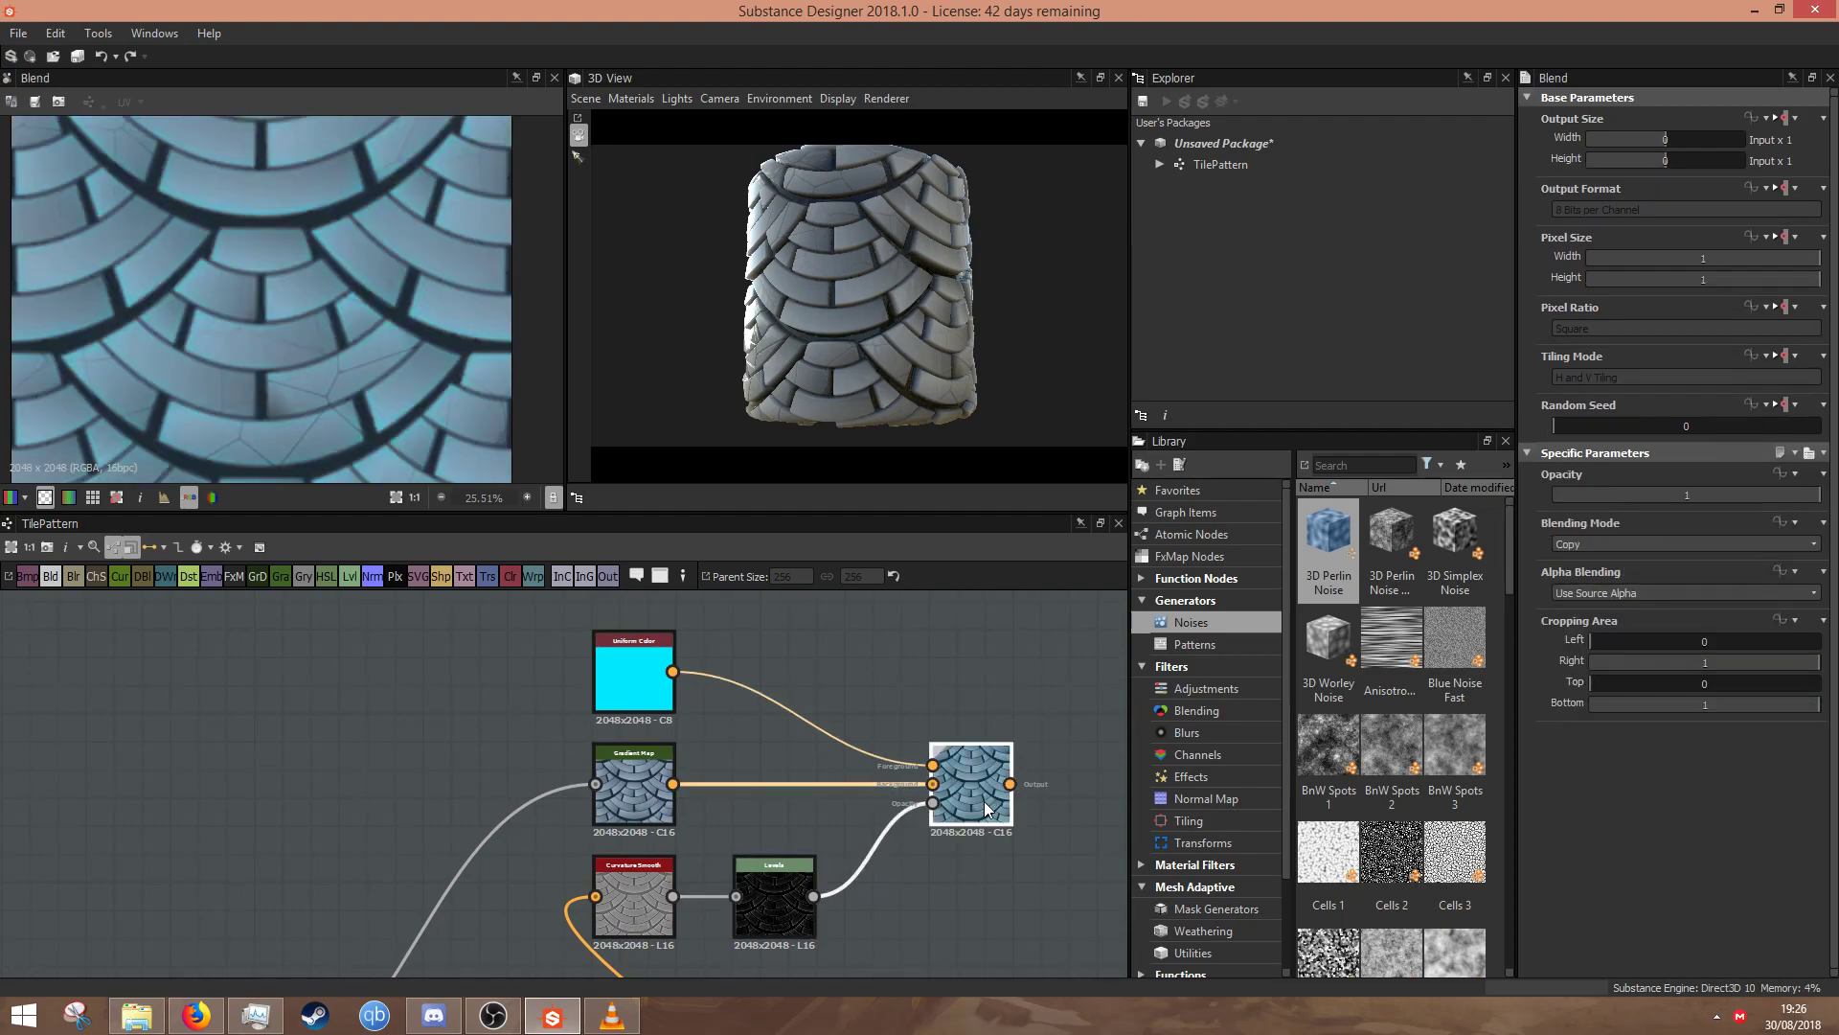
scroll(124, 275, "down", 4)
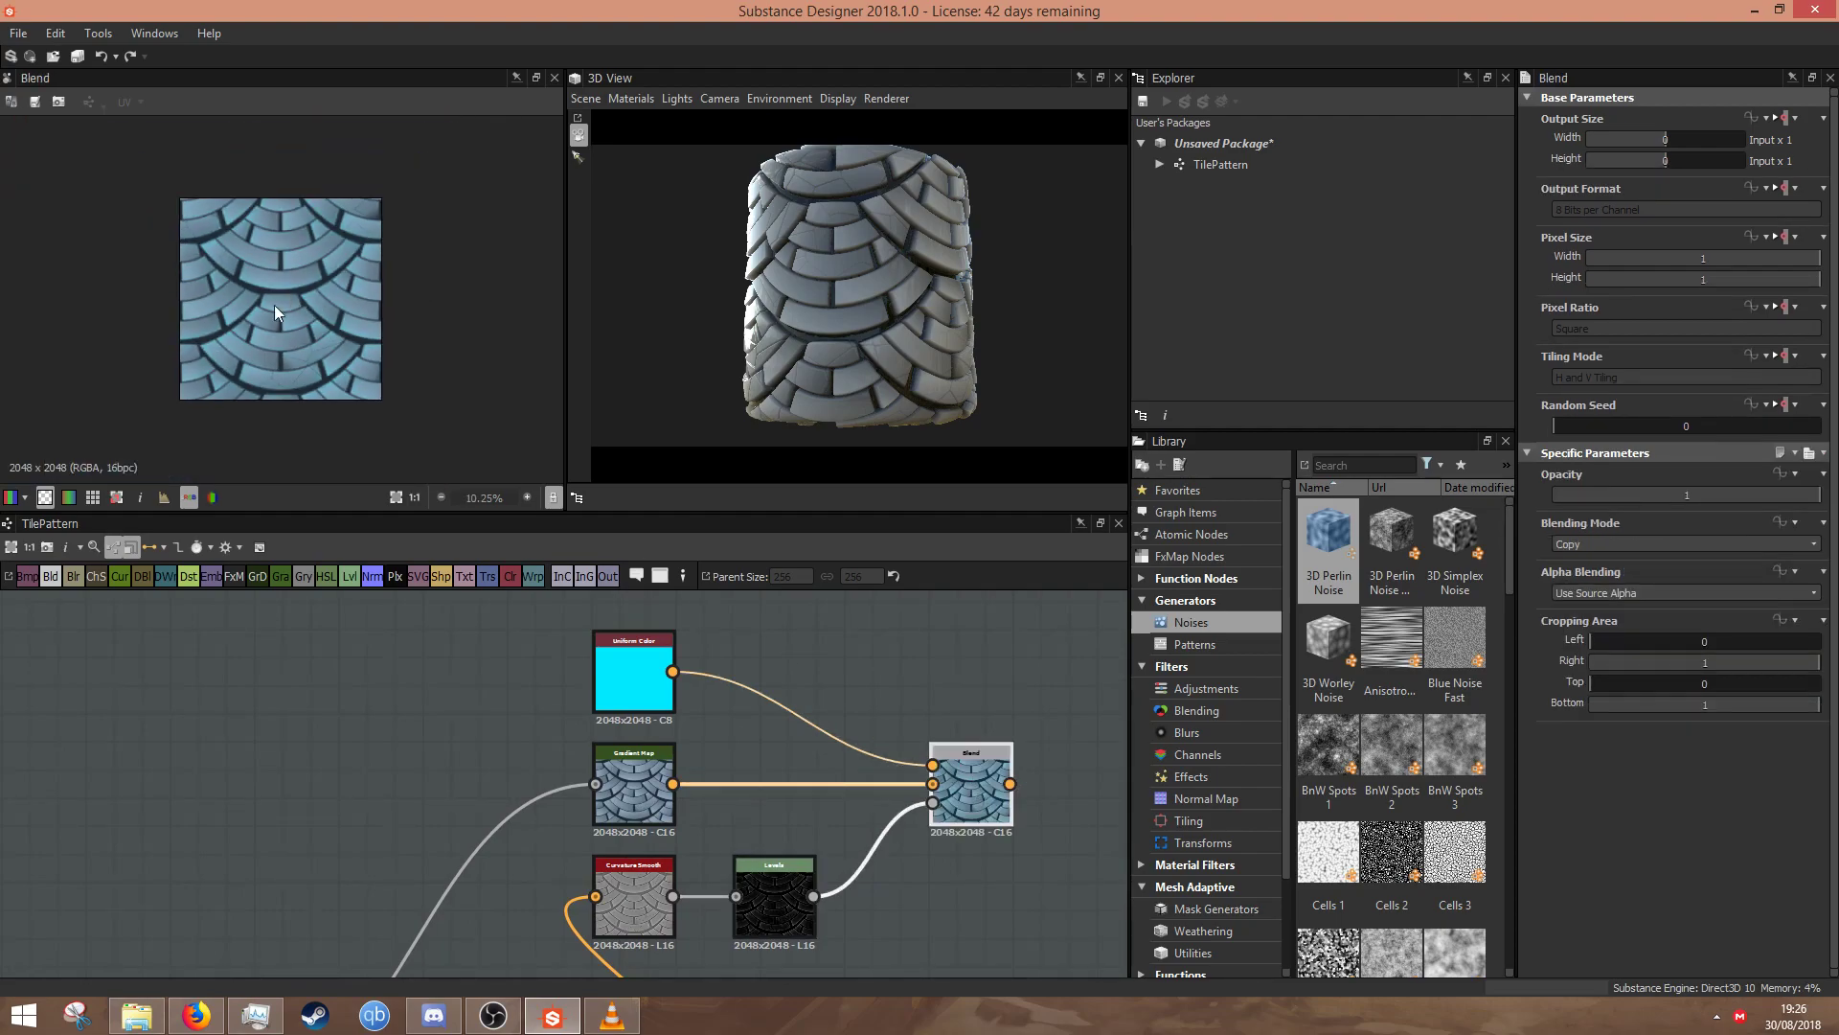
middle_click_drag(1037, 783, 629, 544)
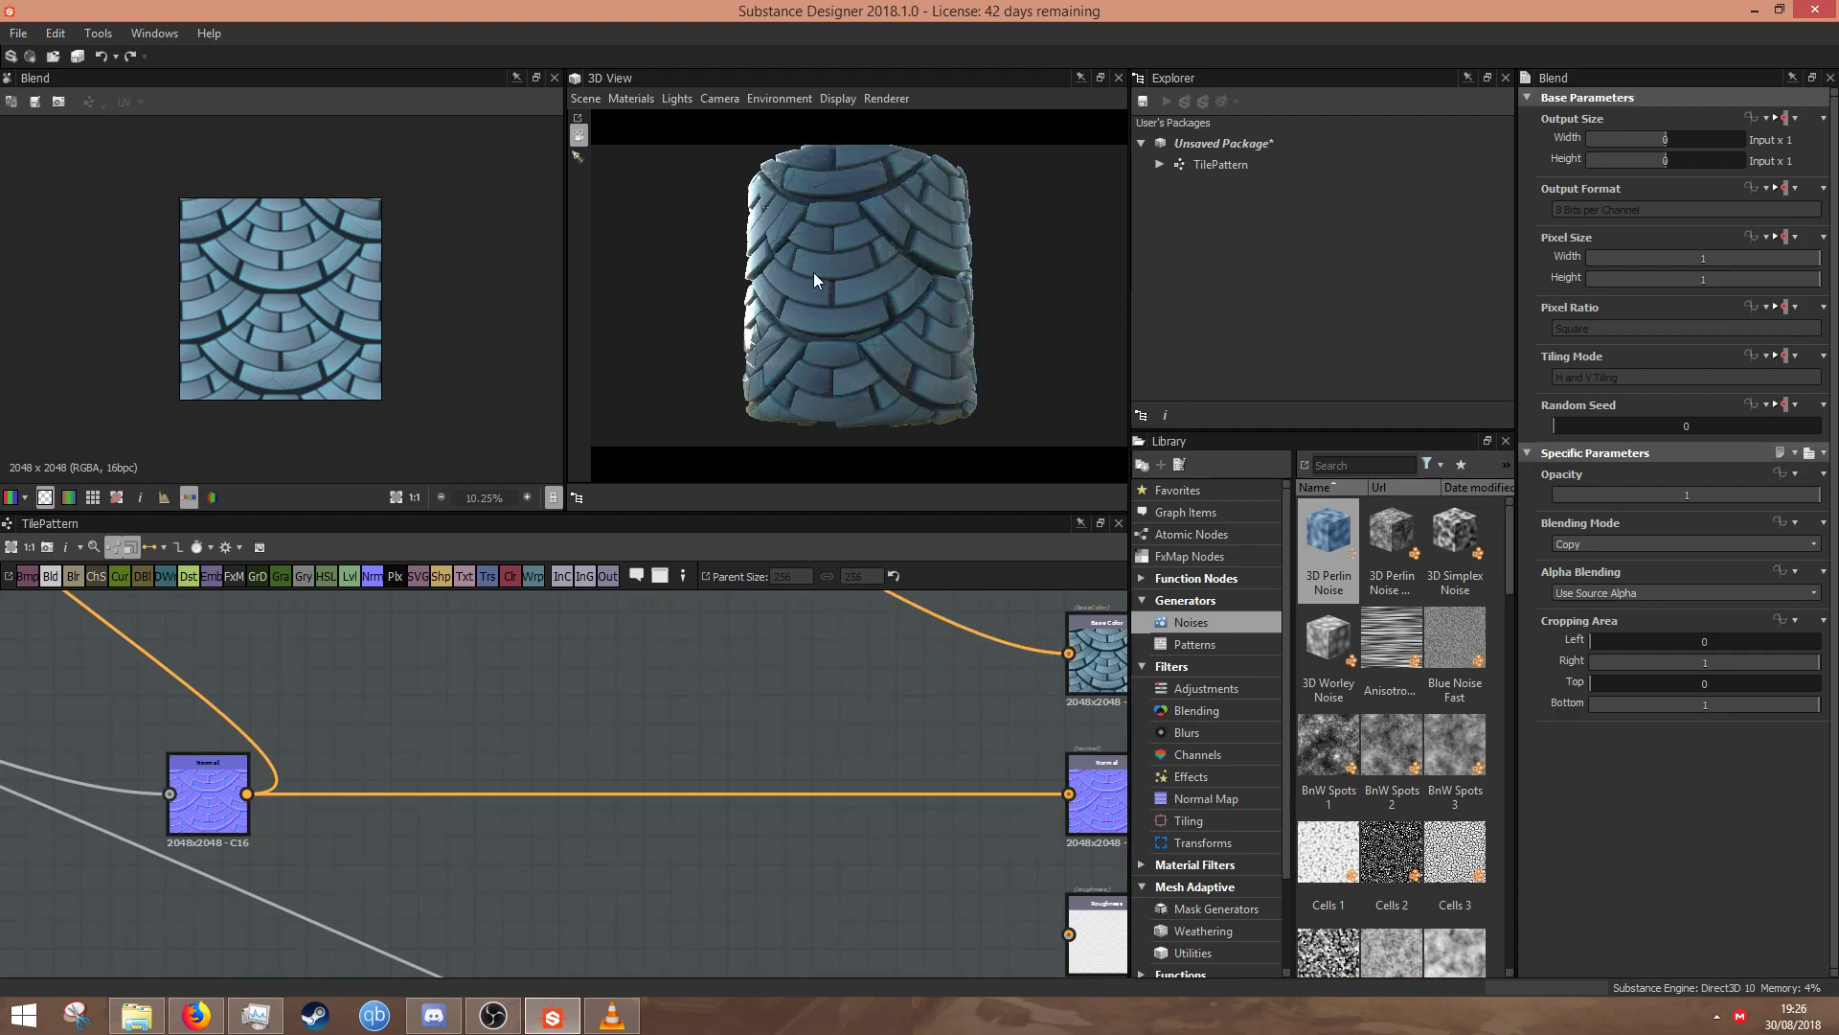
left_click_drag(997, 248, 868, 332)
- Add a white Uniform Color node with value 255 and connect it to the Roughness output
middle_click_drag(833, 730, 551, 539)
key("space")
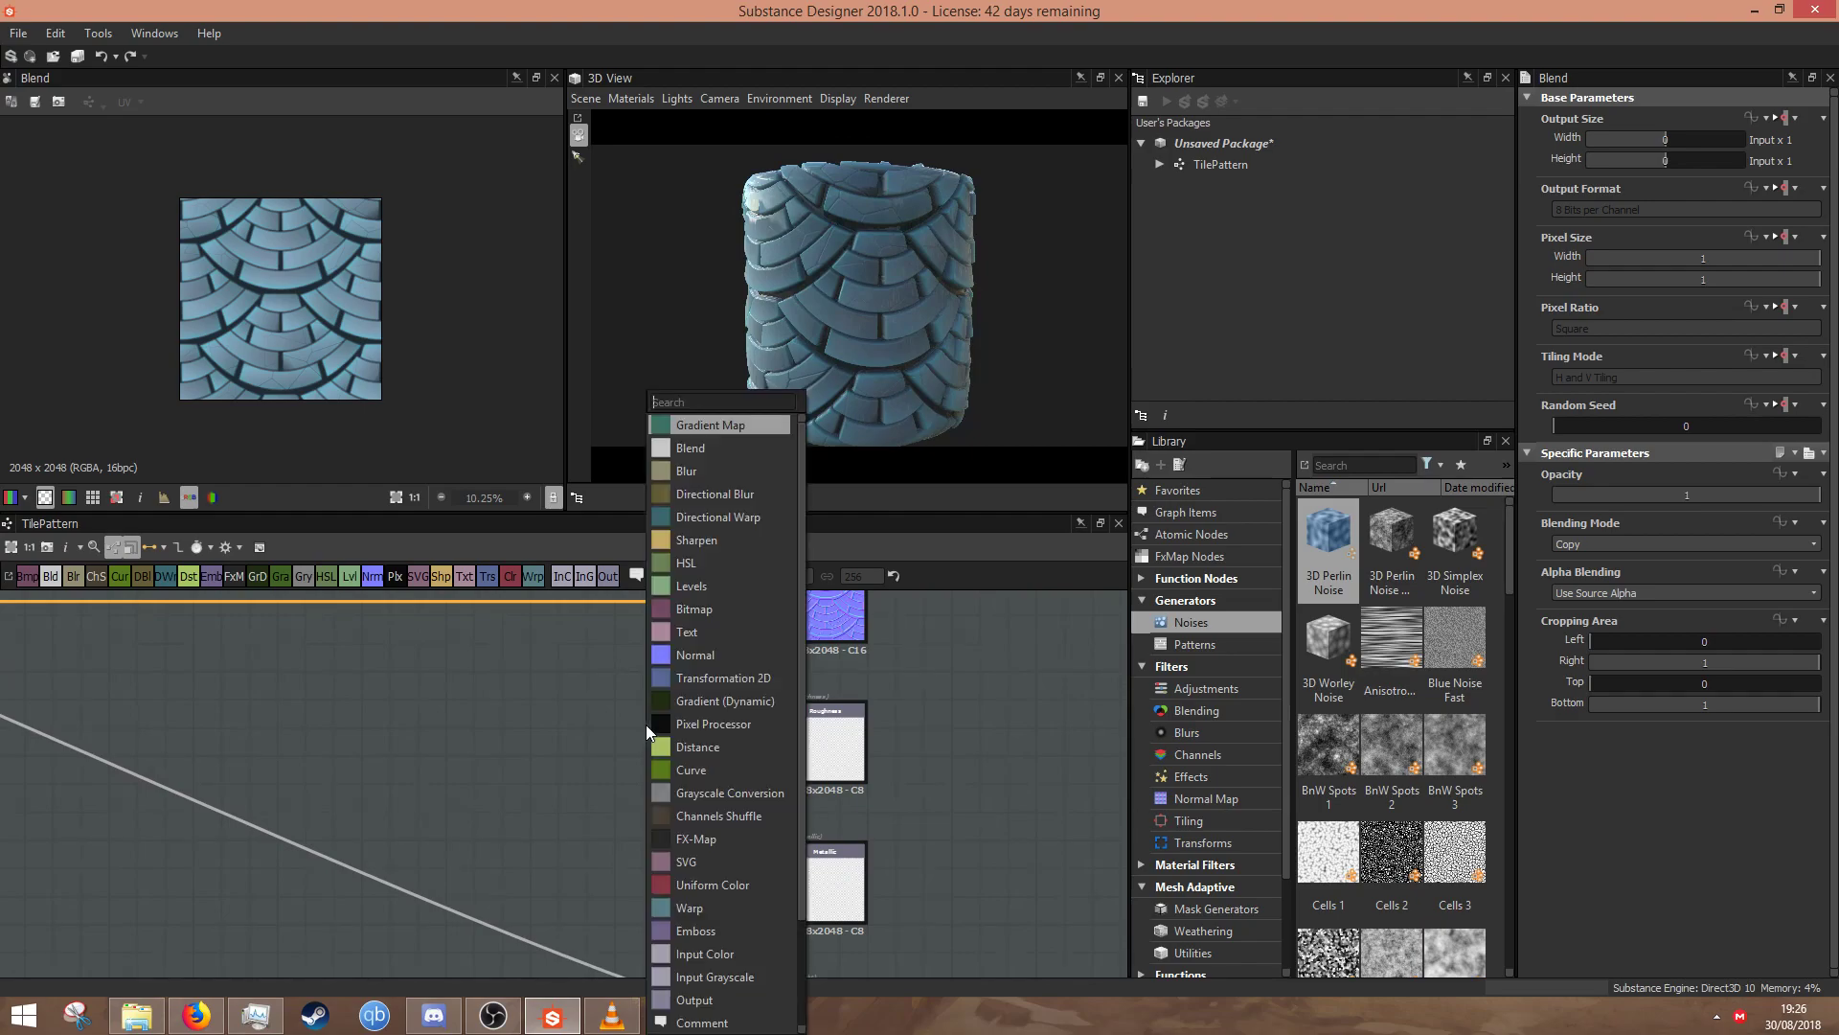
type("un")
key("Return")
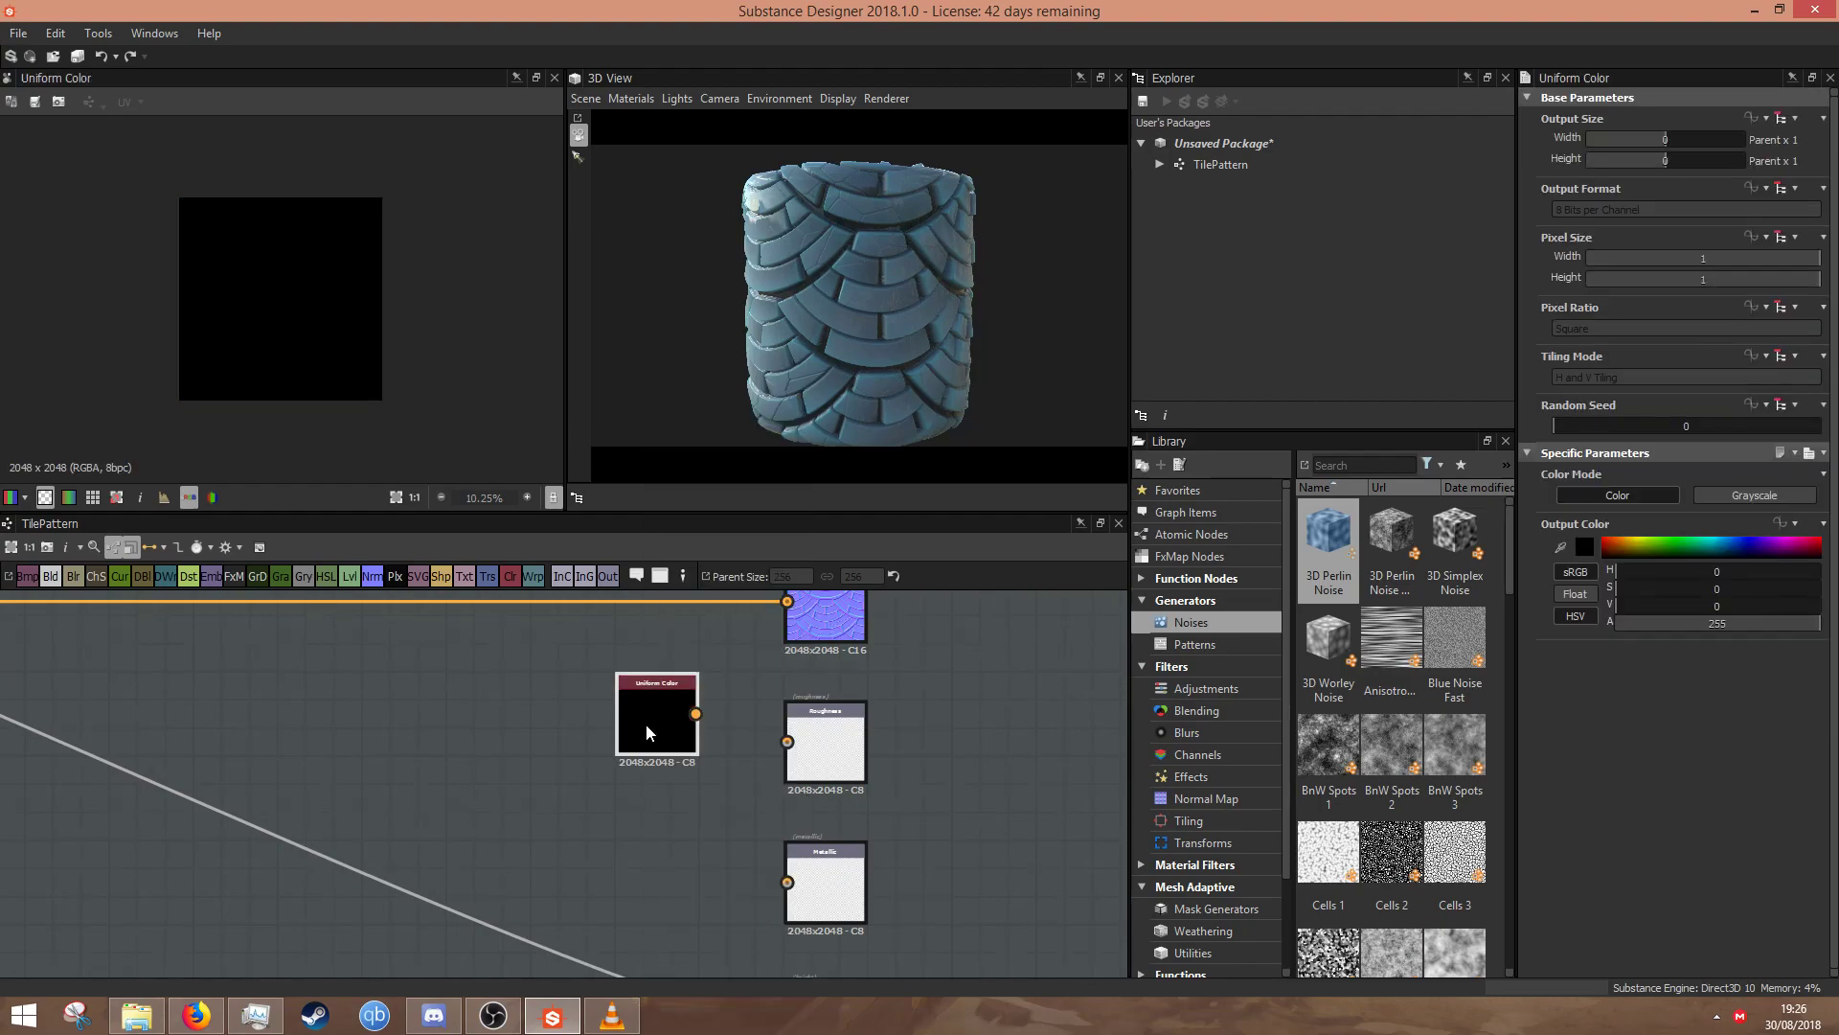
left_click_drag(1650, 607, 1818, 607)
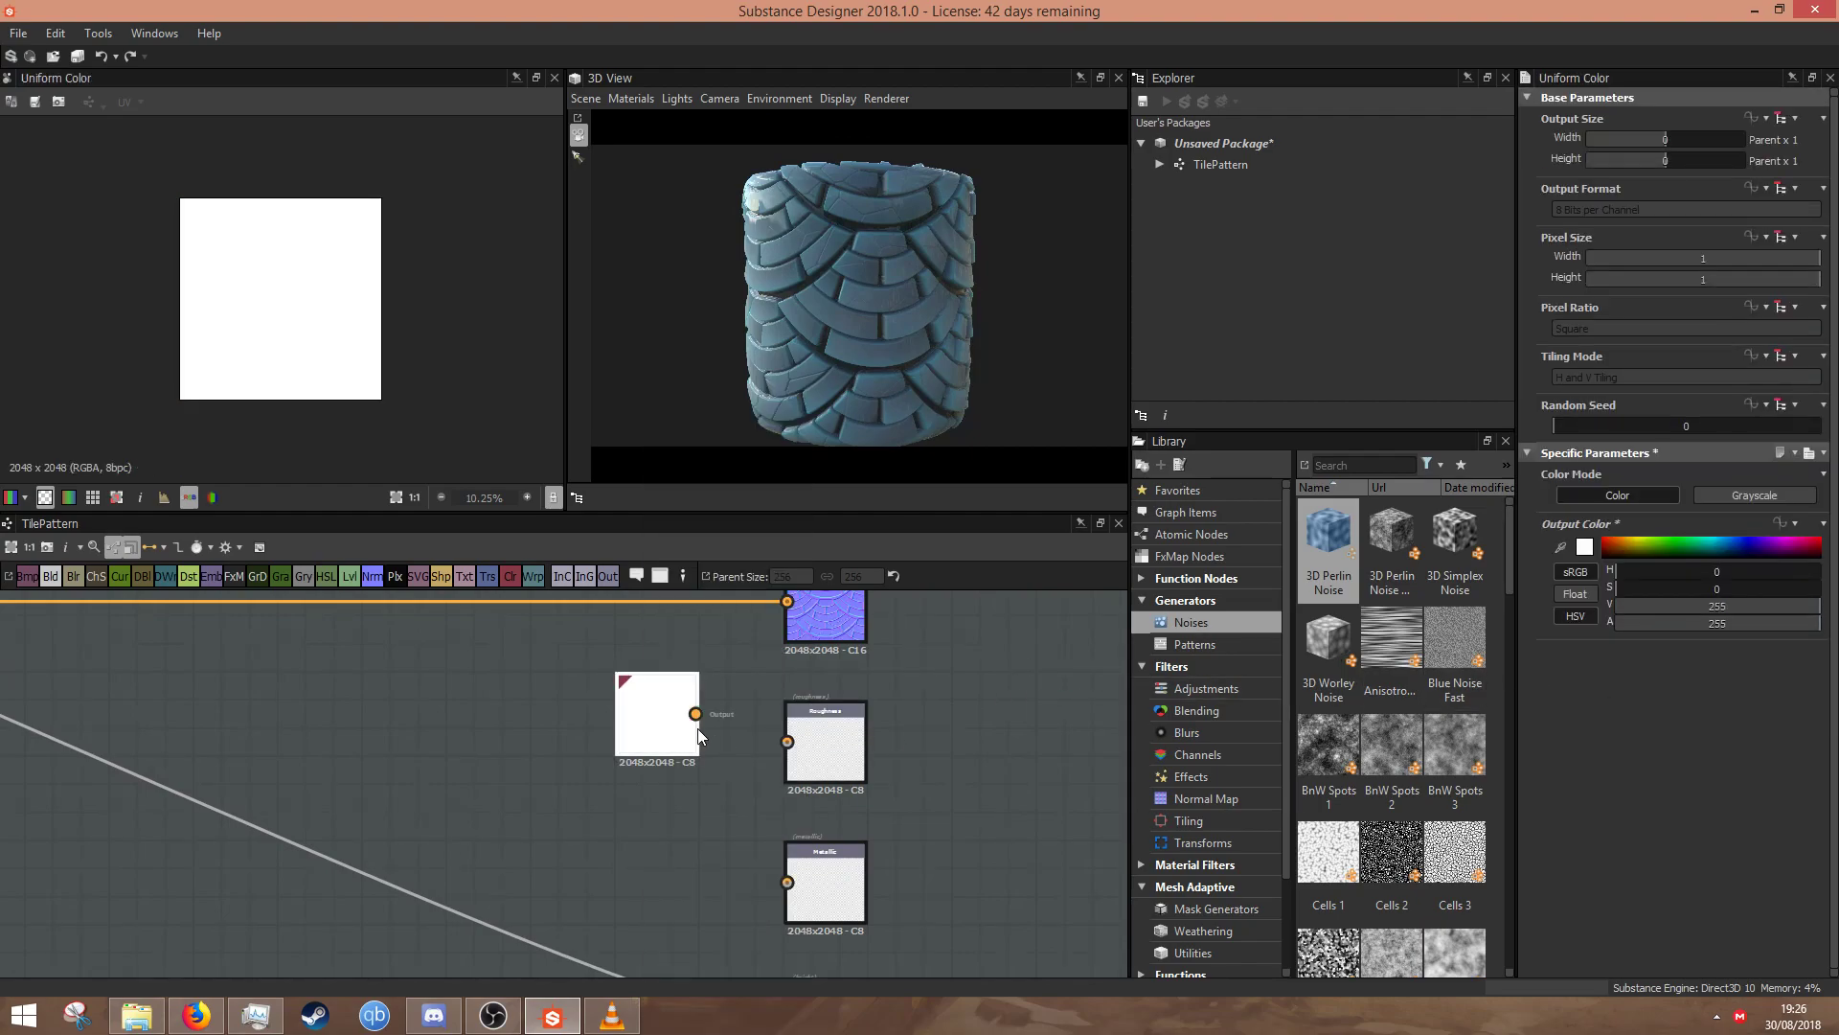
left_click_drag(784, 739, 786, 742)
left_click_drag(672, 739, 671, 767)
left_click_drag(891, 383, 1165, 289)
- Lower the saturation of the cyan Uniform Color above the Gradient Map to 95
middle_click_drag(448, 623, 697, 780)
scroll(450, 663, "down", 3)
middle_click_drag(450, 663, 639, 874)
scroll(650, 674, "up", 2)
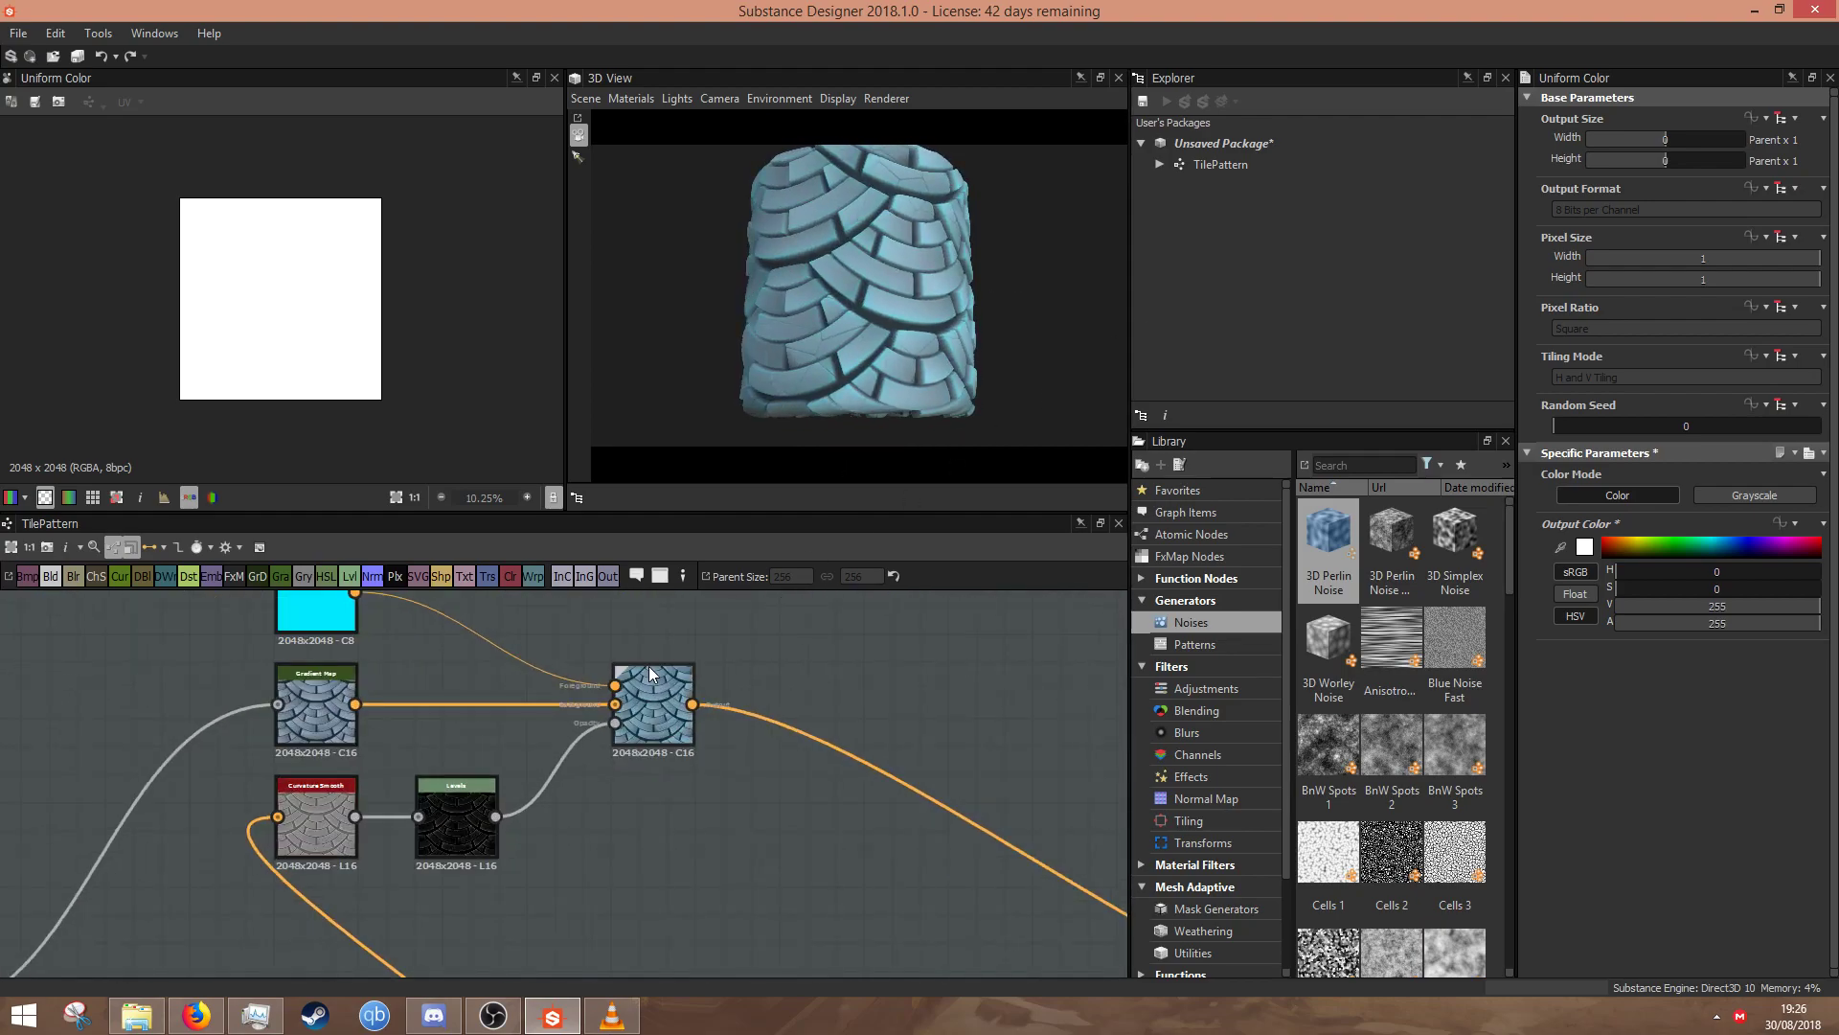
double_click(327, 624)
left_click_drag(1779, 586, 1692, 586)
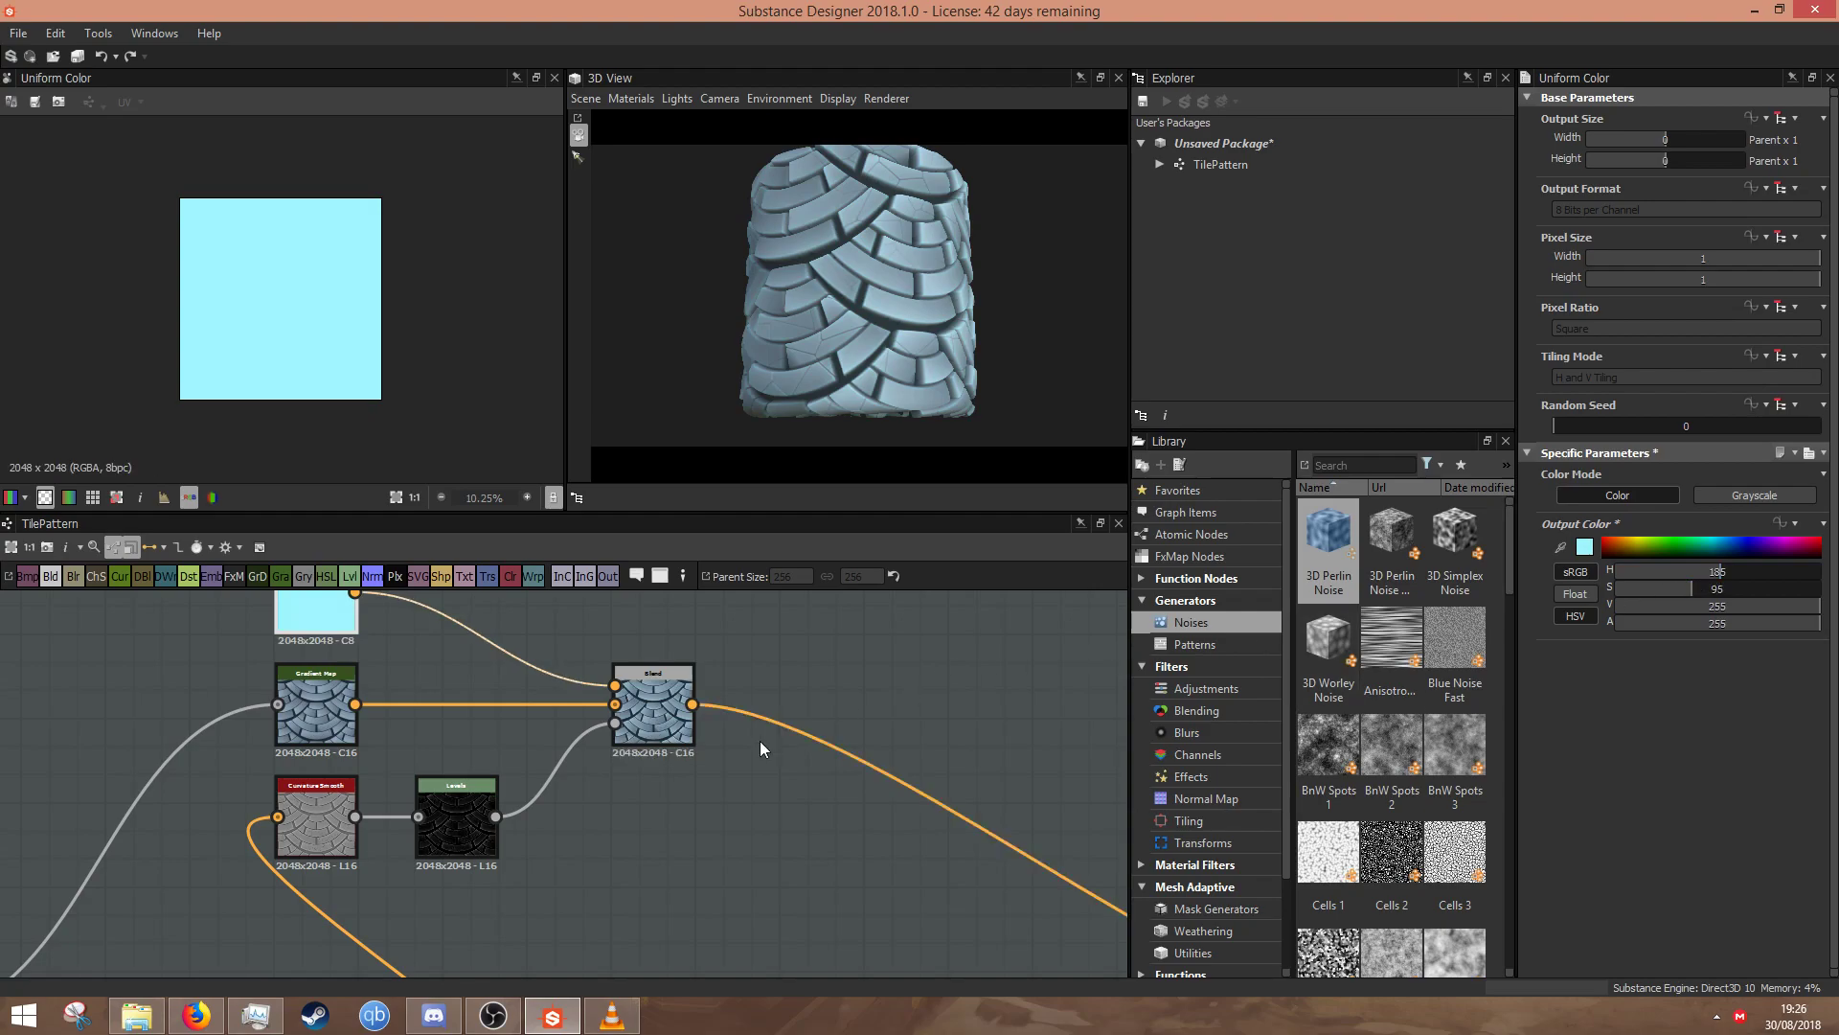
middle_click_drag(628, 854, 944, 872)
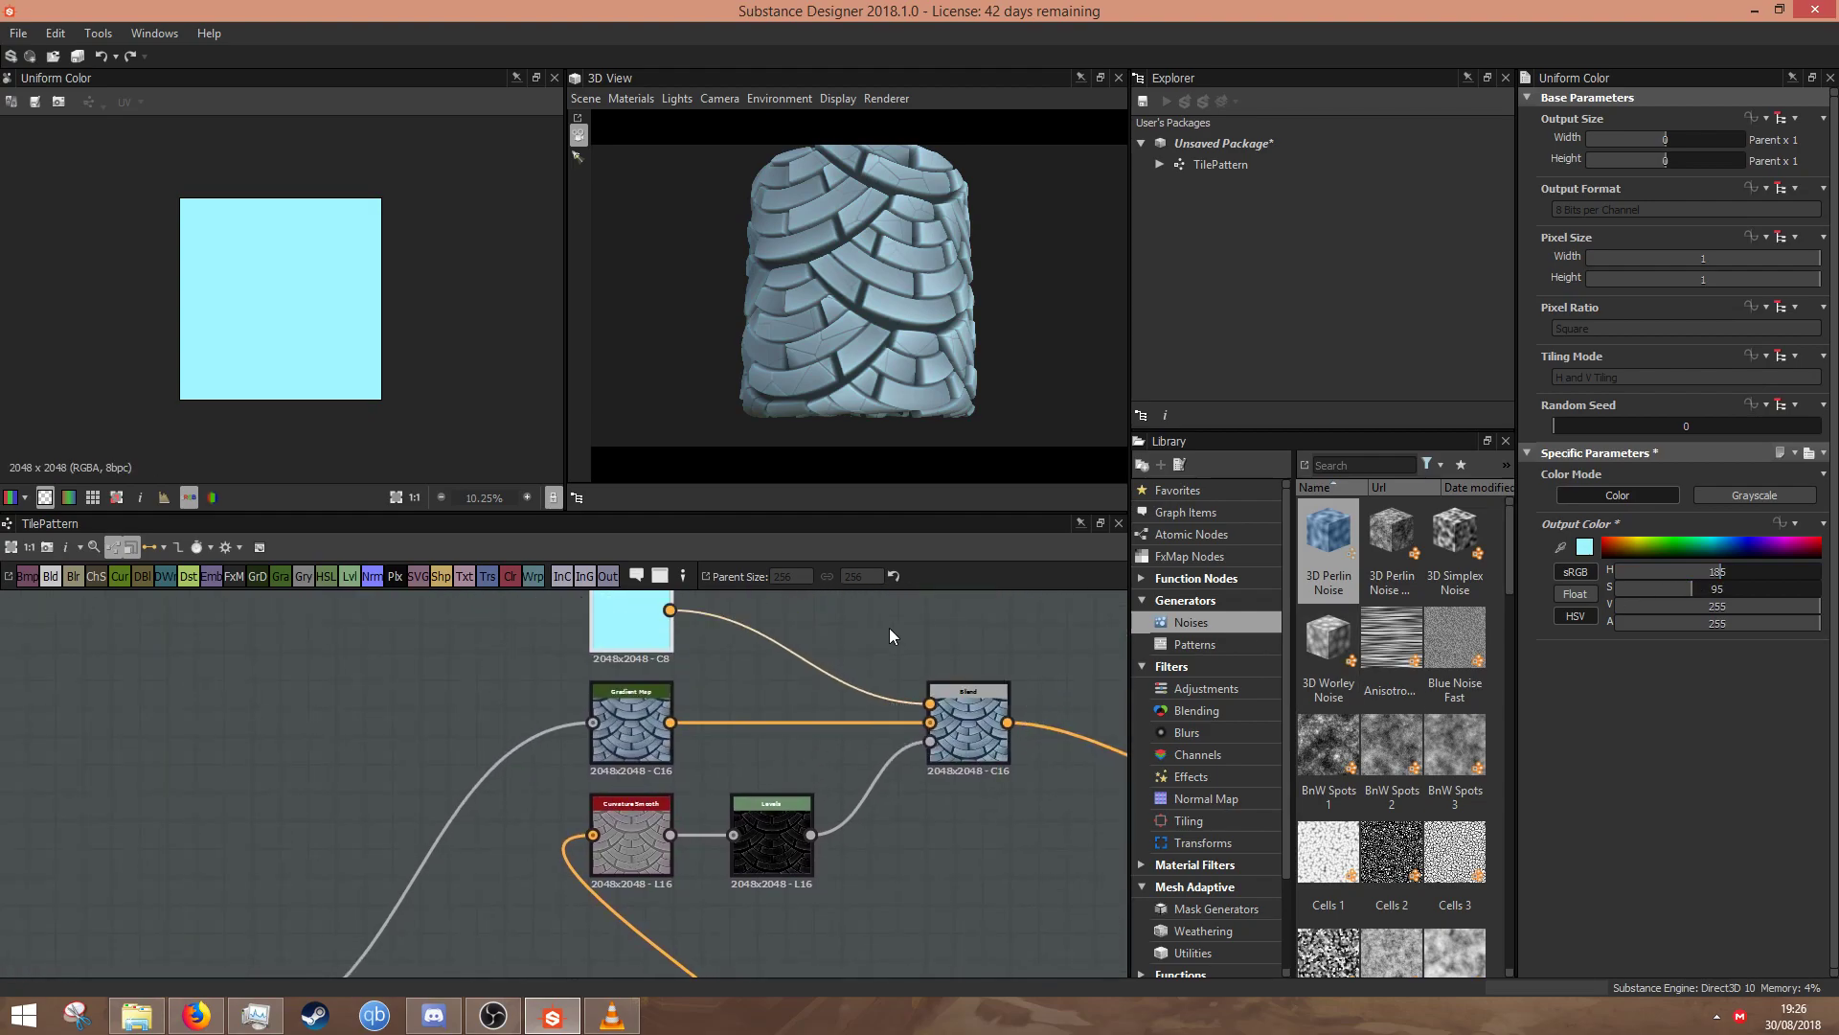
- Duplicate the curvature Levels, feed the copy from Curvature Smooth and narrow its input range to isolate only the sharpest edges
middle_click_drag(889, 629, 872, 674)
left_click(766, 874)
middle_click_drag(882, 855, 952, 673)
key("ctrl+d")
left_click_drag(562, 786, 811, 856)
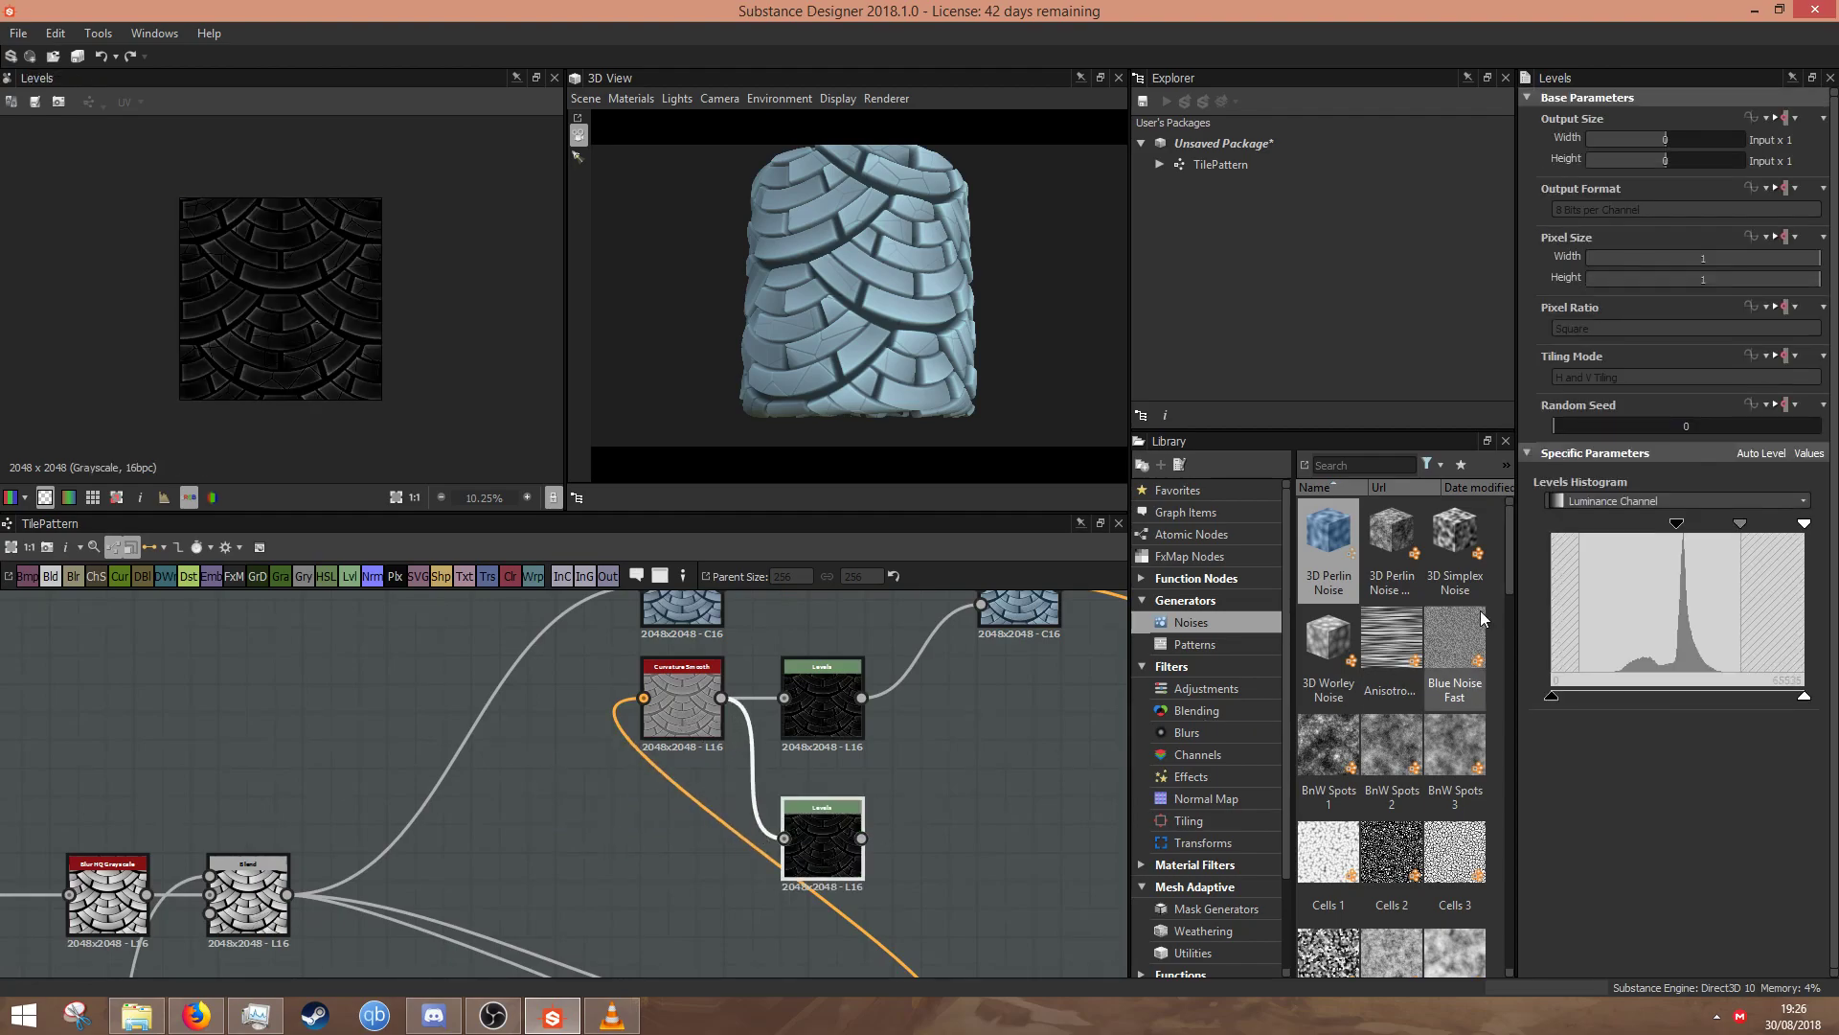
mouse_move(1678, 525)
left_mouse_down()
mouse_move(1715, 530)
mouse_move(1692, 534)
left_mouse_up()
left_click_drag(1802, 528, 1704, 532)
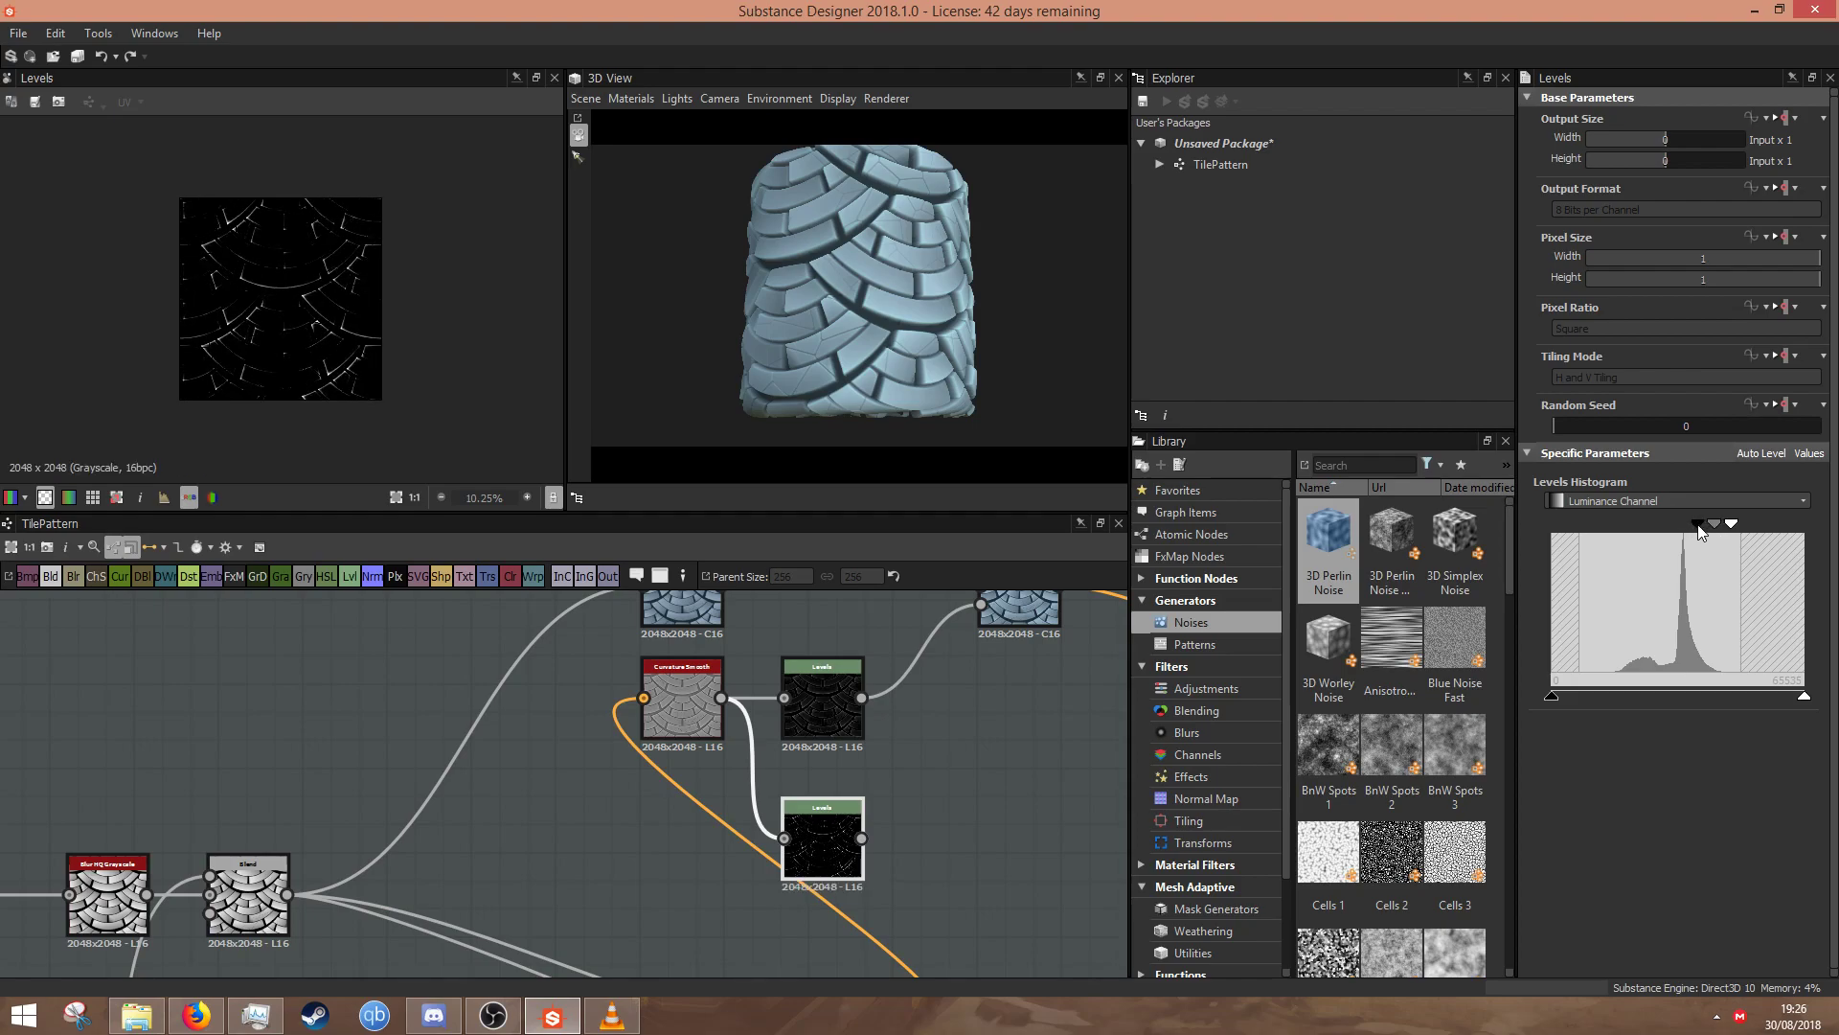
- Insert a second Blend after the color Blend and connect the duplicated Levels to its opacity
middle_click_drag(939, 683, 766, 803)
left_click(1014, 608)
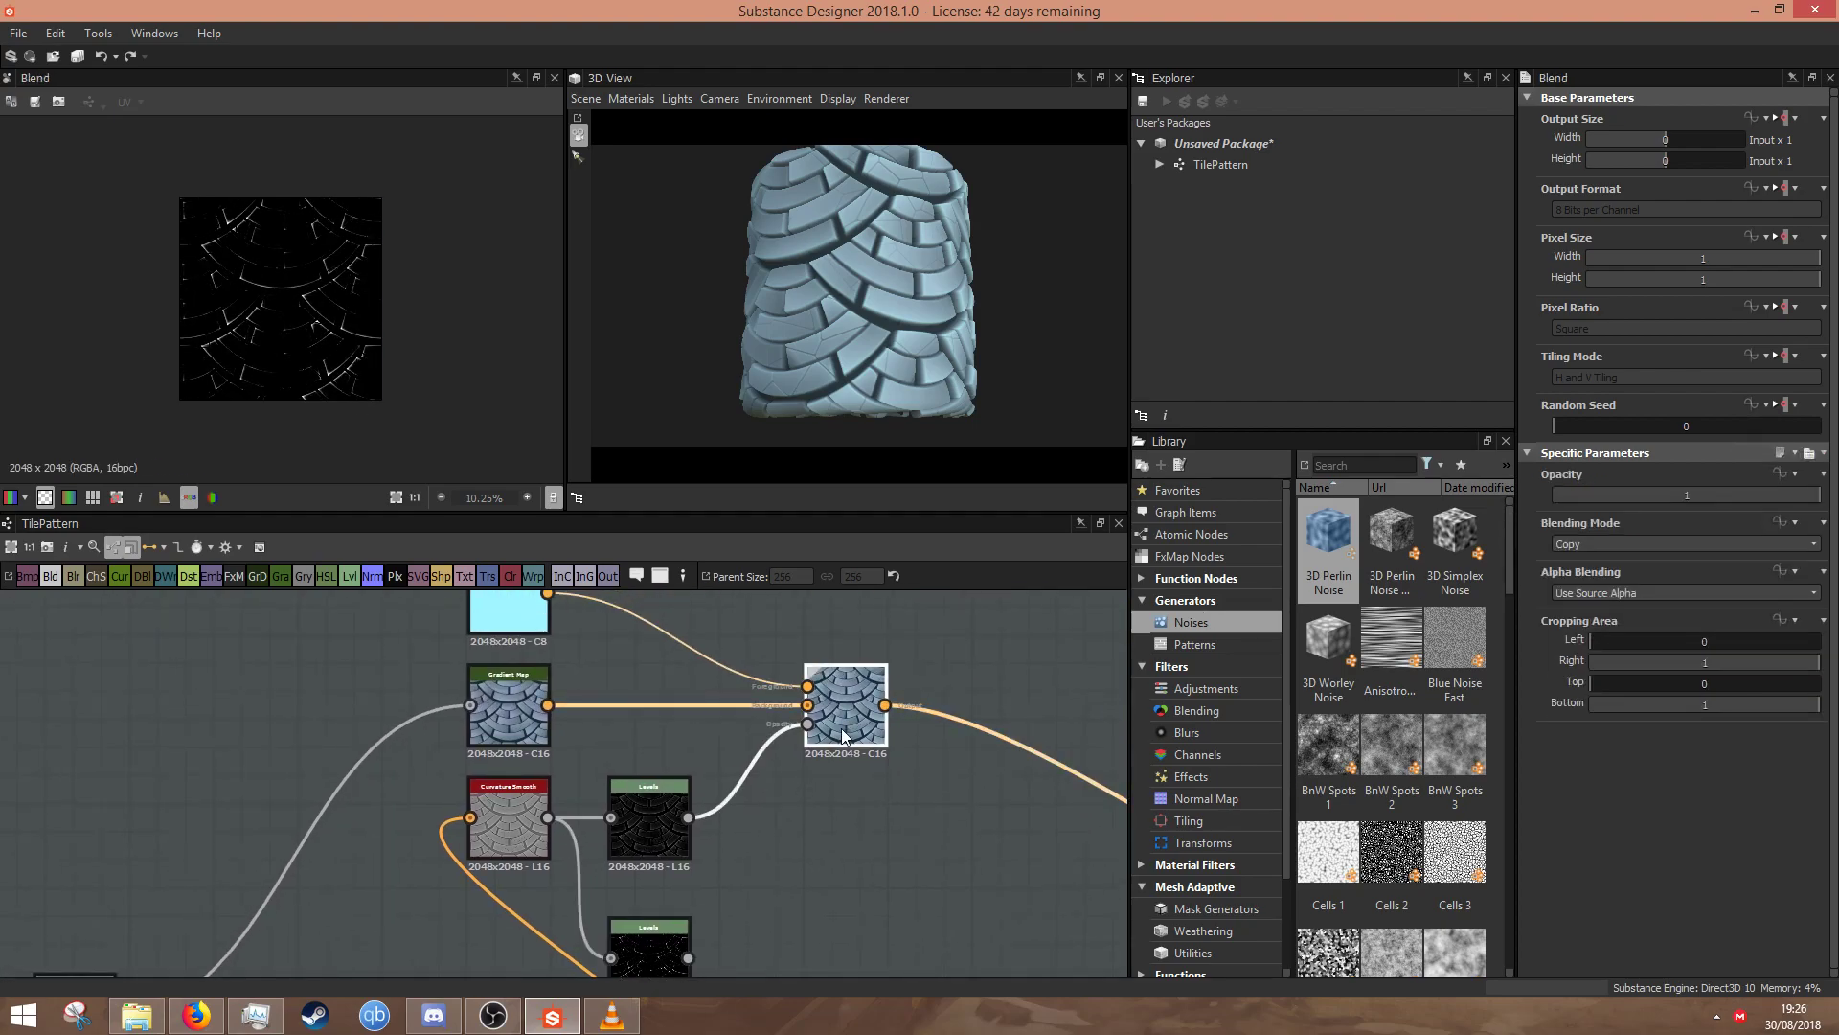
right_click(841, 728)
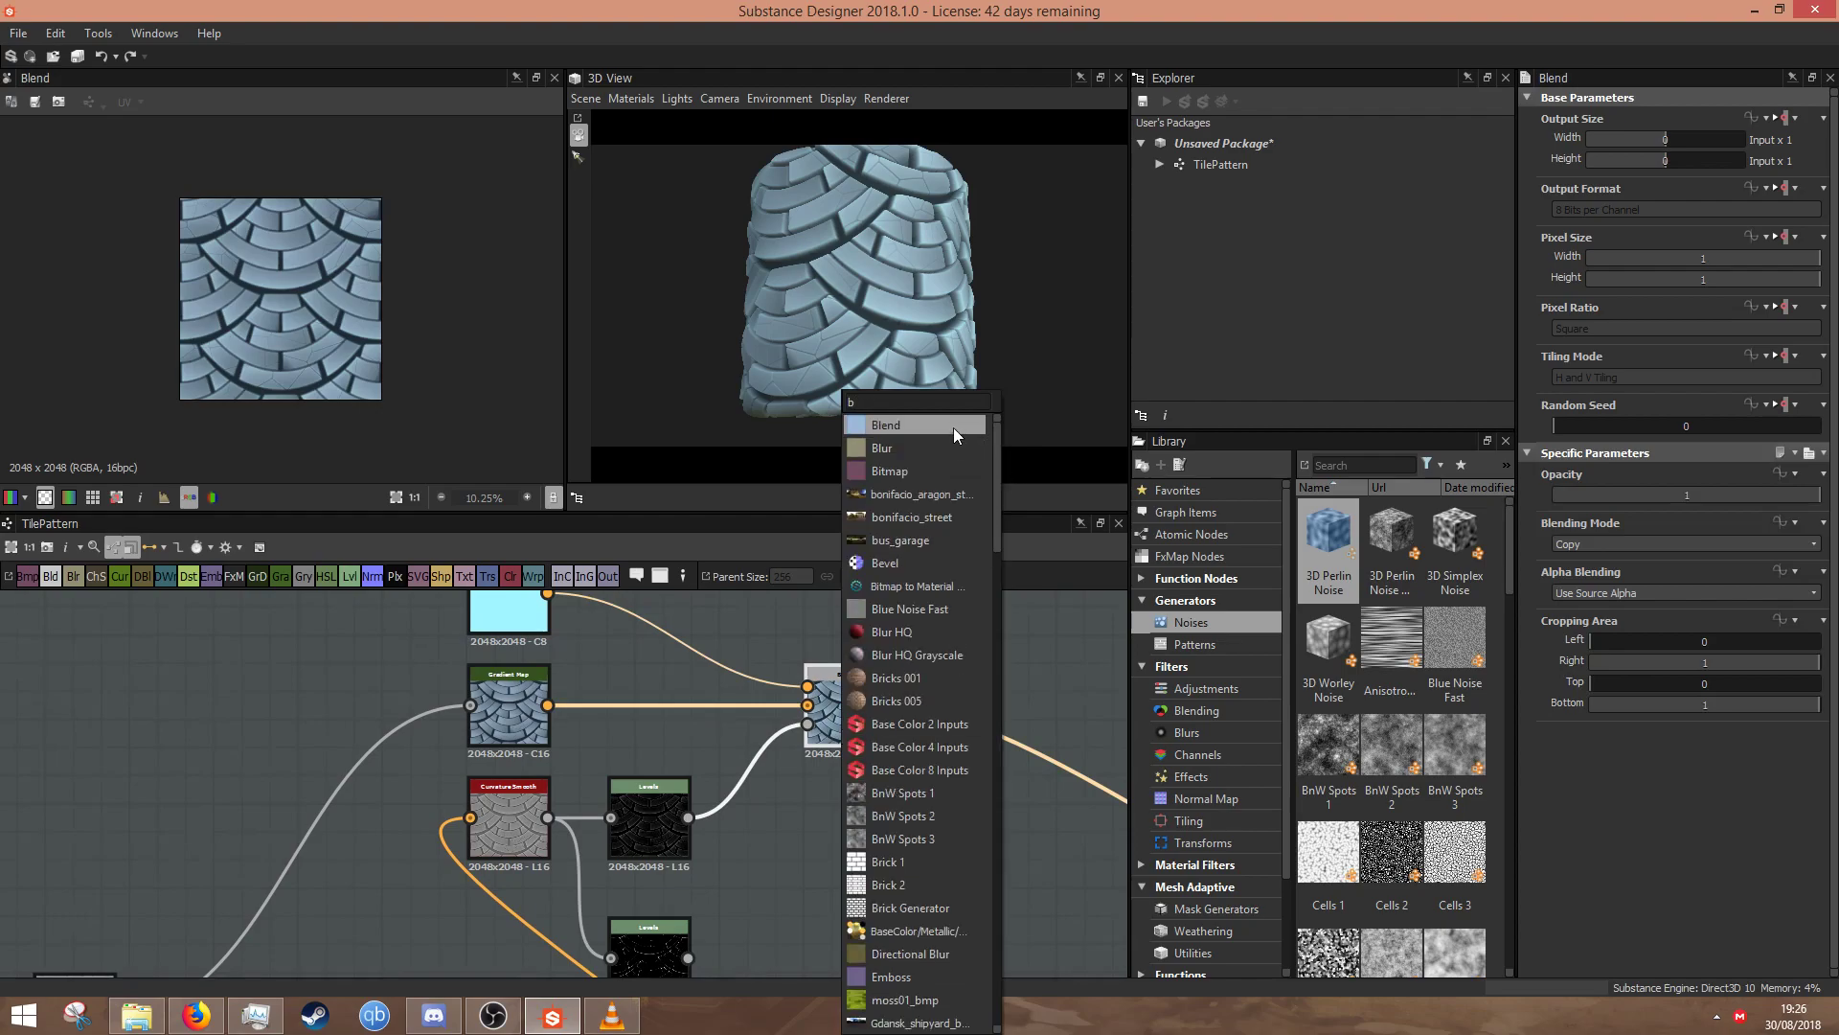
left_click(952, 427)
middle_click_drag(694, 931, 638, 878)
left_click_drag(700, 867, 891, 670)
- Connect the light cyan Uniform Color to the second Blend's foreground and check the highlighted edges in the 3D preview
middle_click_drag(605, 642, 604, 870)
left_click(458, 772)
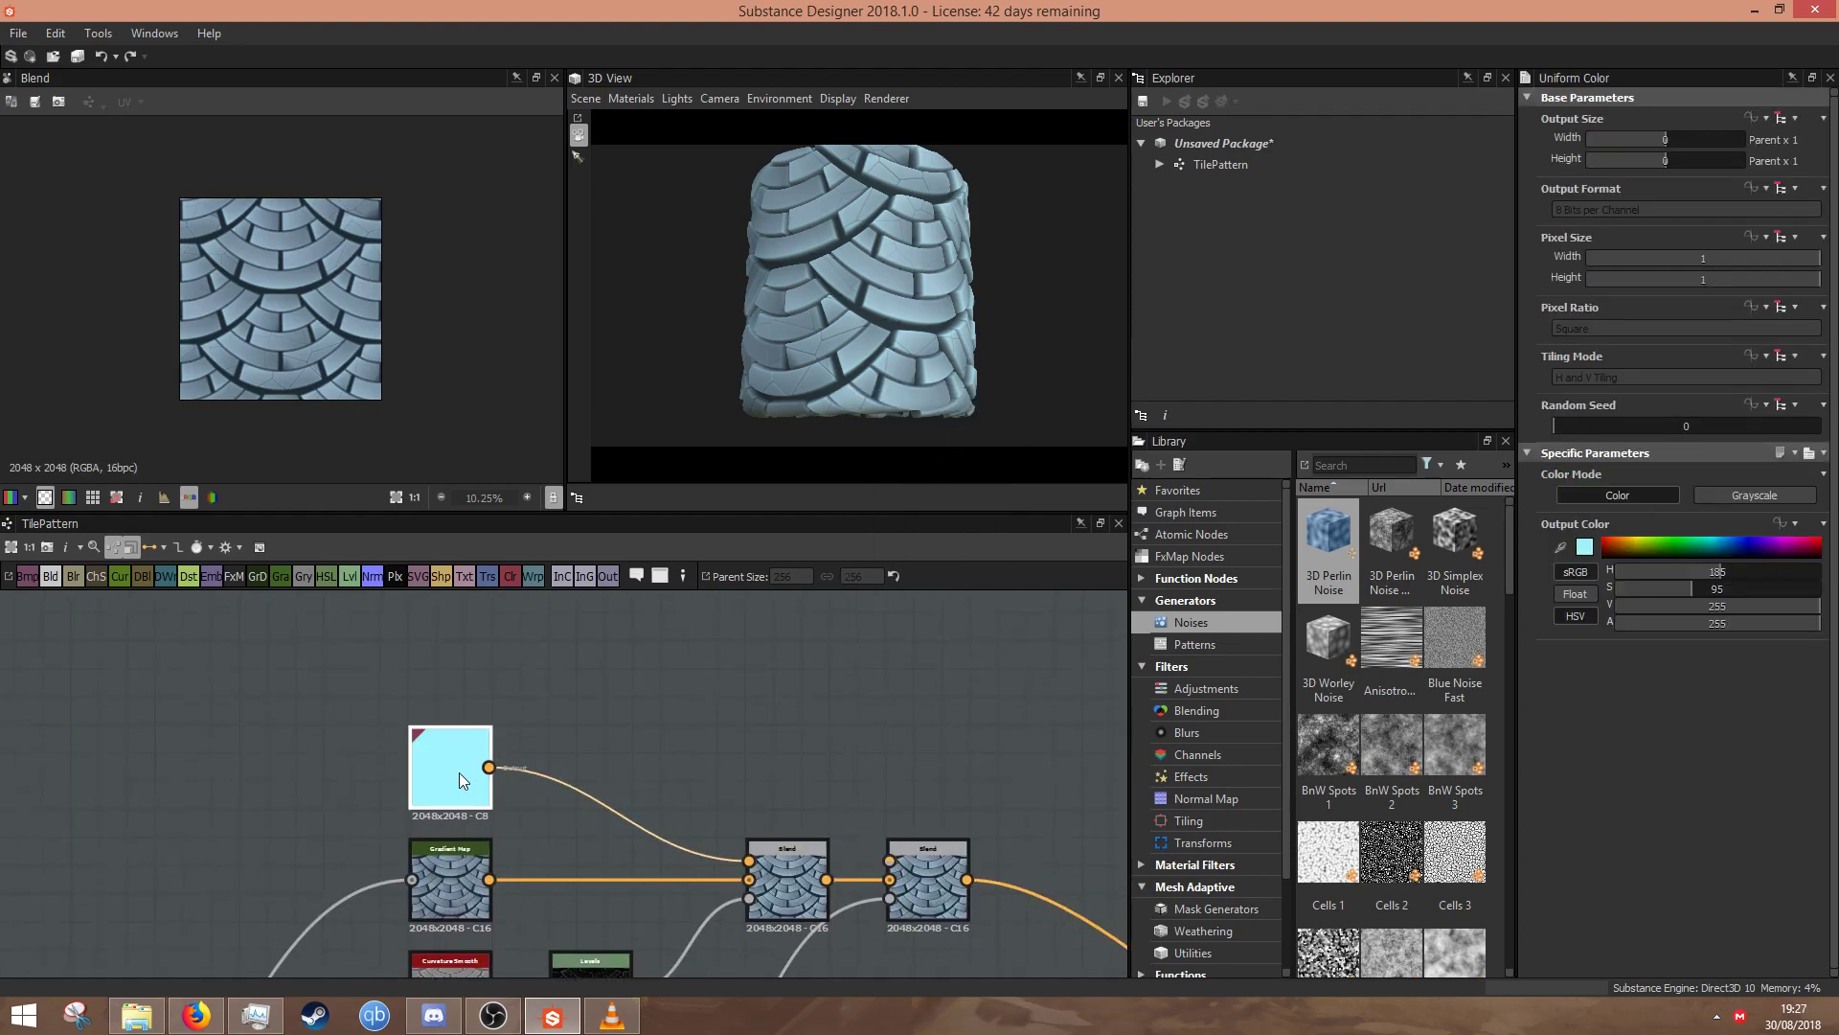
left_click_drag(489, 767, 918, 855)
left_click(917, 855)
left_click_drag(853, 335, 923, 475)
scroll(843, 359, "up", 4)
- Duplicate the second Levels below it, with Curvature Smooth as the copy's input, and display the copy
middle_click_drag(765, 785, 769, 546)
scroll(766, 683, "down", 2)
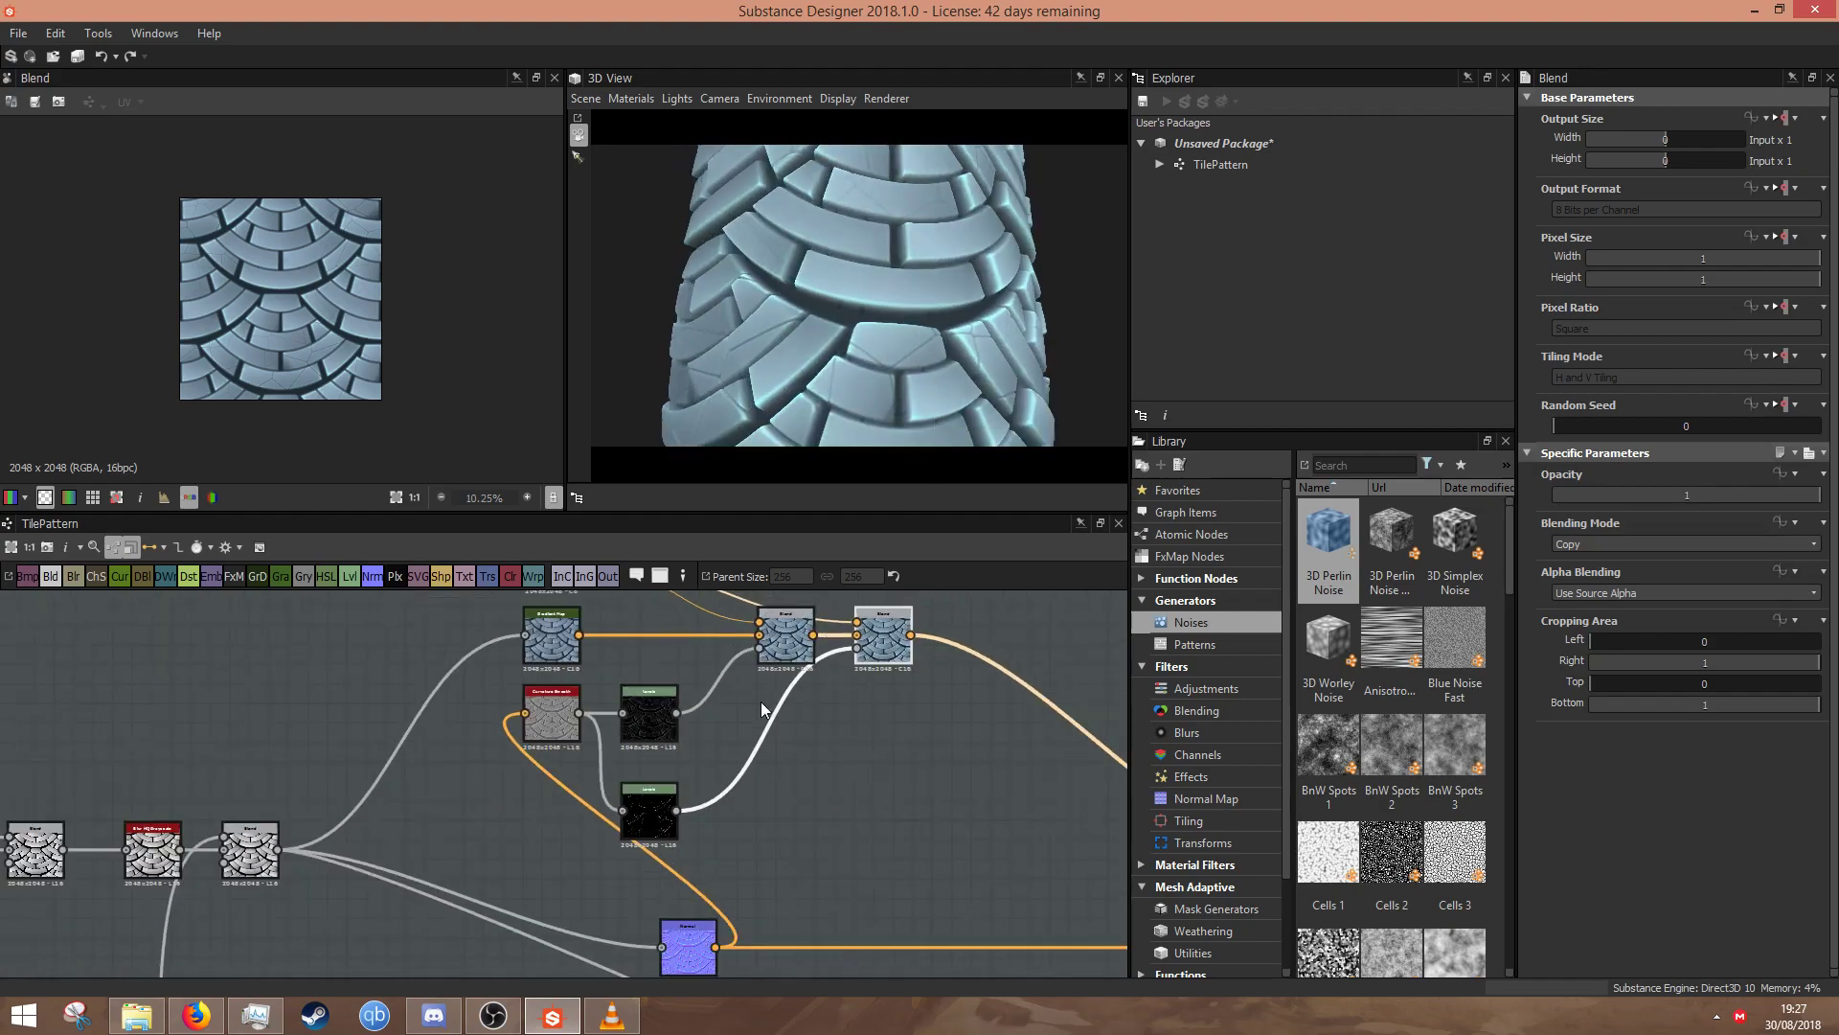
left_click_drag(652, 821, 658, 876)
key("ctrl+d")
double_click(659, 877)
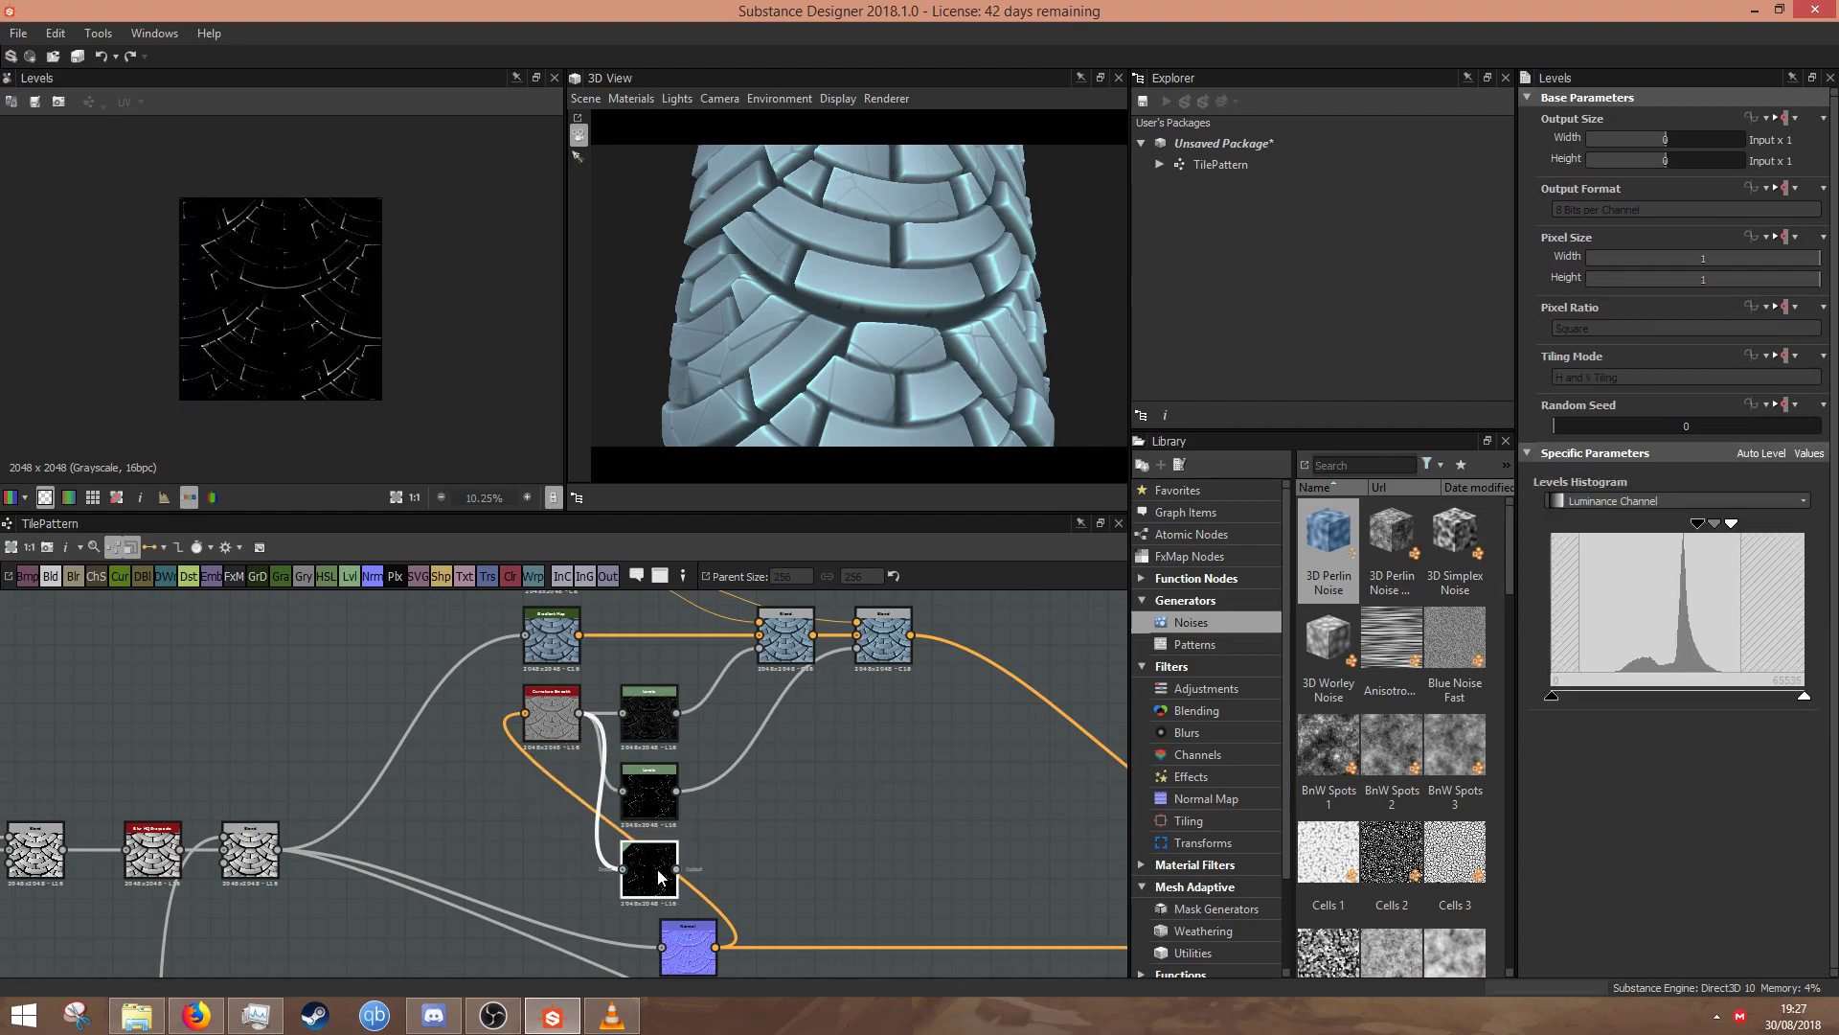
- Invert the third Levels' output and narrow its input range around the dark values to isolate the grooves between the tiles
left_click_drag(1697, 524, 1510, 525)
left_click_drag(1732, 523, 1806, 524)
left_click_drag(1551, 698, 1688, 690)
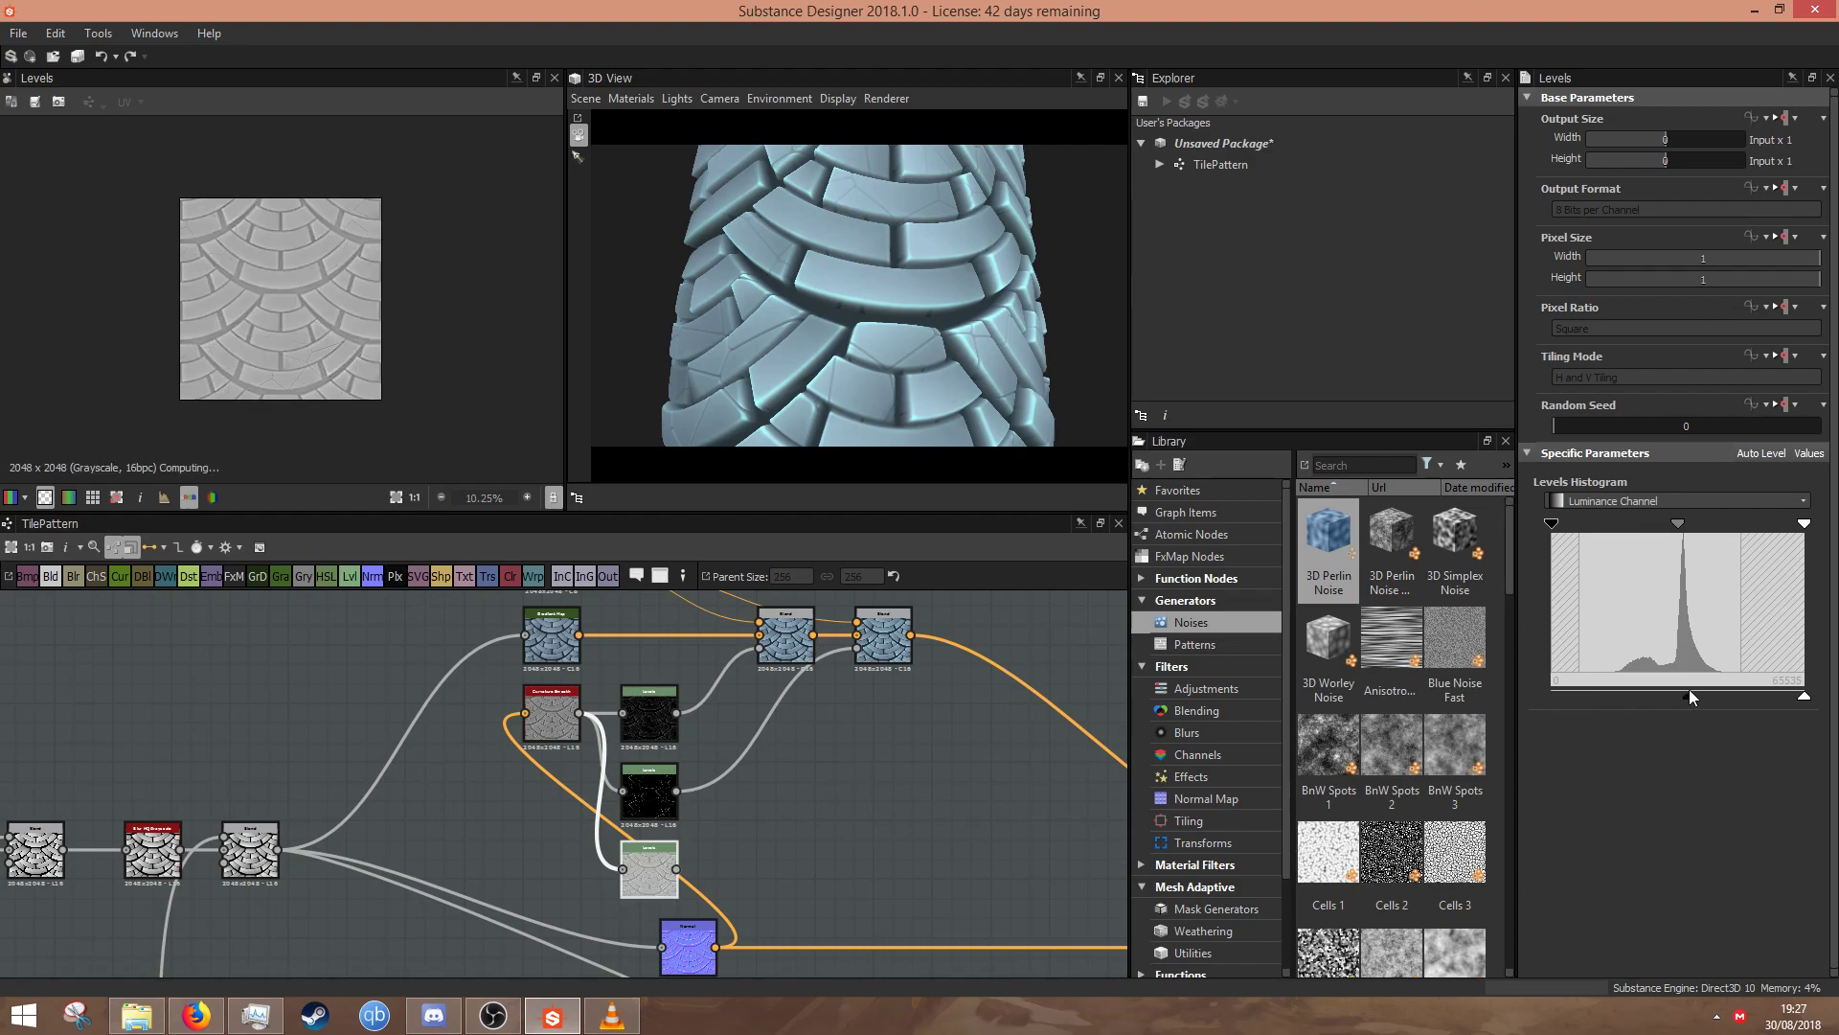
left_click_drag(1804, 698, 1493, 674)
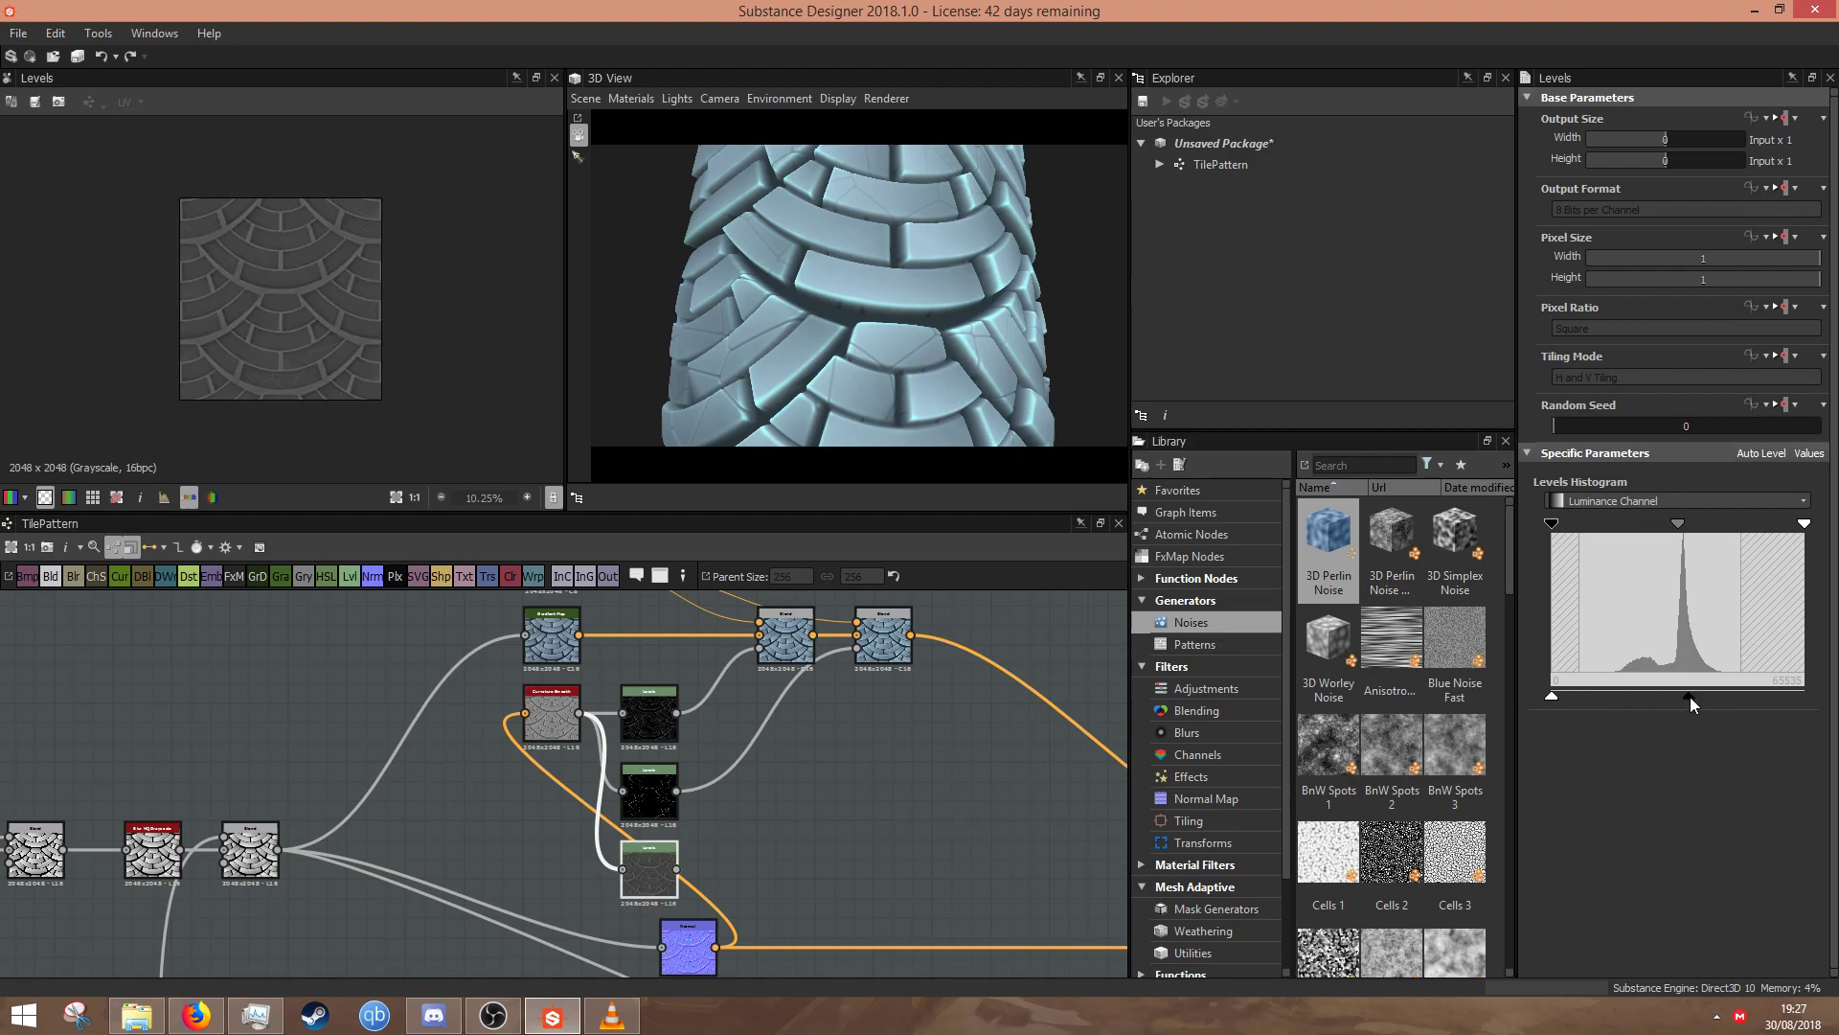
left_click_drag(1689, 697, 1804, 697)
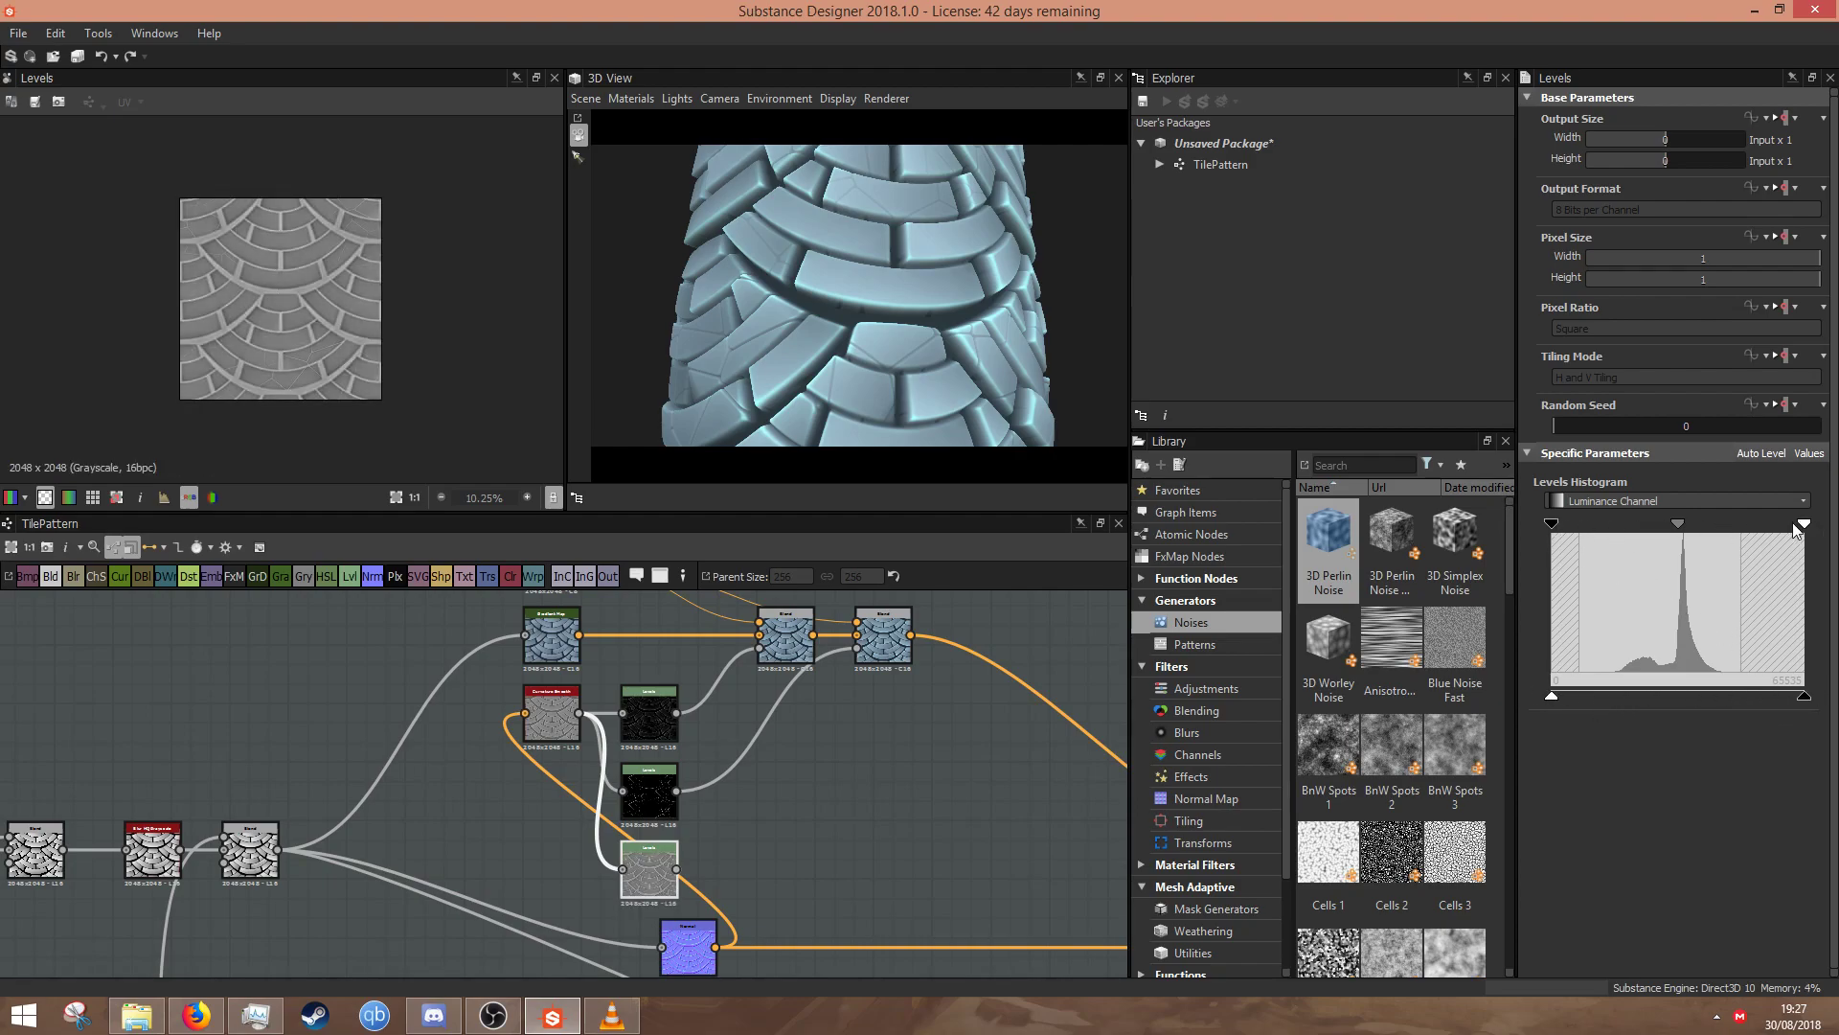
left_click_drag(1771, 523, 1677, 530)
left_click_drag(1553, 526, 1595, 531)
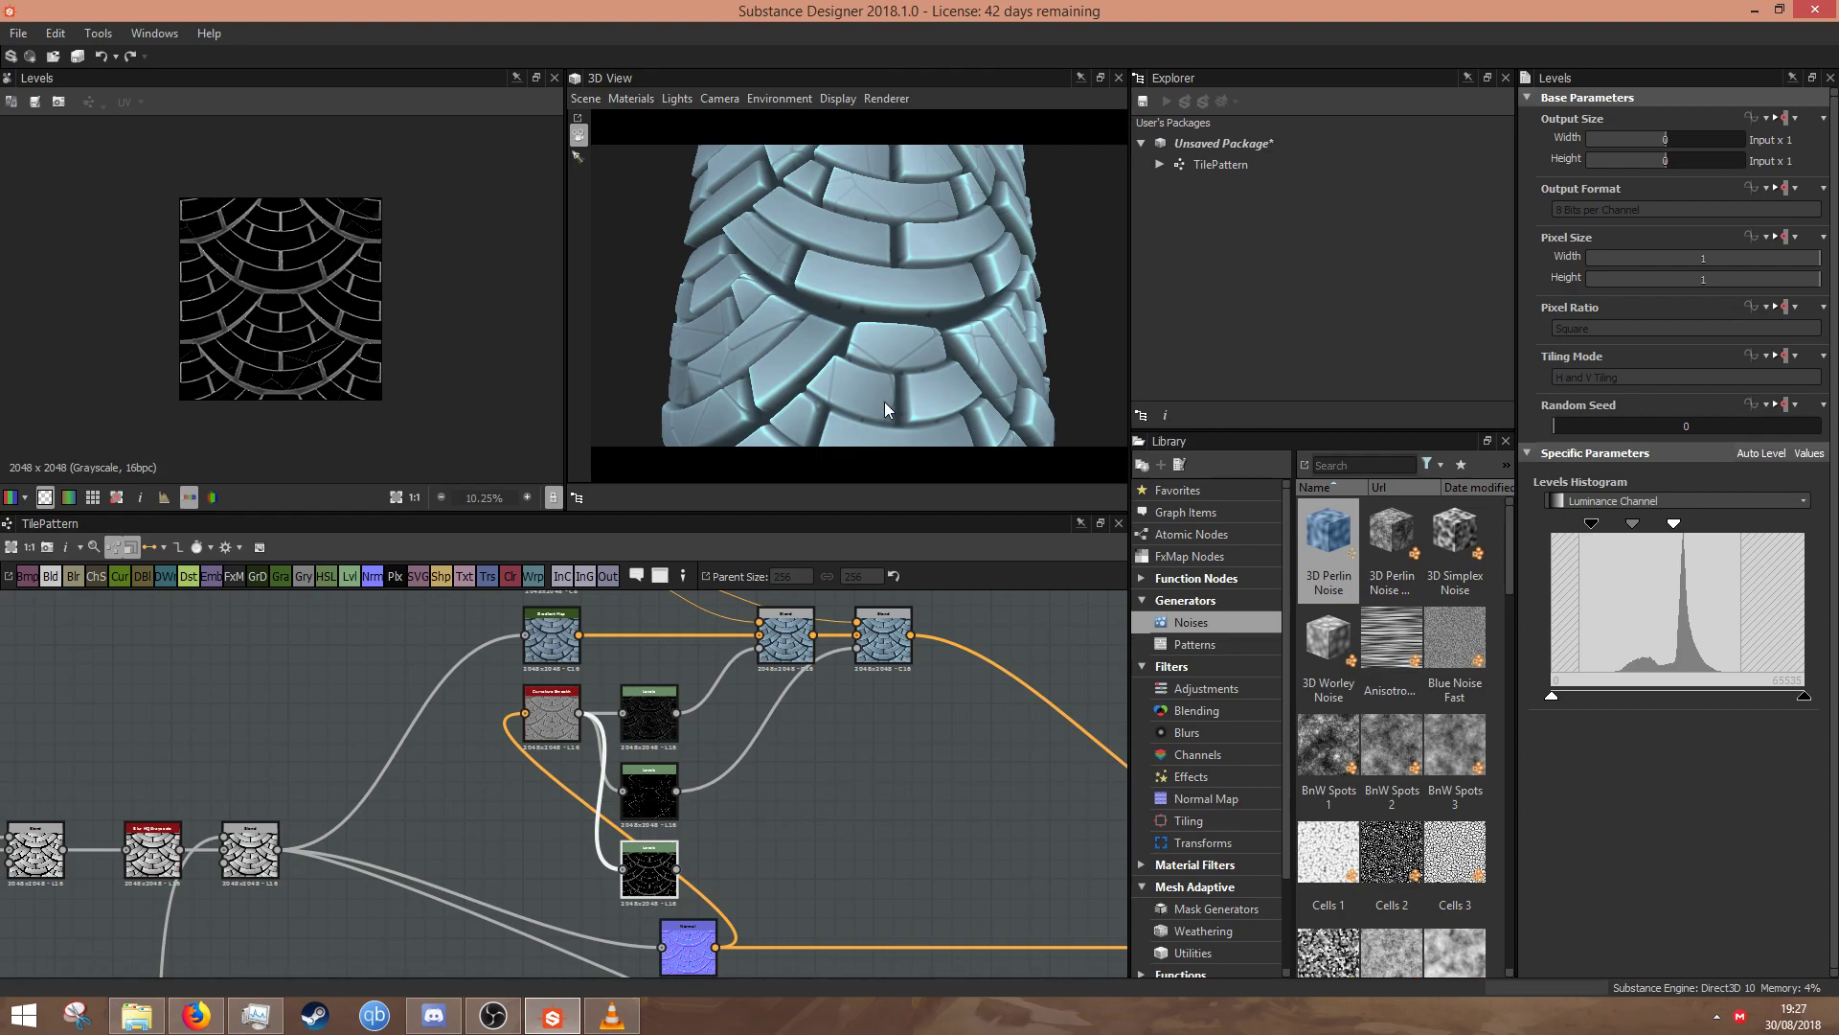
left_click_drag(917, 347, 848, 364)
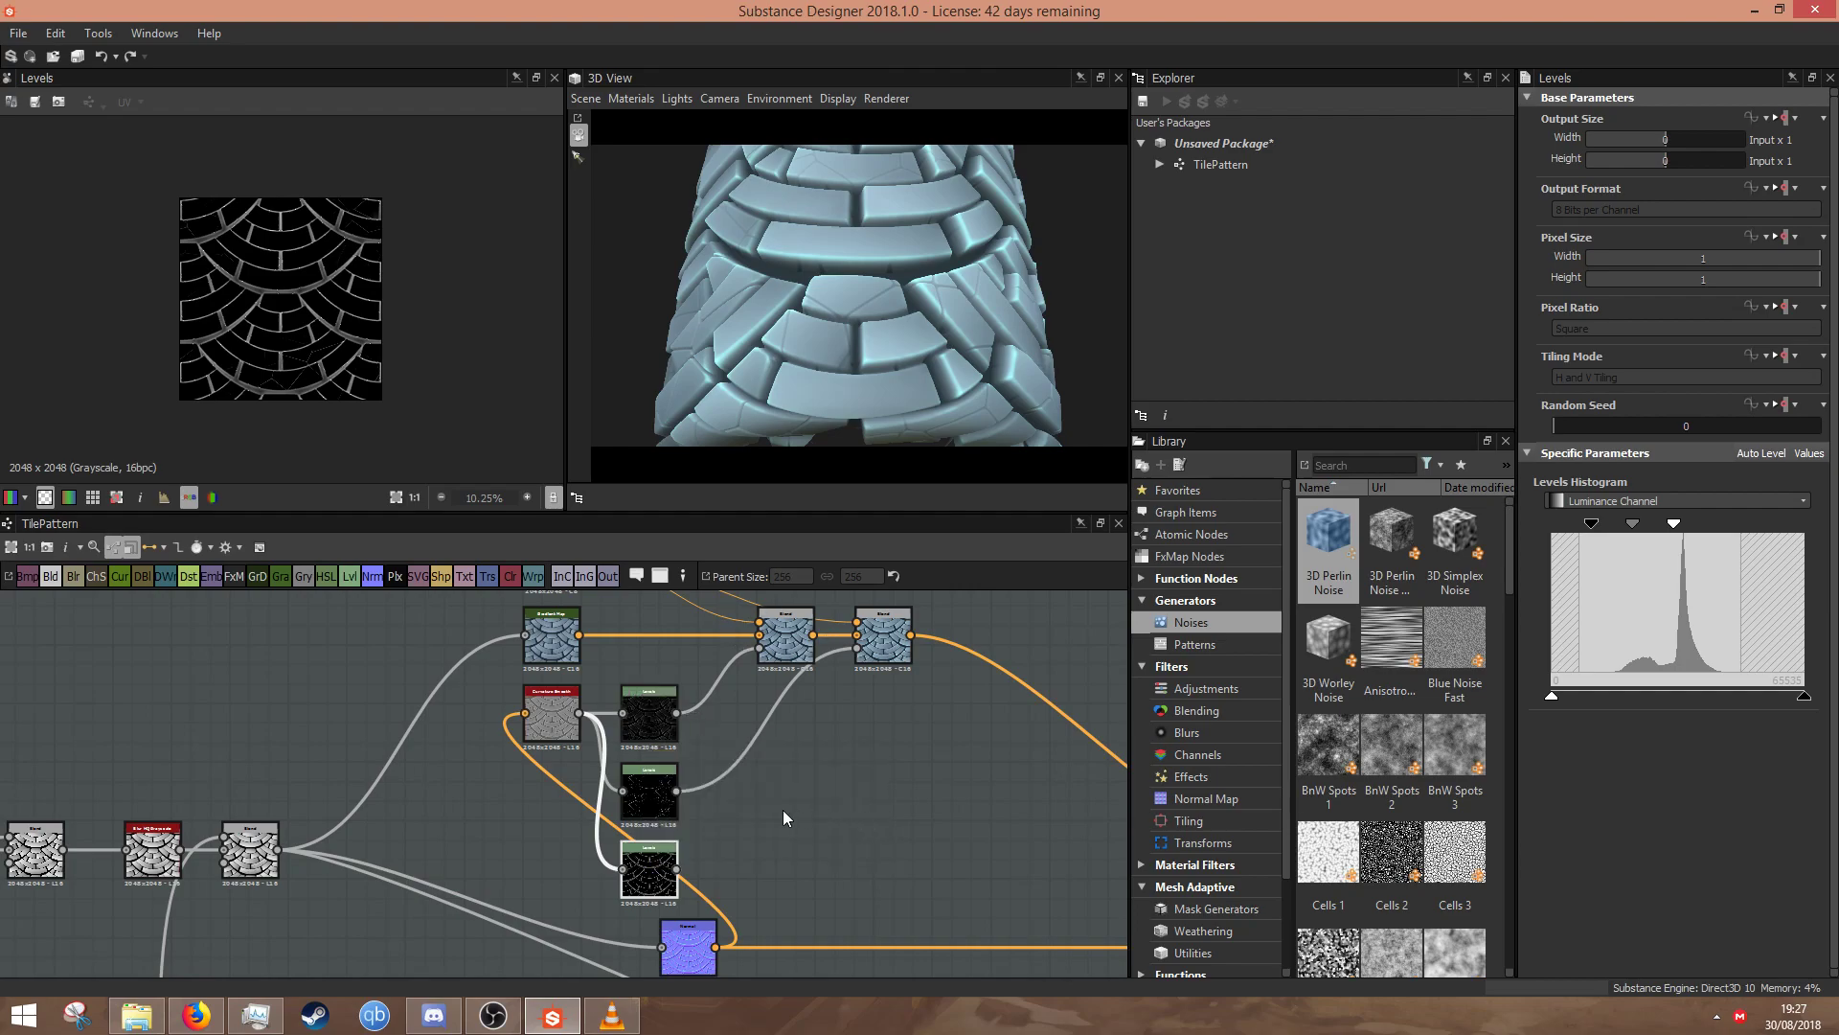
- Insert a third Blend after the second one and connect the inverted Levels to its opacity
left_click(880, 642)
middle_click_drag(934, 789, 901, 904)
key("space")
left_click(938, 427)
middle_click_drag(785, 878, 769, 819)
left_click_drag(627, 923, 912, 717)
- Duplicate the light cyan Uniform Color and place the copy above the original
middle_click_drag(671, 606, 714, 779)
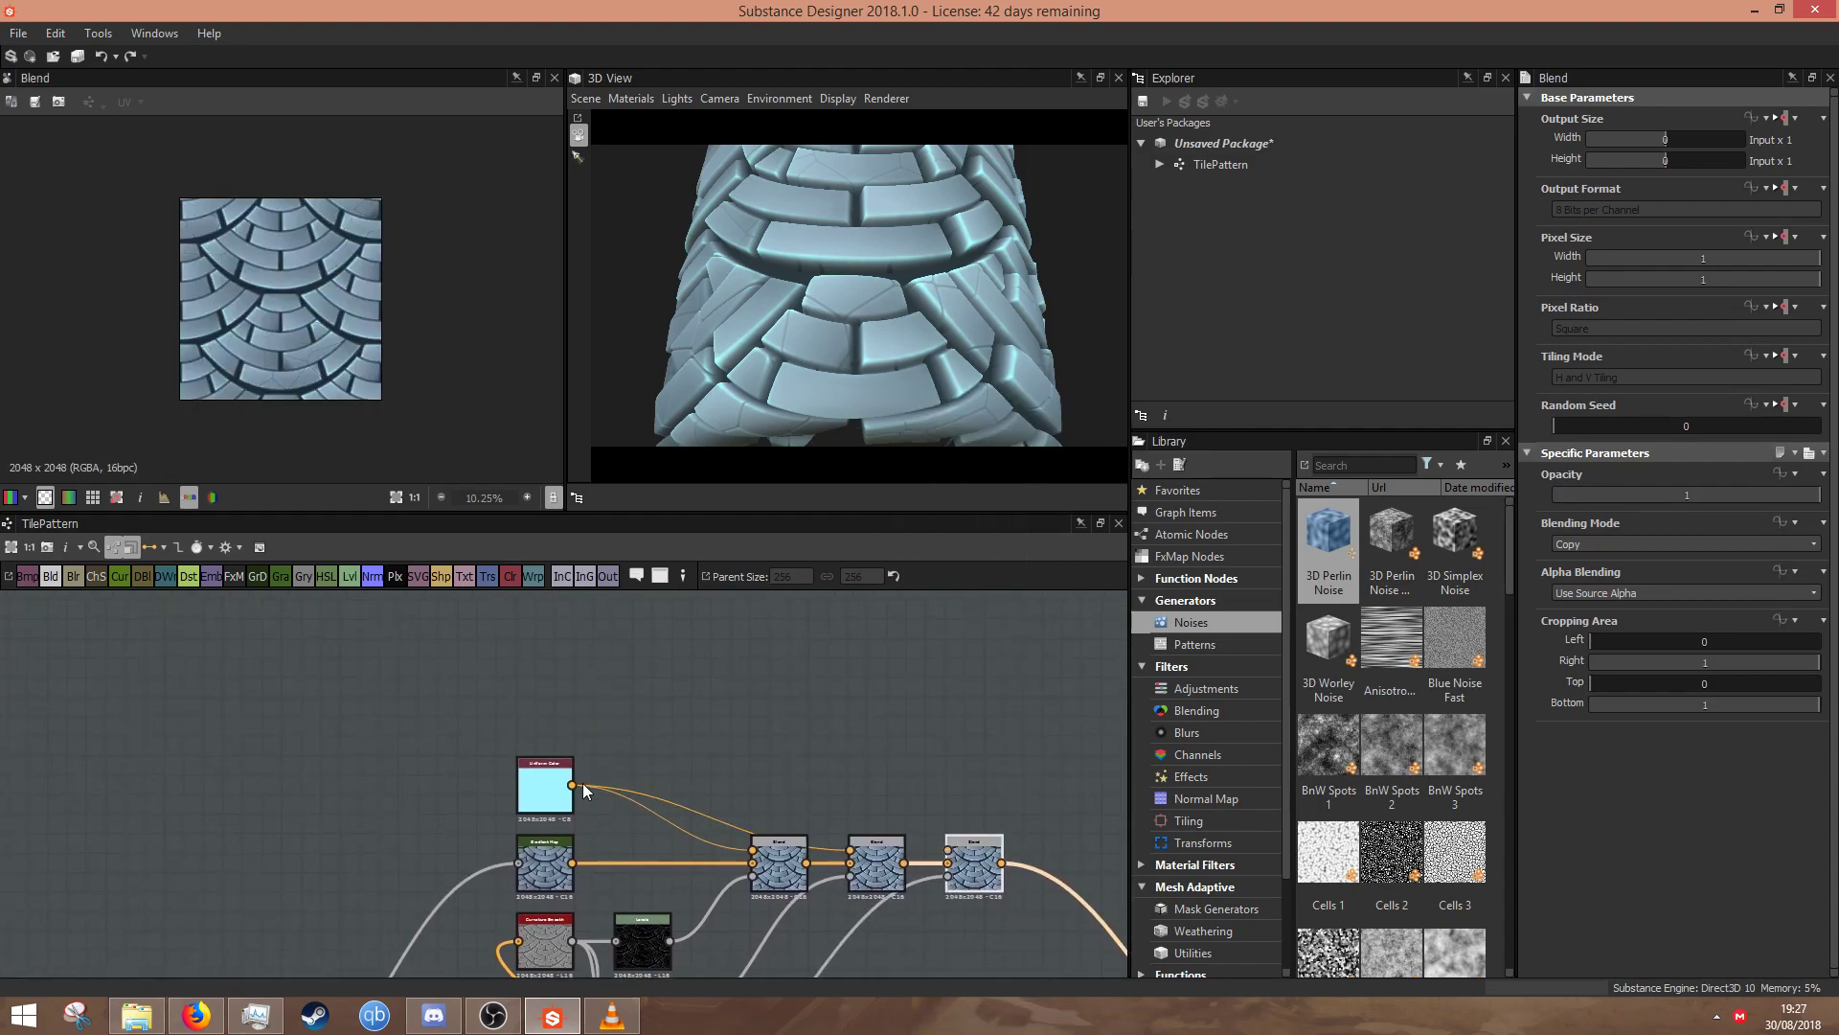
left_click_drag(553, 780, 544, 709)
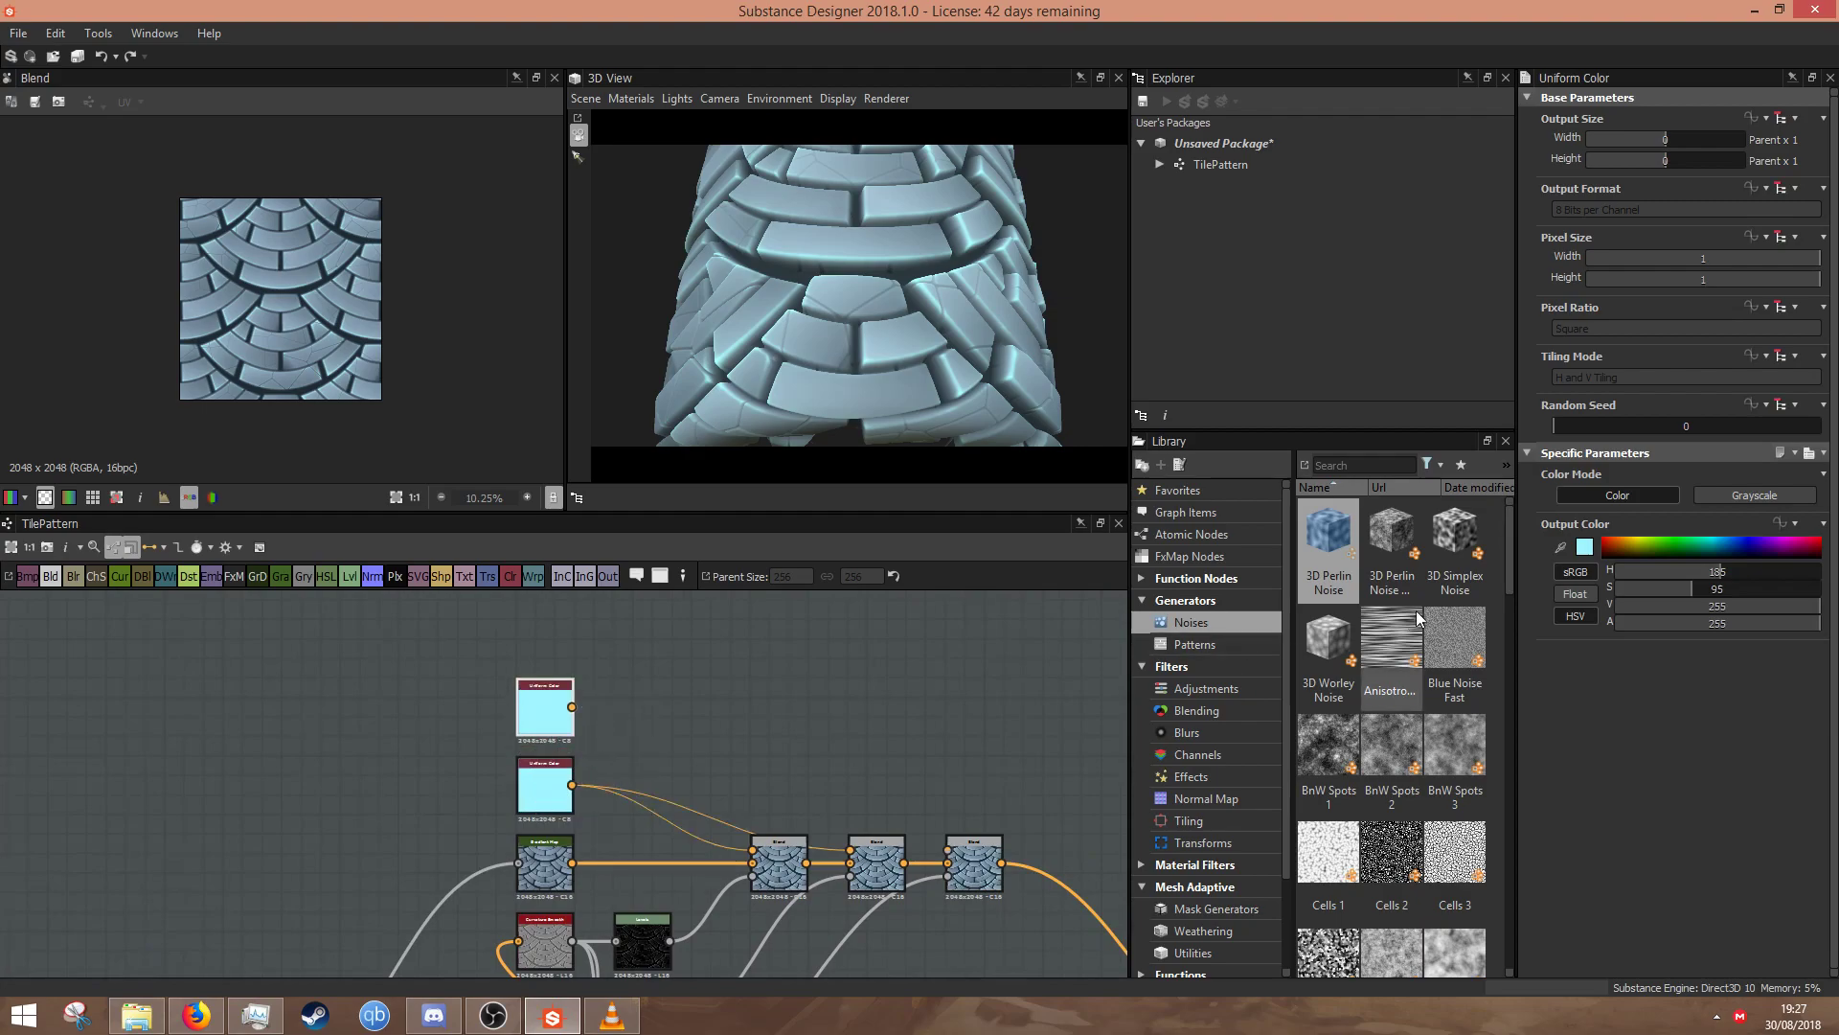
left_click(1771, 539)
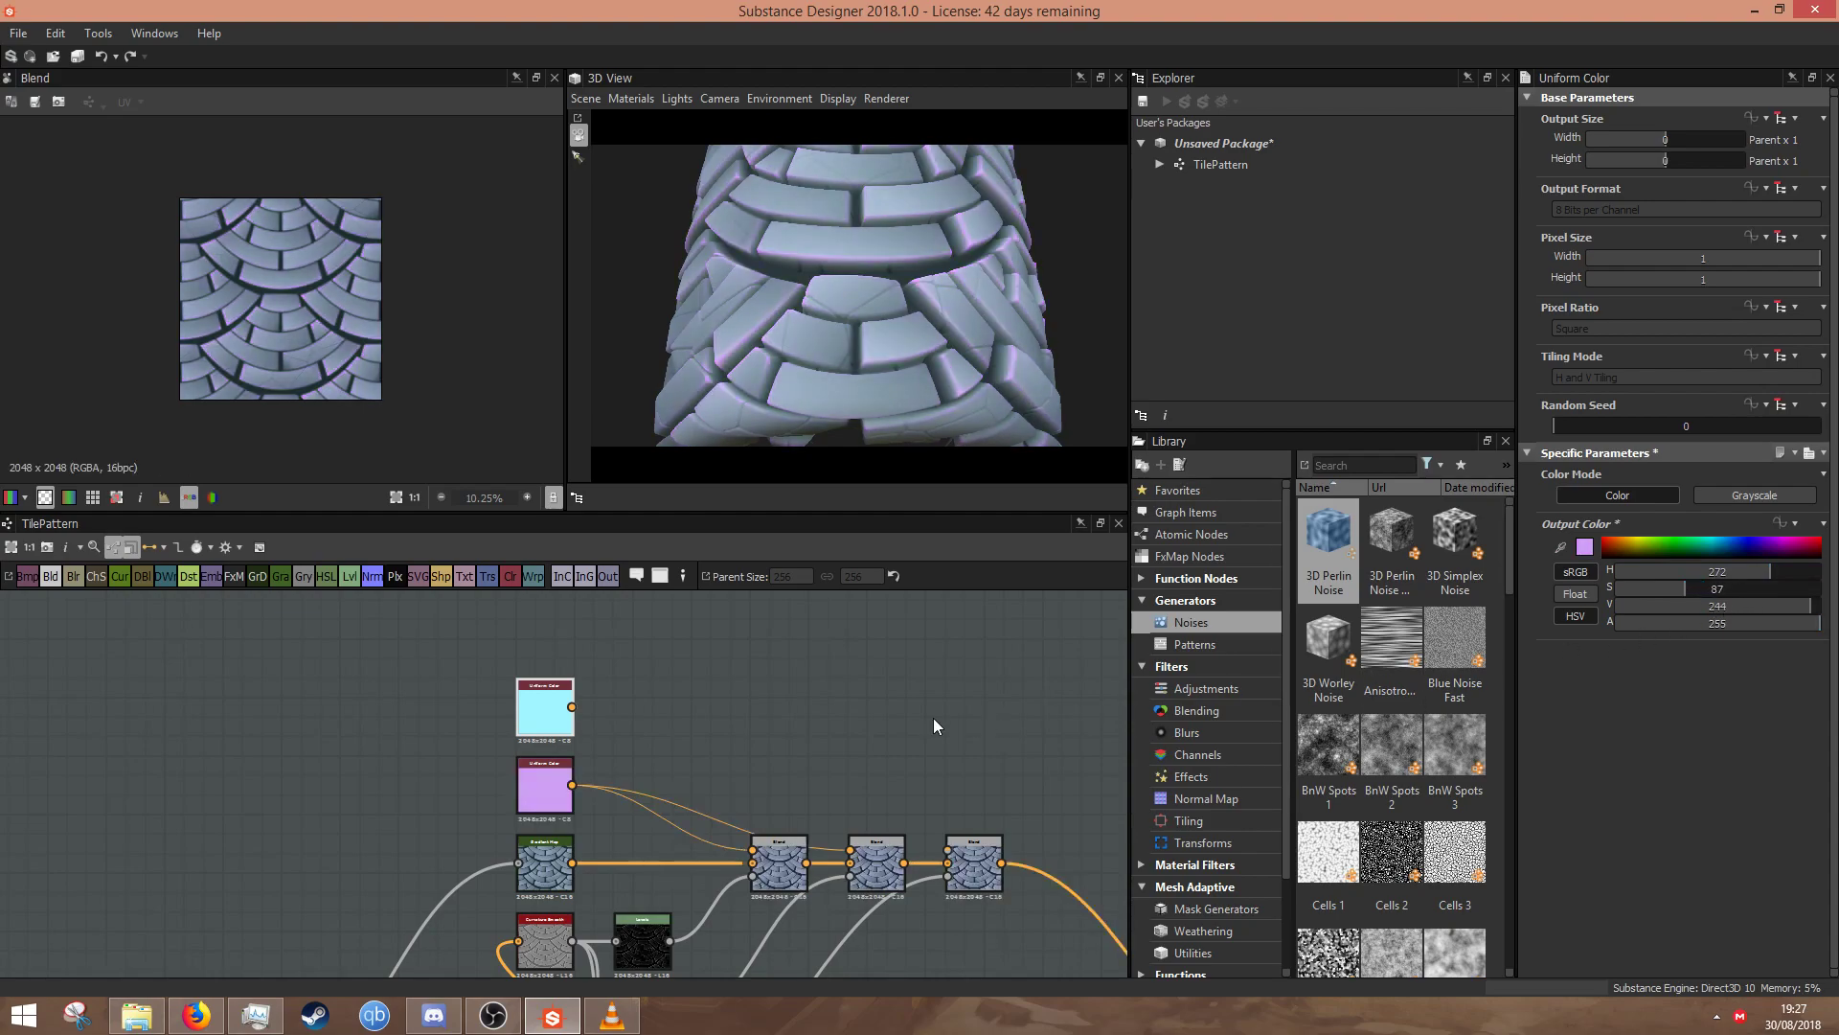
key("ctrl+z")
key("ctrl+z")
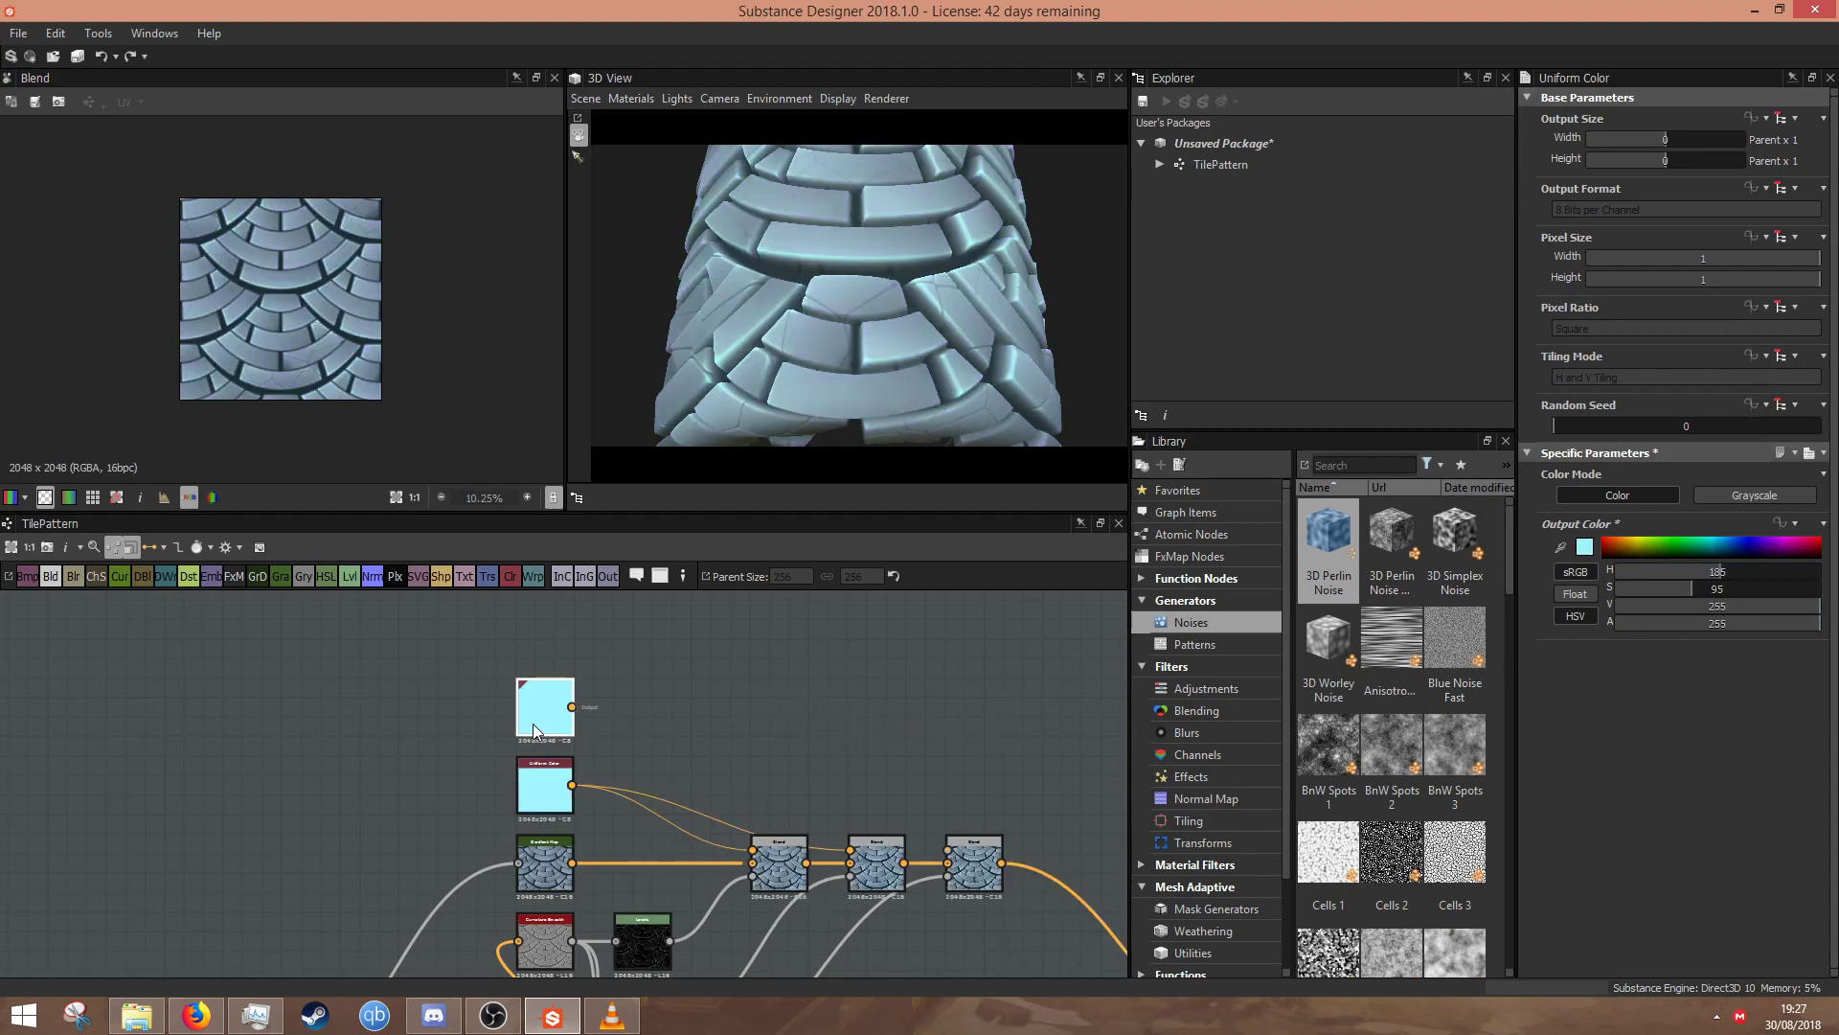
- Set the duplicated Uniform Color to dark purple (H 269, S 150, V 77) and connect it to the third Blend's foreground
double_click(535, 731)
left_click_drag(1750, 544, 1677, 610)
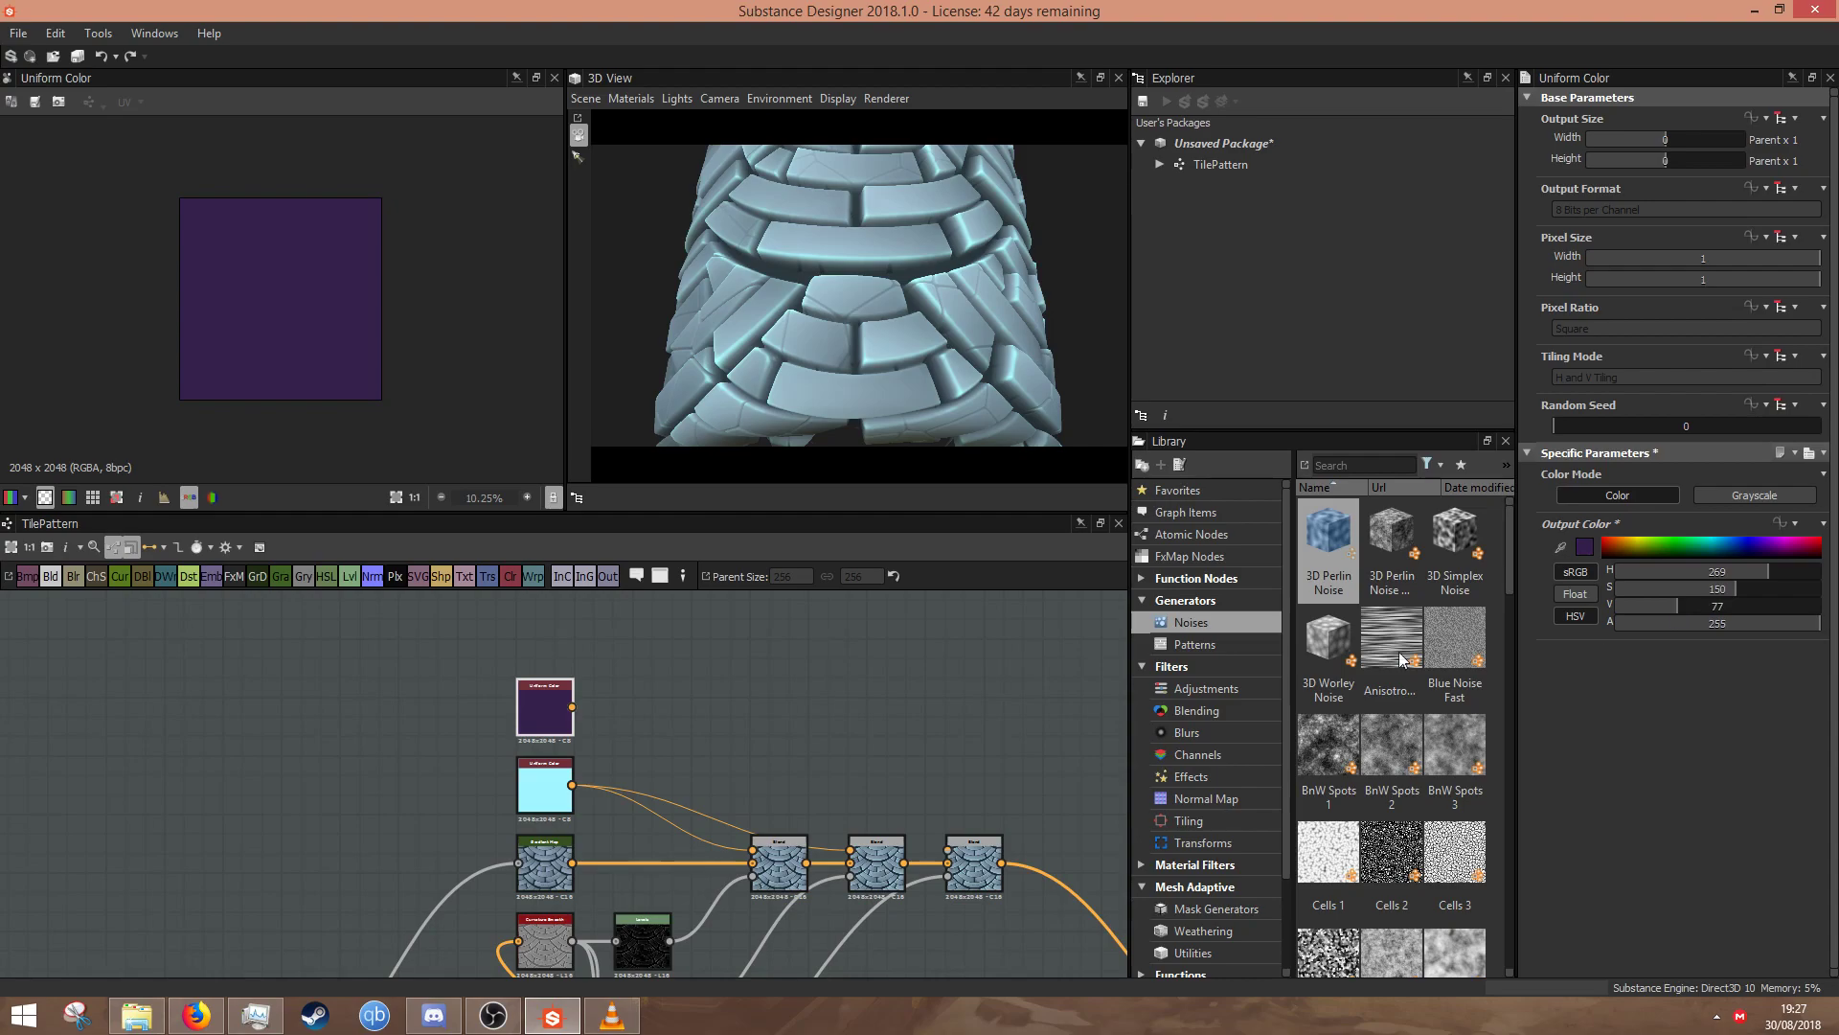
left_click_drag(911, 817, 947, 850)
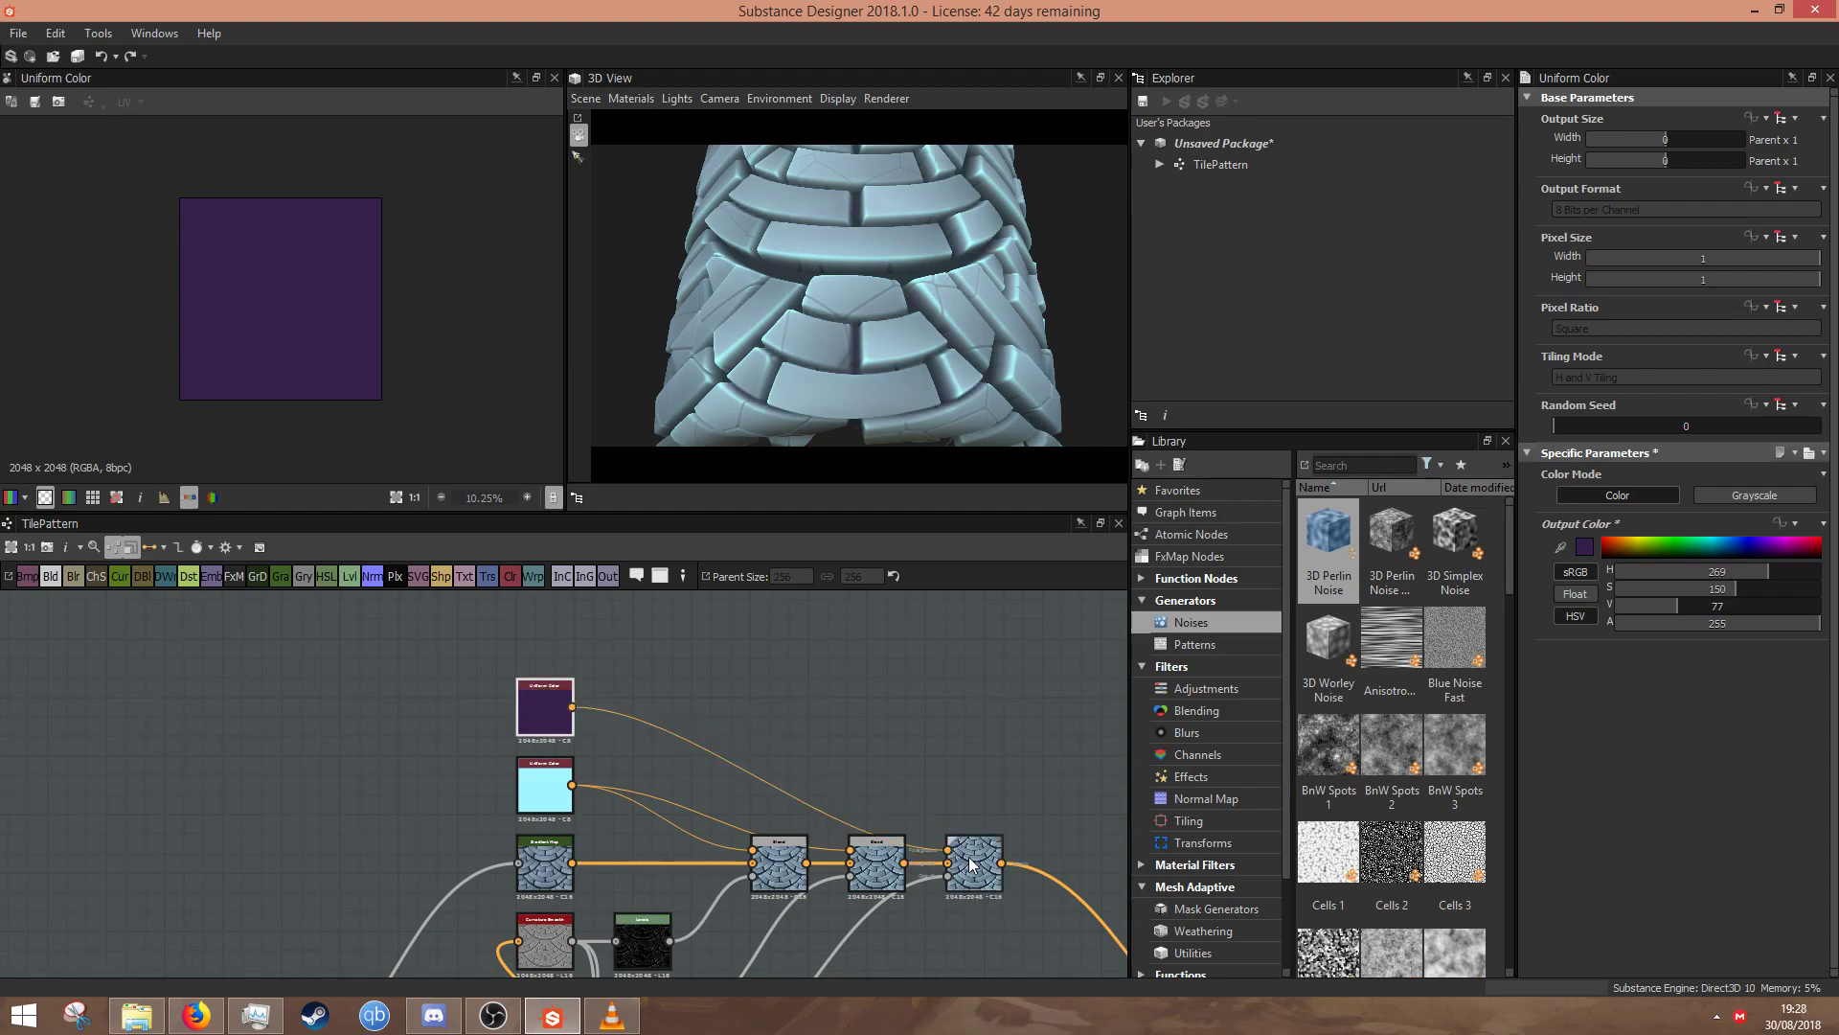
left_click(970, 843)
- Inspect the material in 3D from several angles and under different lighting, and examine the height Blend that subtracts the cracks
left_click_drag(790, 387, 963, 345)
scroll(836, 312, "down", 5)
scroll(841, 352, "up", 8)
right_click_drag(798, 321, 821, 459)
middle_click_drag(616, 714, 1027, 334)
scroll(487, 729, "up", 5)
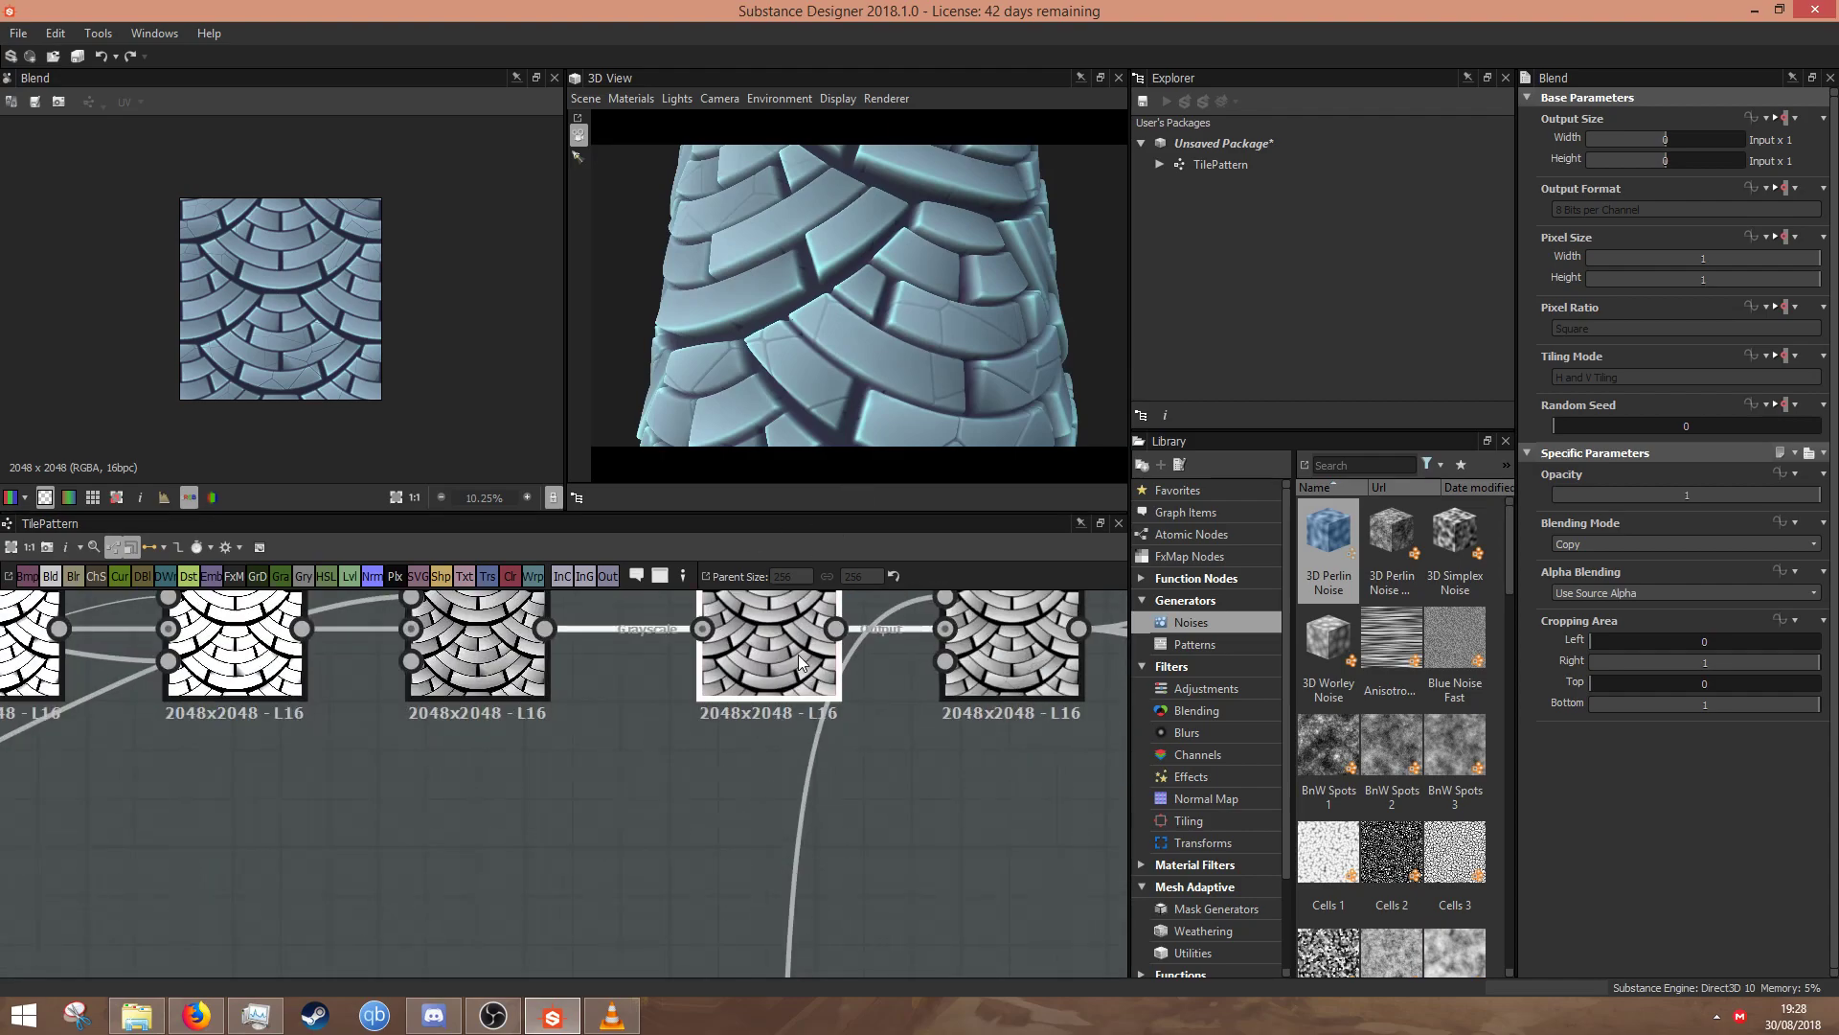
double_click(799, 661)
scroll(463, 421, "up", 5)
left_click(1017, 658)
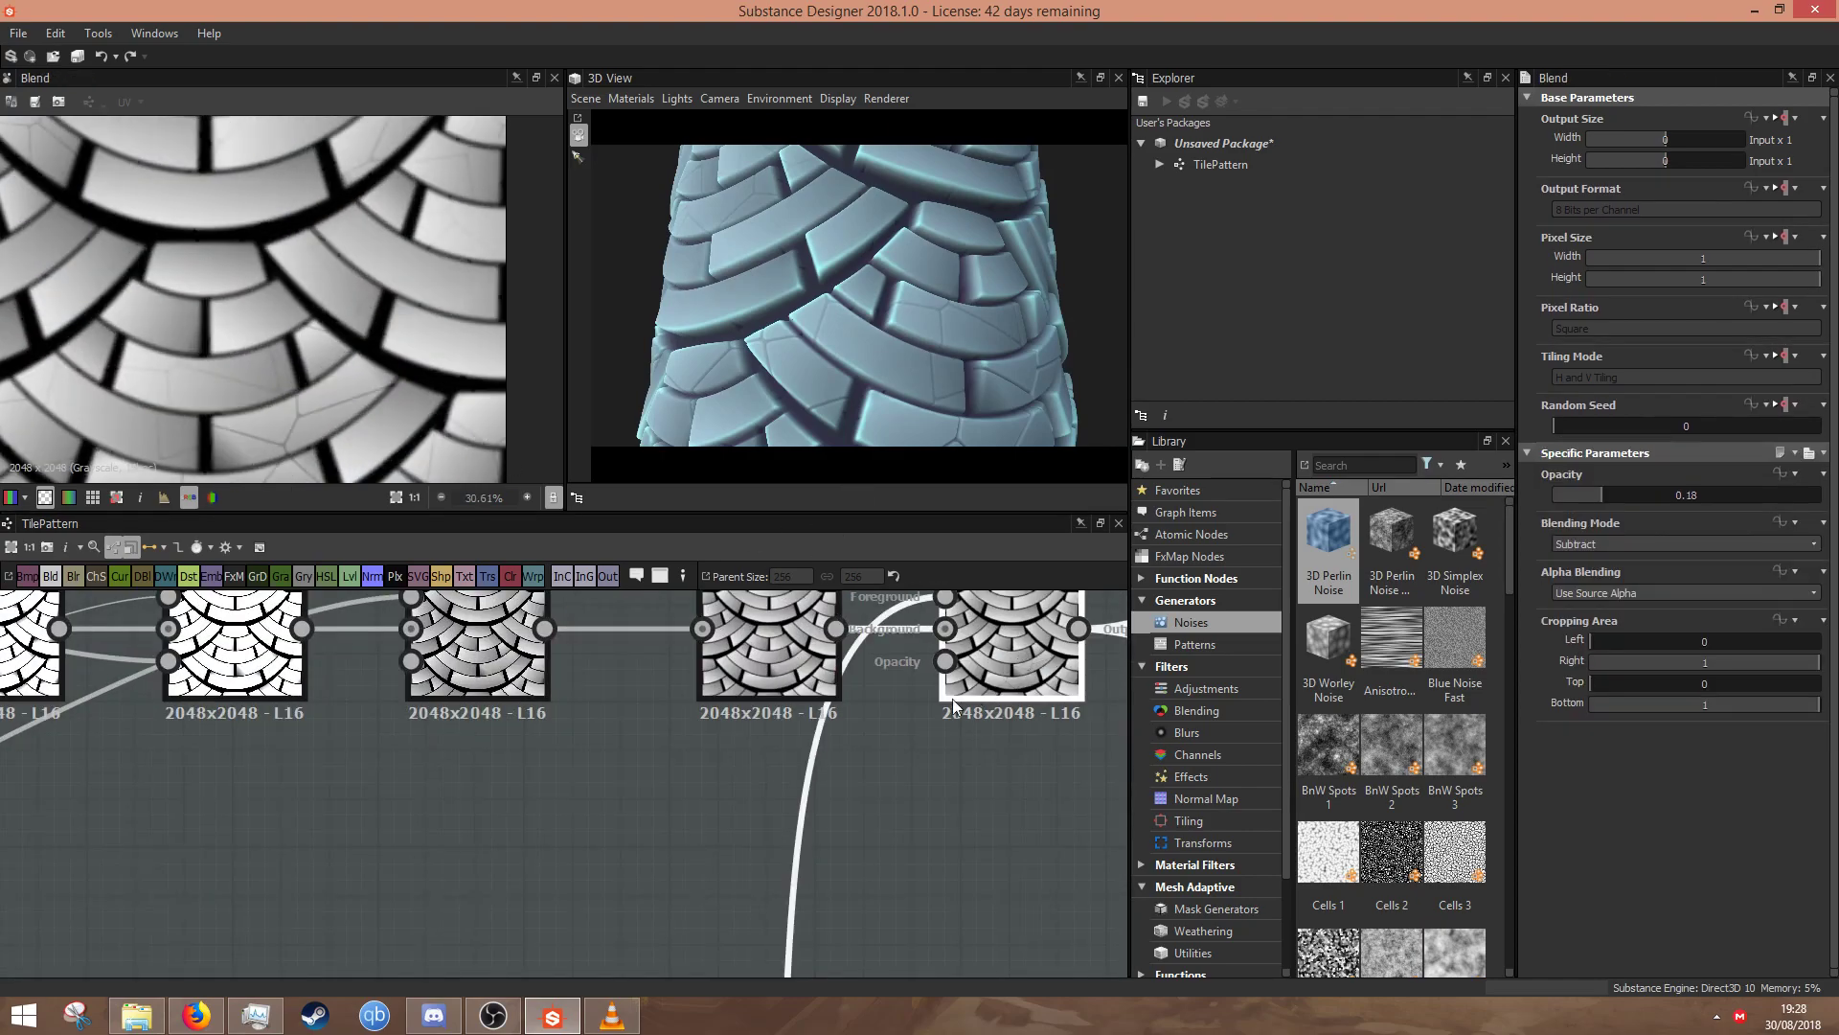
scroll(864, 740, "down", 5)
middle_click_drag(809, 904, 587, 854)
middle_click_drag(678, 678, 772, 799)
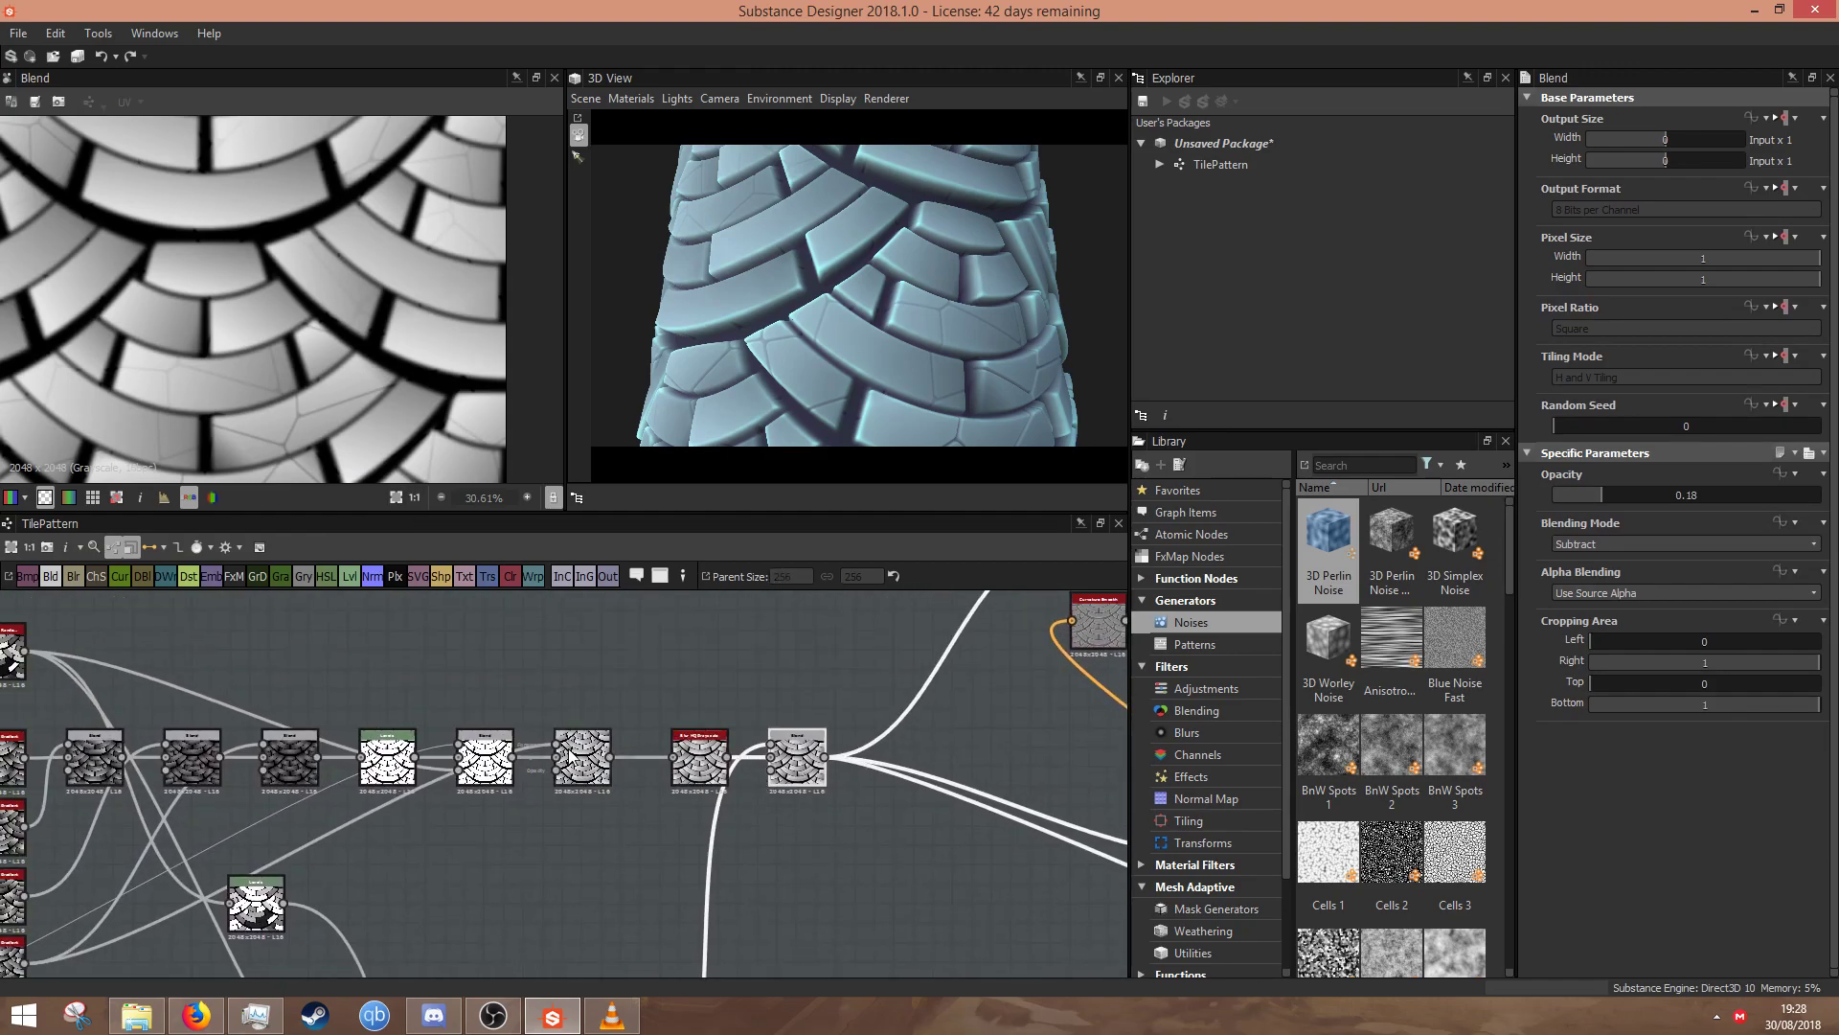
scroll(932, 791, "down", 4)
middle_click_drag(1028, 796, 541, 793)
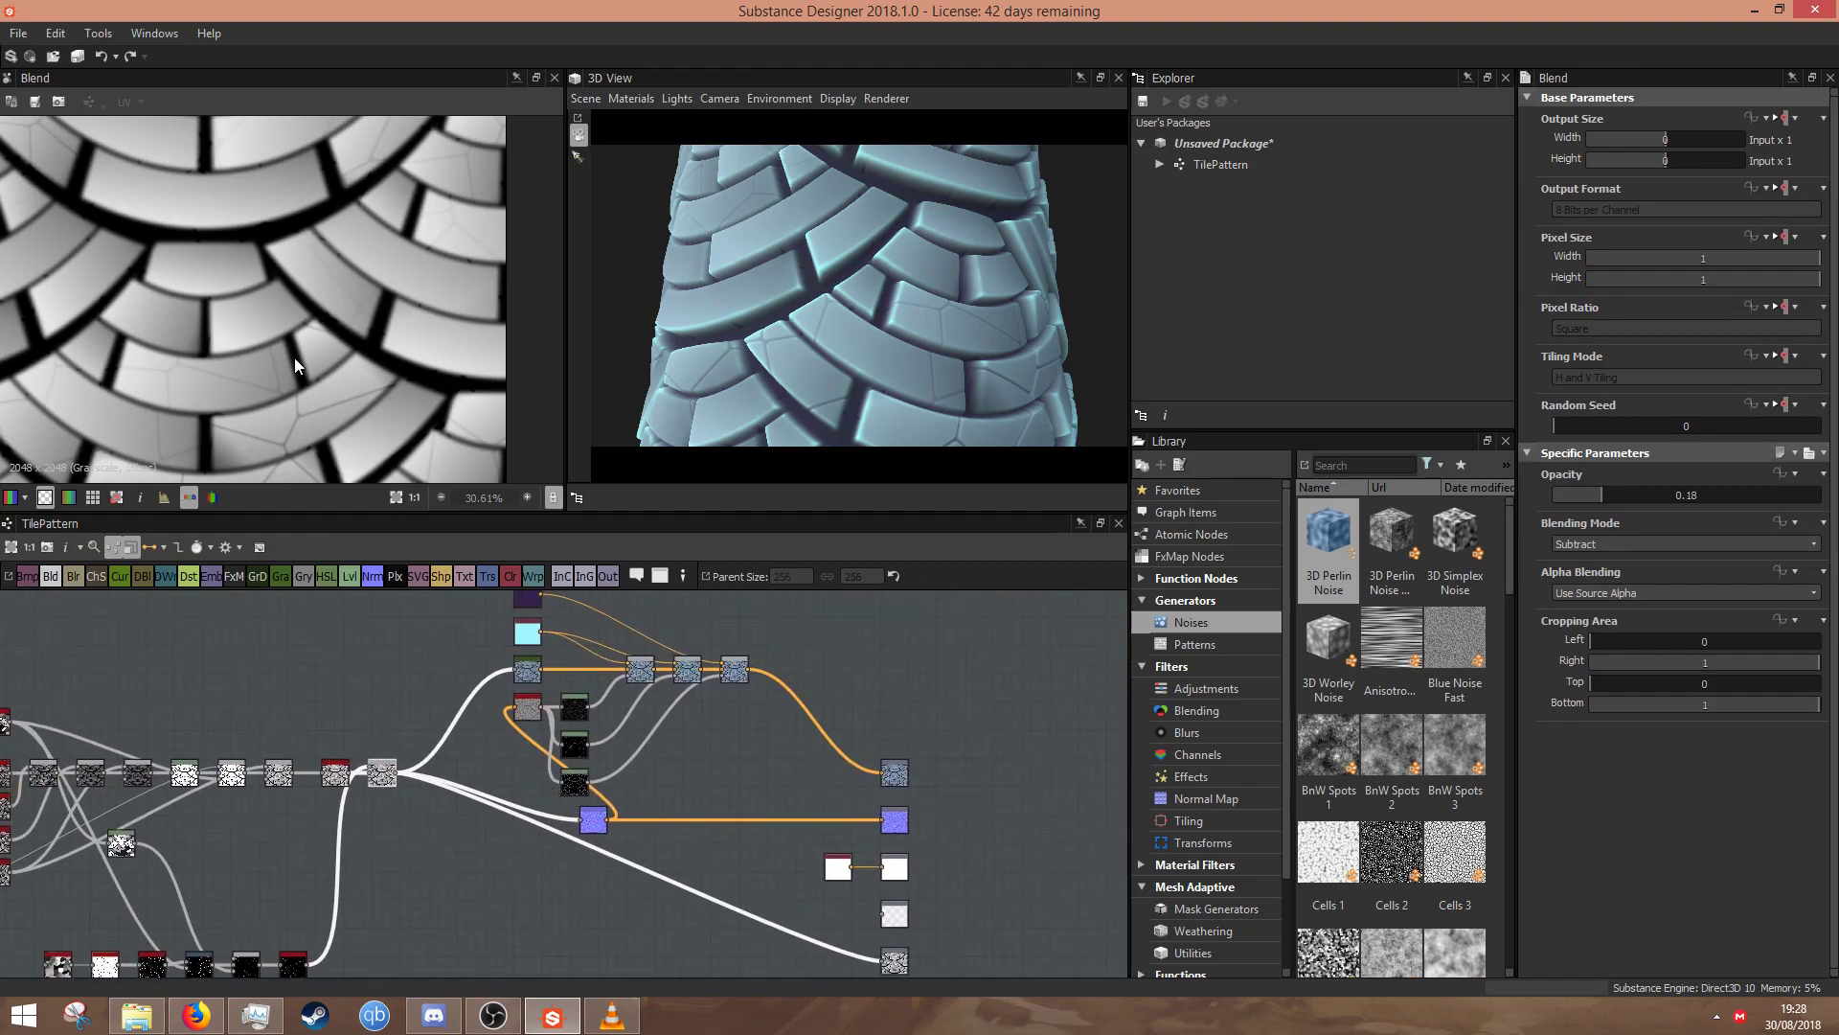
scroll(299, 380, "down", 3)
left_click_drag(868, 335, 906, 316)
scroll(743, 901, "up", 5)
- Move the white Uniform Color away from the roughness output and add a Blend node just below it
middle_click_drag(550, 834, 751, 743)
scroll(896, 746, "down", 4)
middle_click_drag(1009, 736, 889, 774)
left_click_drag(939, 784, 792, 772)
scroll(841, 813, "up", 2)
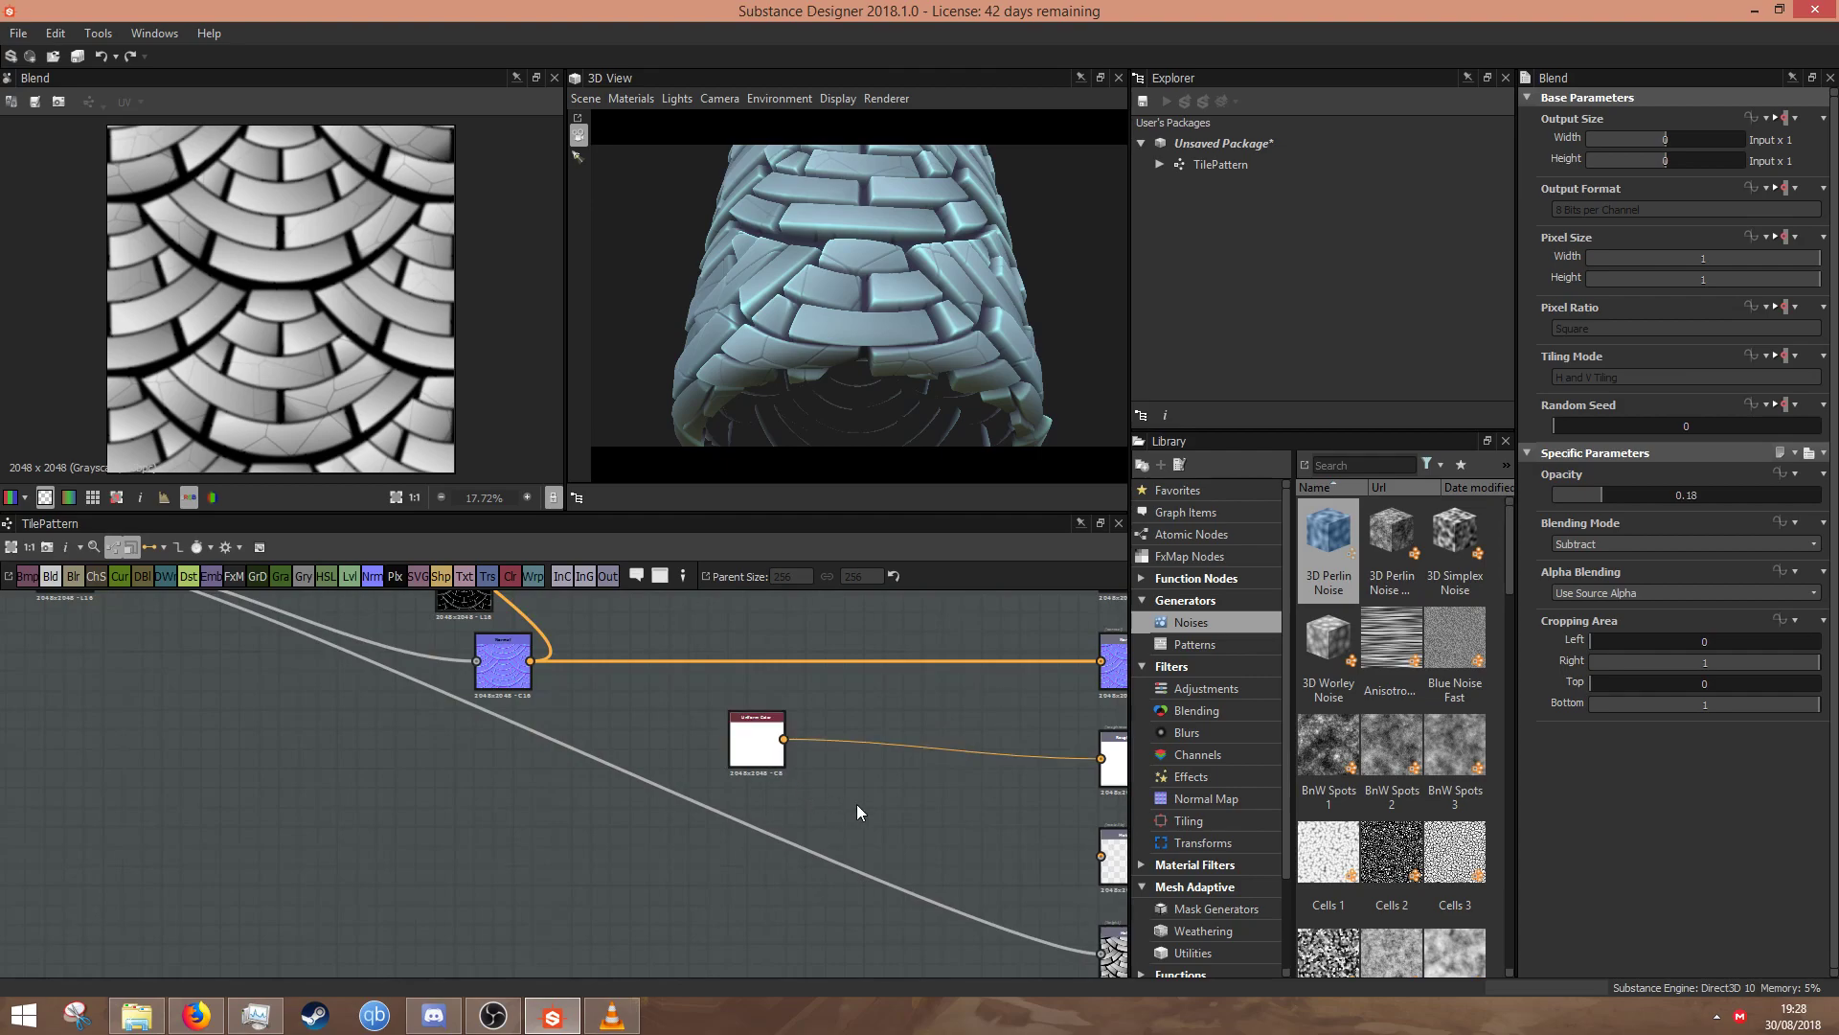
key("space")
type("b")
left_click(934, 423)
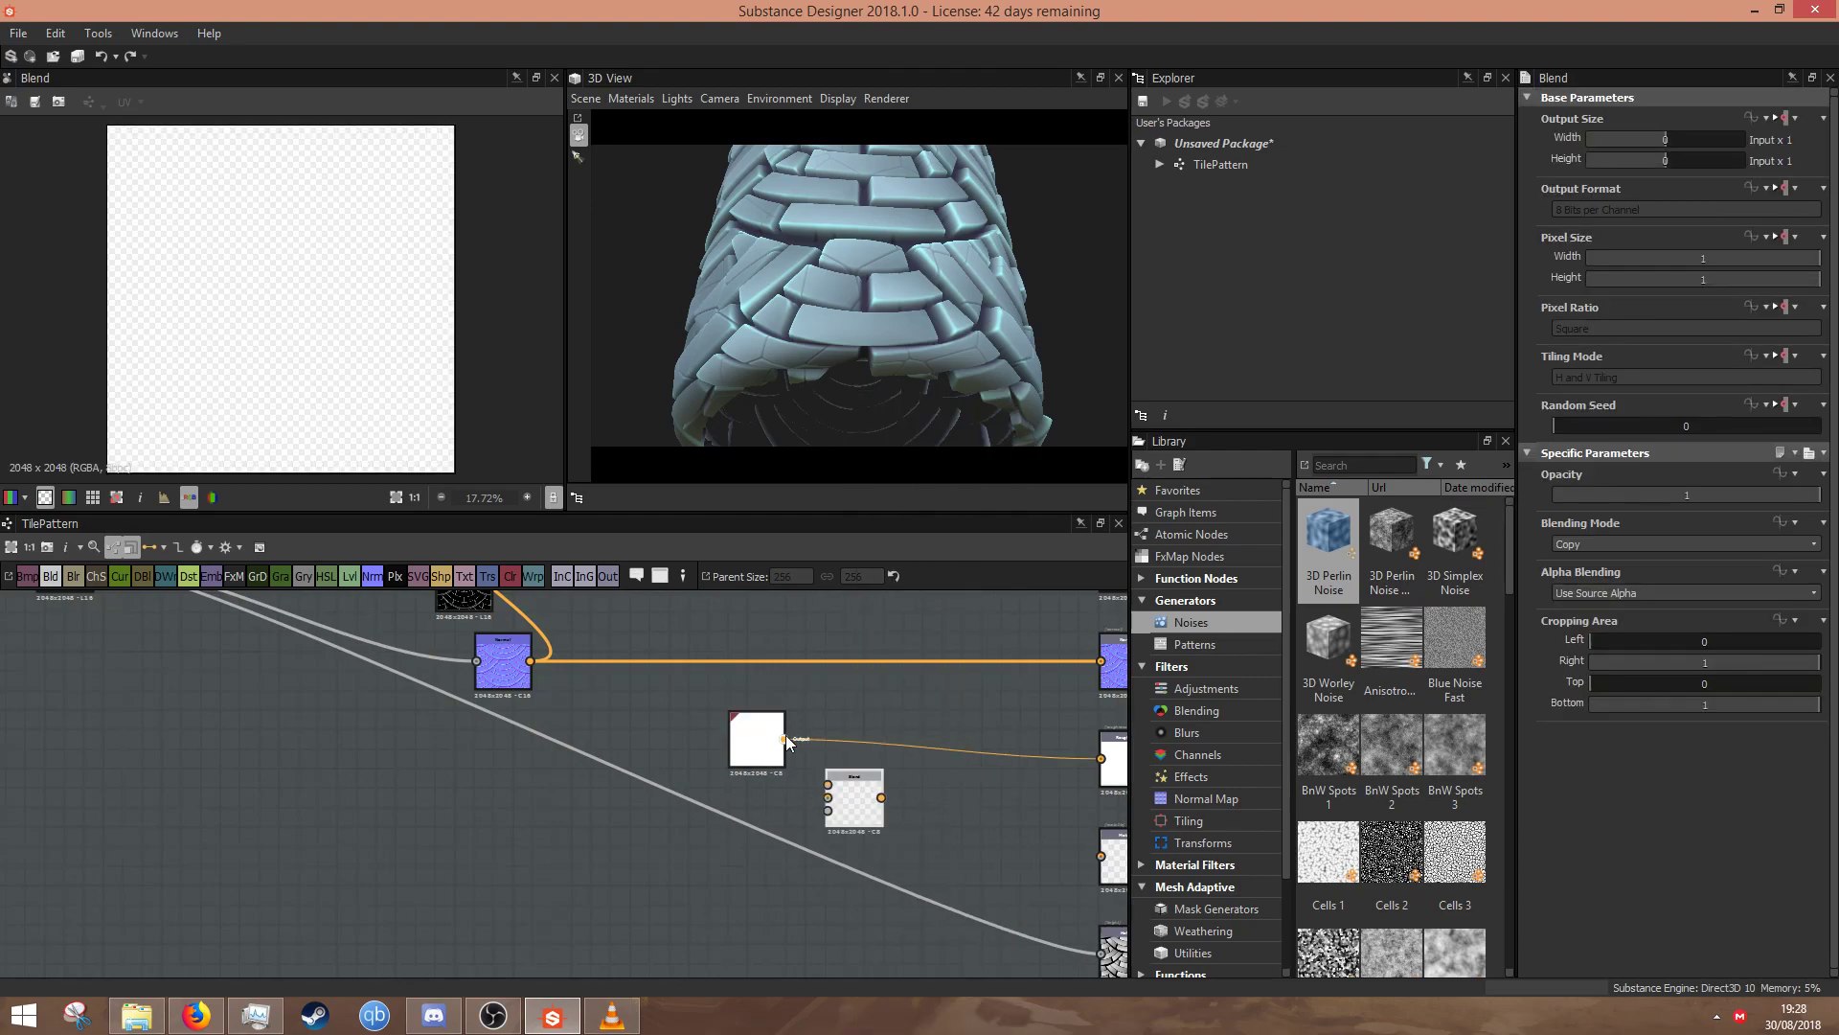
- Connect the white Uniform Color to the new Blend's foreground and the final height Blend to its background, spacing the nodes apart
scroll(829, 785, "down", 3)
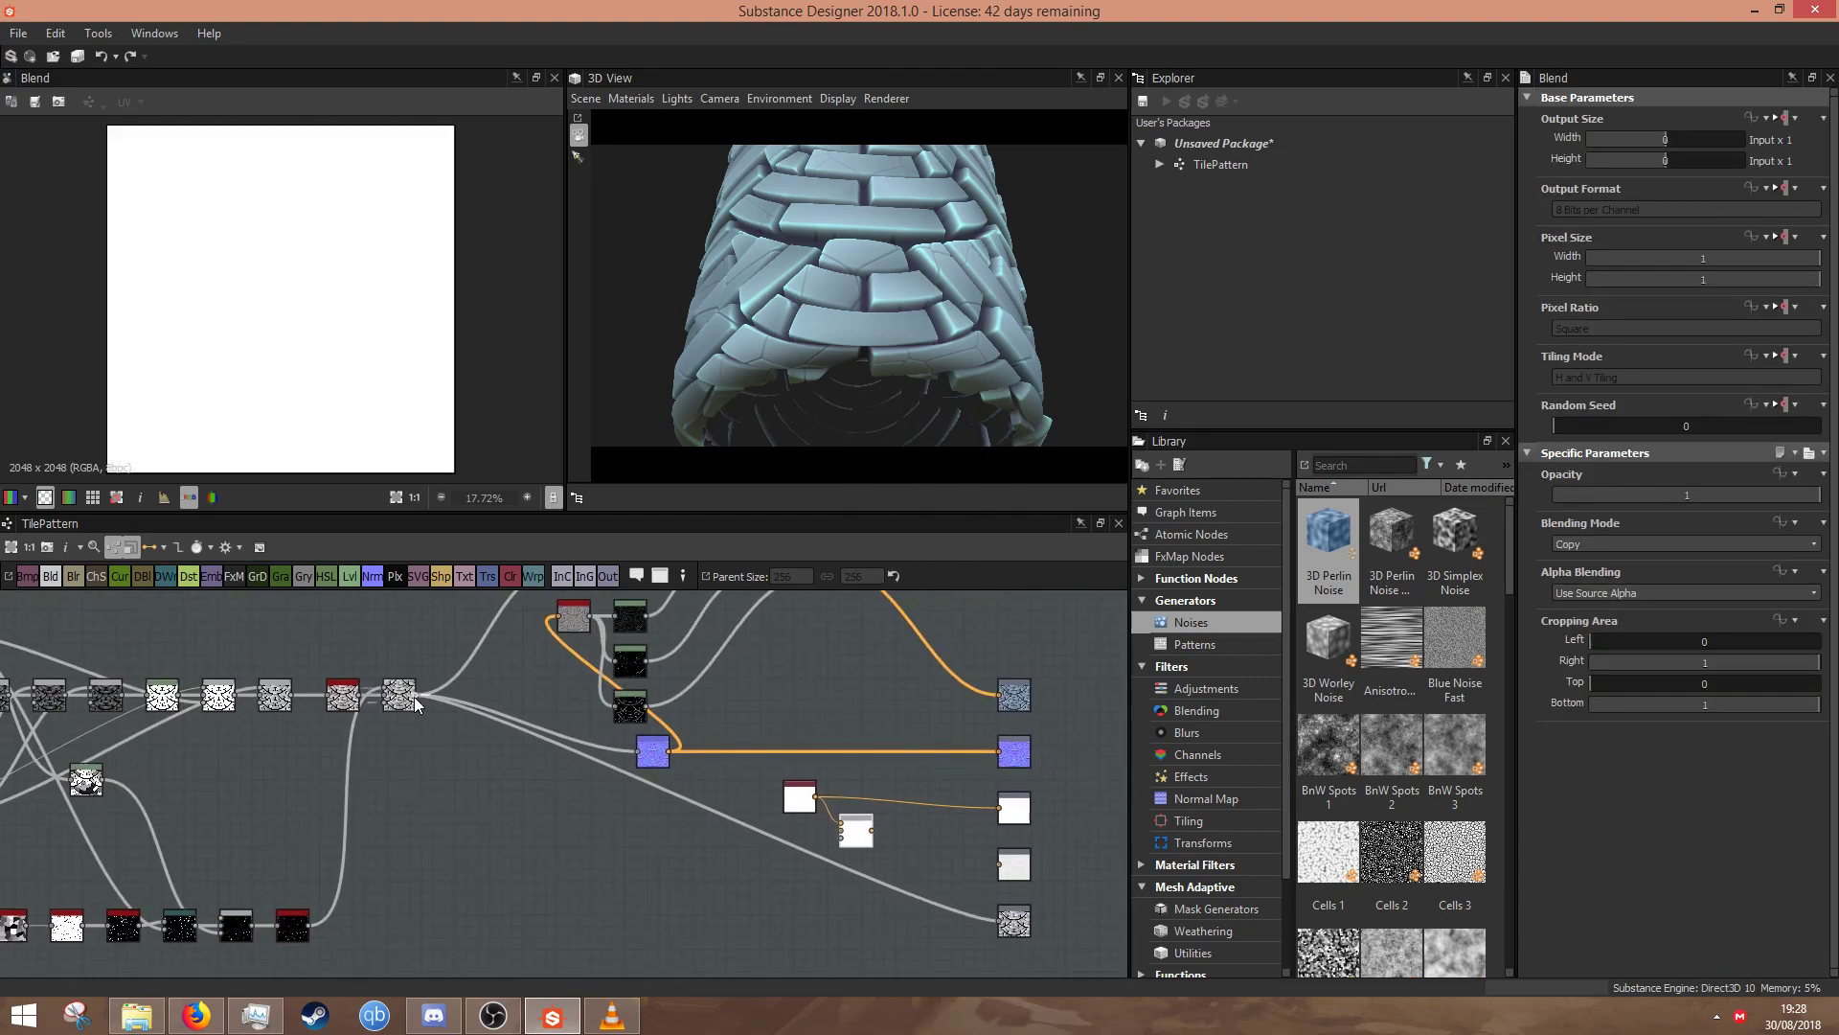
left_click_drag(819, 848, 842, 831)
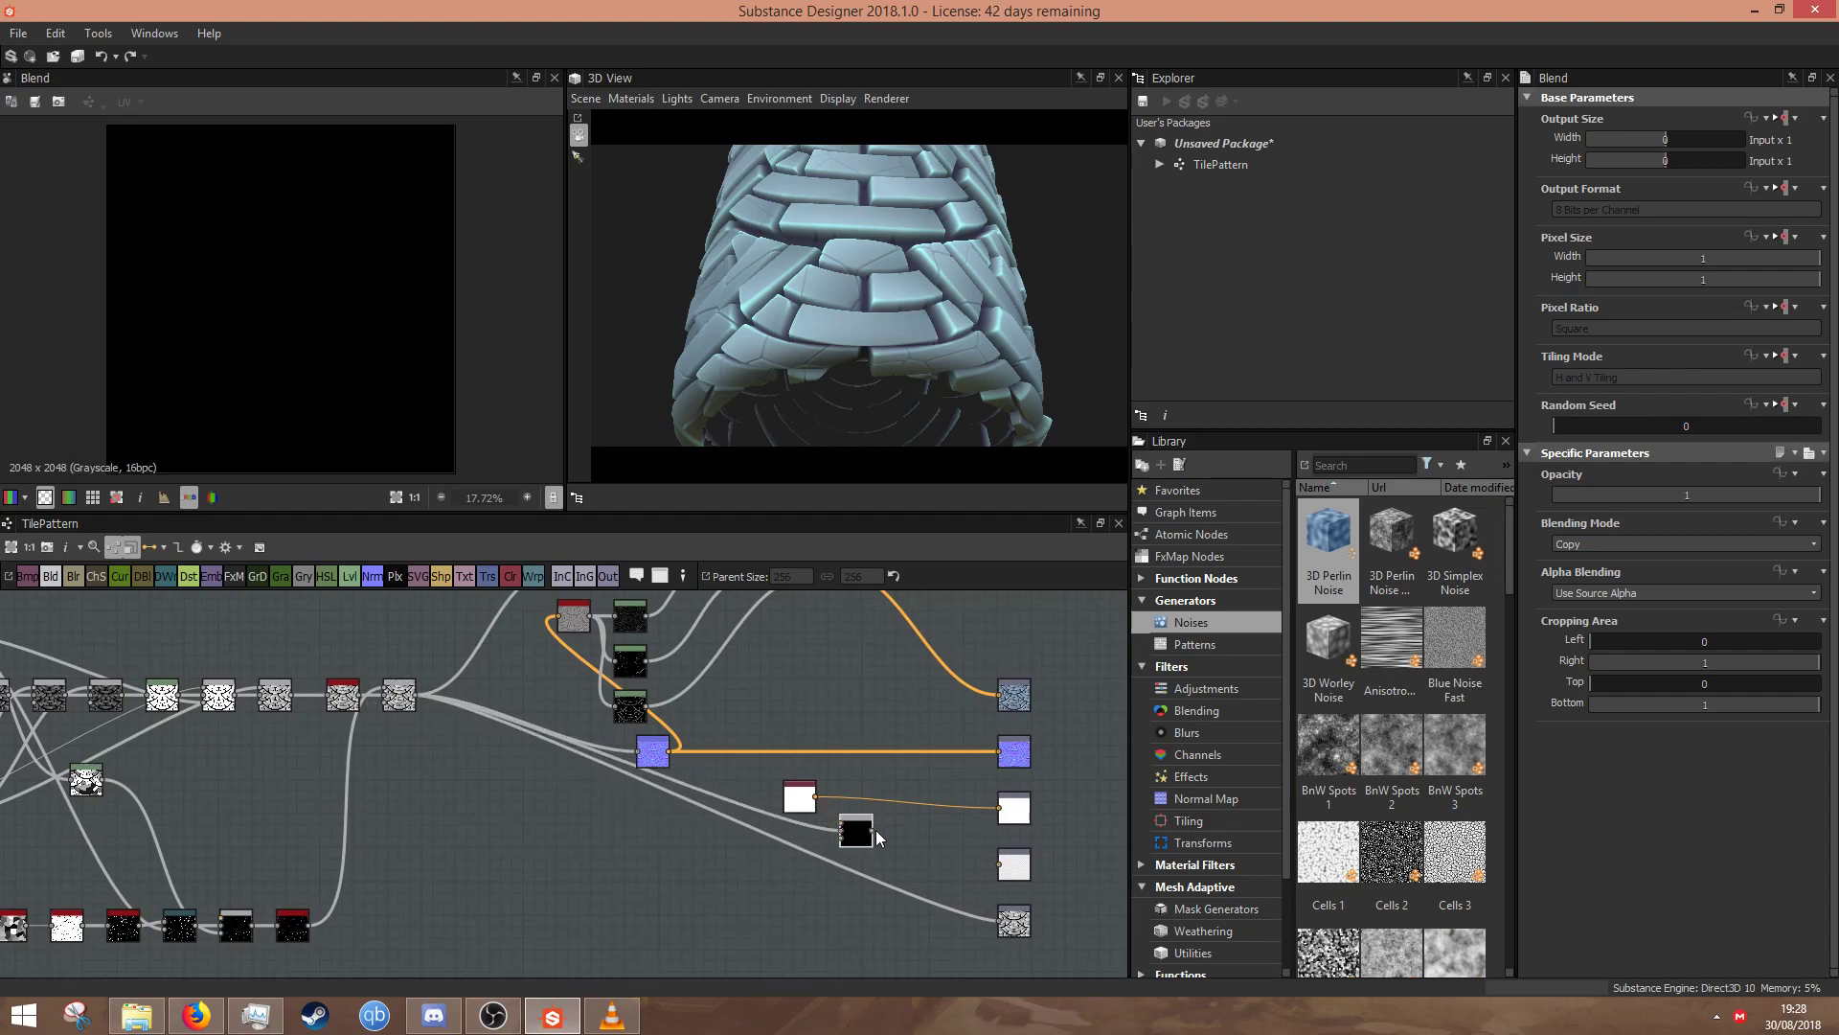
scroll(796, 818, "up", 3)
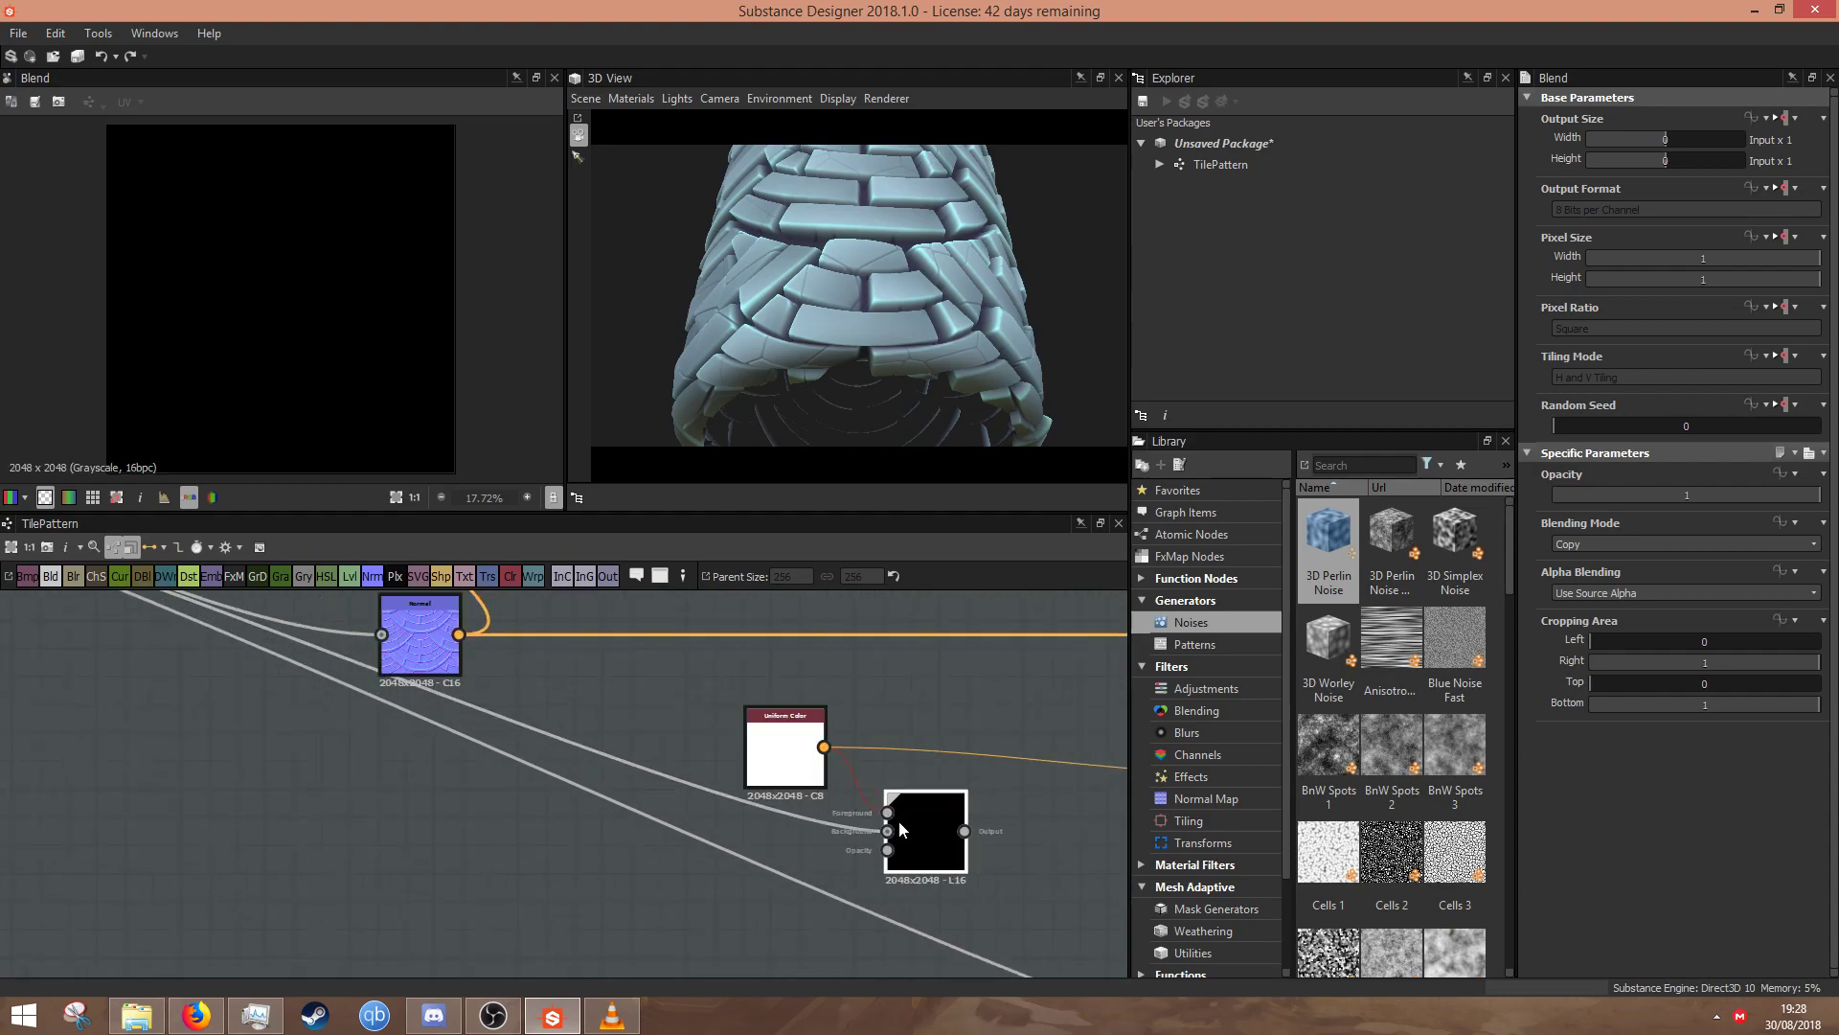
left_click_drag(820, 778, 735, 752)
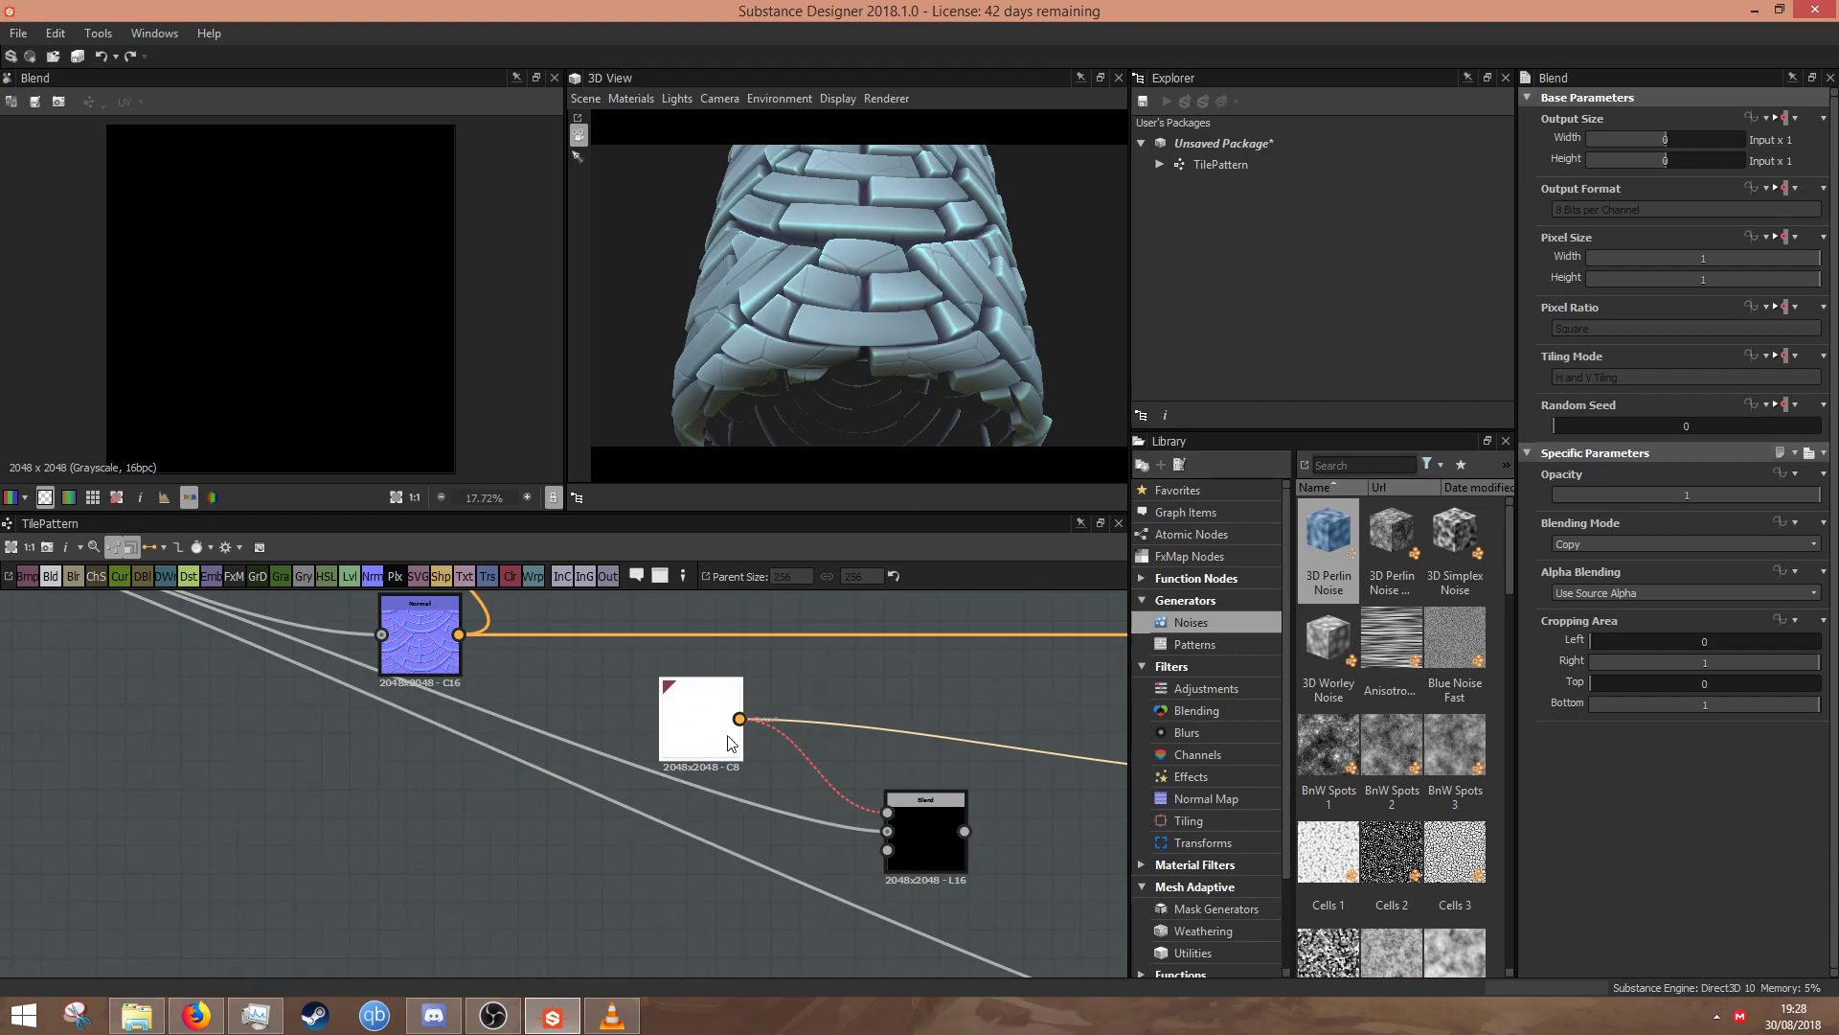
- Insert a Grayscale Conversion between the white Uniform Color and the Blend's foreground, and dock it to the Blend
scroll(715, 709, "down", 2)
middle_click_drag(860, 843, 1092, 961)
middle_click_drag(1008, 865, 767, 797)
left_click_drag(793, 805, 778, 807)
type("gra")
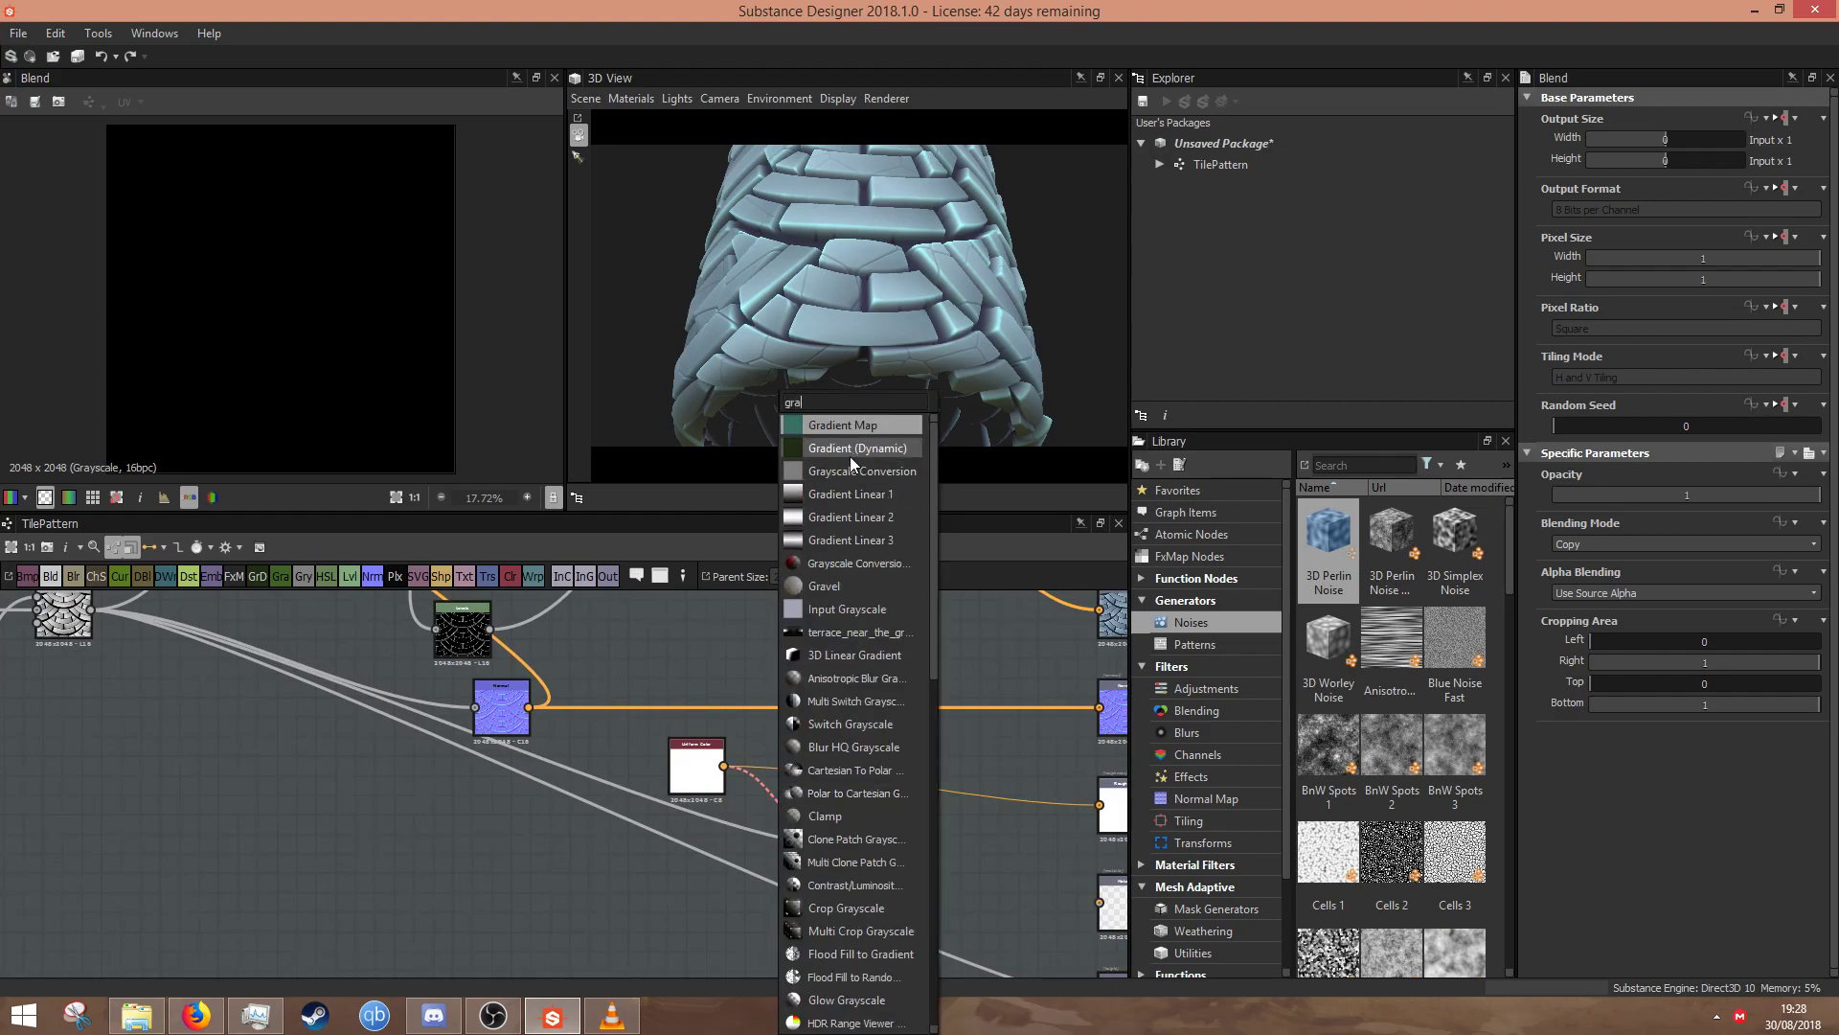
left_click(860, 471)
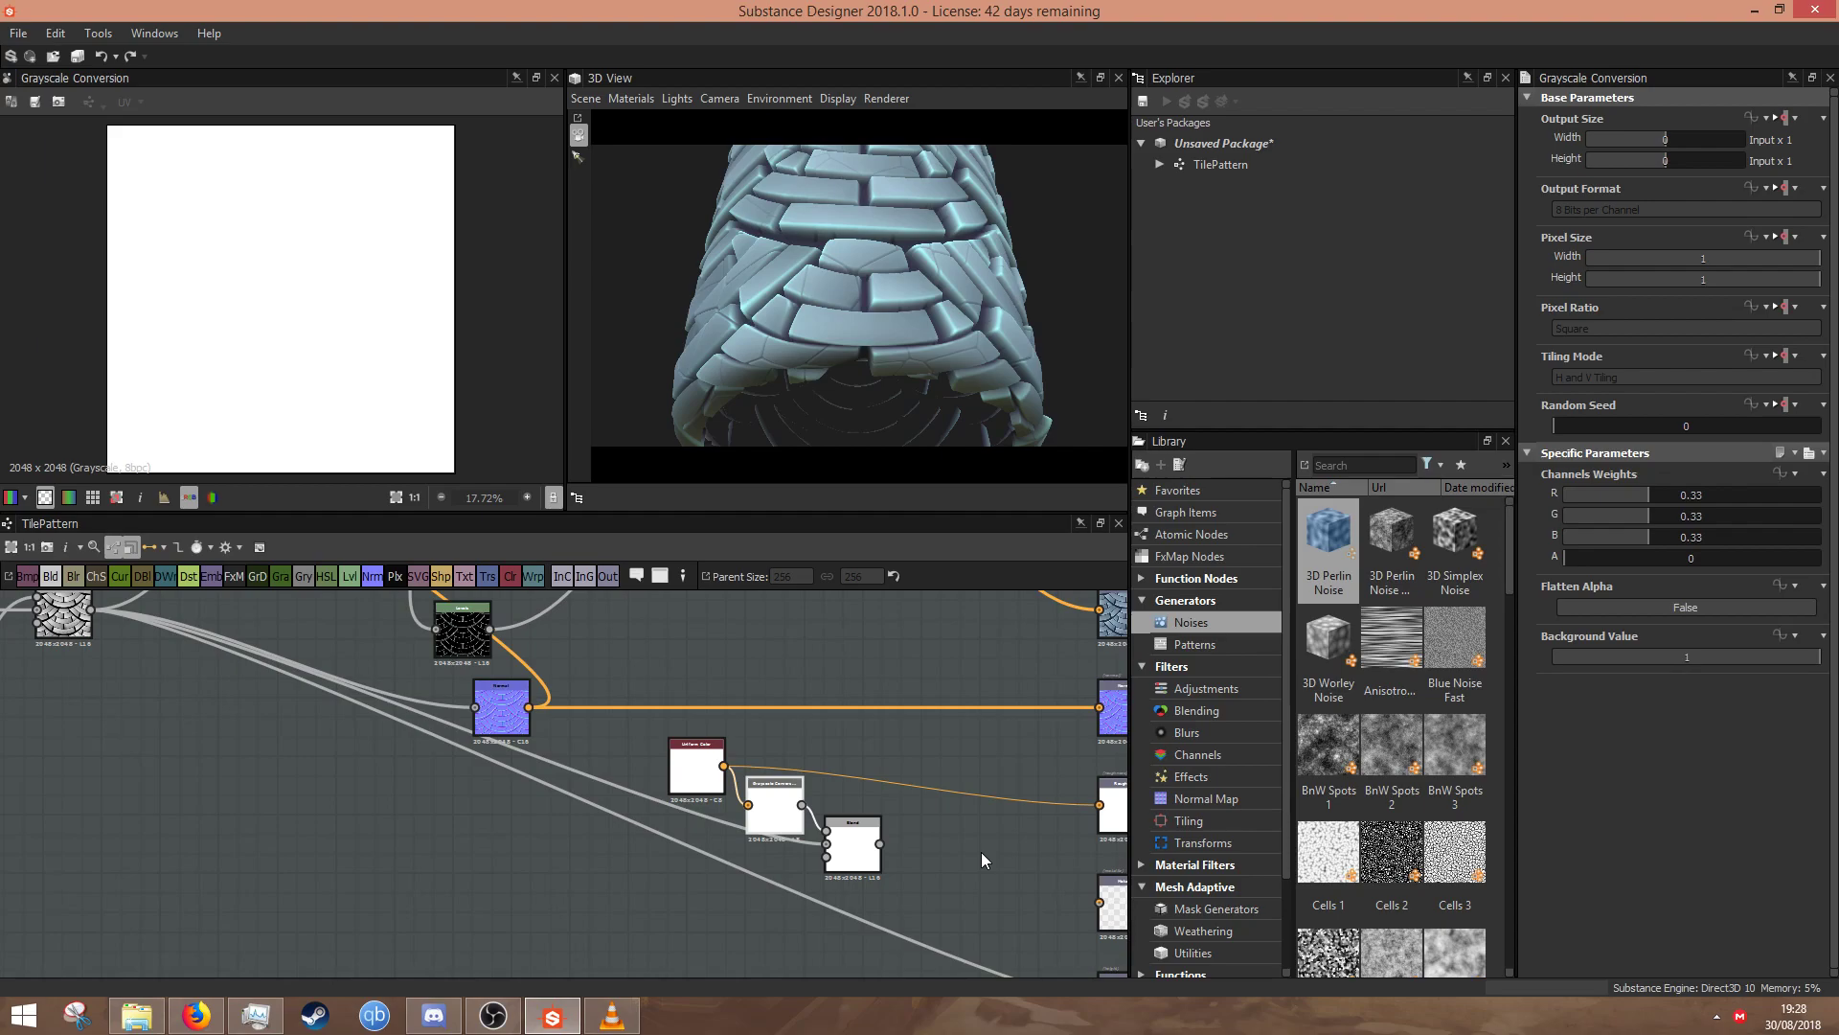
key("d")
- Set the Blend's opacity to 0.74, connect it to the roughness output and check the material in 3D
left_click(857, 859)
mouse_move(1748, 492)
left_mouse_down()
mouse_move(1732, 492)
mouse_move(1751, 492)
left_mouse_up()
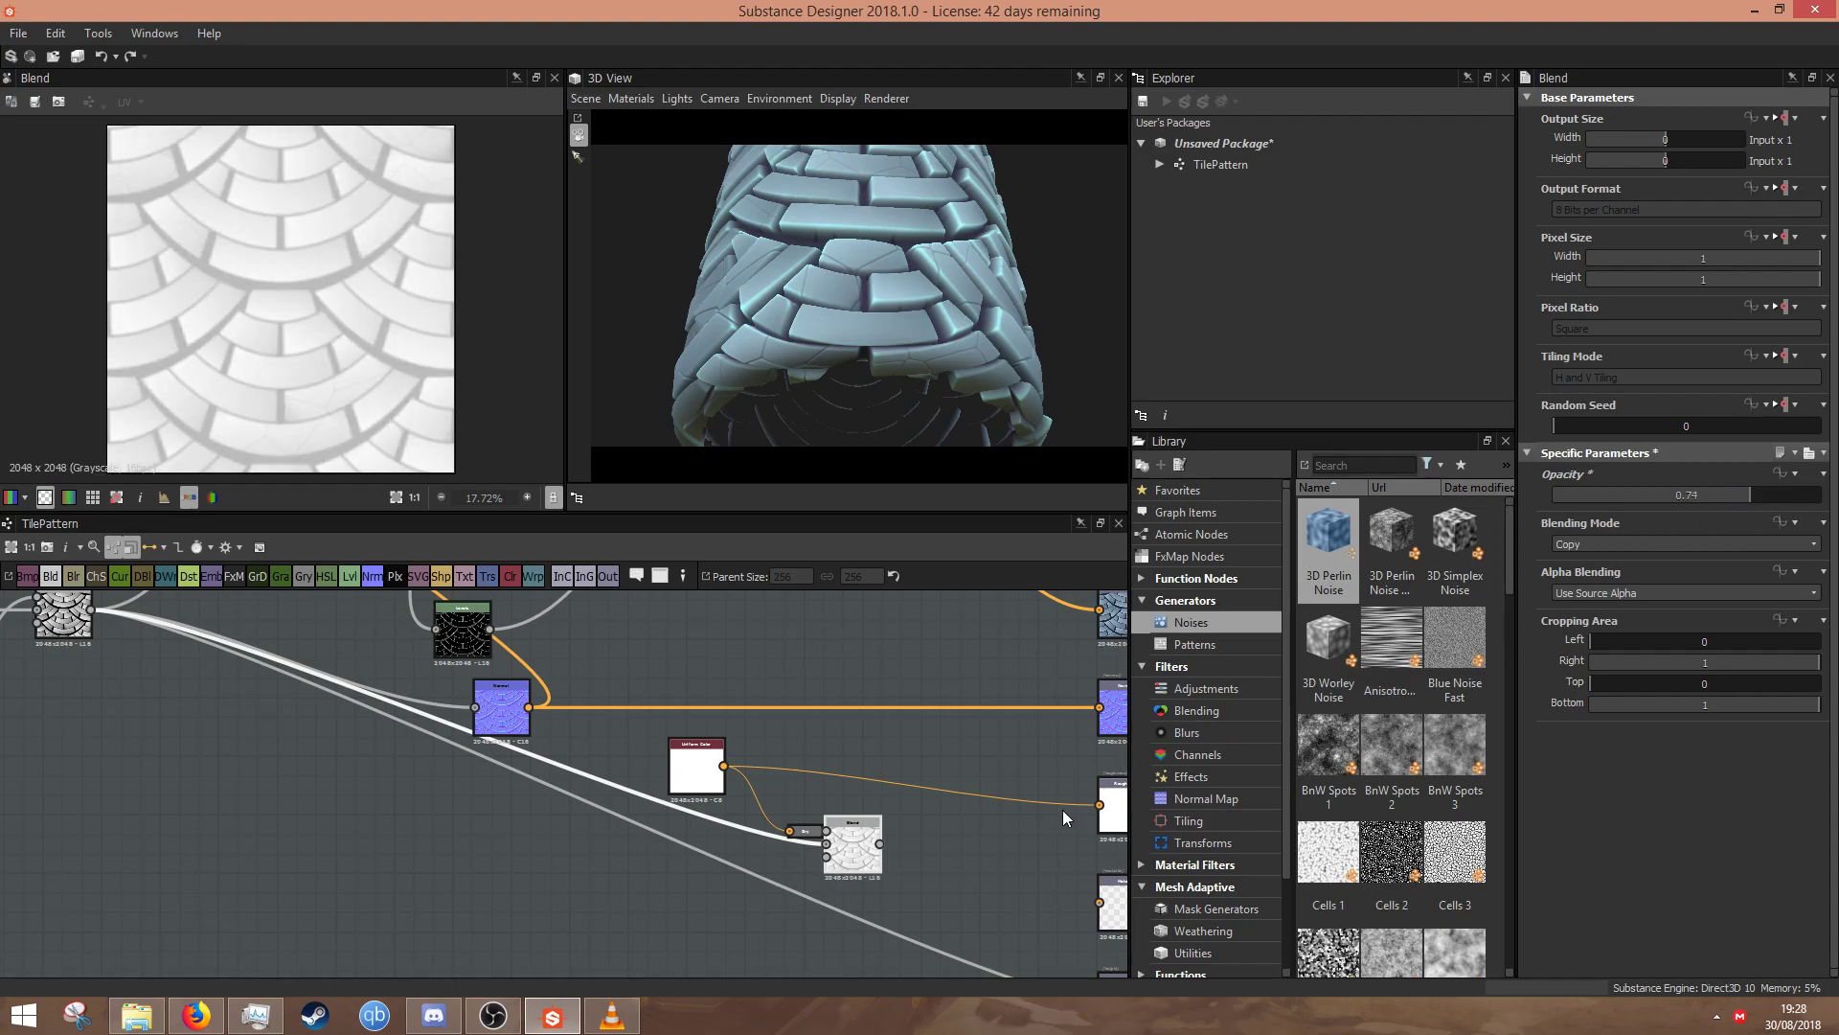
left_click_drag(887, 843, 1119, 819)
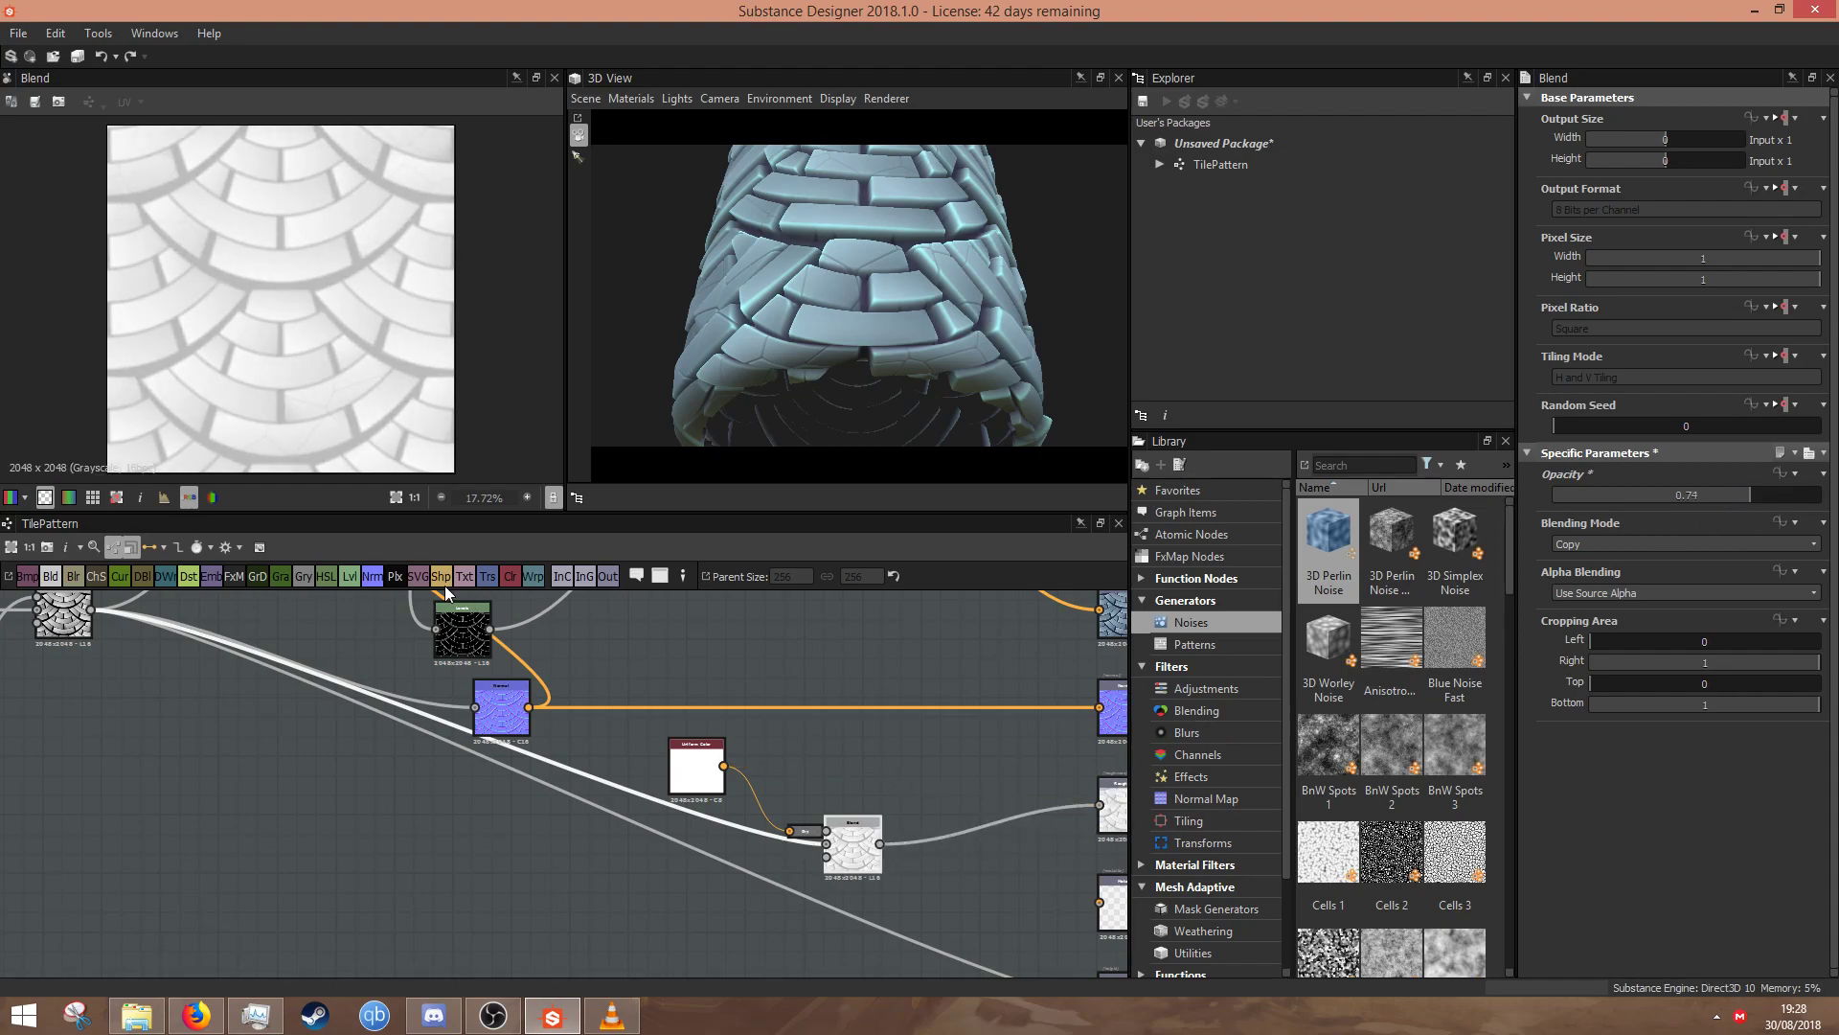
left_click_drag(887, 320, 953, 375)
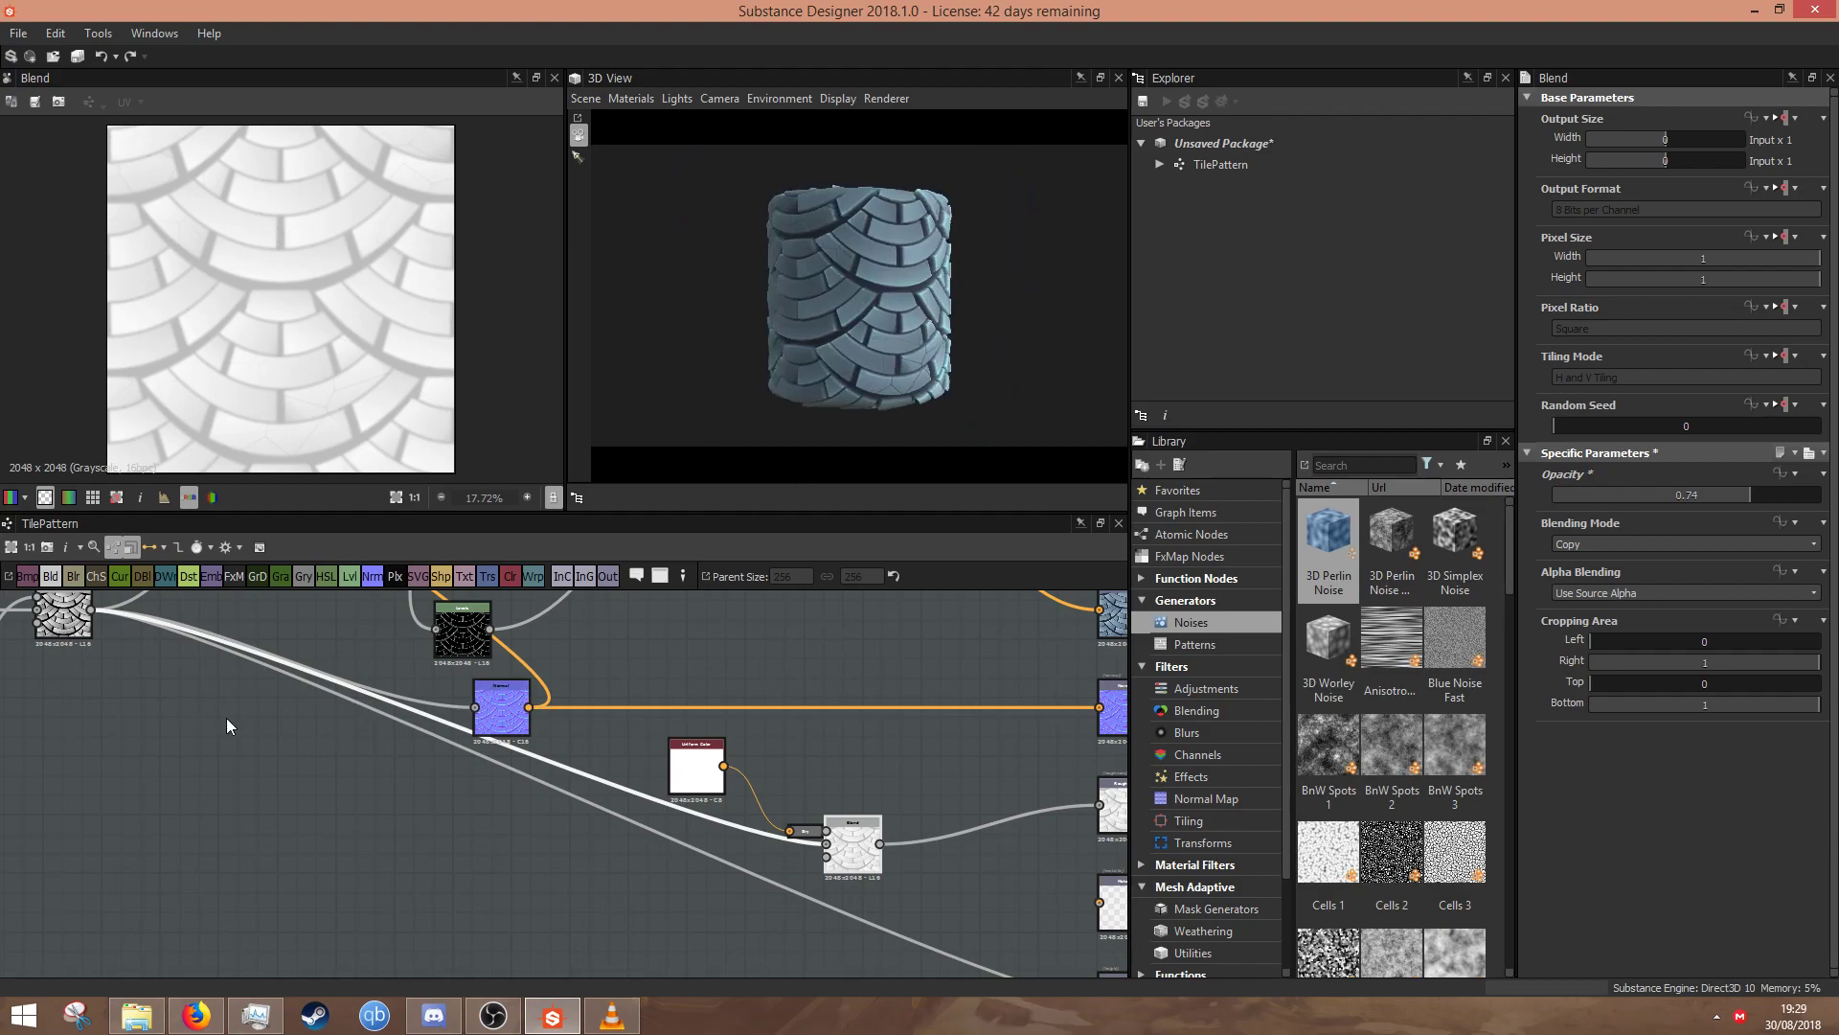
- Insert a Warp node between the cracks' Edge Detect and Invert Grayscale, making room for it in the chain
middle_click_drag(234, 721, 893, 752)
scroll(542, 766, "down", 5)
middle_click_drag(543, 767, 670, 636)
scroll(545, 751, "up", 4)
scroll(545, 757, "up", 4)
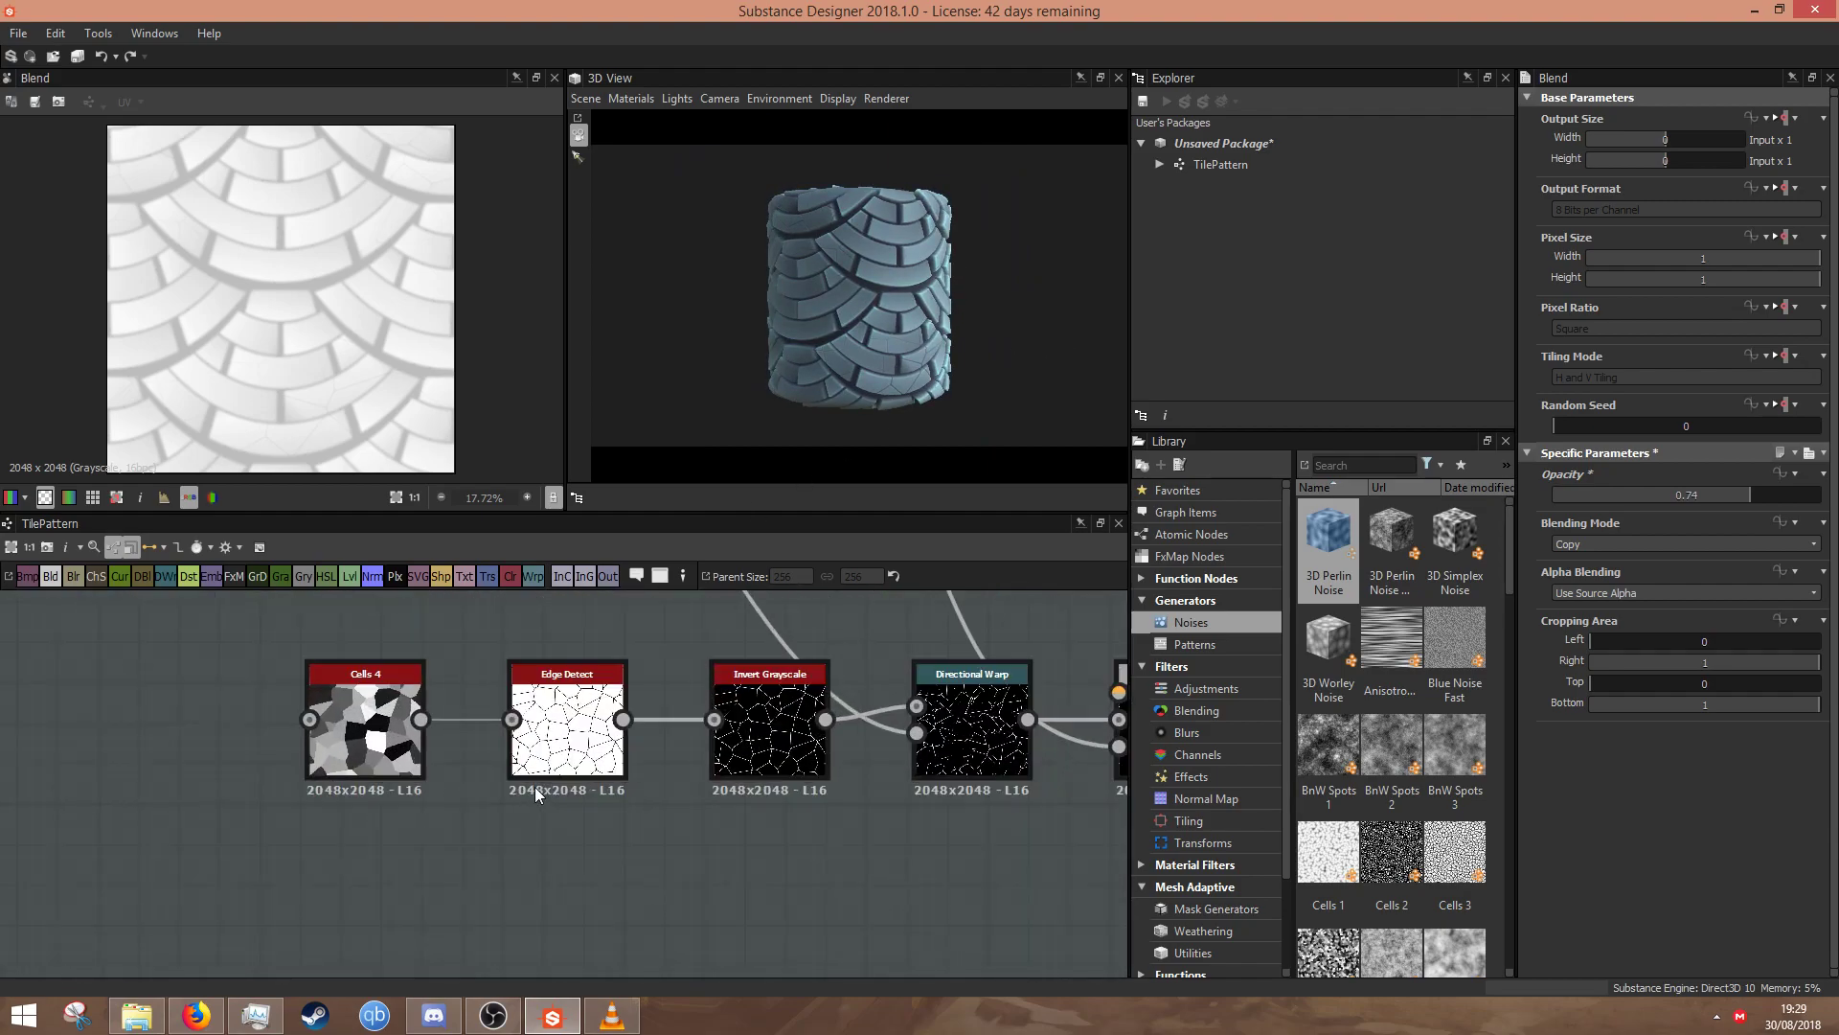
left_click_drag(556, 747, 239, 749)
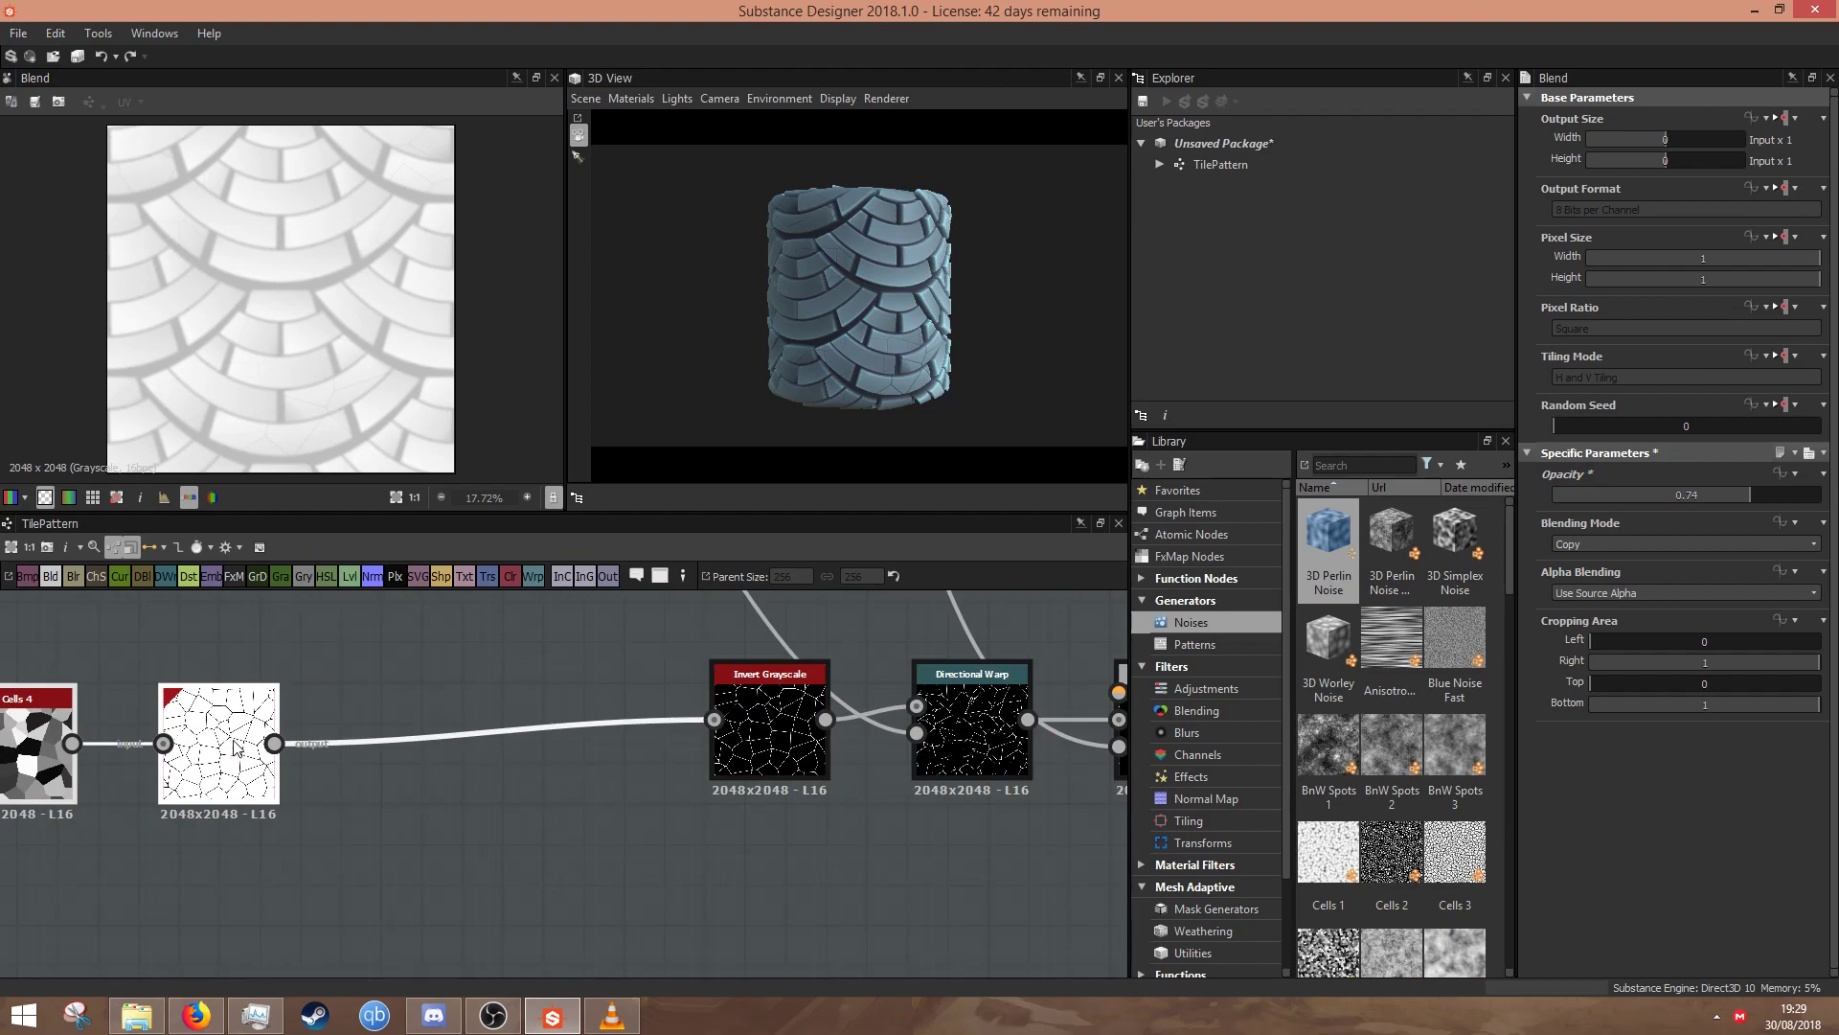
key("space")
type("wa")
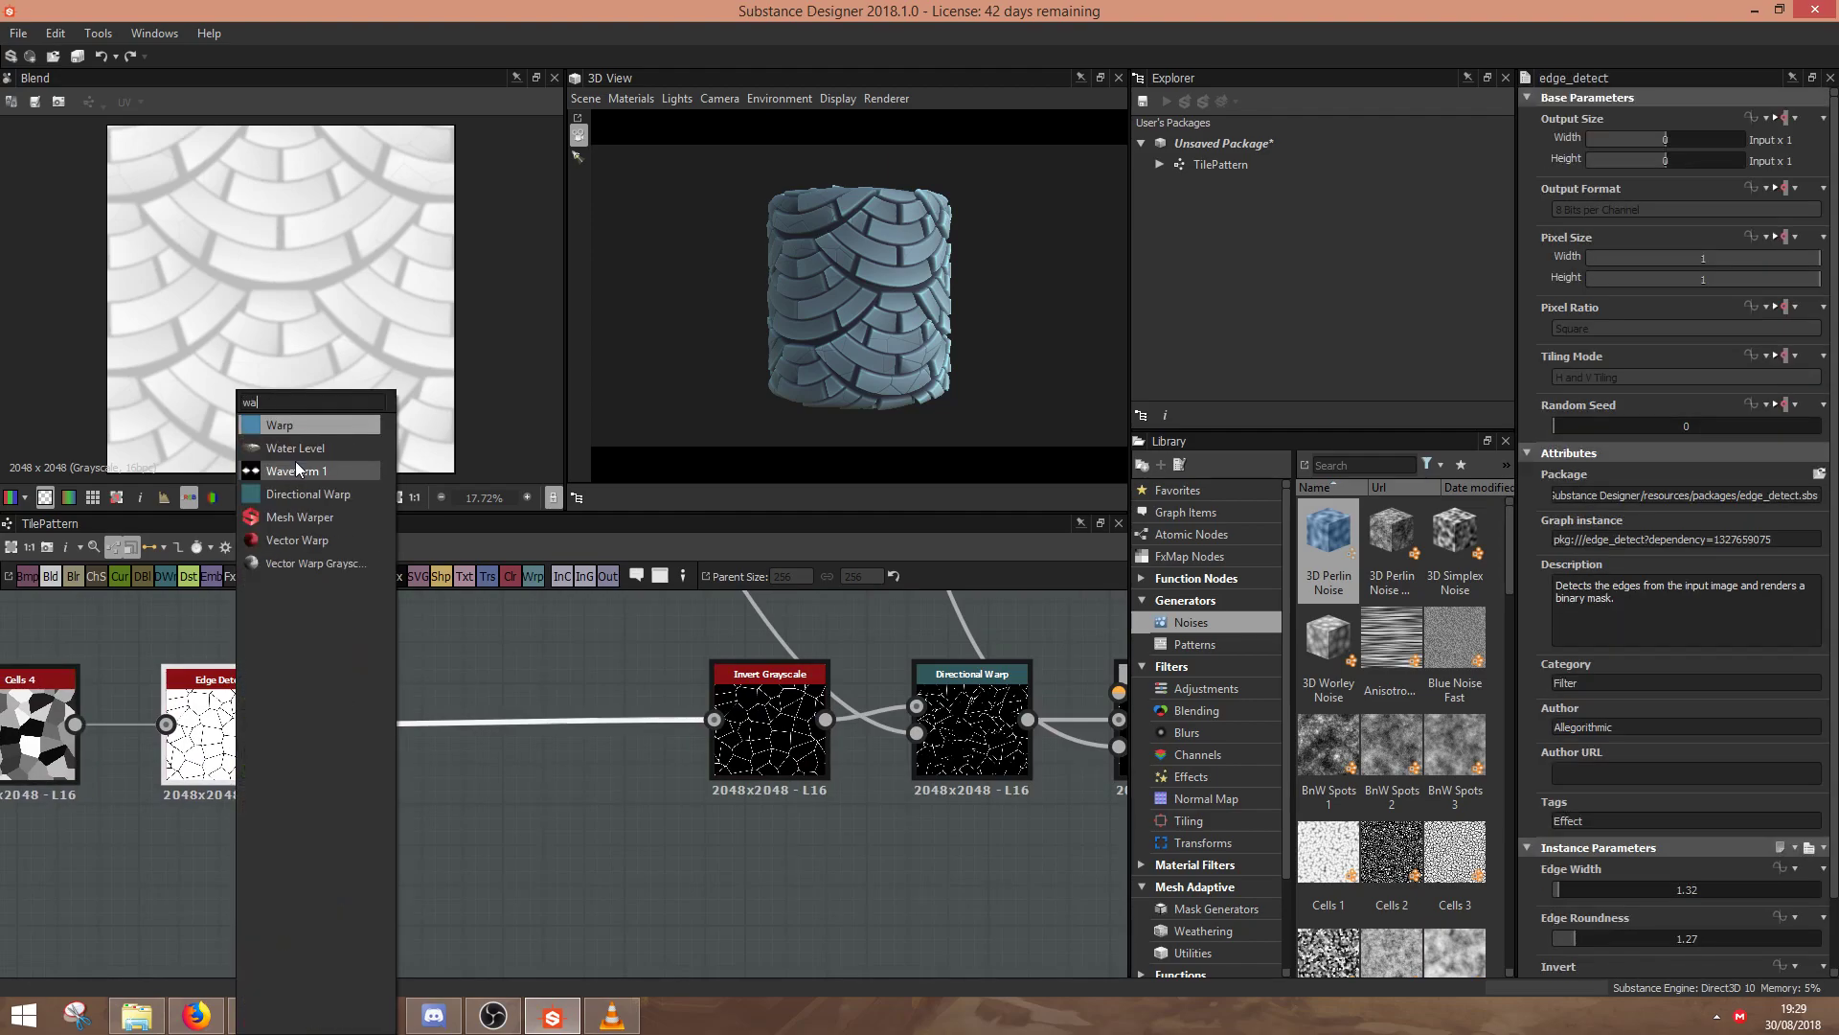
left_click(295, 426)
scroll(463, 768, "down", 2)
left_click_drag(435, 769, 492, 770)
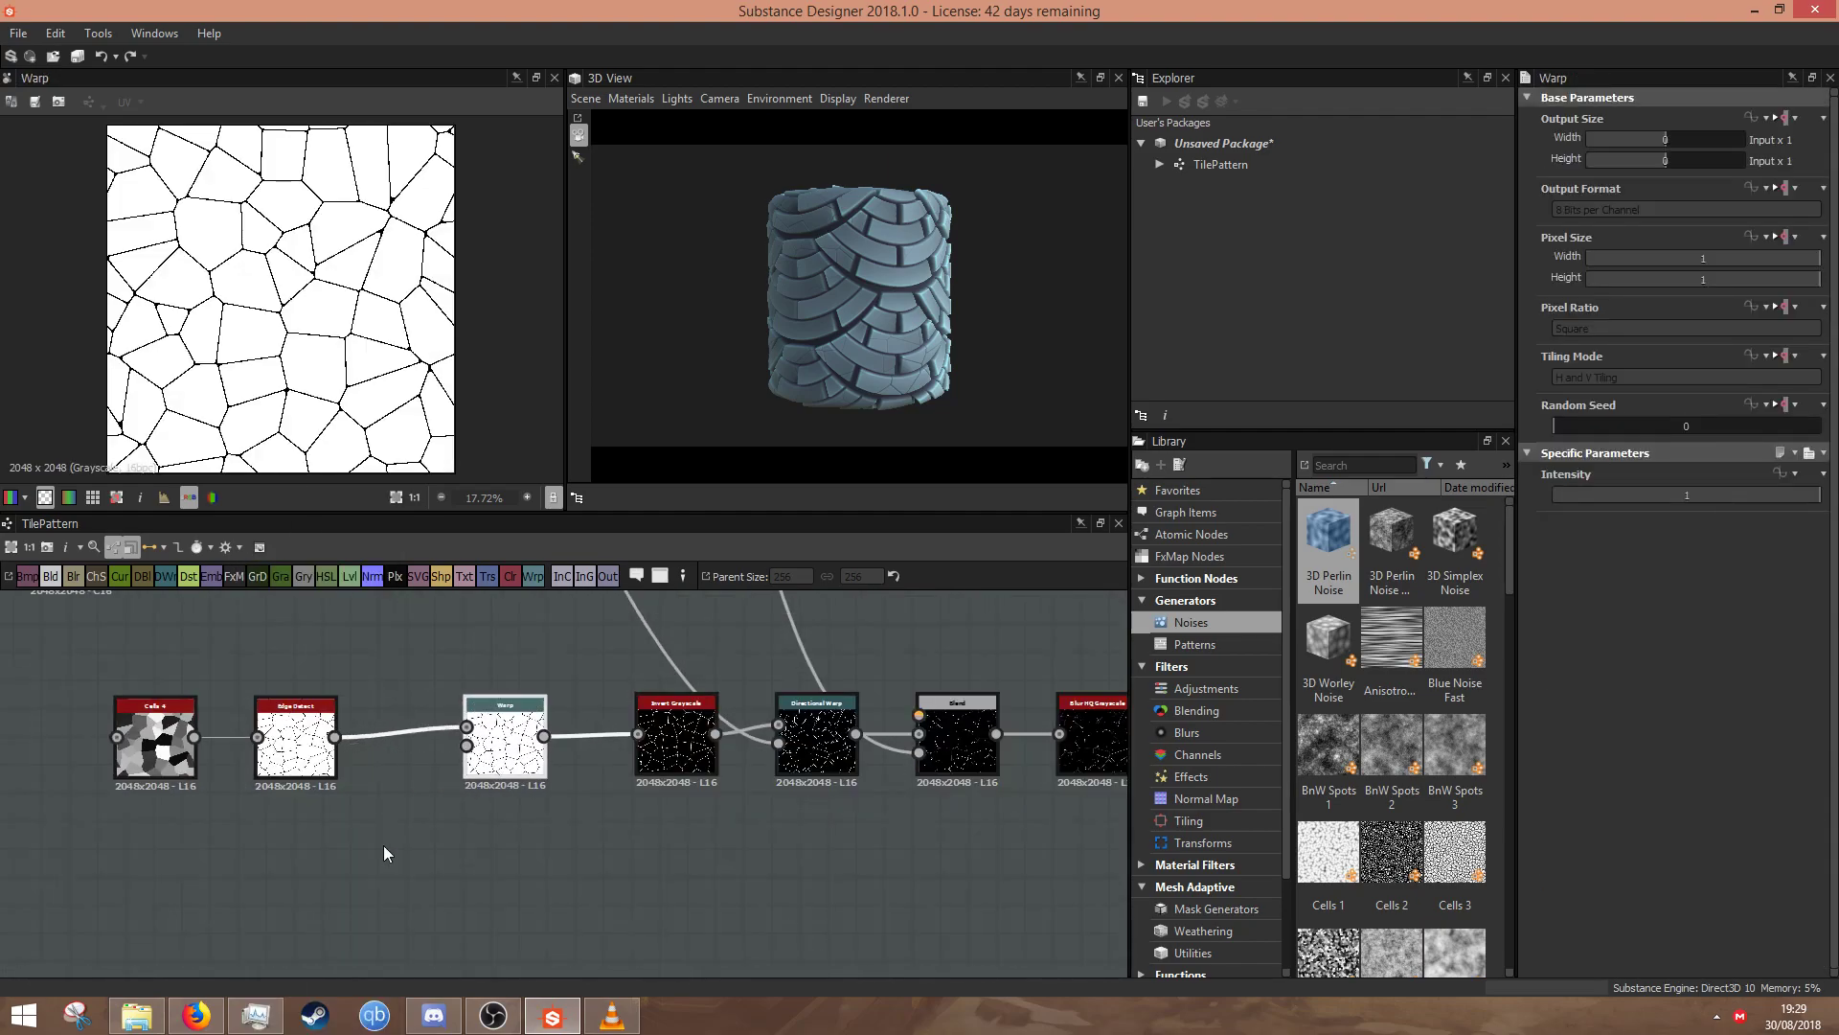
- Add a Gaussian Noise below the Edge Detect, set its scale to 11 and connect it to the Warp's second input
key("space")
type("ga")
key("Return")
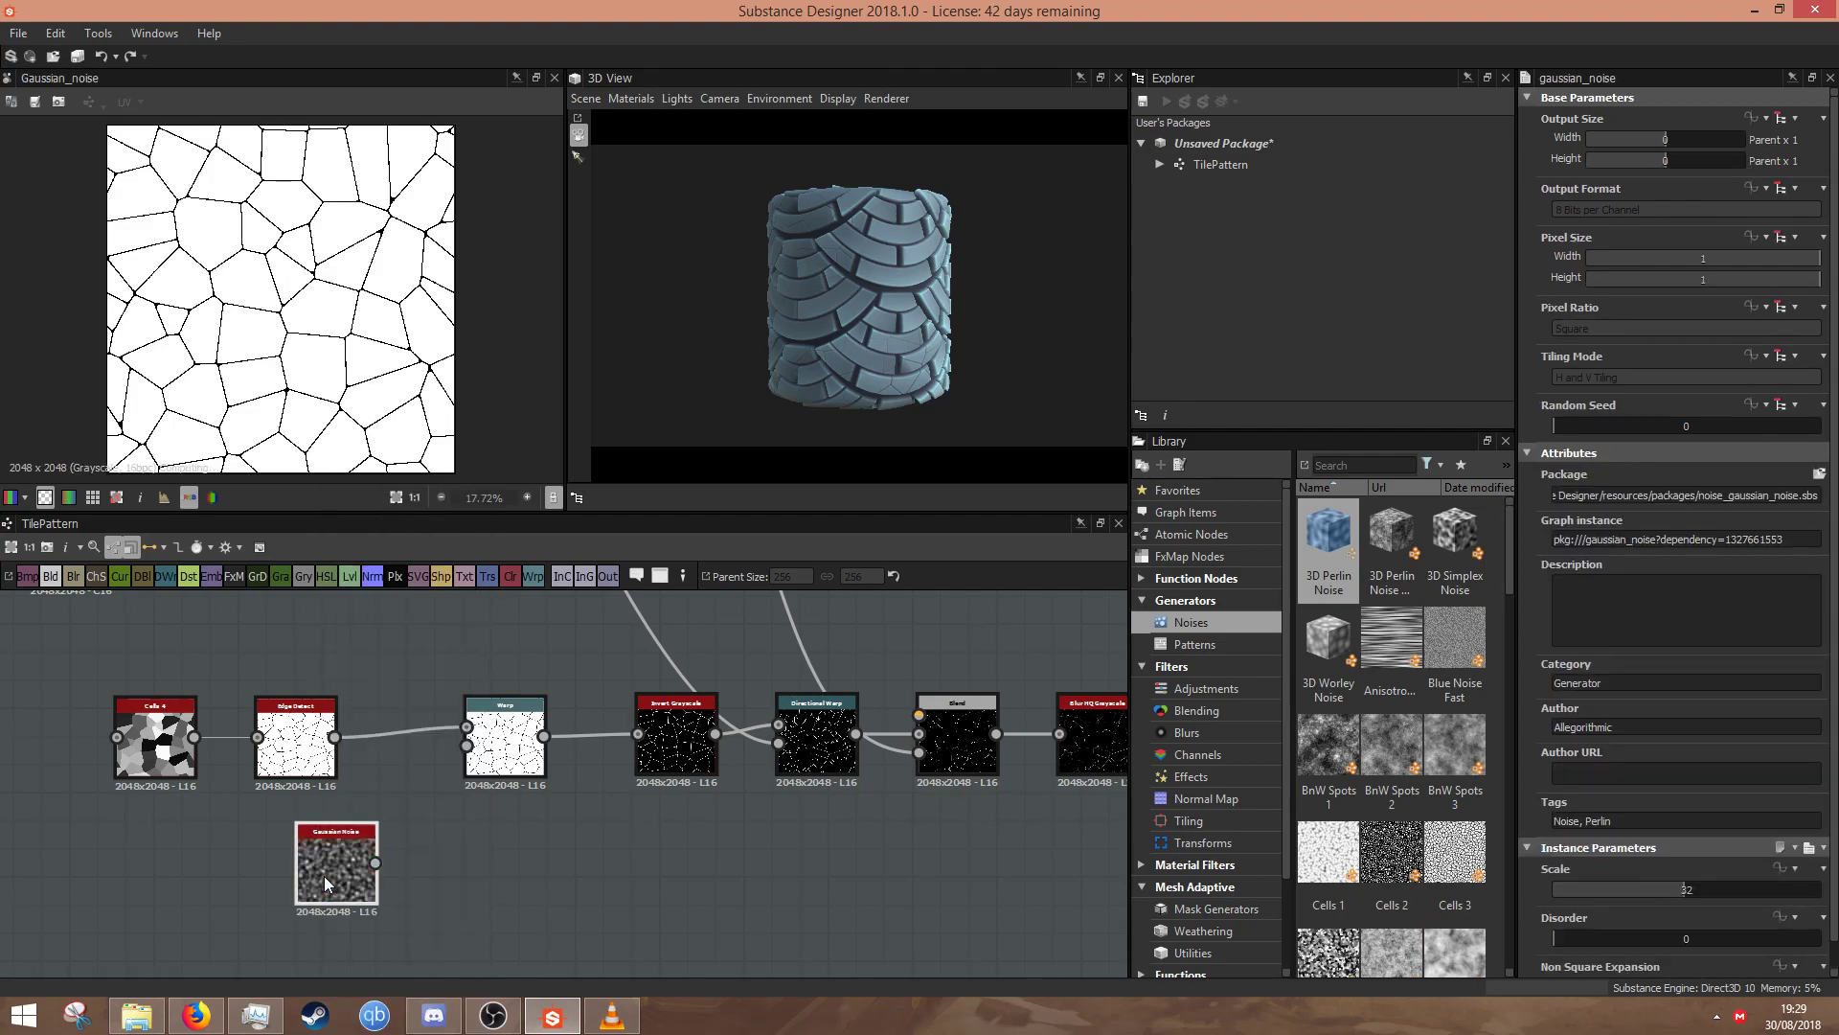
left_click_drag(1635, 890, 1598, 890)
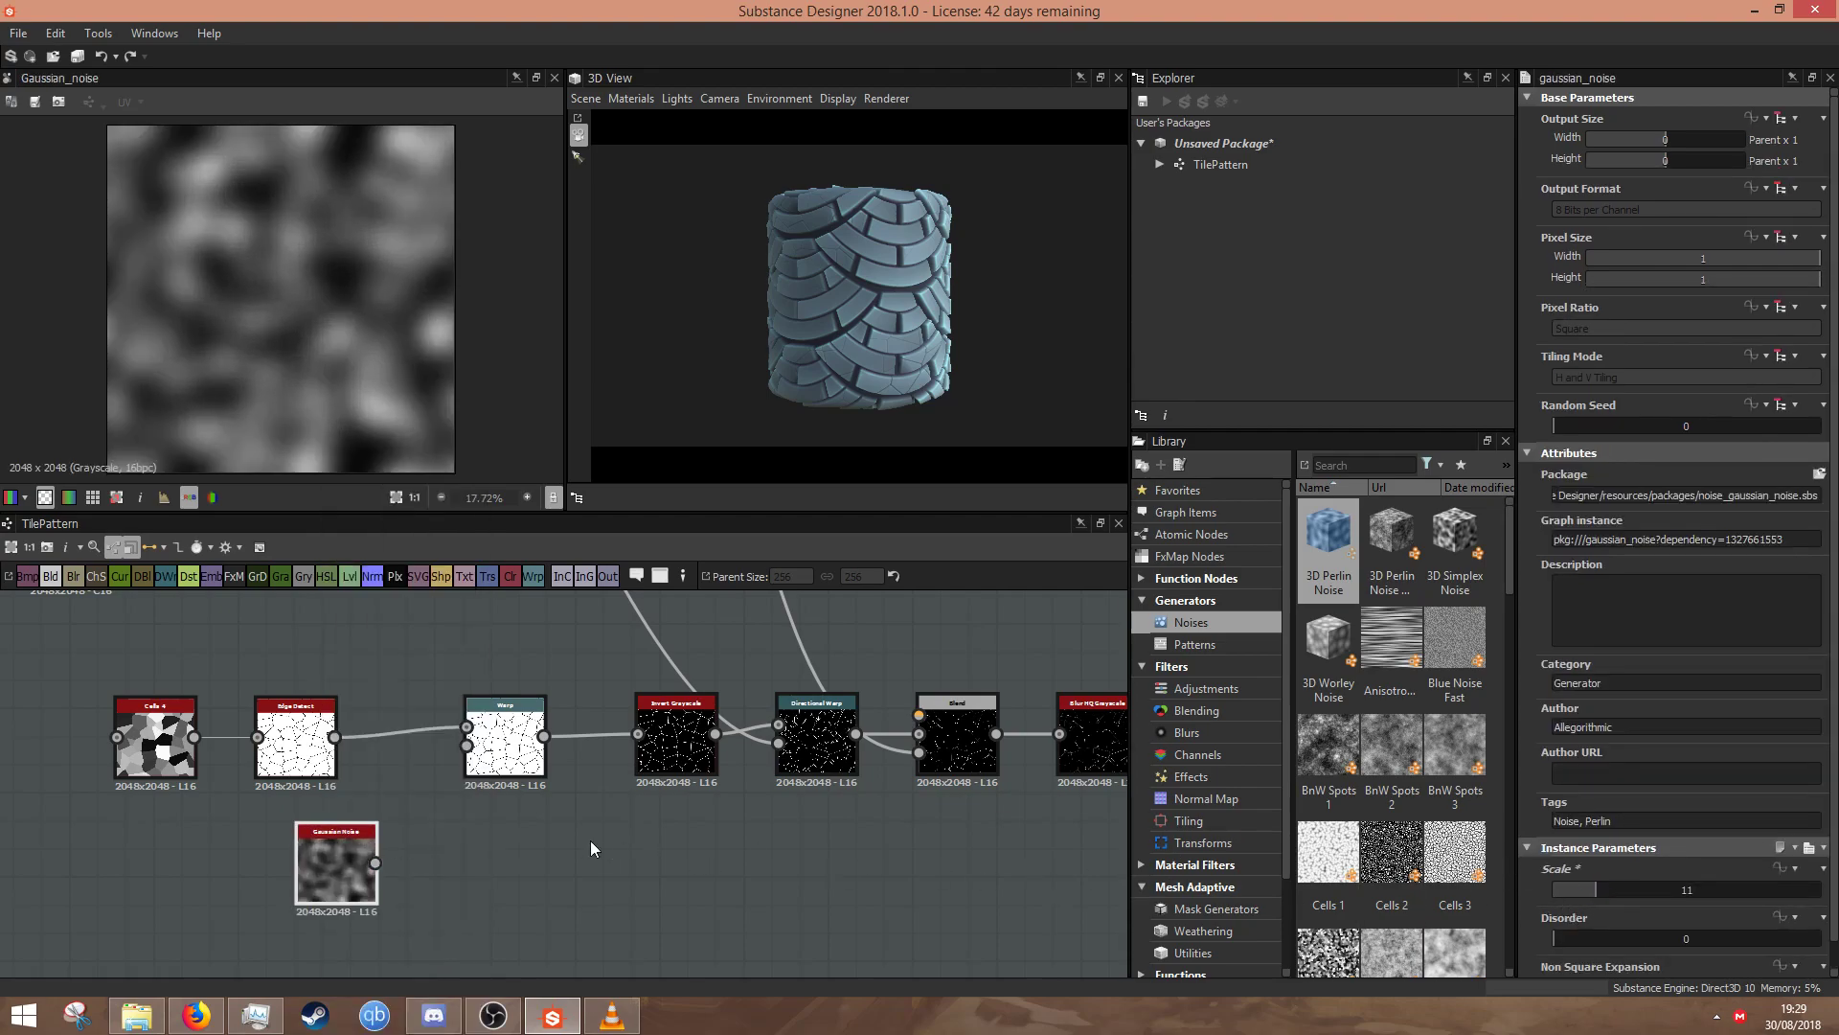
left_click_drag(375, 860, 514, 751)
left_click(515, 751)
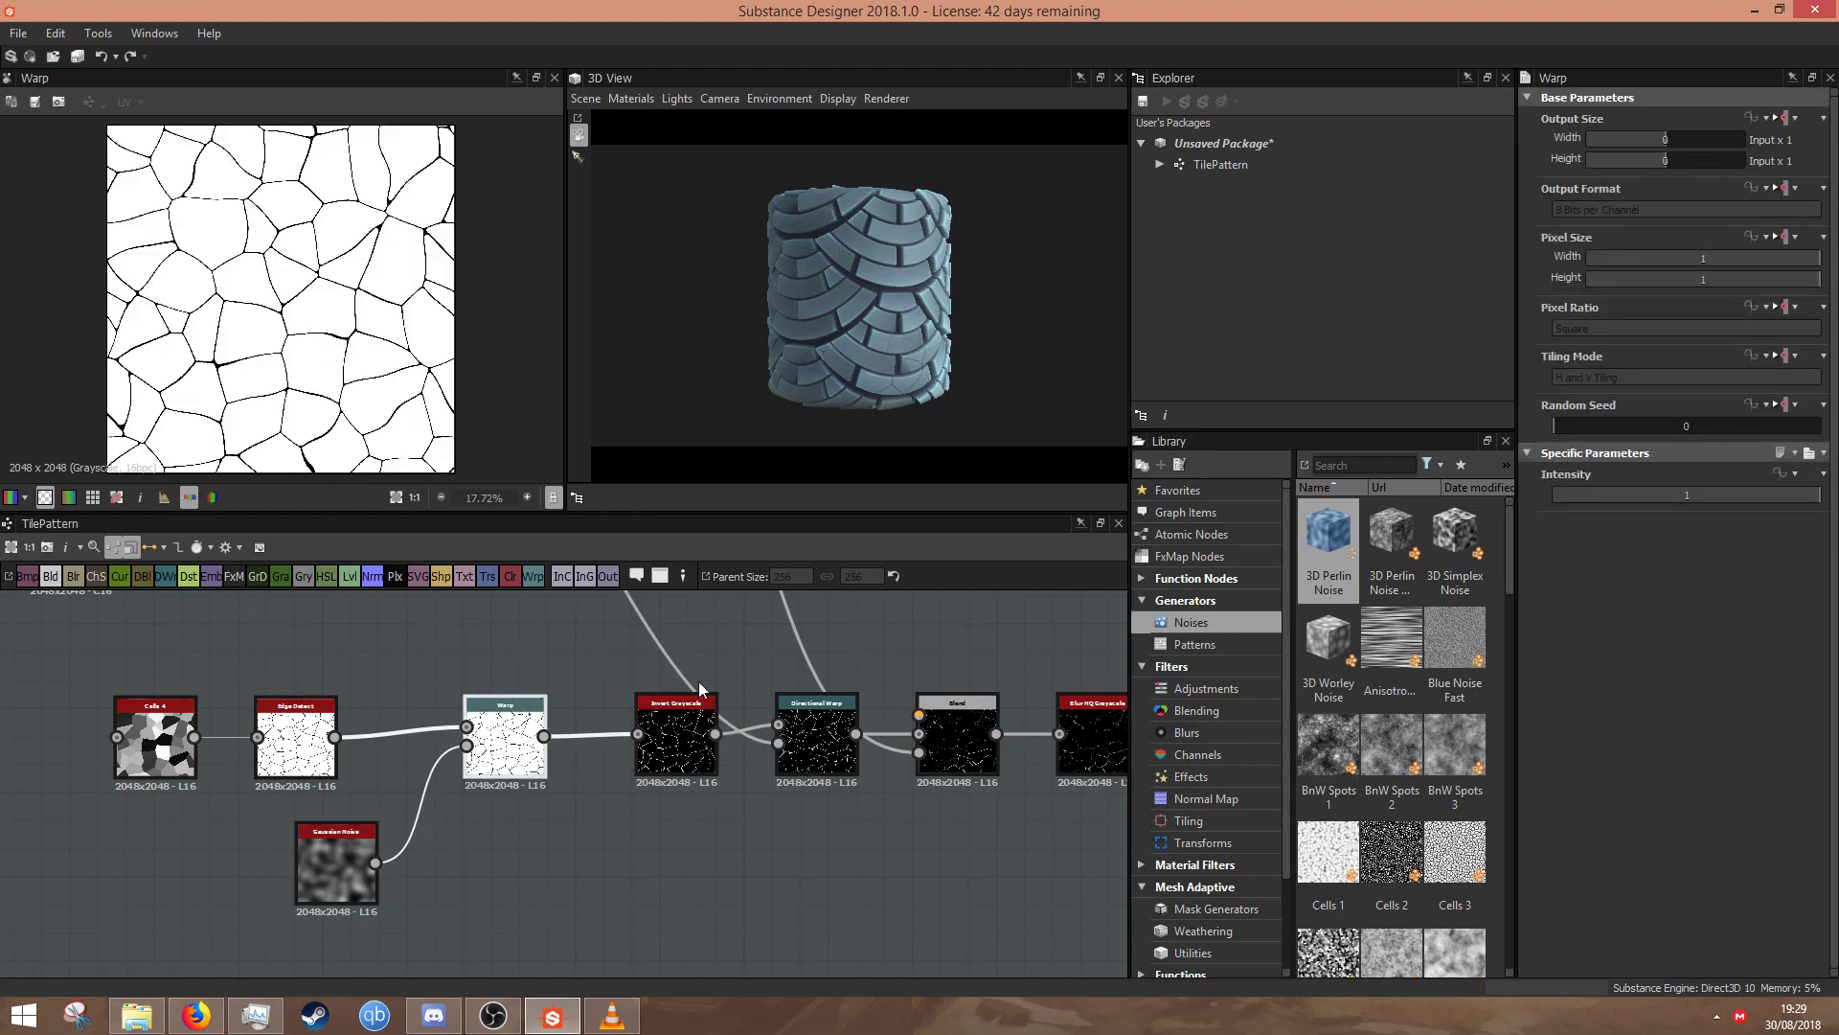
left_click_drag(313, 849, 286, 849)
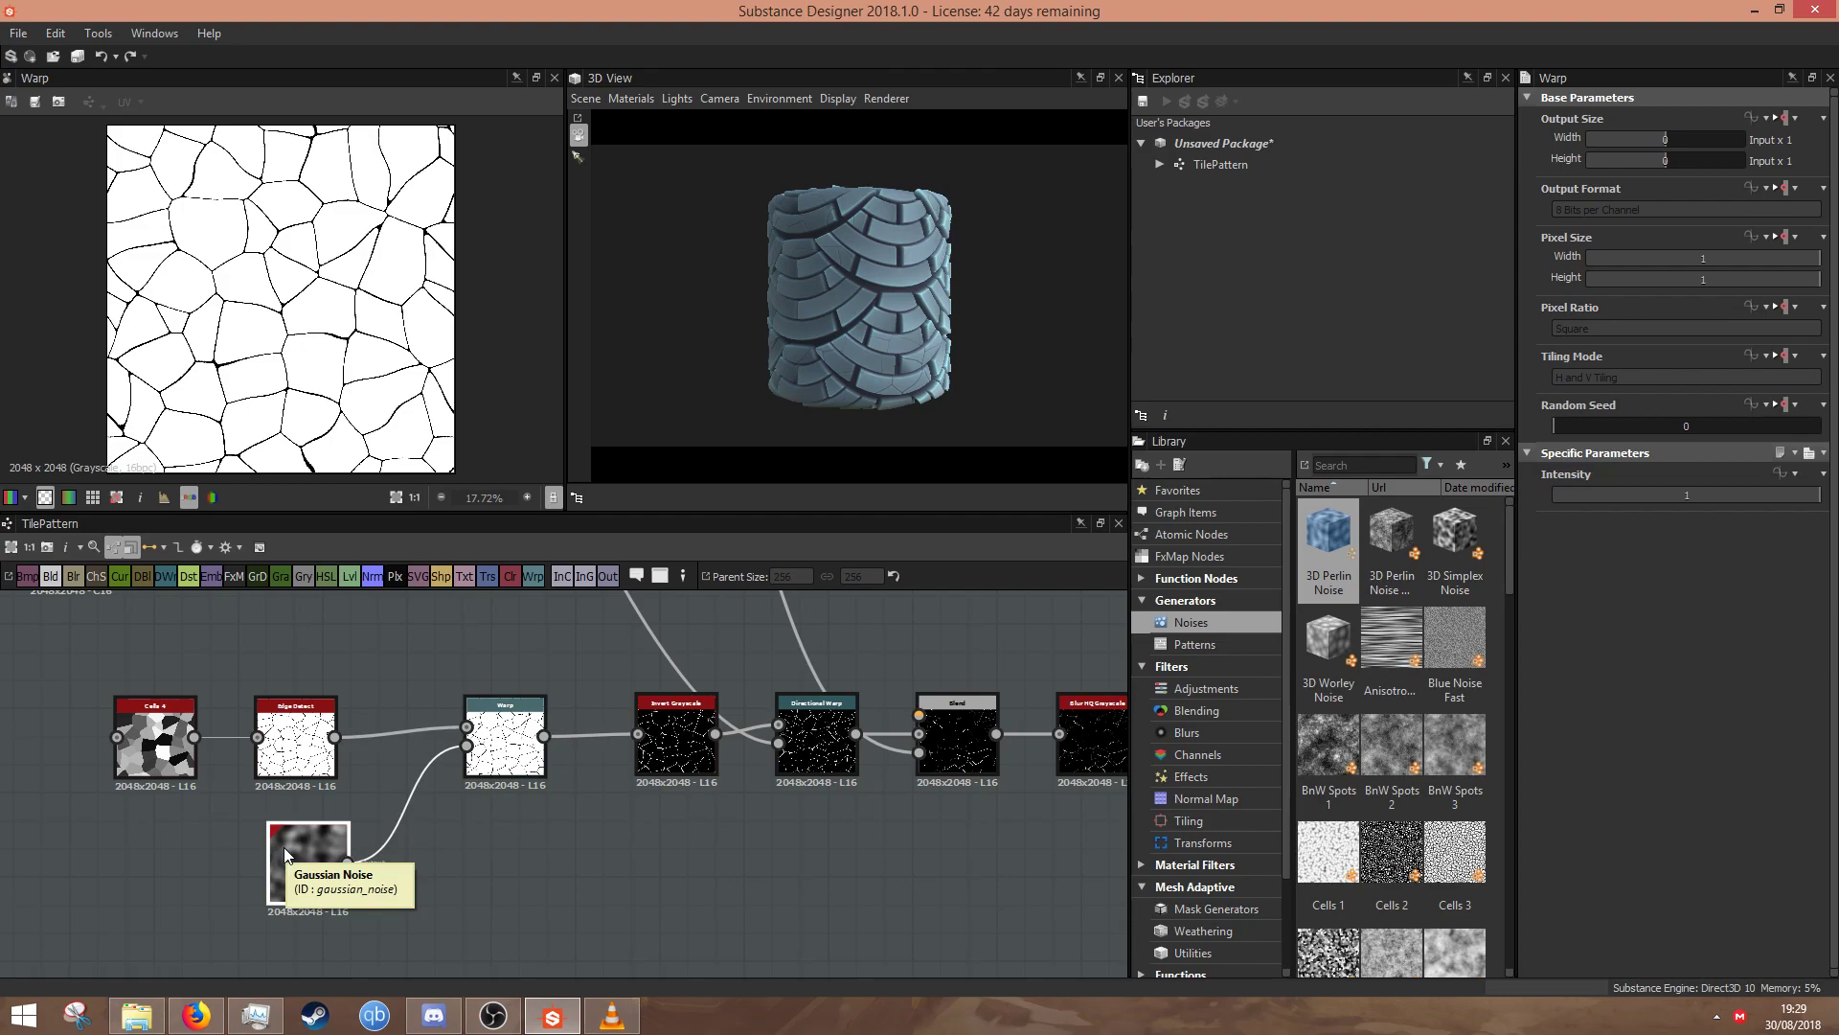
- Inspect the material with the warped cracks in 3D from several angles and under different lighting
scroll(853, 323, "up", 3)
left_click_drag(852, 324, 996, 354)
scroll(801, 354, "down", 3)
left_click_drag(801, 354, 941, 359)
scroll(780, 847, "down", 4)
middle_click_drag(629, 750, 426, 875)
middle_click_drag(946, 815, 454, 930)
left_click_drag(859, 353, 636, 308)
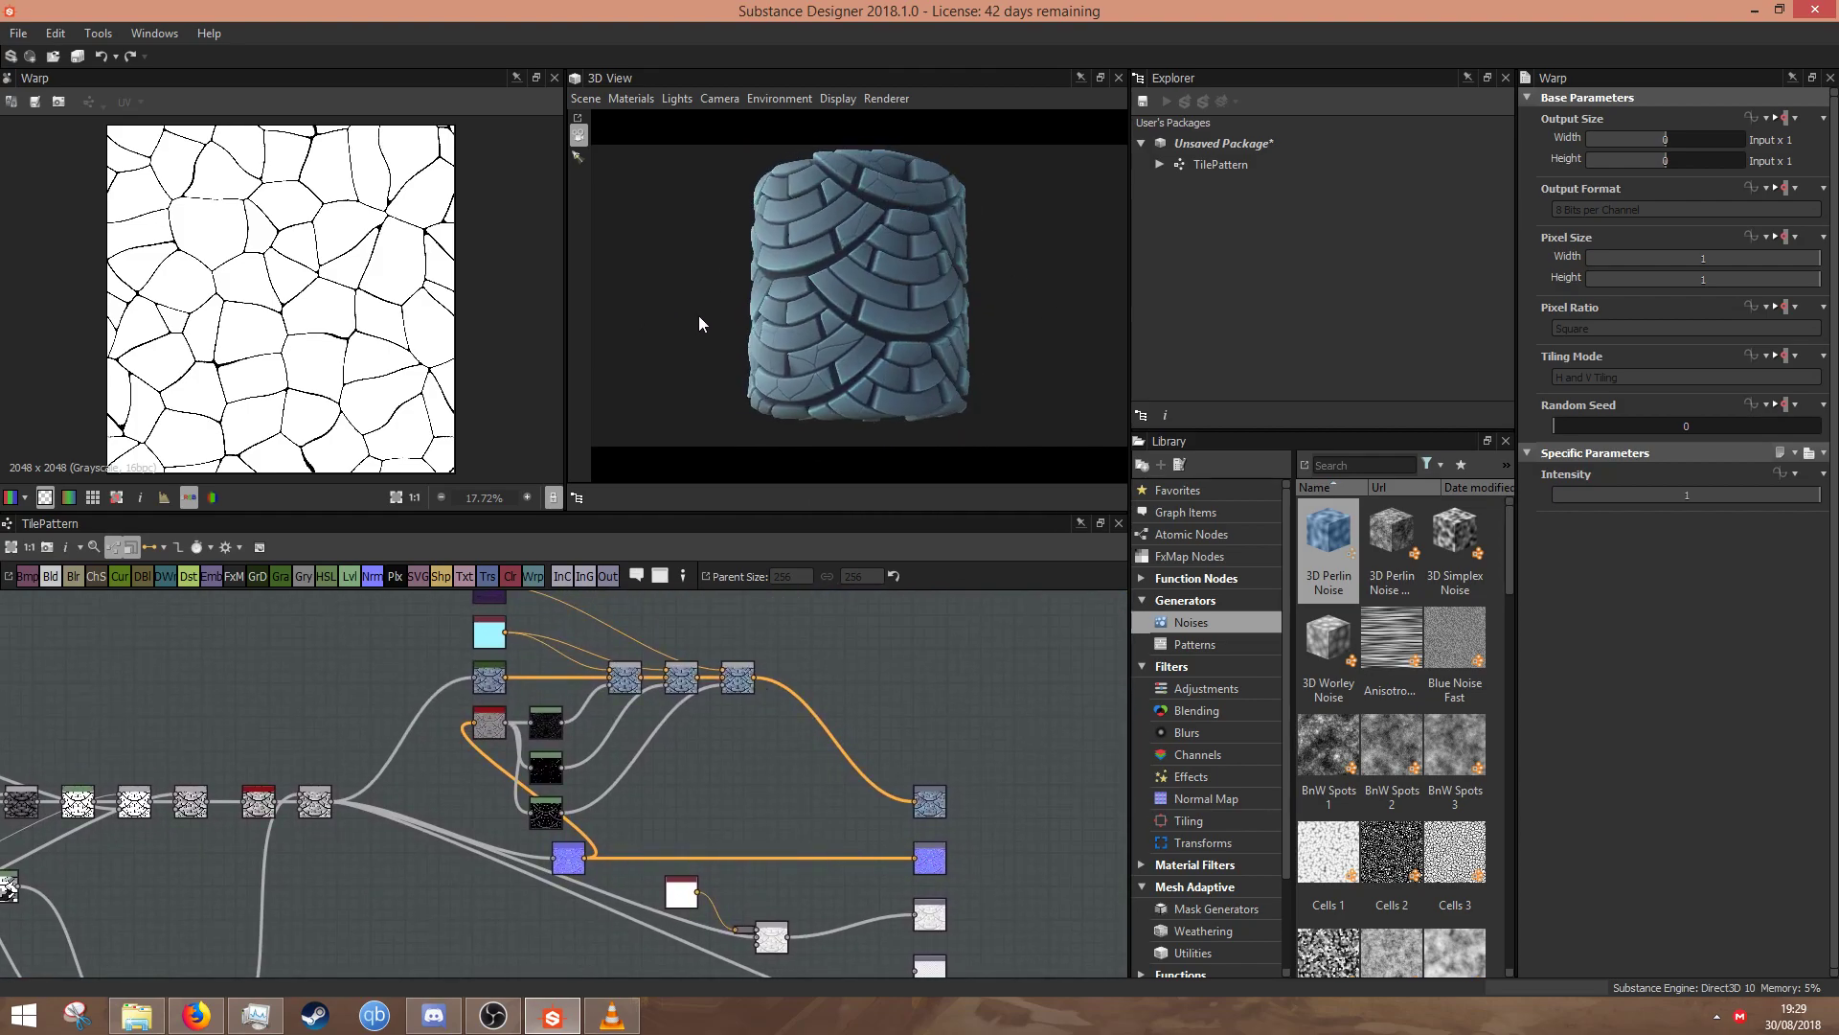
scroll(818, 319, "up", 3)
left_click_drag(819, 319, 888, 343)
left_click_drag(801, 391, 868, 401)
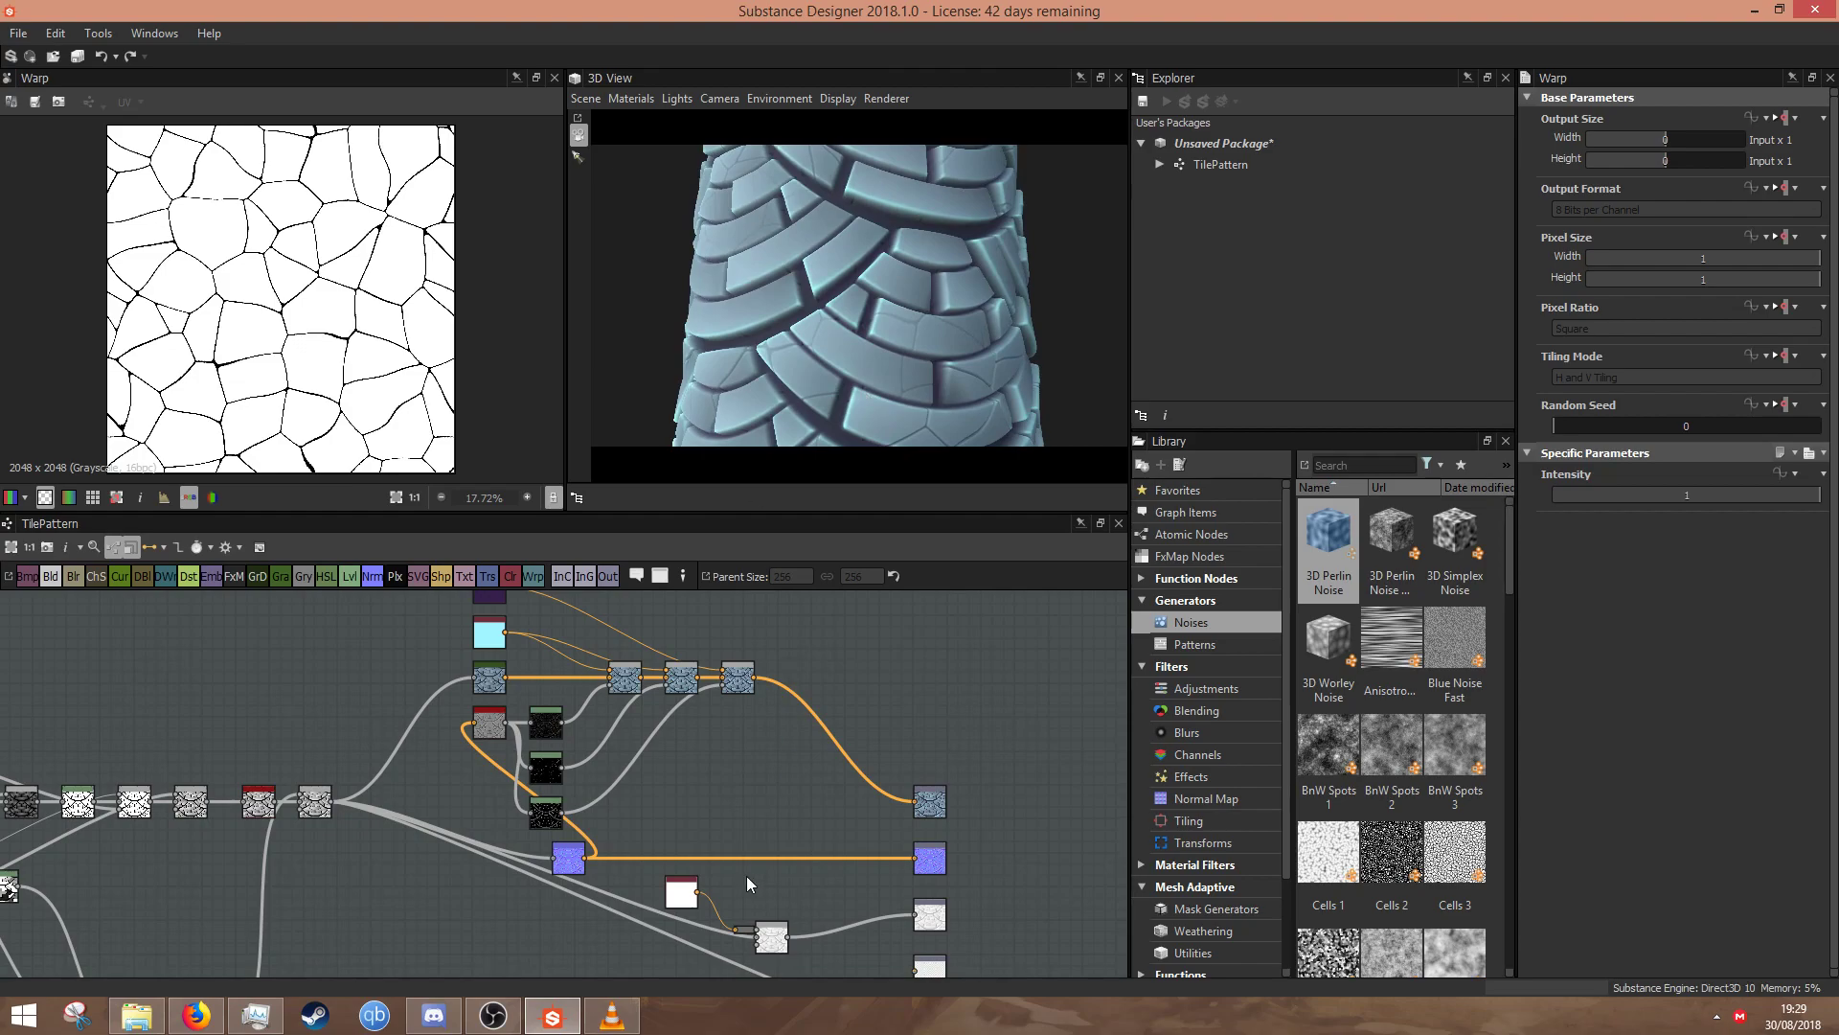
left_click(612, 1013)
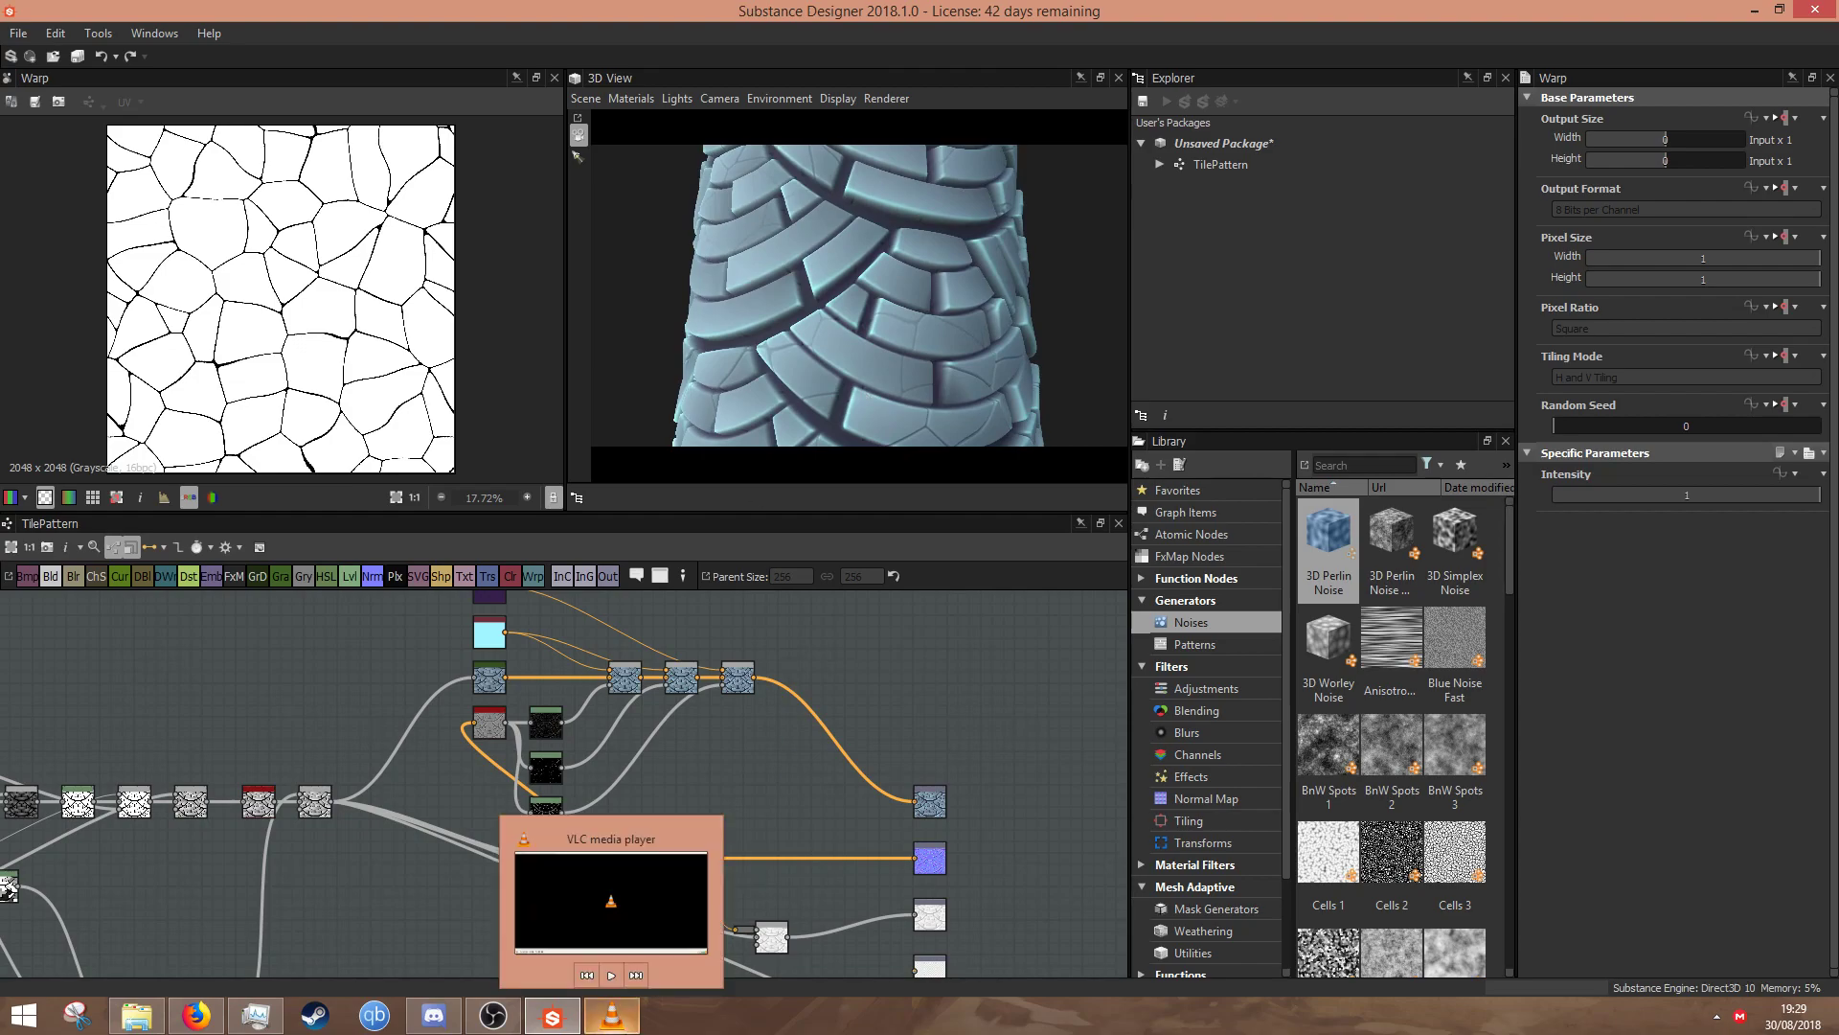